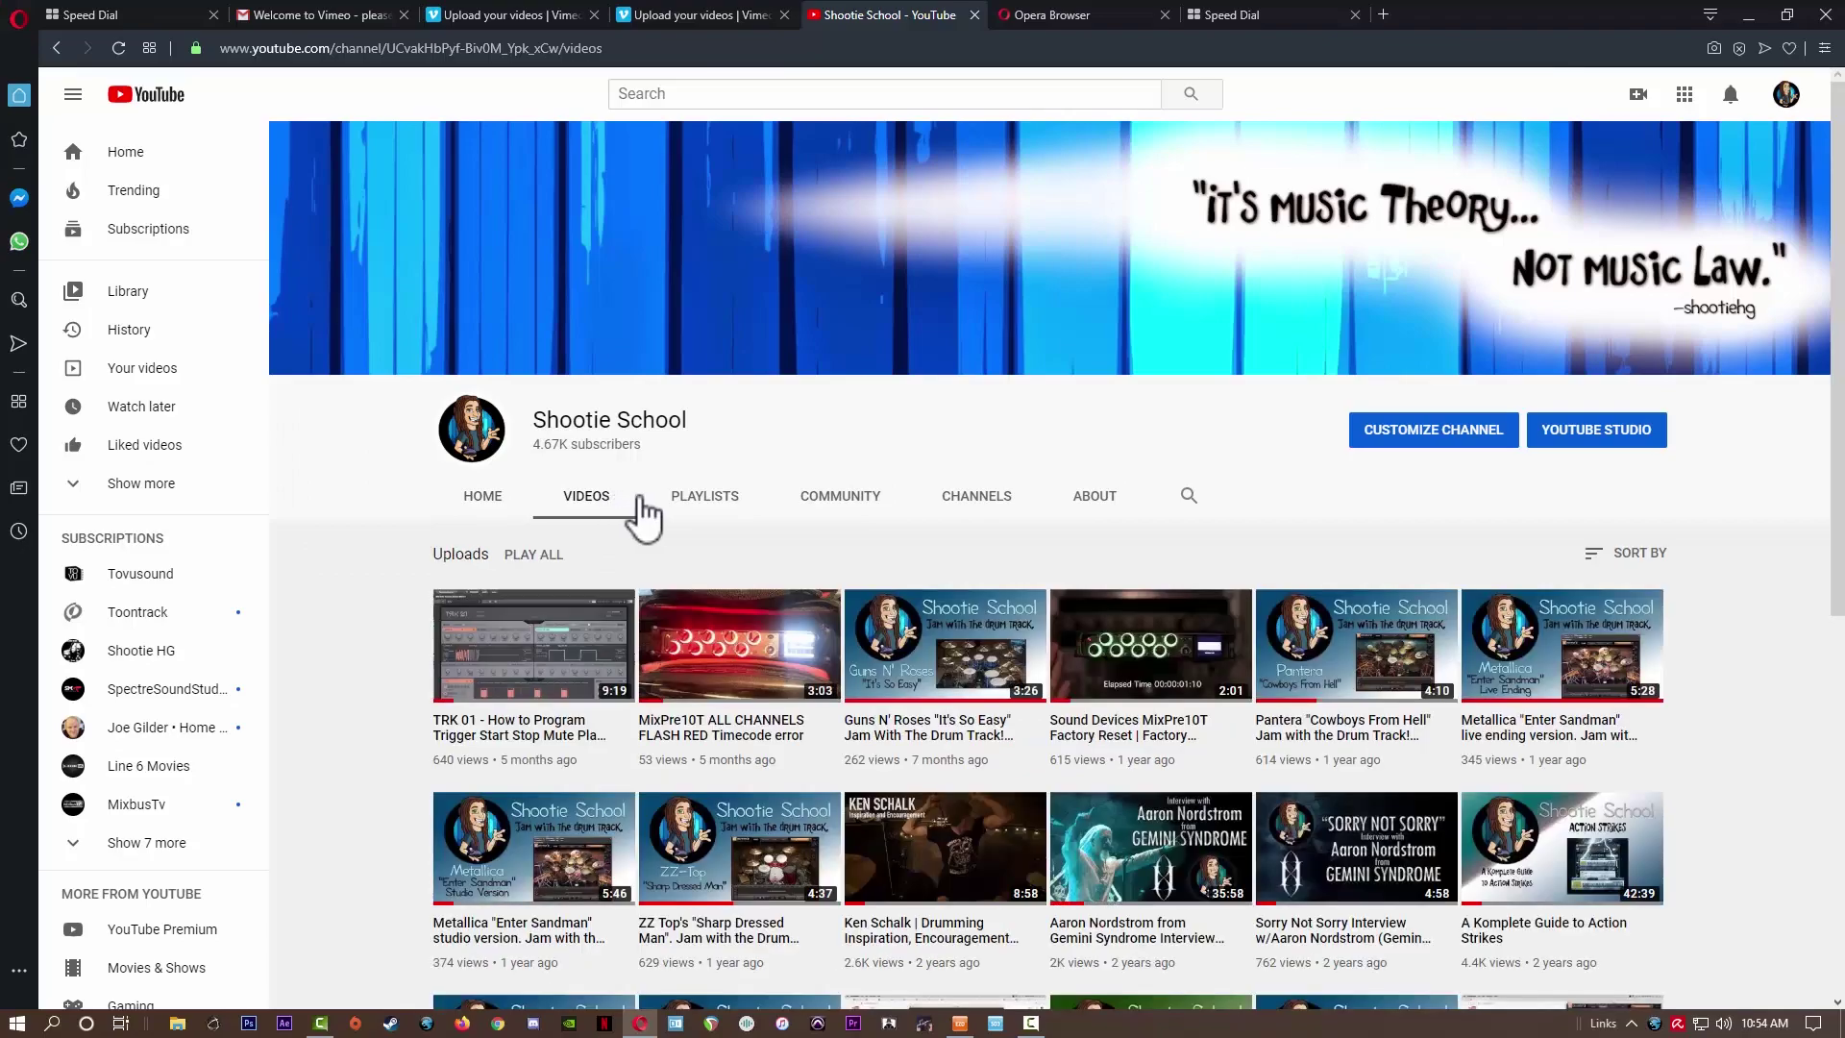
# Step: Open the EZ Guide to EZDrummer 2 video from the Shootie School channel's uploads and read through its viewer comments
pyautogui.scroll(-7, 919, 712)
pyautogui.click(1169, 891)
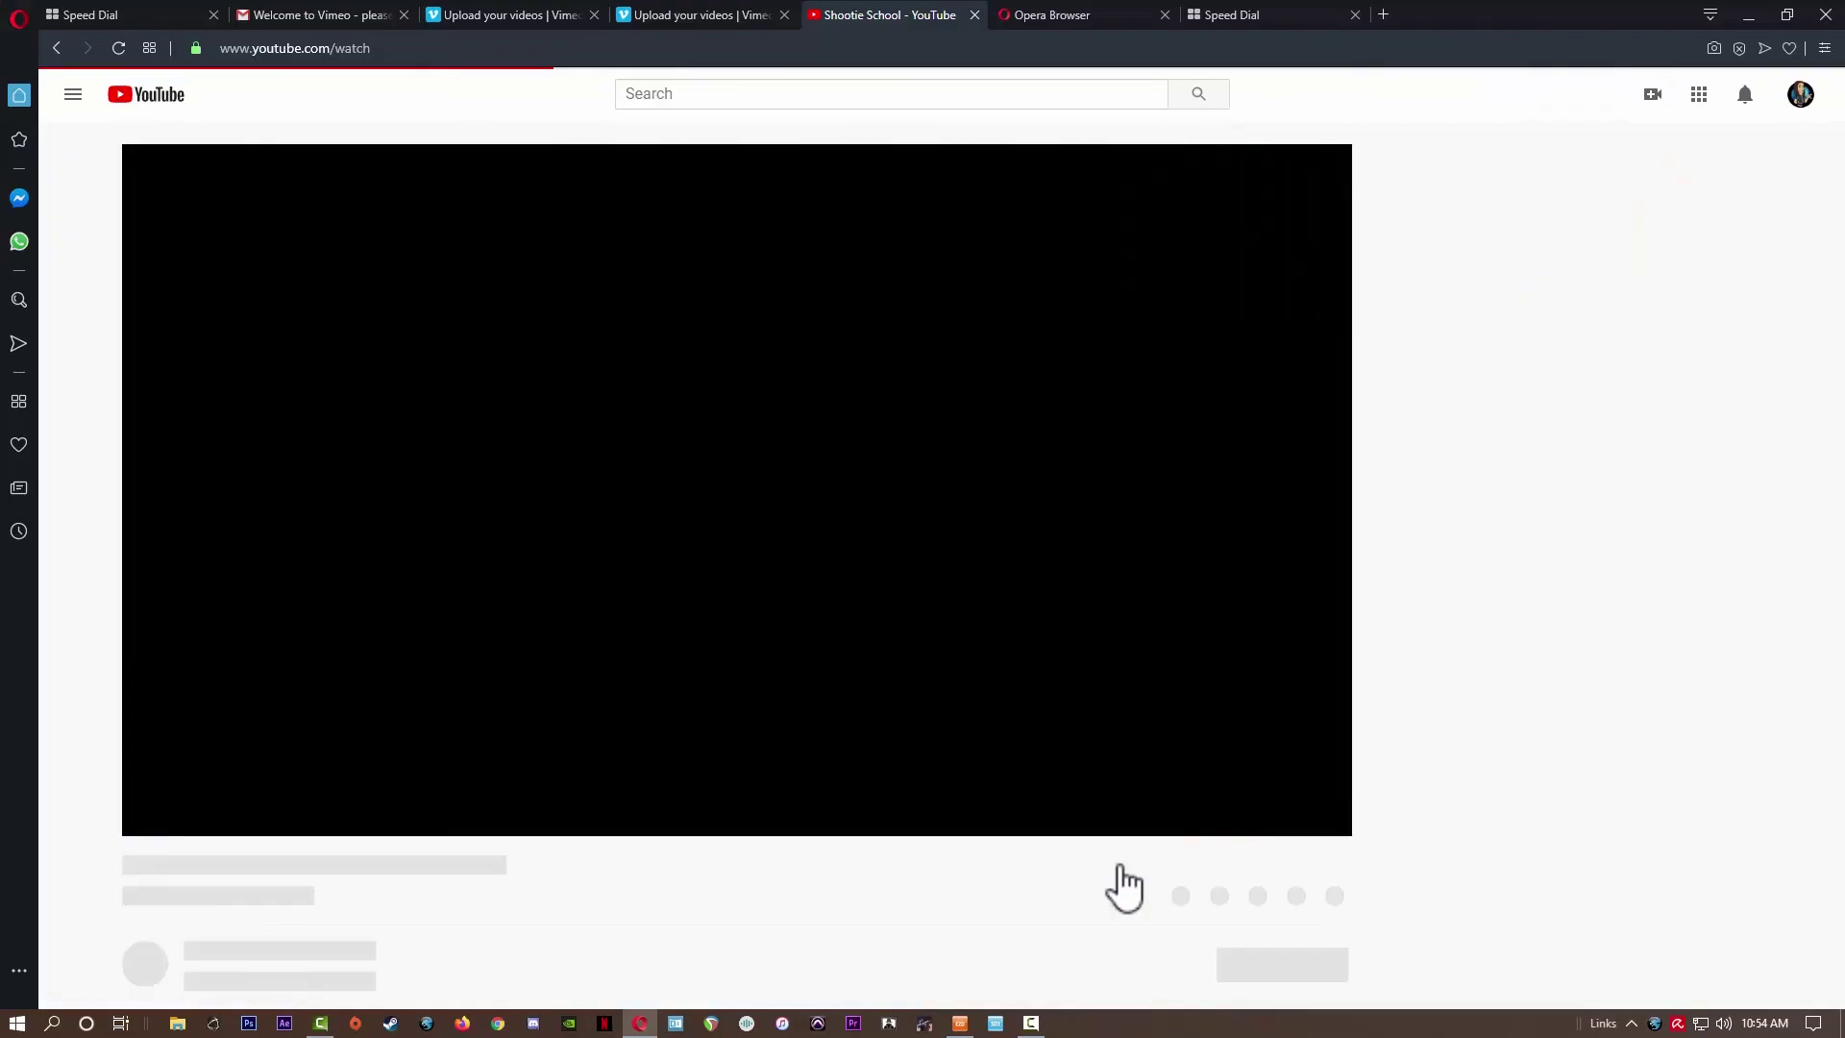
pyautogui.scroll(-10, 486, 774)
pyautogui.moveTo(206, 557); pyautogui.dragTo(362, 557)
pyautogui.scroll(-5, 442, 592)
pyautogui.moveTo(206, 484); pyautogui.dragTo(442, 483)
pyautogui.scroll(-5, 494, 552)
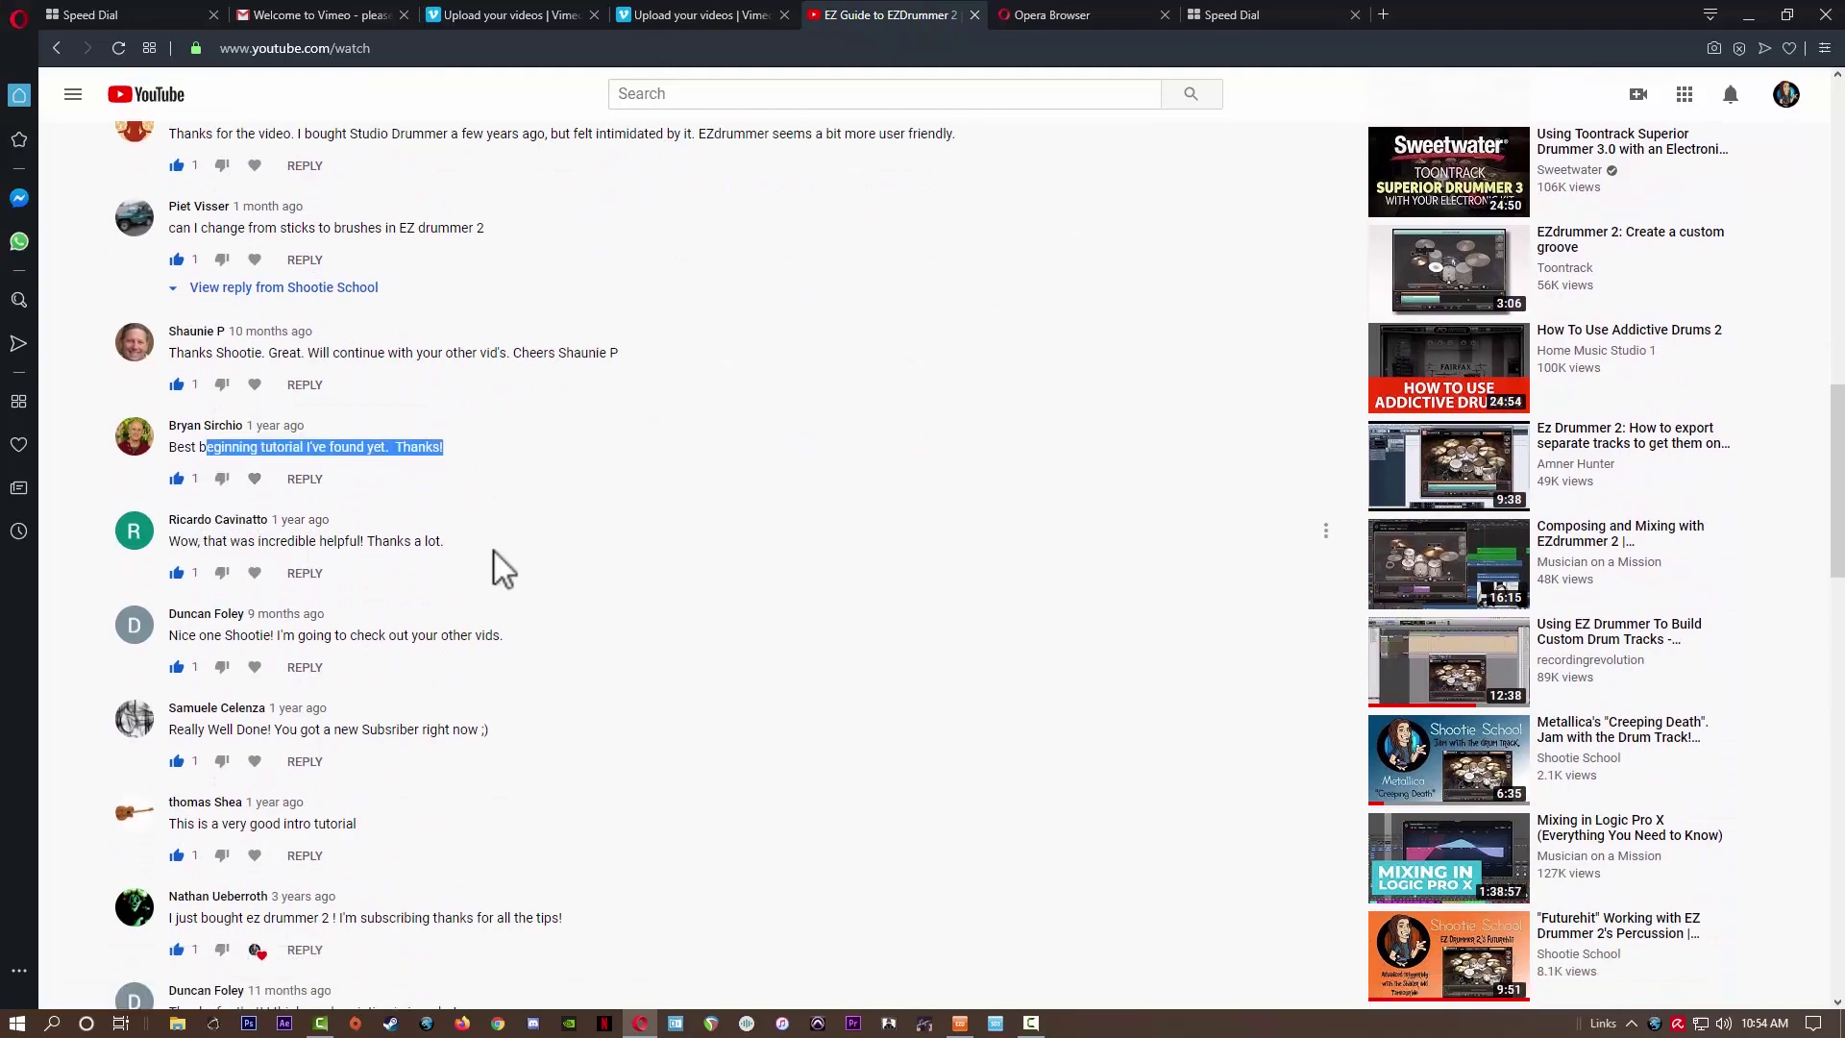
pyautogui.moveTo(212, 380); pyautogui.dragTo(356, 385)
pyautogui.scroll(-2, 411, 494)
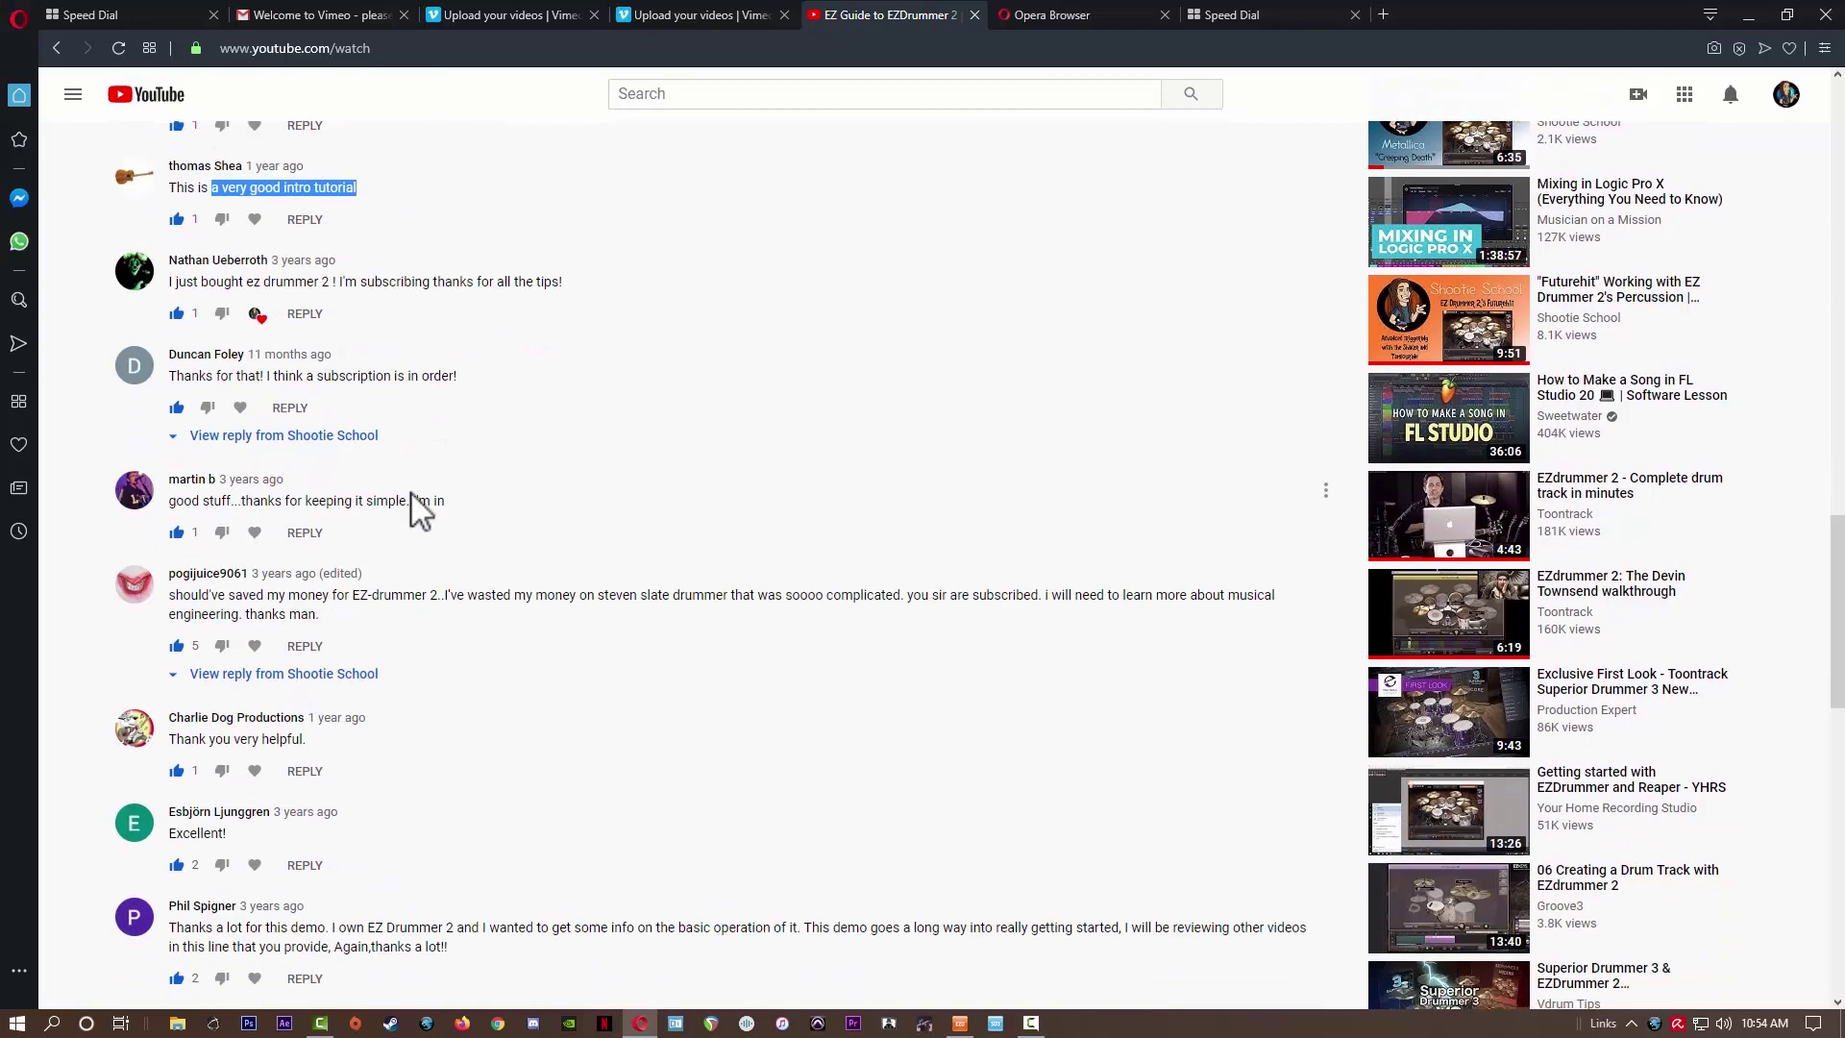
pyautogui.tripleClick(263, 501)
pyautogui.scroll(-3, 494, 549)
pyautogui.tripleClick(193, 456)
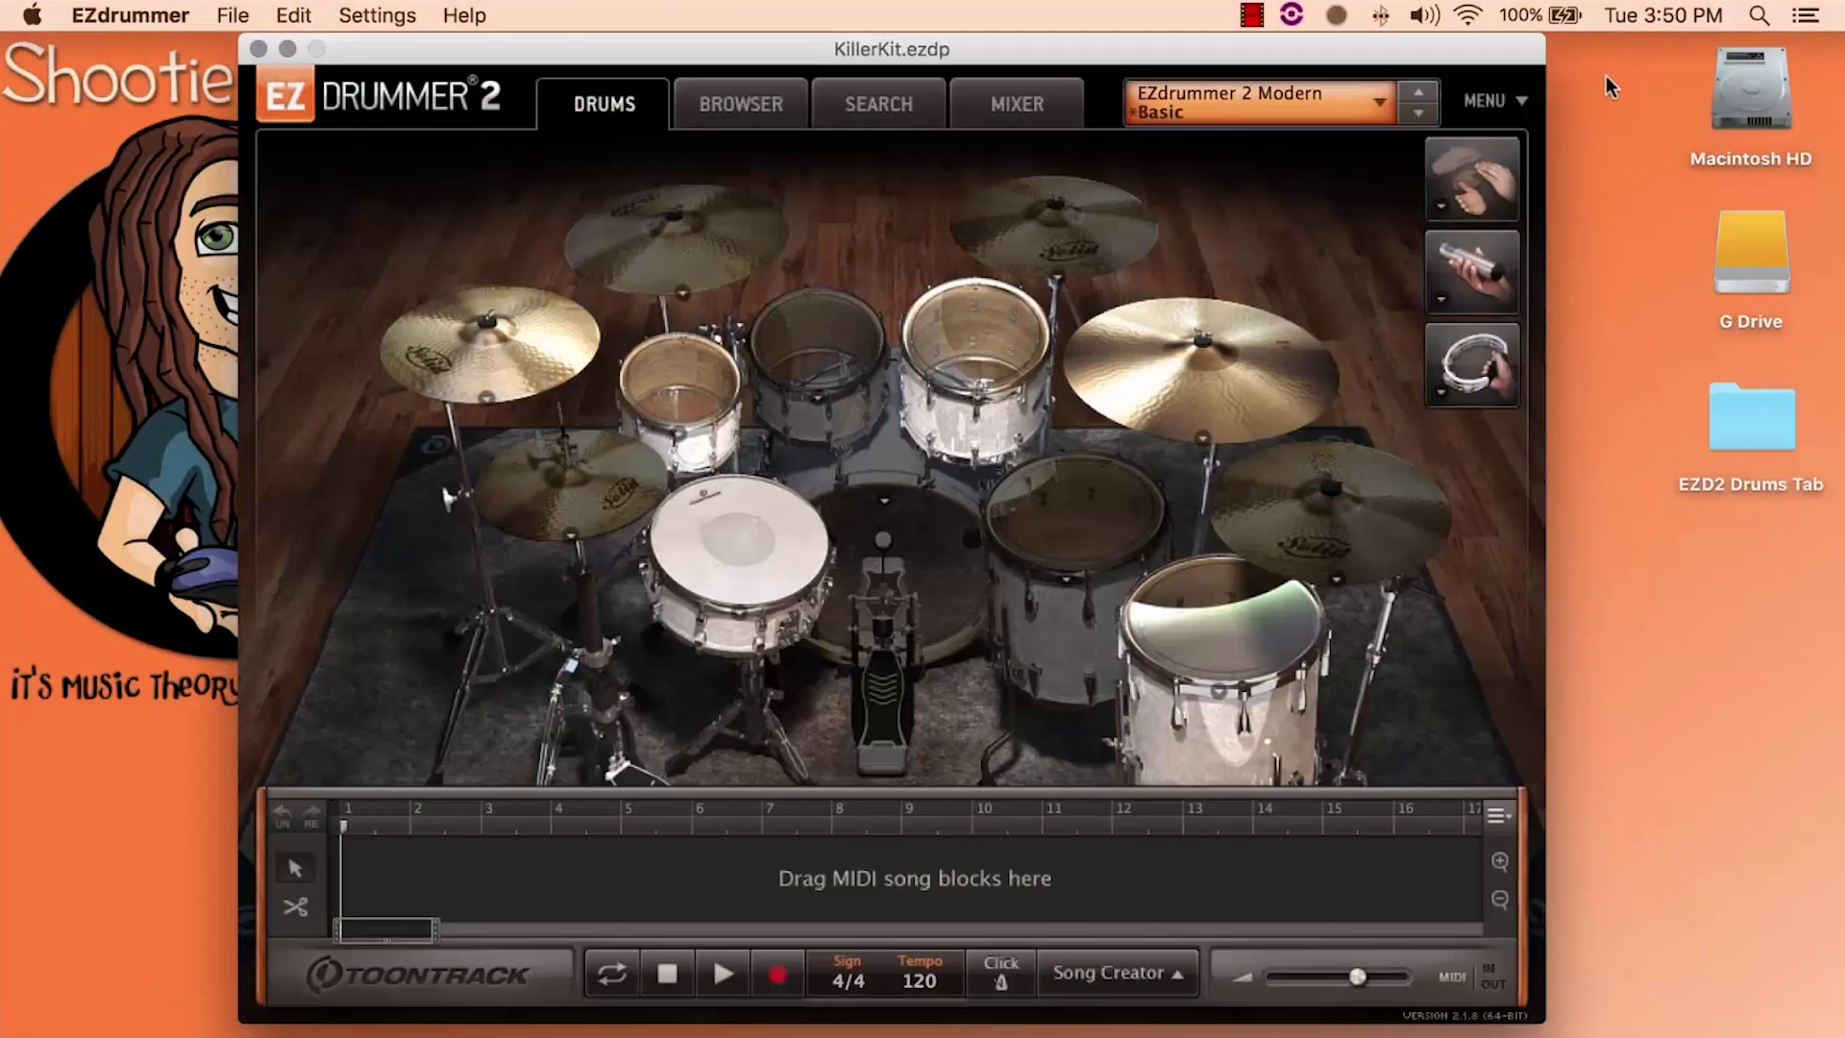
# Step: Test the secondary click on empty areas of the Mac desktop and dismiss the context menu
pyautogui.rightClick(1594, 330)
pyautogui.rightClick(1662, 694)
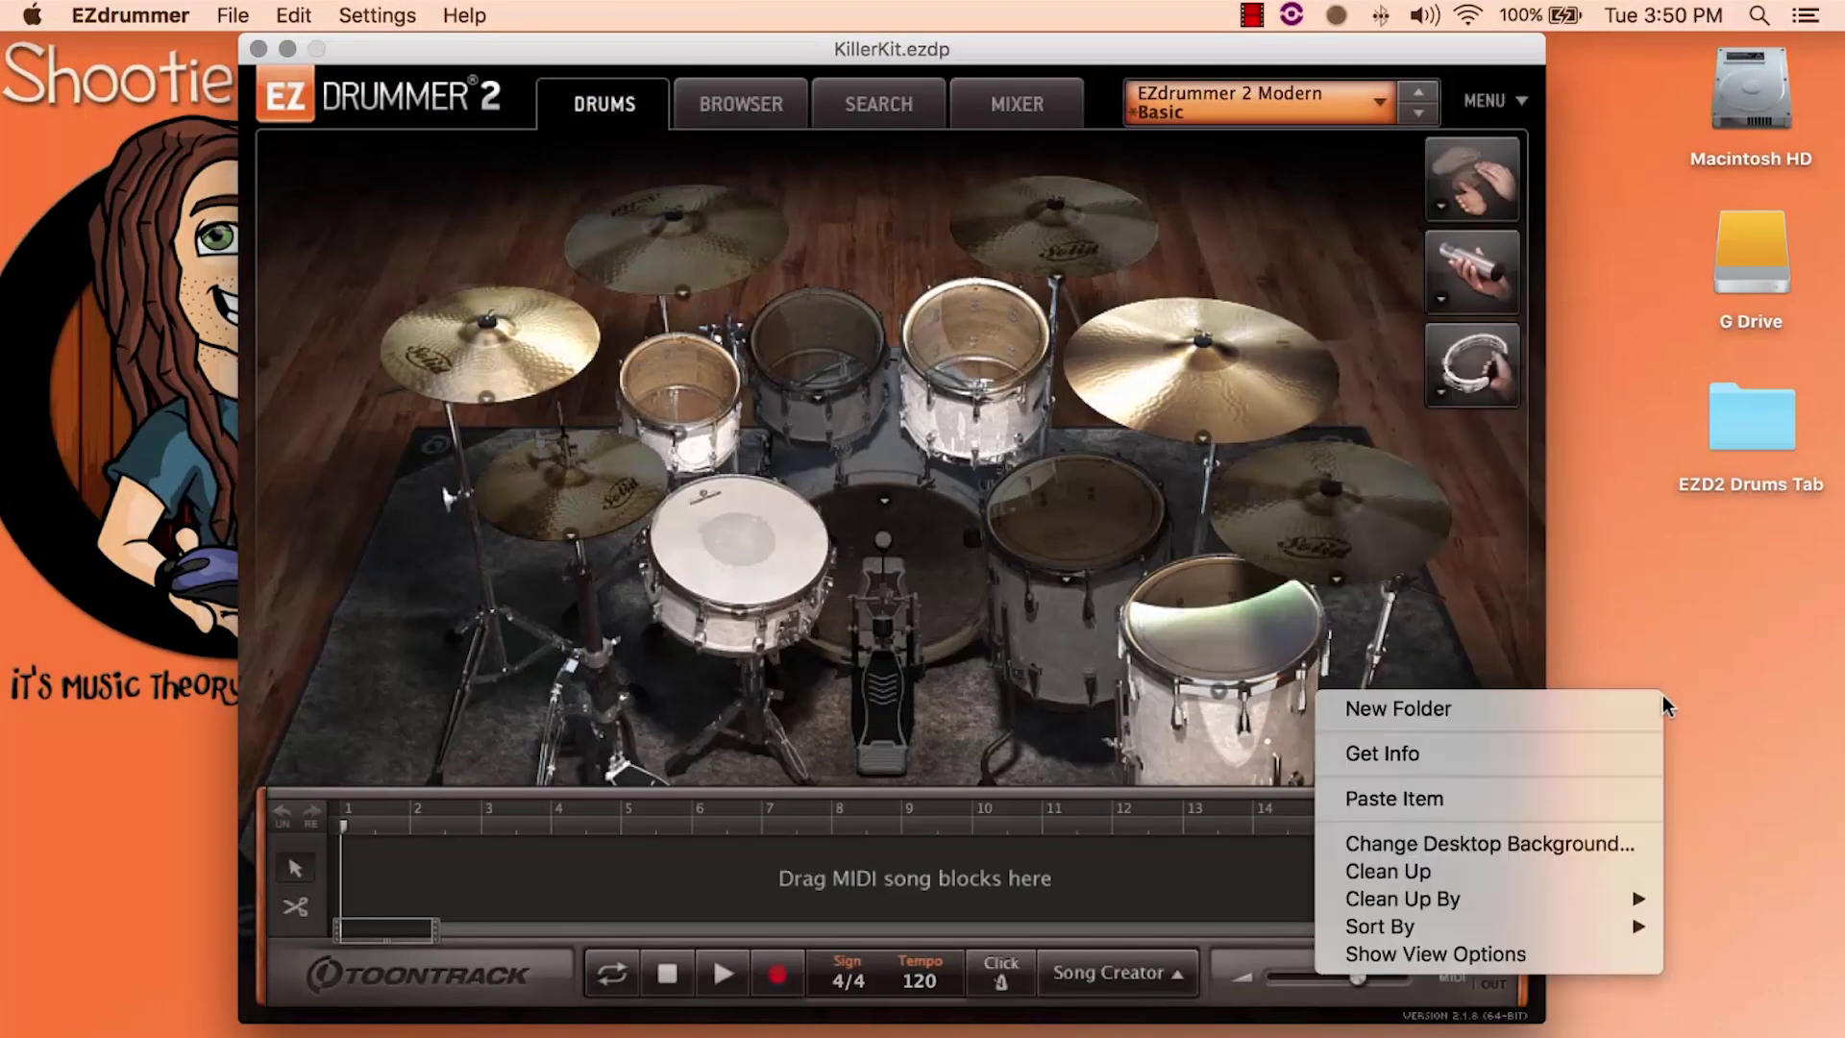
pyautogui.rightClick(1727, 594)
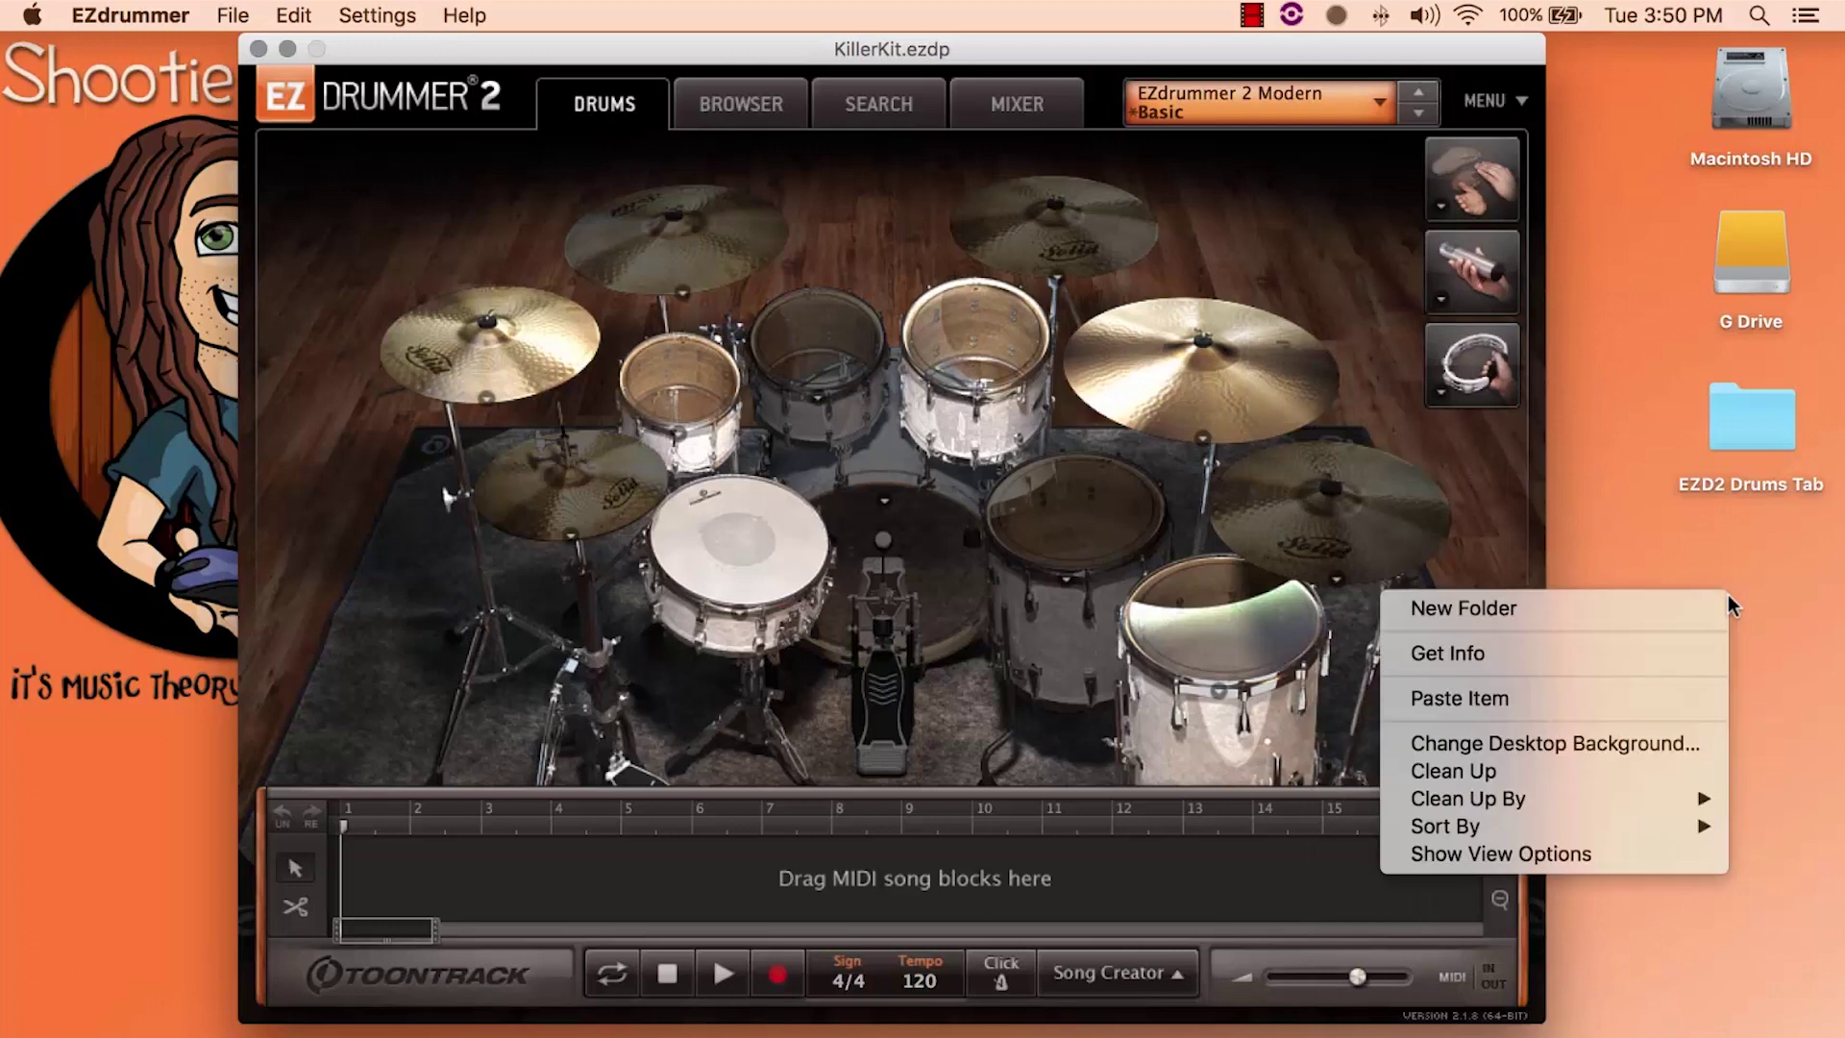
pyautogui.click(1553, 507)
# Step: In System Preferences, enable the mouse's secondary click with the option Click on right side, and close the settings
pyautogui.moveTo(1775, 522)
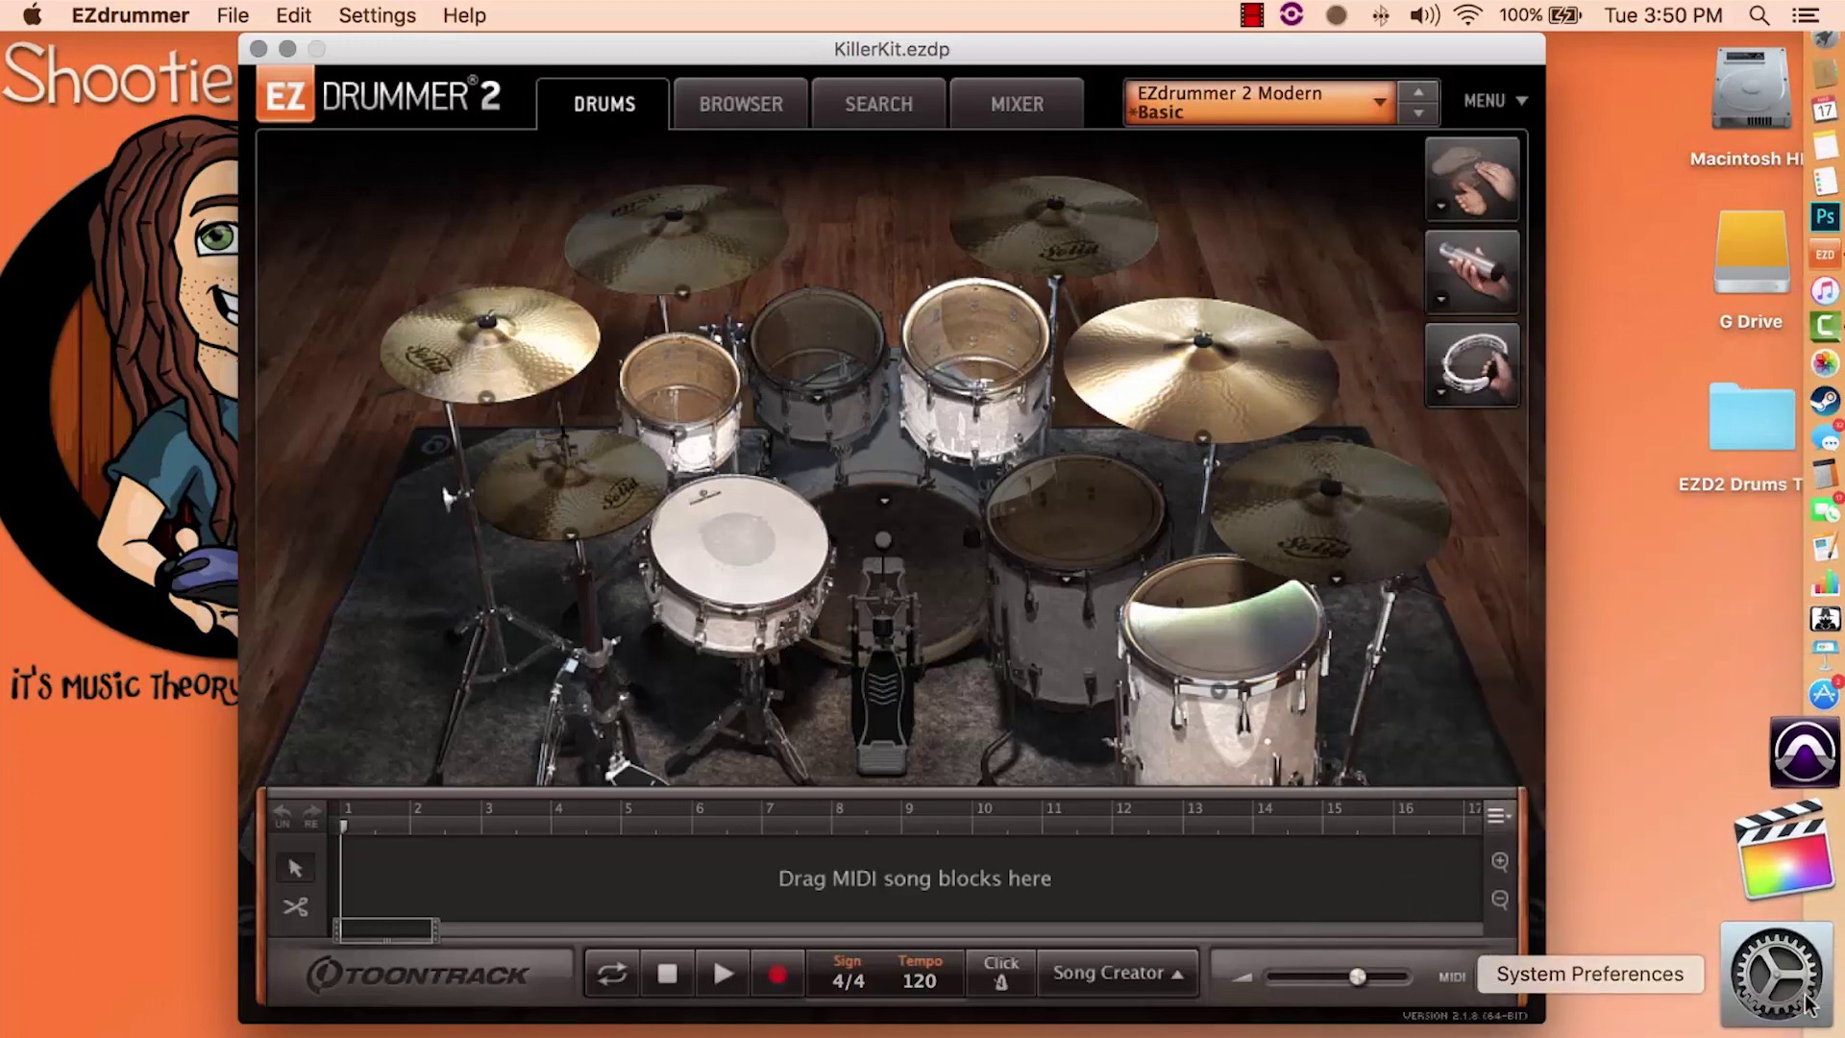
pyautogui.click(1805, 1002)
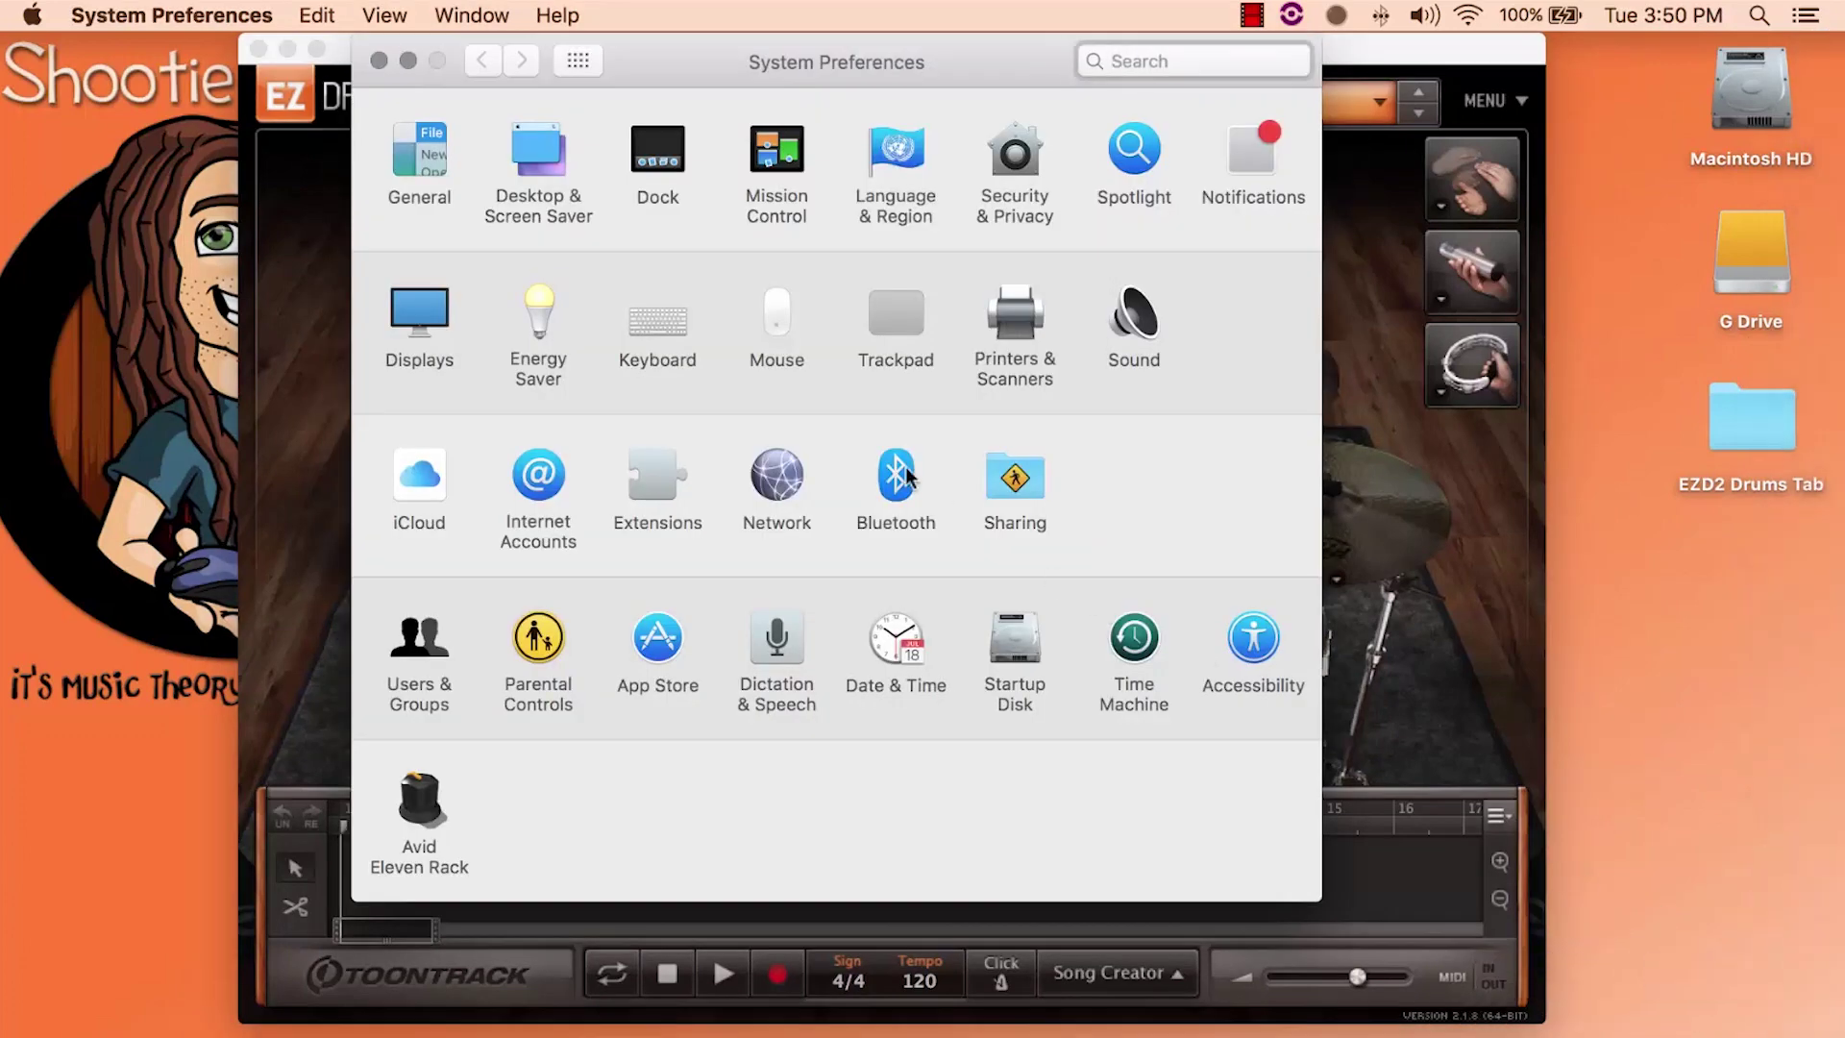
pyautogui.click(774, 323)
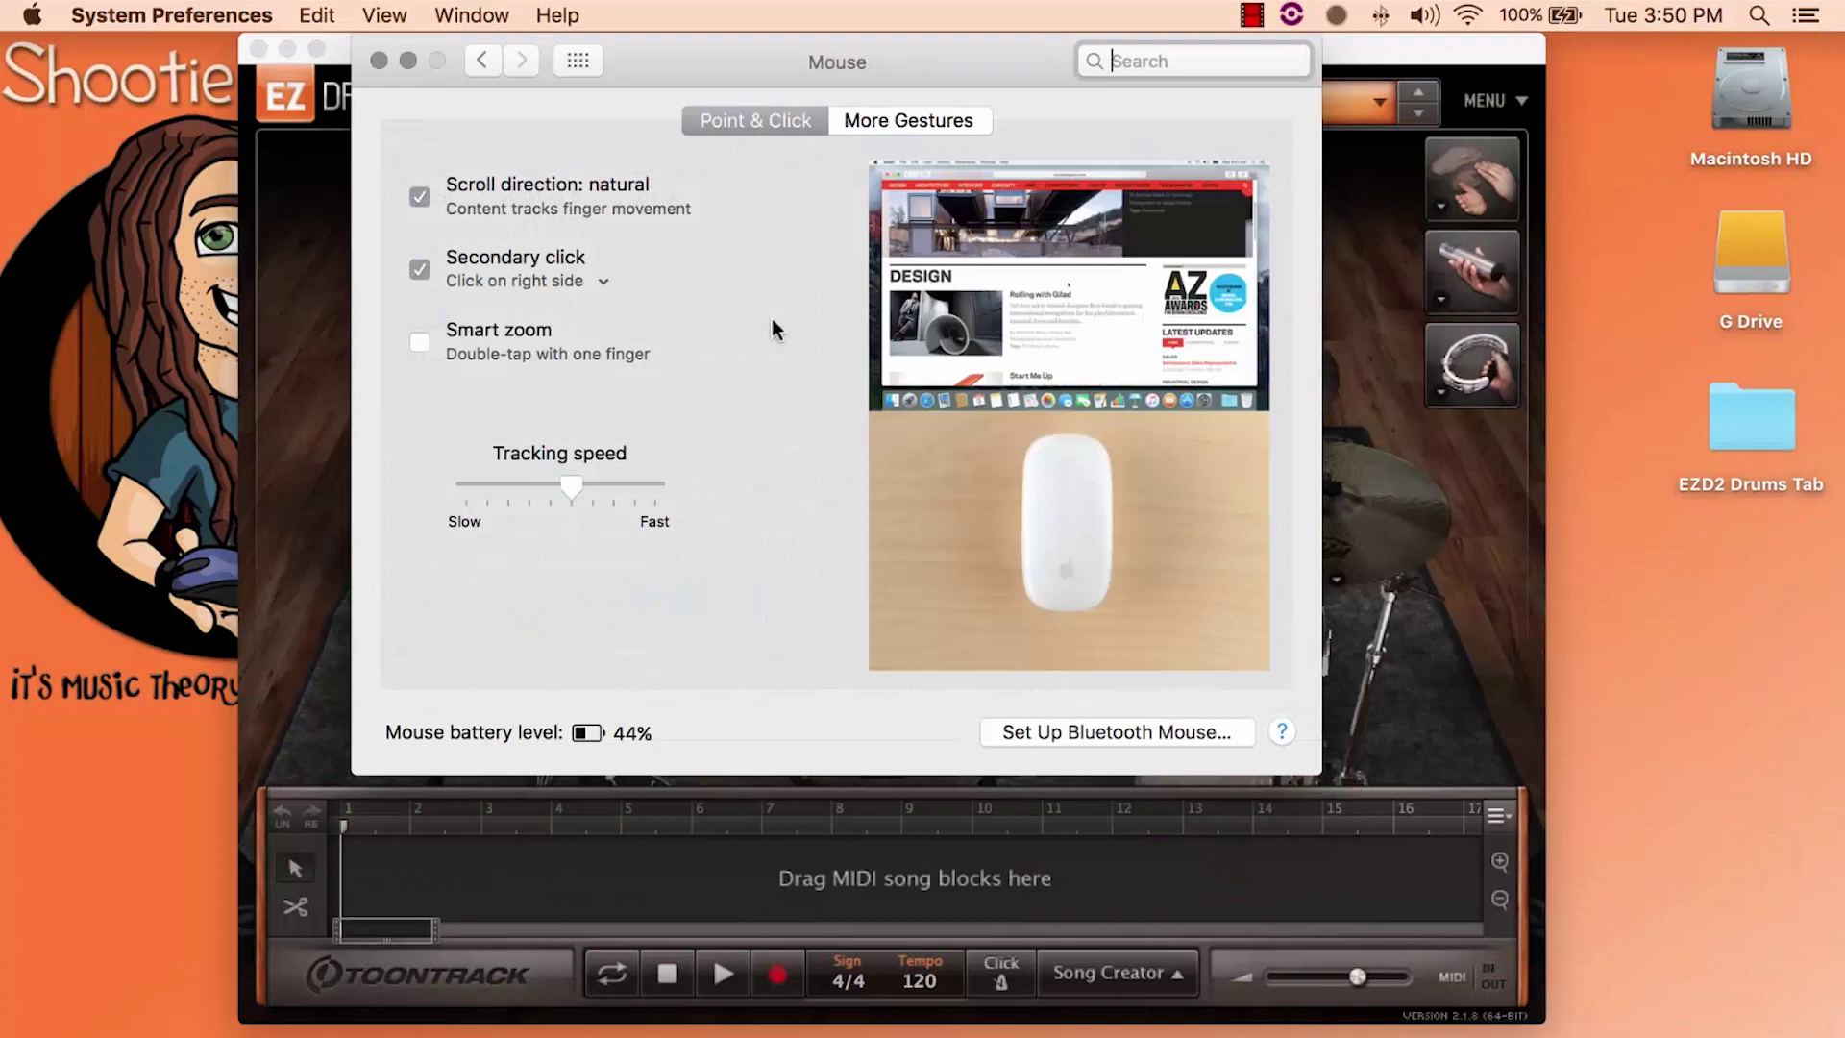
pyautogui.click(415, 269)
pyautogui.click(420, 270)
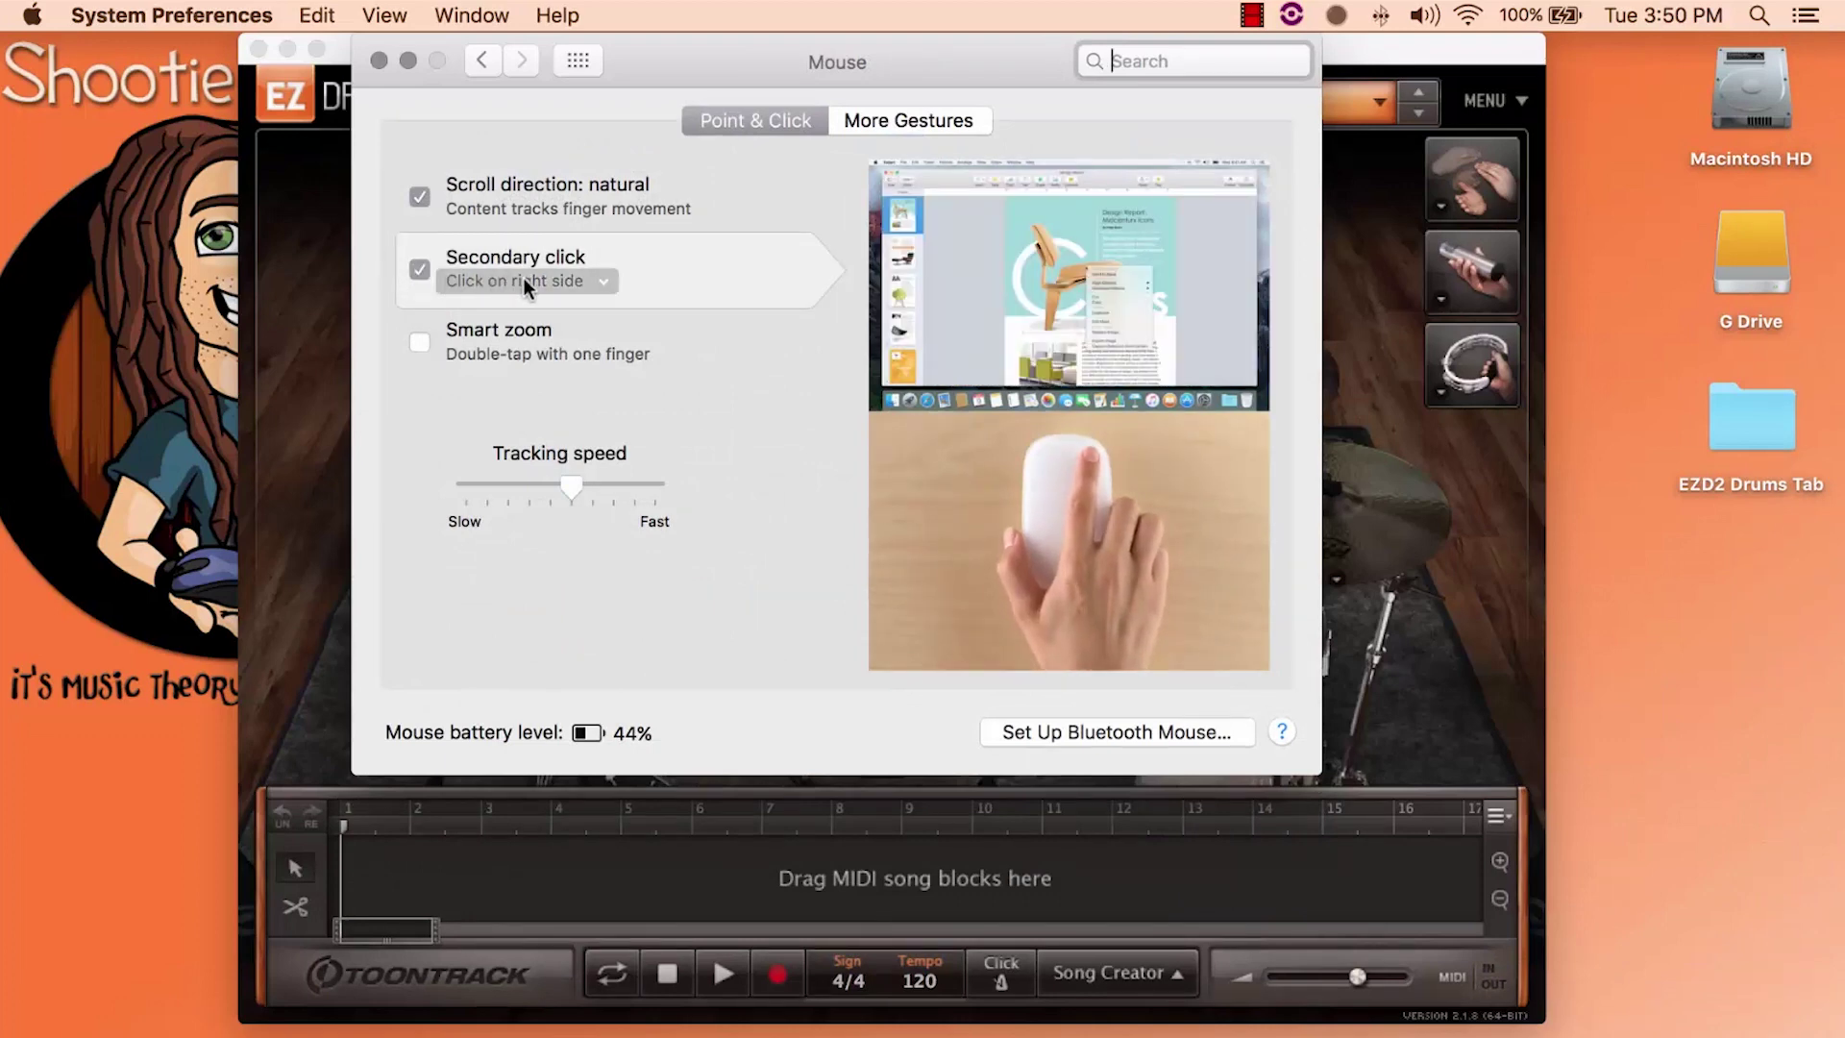
pyautogui.click(526, 279)
pyautogui.click(538, 312)
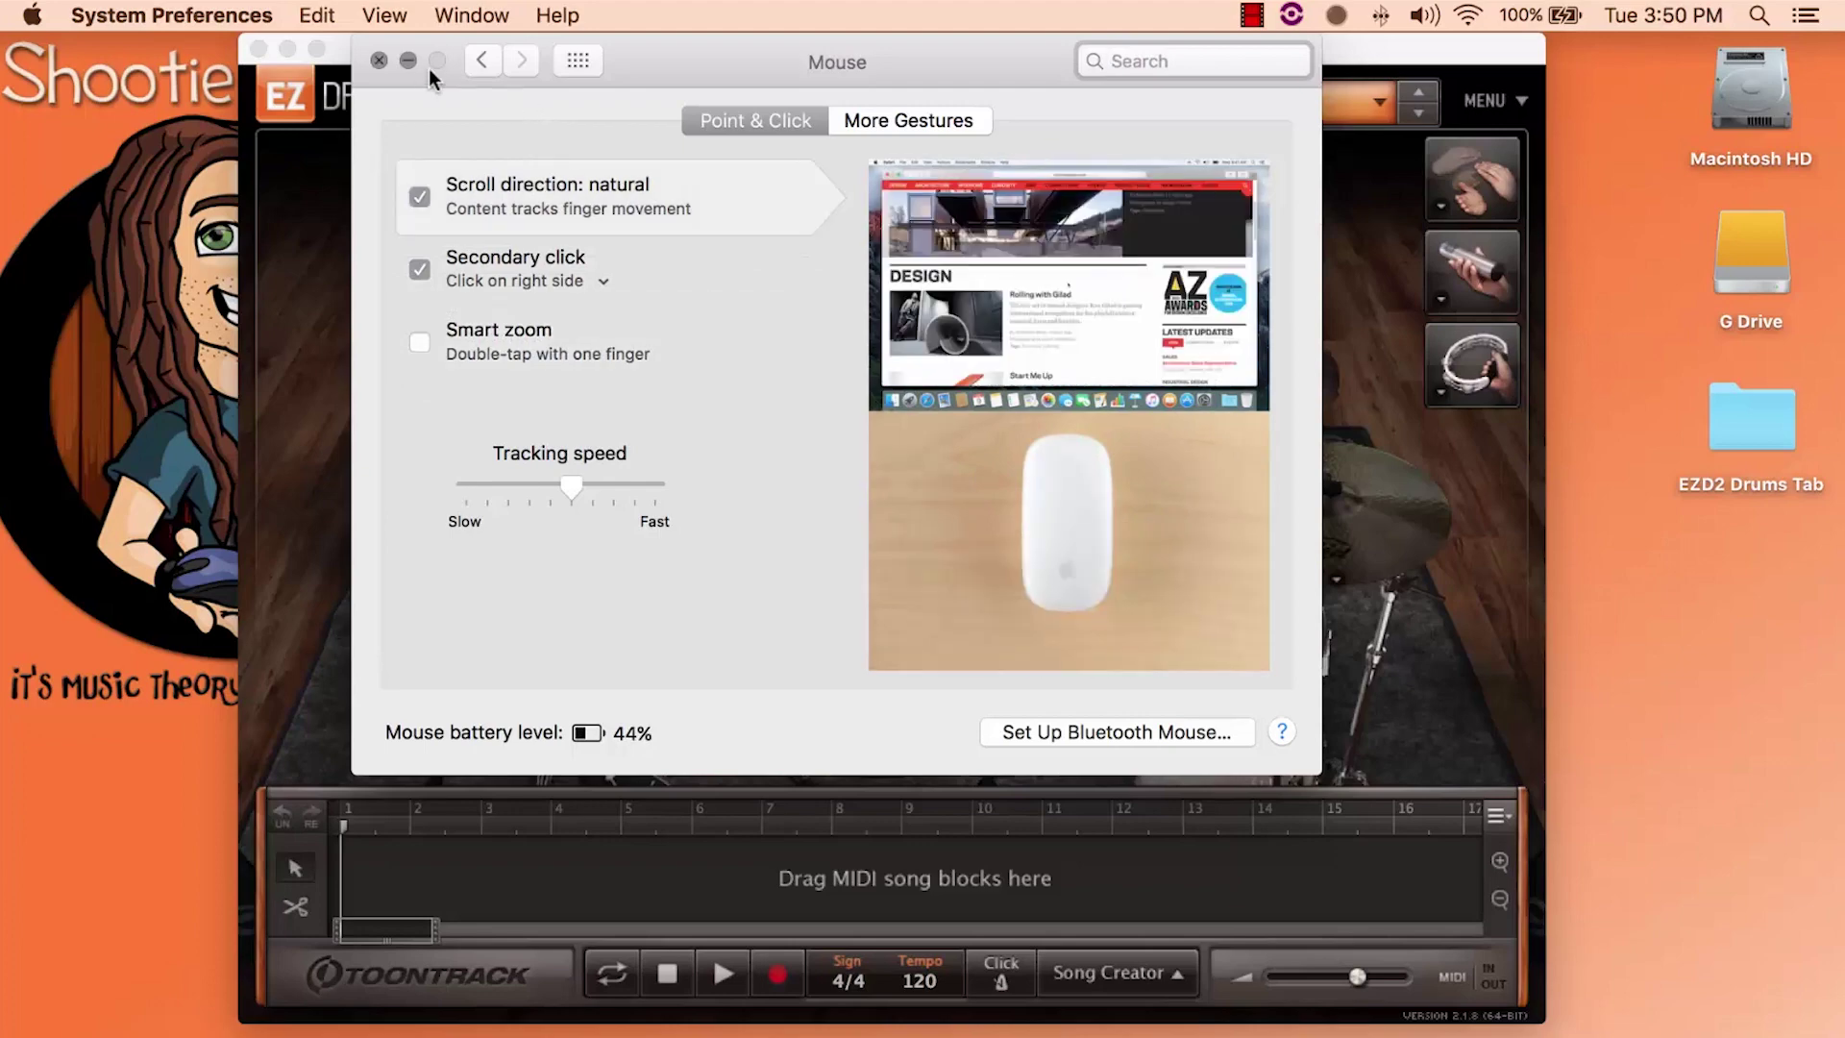
pyautogui.click(378, 59)
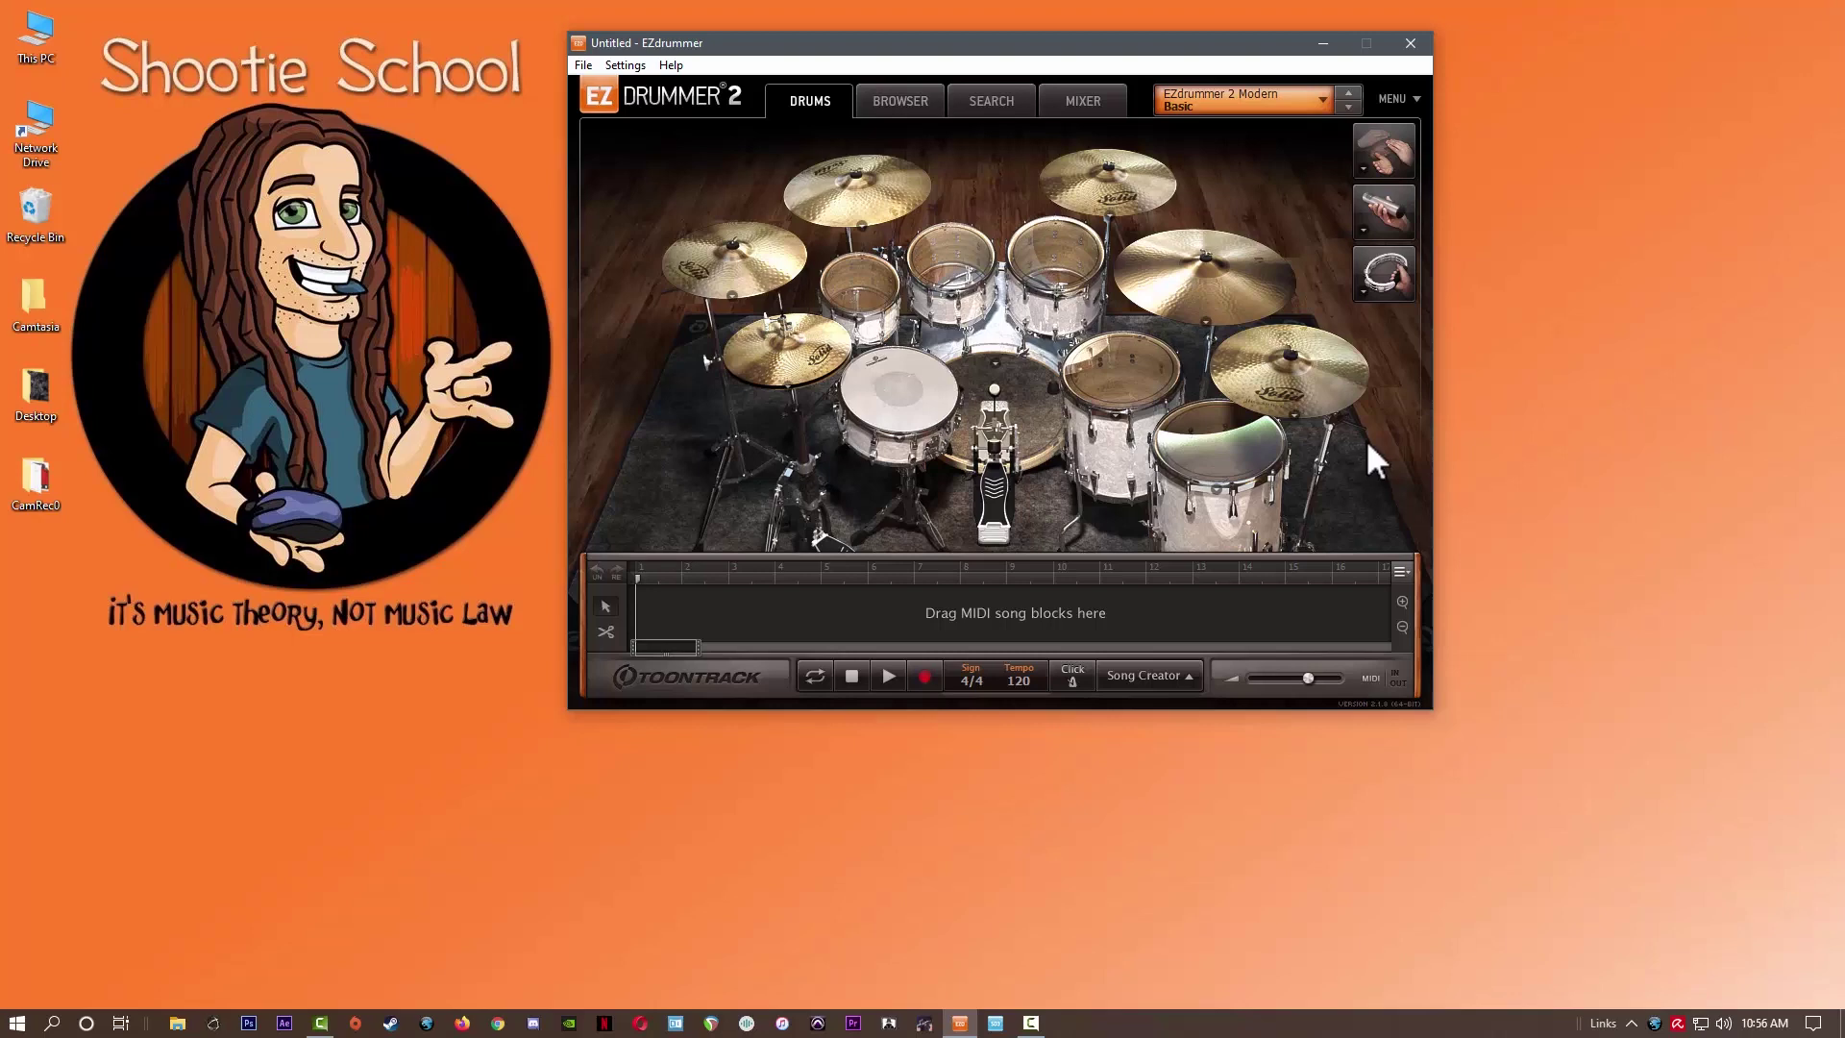
# Step: Close the running EZdrummer window and relaunch EZdrummer (64-bit) through the Windows search
pyautogui.click(1413, 43)
pyautogui.press('super')
pyautogui.write('ez')
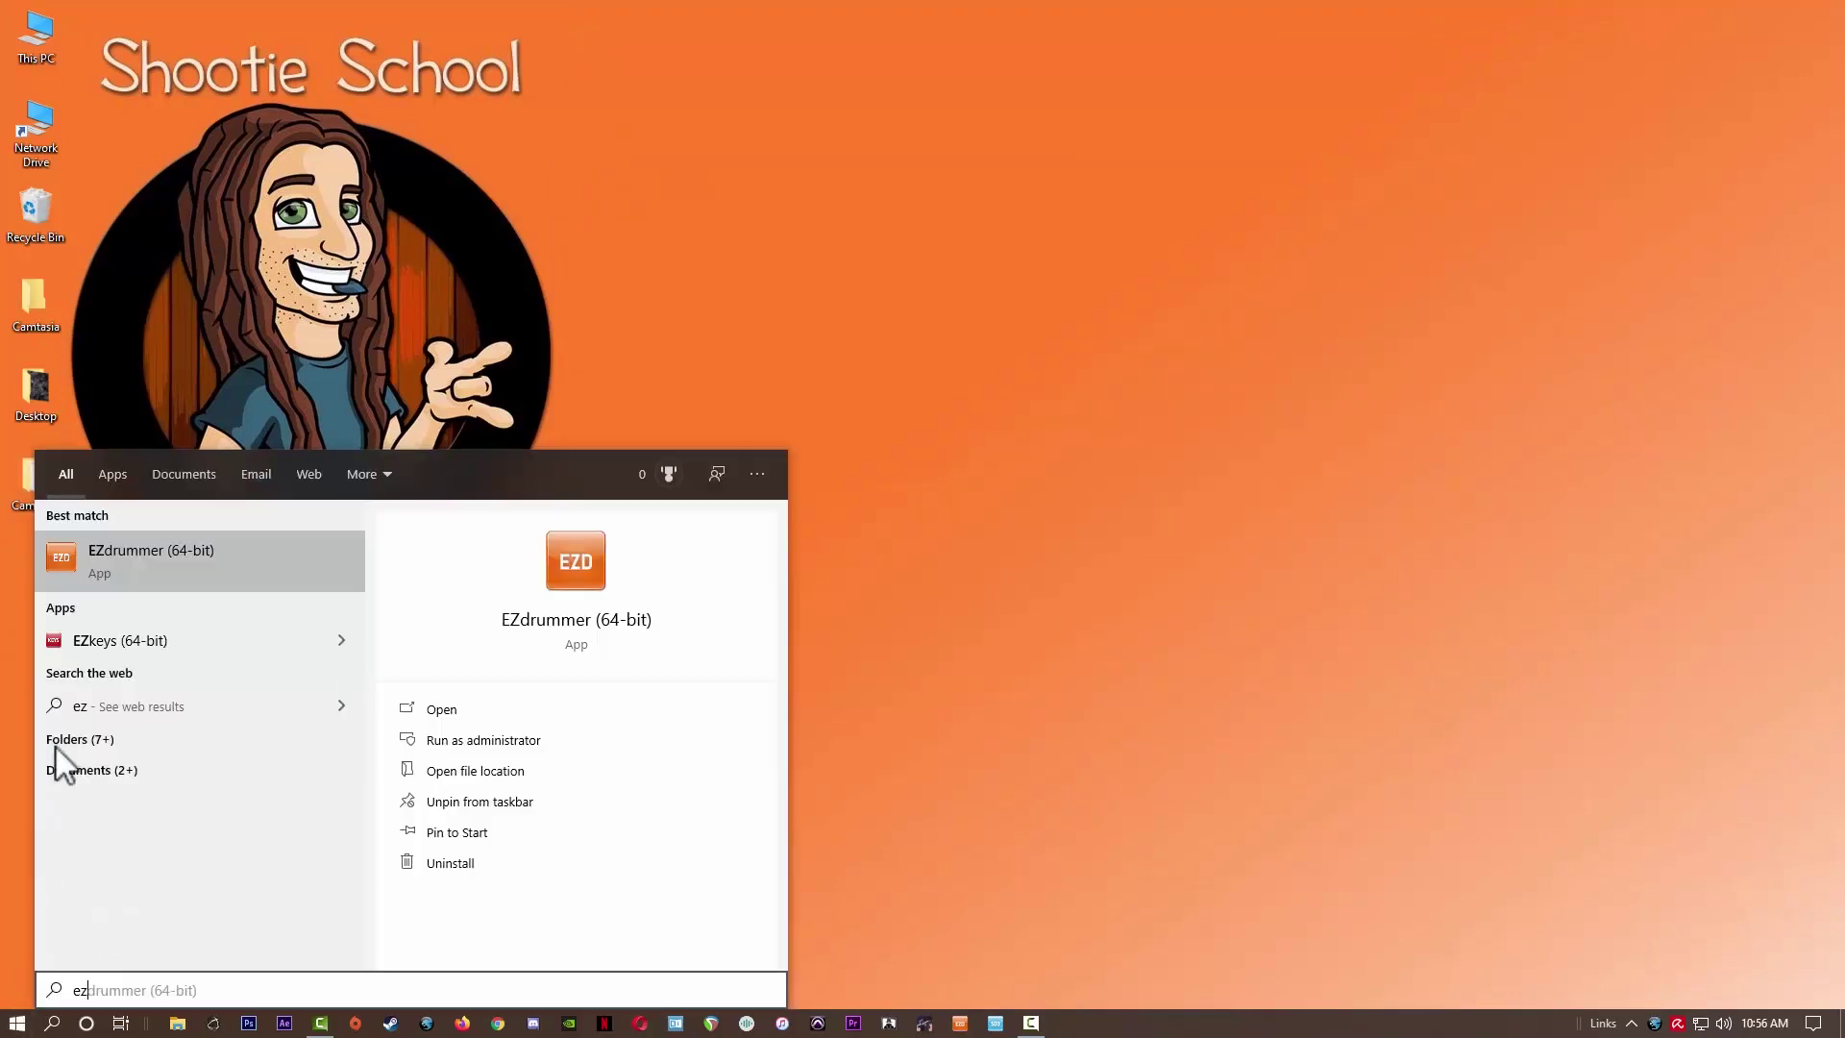
pyautogui.click(118, 551)
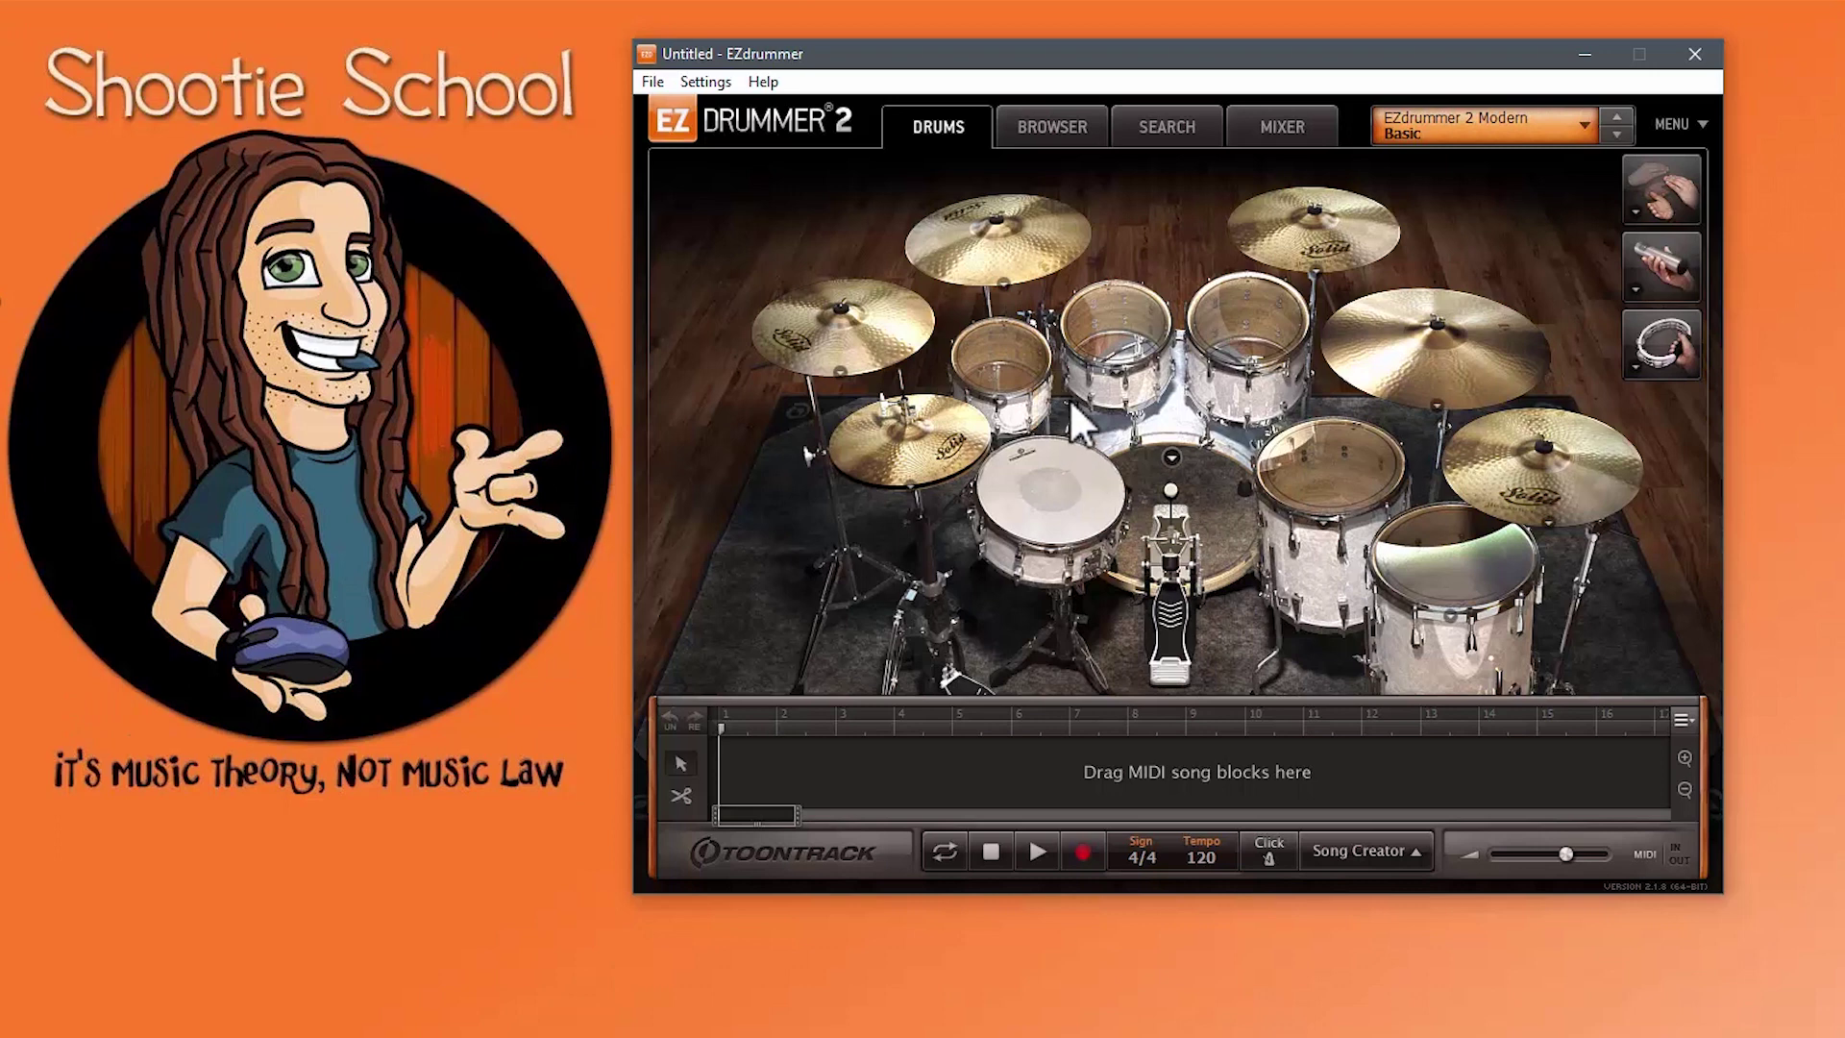
# Step: Audition the kick drum, the snare and different spots on the ride cymbal in the drum kit view
pyautogui.click(1220, 519)
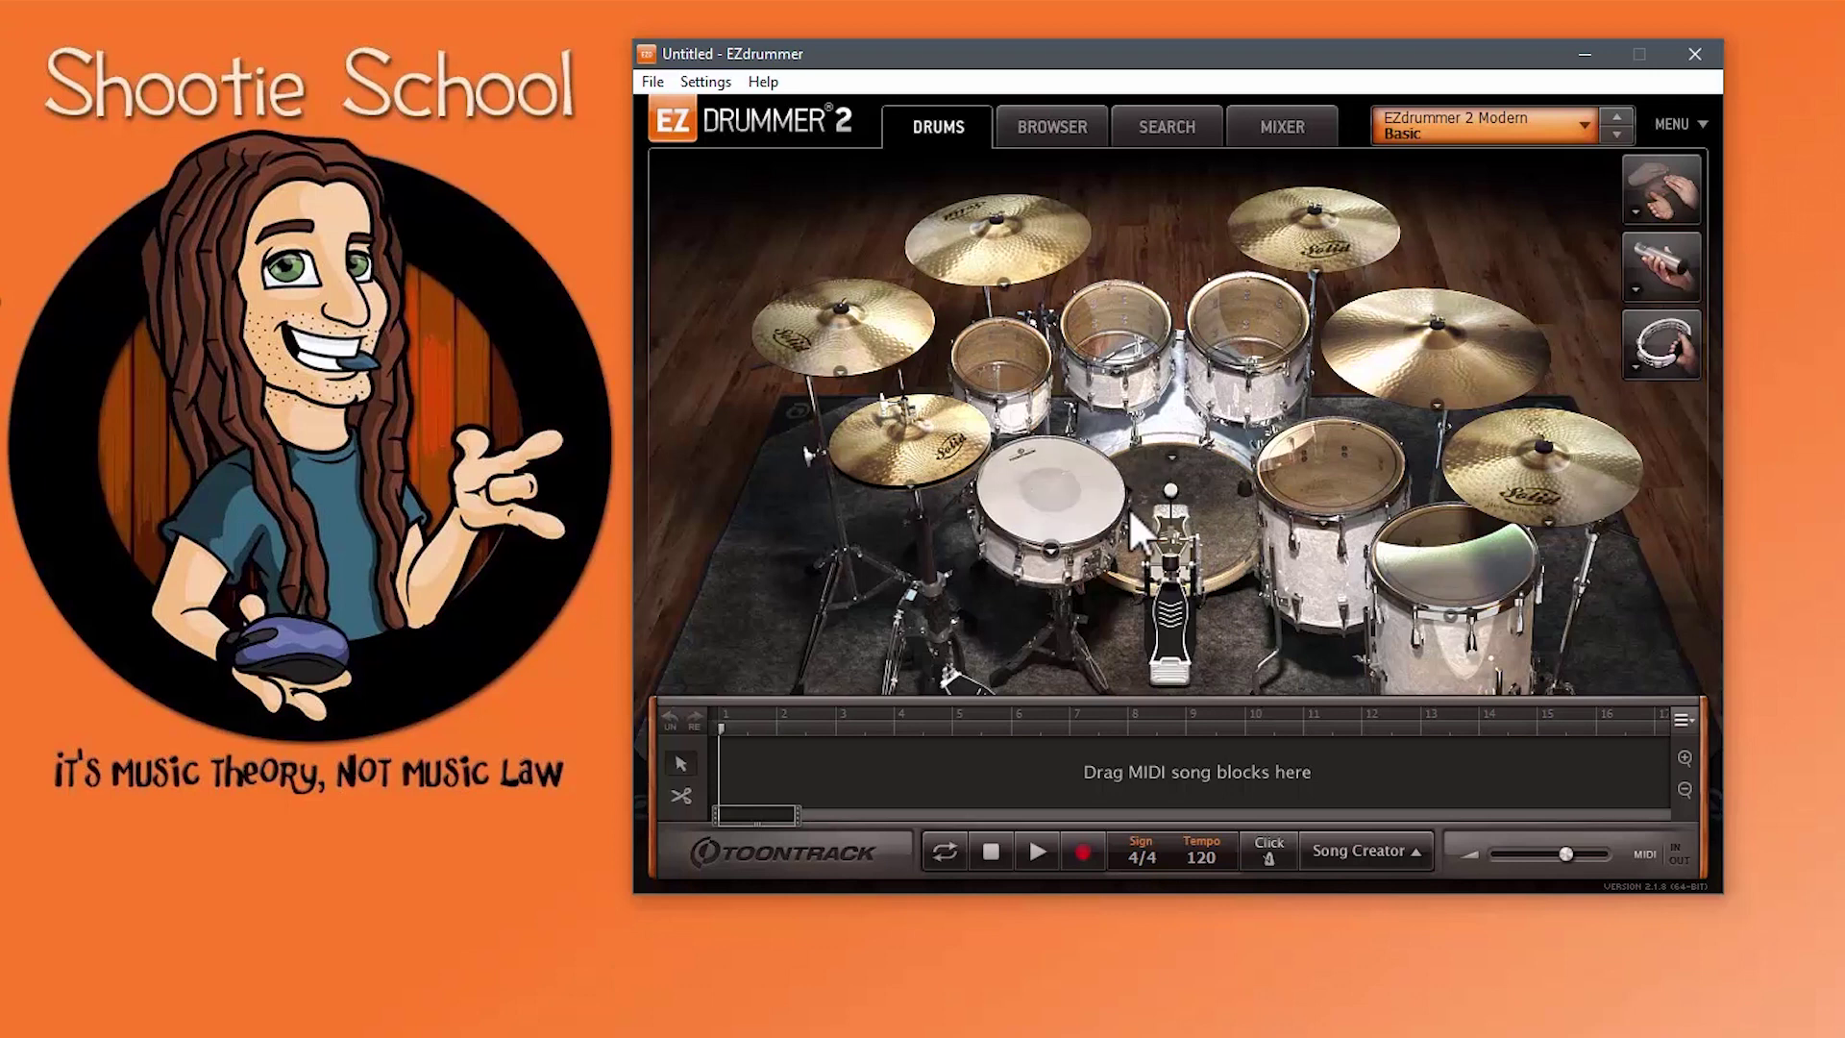
pyautogui.click(1098, 540)
pyautogui.click(1097, 540)
pyautogui.click(1374, 366)
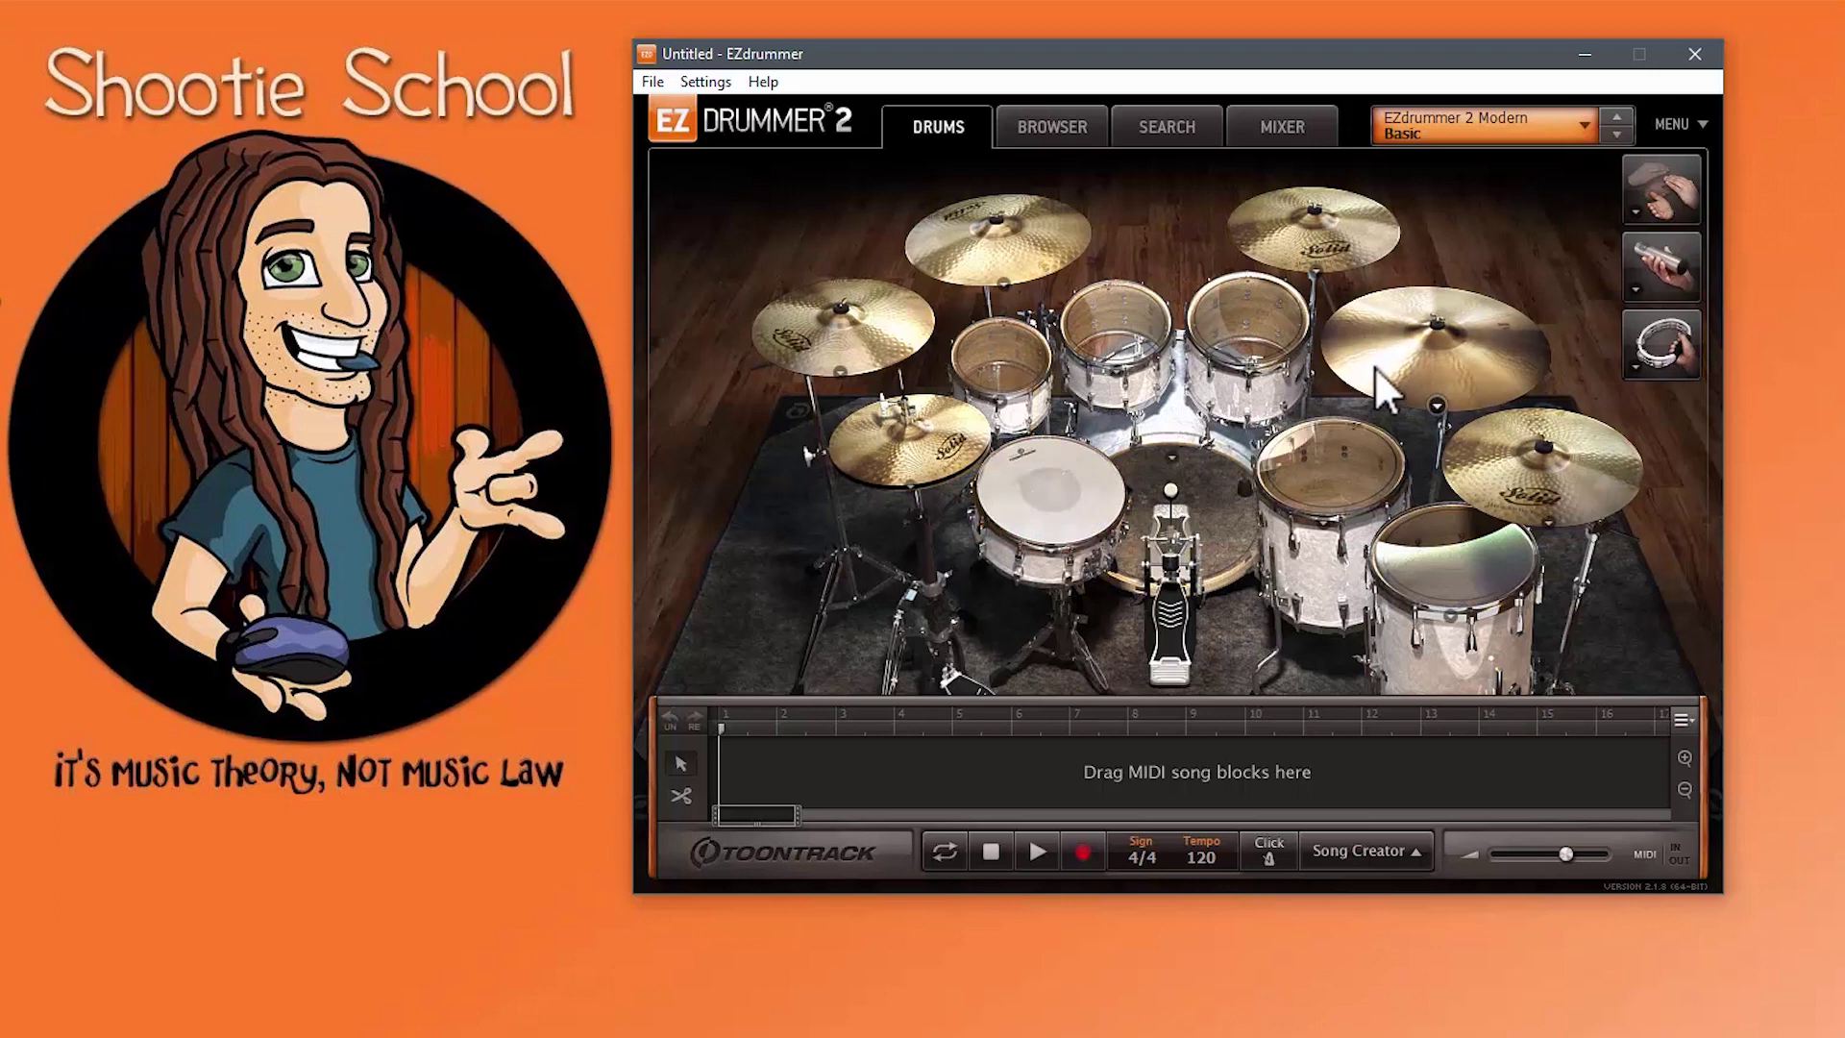
pyautogui.click(1374, 366)
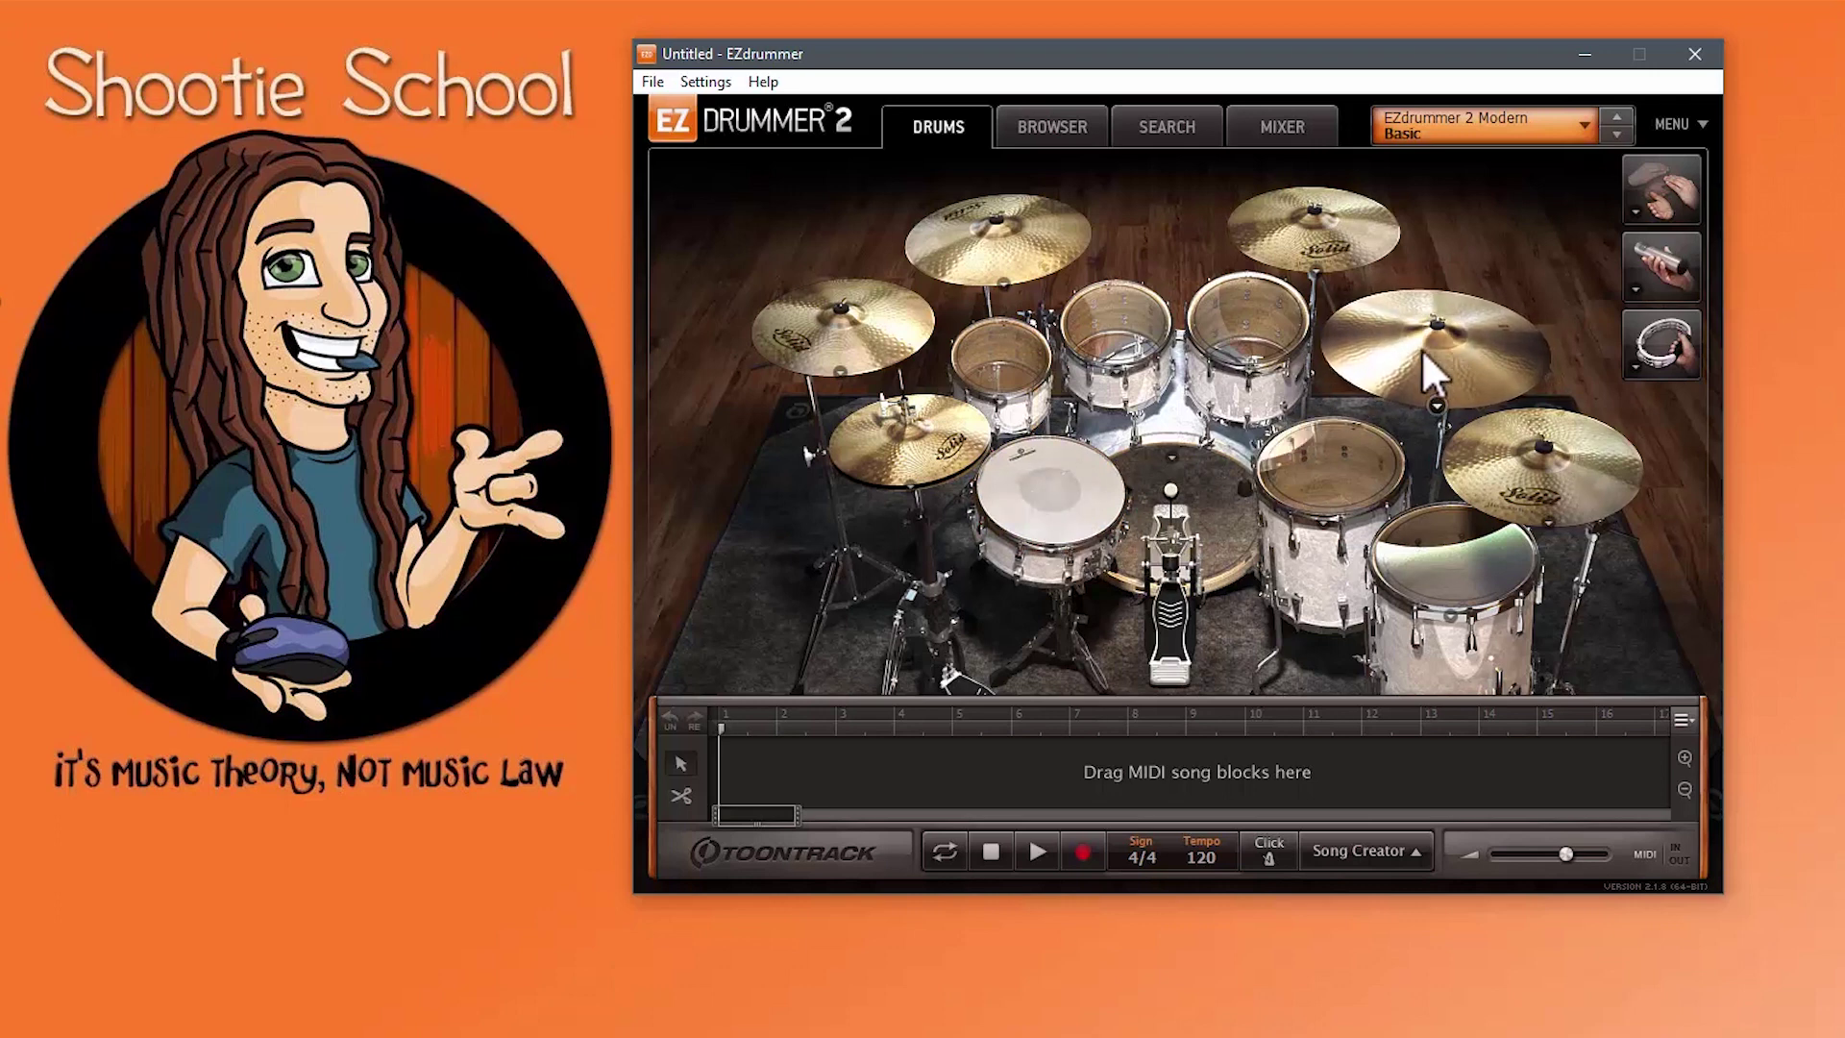
pyautogui.click(1407, 354)
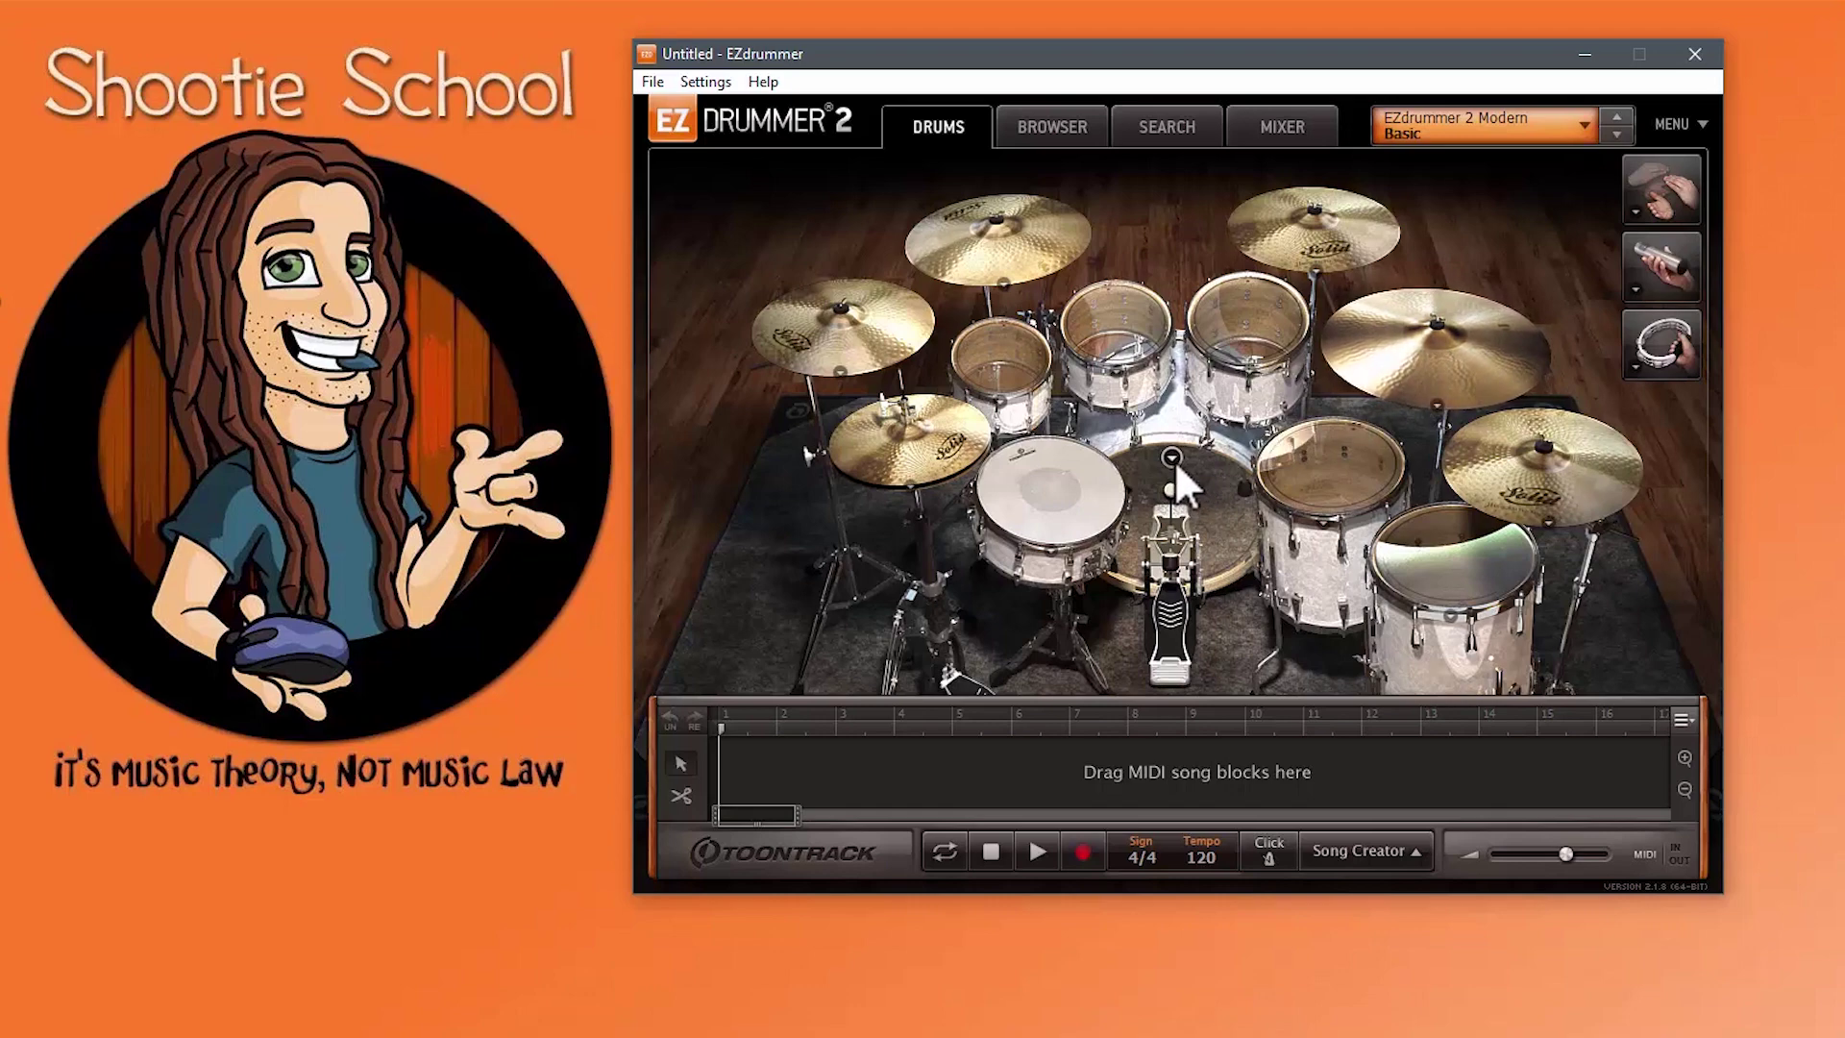
# Step: Look through the instrument choices for several kit pieces, including the rack toms, Cymbal 2 and the ride, and close the last one
pyautogui.click(1173, 459)
pyautogui.click(1004, 399)
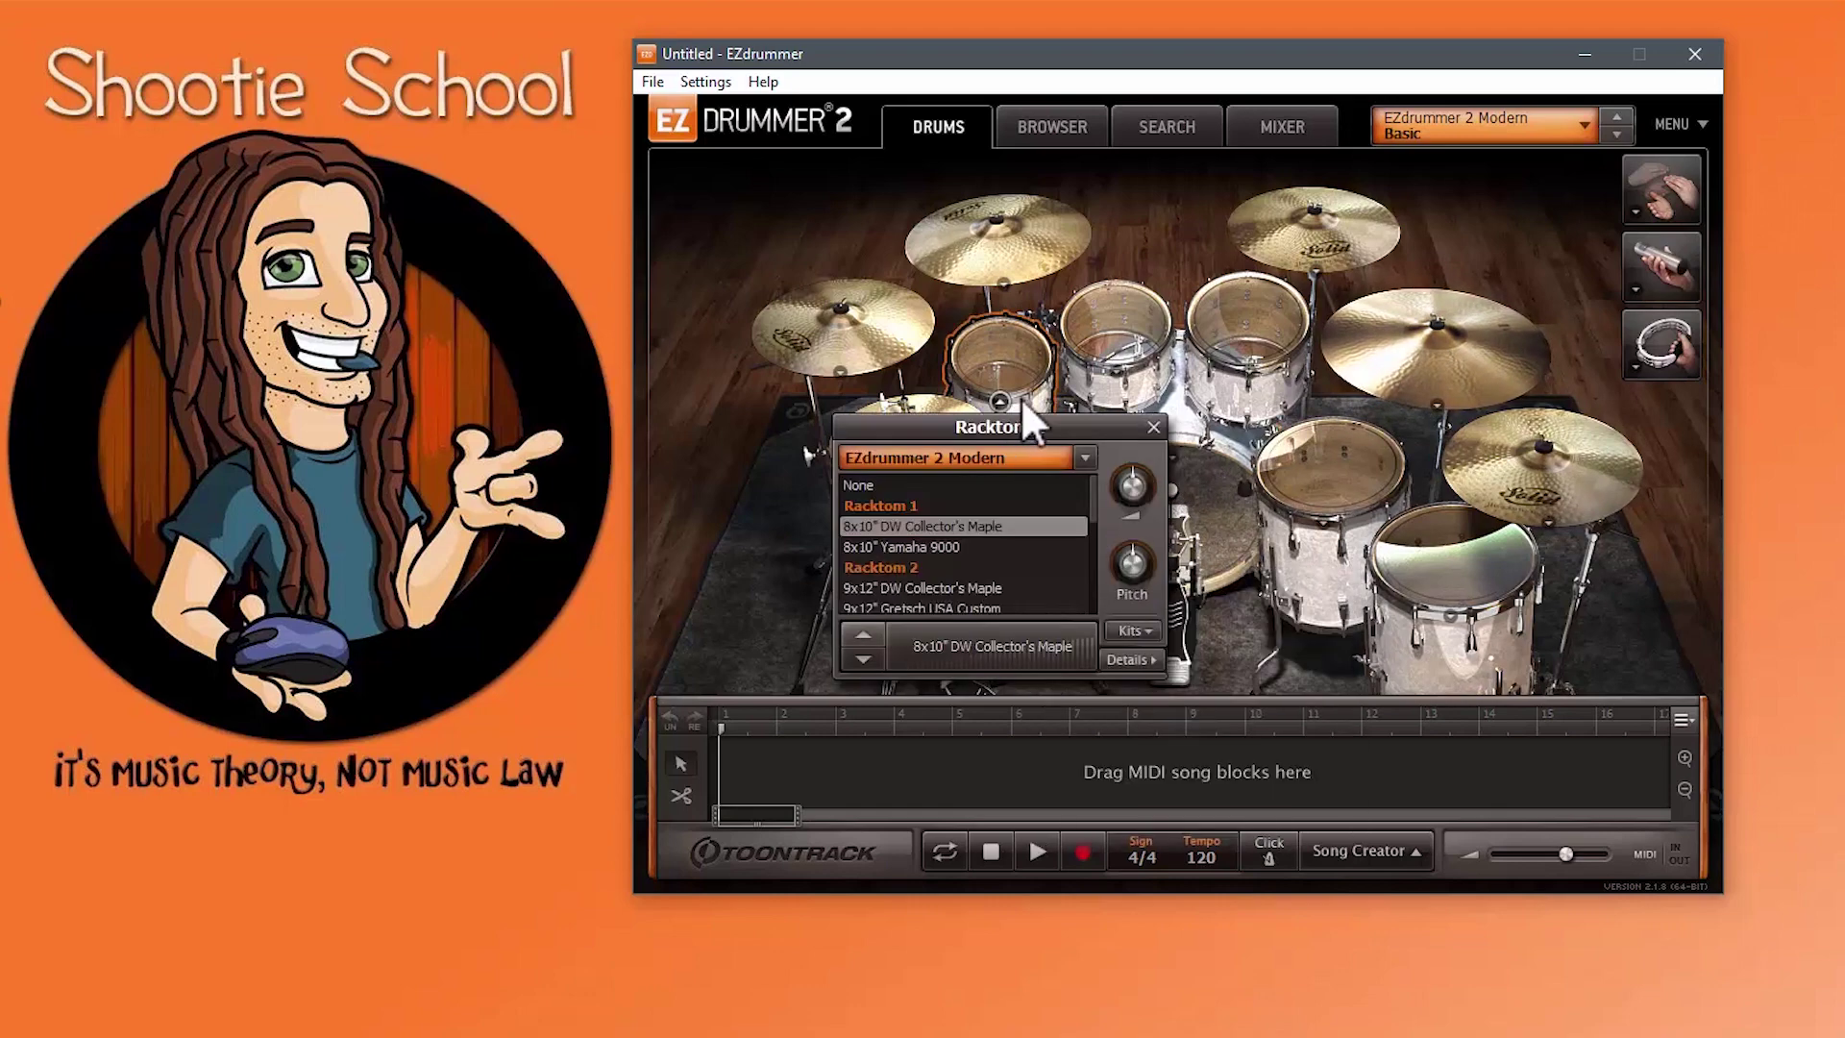
pyautogui.click(1004, 285)
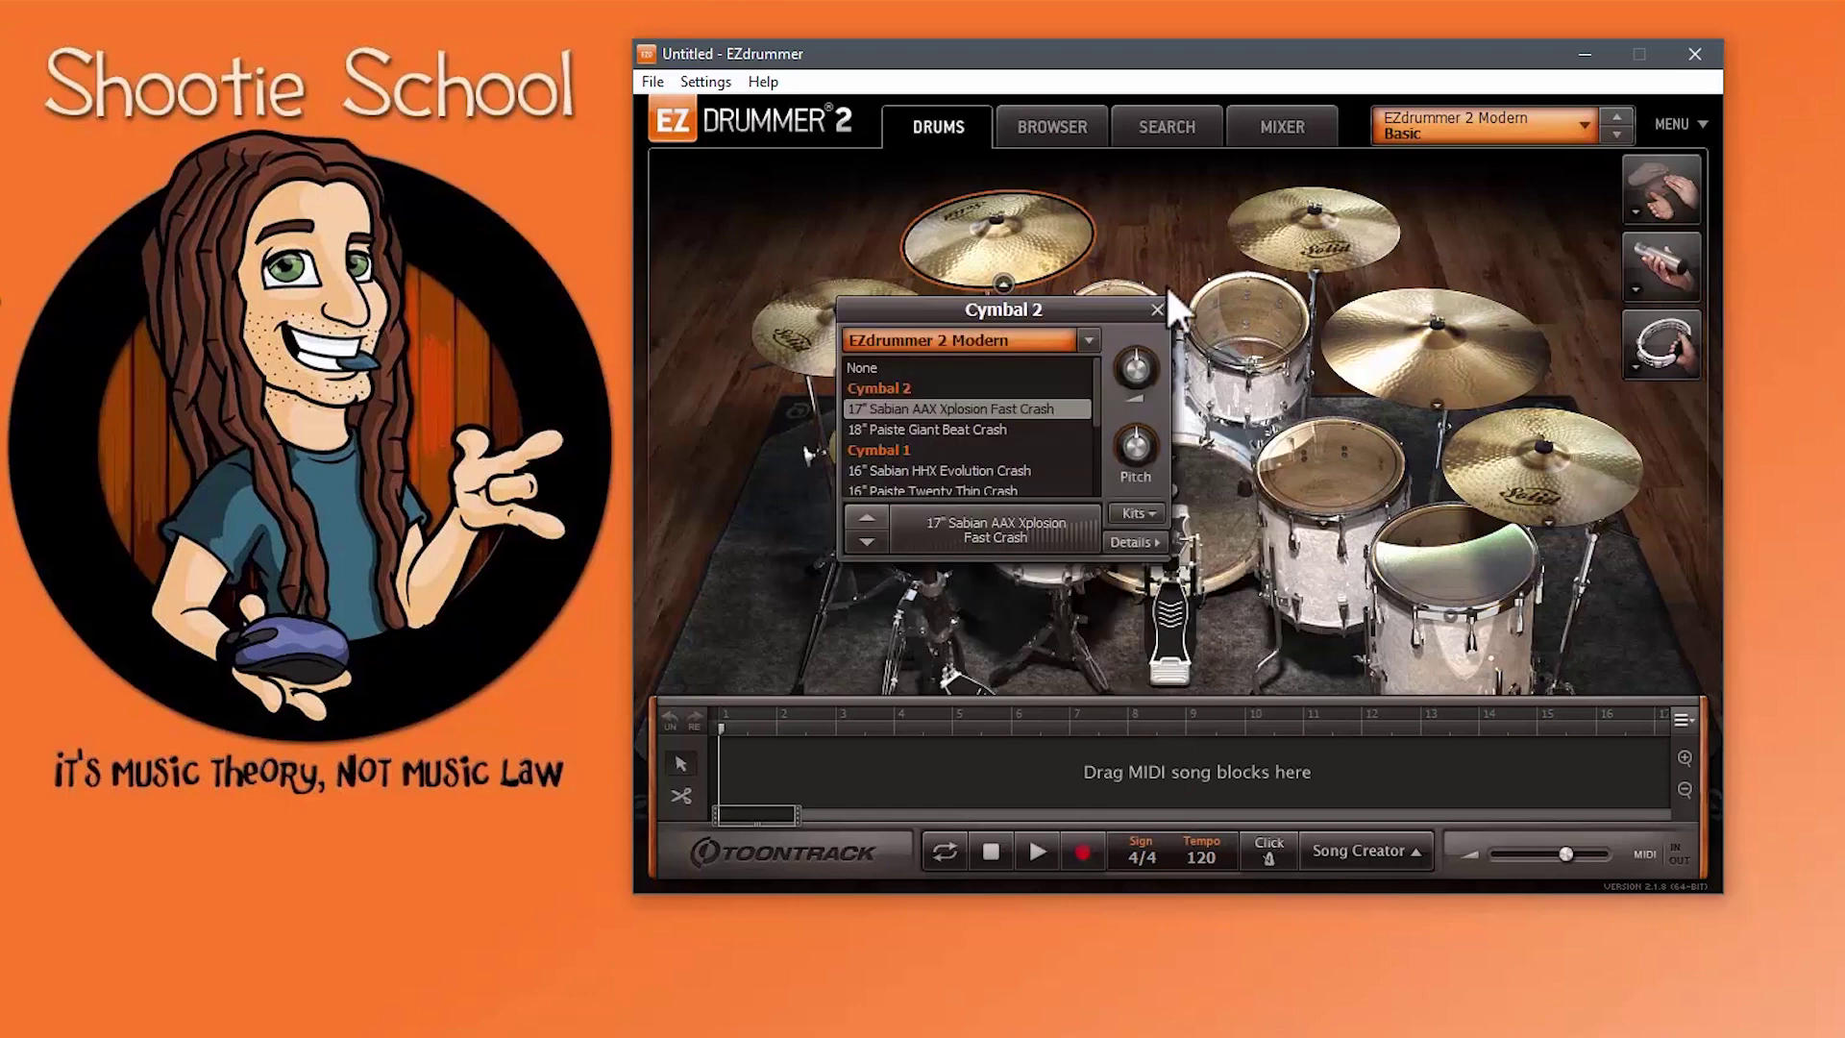
pyautogui.click(1247, 309)
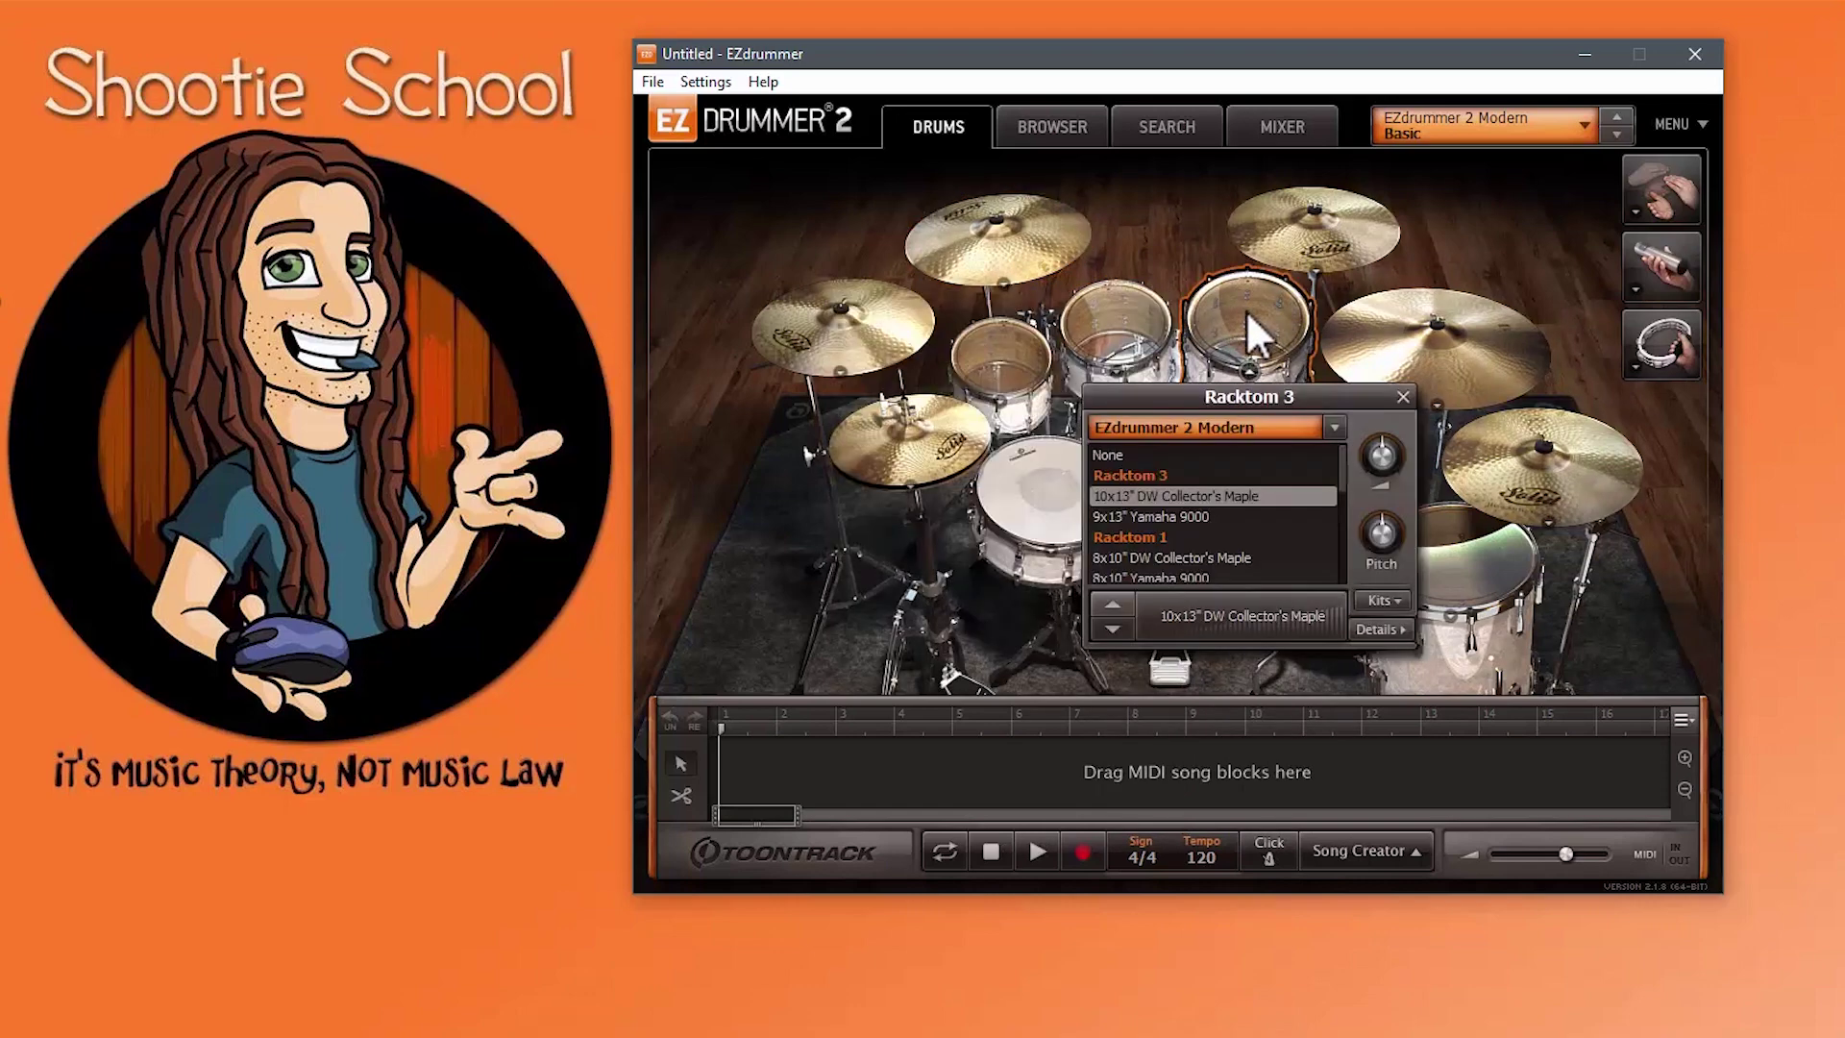
pyautogui.click(1277, 219)
pyautogui.click(1512, 344)
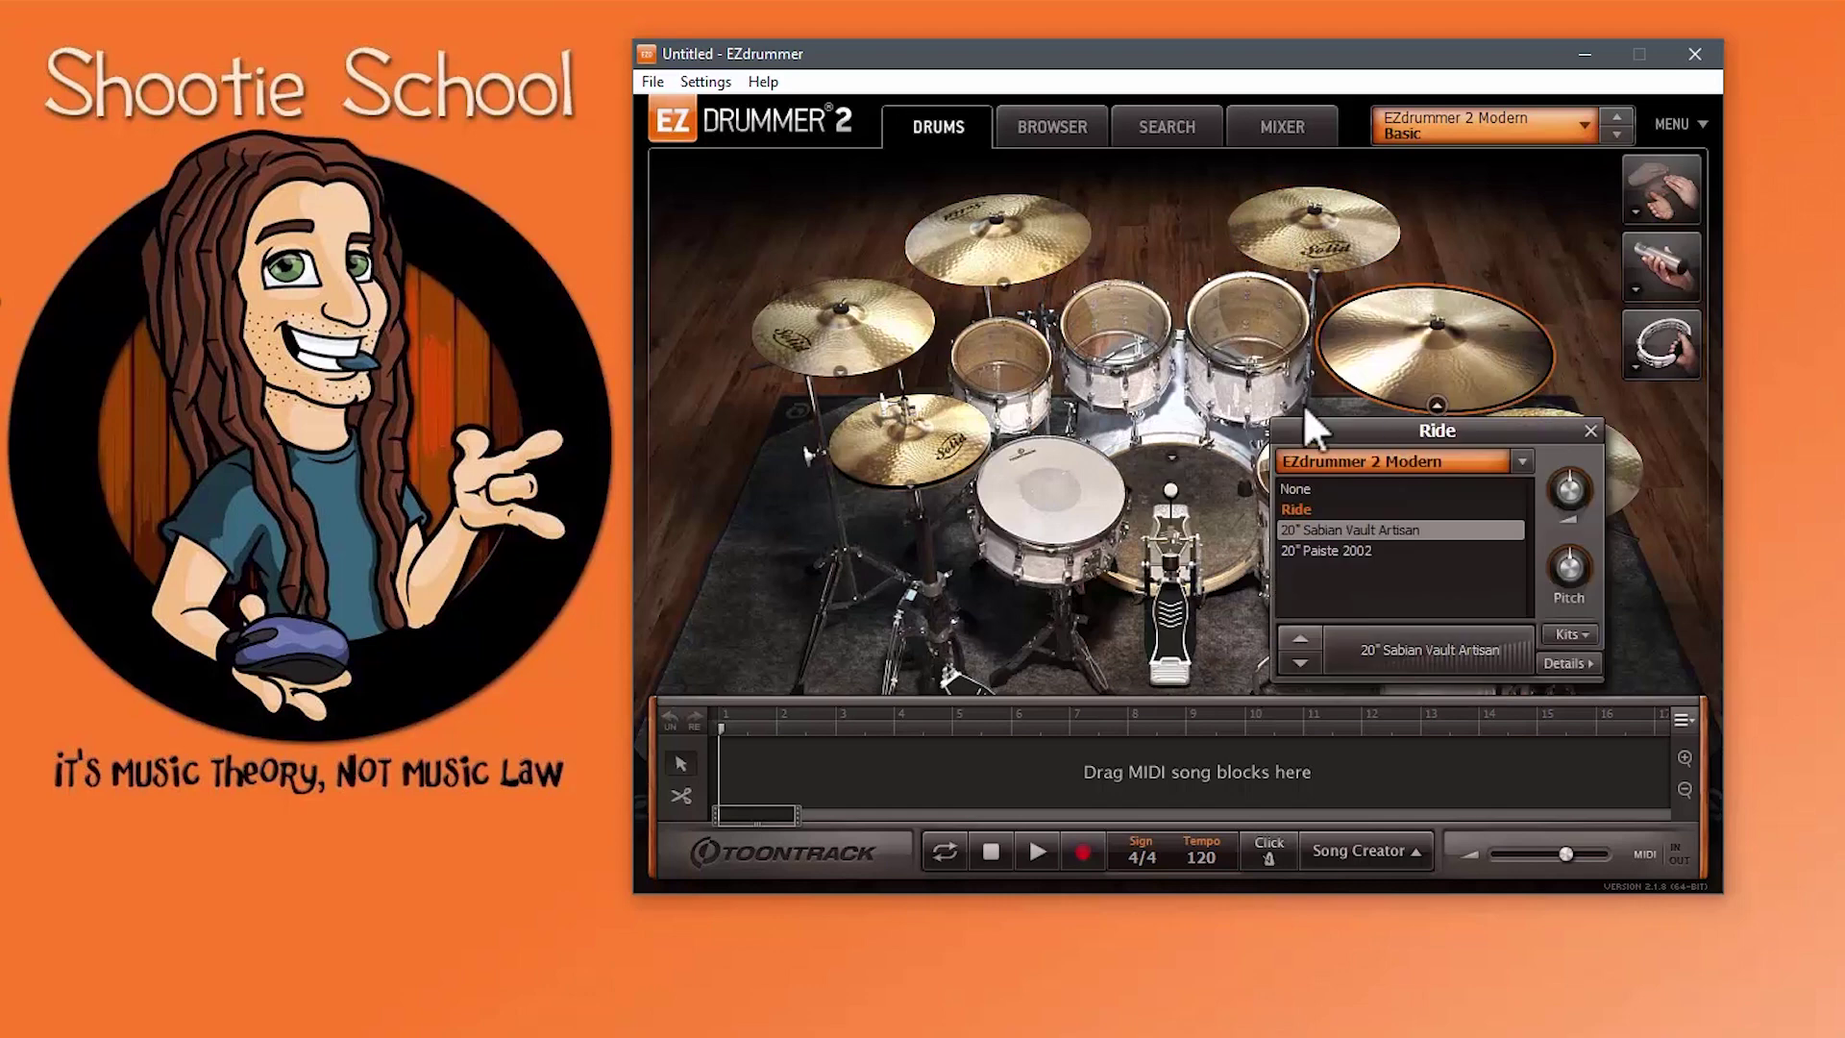
pyautogui.click(1028, 362)
pyautogui.click(1098, 341)
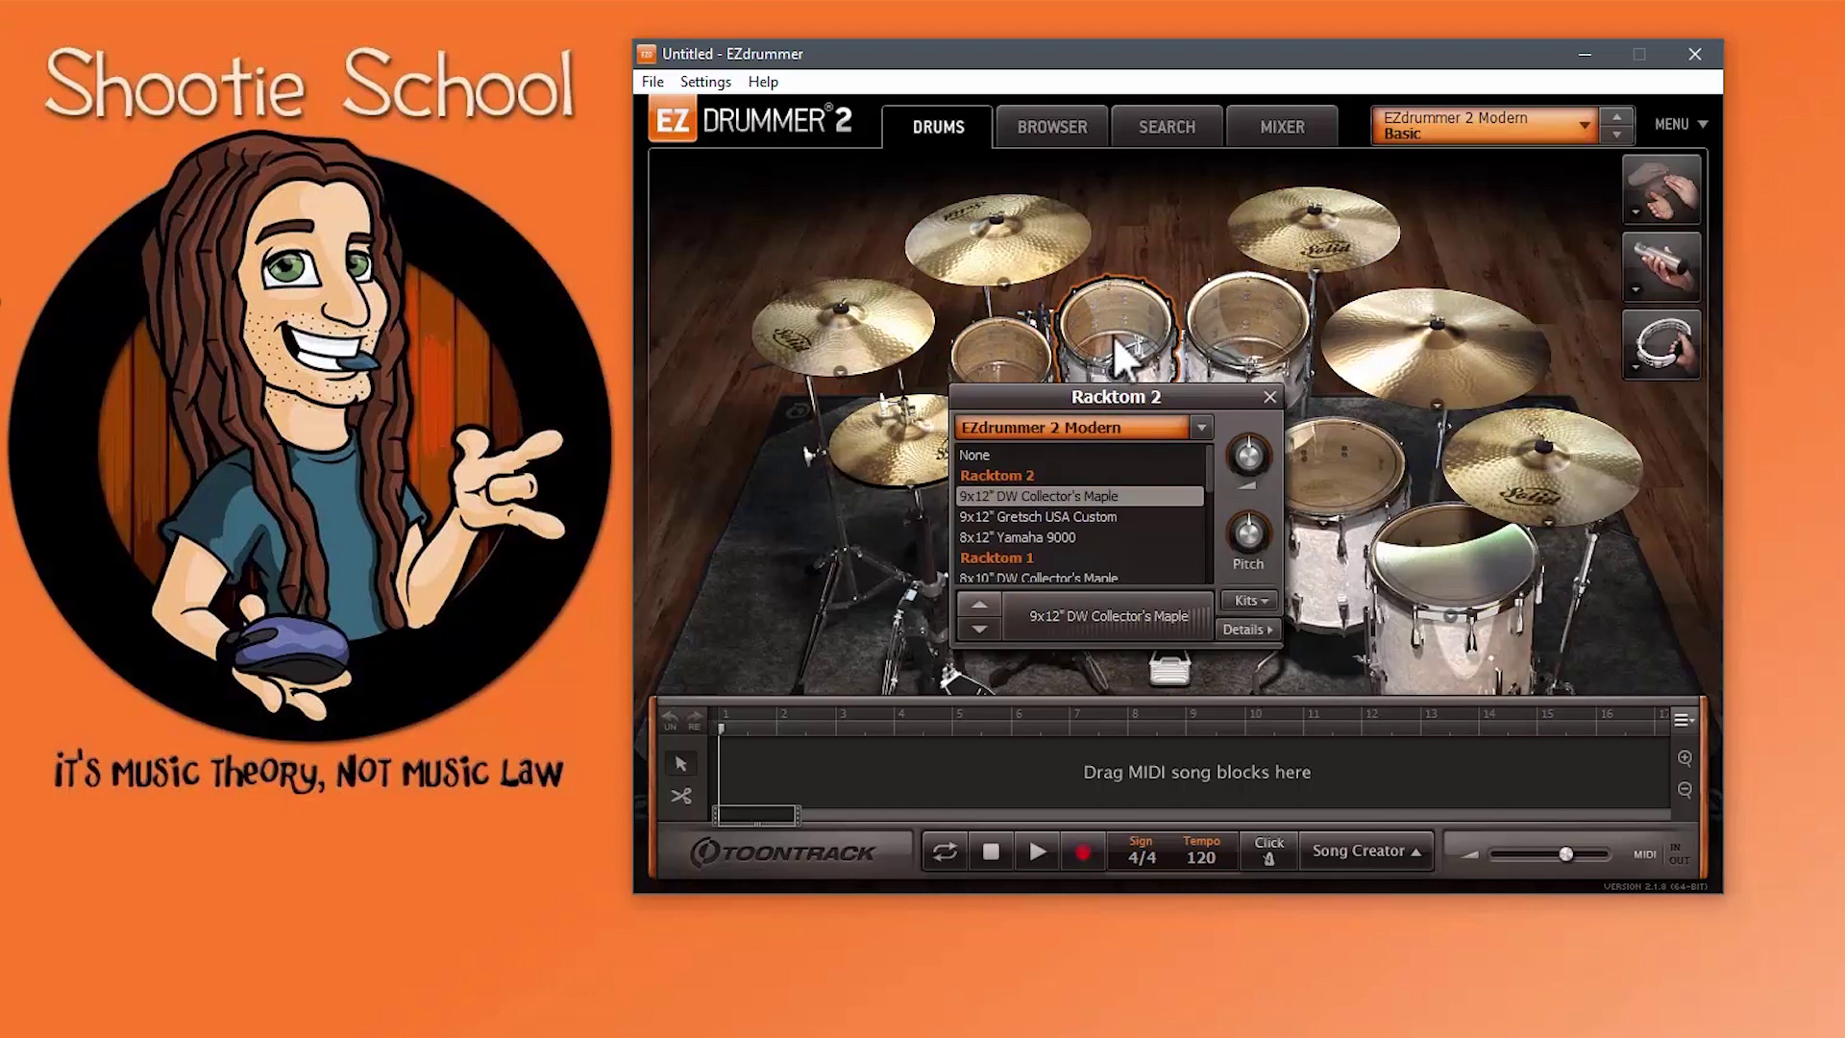
pyautogui.click(1269, 396)
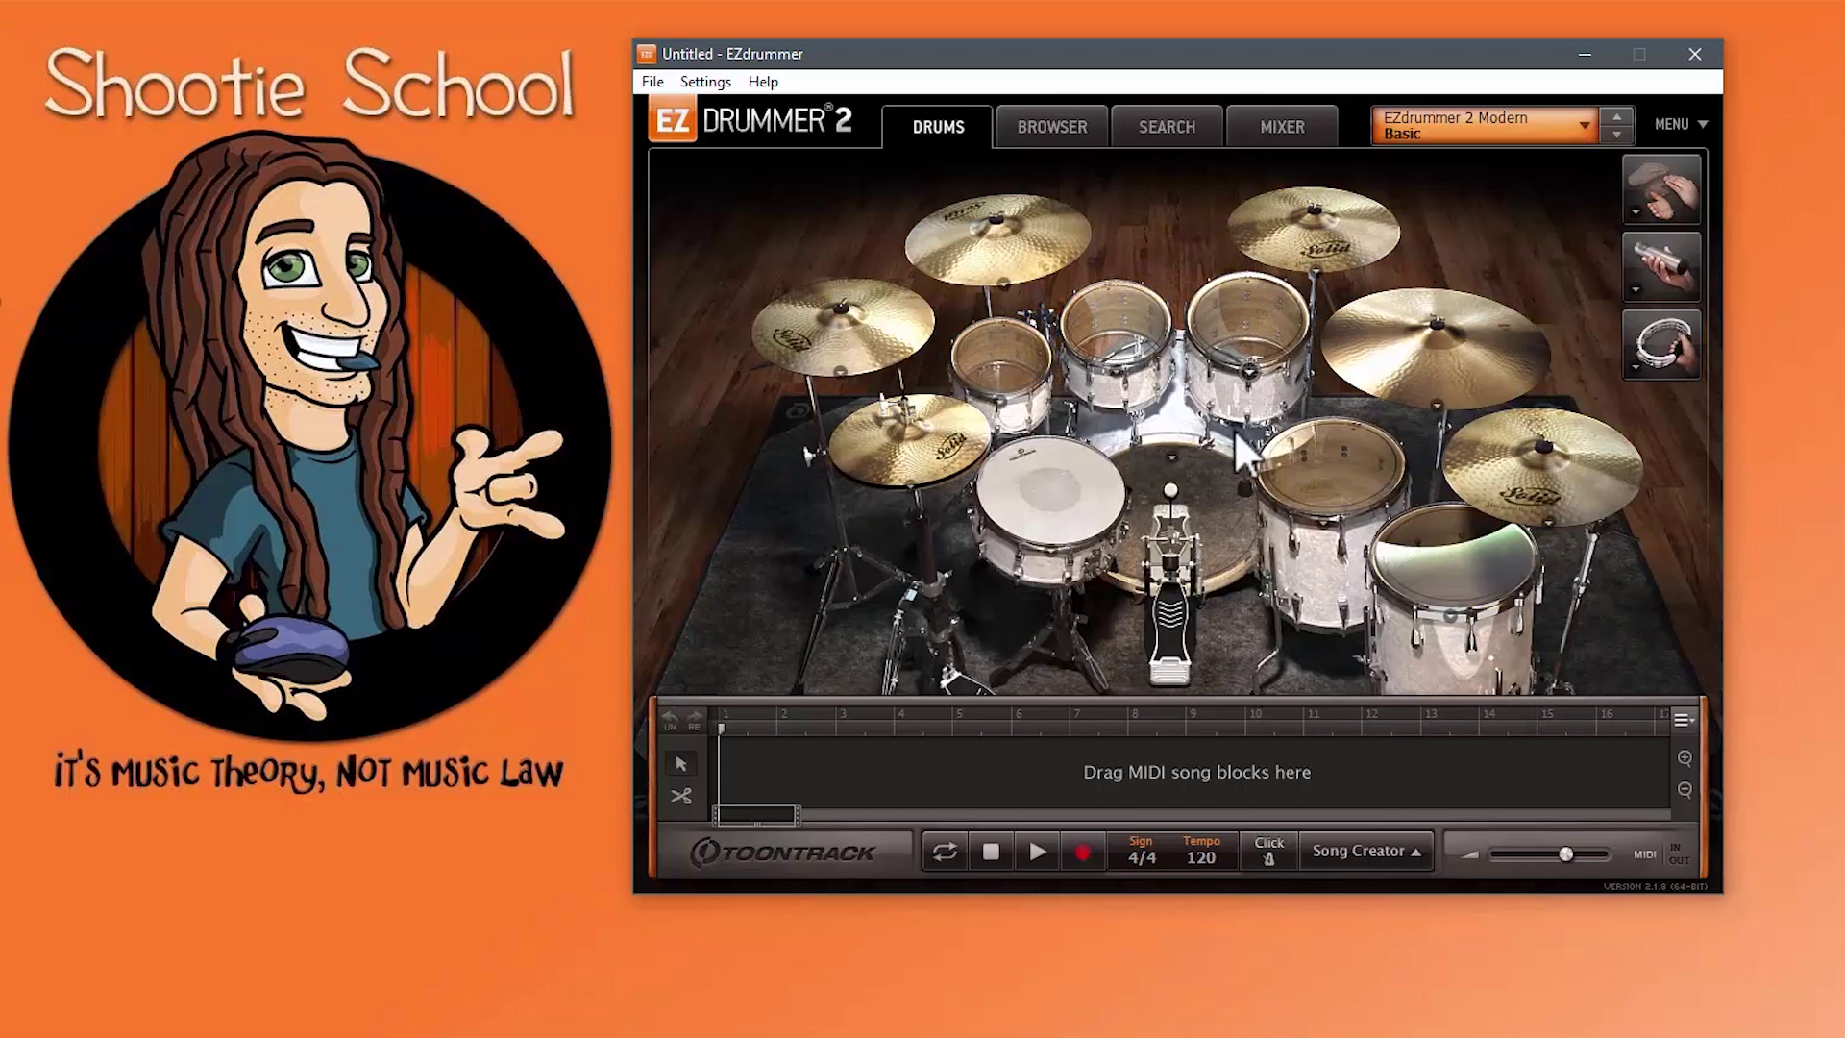
# Step: Browse the EZdrummer 2 Modern choices for the snare and switch its sound library to Electronic
pyautogui.click(1069, 487)
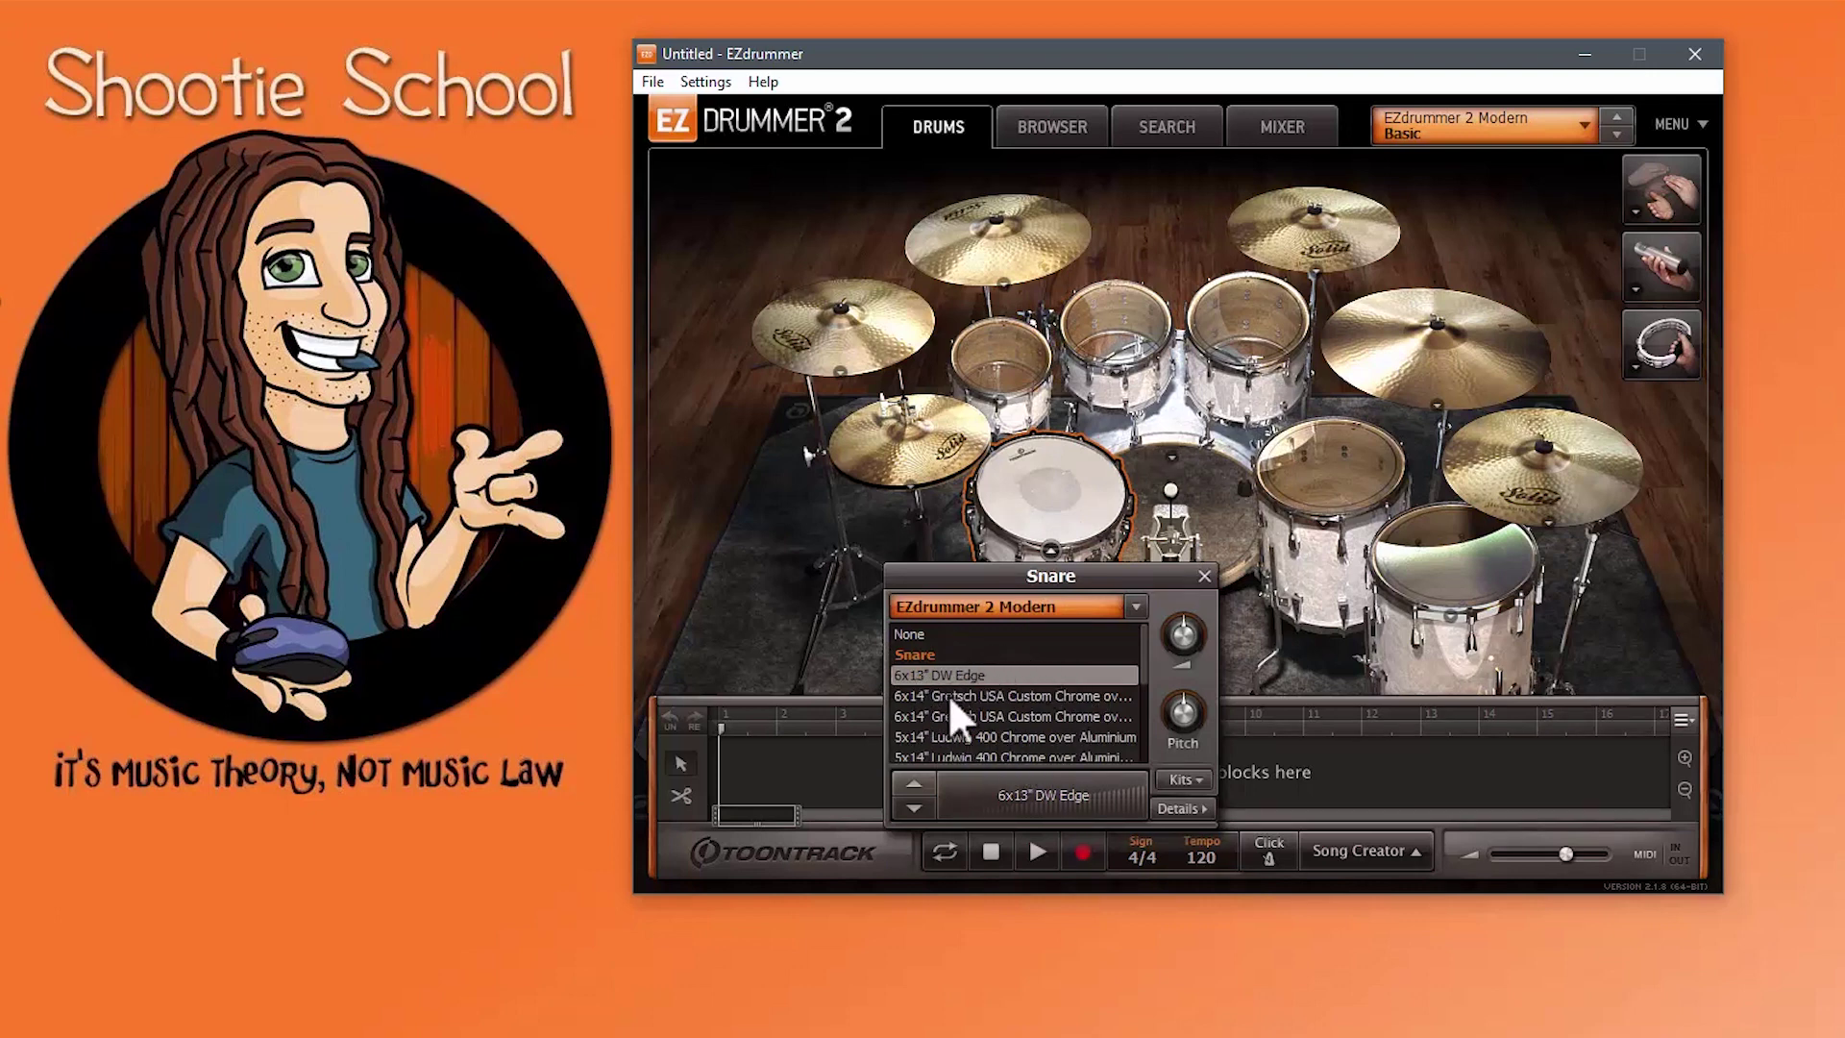
pyautogui.scroll(-8, 951, 711)
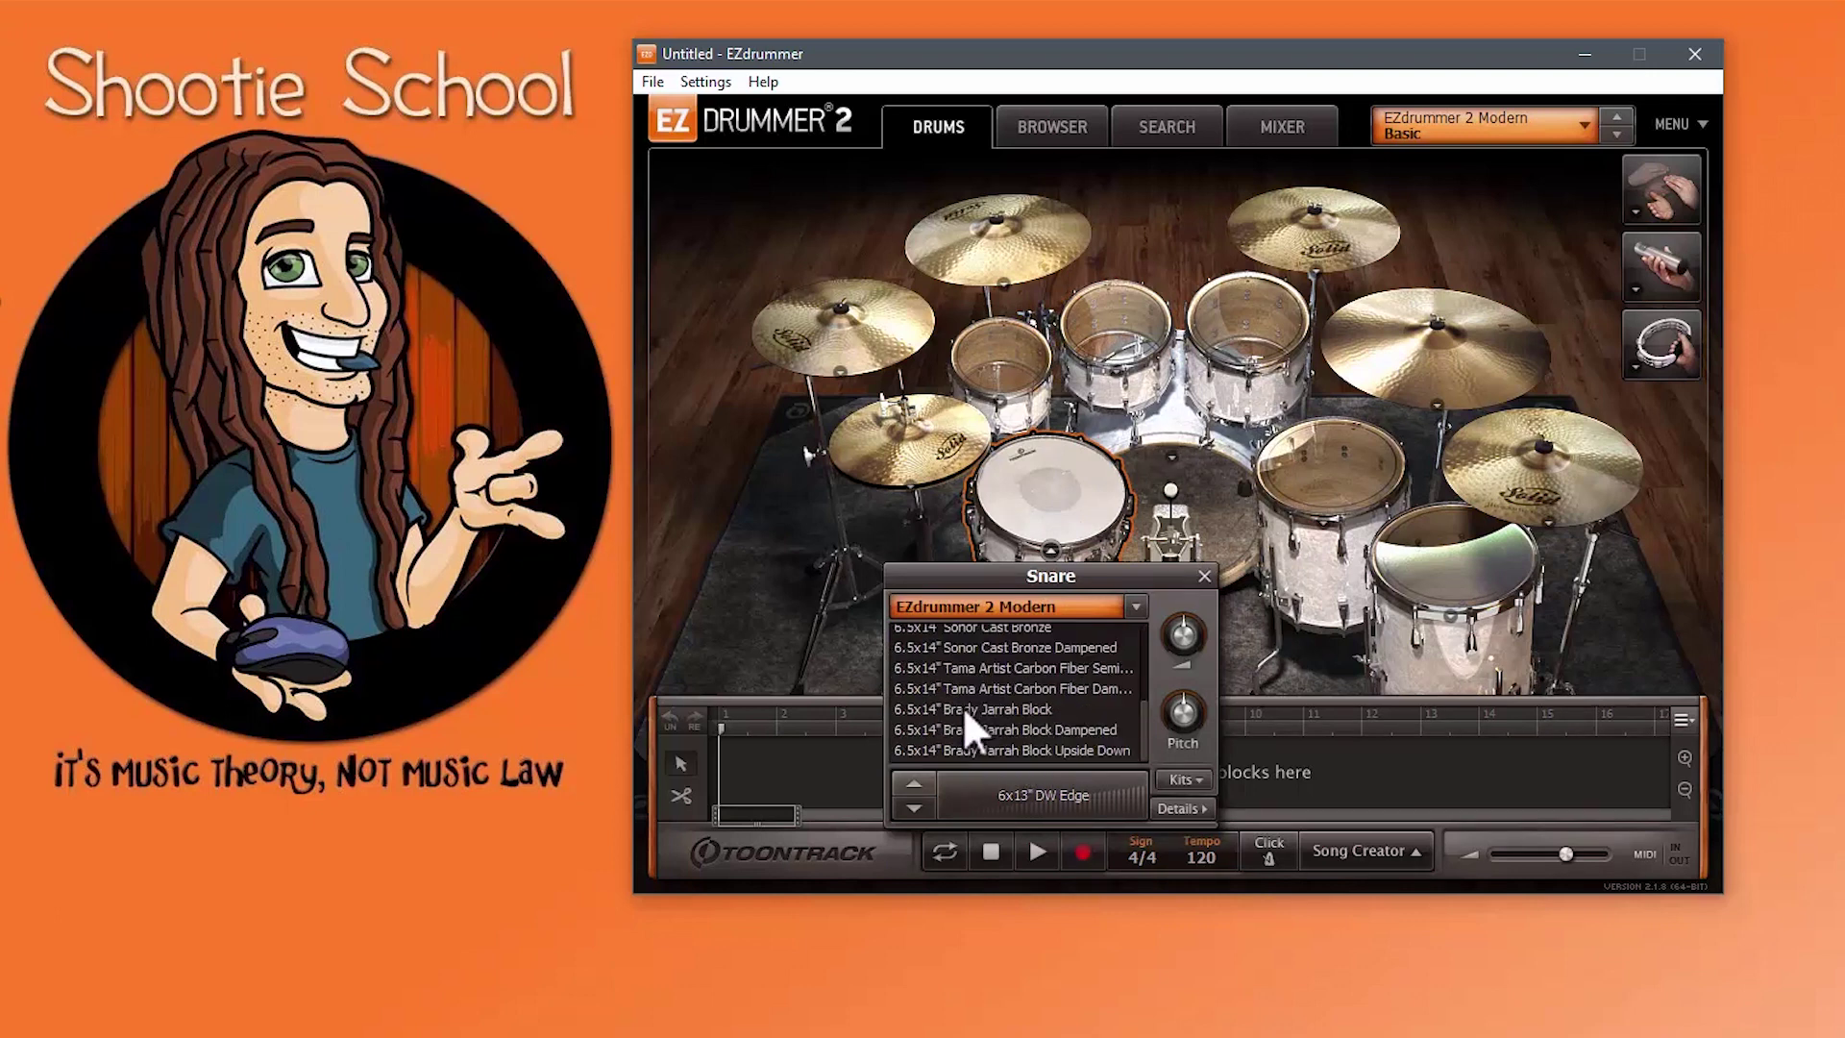
pyautogui.scroll(8, 962, 706)
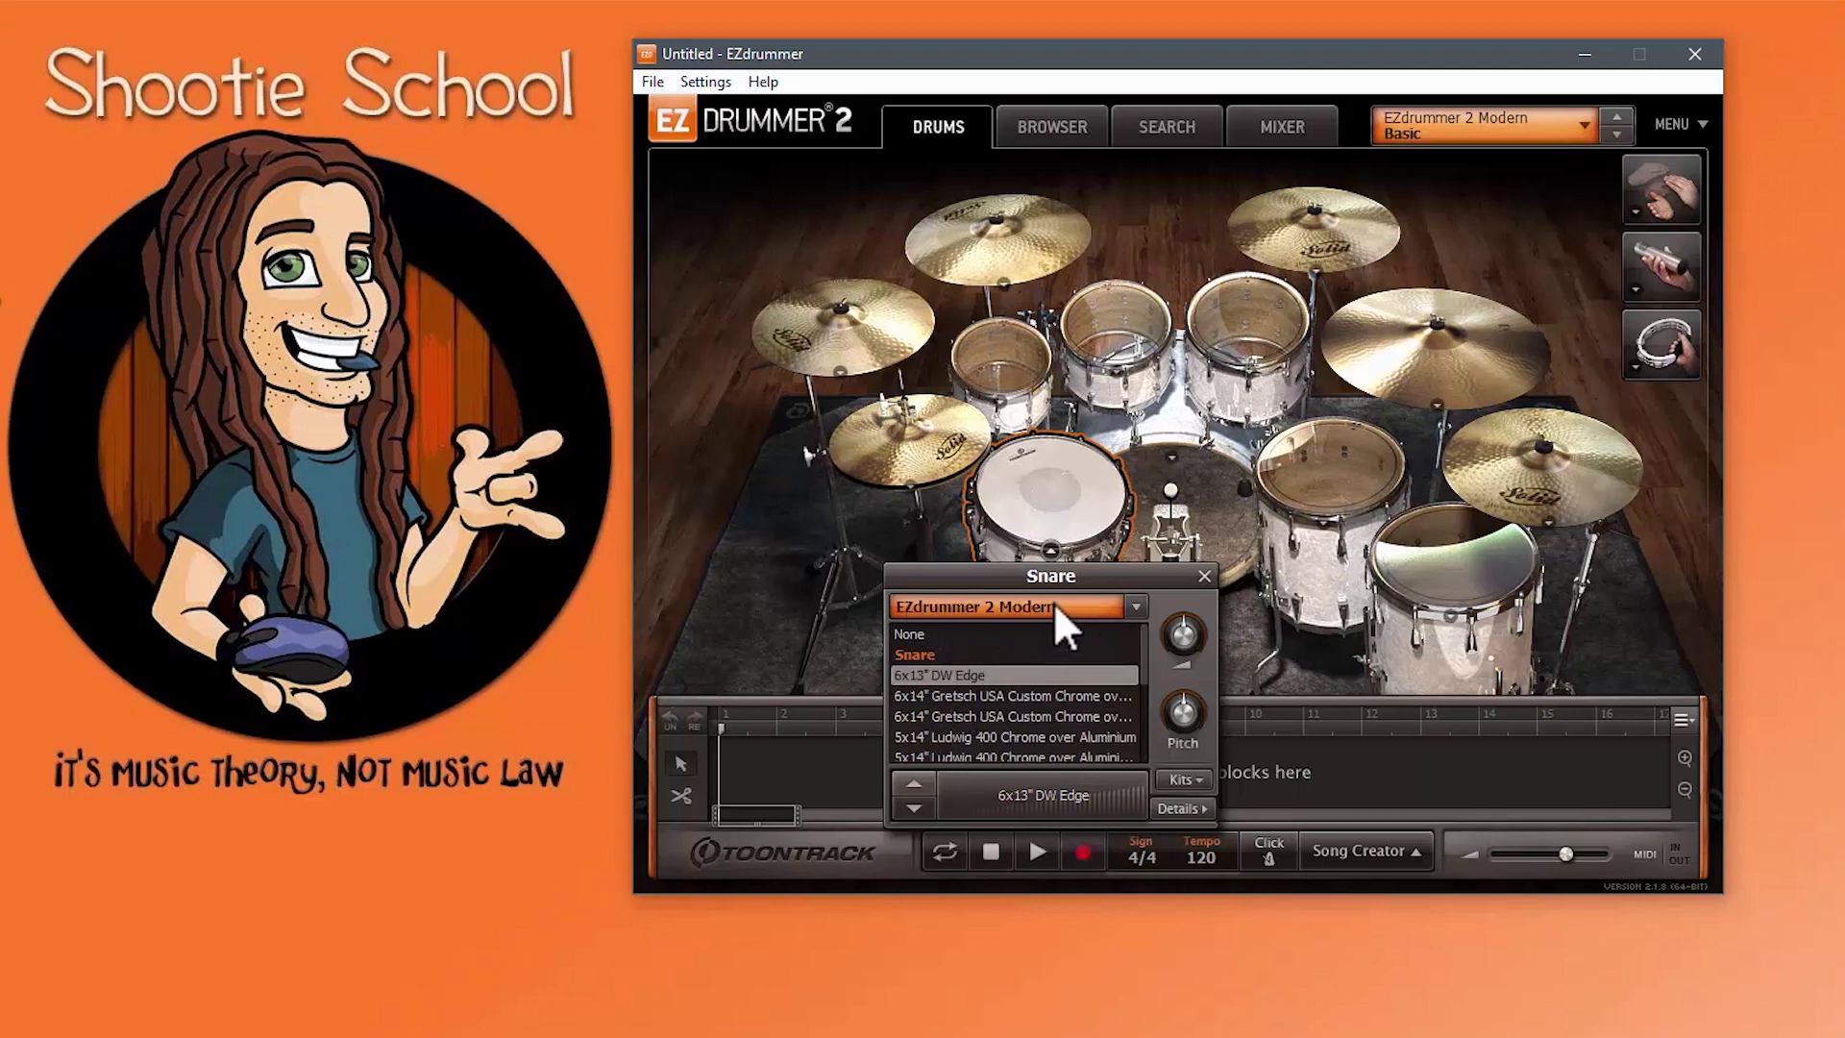
pyautogui.click(1131, 604)
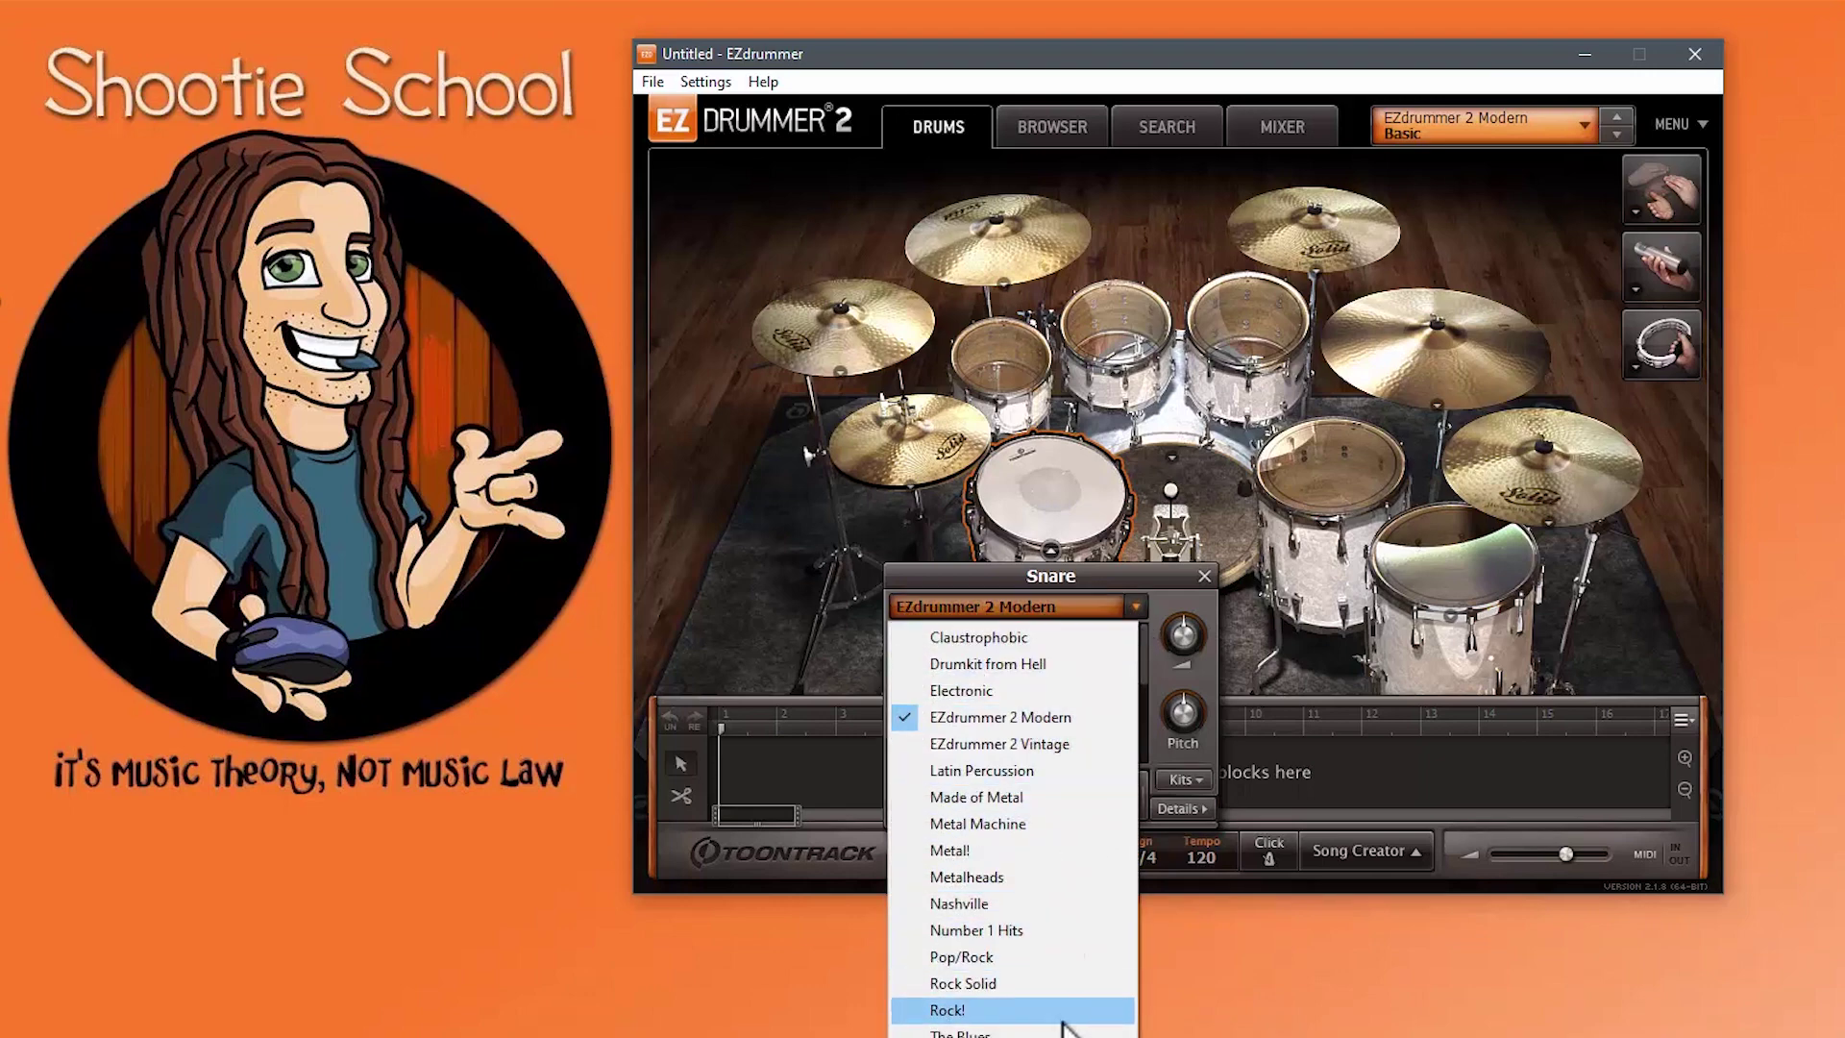
pyautogui.click(1052, 716)
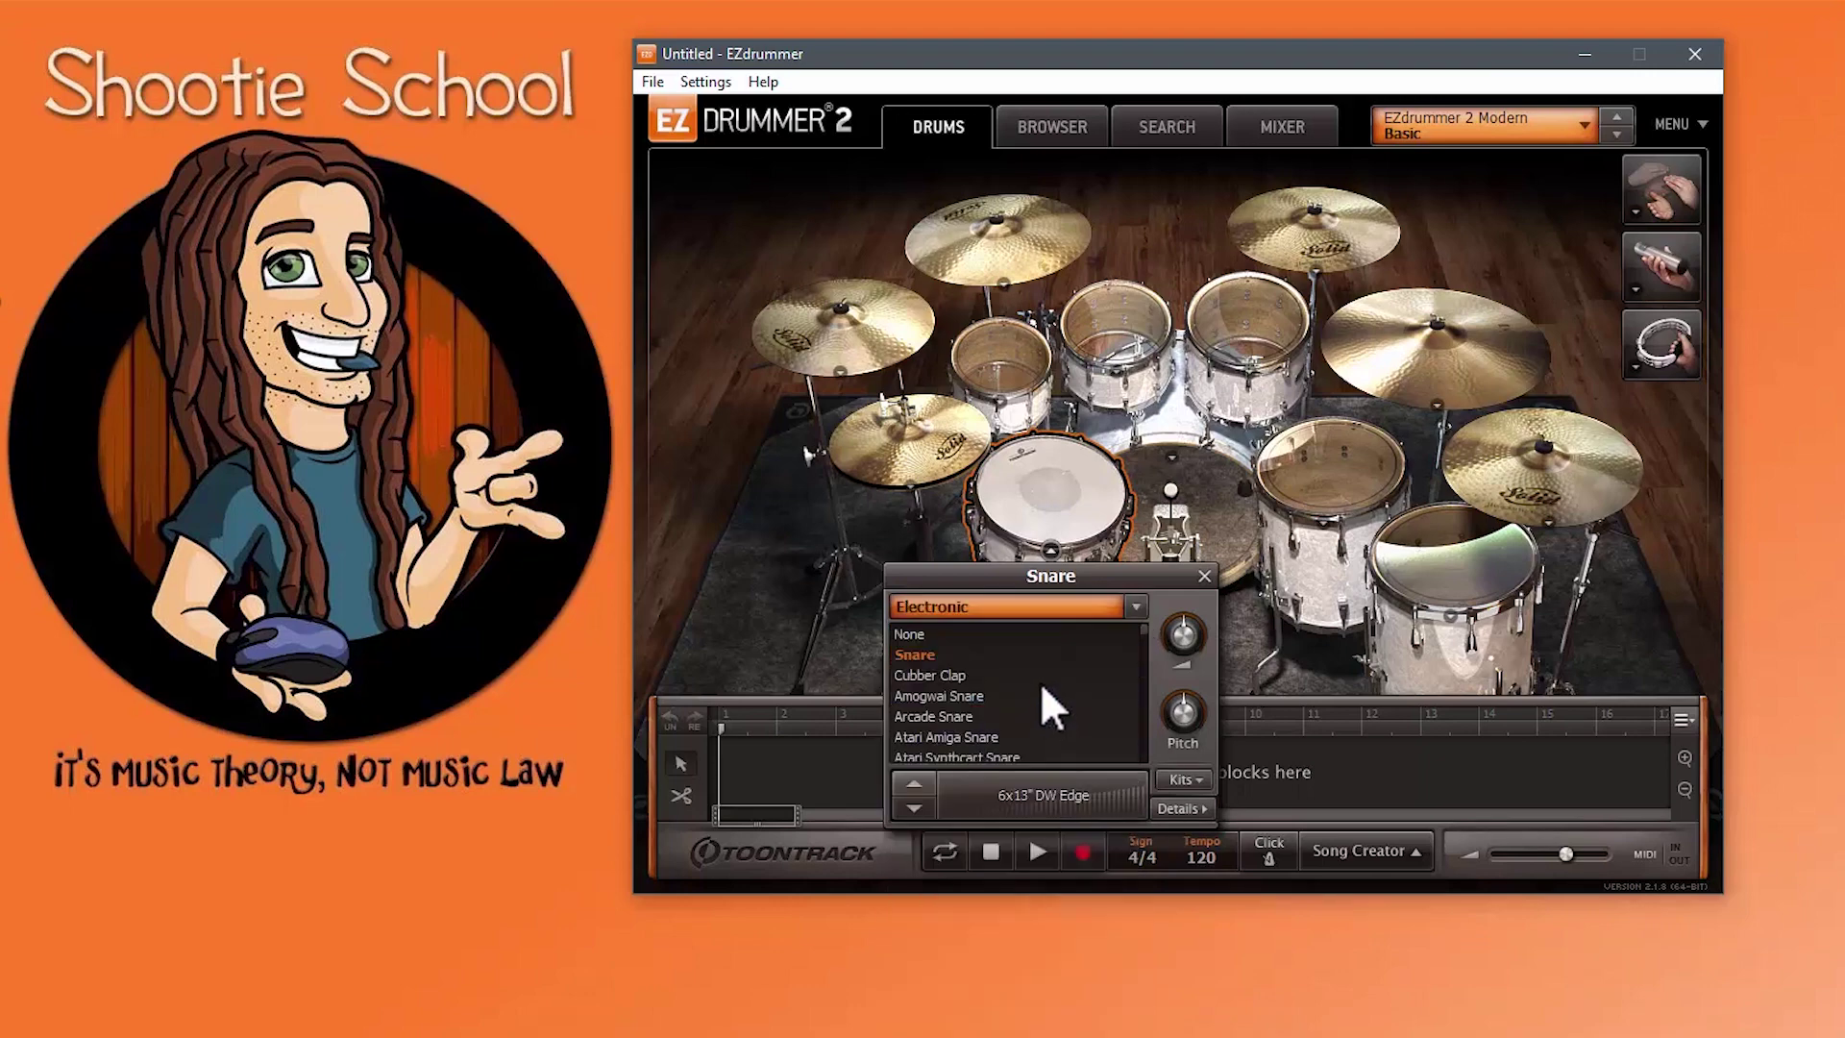
# Step: Browse the Electronic snares and load the SPTR 1208 D-Snare as the kit's snare
pyautogui.scroll(-1, 1019, 686)
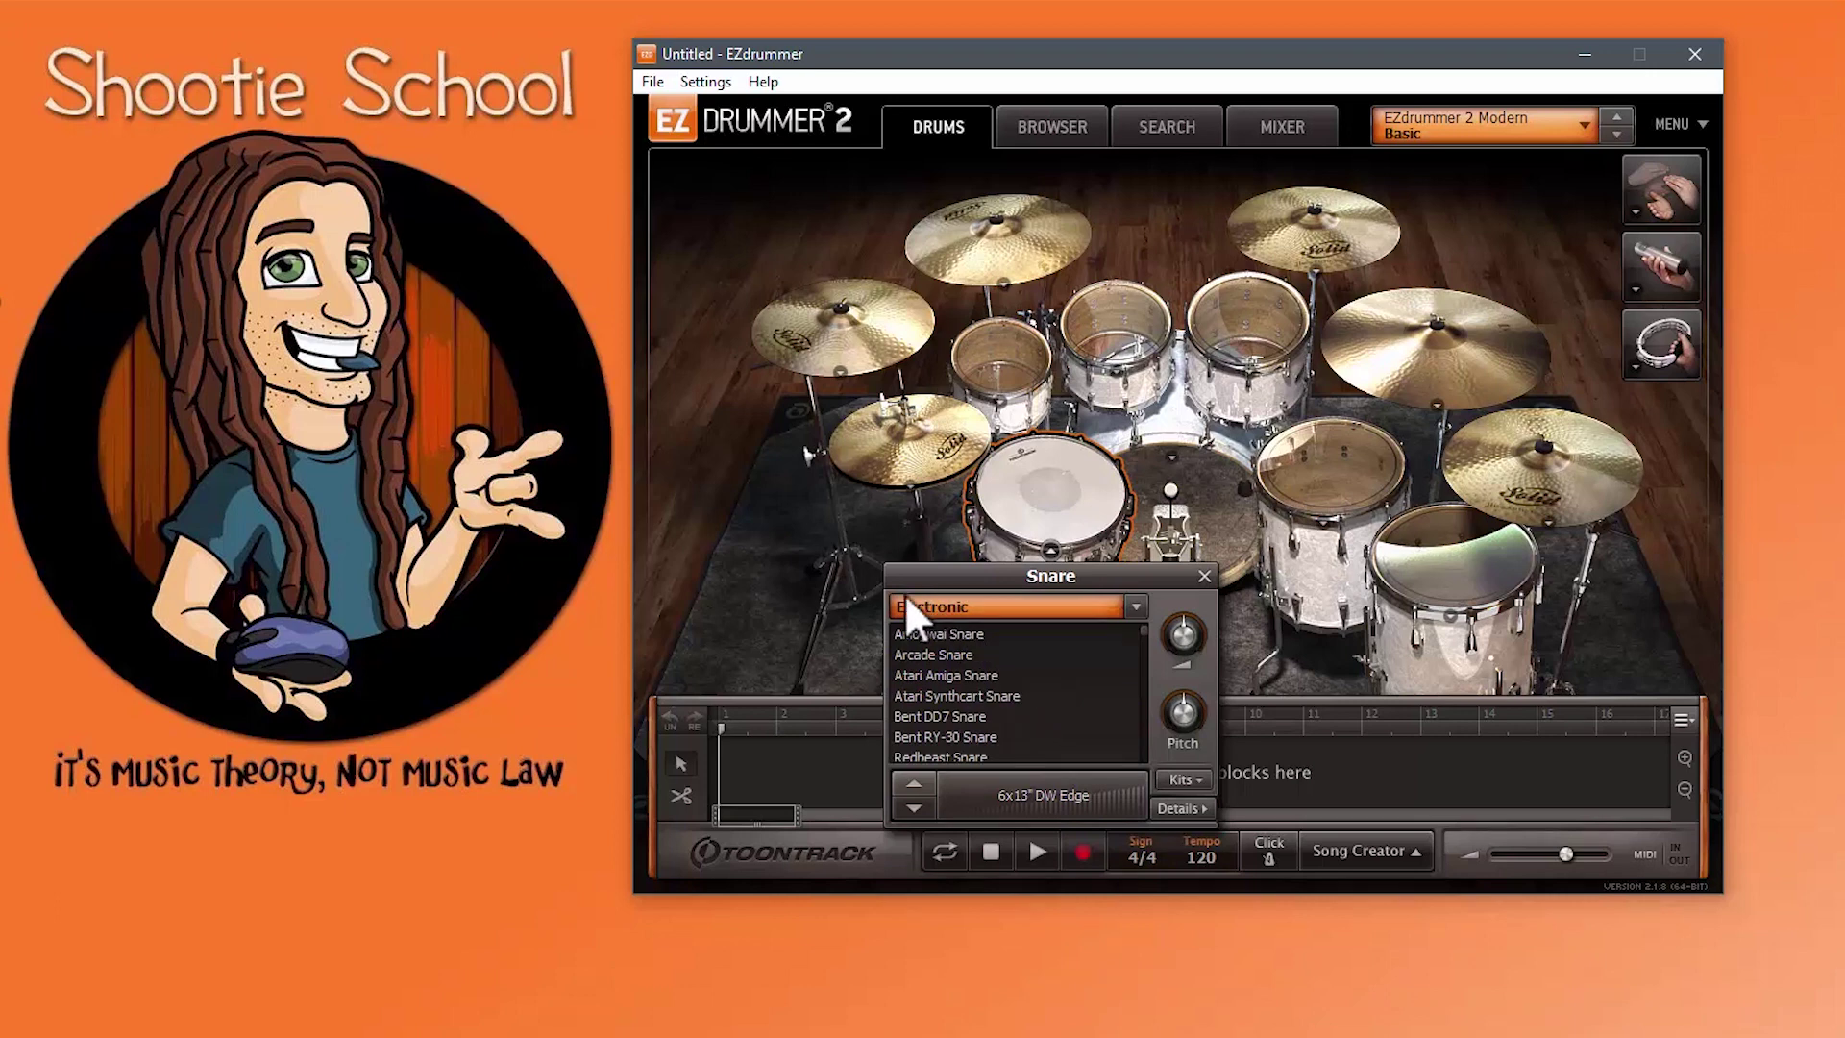
pyautogui.scroll(-2, 1034, 701)
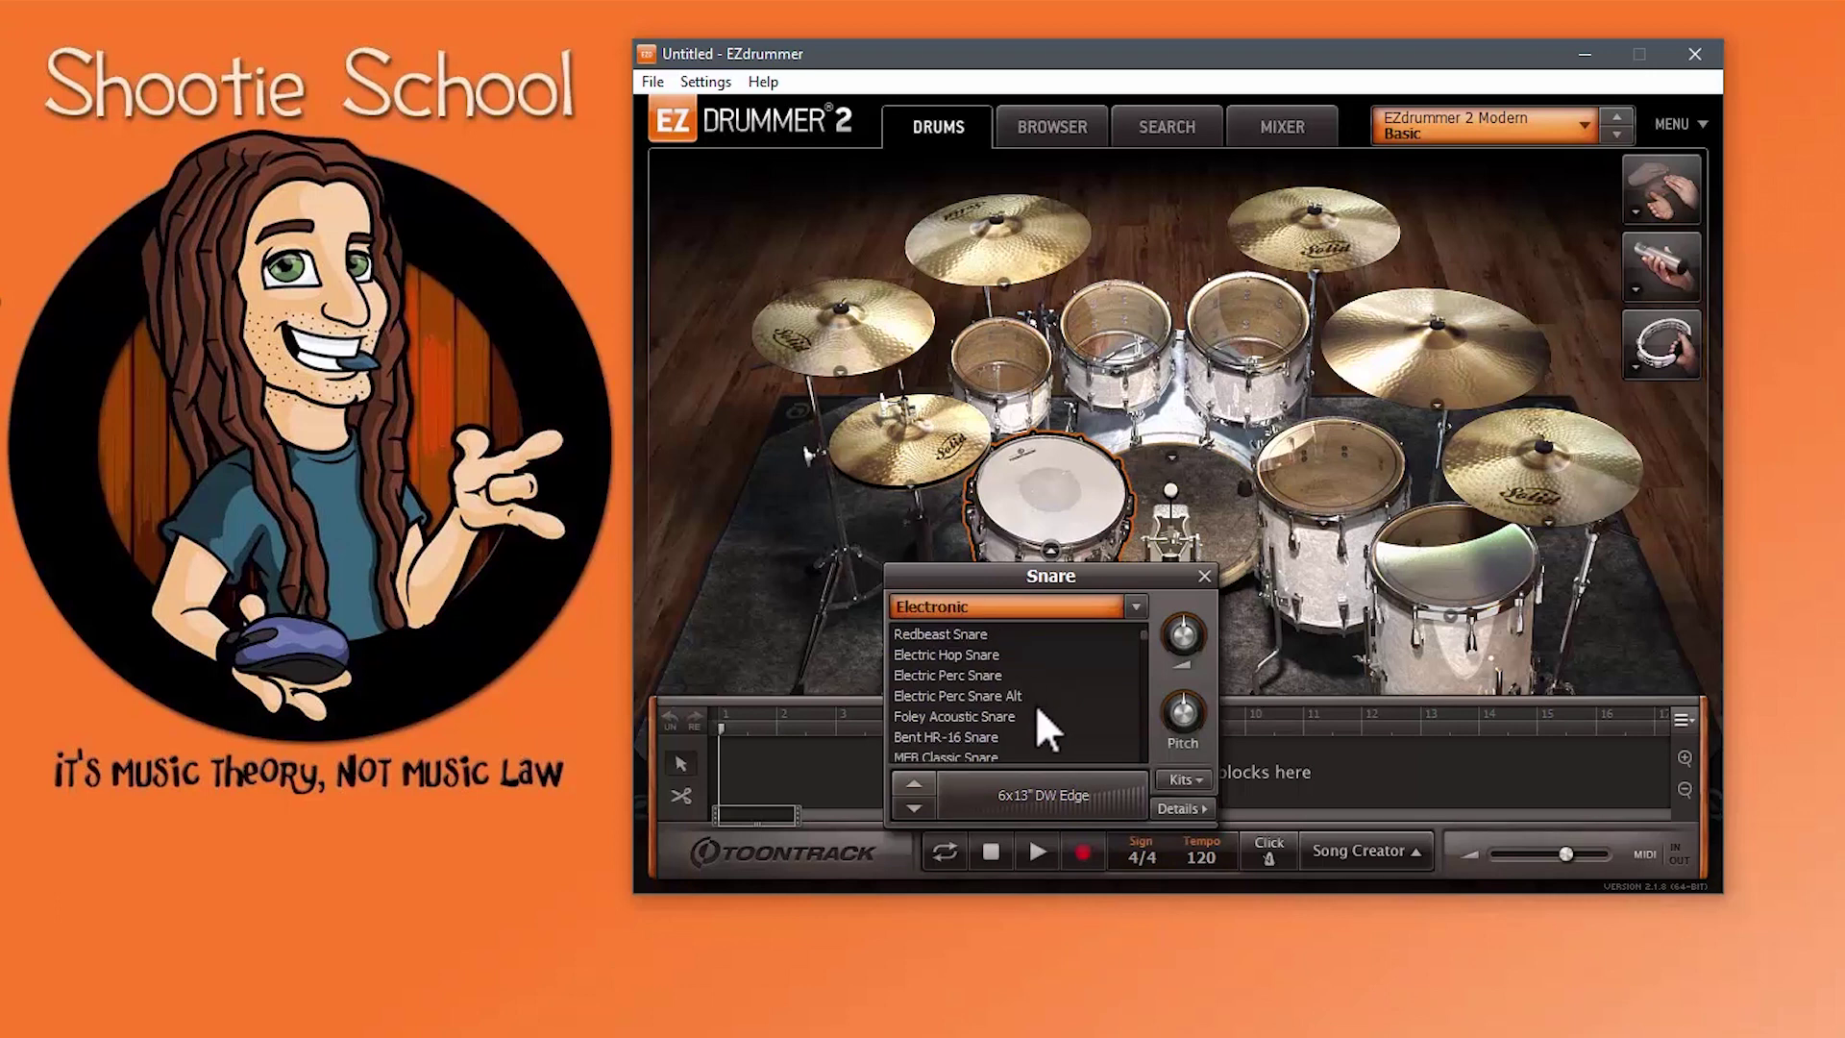
pyautogui.scroll(-2, 1023, 700)
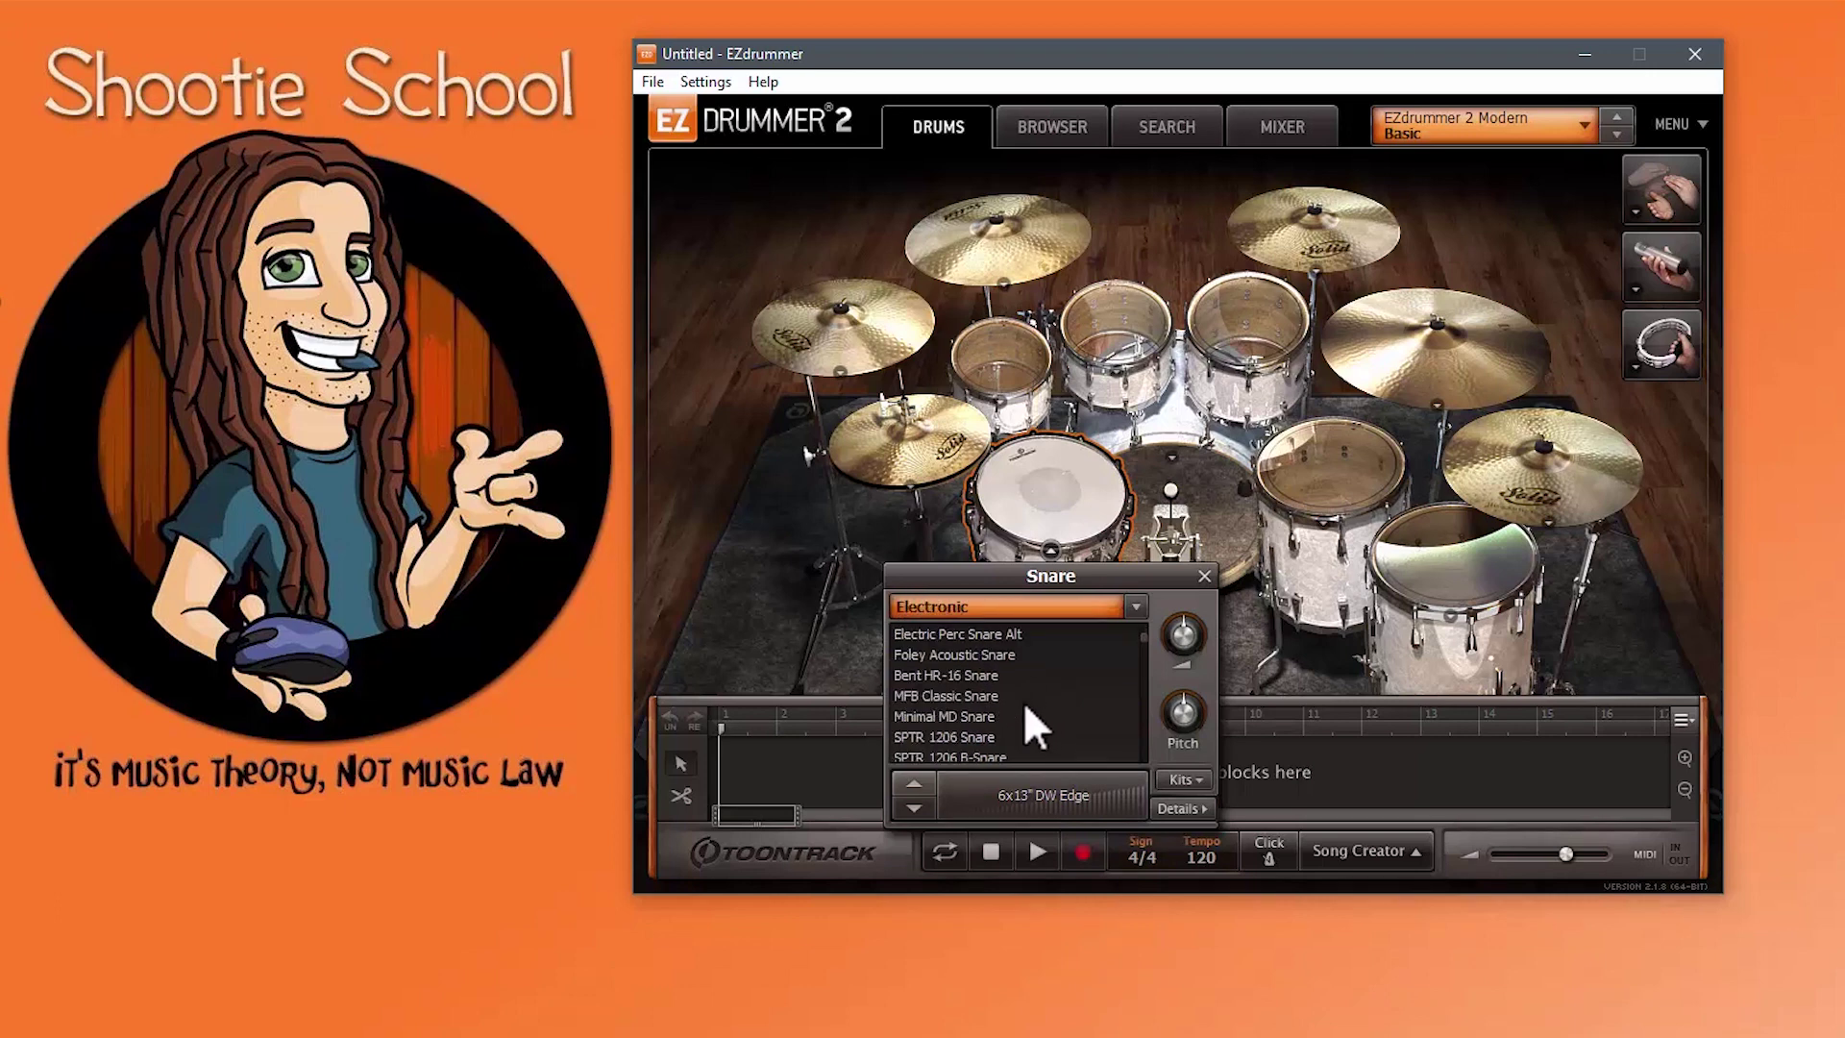
pyautogui.click(1134, 605)
pyautogui.click(1137, 603)
pyautogui.click(1138, 603)
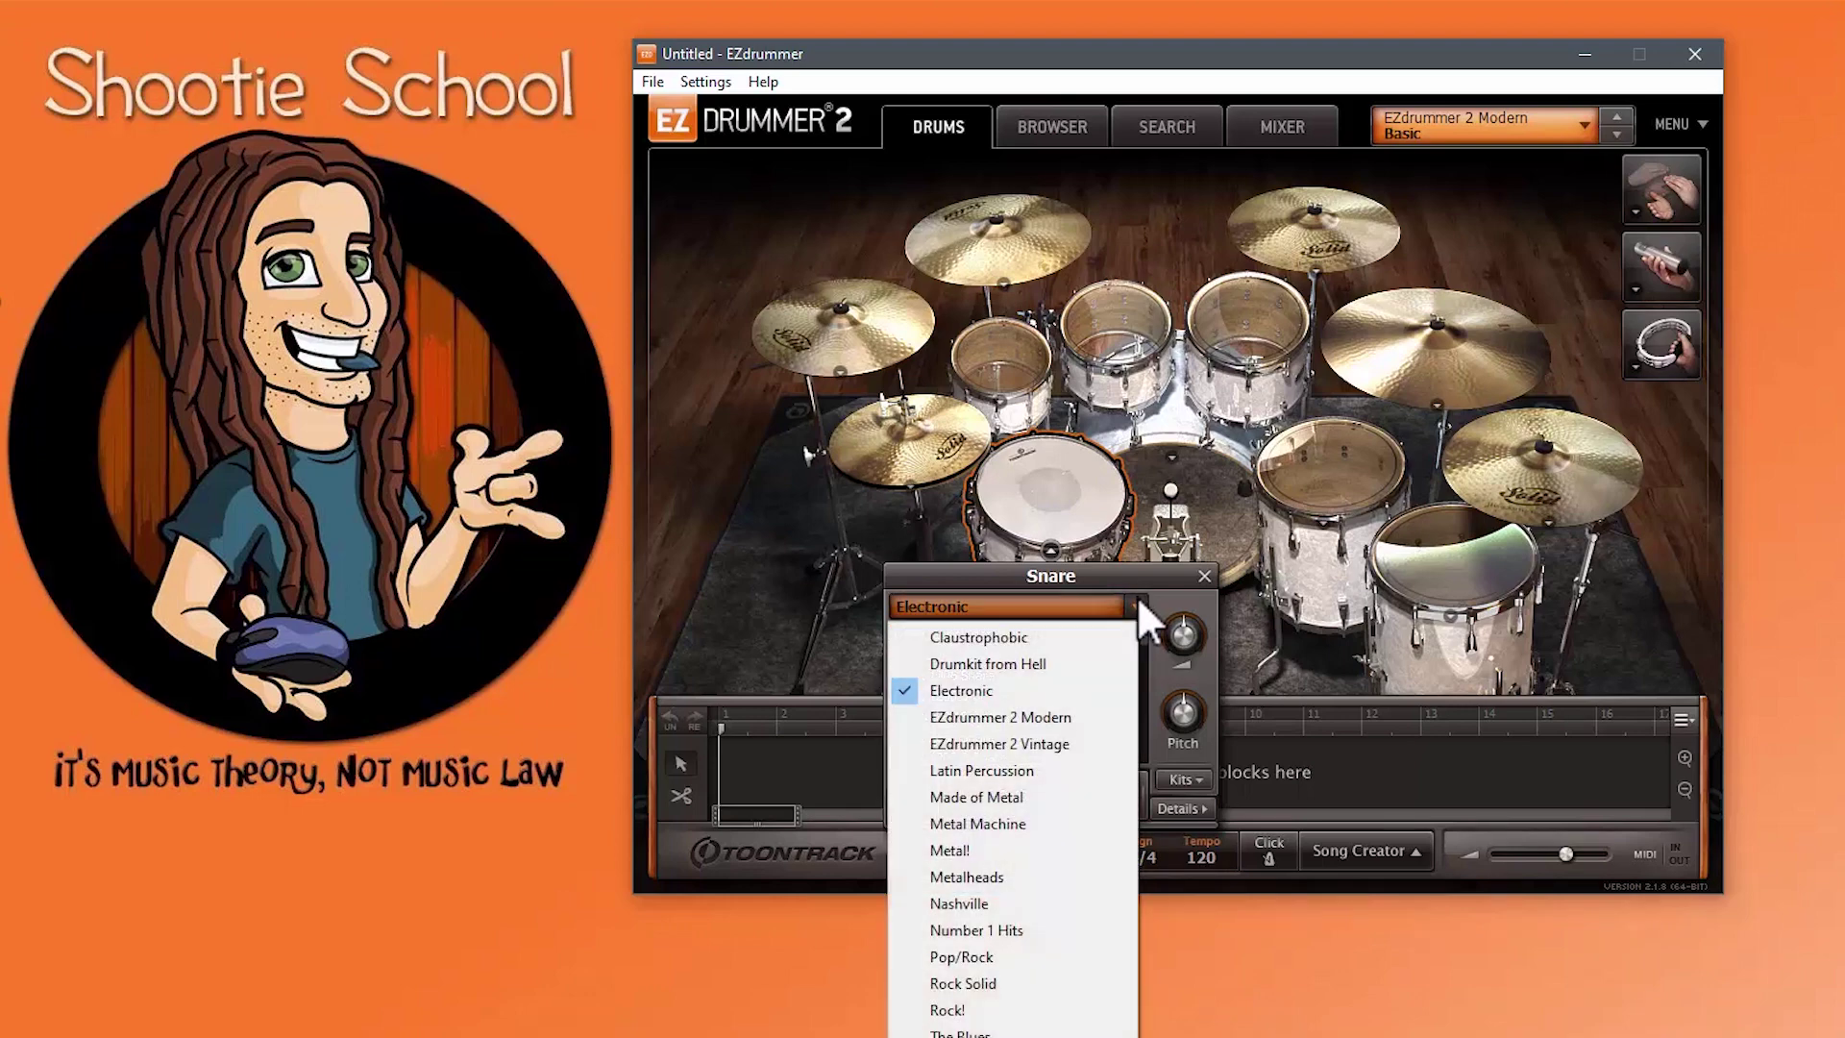
pyautogui.click(1143, 599)
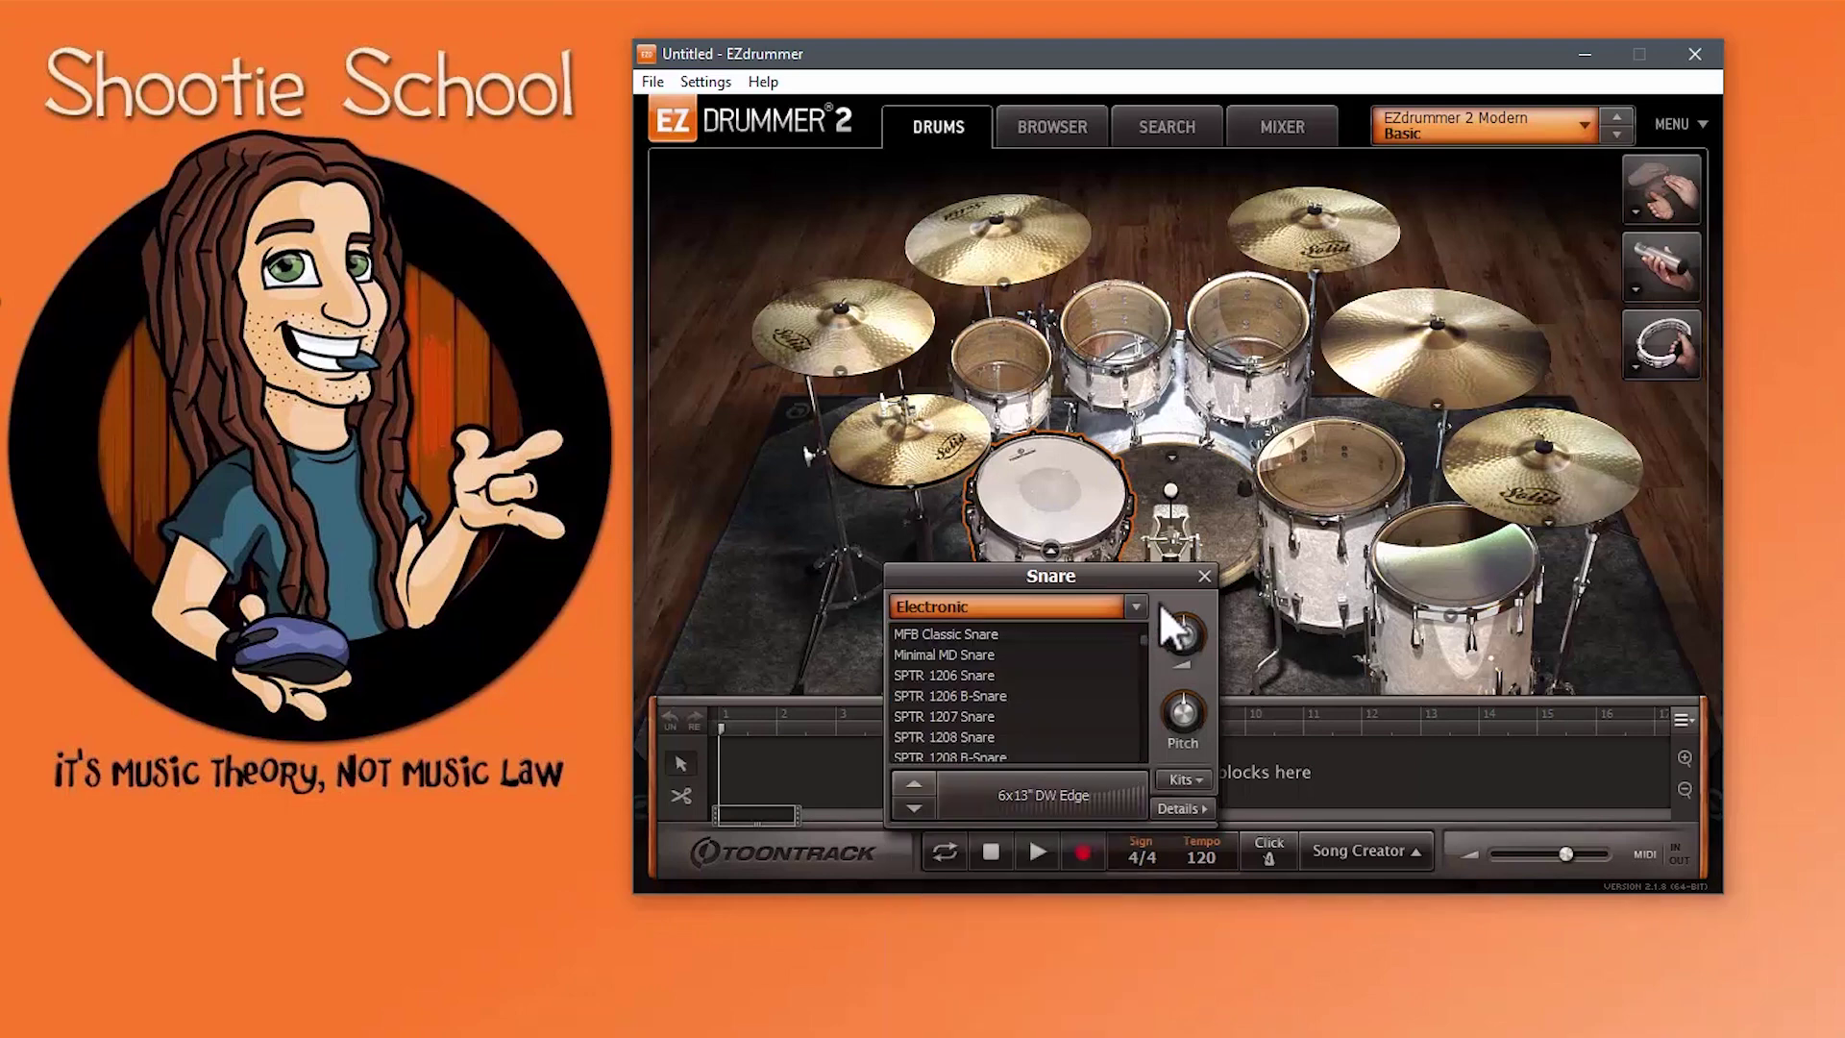
pyautogui.click(983, 671)
pyautogui.scroll(-3, 986, 671)
pyautogui.click(986, 672)
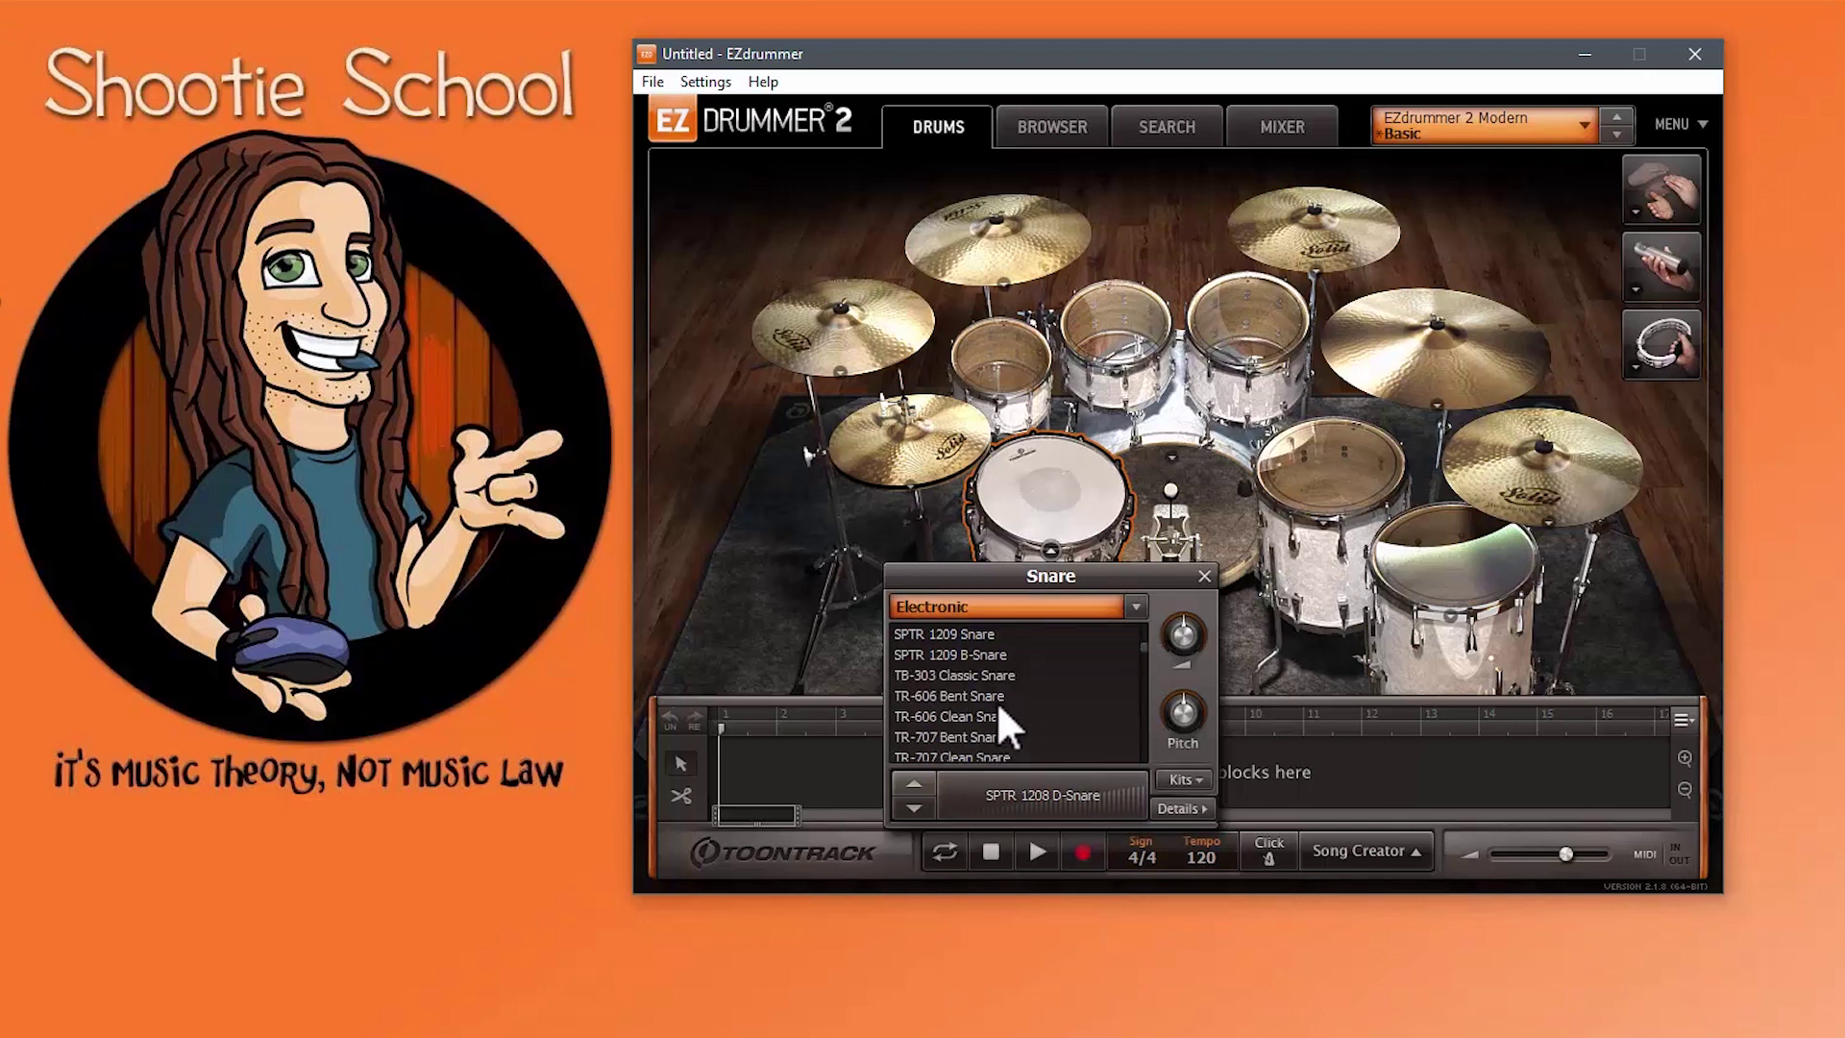
# Step: Try several Electronic snares on the kit, including the TR-707 Bent Snare and the TR-707 Clean Snare
pyautogui.click(995, 701)
pyautogui.scroll(-1, 995, 701)
pyautogui.click(988, 728)
pyautogui.scroll(-1, 989, 729)
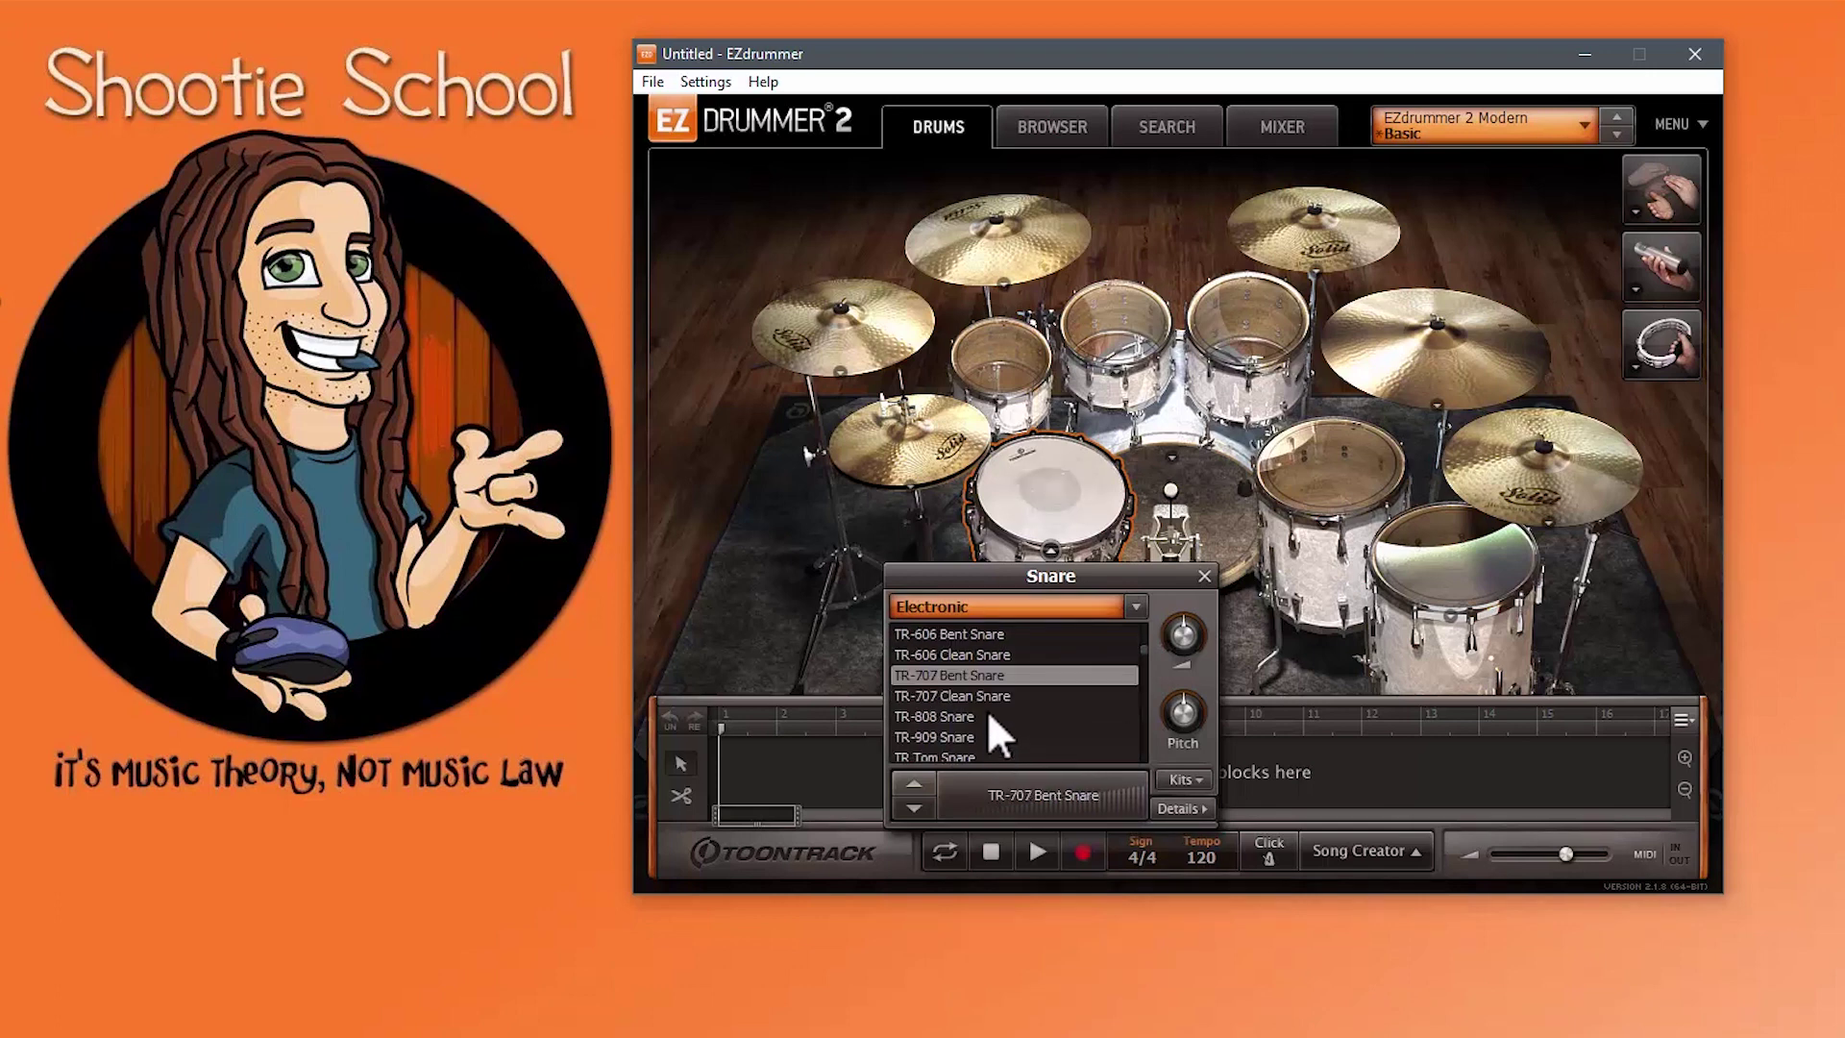
pyautogui.click(983, 696)
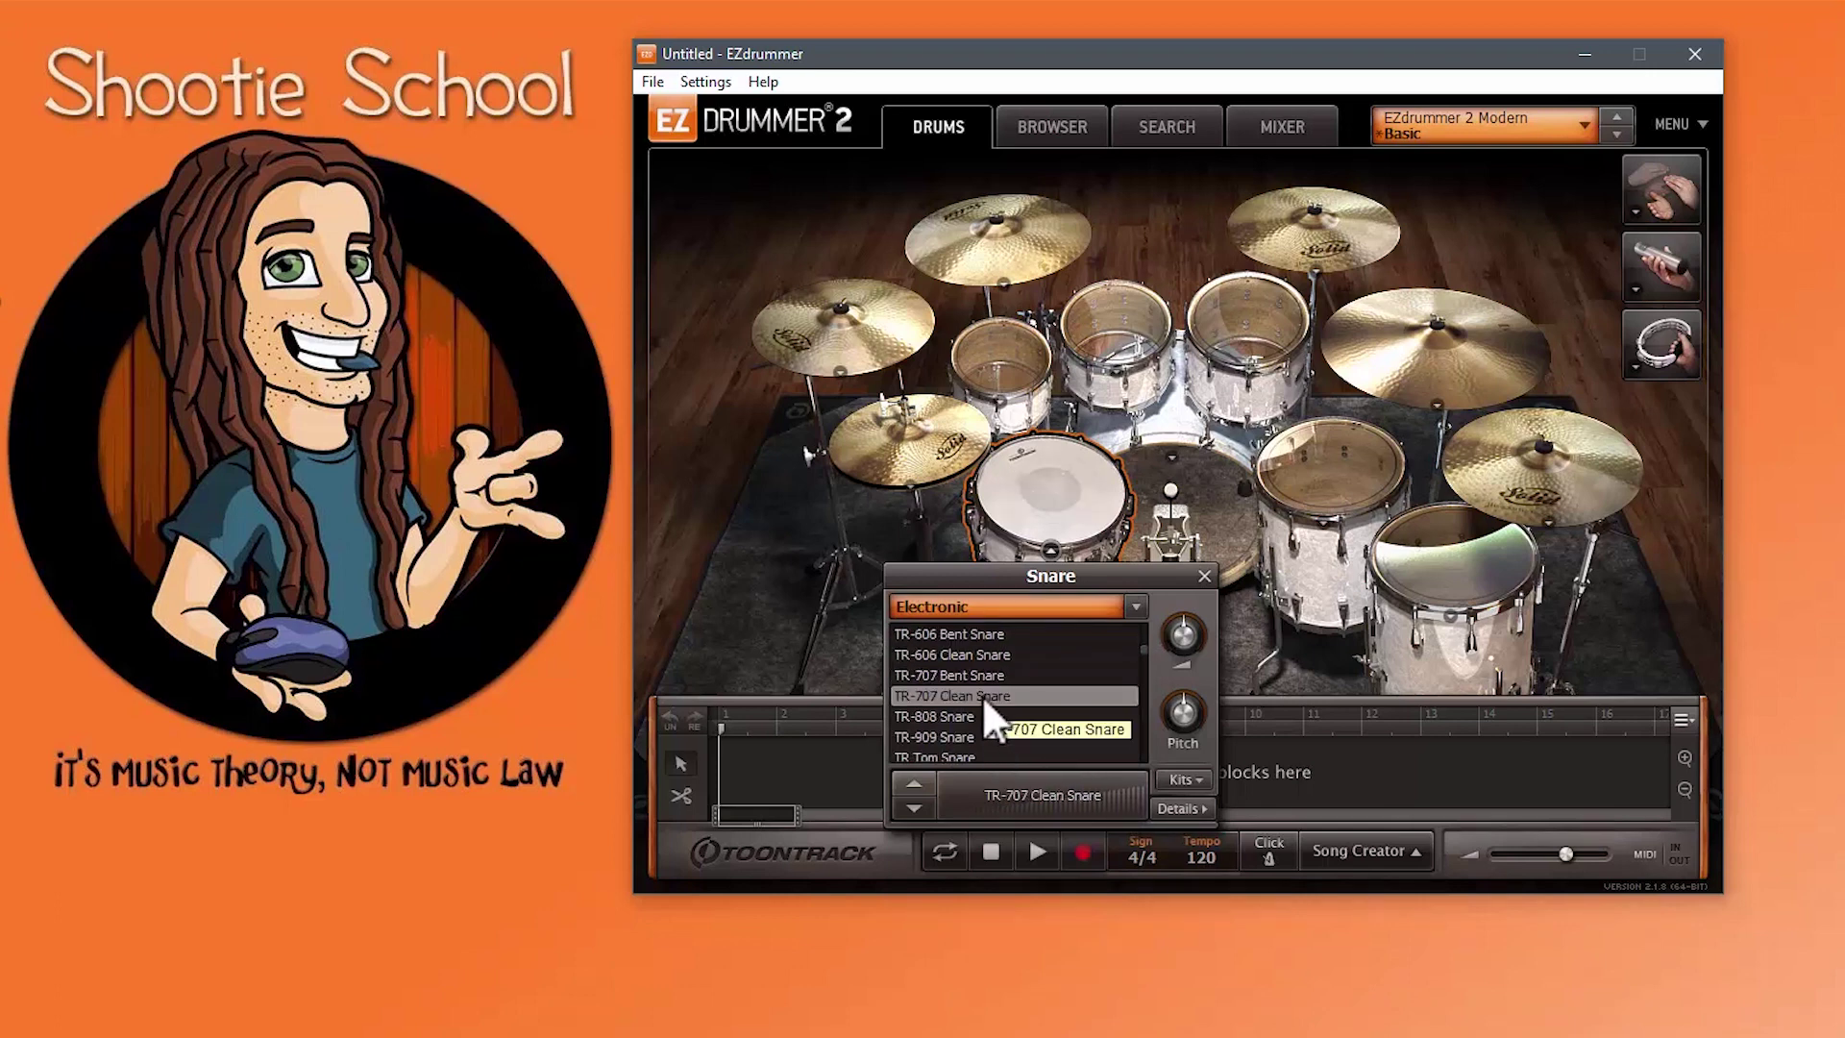
# Step: Step back to the TR-707 Bent Snare and forward one sound at a time to the TR Tom Snare
pyautogui.click(916, 780)
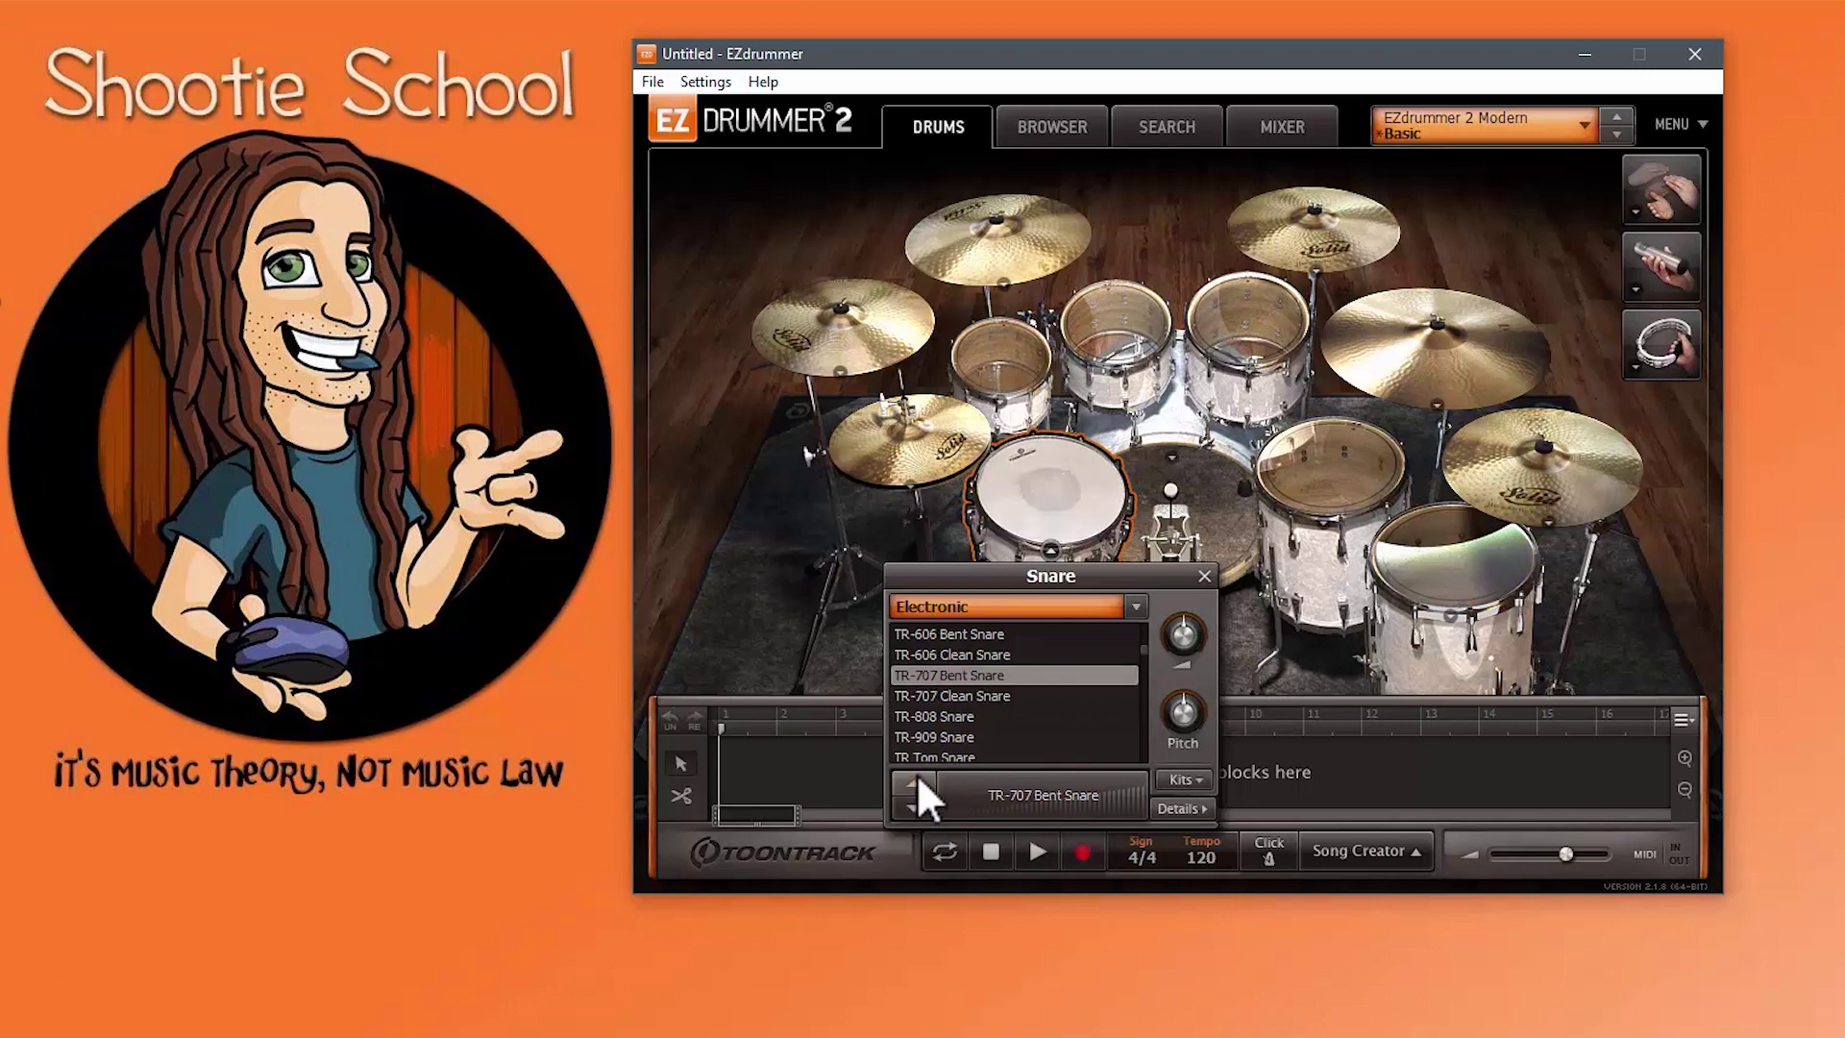
pyautogui.click(910, 807)
pyautogui.click(909, 807)
pyautogui.click(910, 807)
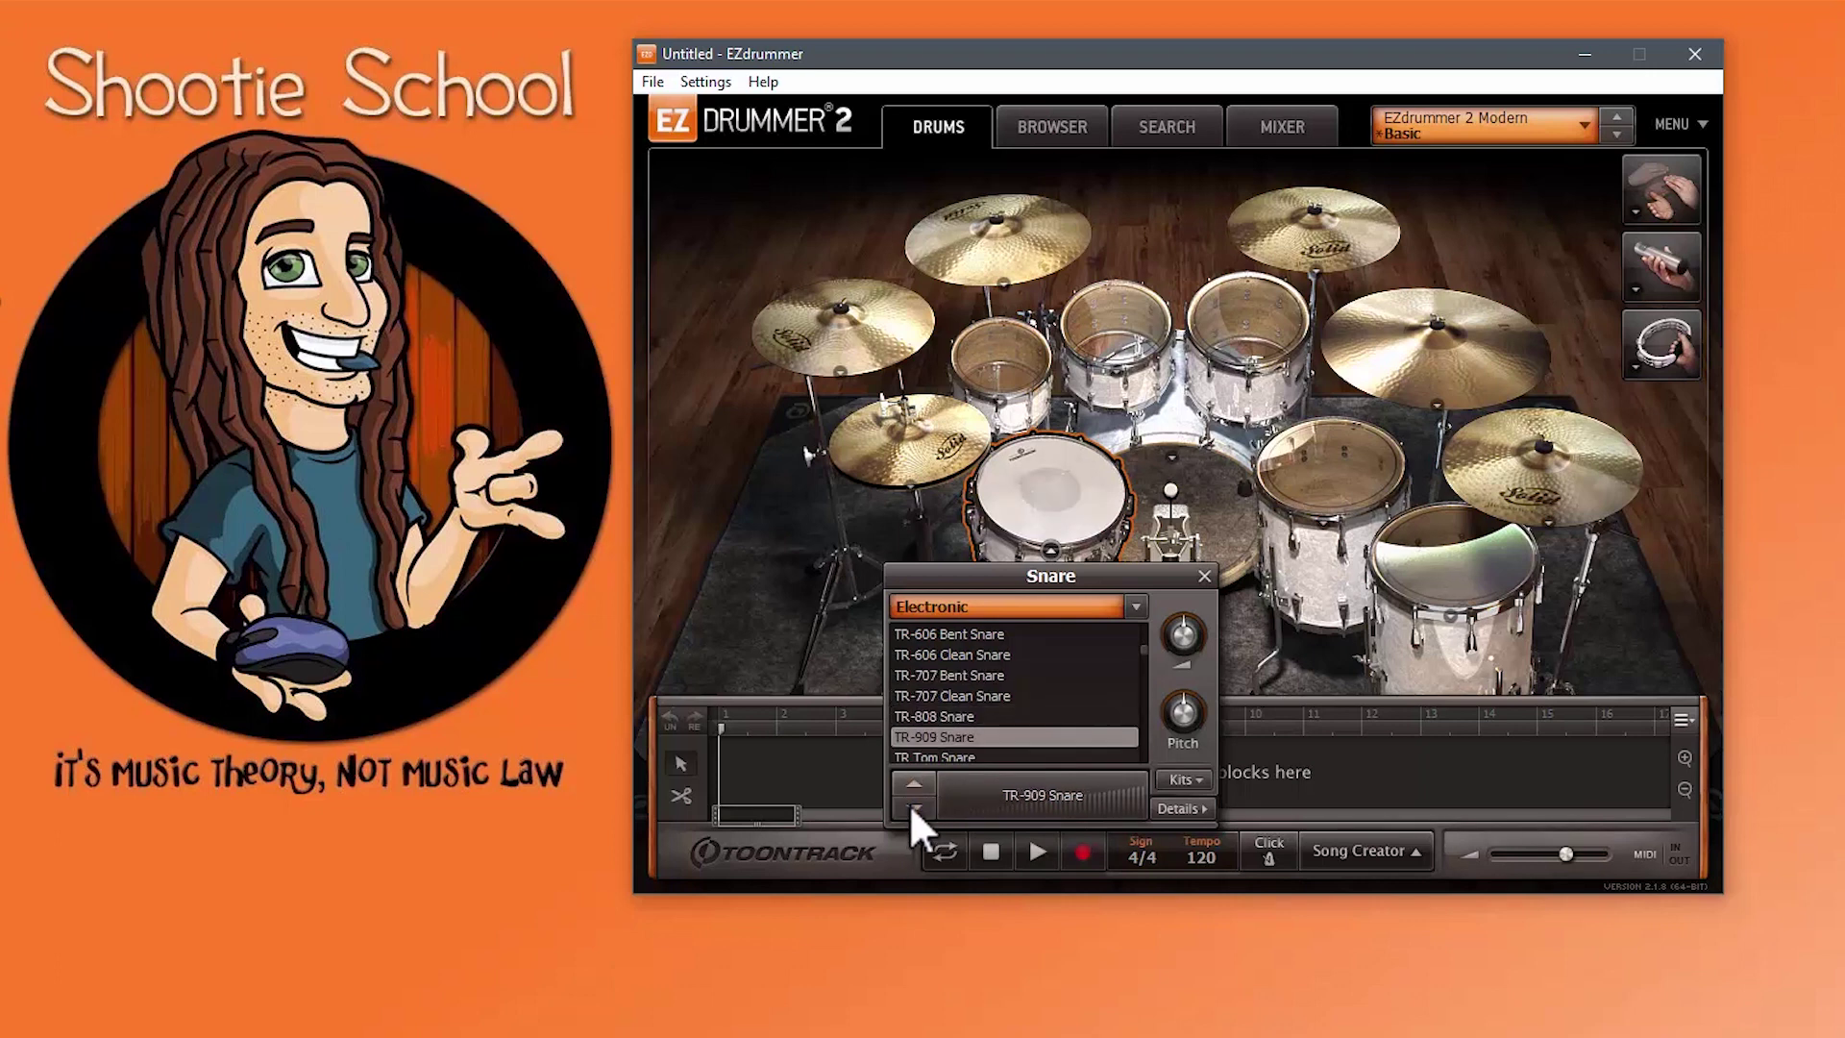
pyautogui.click(911, 808)
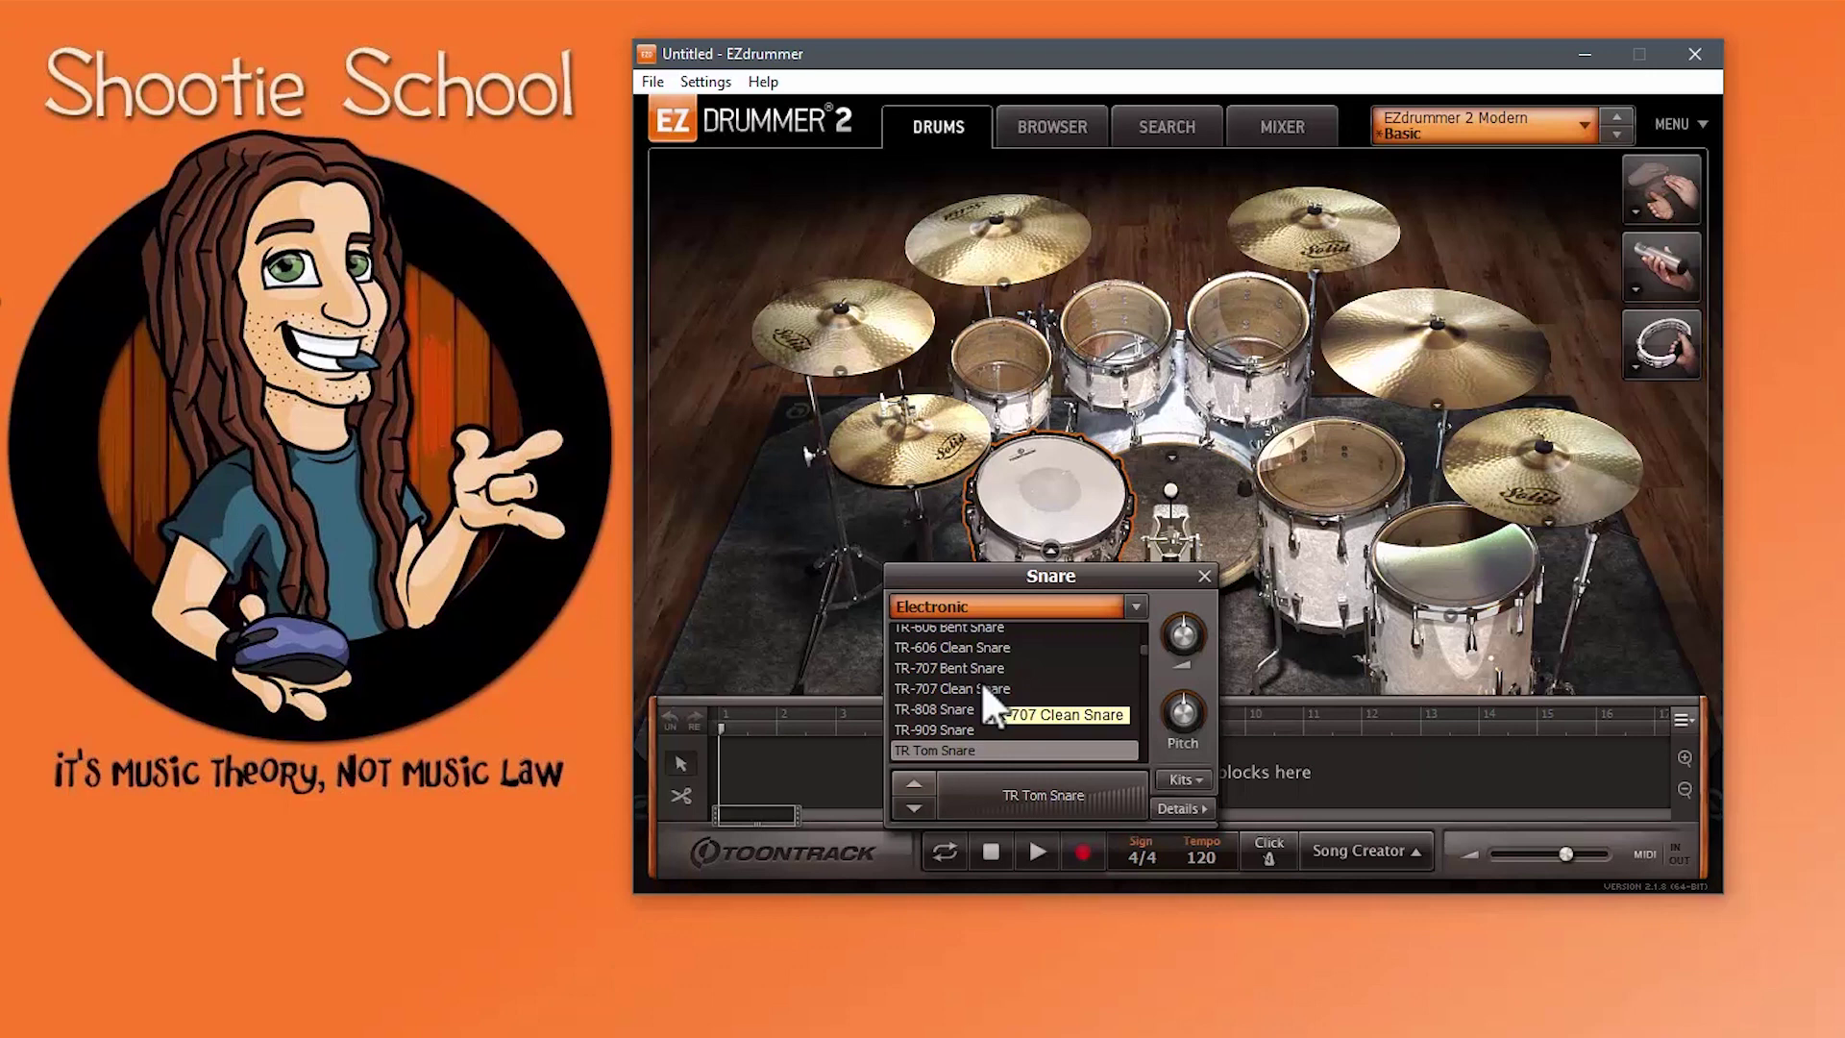
# Step: Unload the kit's snare by setting its instrument to None, and close its instrument choices
pyautogui.scroll(1, 991, 688)
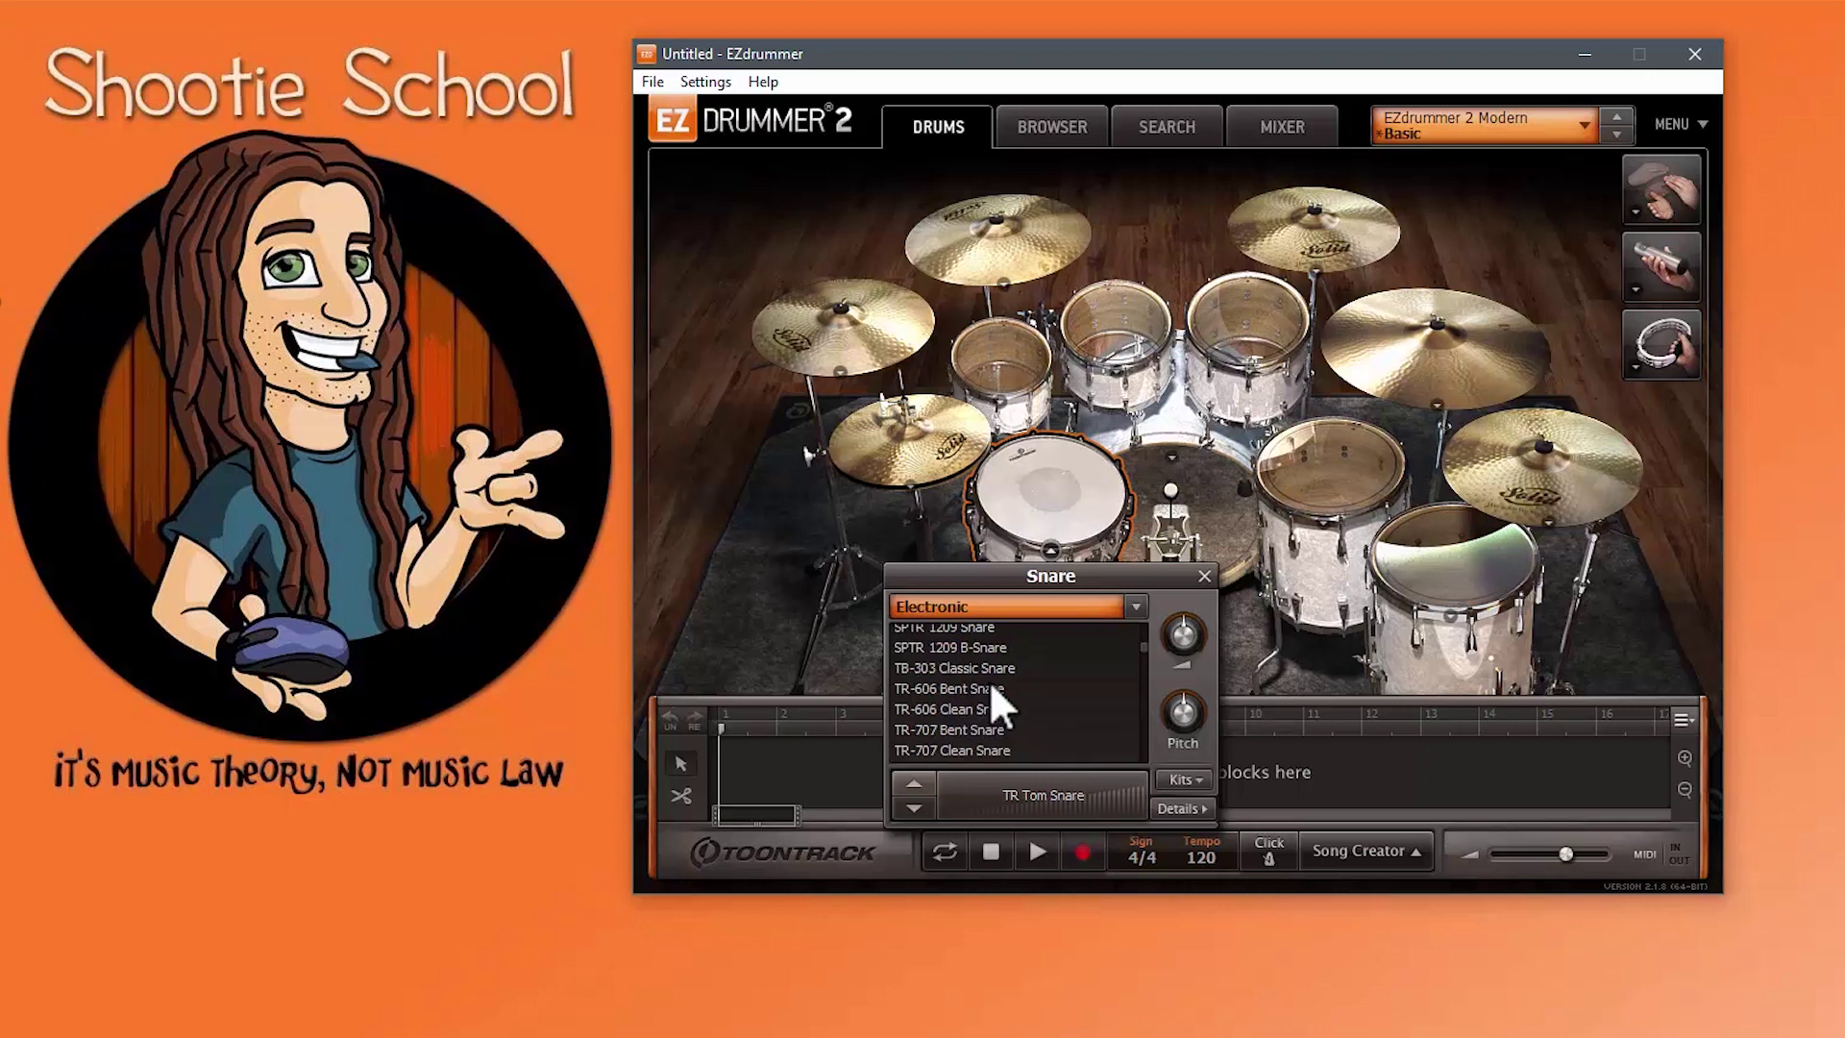
pyautogui.scroll(6, 991, 688)
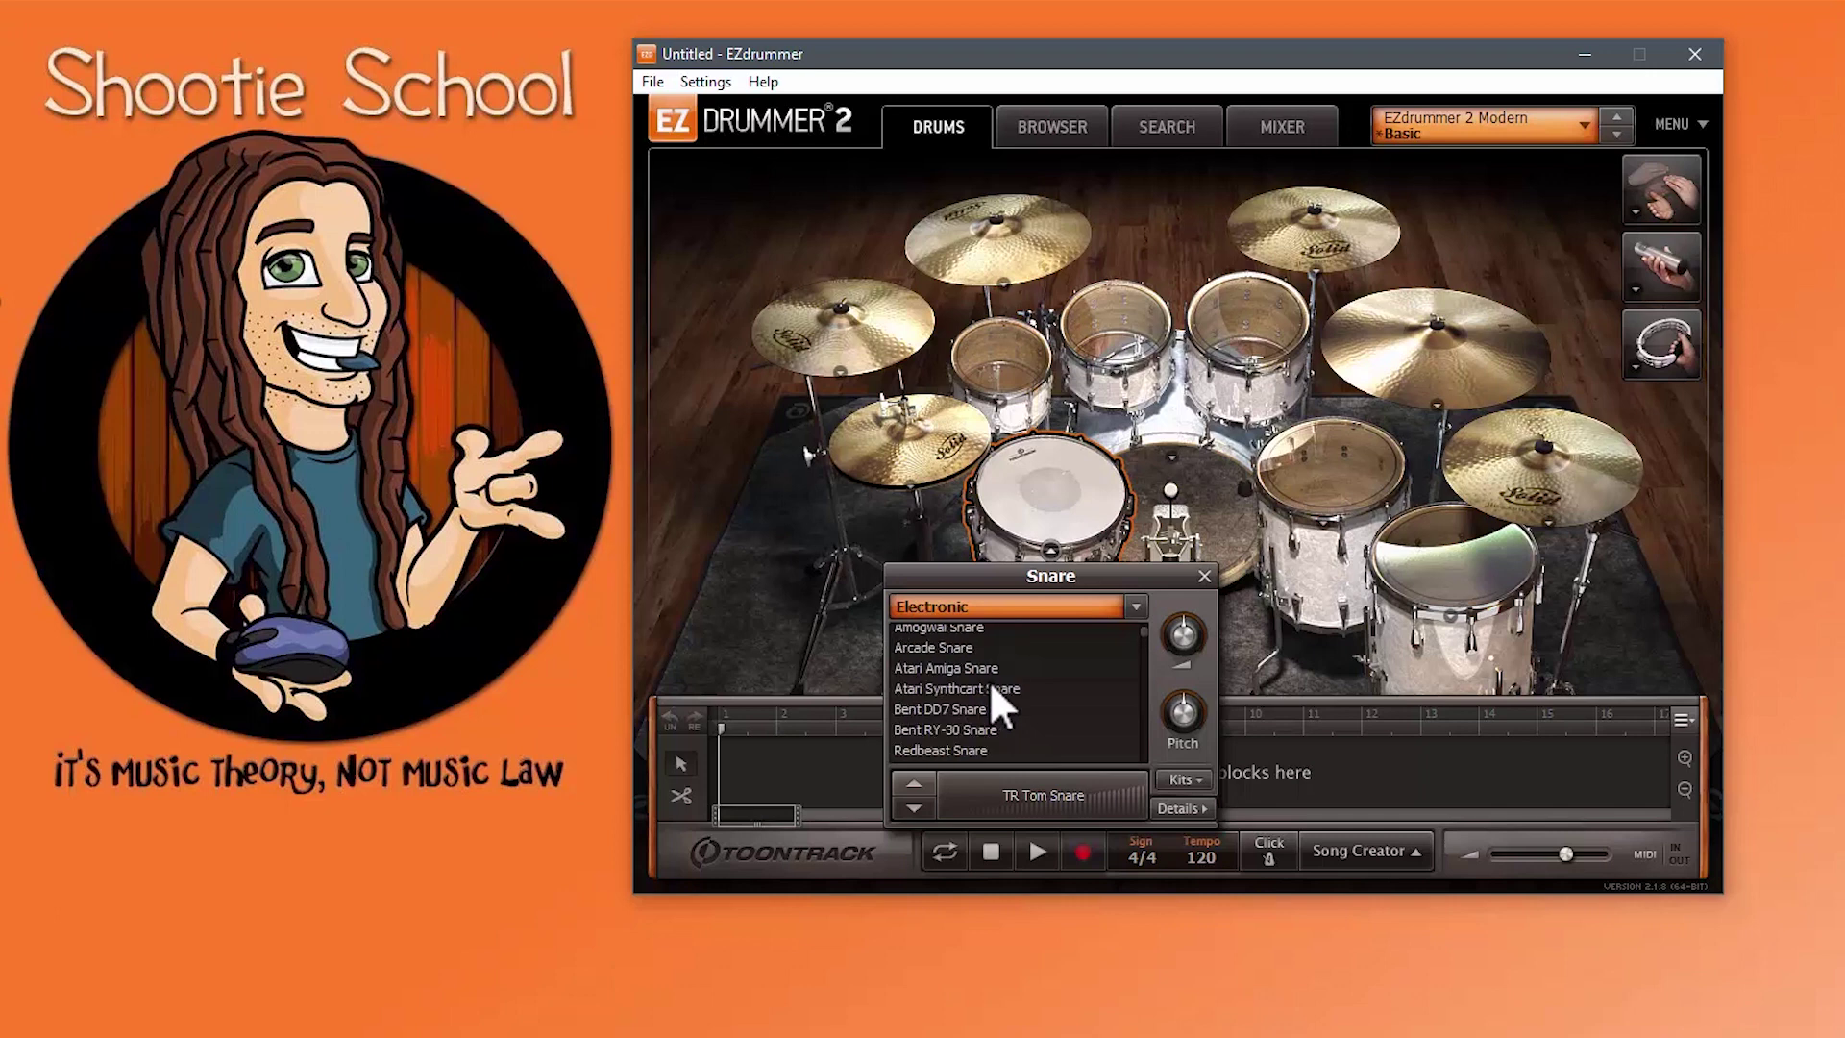
pyautogui.scroll(1, 989, 682)
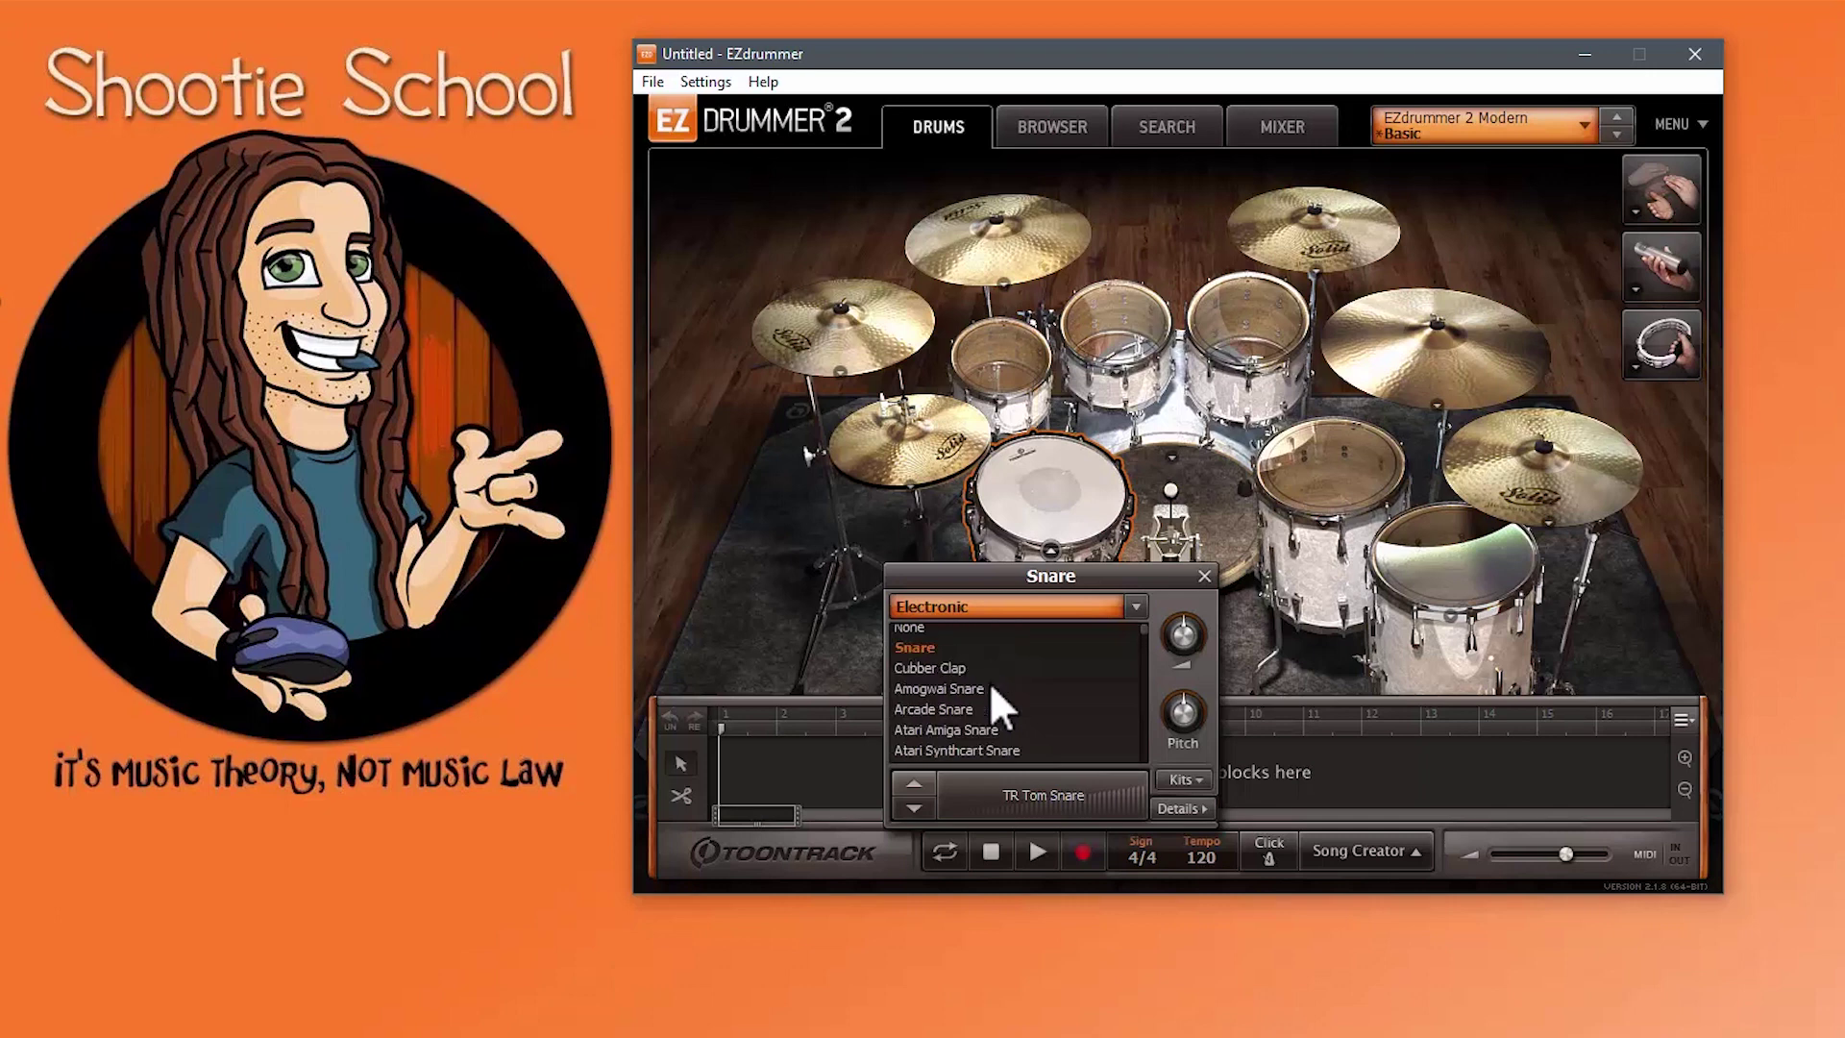
pyautogui.click(913, 631)
pyautogui.click(1203, 577)
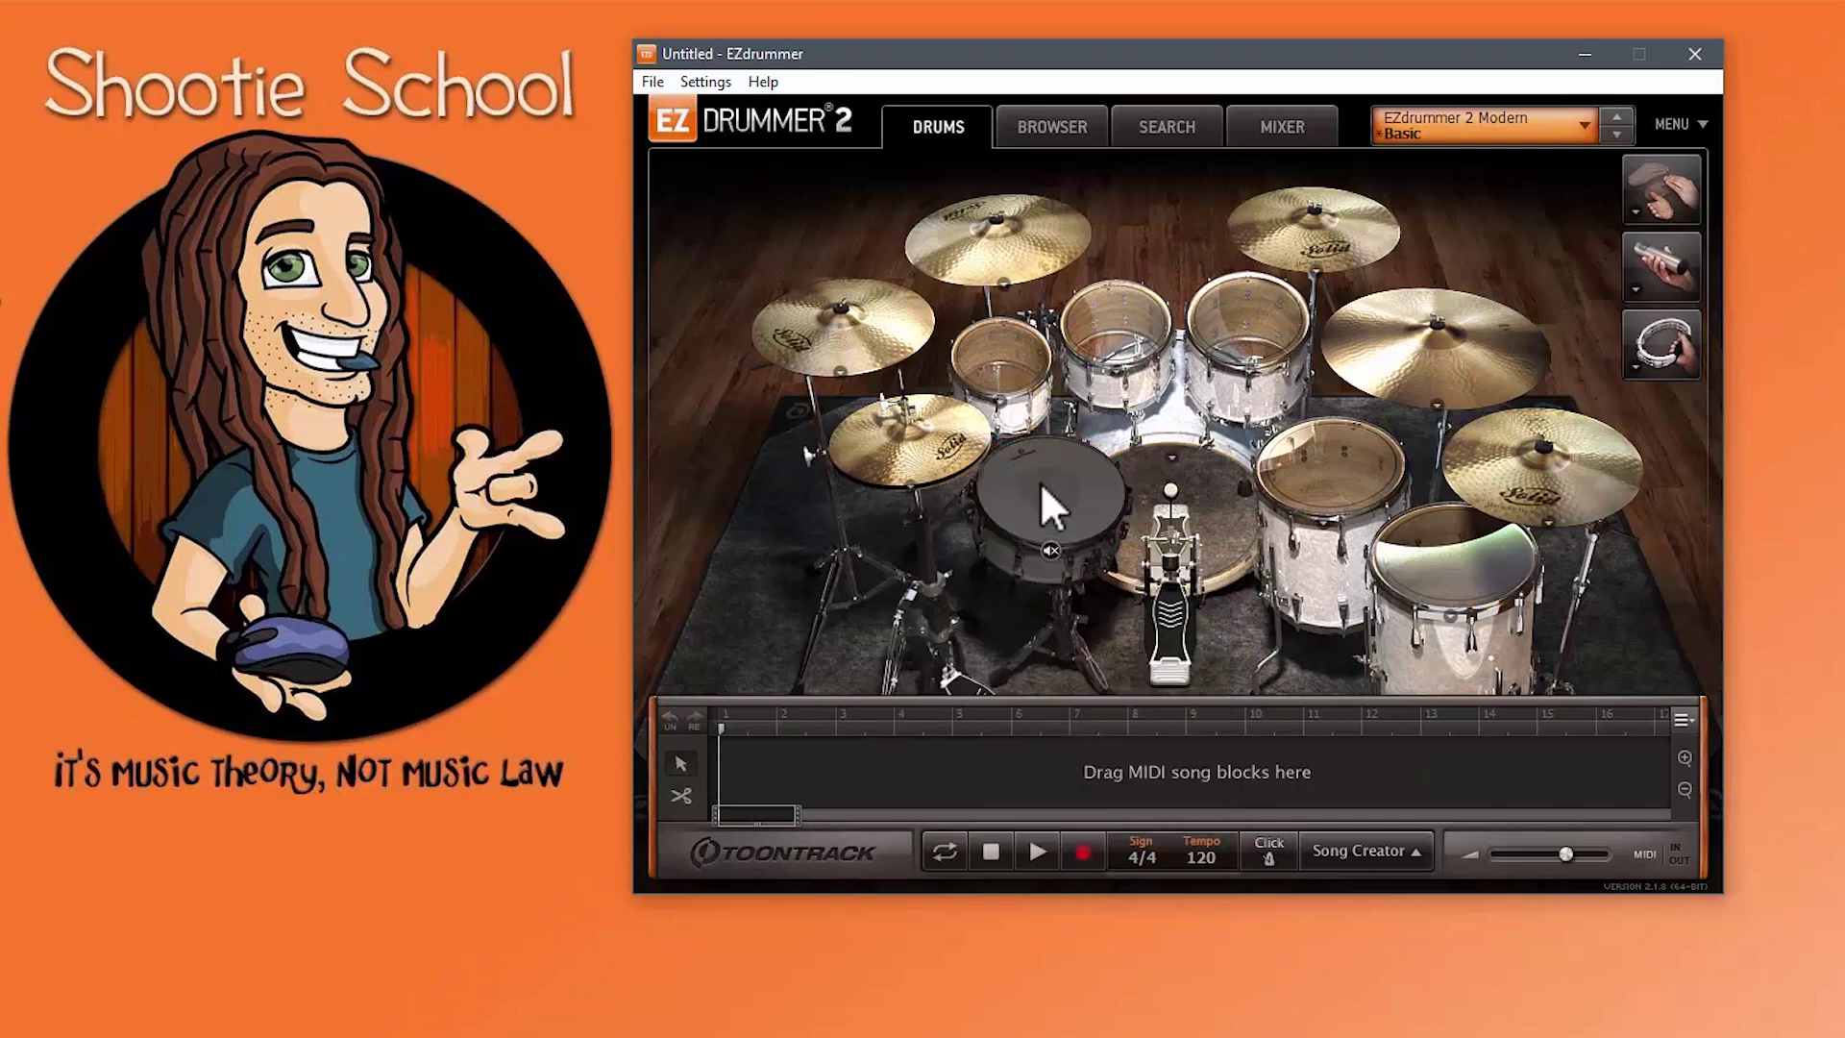
# Step: Set Racktom 1 and Racktom 3 to None and close the instrument choices
pyautogui.moveTo(1047, 493)
pyautogui.click(1000, 401)
pyautogui.click(942, 483)
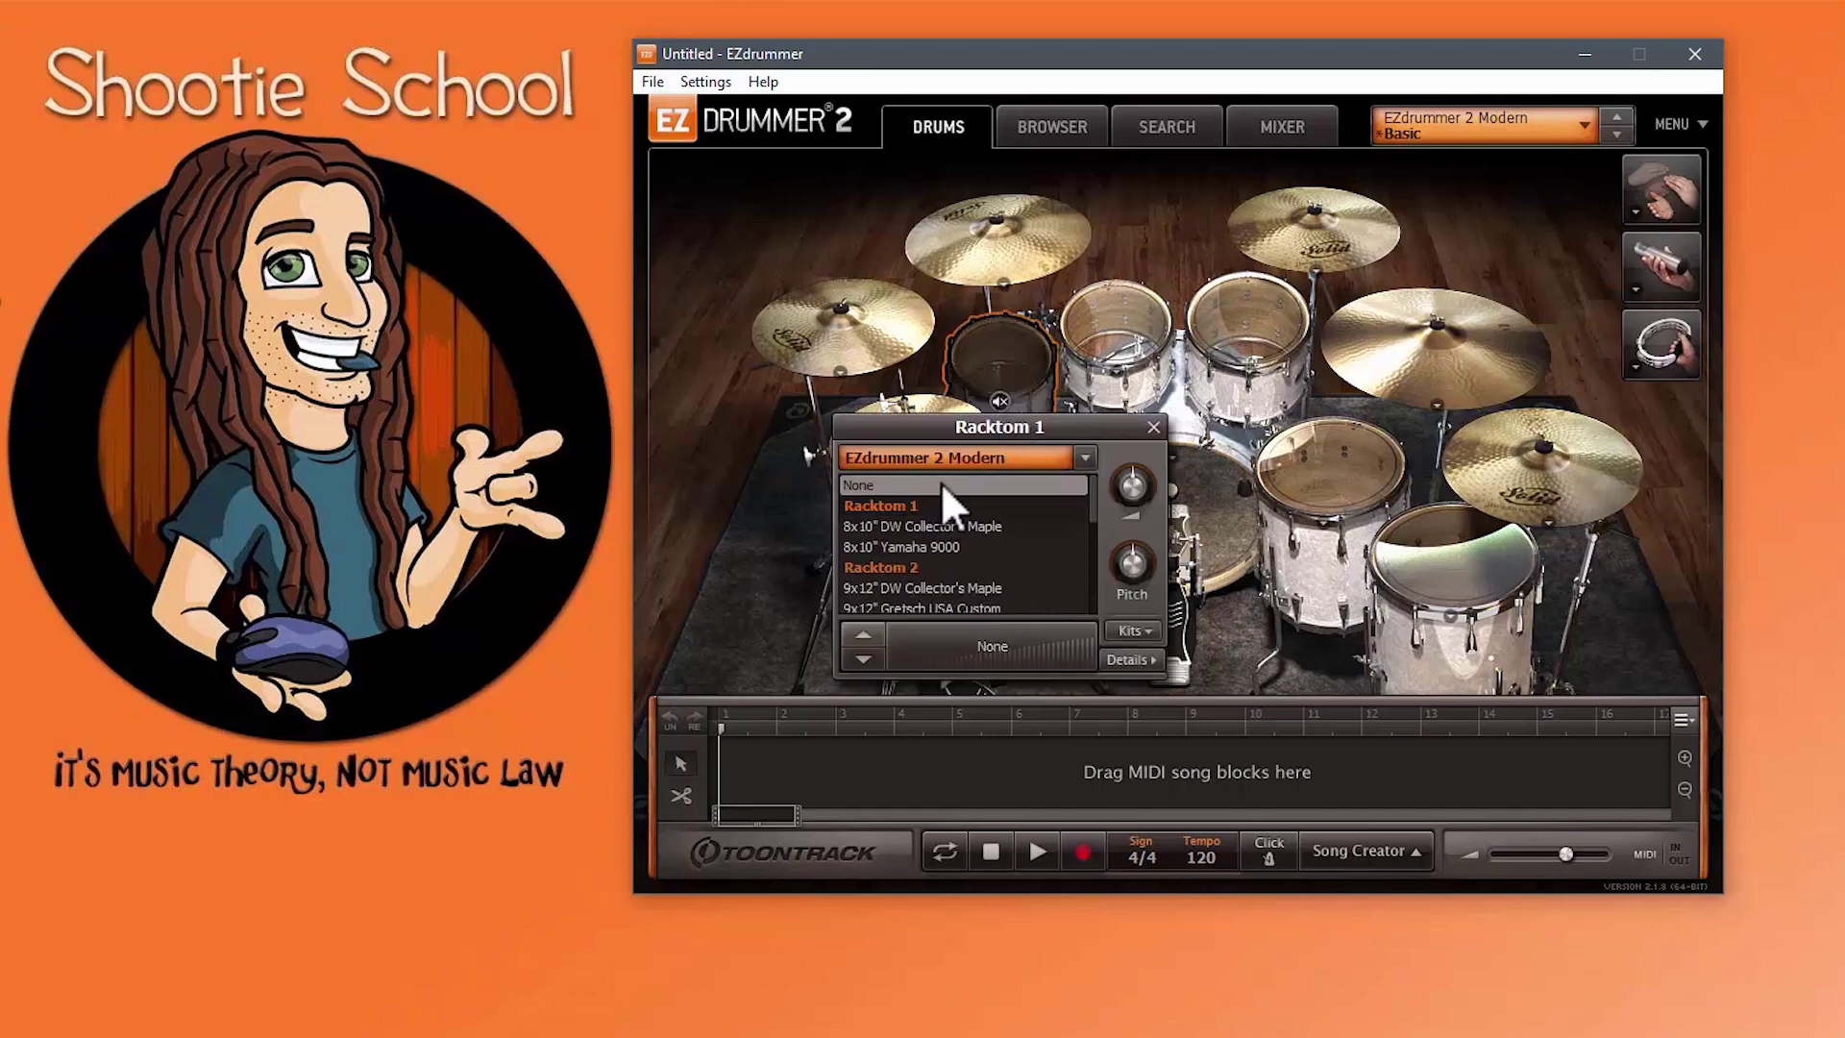
pyautogui.click(1247, 372)
pyautogui.click(1145, 451)
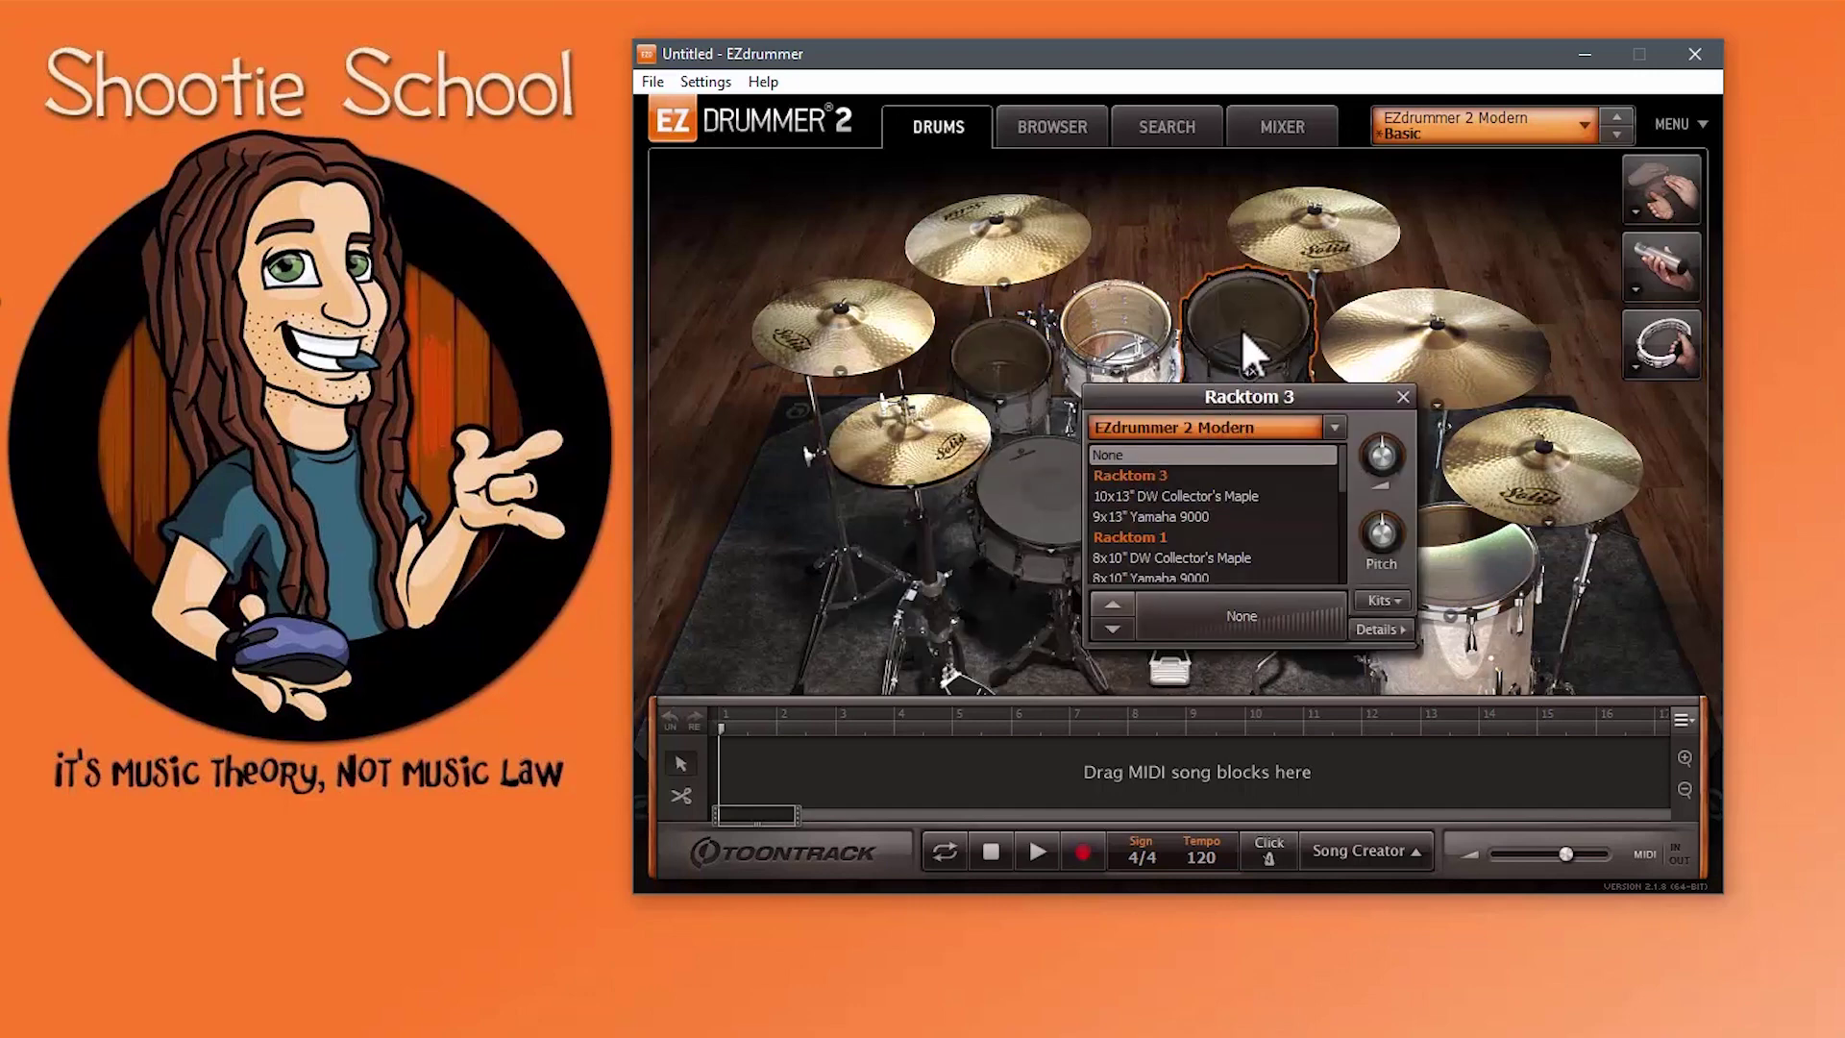
pyautogui.click(1402, 396)
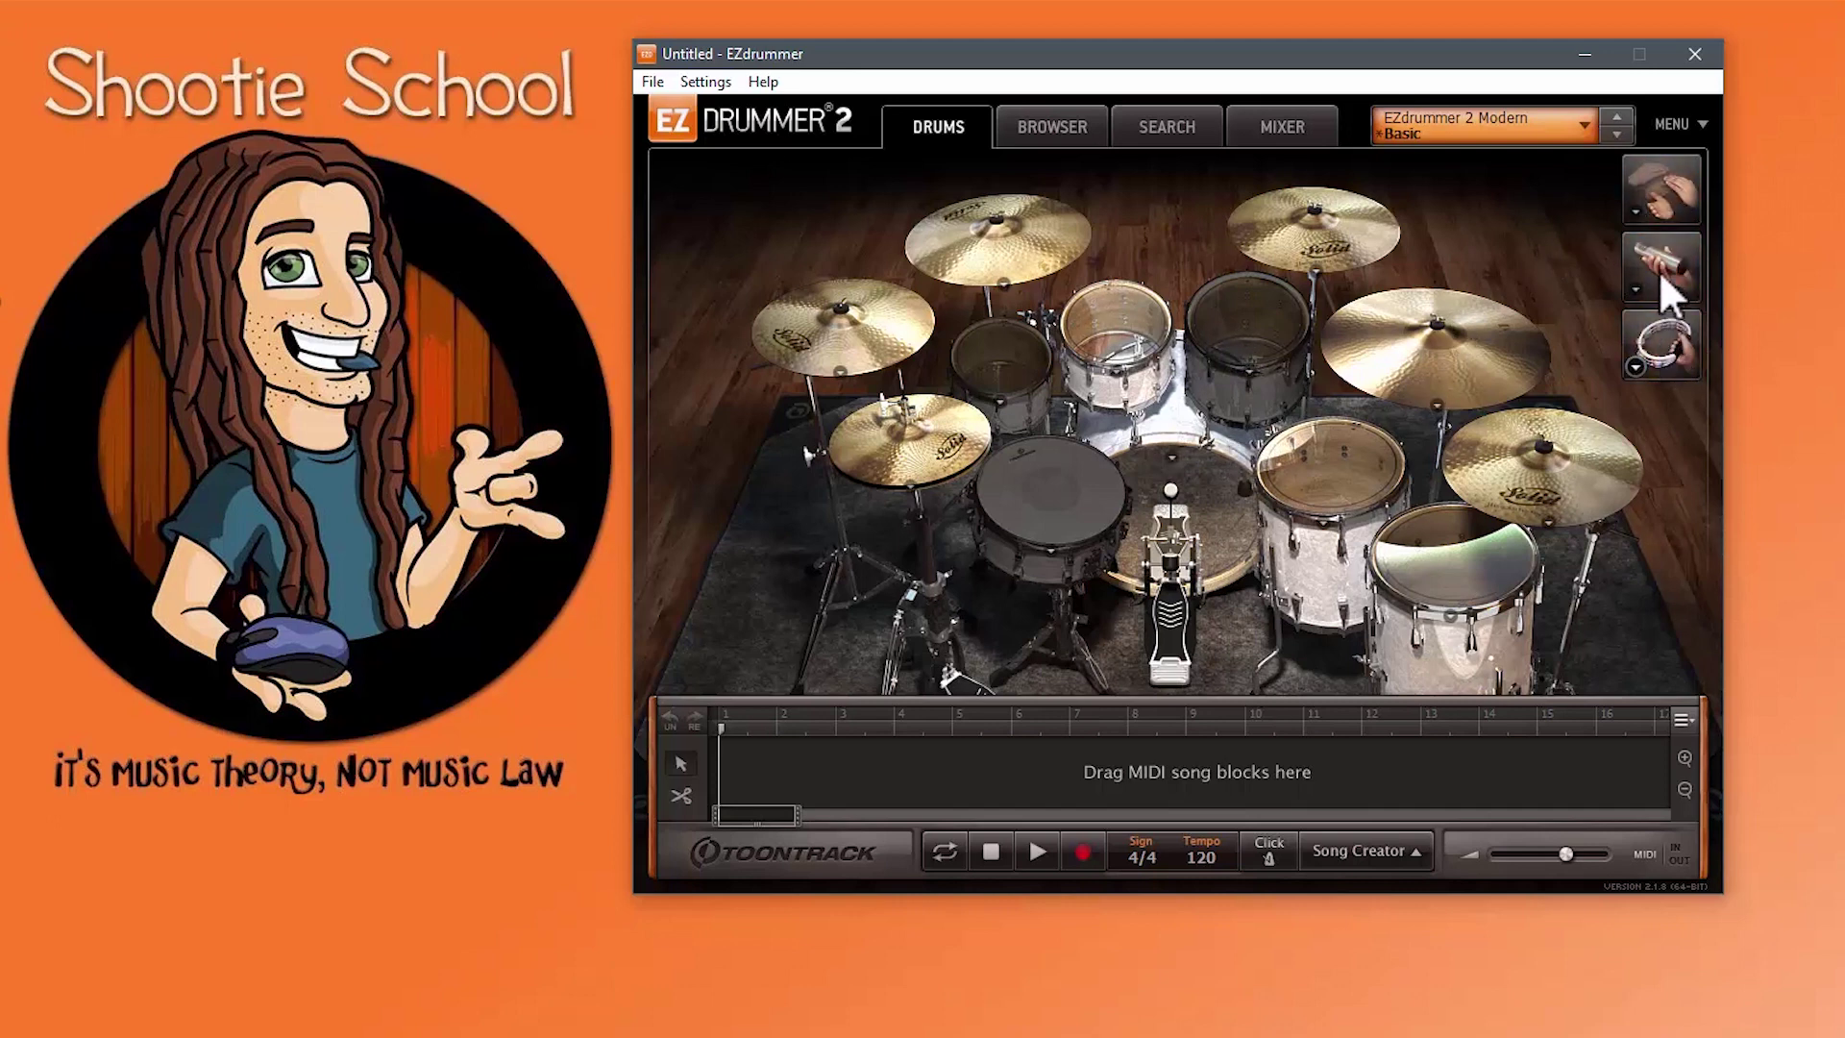
# Step: Set the one shot, shaker and tambourine percussion pads to None
pyautogui.click(1635, 211)
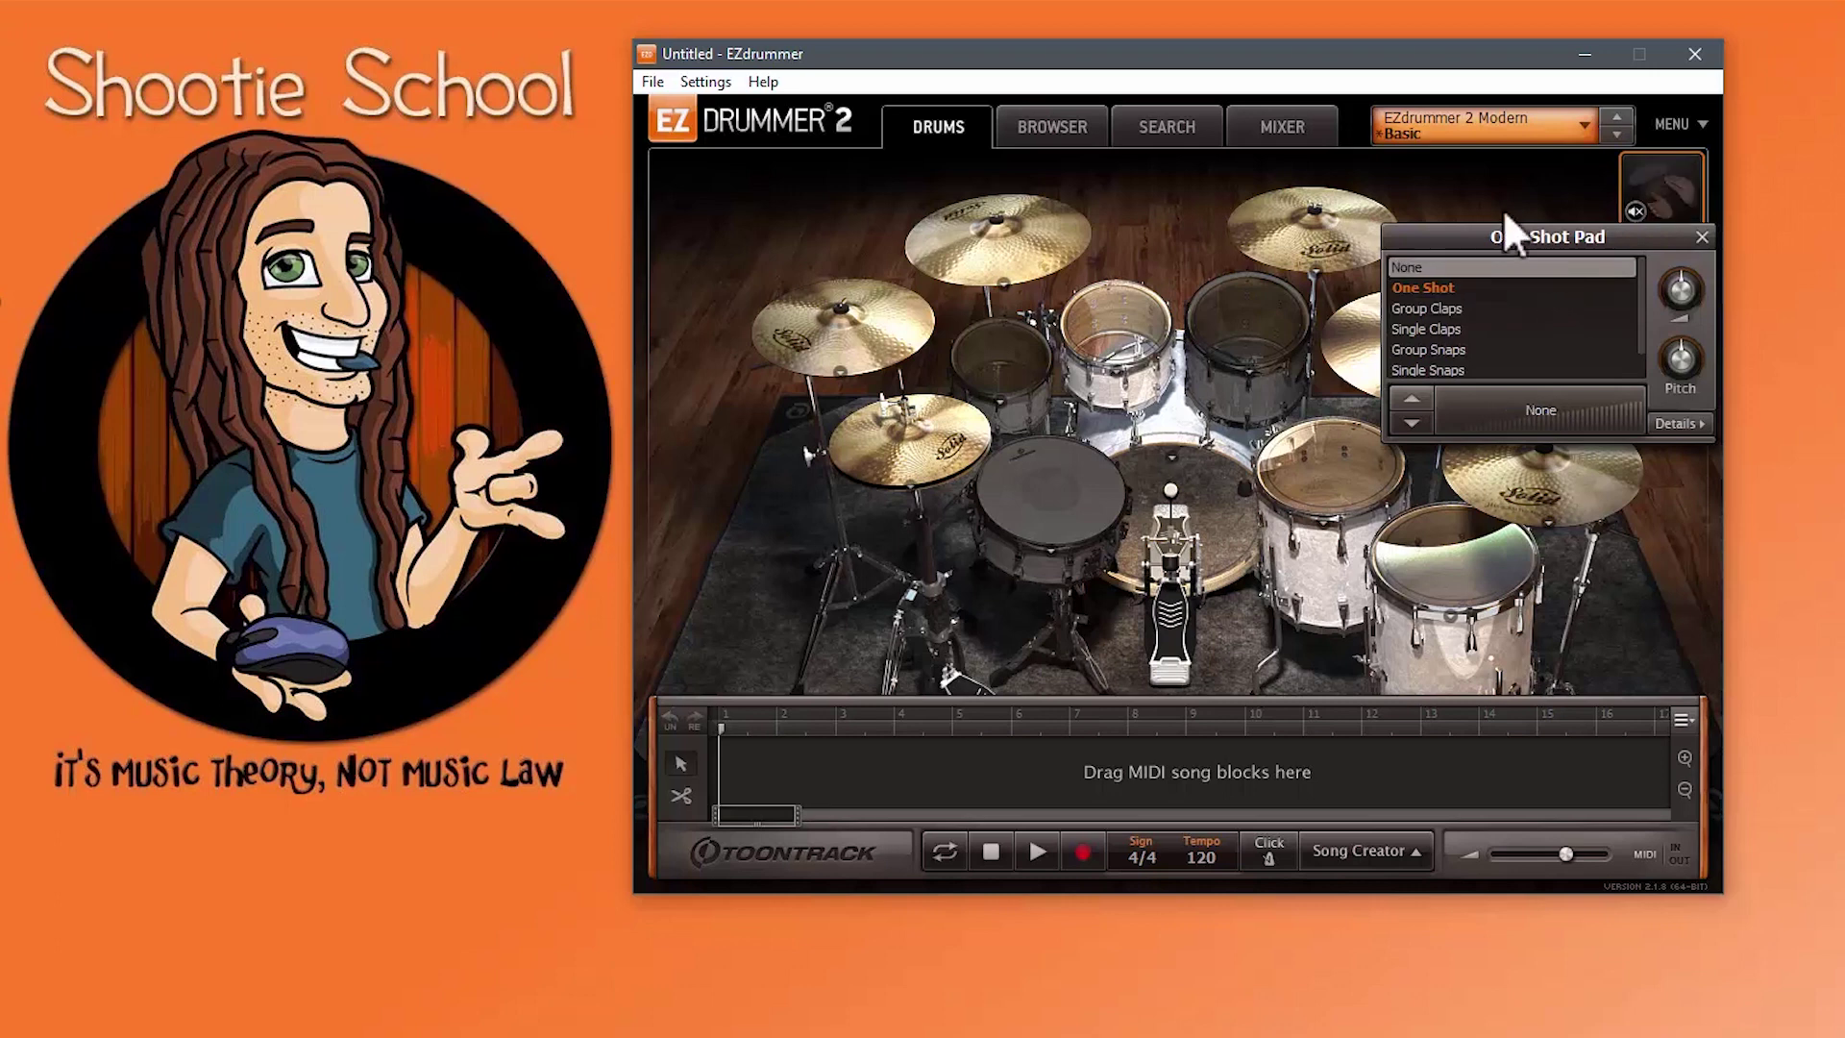
pyautogui.click(1635, 288)
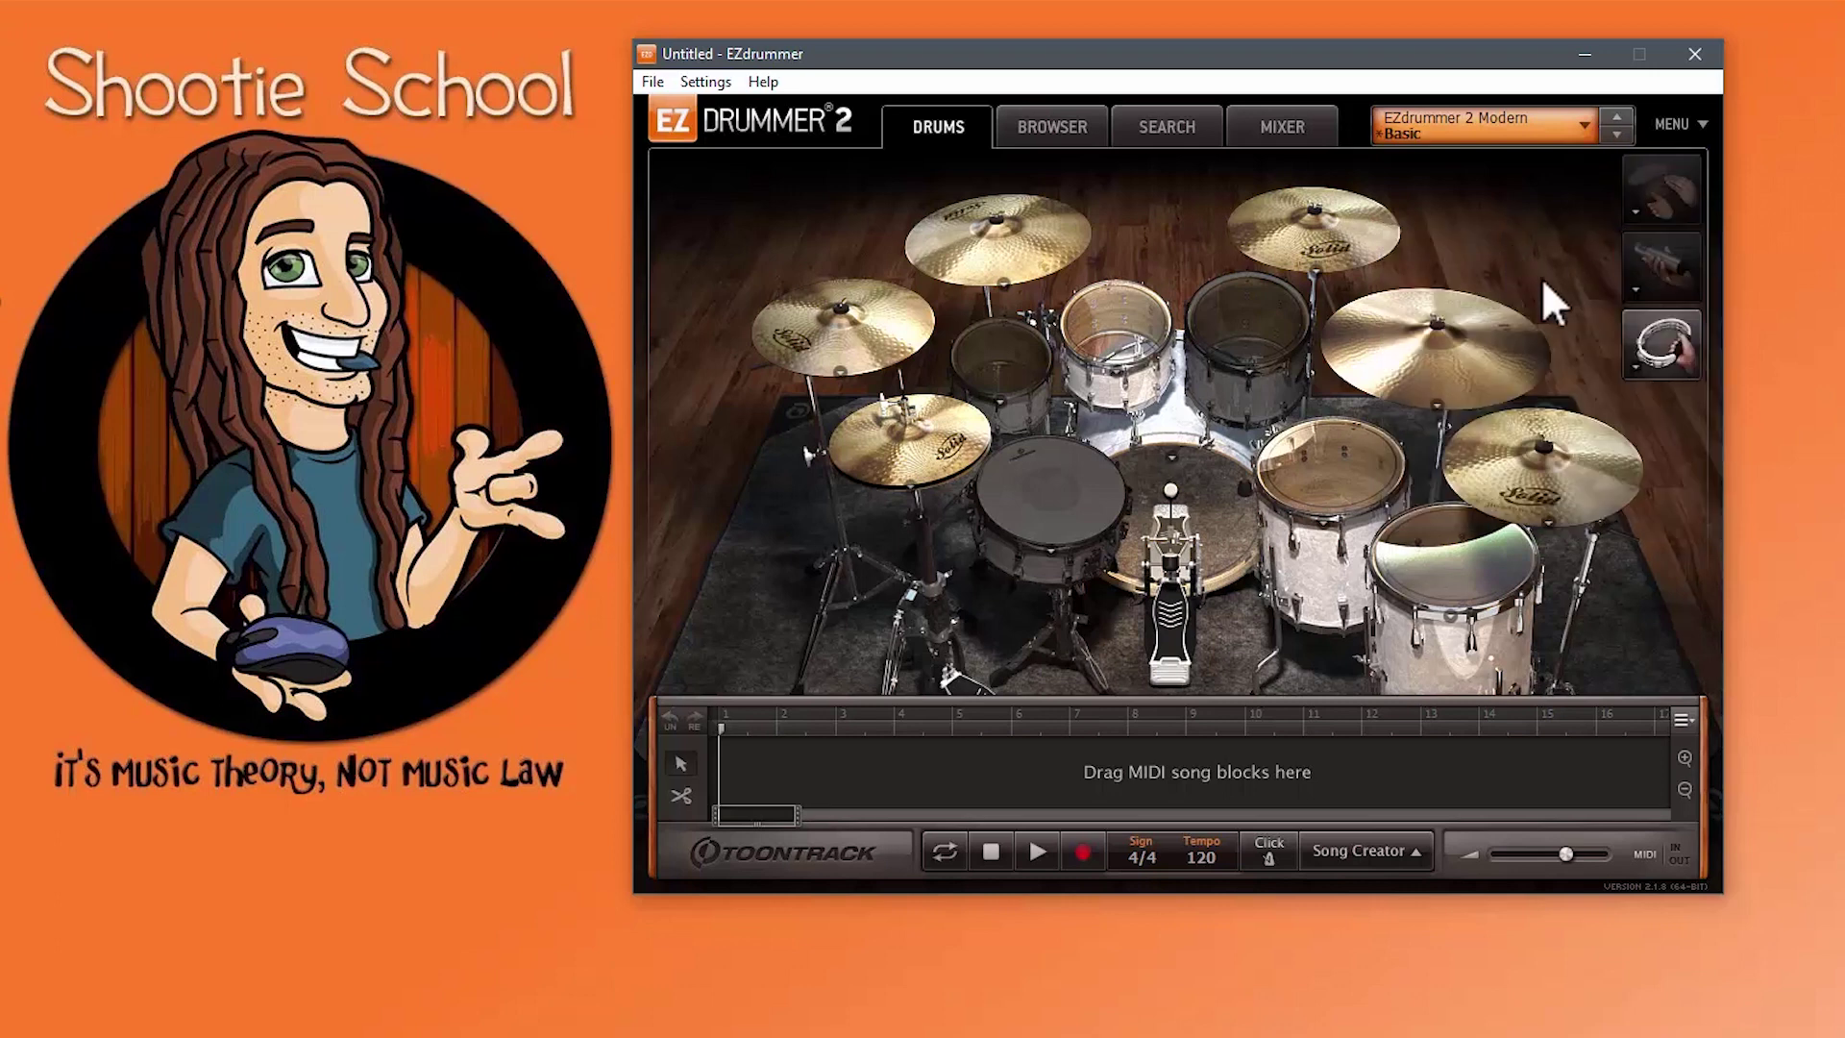
pyautogui.click(1634, 367)
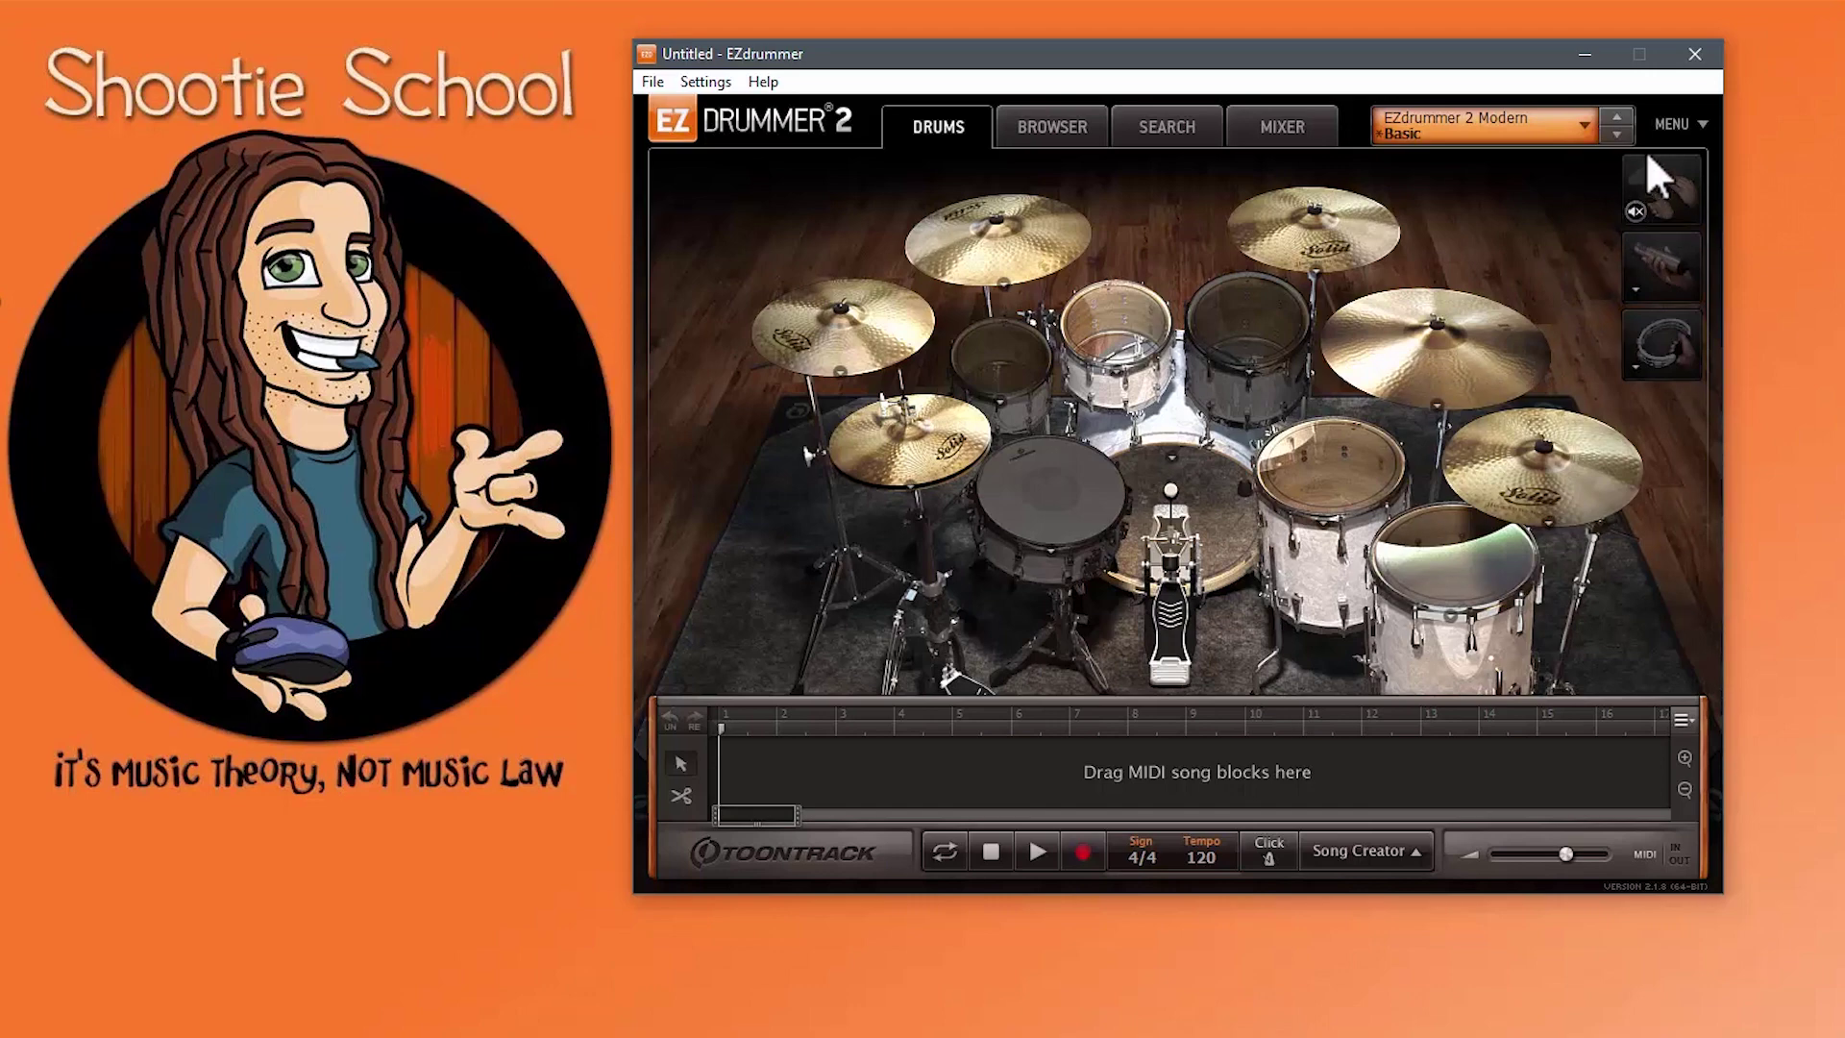
# Step: Close EZdrummer without saving the changes to the Untitled project
pyautogui.click(1693, 62)
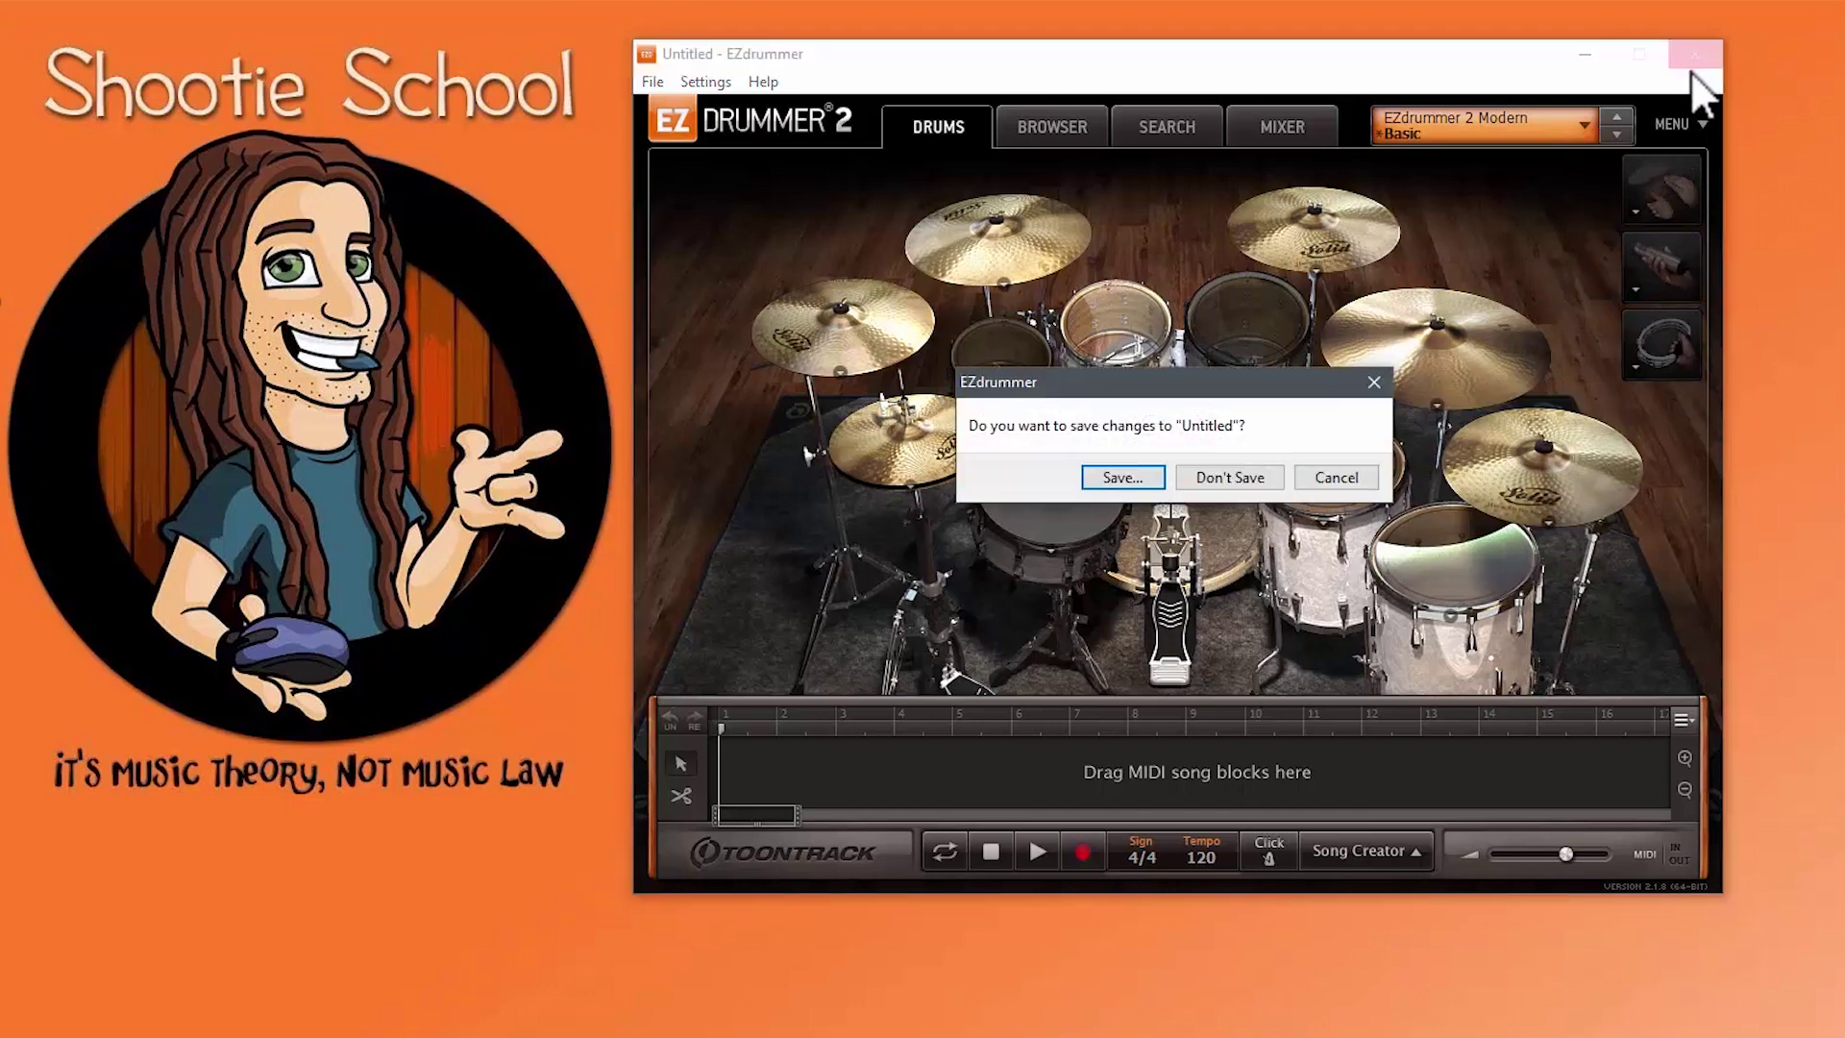
pyautogui.click(1227, 477)
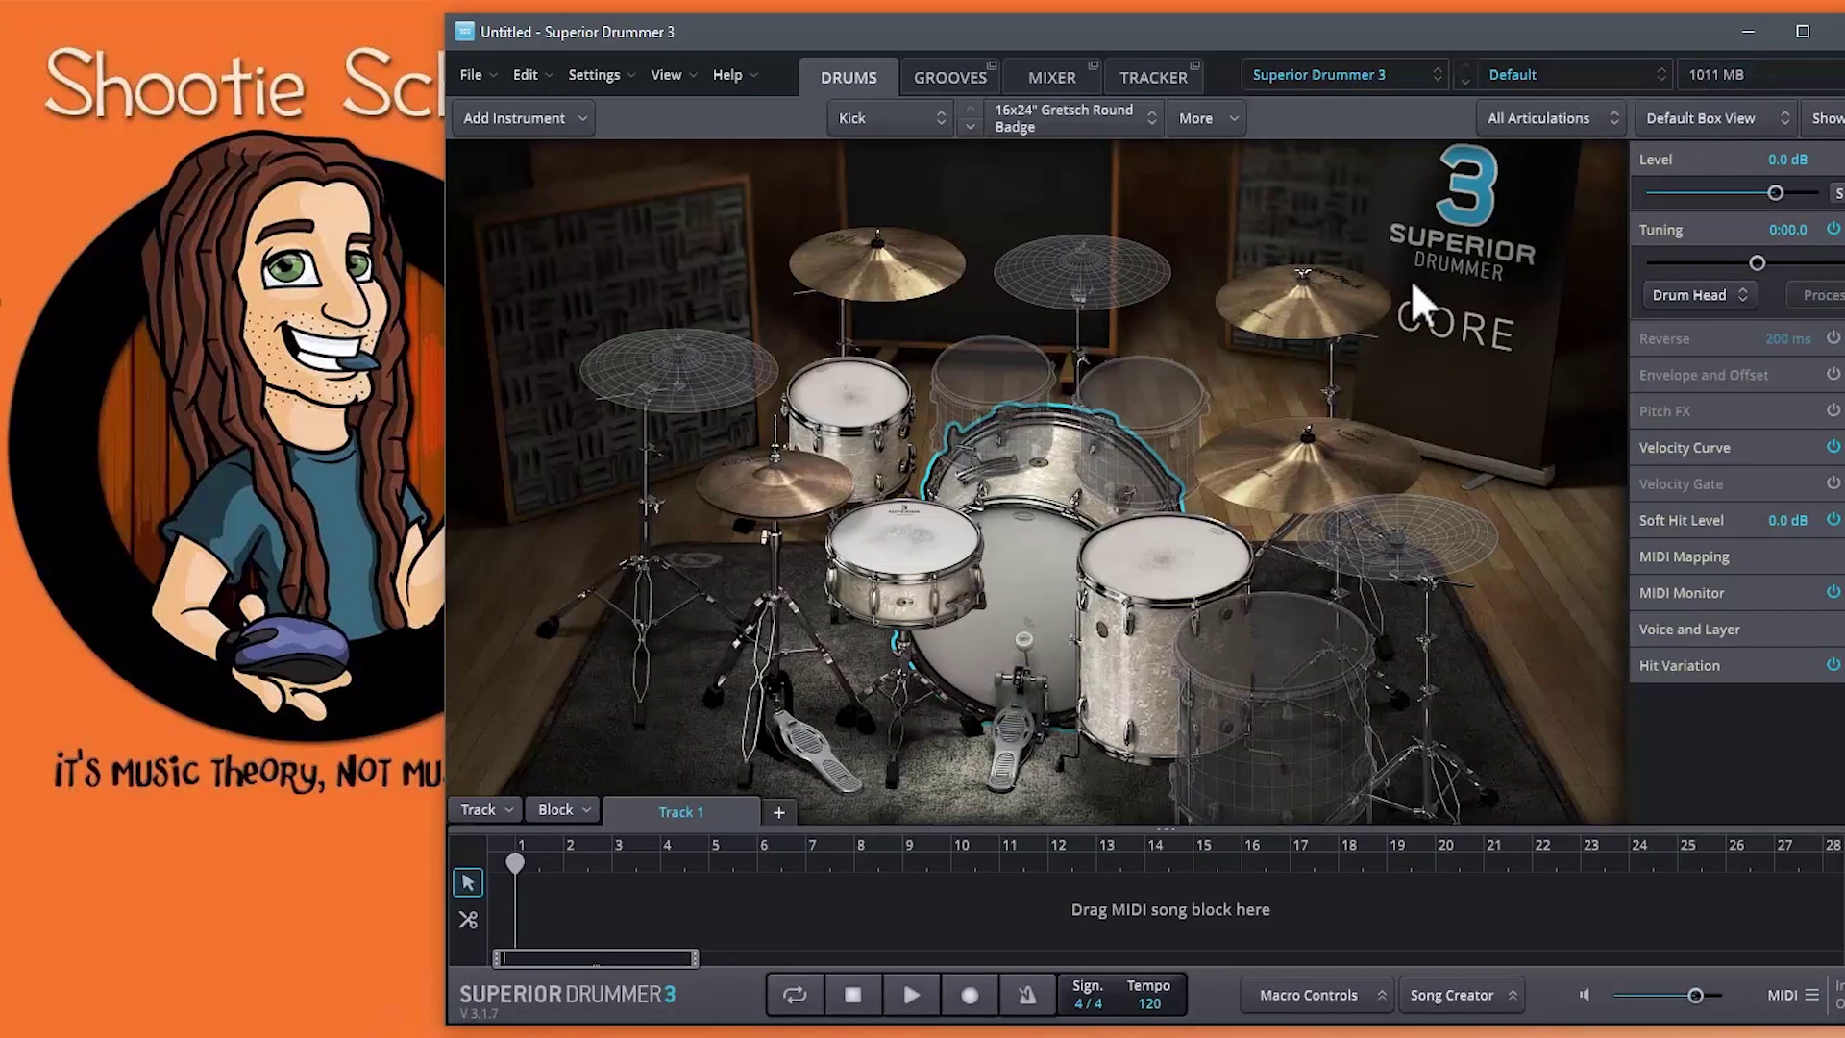
# Step: In Superior Drummer 3, unload Cymbal 4 and the kick drum by setting them to None
pyautogui.rightClick(1282, 313)
pyautogui.moveTo(1442, 370)
pyautogui.click(1680, 675)
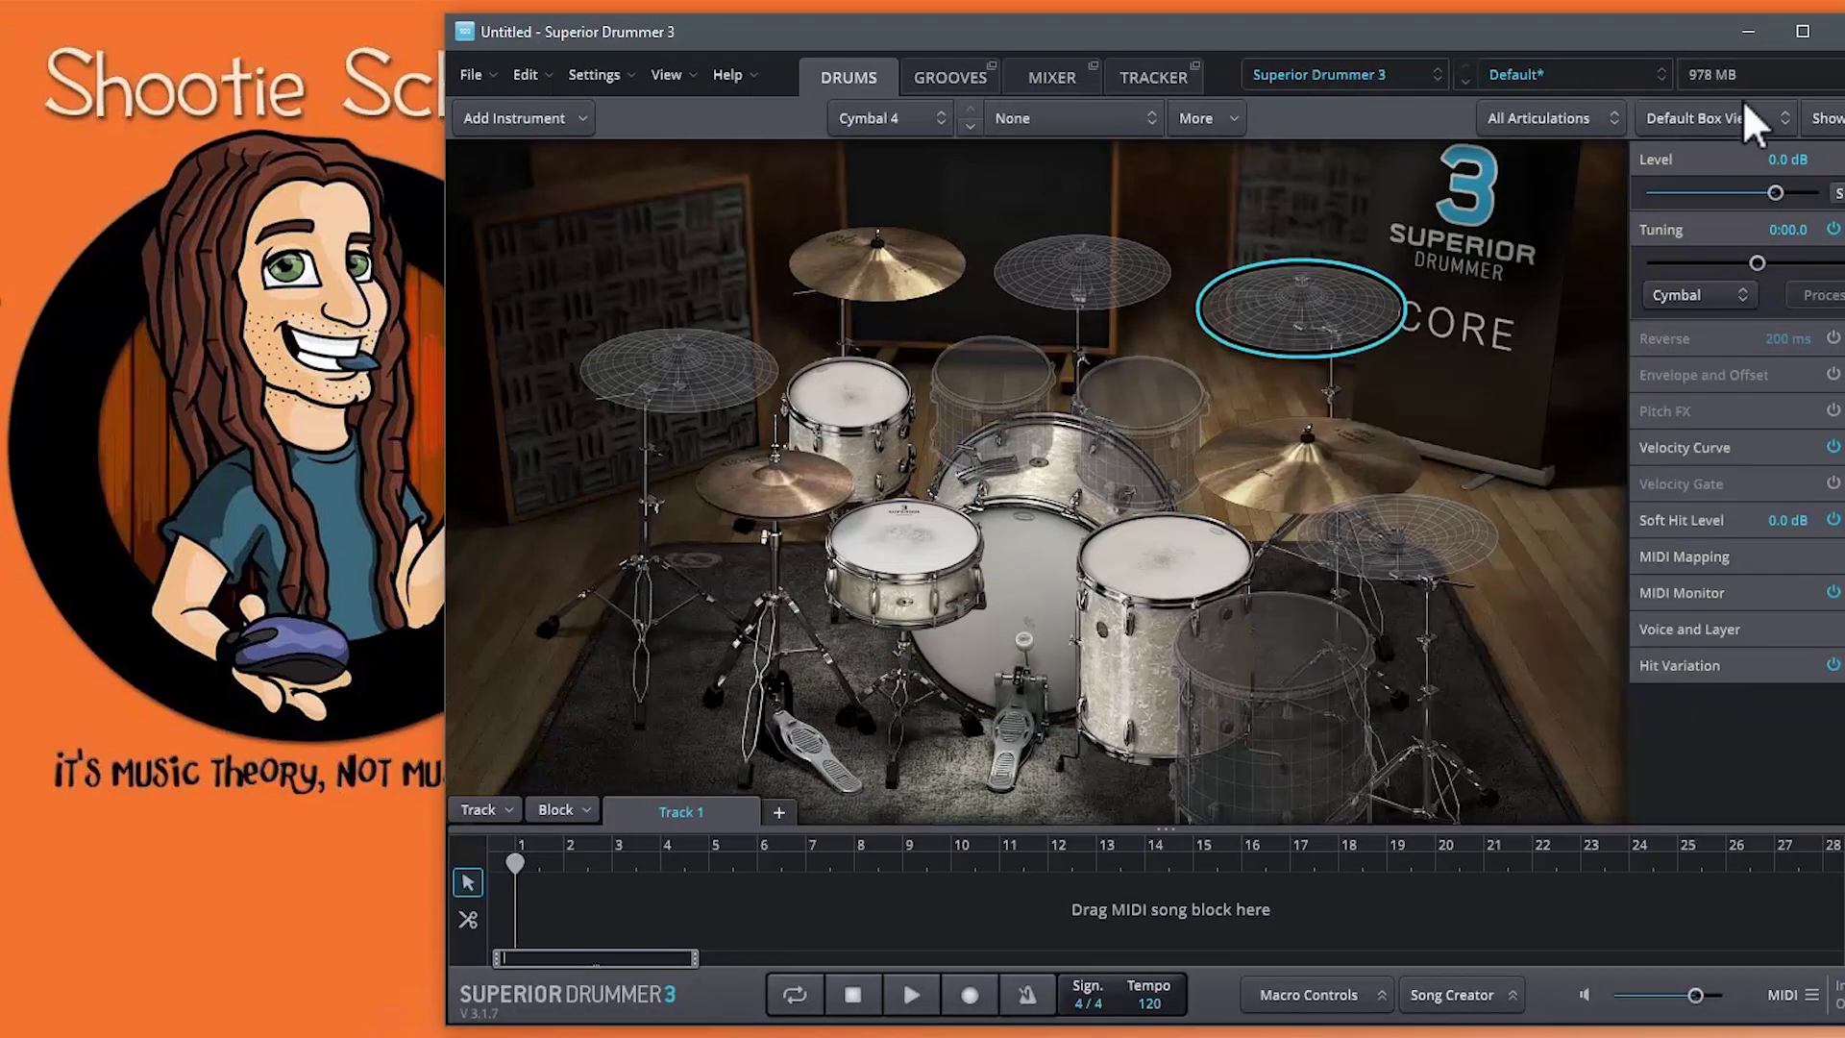
pyautogui.rightClick(1121, 595)
pyautogui.click(1734, 79)
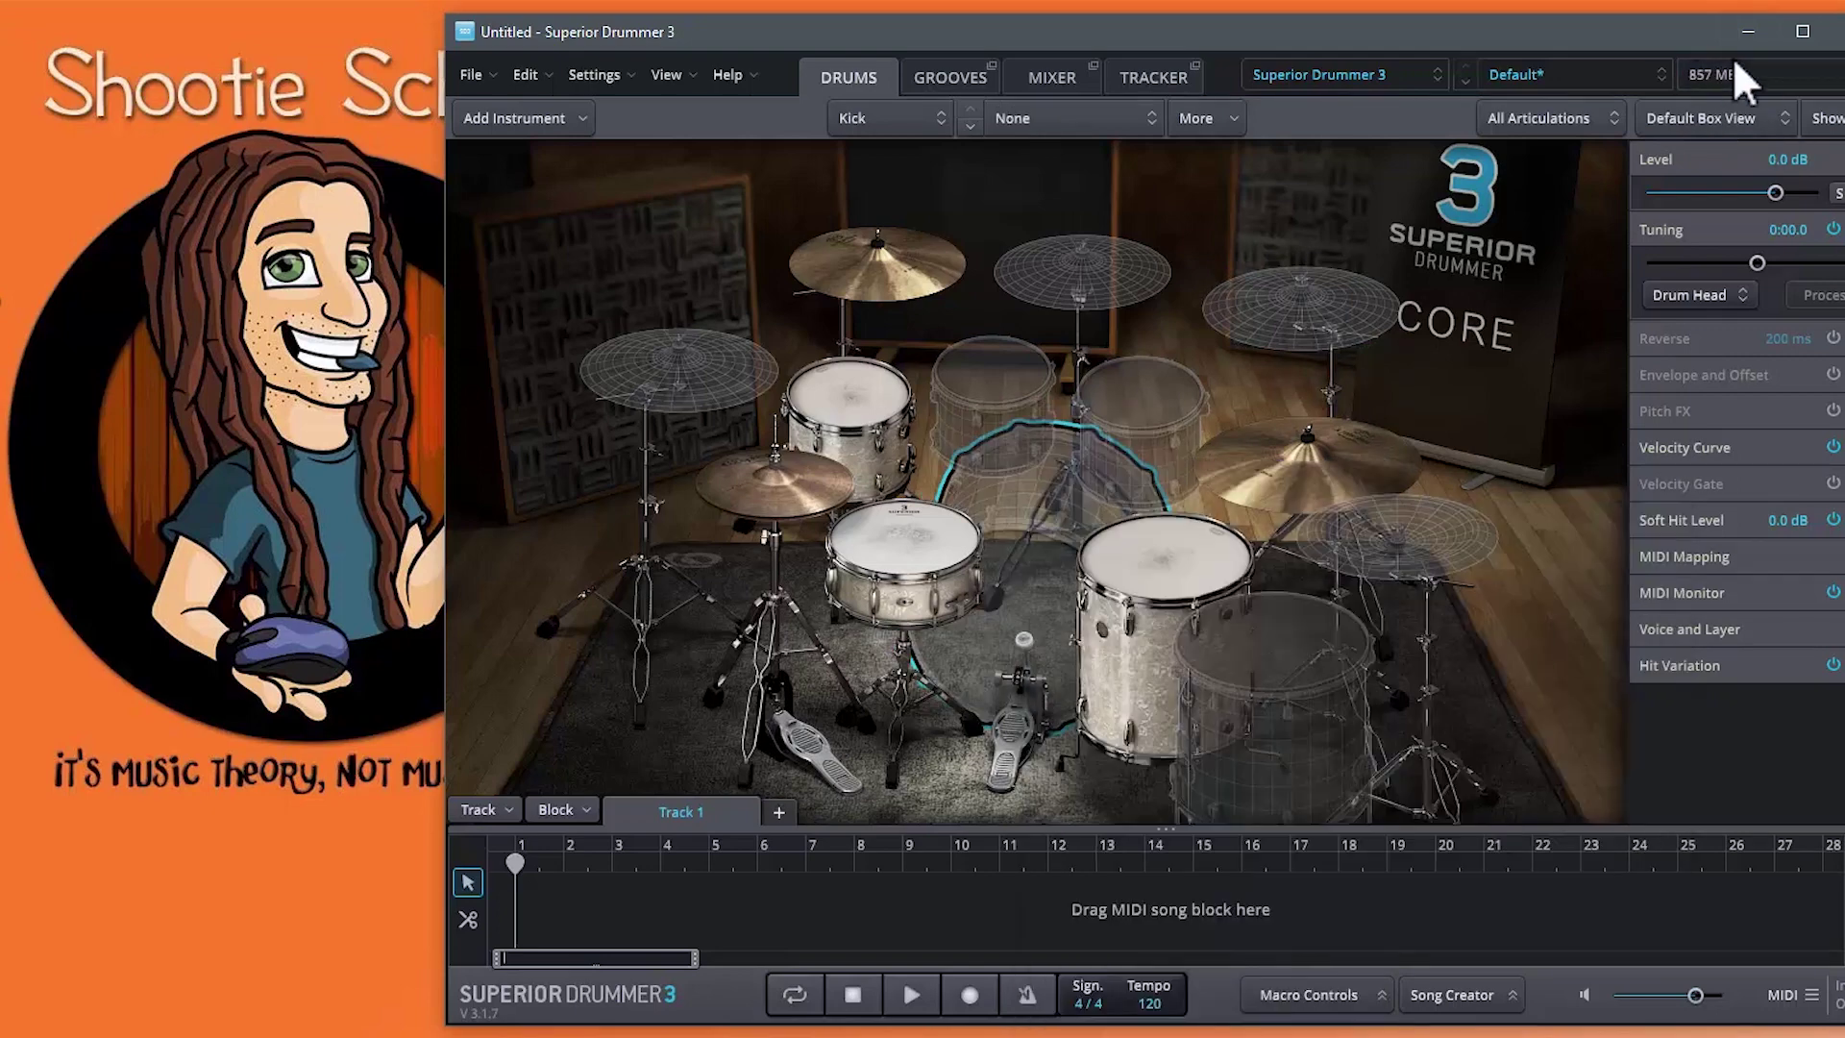
# Step: Unload the floor tom and open the list of available snare instruments
pyautogui.rightClick(1155, 572)
pyautogui.moveTo(1345, 622)
pyautogui.click(1442, 502)
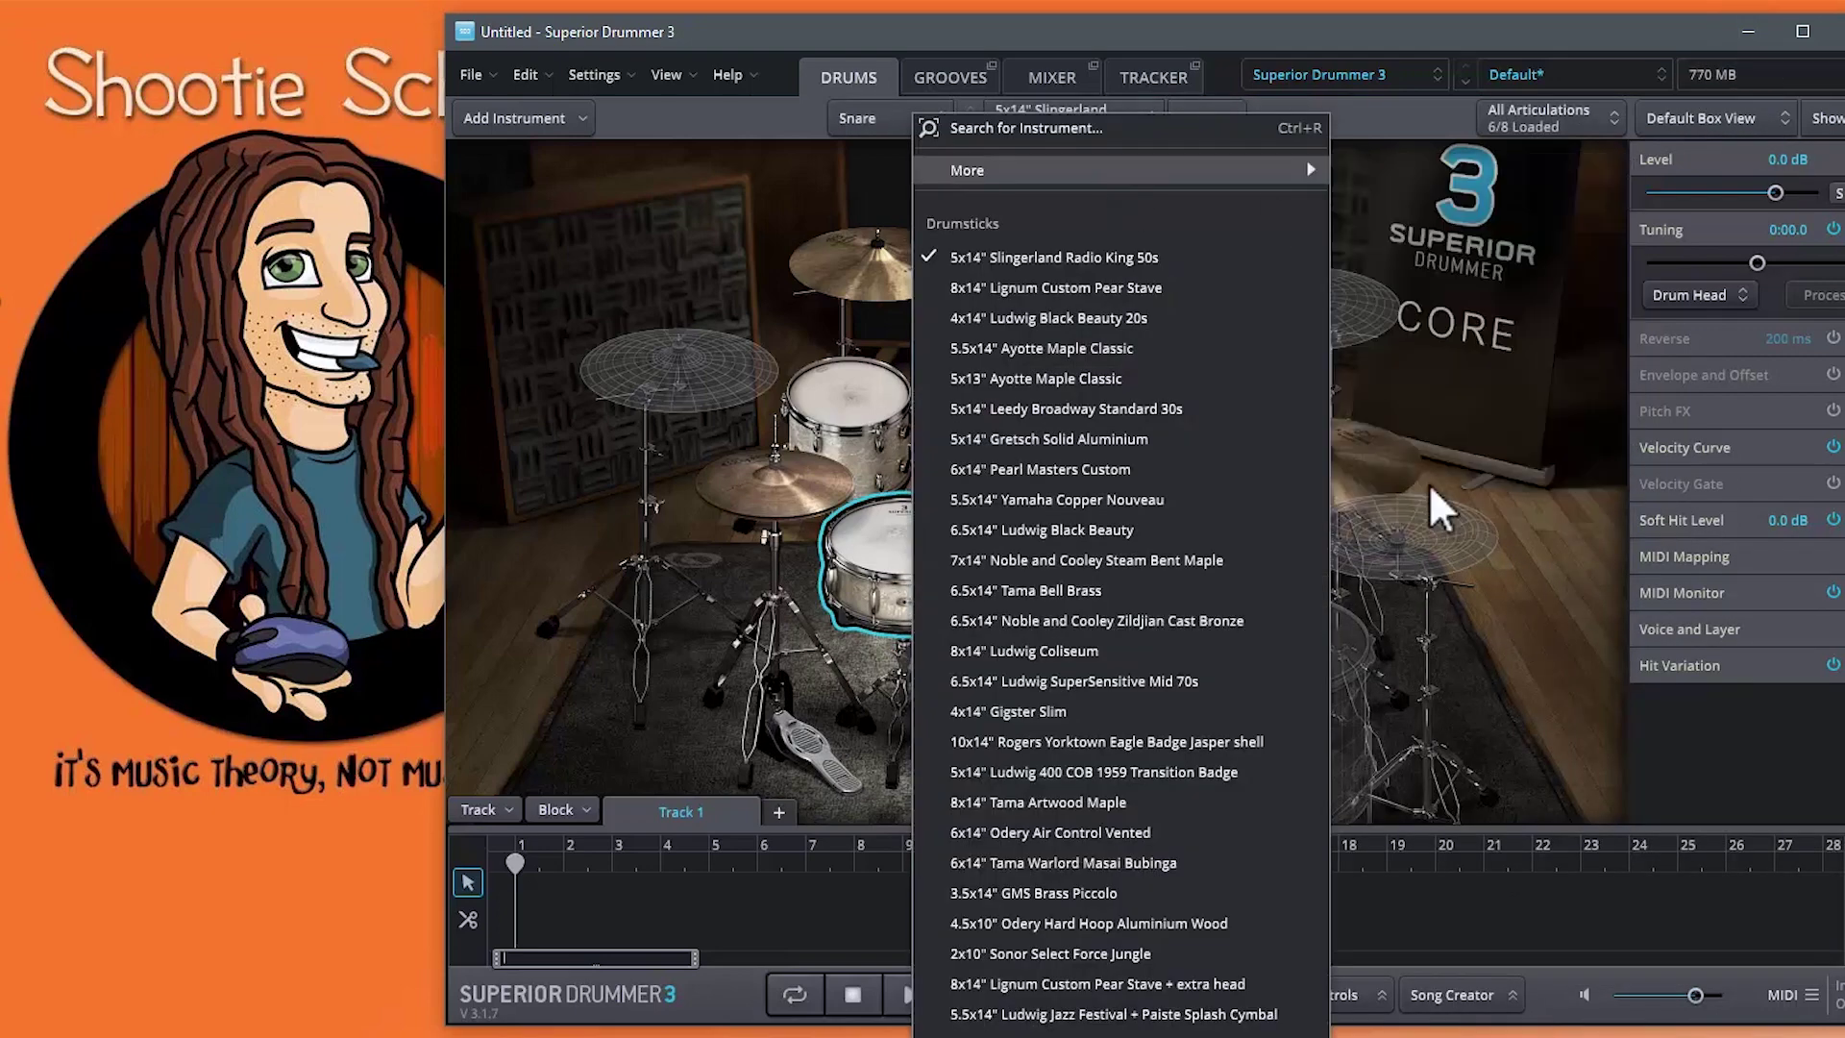
pyautogui.click(1205, 526)
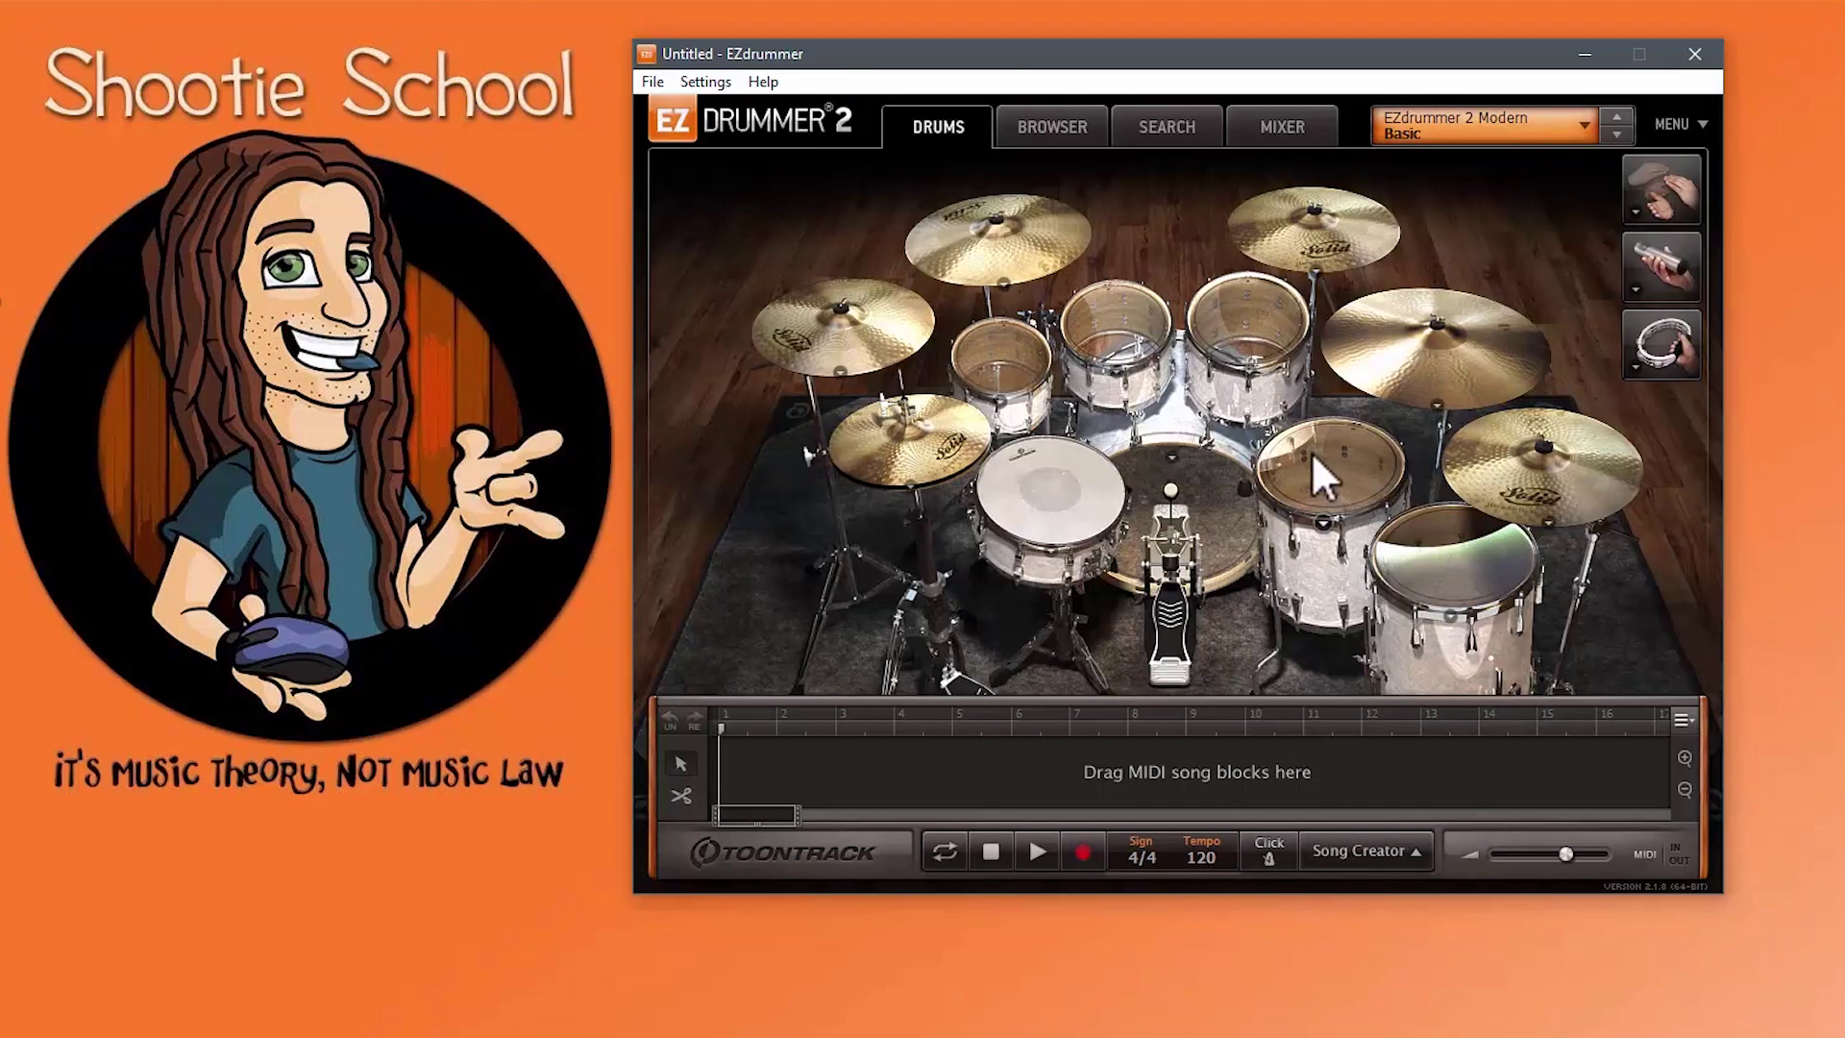
# Step: In EZdrummer, view and close the instrument choices for Floortom 1, and audition the third rack tom
pyautogui.click(1324, 524)
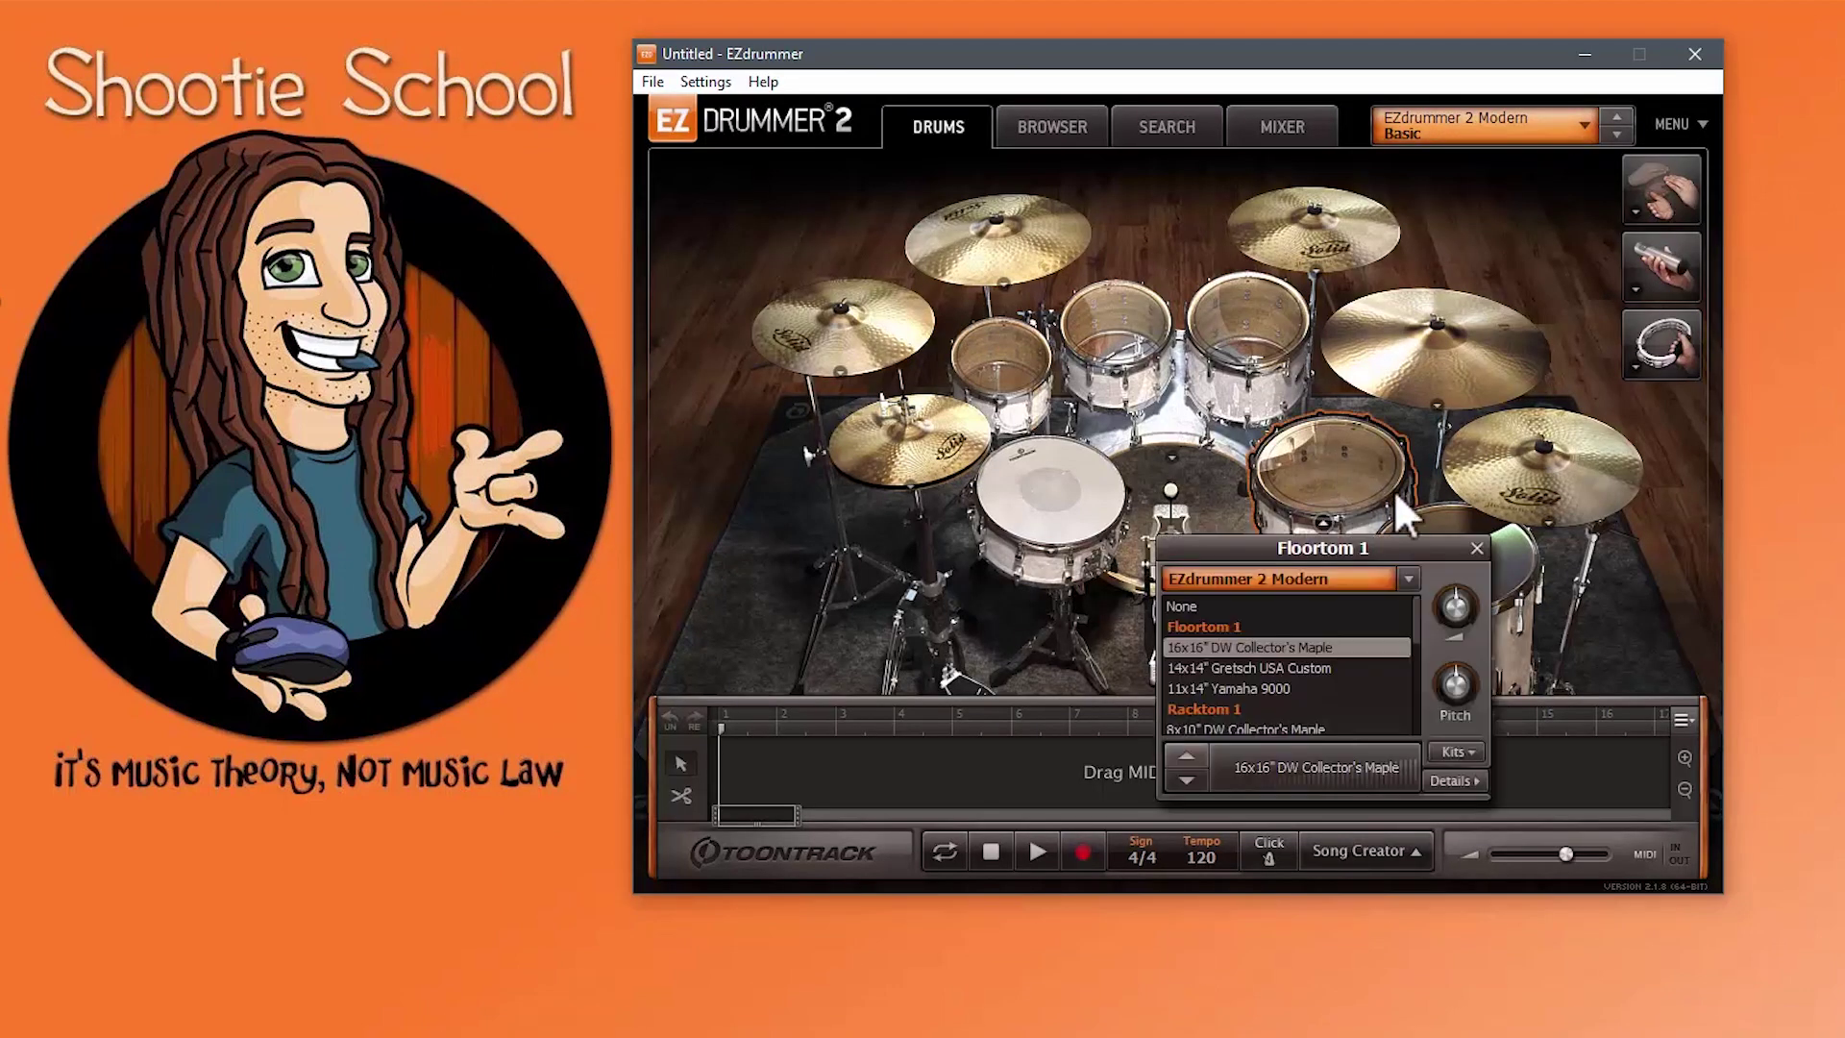
pyautogui.click(1476, 548)
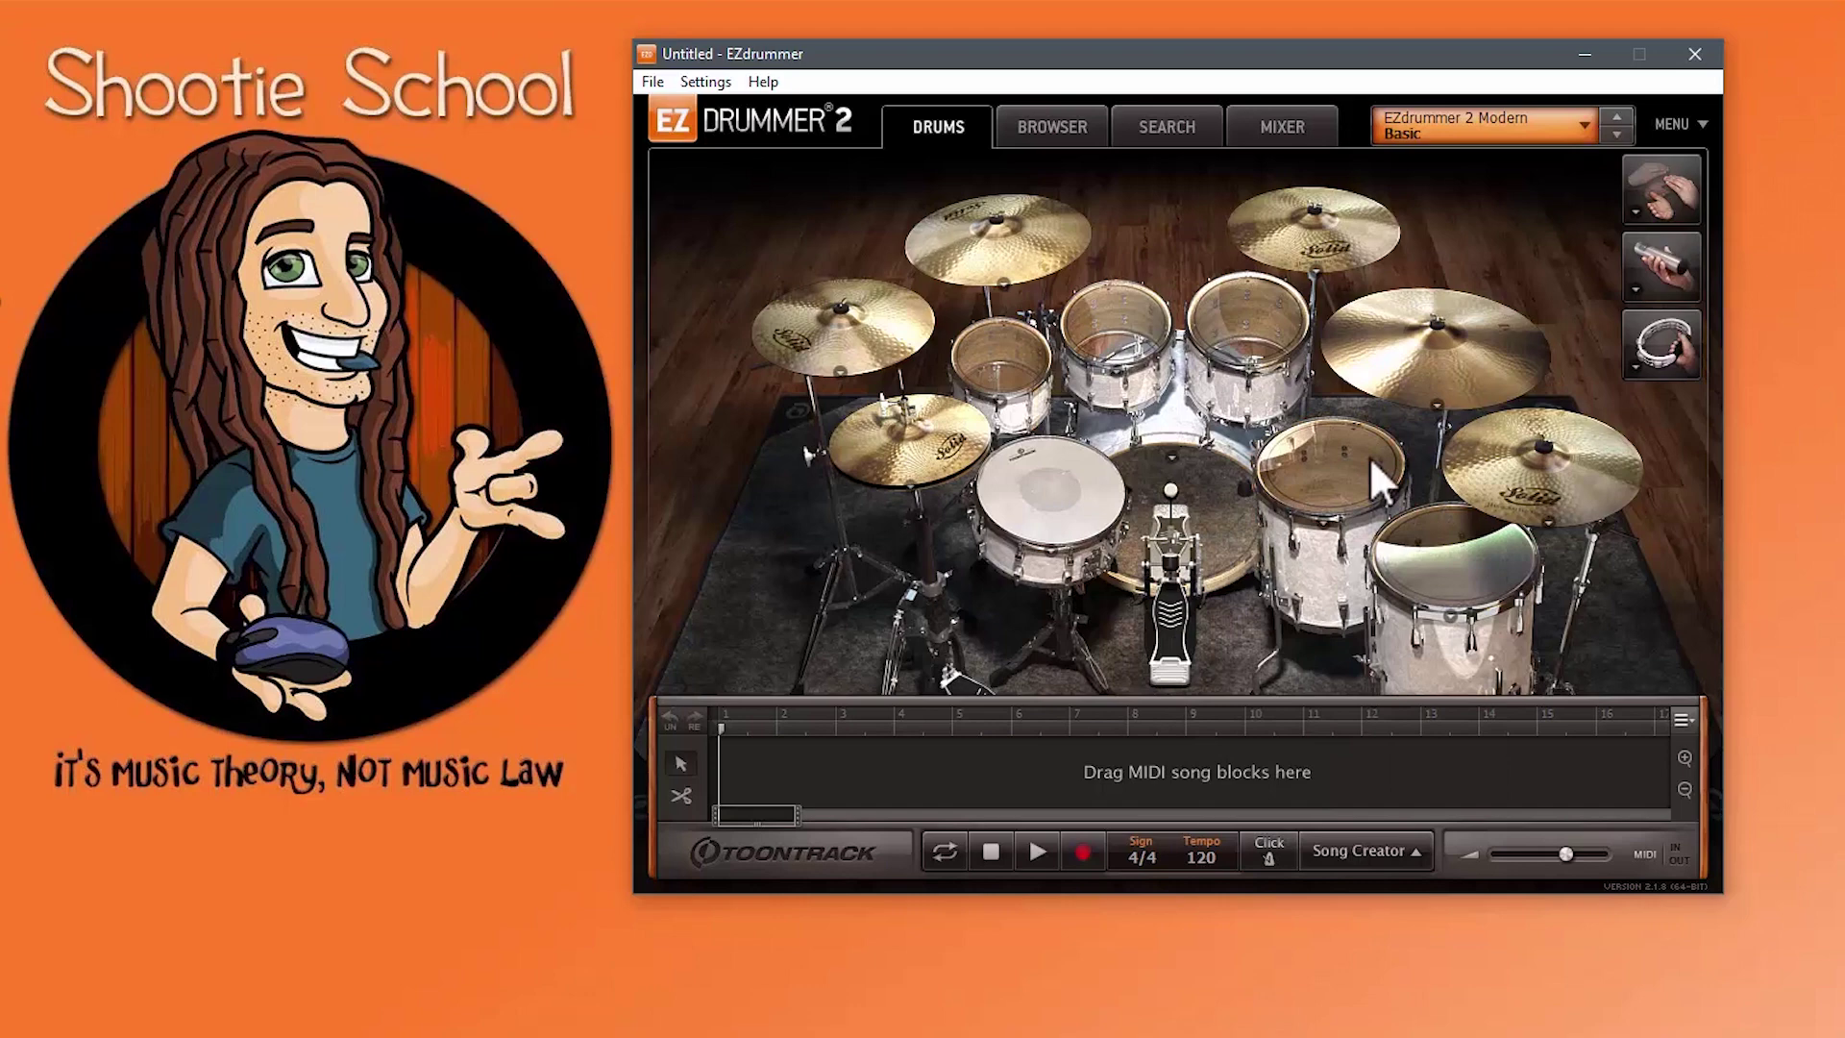
pyautogui.click(1239, 346)
pyautogui.click(1434, 246)
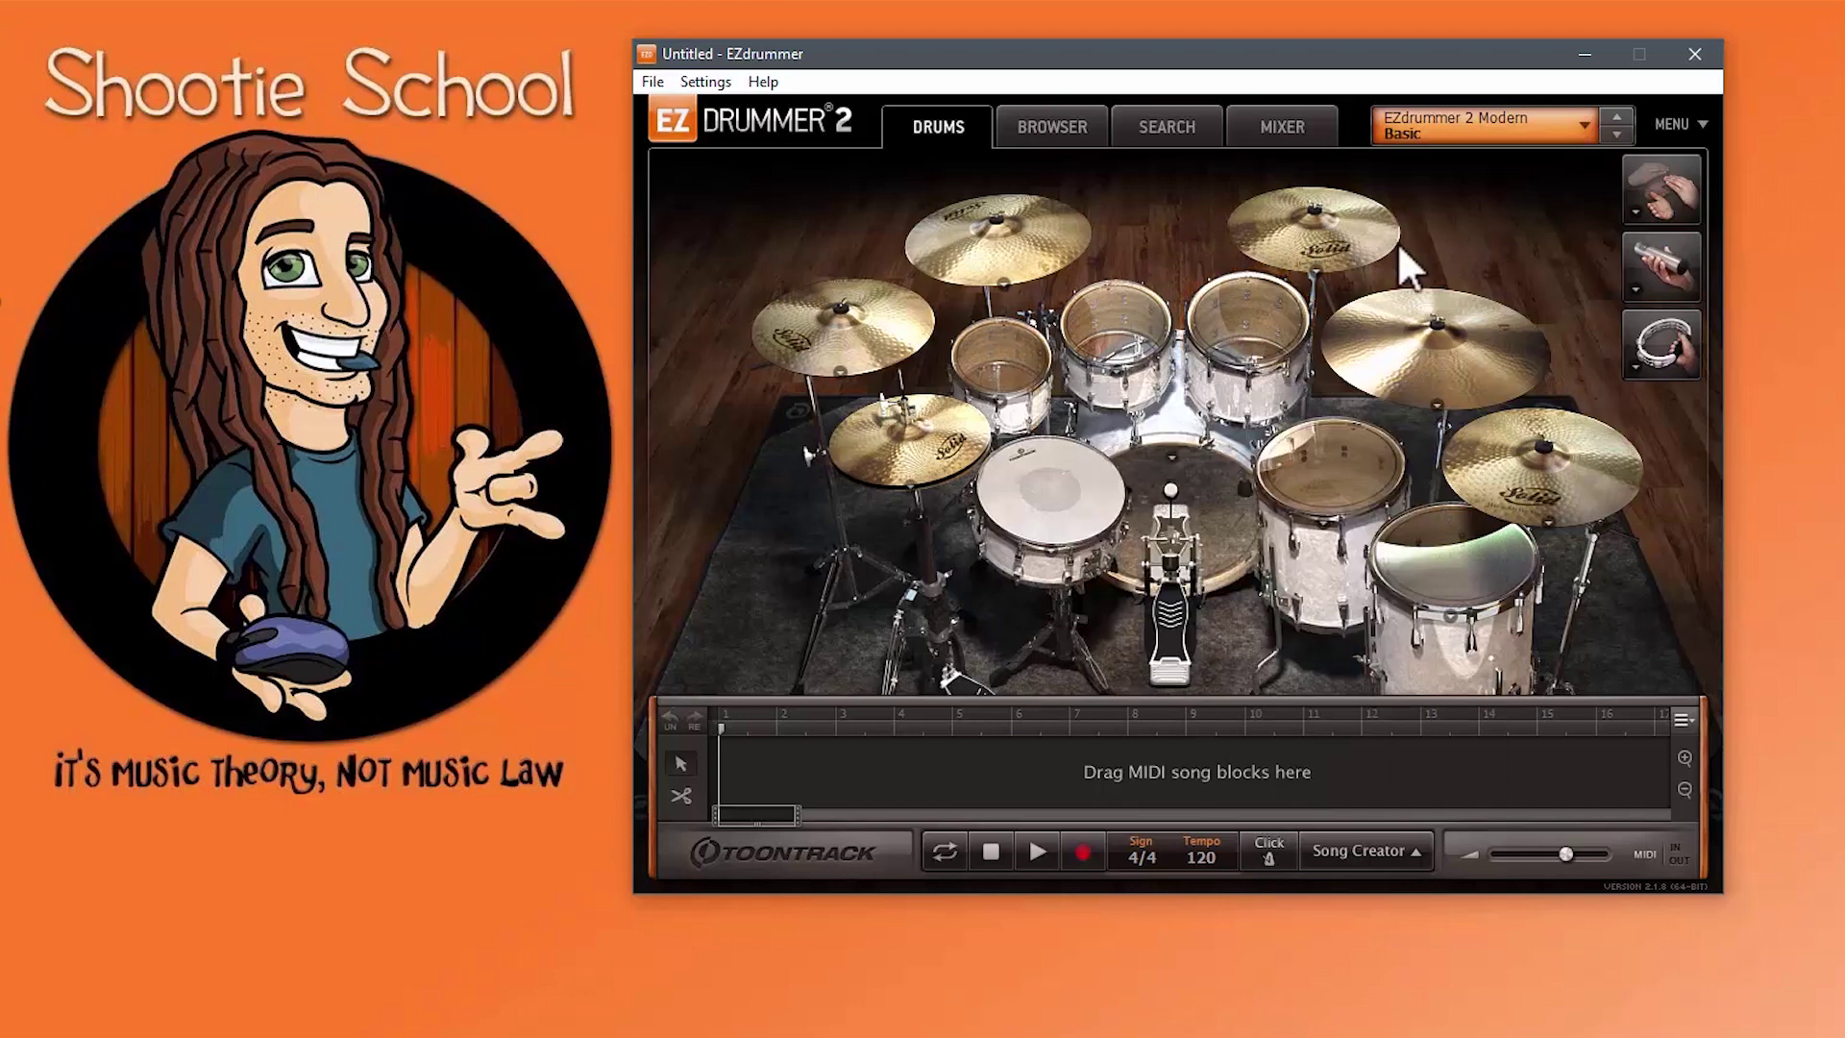
pyautogui.click(1259, 317)
pyautogui.click(740, 559)
# Step: Switch the One Shot Pad to Cowbell and the Shaker Pad to Maracas
pyautogui.click(1635, 211)
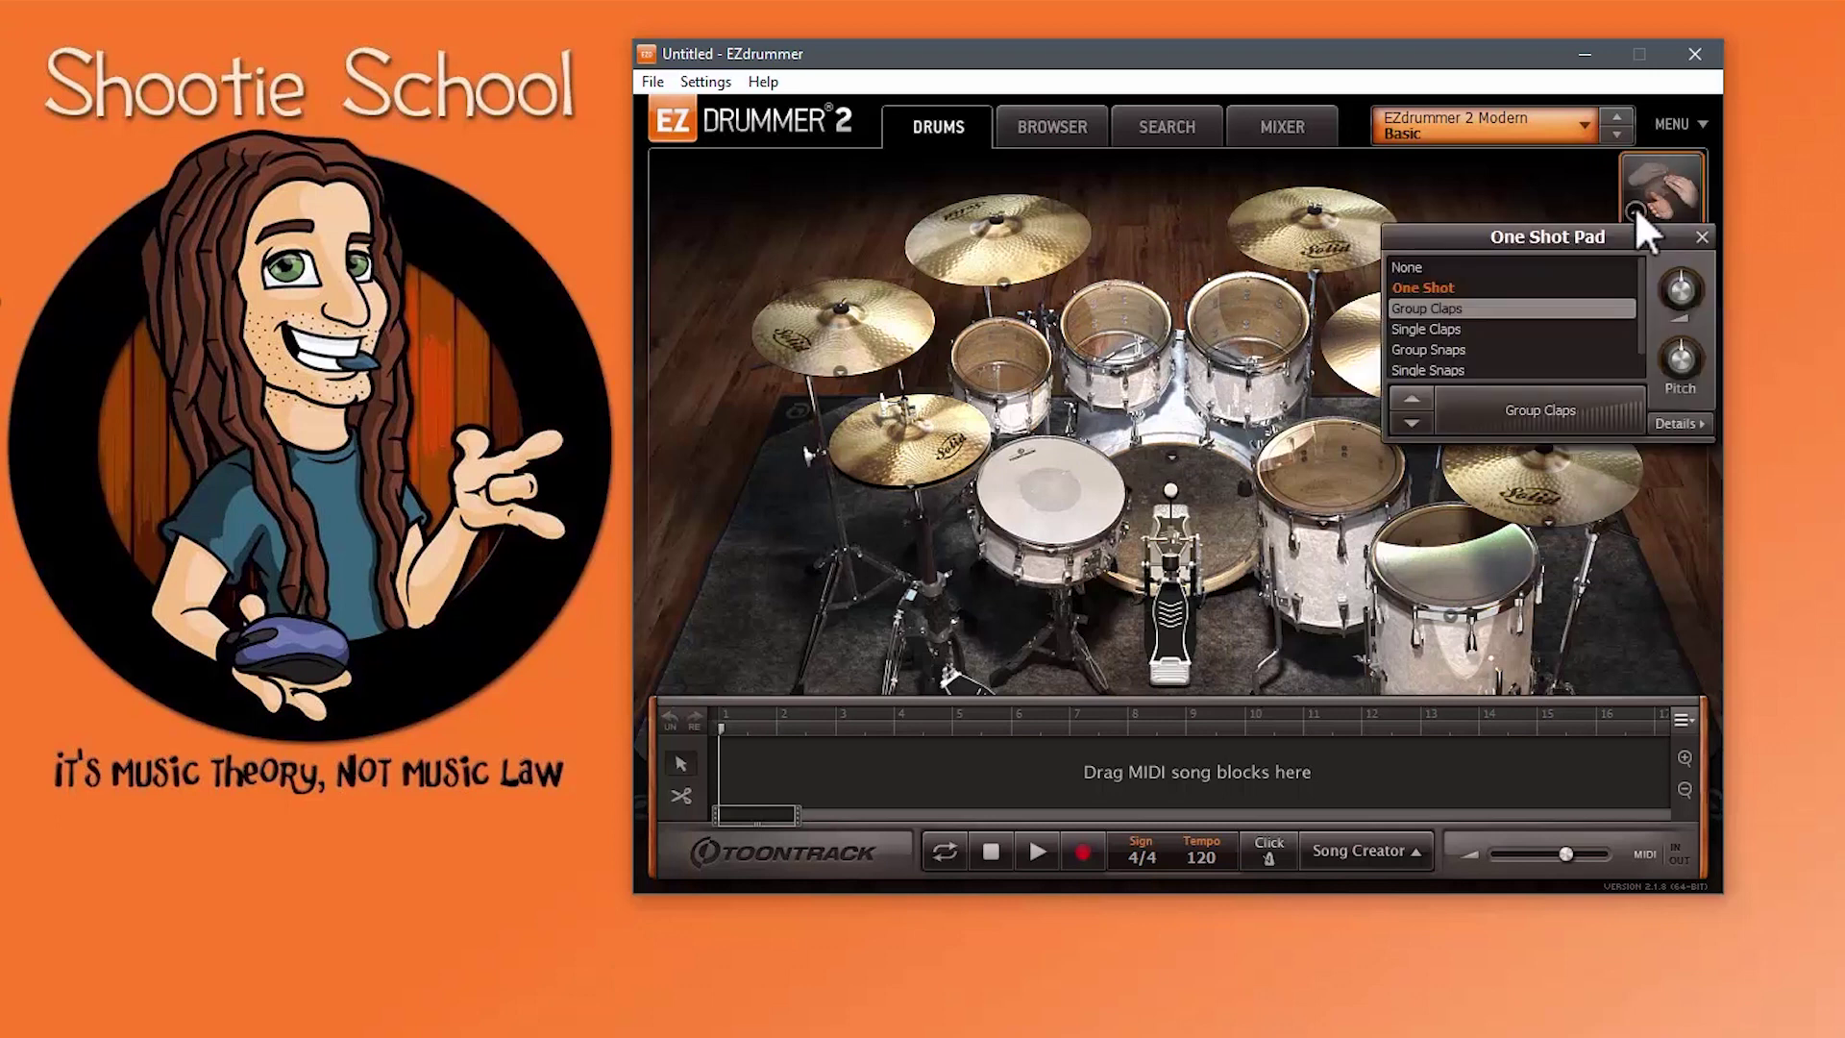
pyautogui.click(1421, 365)
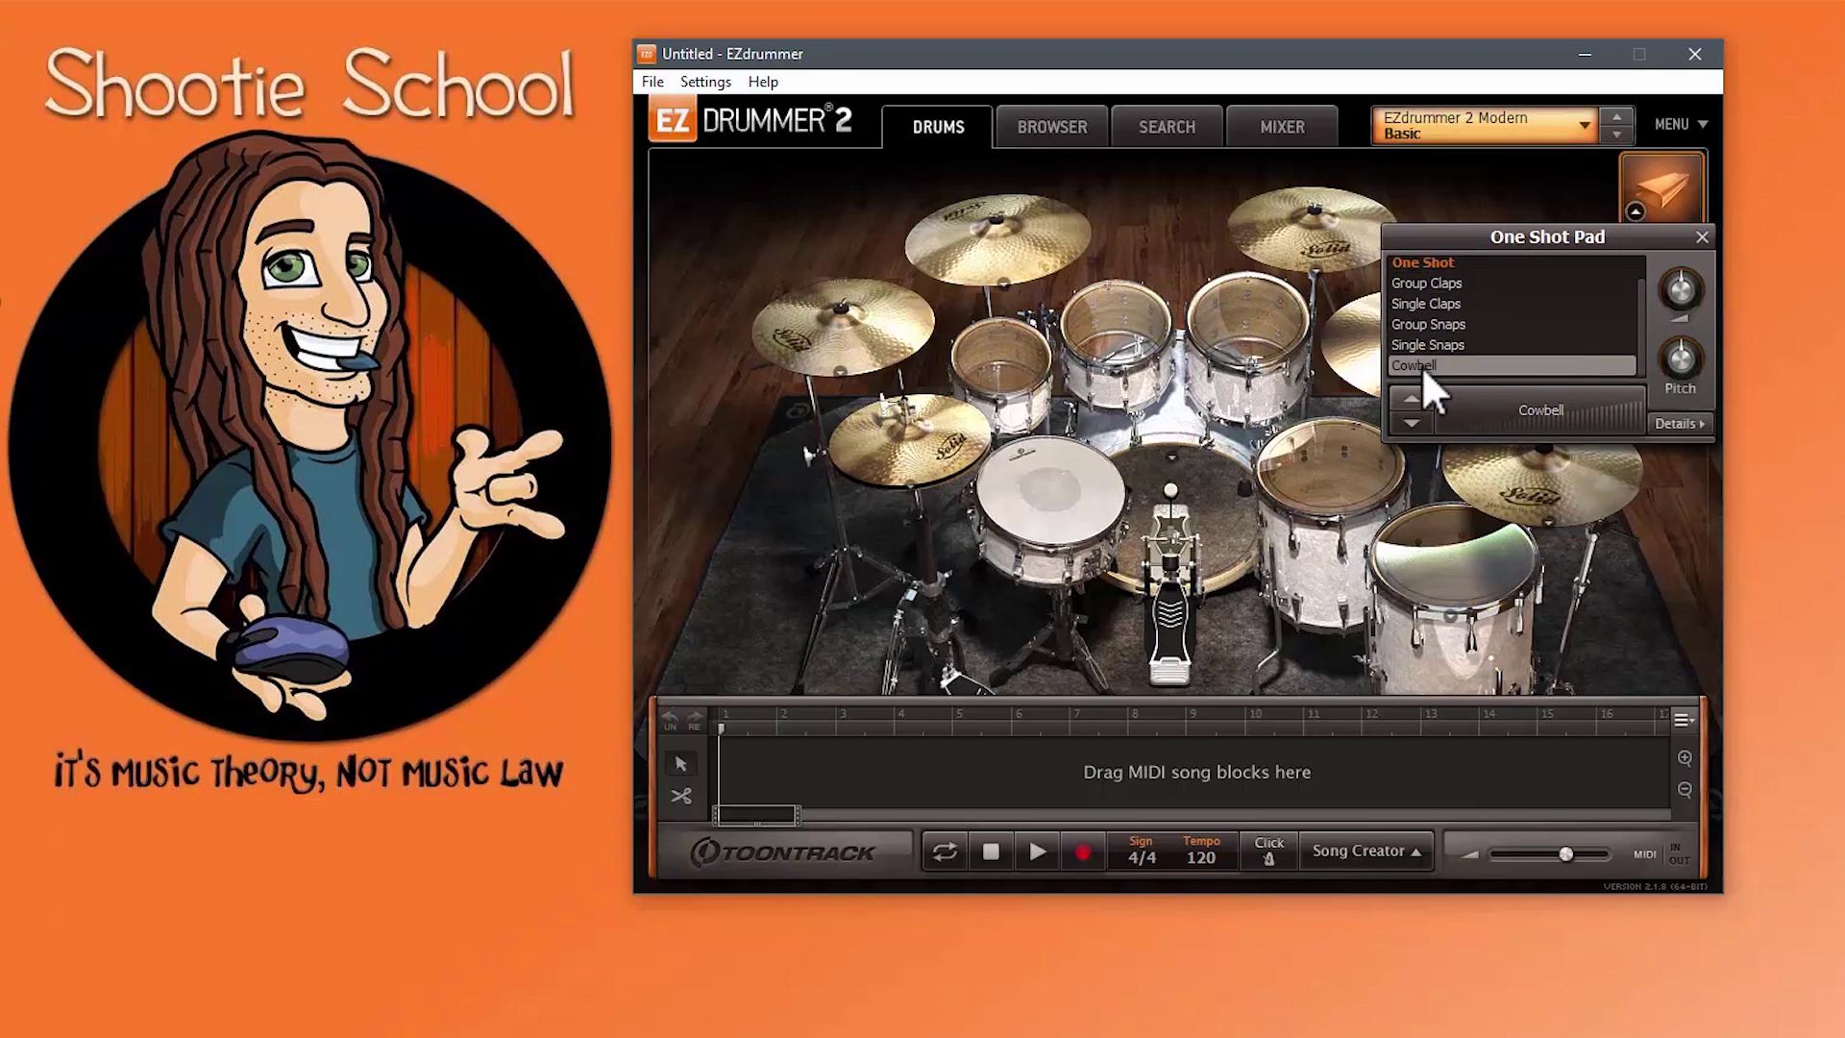
pyautogui.click(1701, 236)
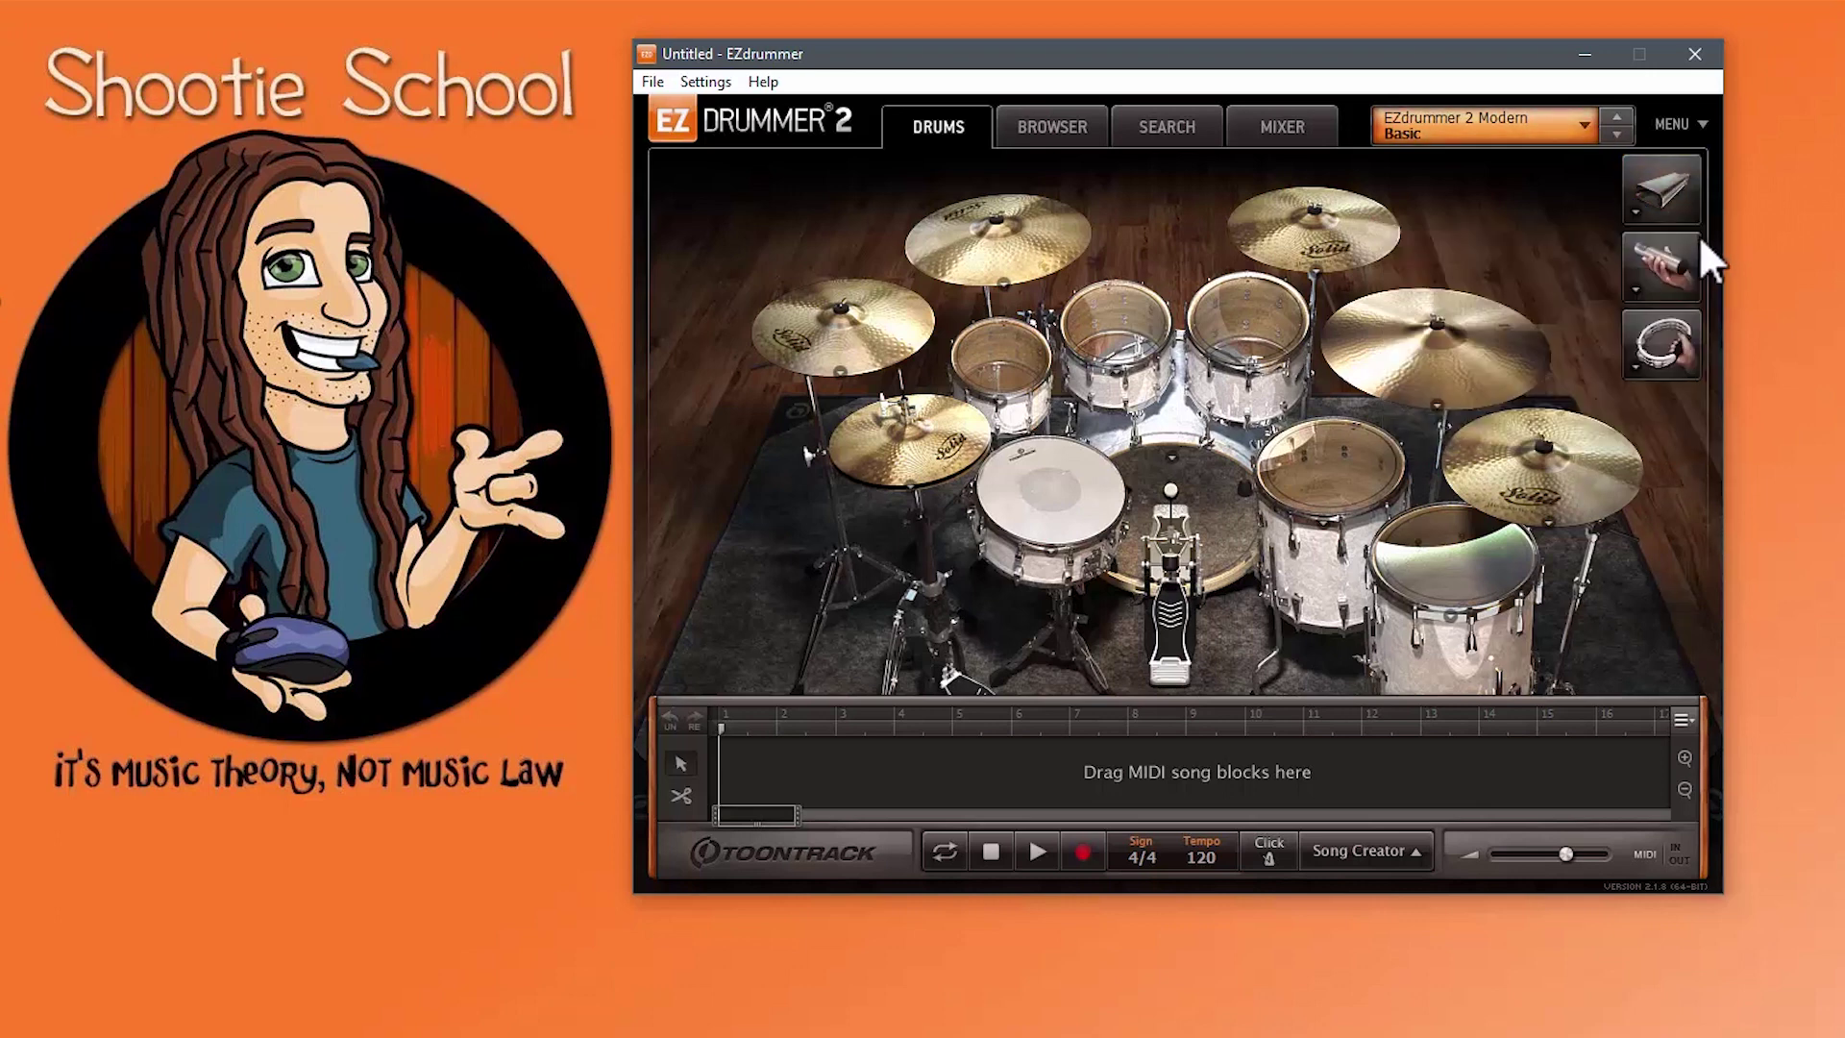
pyautogui.click(1636, 287)
pyautogui.click(1433, 428)
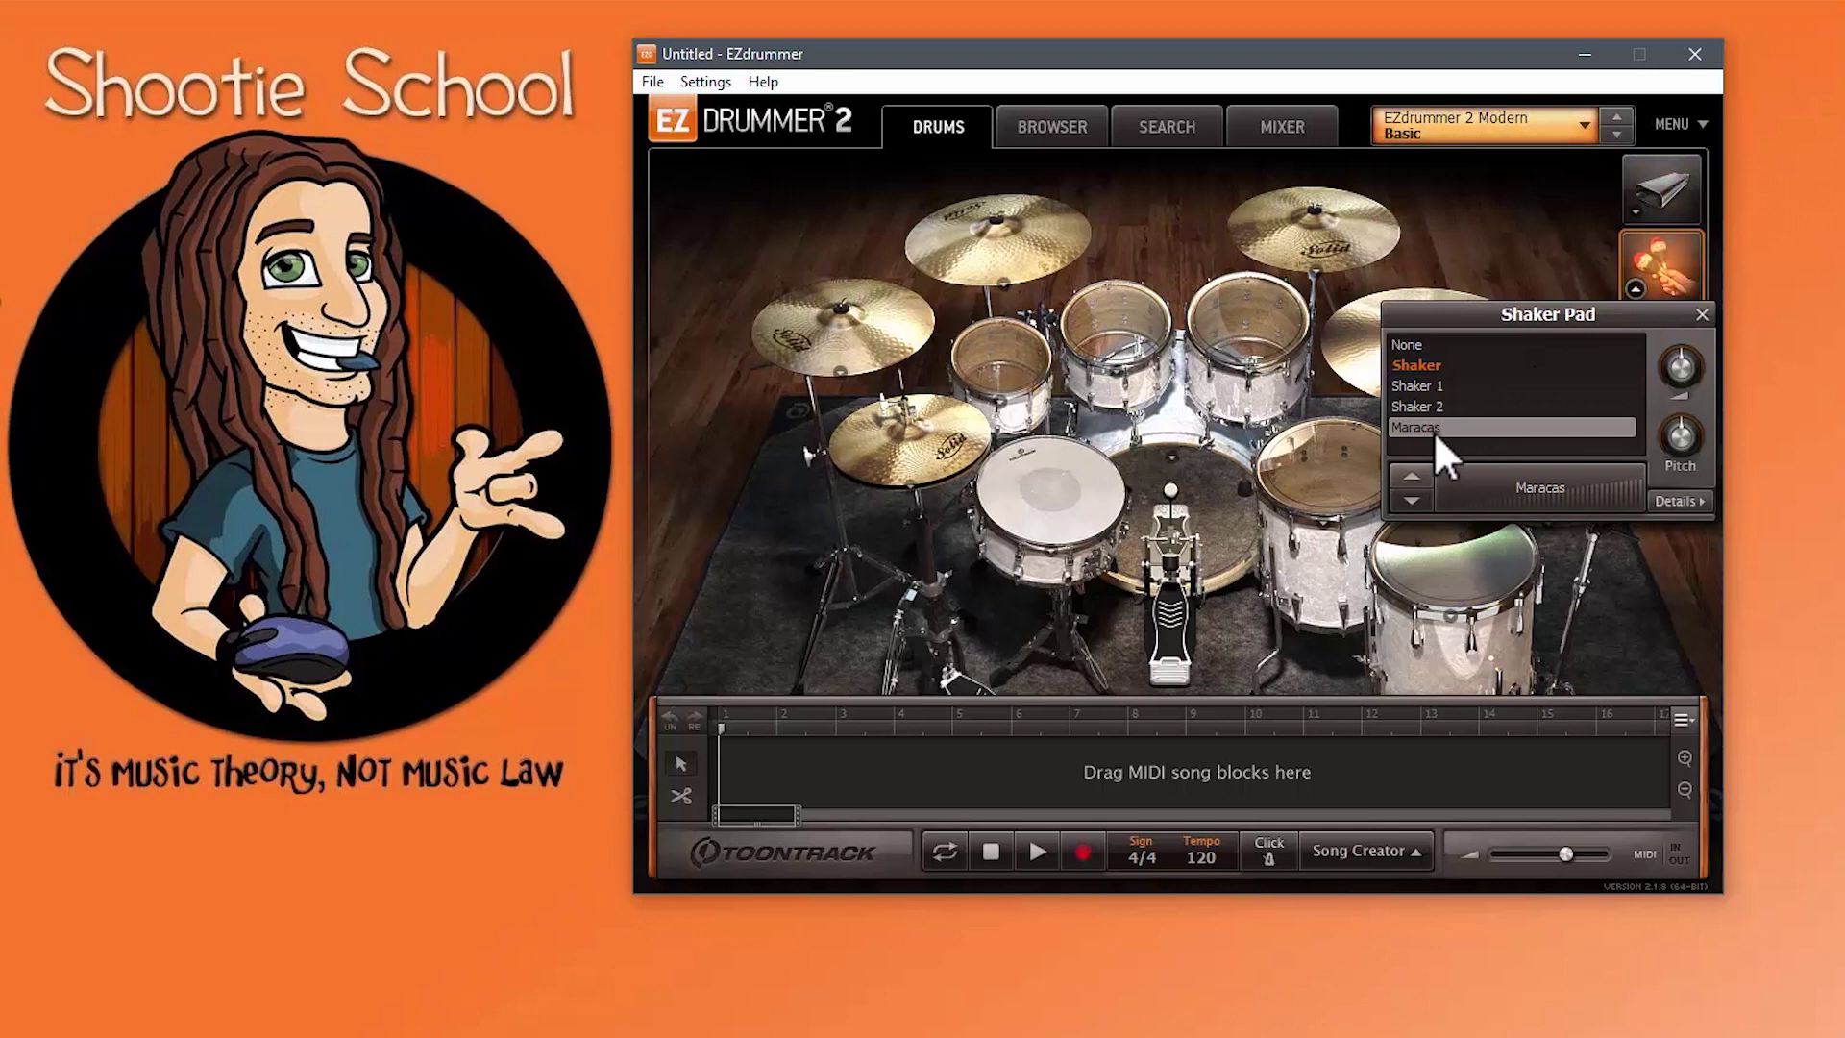
pyautogui.click(1701, 315)
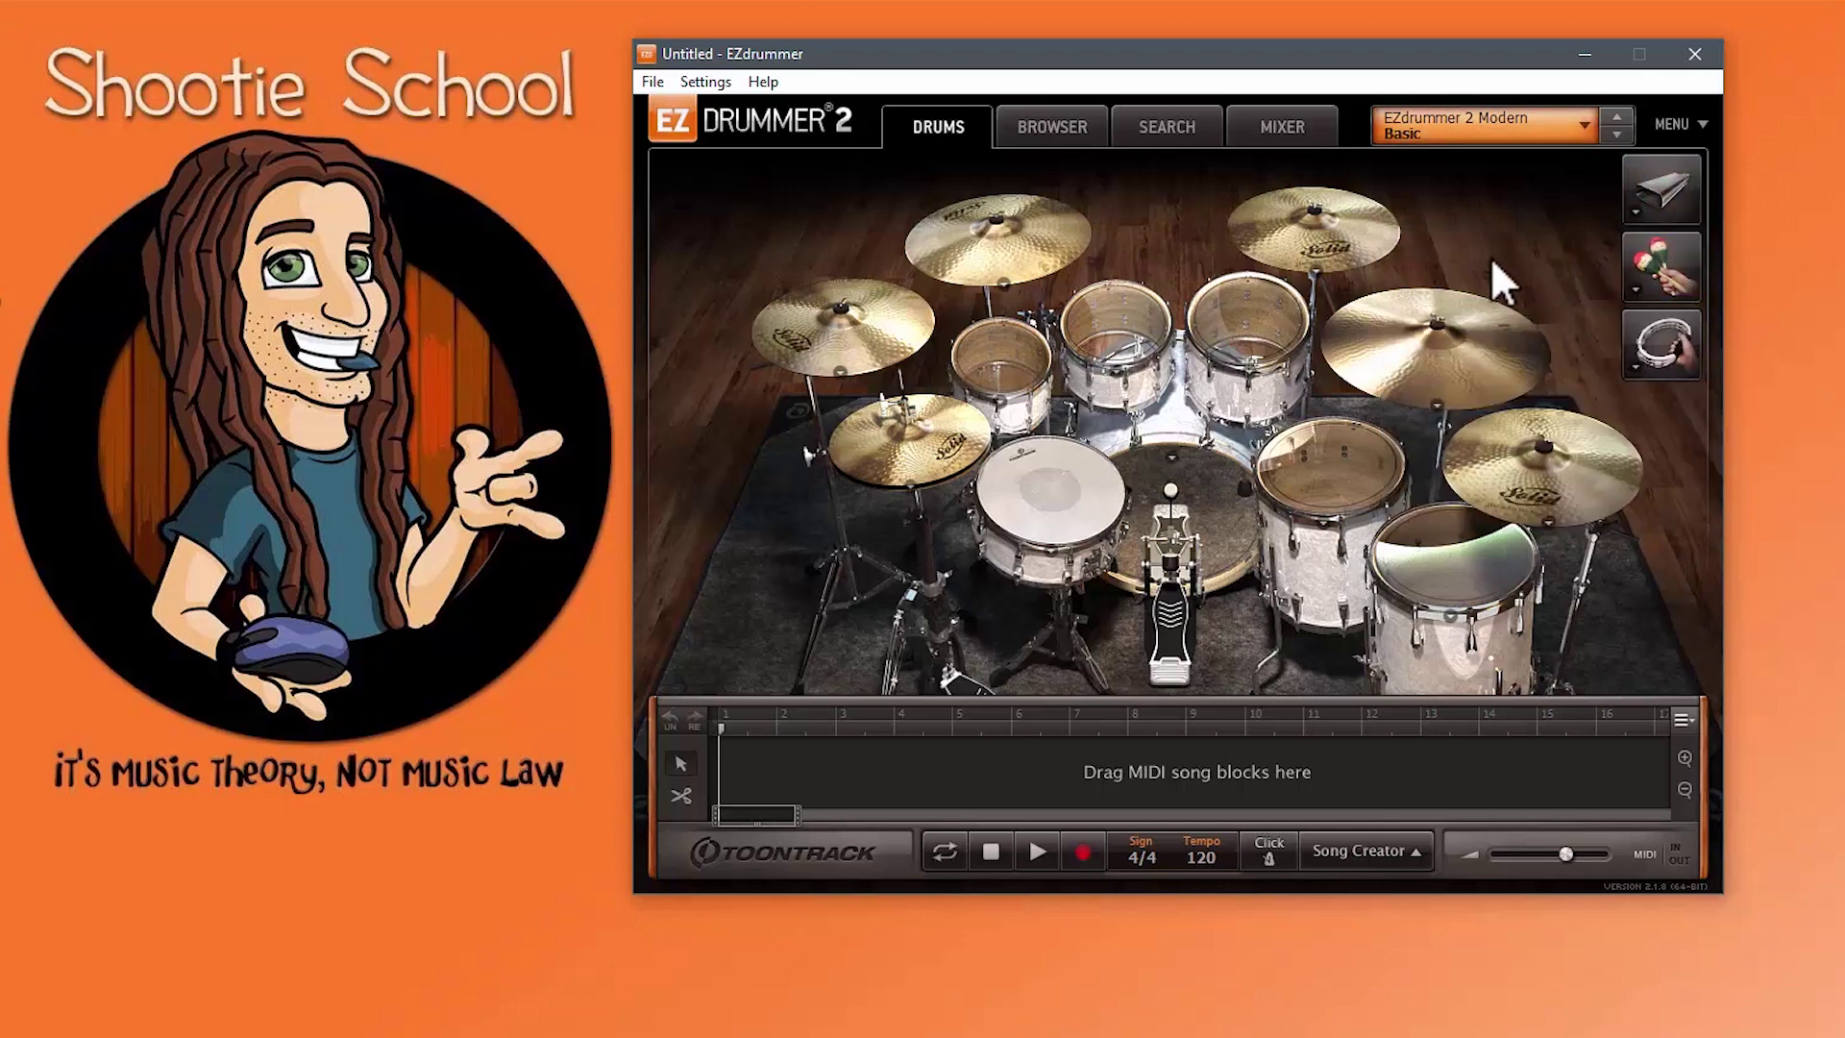
# Step: Try the level control of Racktom 3, and raise the Kick channel in the mixer to 12.0
pyautogui.click(1249, 345)
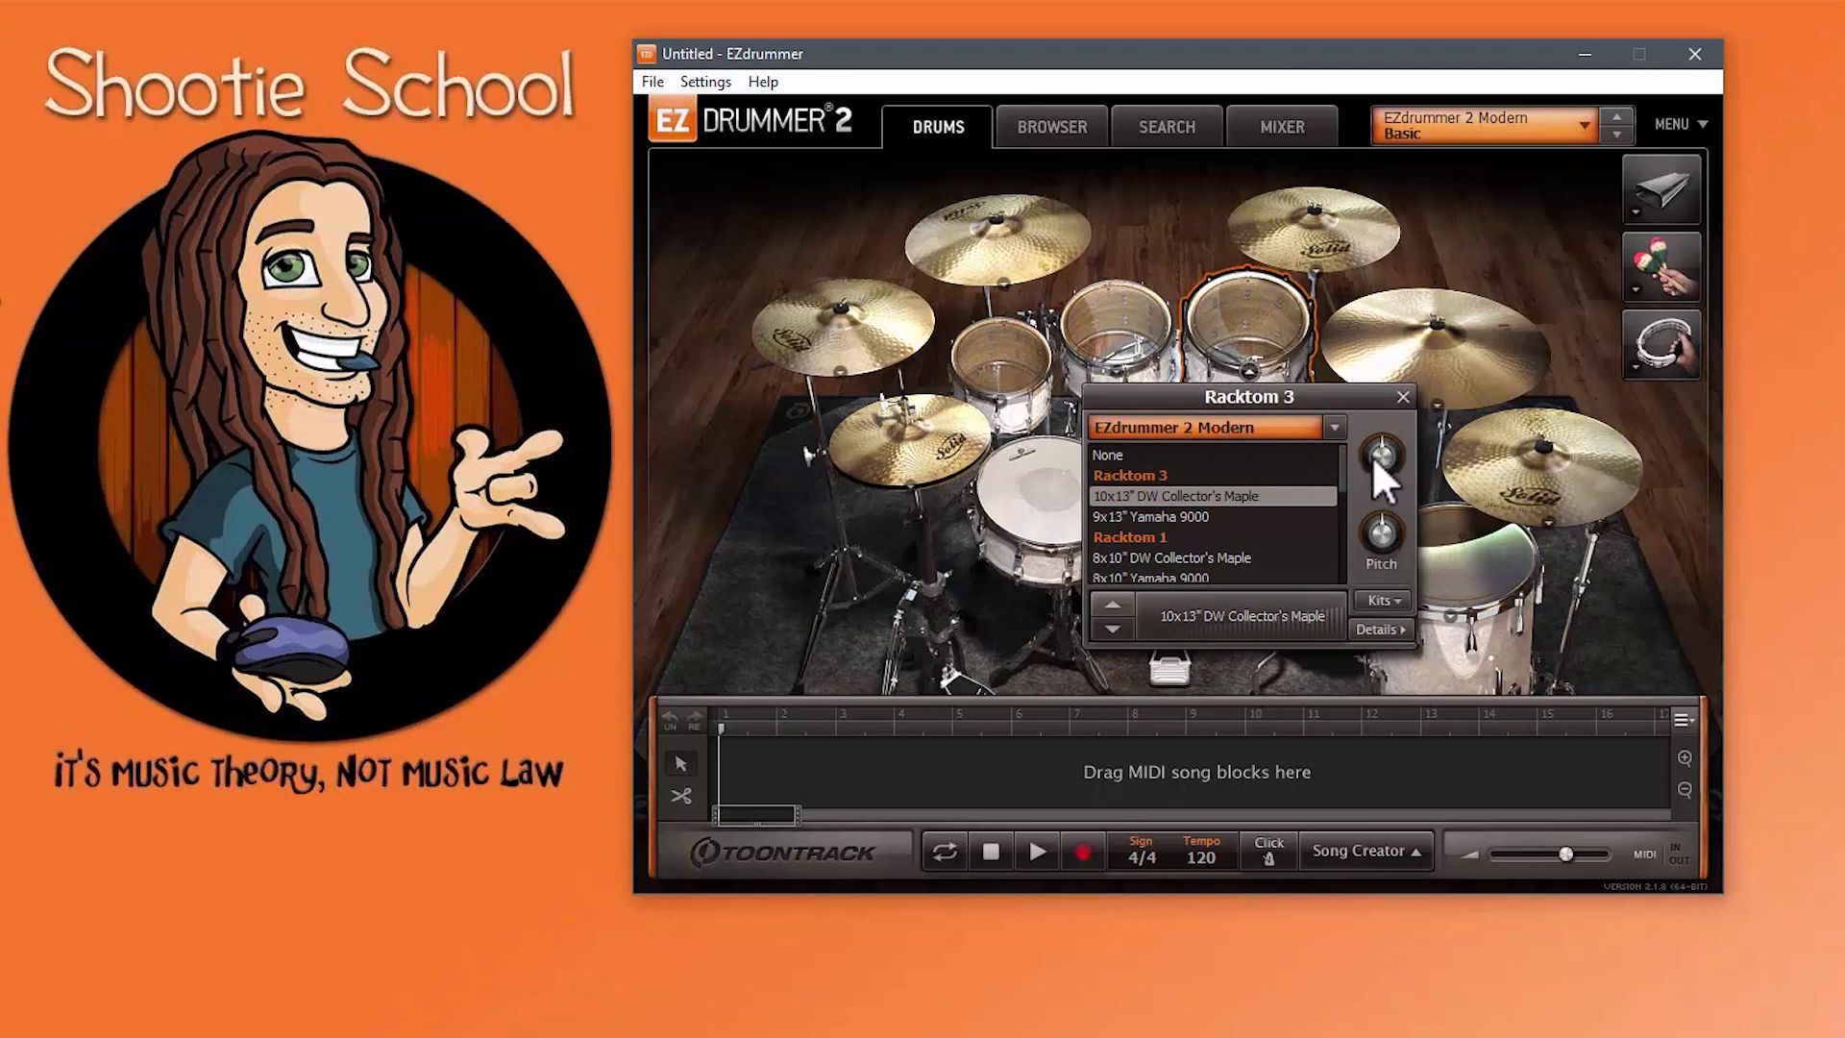
pyautogui.moveTo(1377, 453)
pyautogui.mouseDown()
pyautogui.moveTo(1375, 471)
pyautogui.moveTo(1380, 452)
pyautogui.mouseUp()
pyautogui.click(1289, 123)
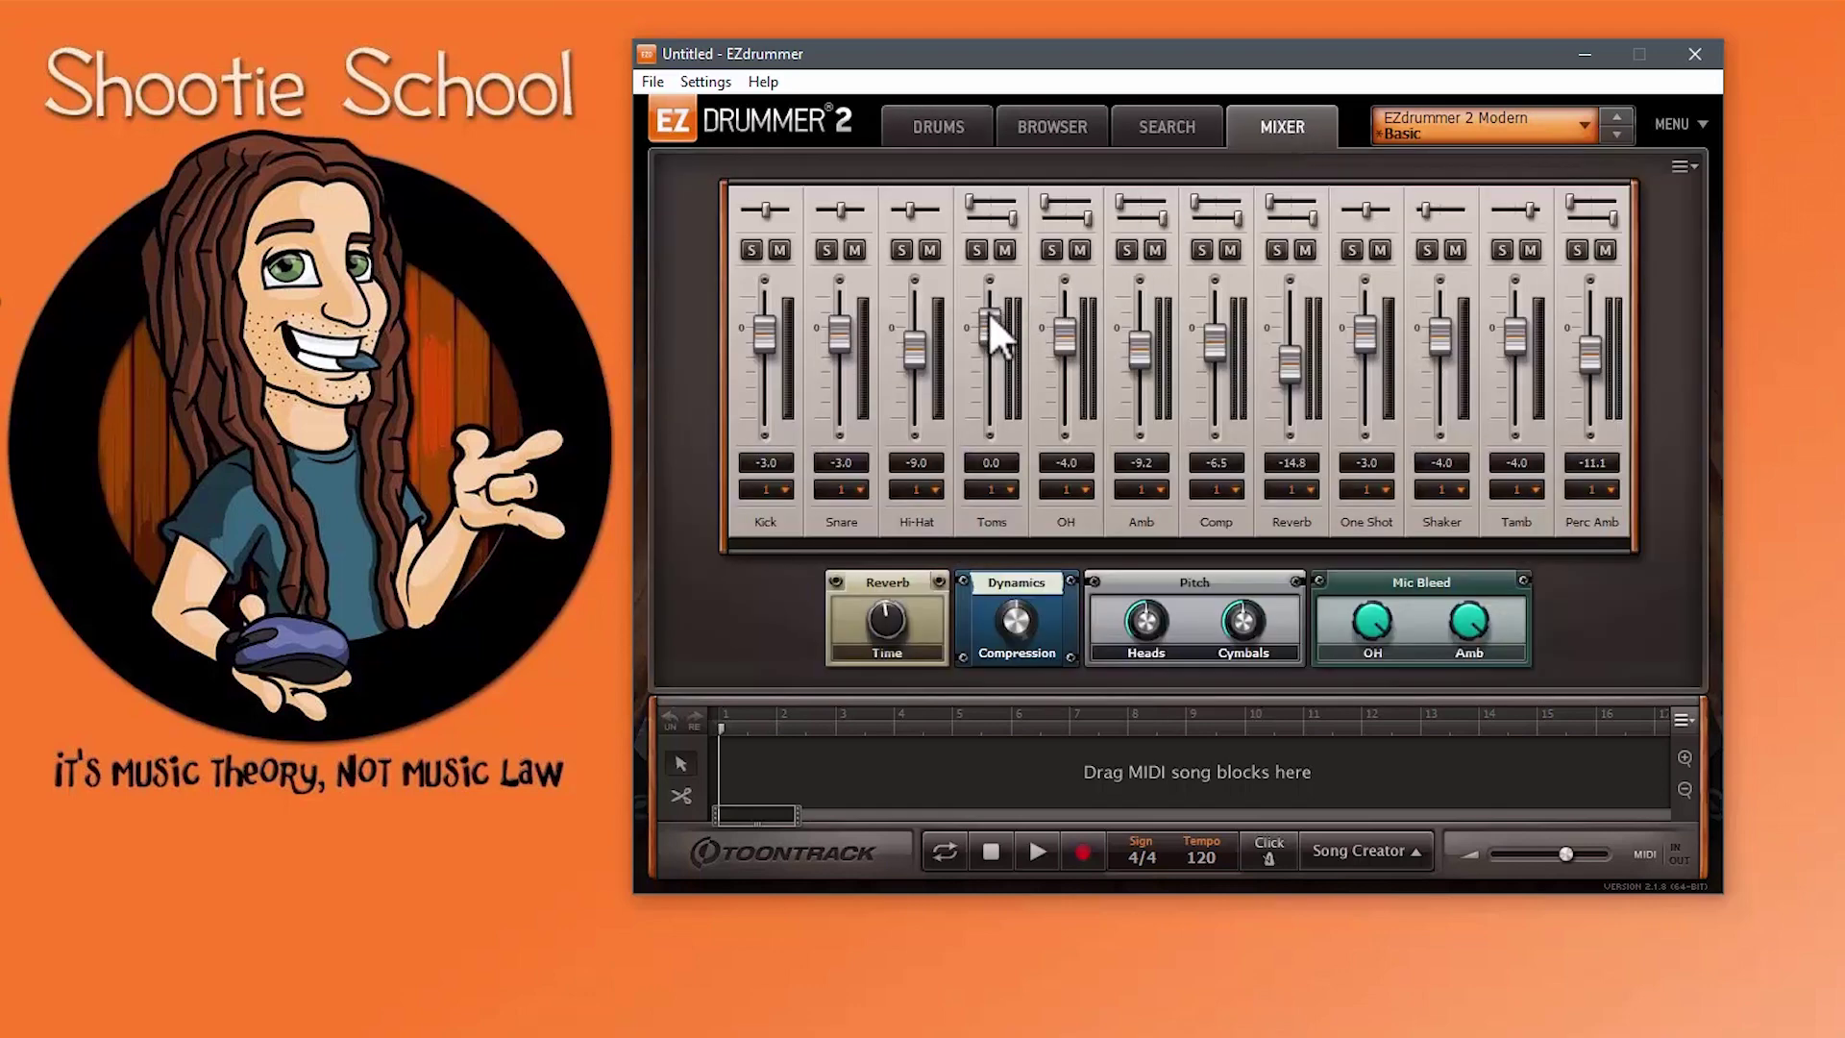
pyautogui.moveTo(773, 338); pyautogui.dragTo(758, 218)
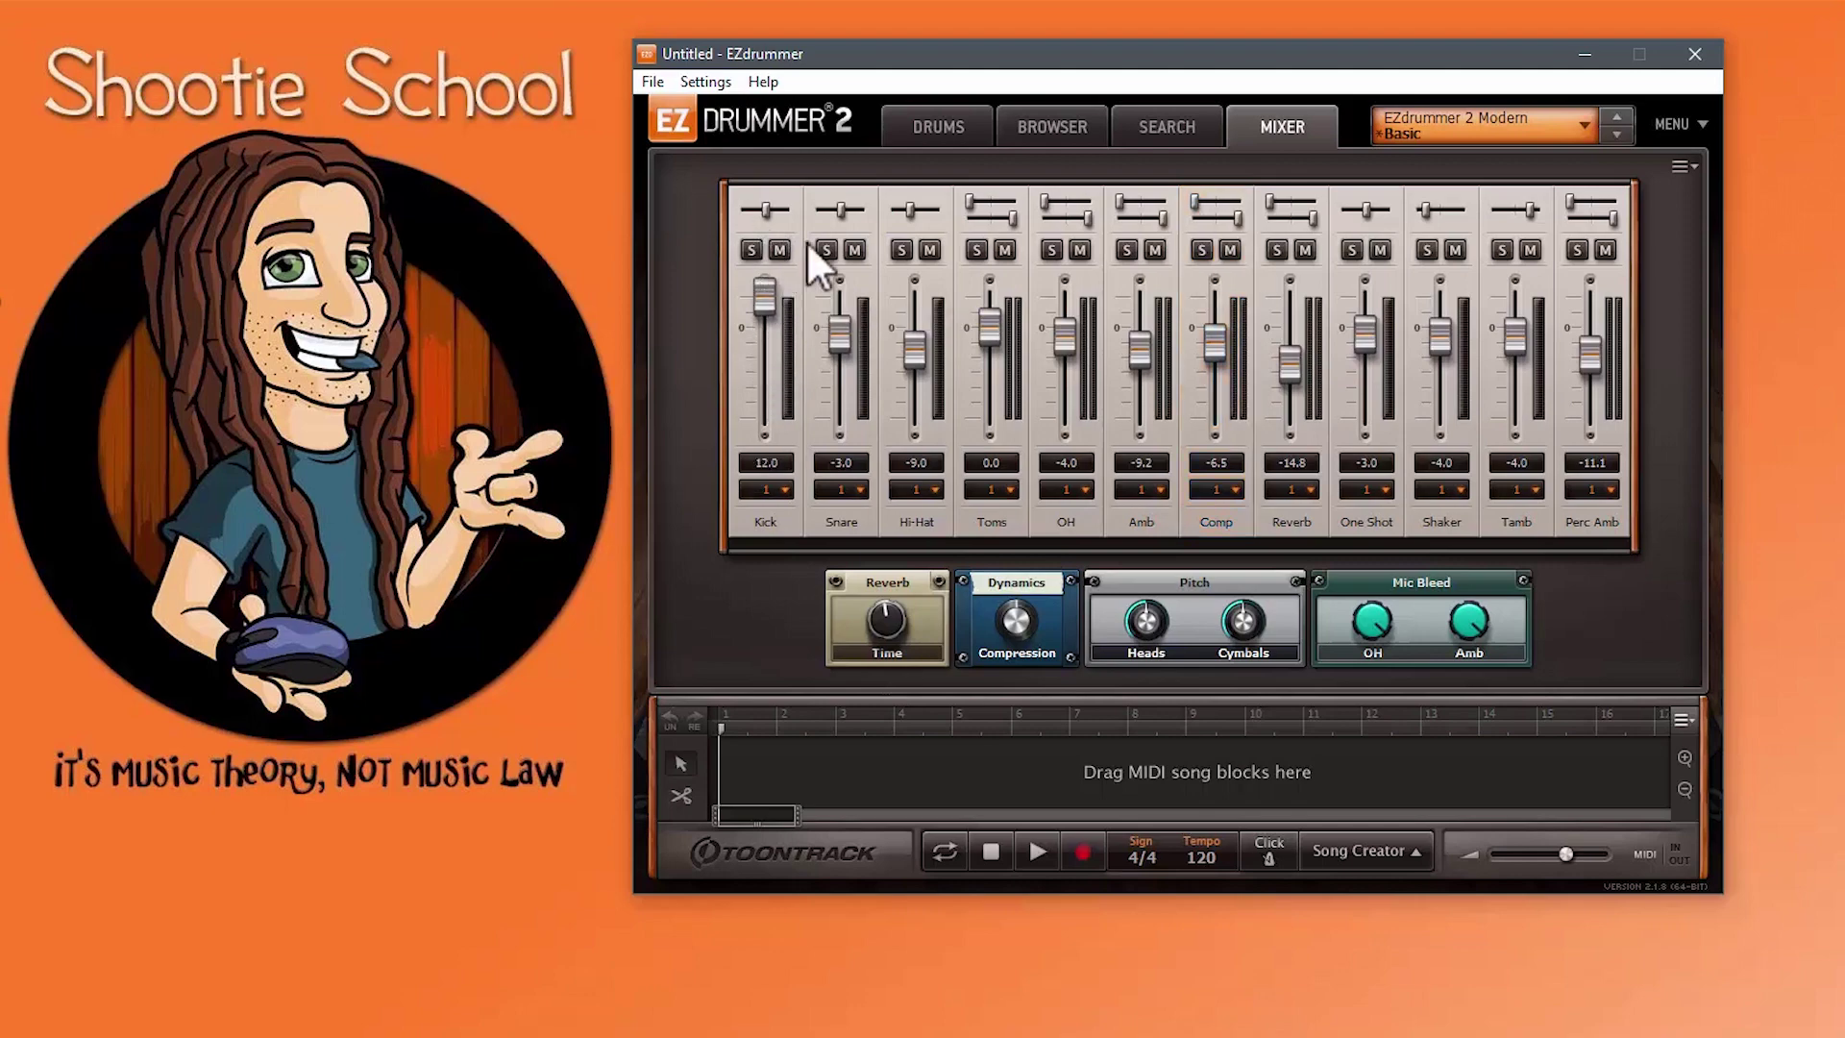
# Step: Turn up the kick drum's own level in the drum kit view and return to the mixer
pyautogui.click(935, 125)
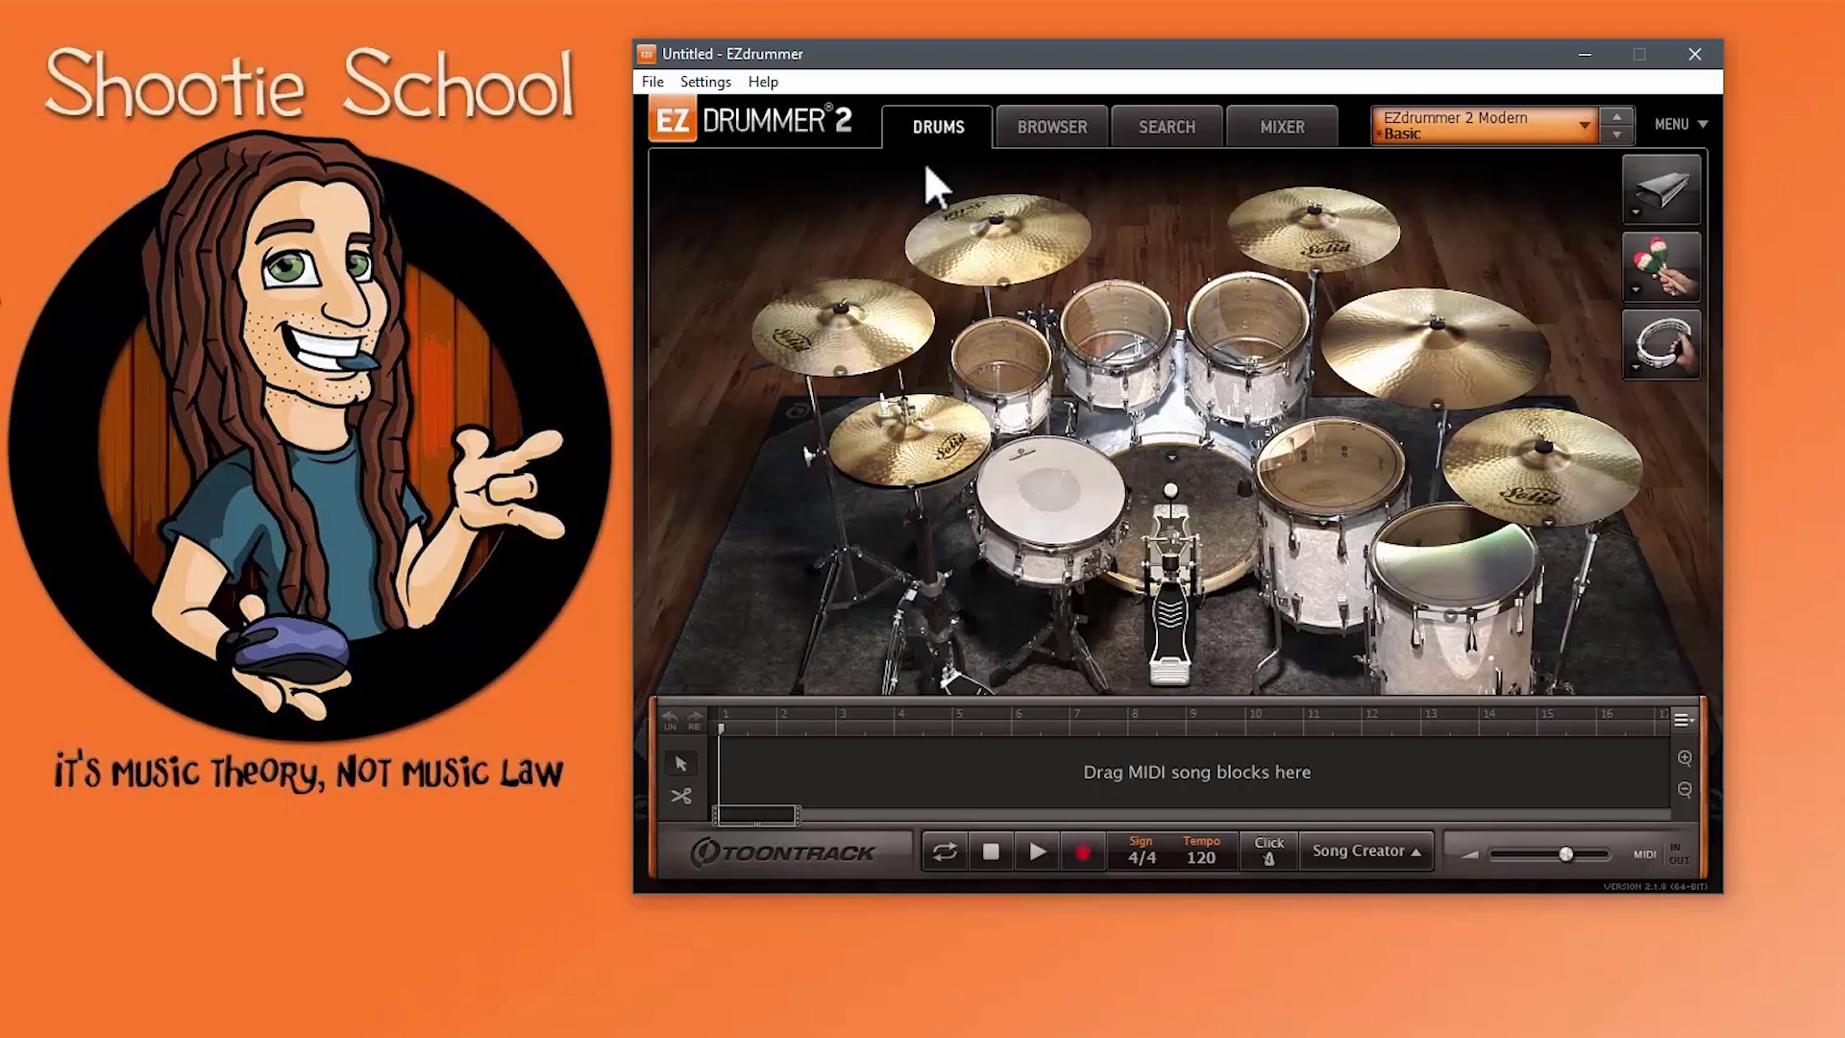
pyautogui.click(1197, 480)
pyautogui.moveTo(1318, 640)
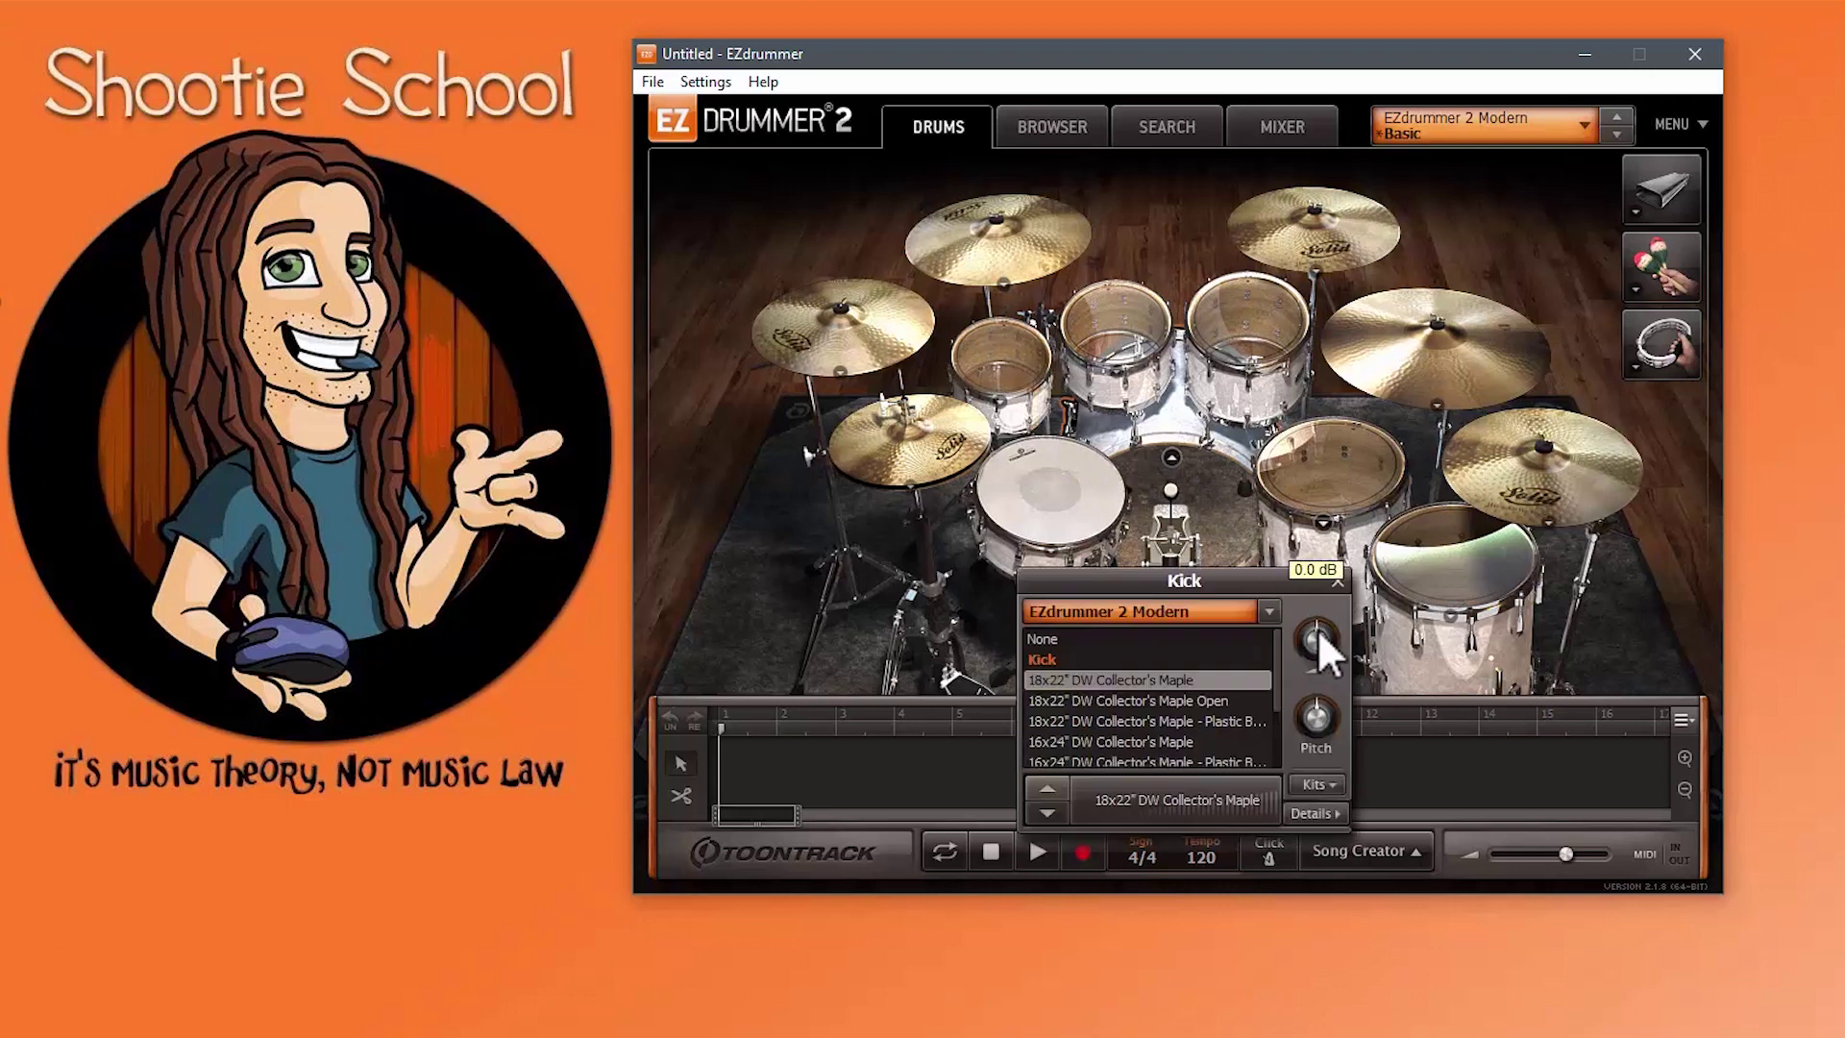
pyautogui.moveTo(1318, 640); pyautogui.dragTo(1358, 596)
pyautogui.click(1273, 135)
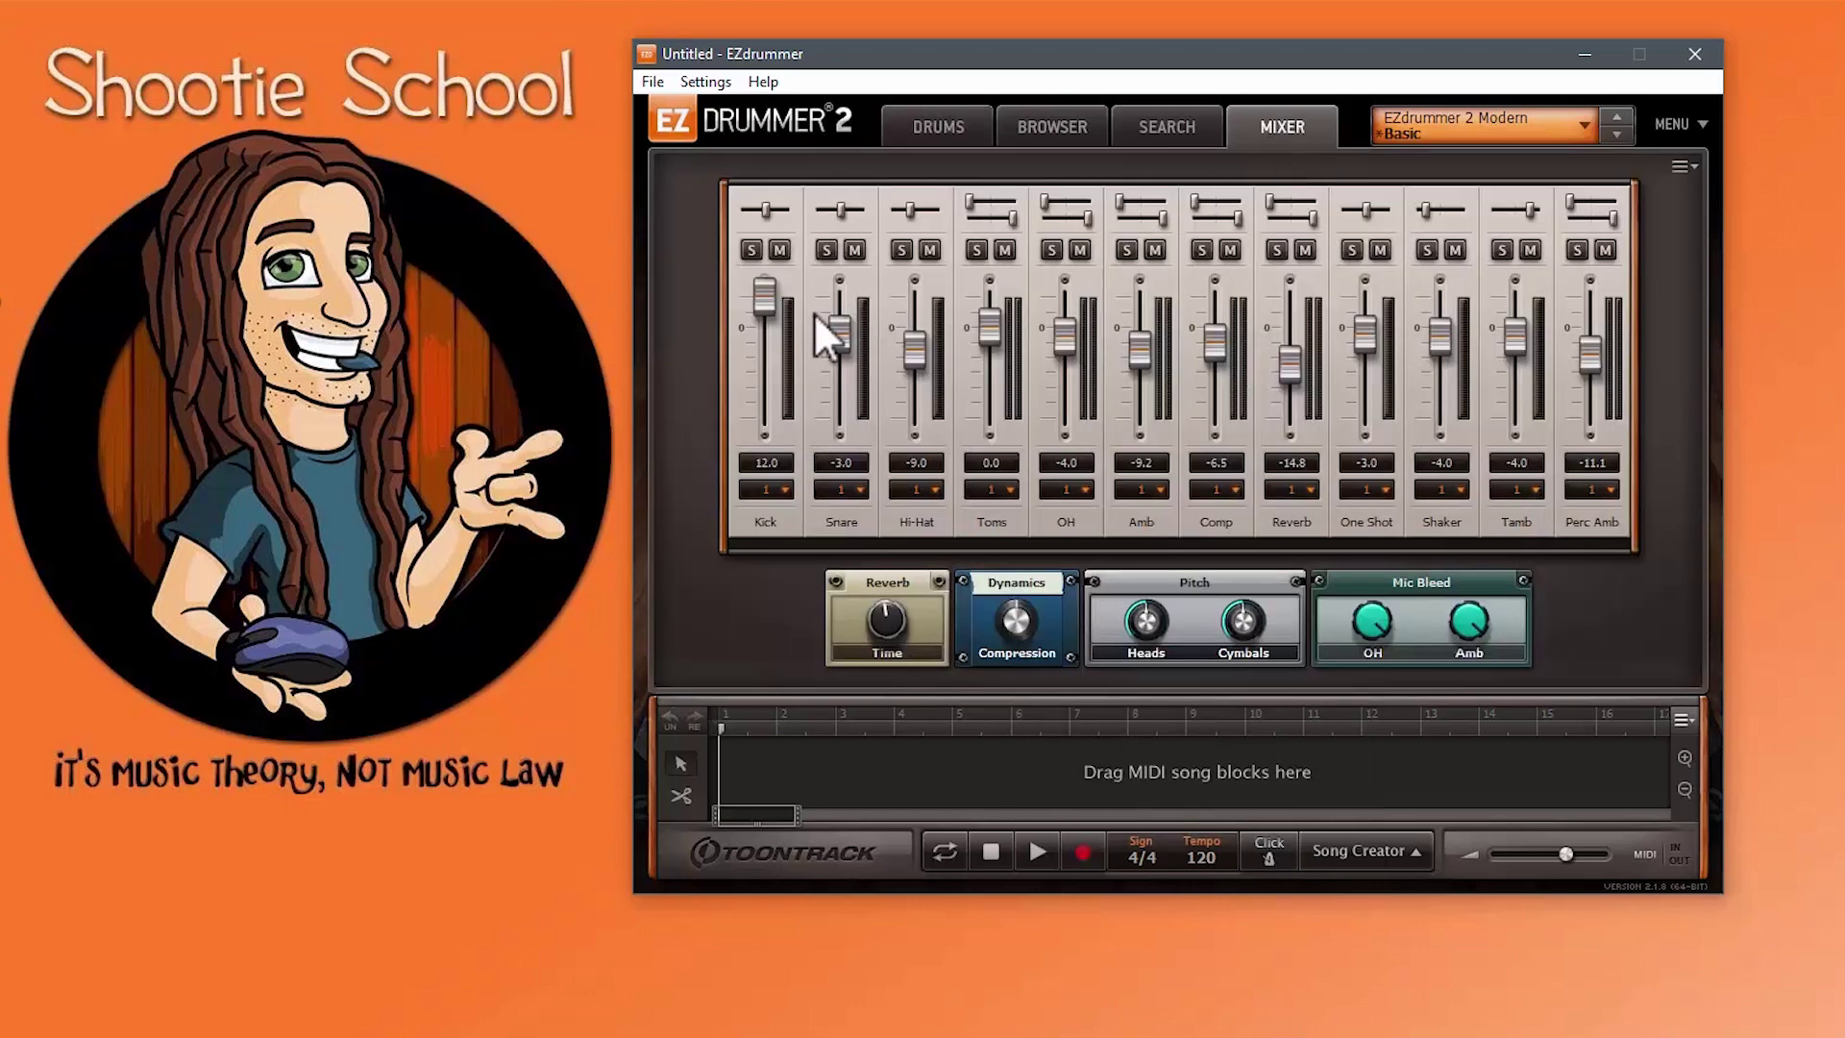
# Step: Adjust the kick drum's own level in the drum kit view, and lower the Kick channel in the mixer to 2.0
pyautogui.click(946, 132)
pyautogui.click(1204, 499)
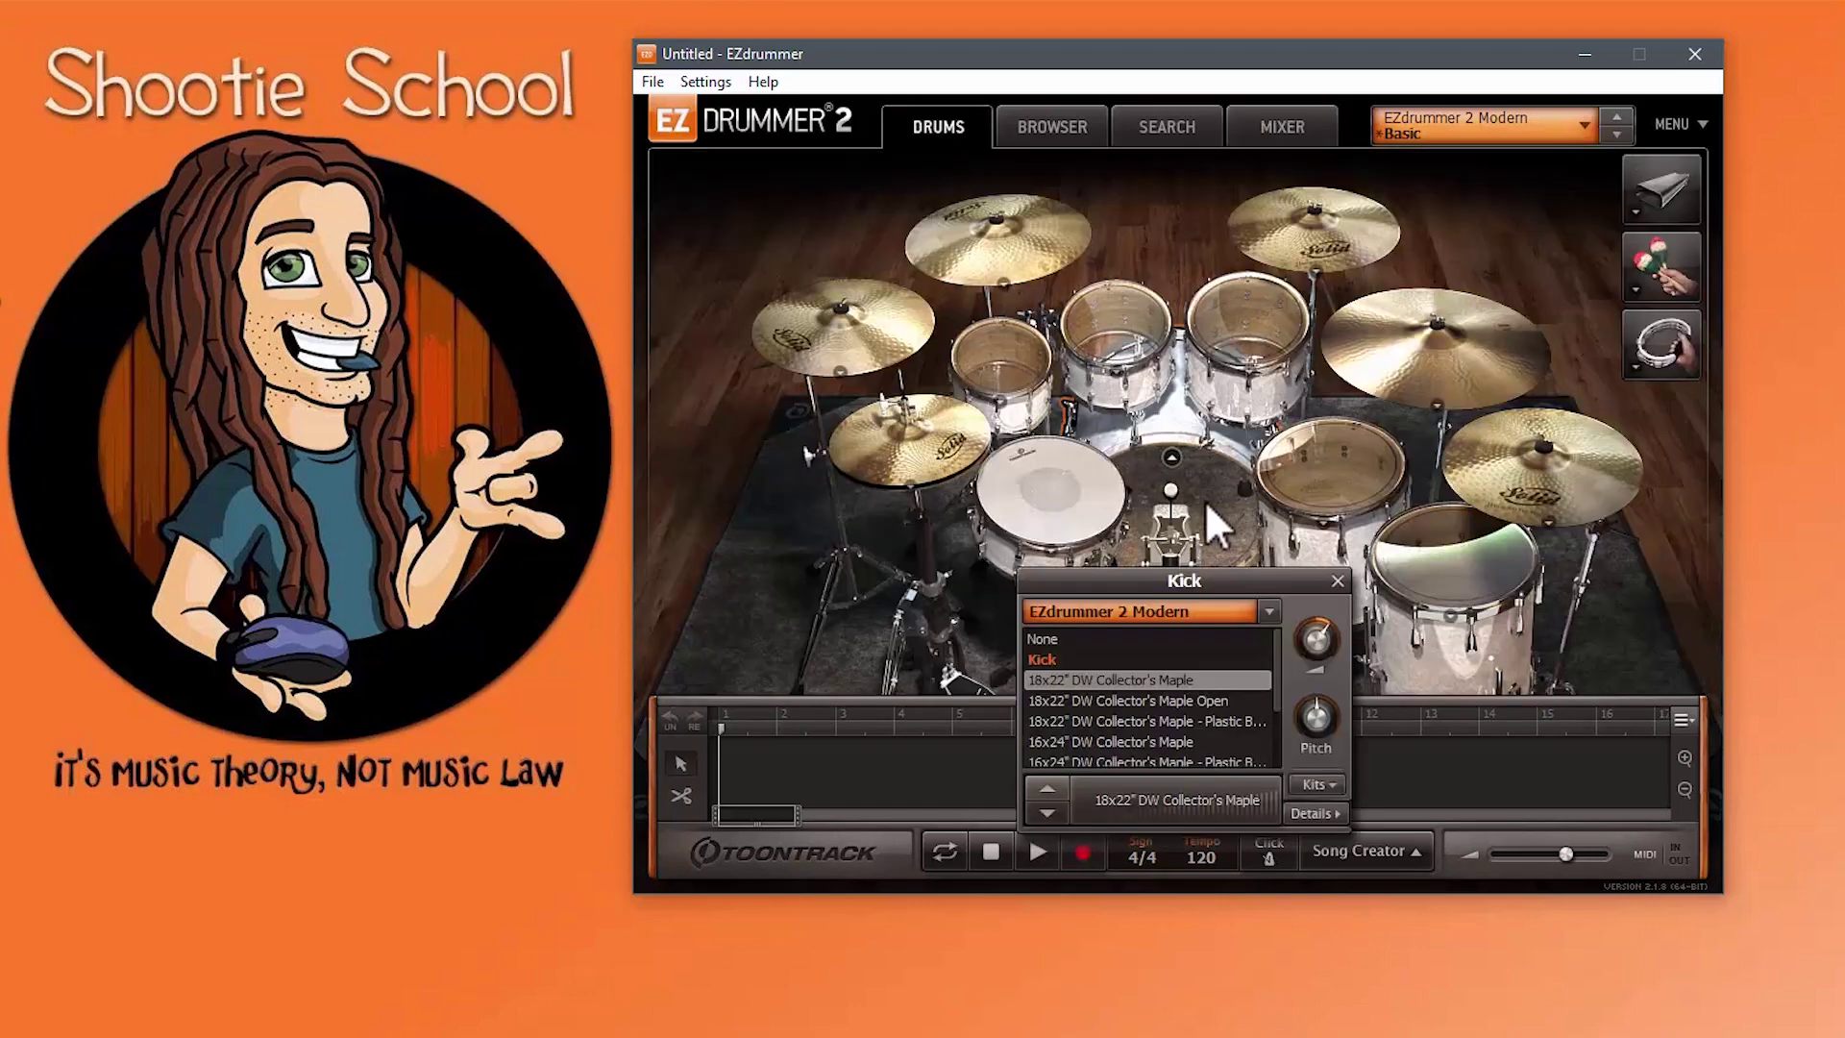
pyautogui.moveTo(1312, 638); pyautogui.dragTo(1311, 598)
pyautogui.click(1270, 127)
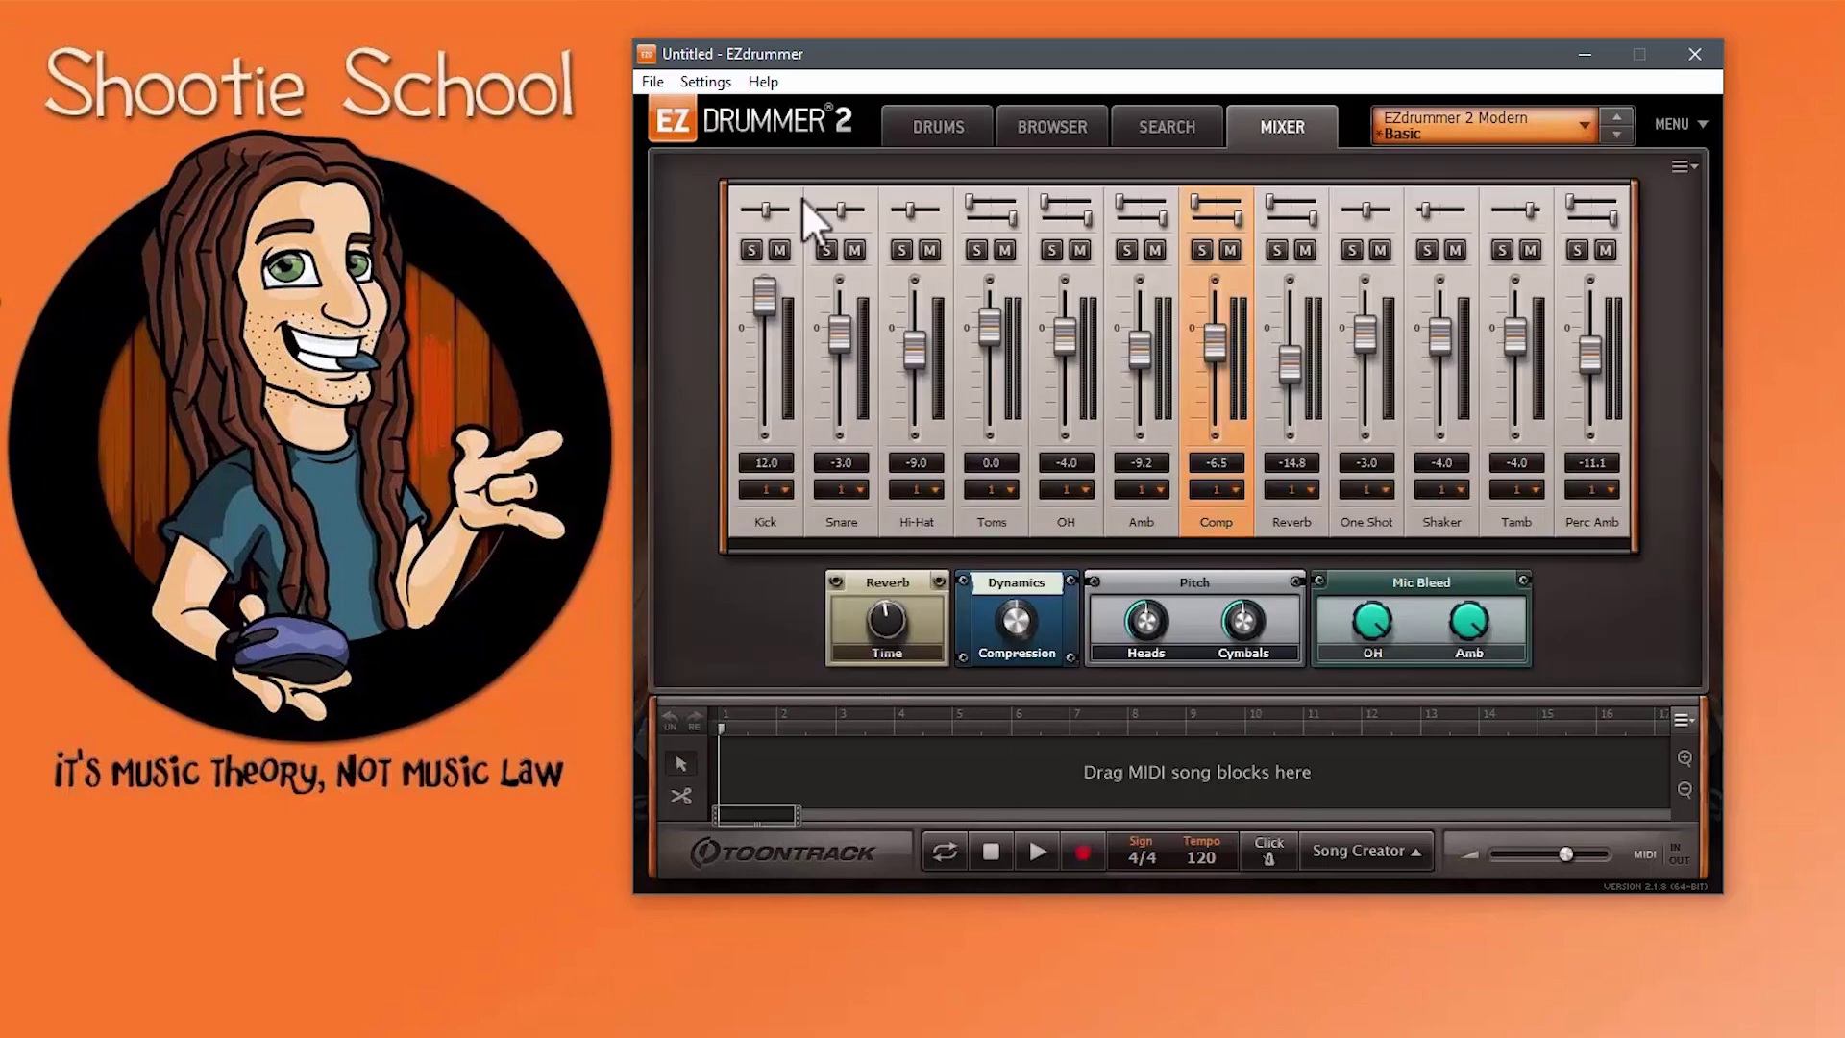
pyautogui.moveTo(769, 288); pyautogui.dragTo(769, 319)
# Step: Set the kick drum's own level in the drum kit view to about 3.6 dB and return to the mixer
pyautogui.click(956, 123)
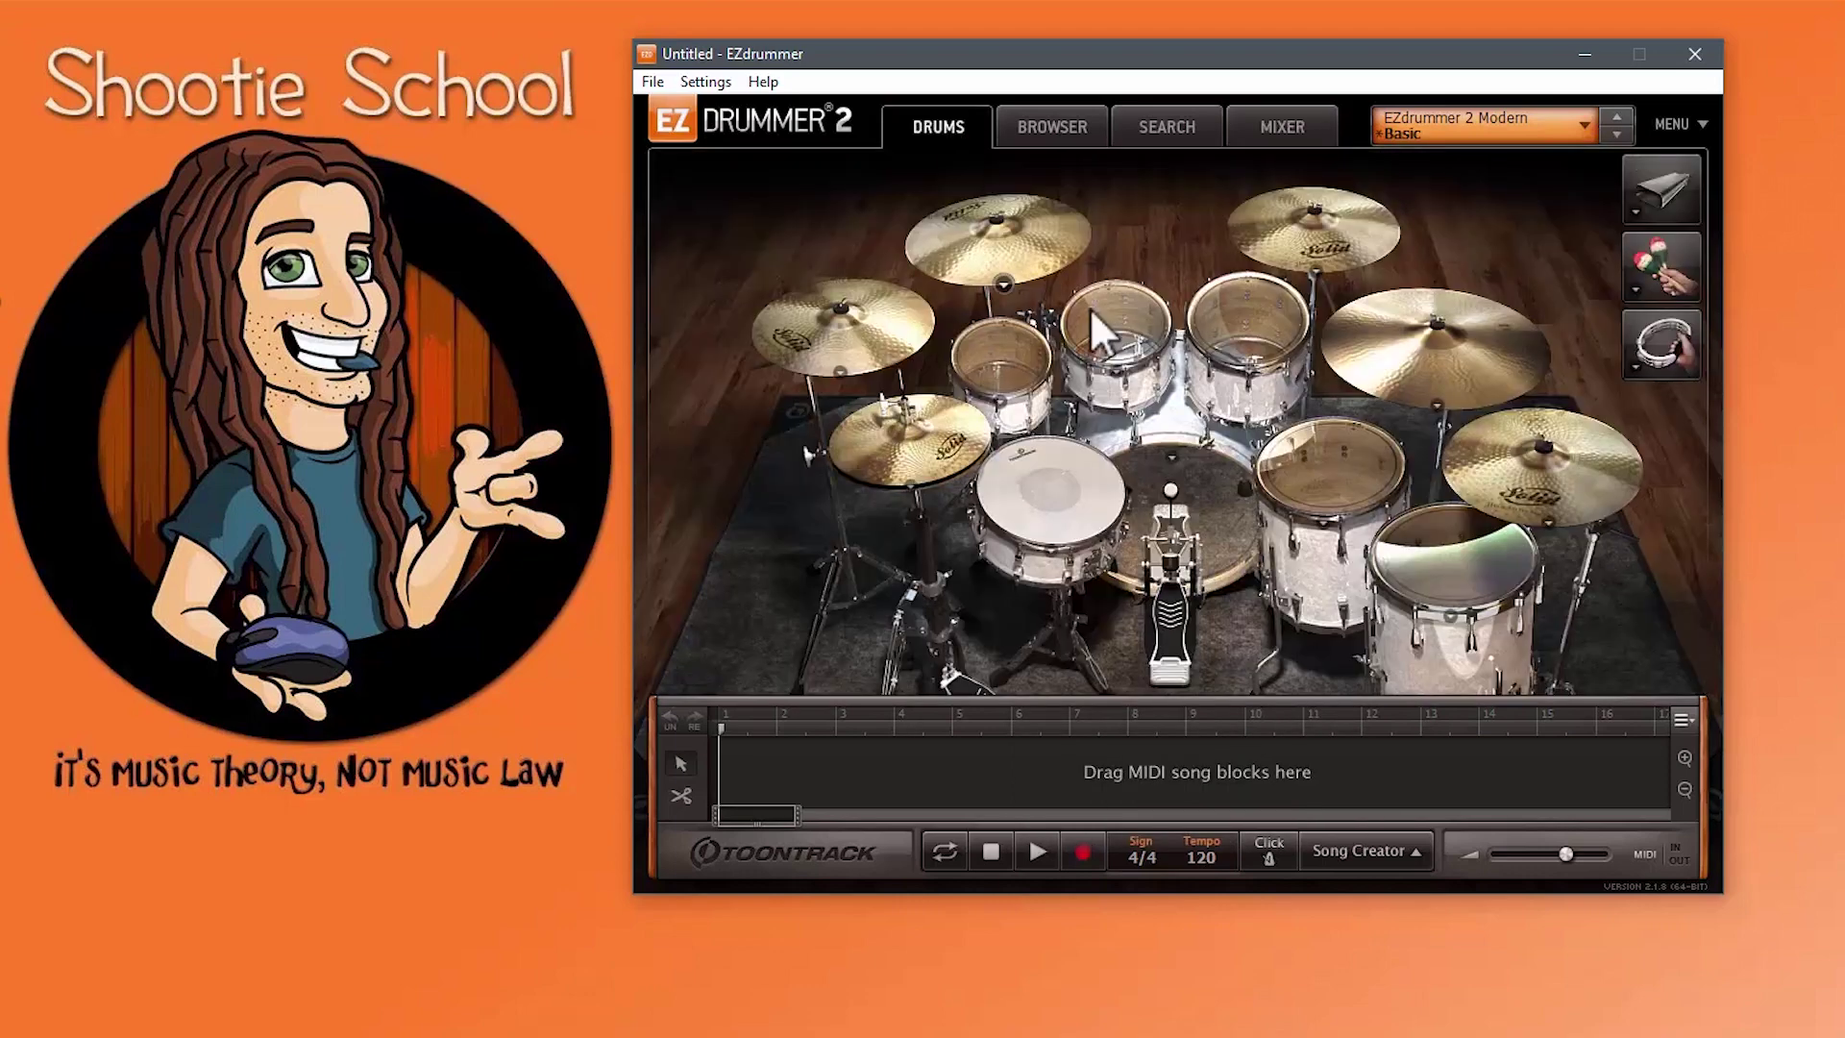
pyautogui.click(1207, 480)
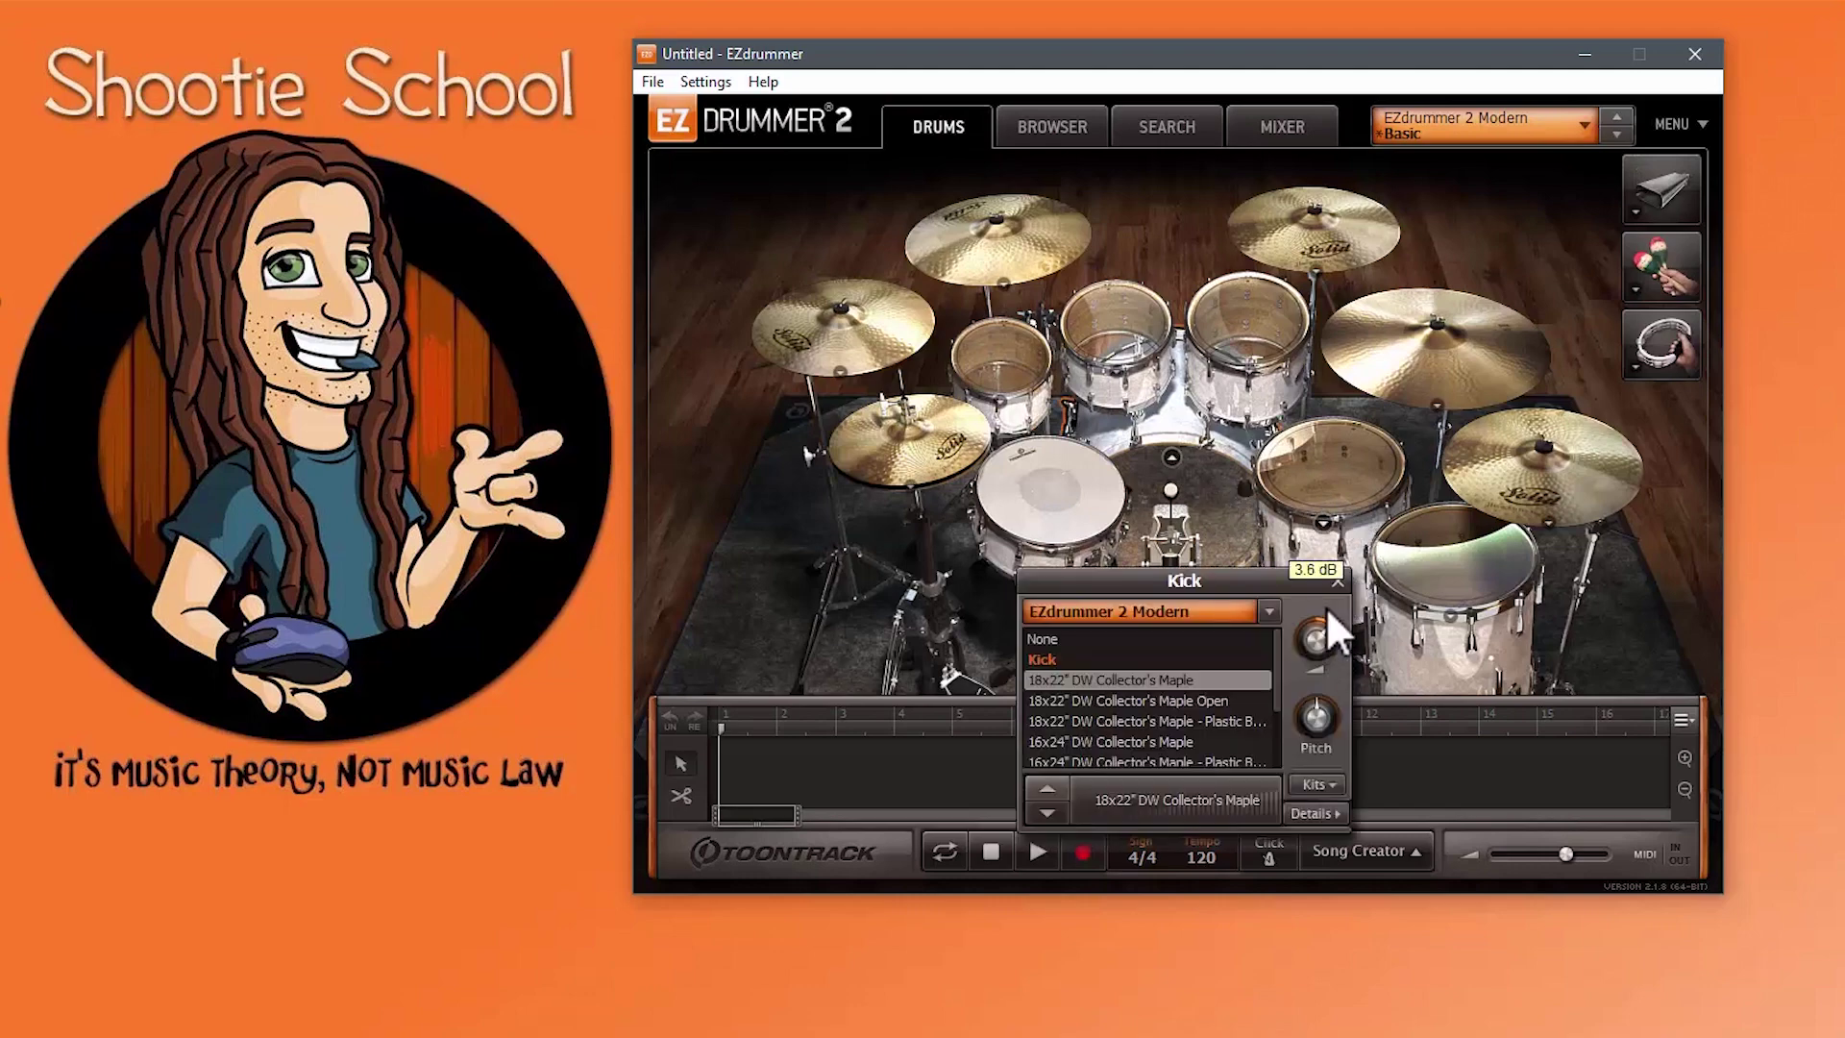
pyautogui.click(1259, 130)
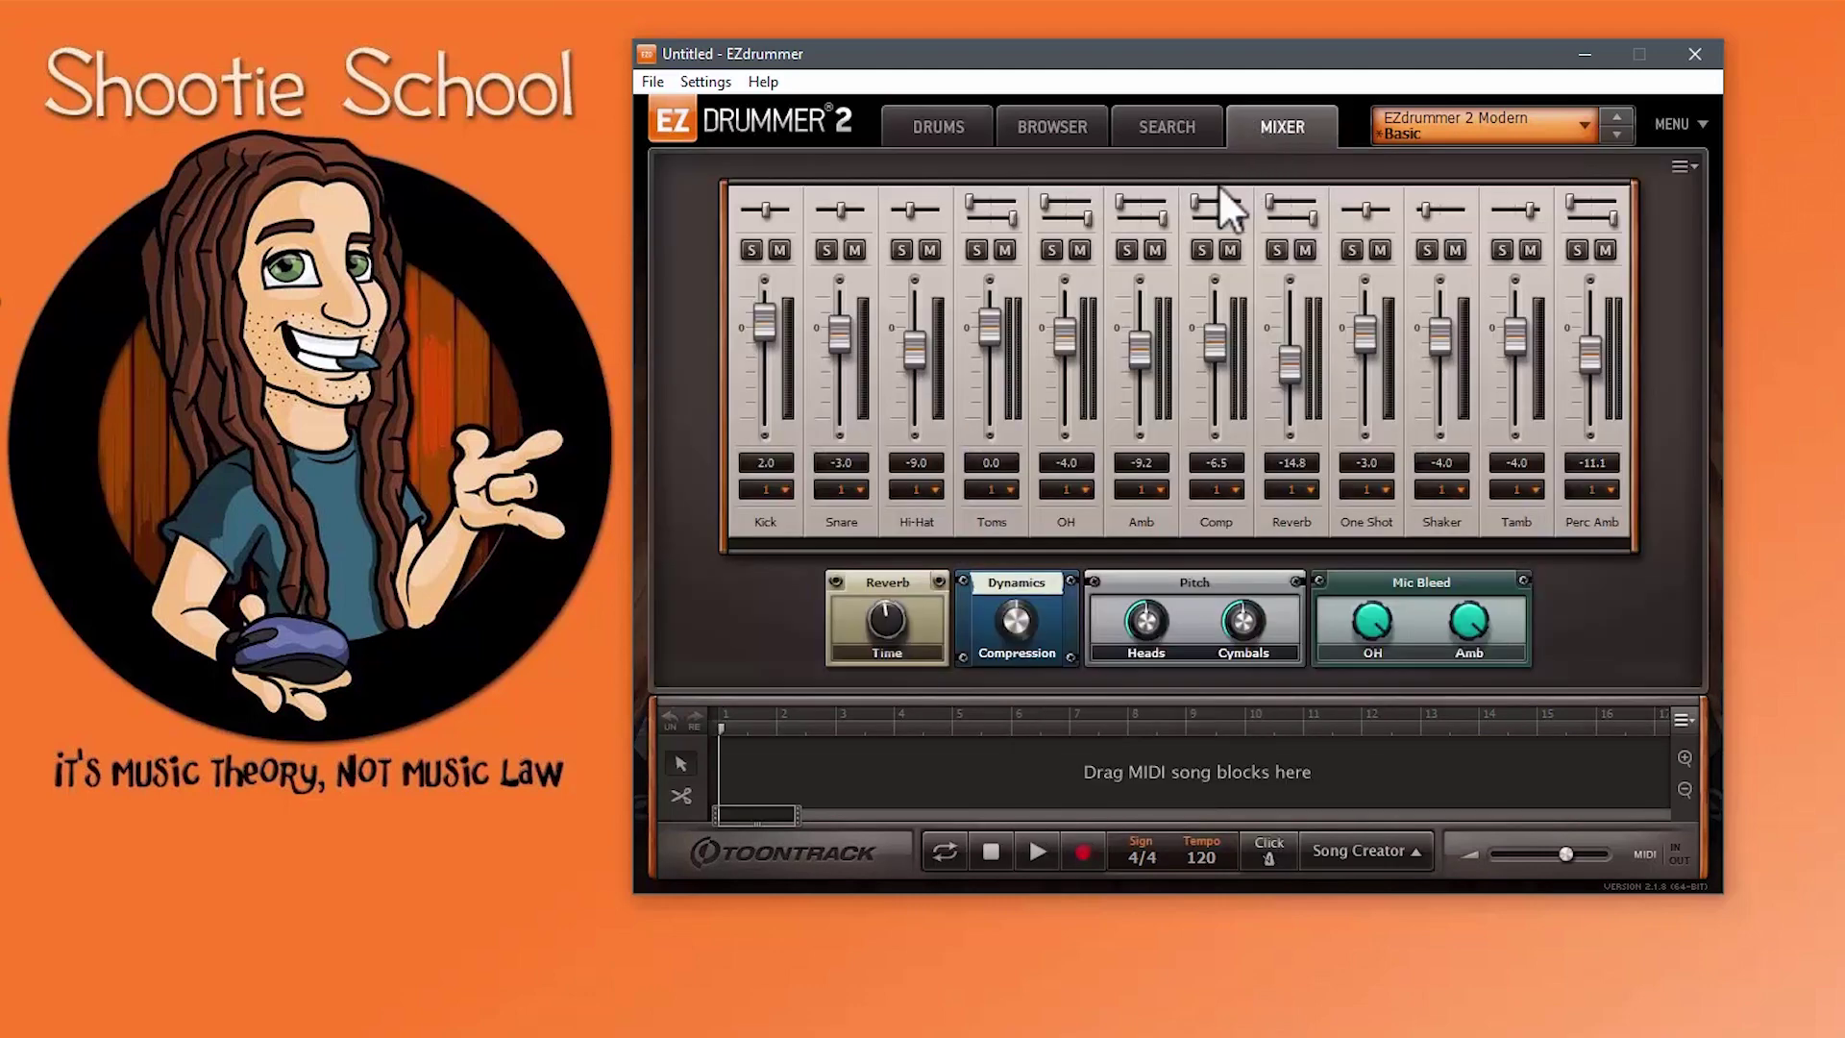
# Step: Select the Toms and OH mixer channels in turn, and lower the Toms channel slightly to -0.8
pyautogui.click(990, 526)
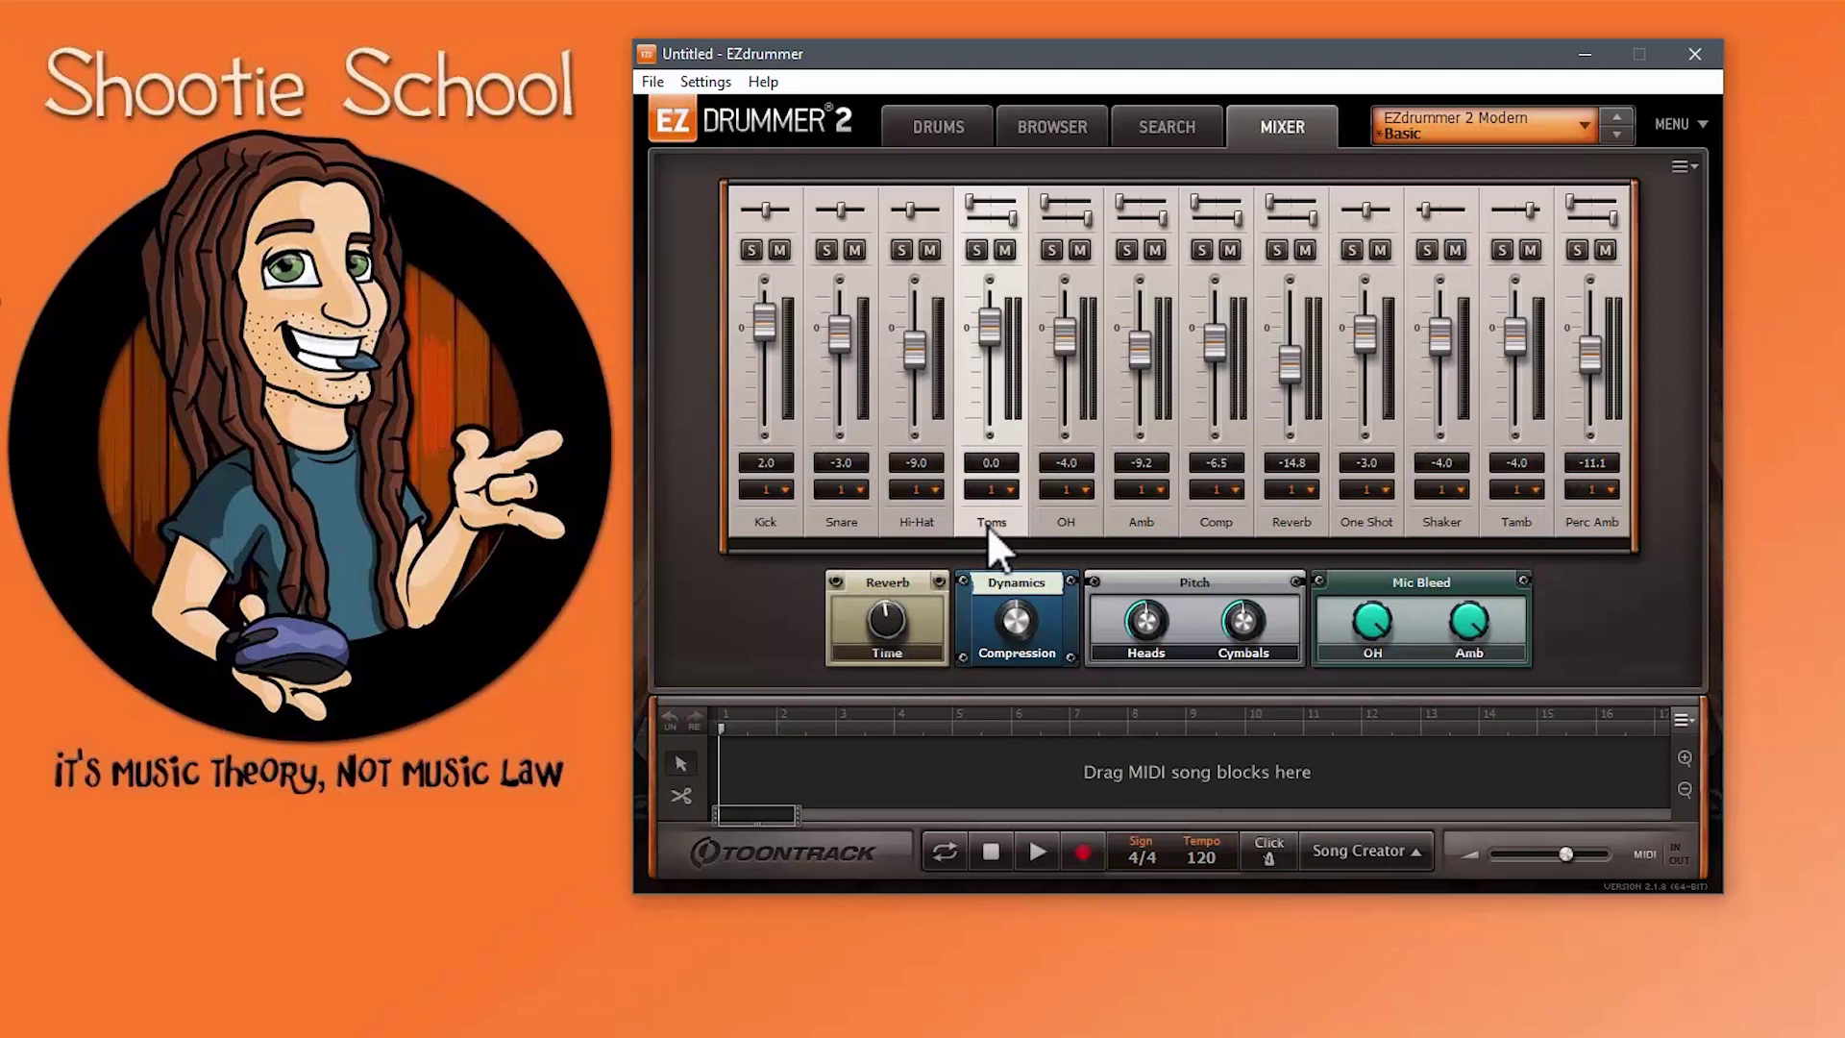
pyautogui.click(1069, 521)
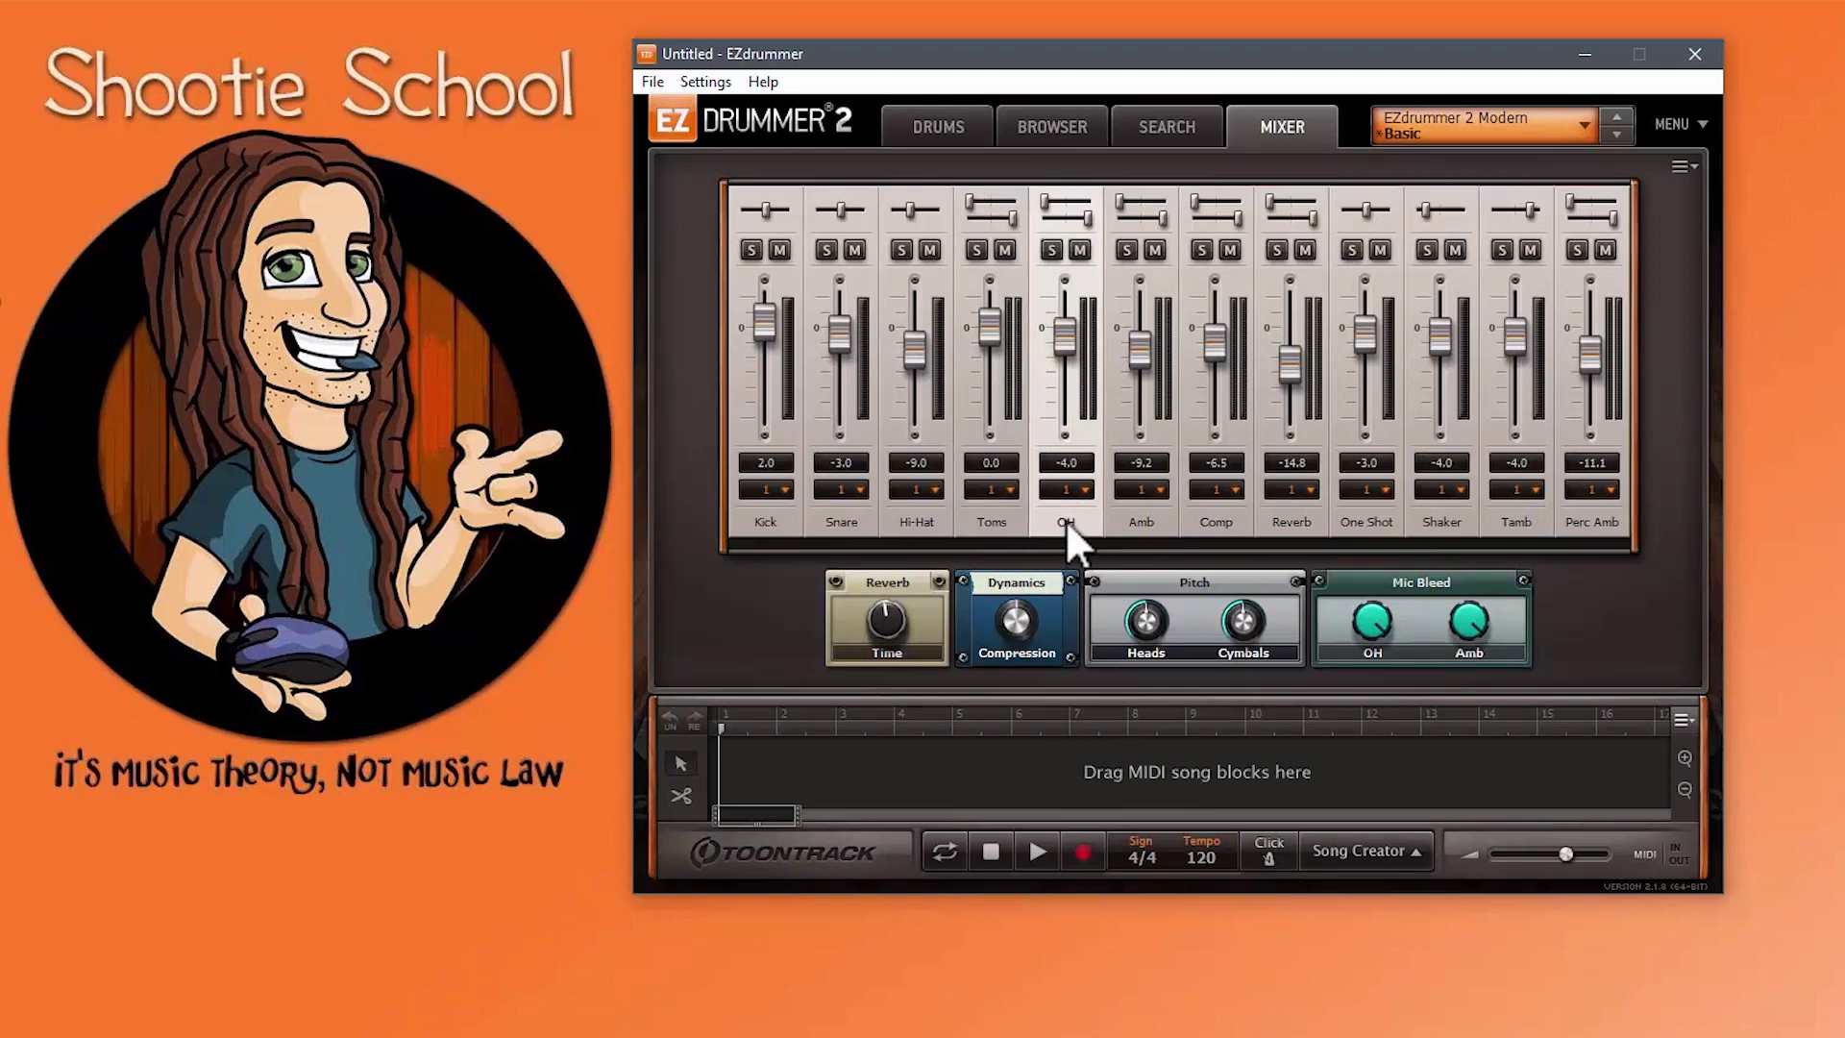
pyautogui.click(977, 529)
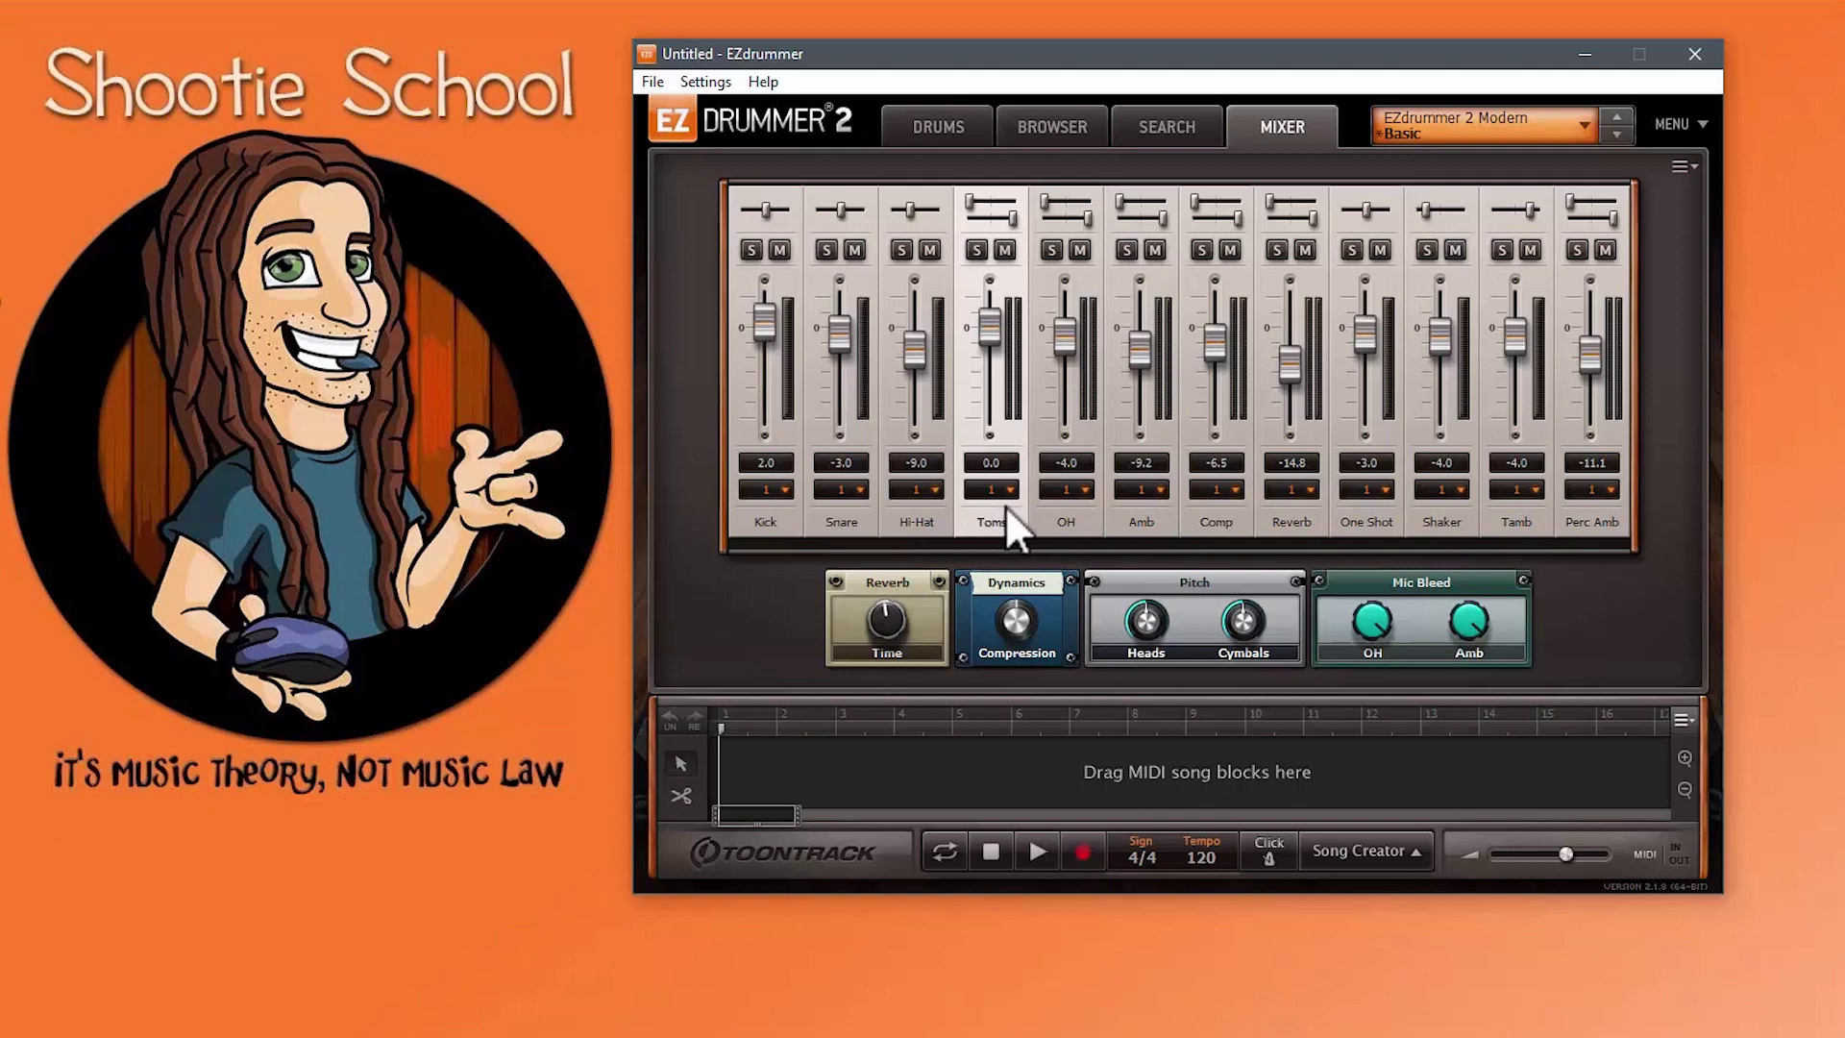
pyautogui.moveTo(989, 329); pyautogui.dragTo(997, 348)
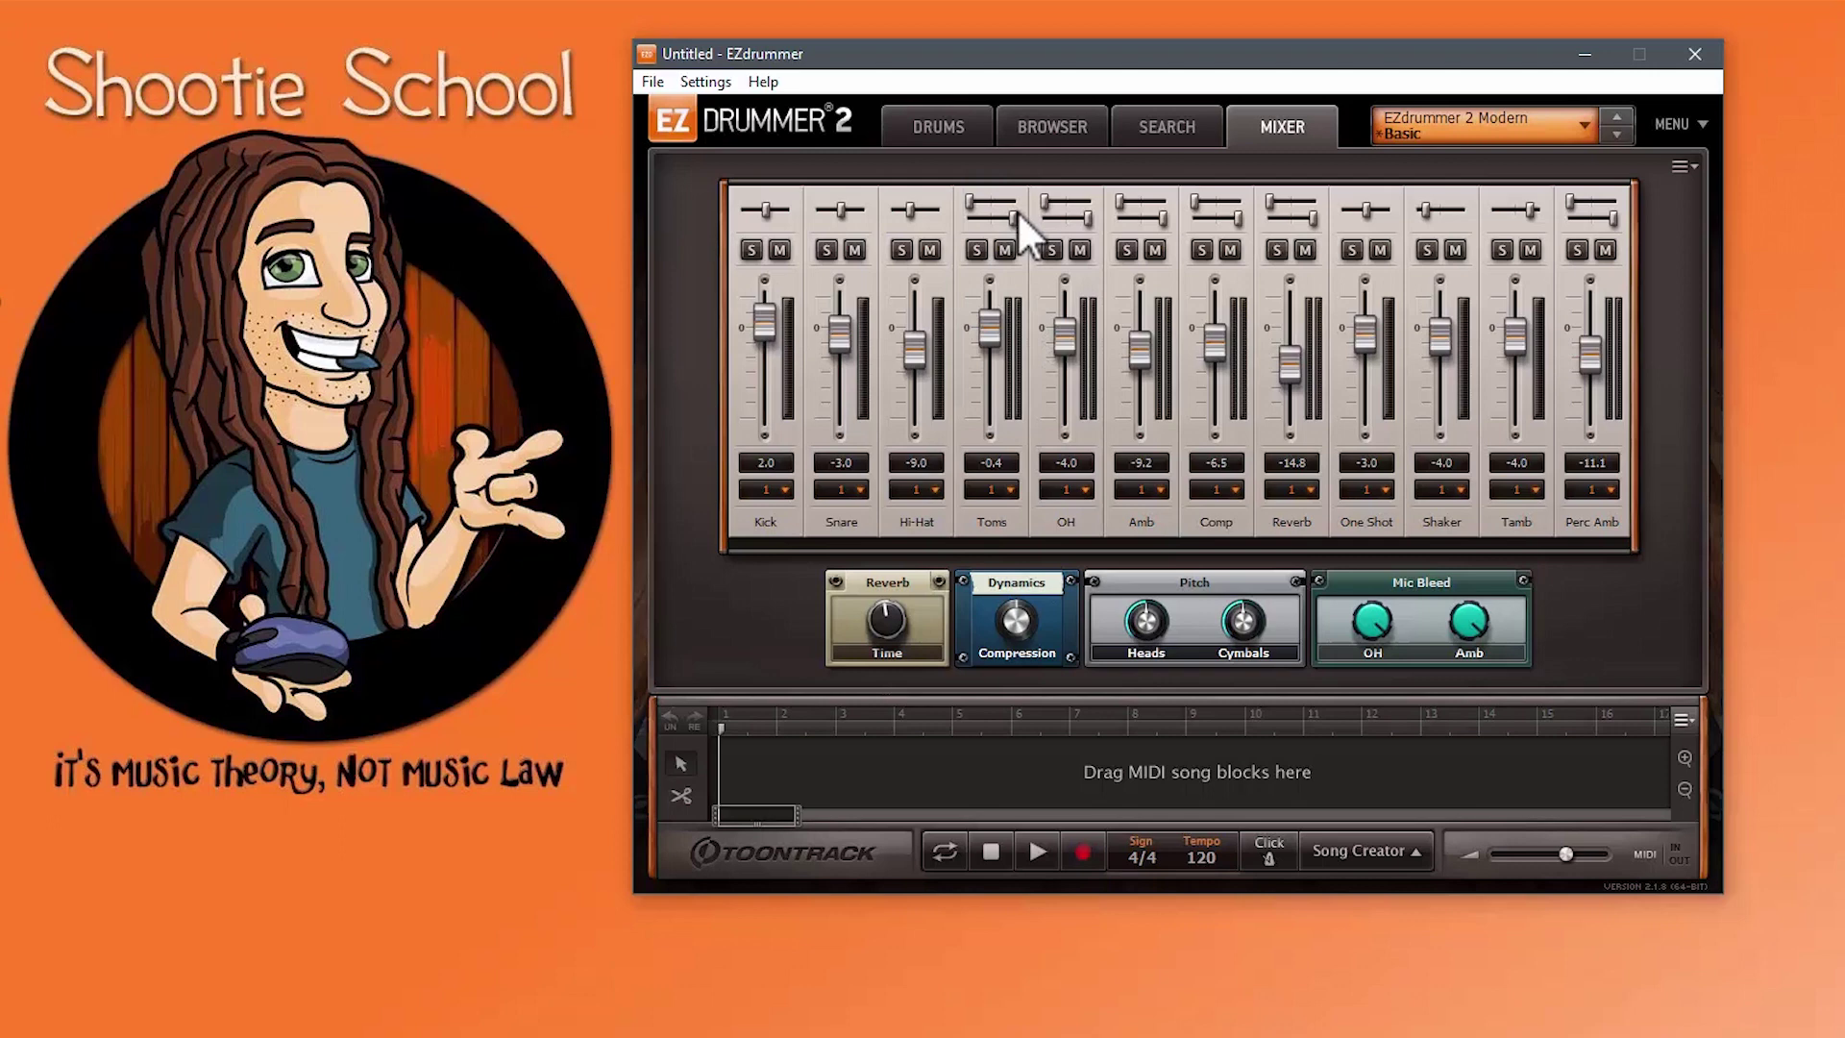
pyautogui.moveTo(989, 327)
pyautogui.mouseDown()
pyautogui.moveTo(1001, 367)
pyautogui.moveTo(1003, 322)
pyautogui.mouseUp()
# Step: View Racktom 3's individual level control in the drum kit view and return to the mixer
pyautogui.click(951, 129)
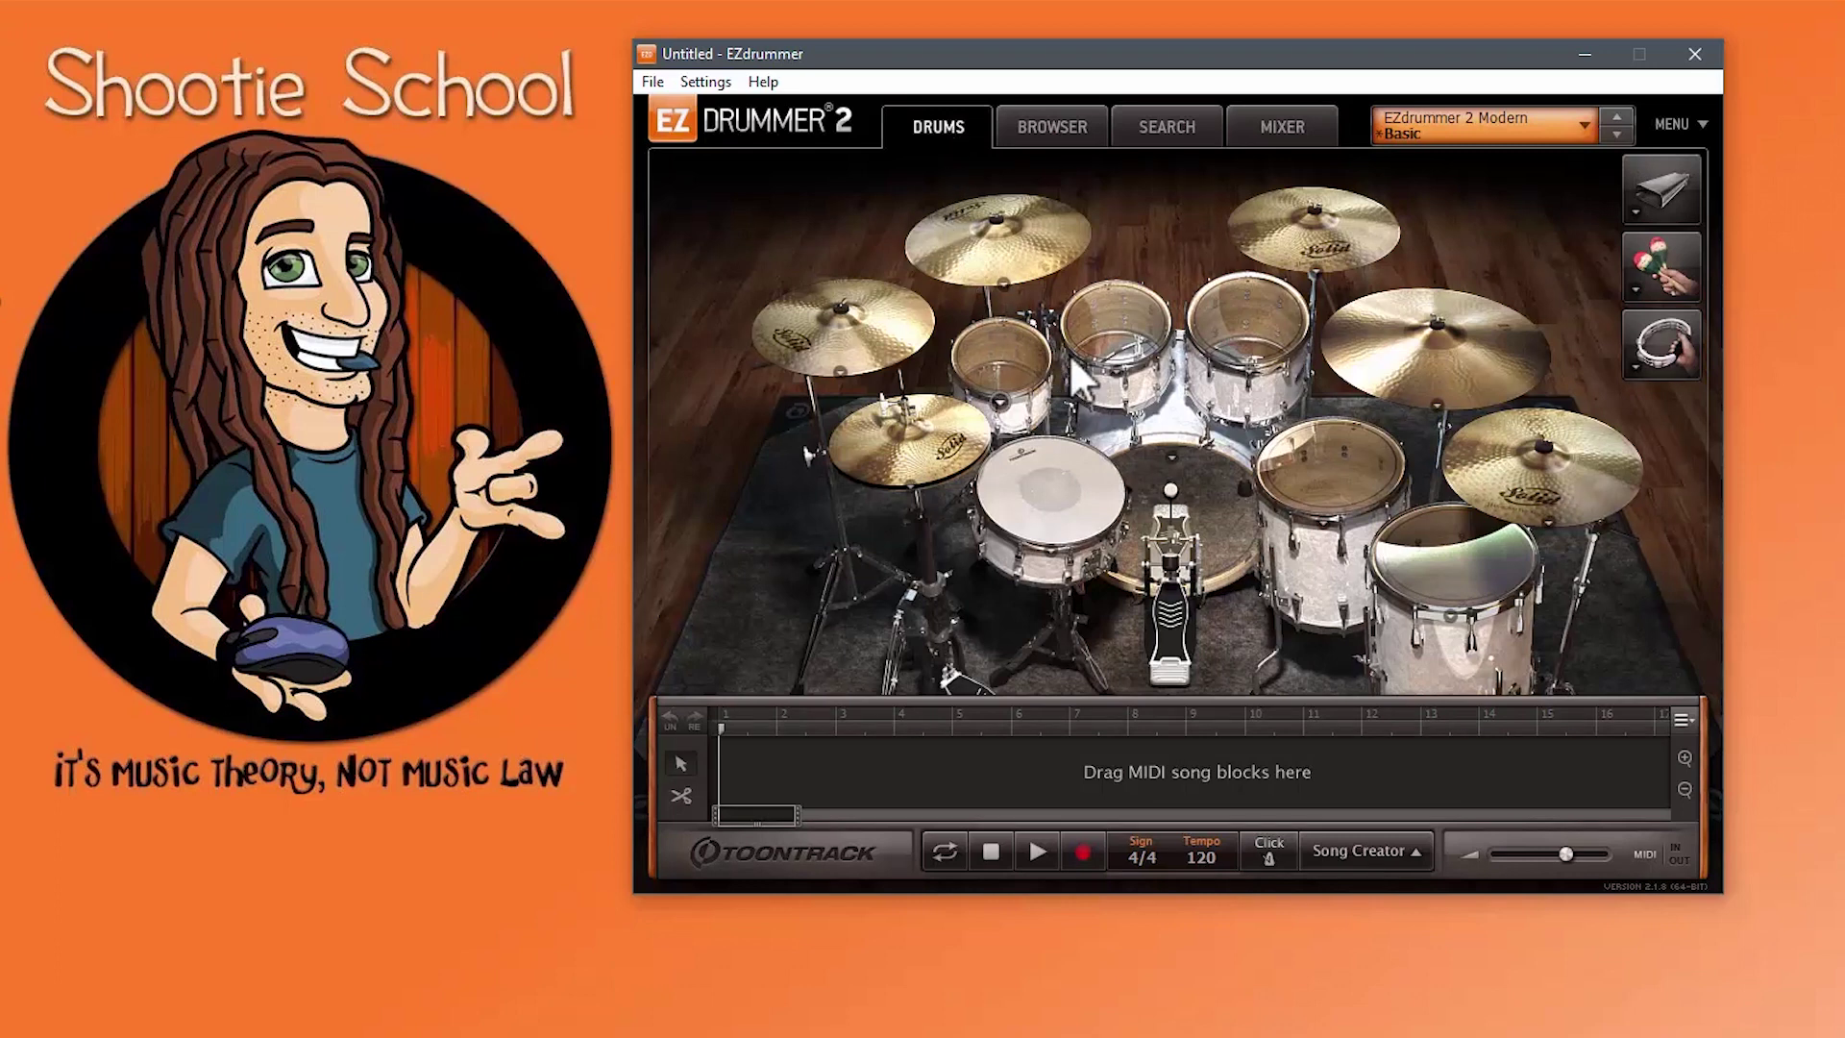
pyautogui.click(1238, 319)
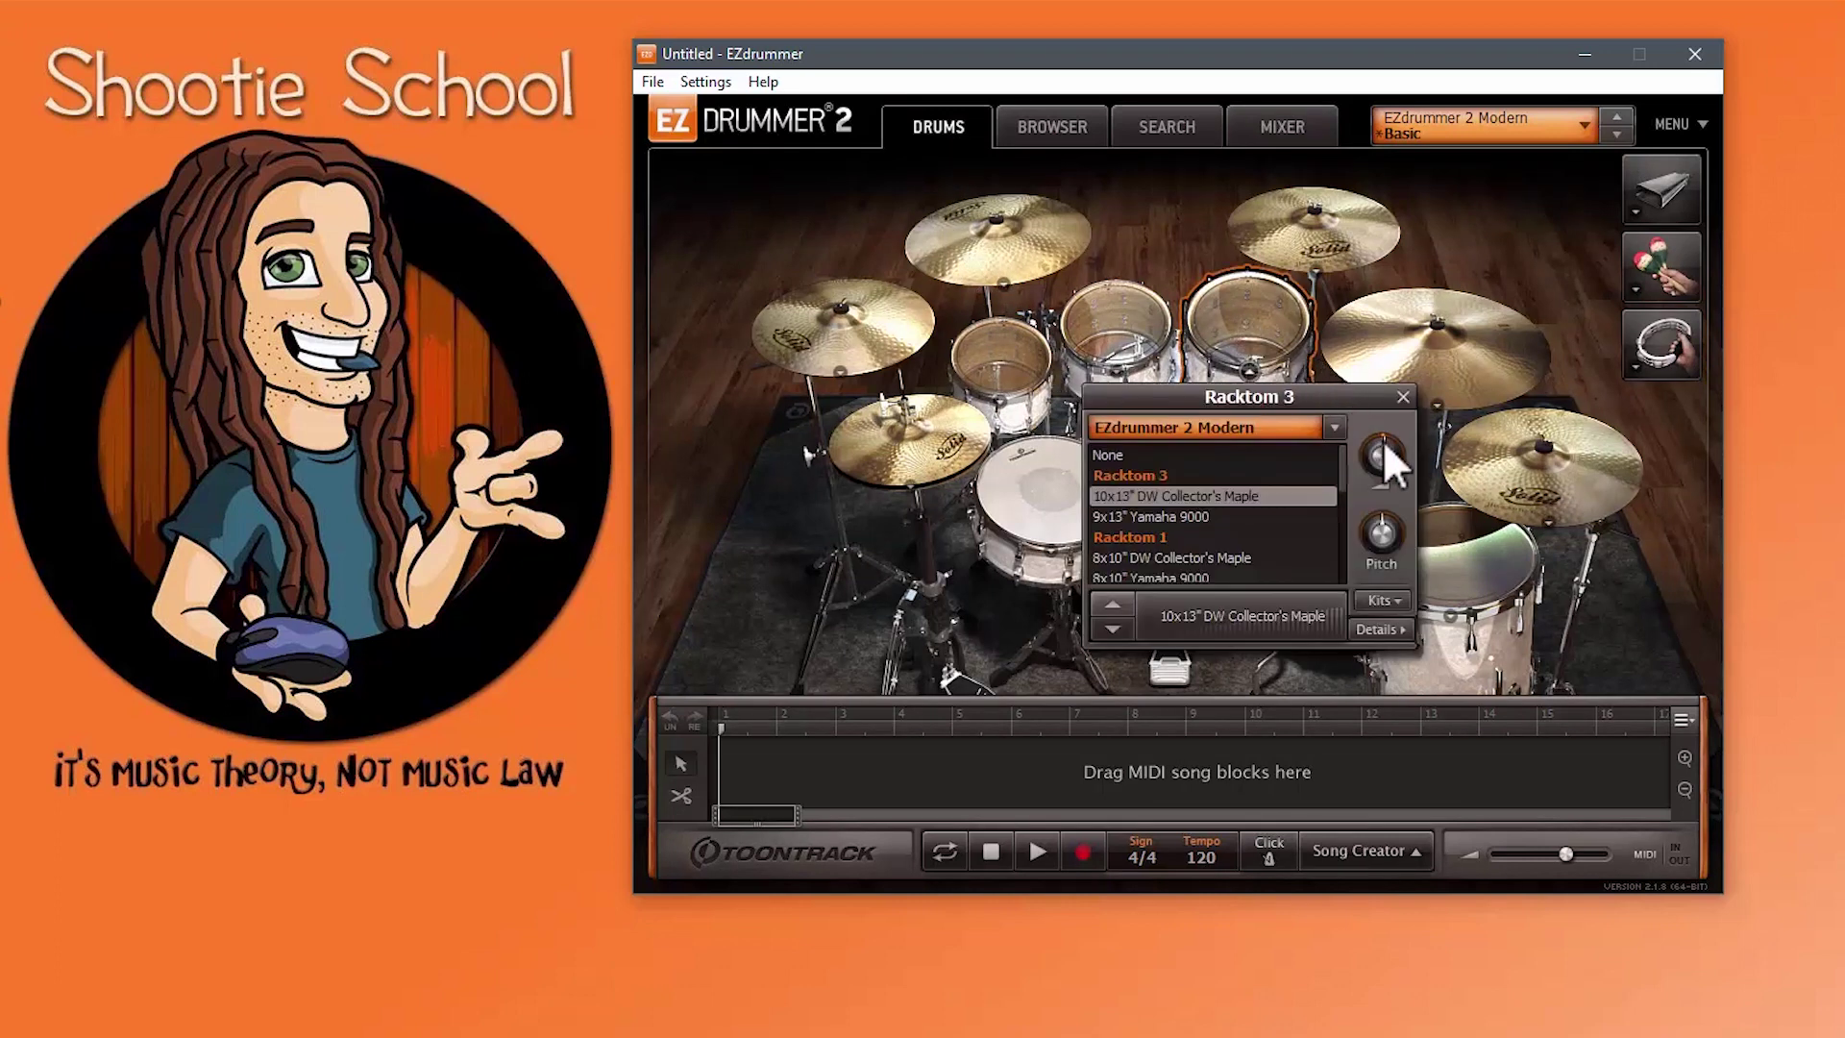
pyautogui.moveTo(1383, 440)
pyautogui.click(1251, 122)
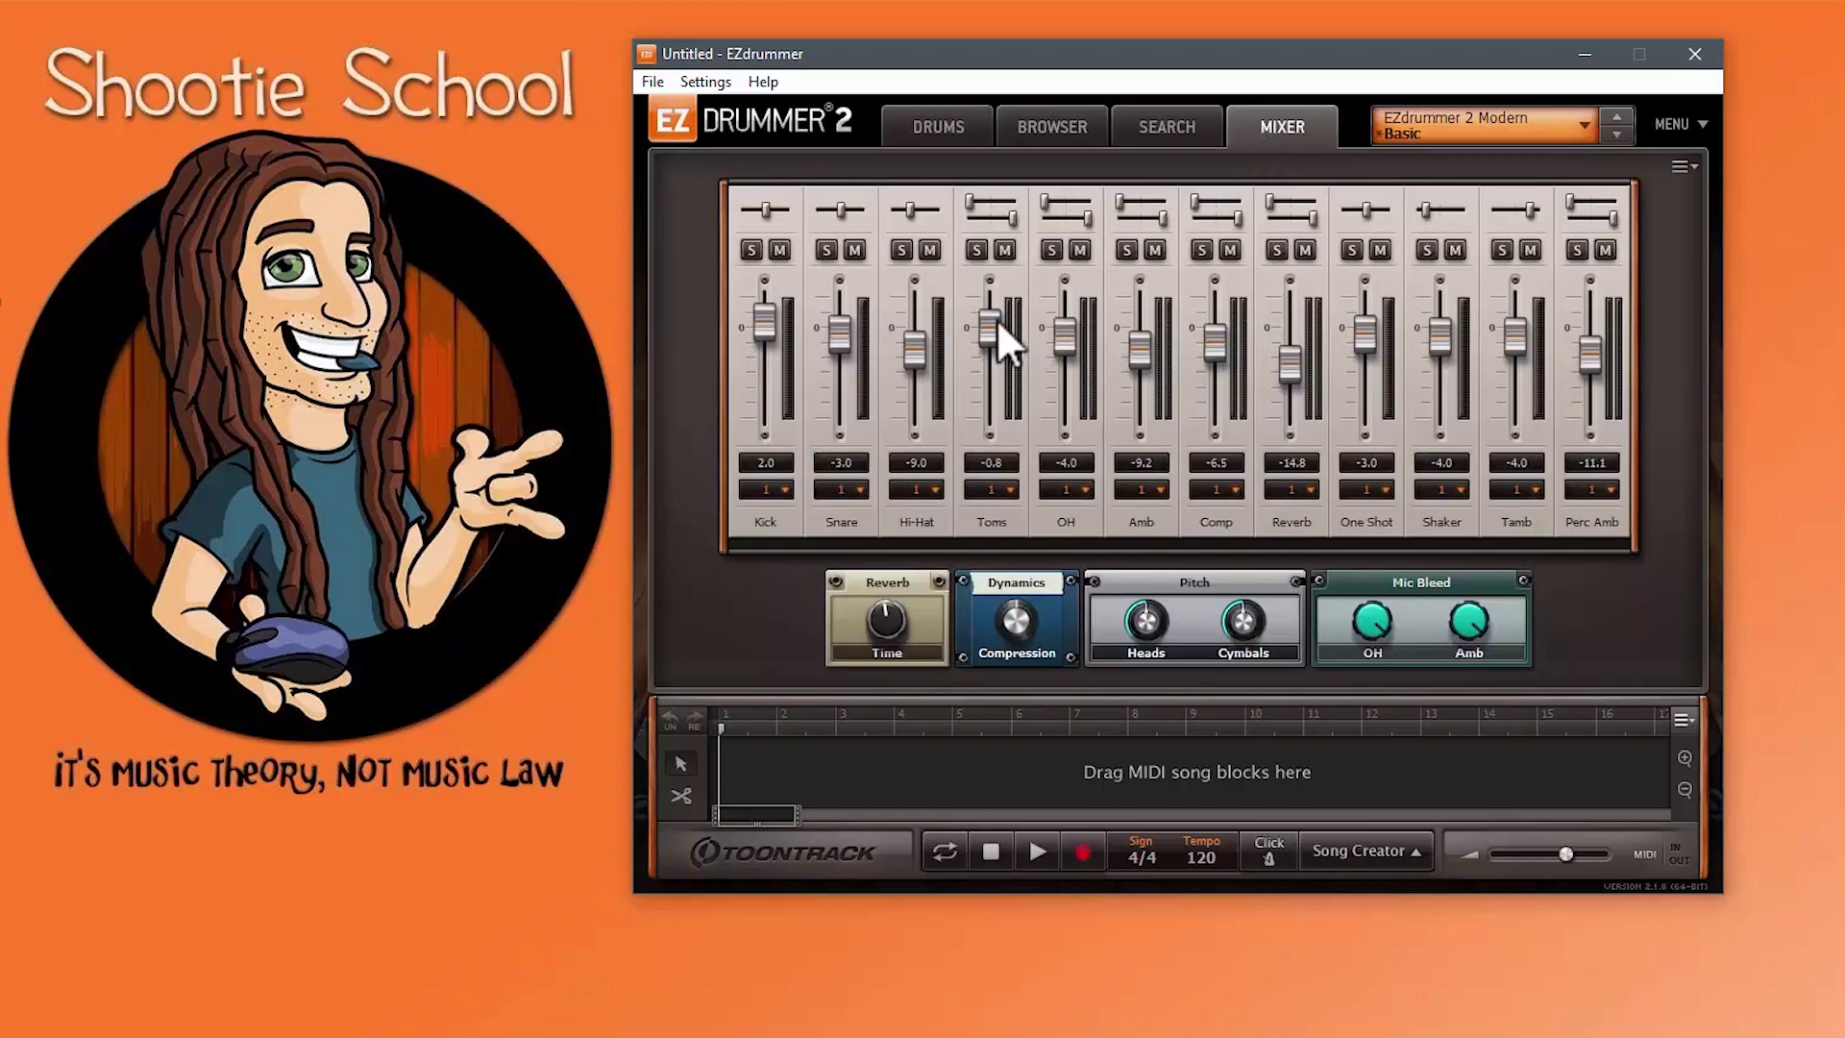
# Step: Reset Floortom 1's own level to its default and try out its pitch control
pyautogui.click(937, 123)
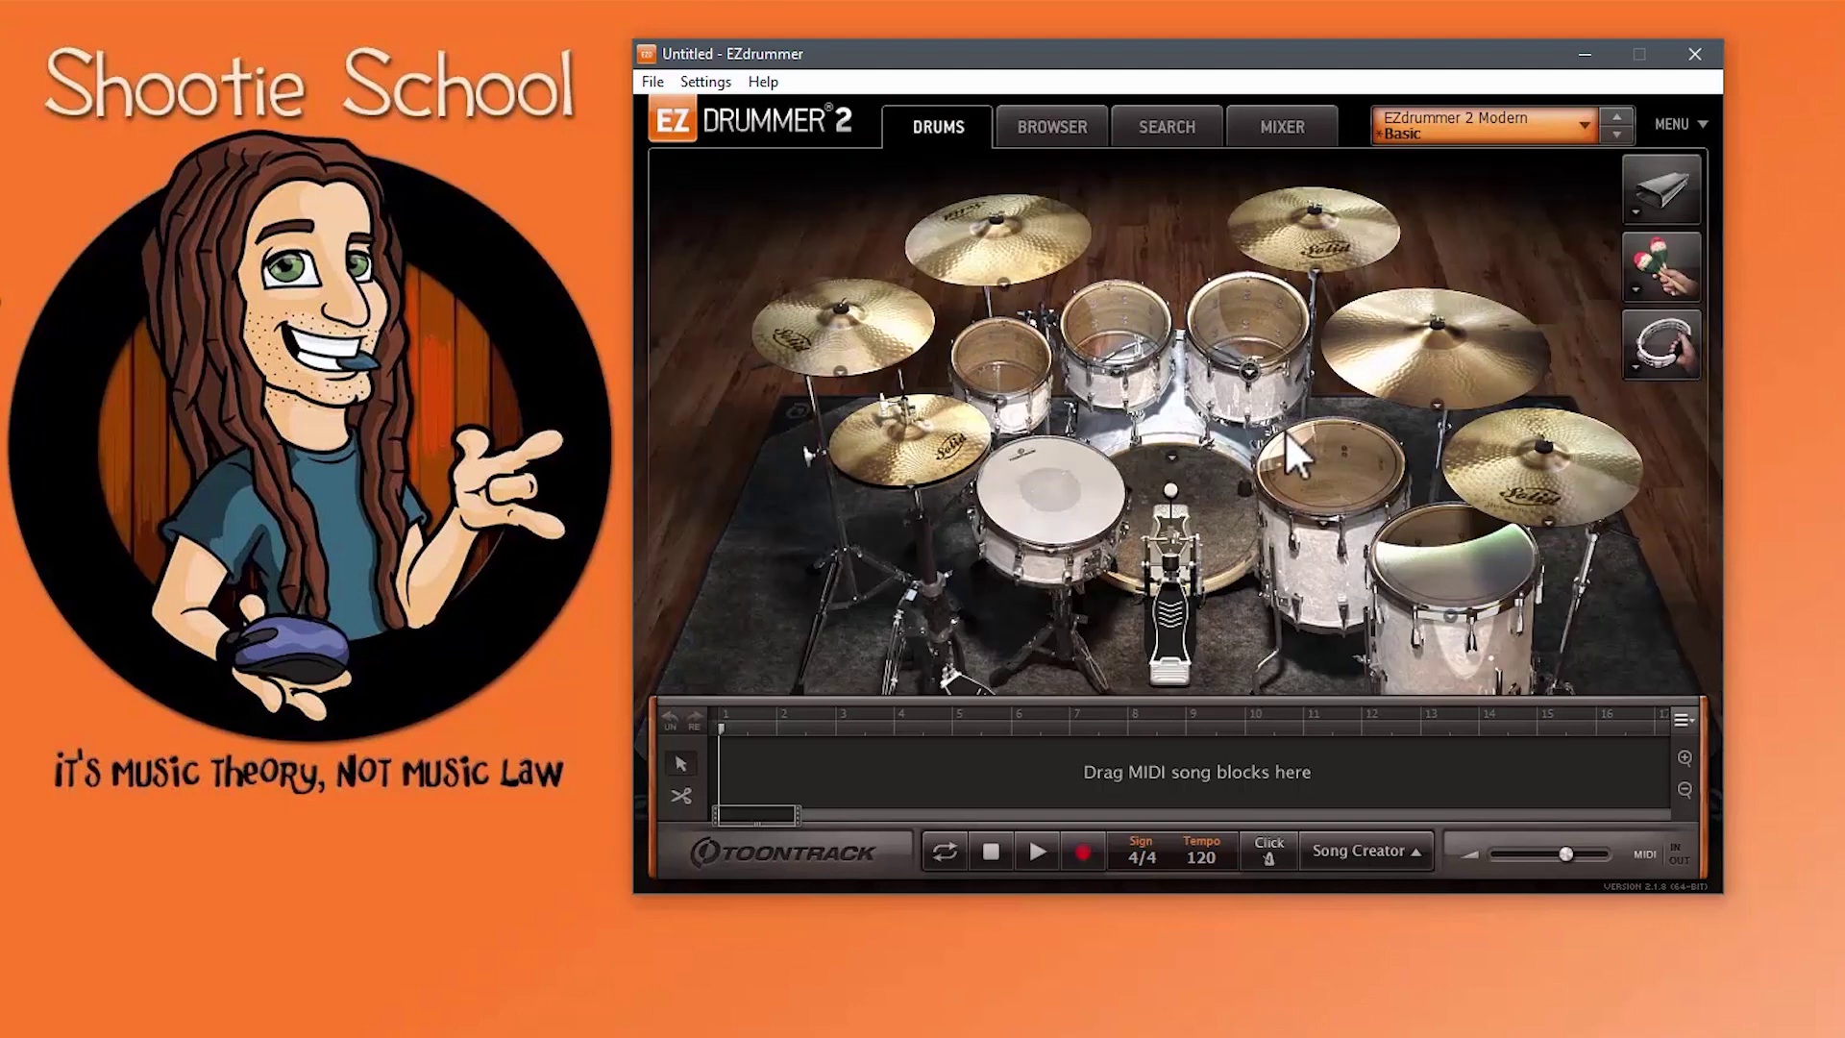
pyautogui.click(1309, 454)
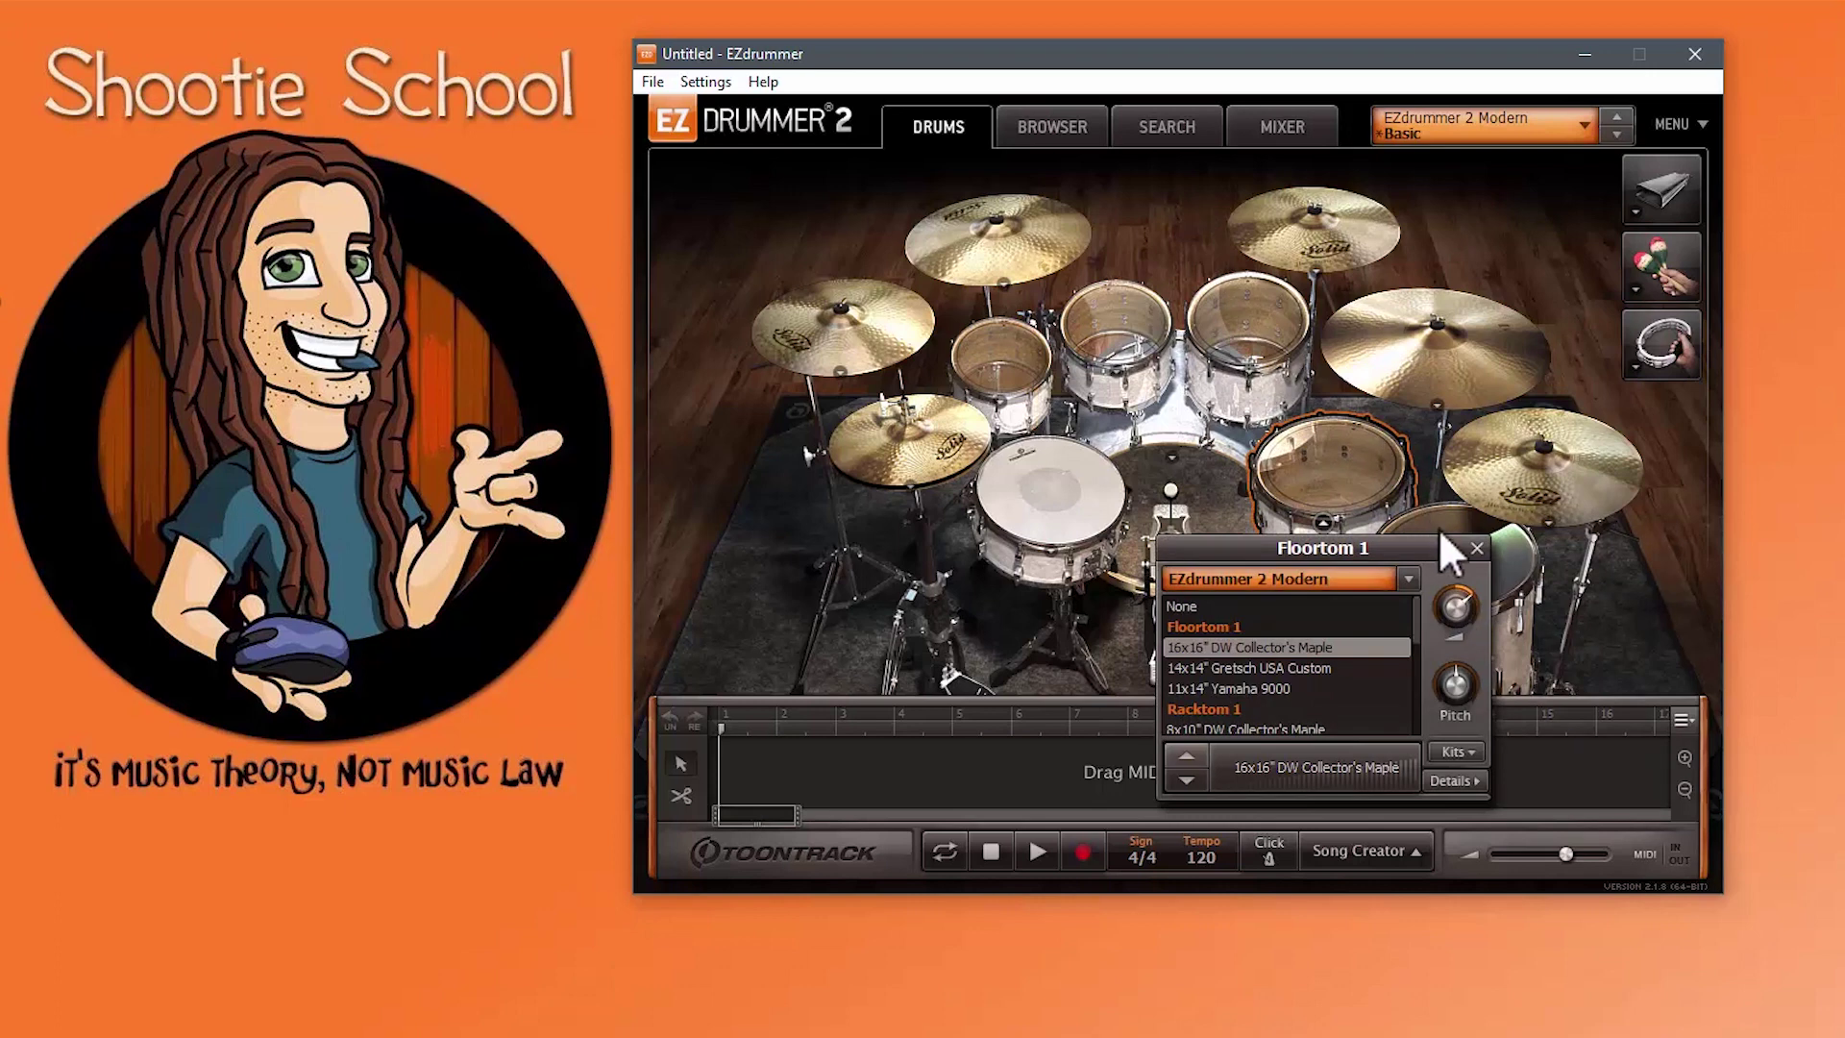
pyautogui.doubleClick(1456, 603)
pyautogui.scroll(4, 1474, 670)
pyautogui.scroll(-7, 1457, 671)
pyautogui.click(1457, 675)
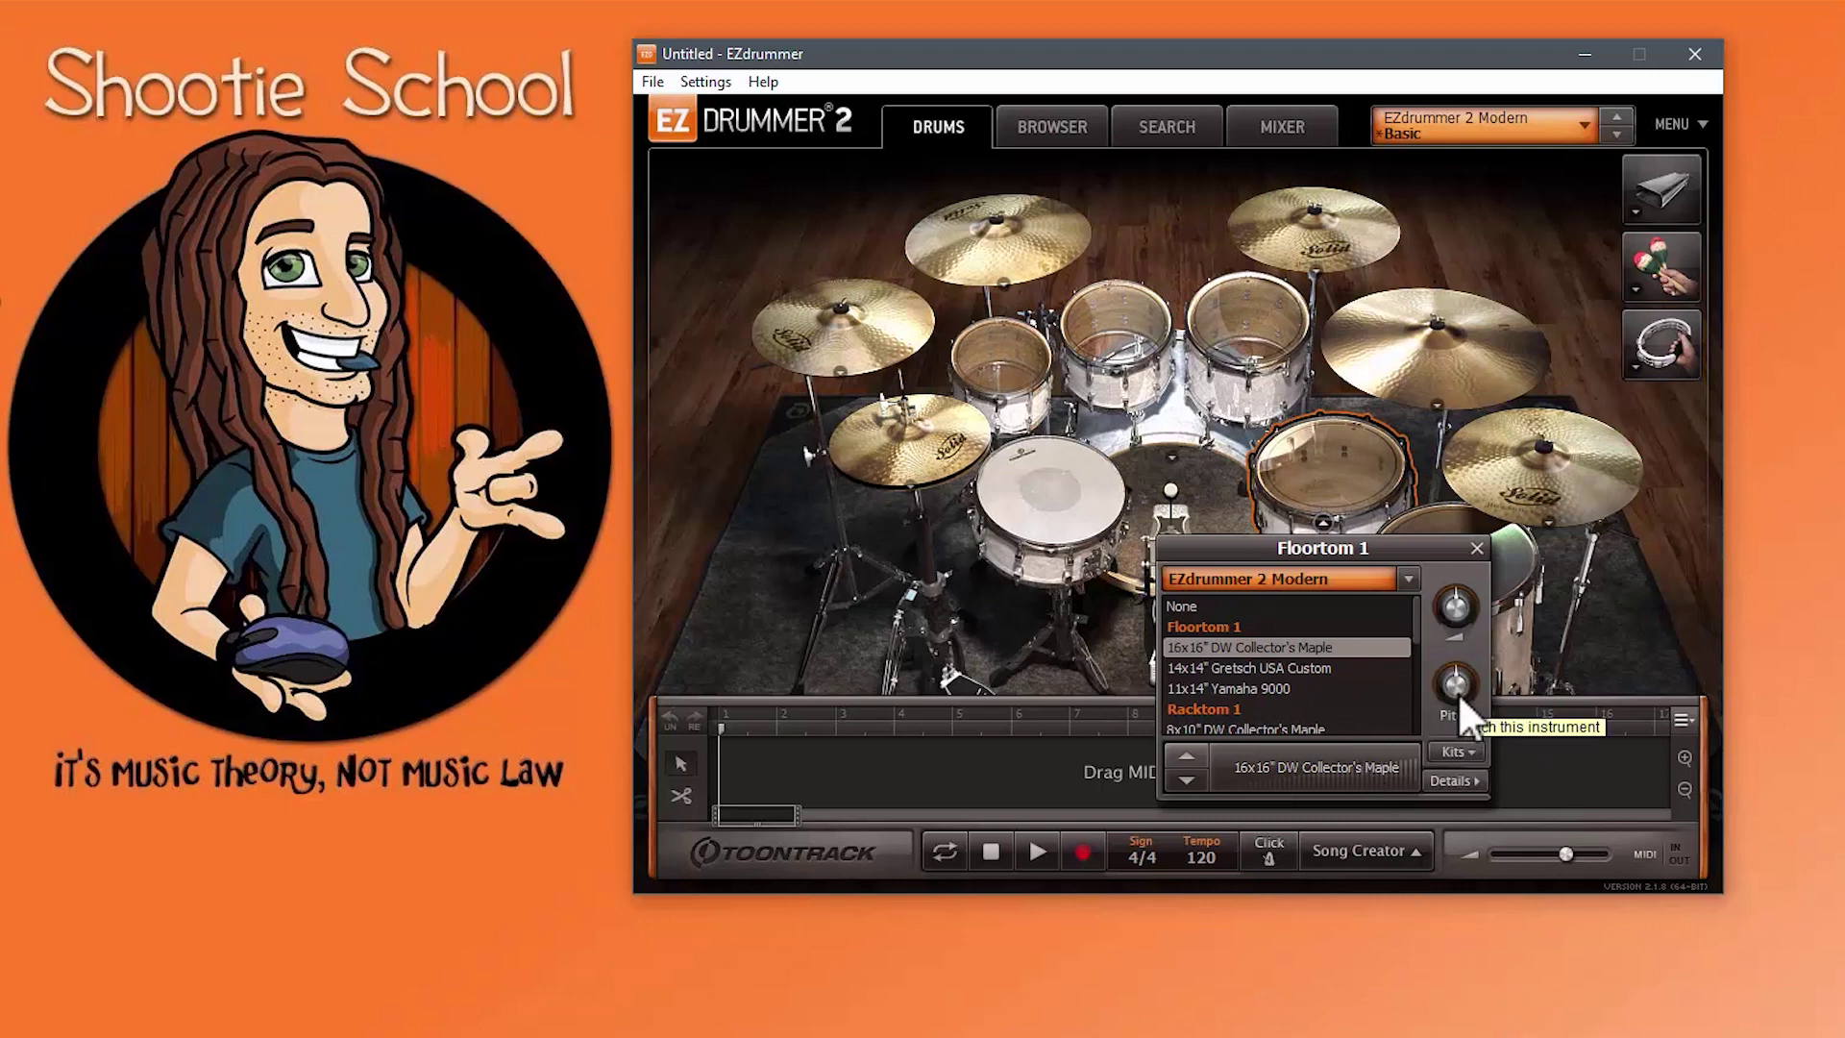
# Step: Change the snare drum's pitch, check the mixer channels, and return to the drum kit view
pyautogui.click(1039, 524)
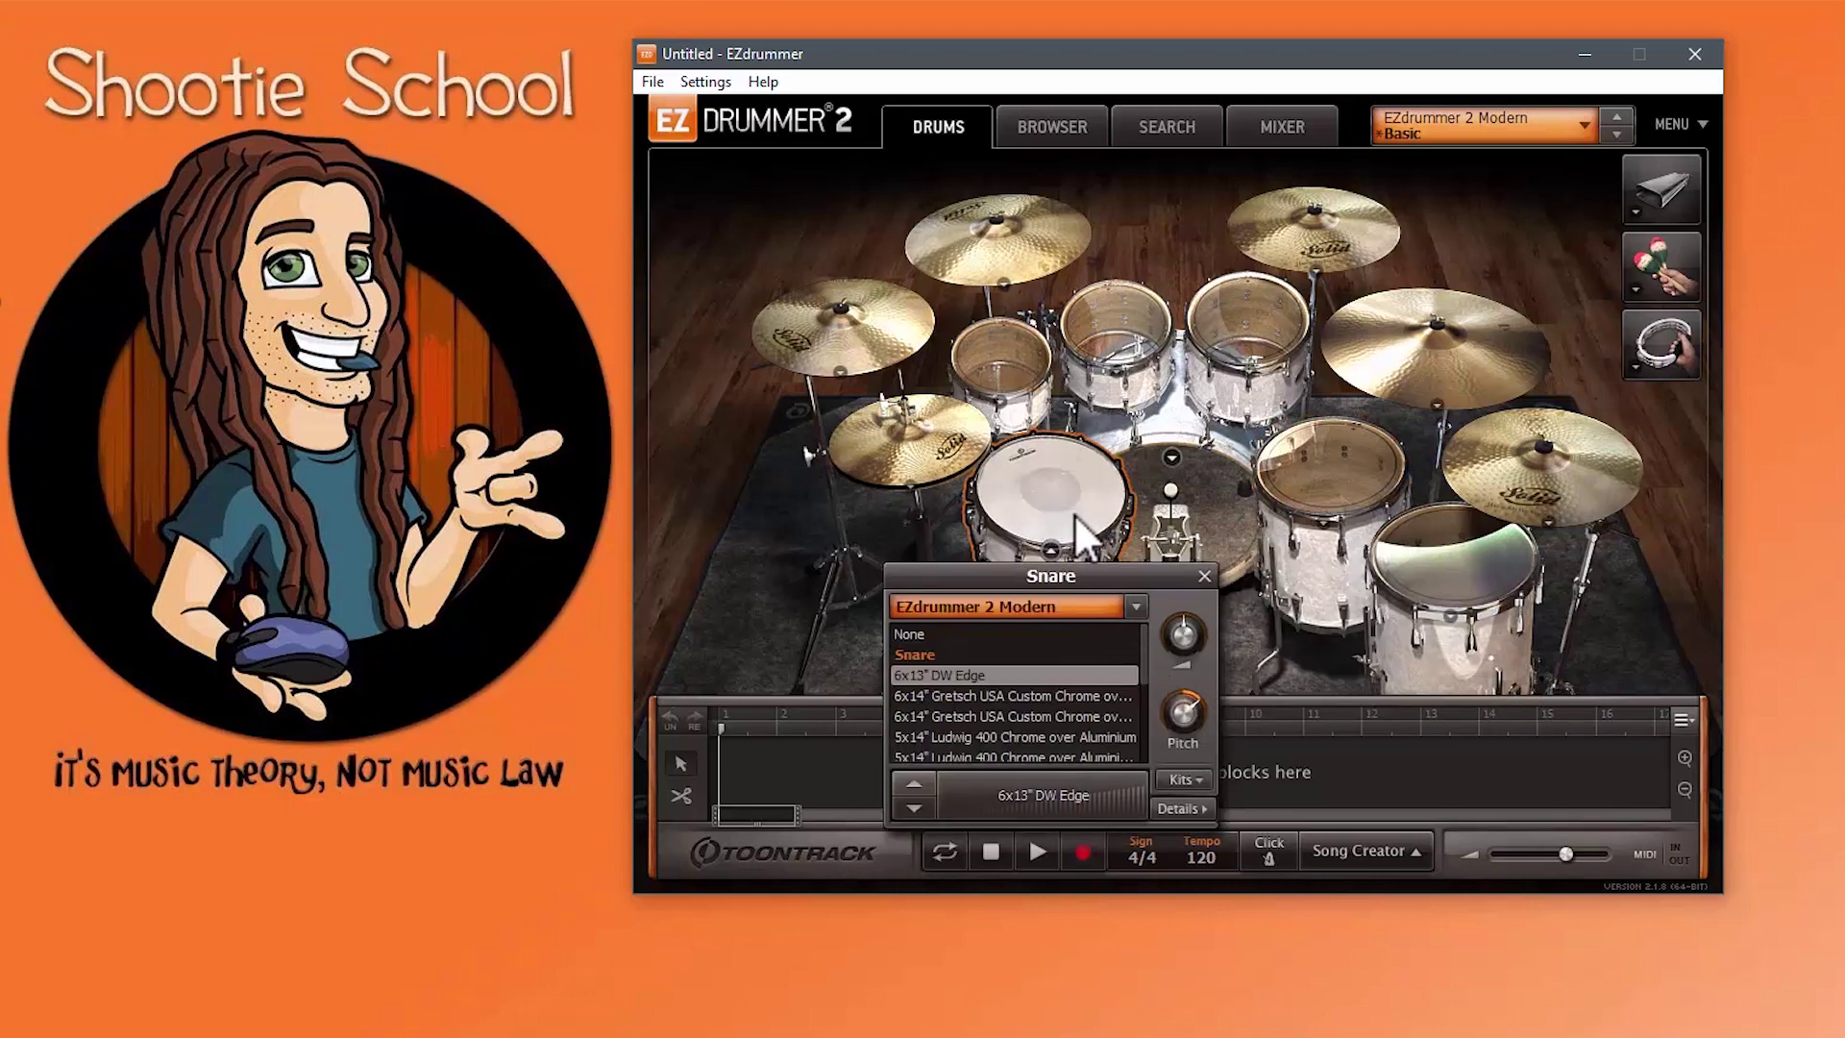
pyautogui.click(1290, 125)
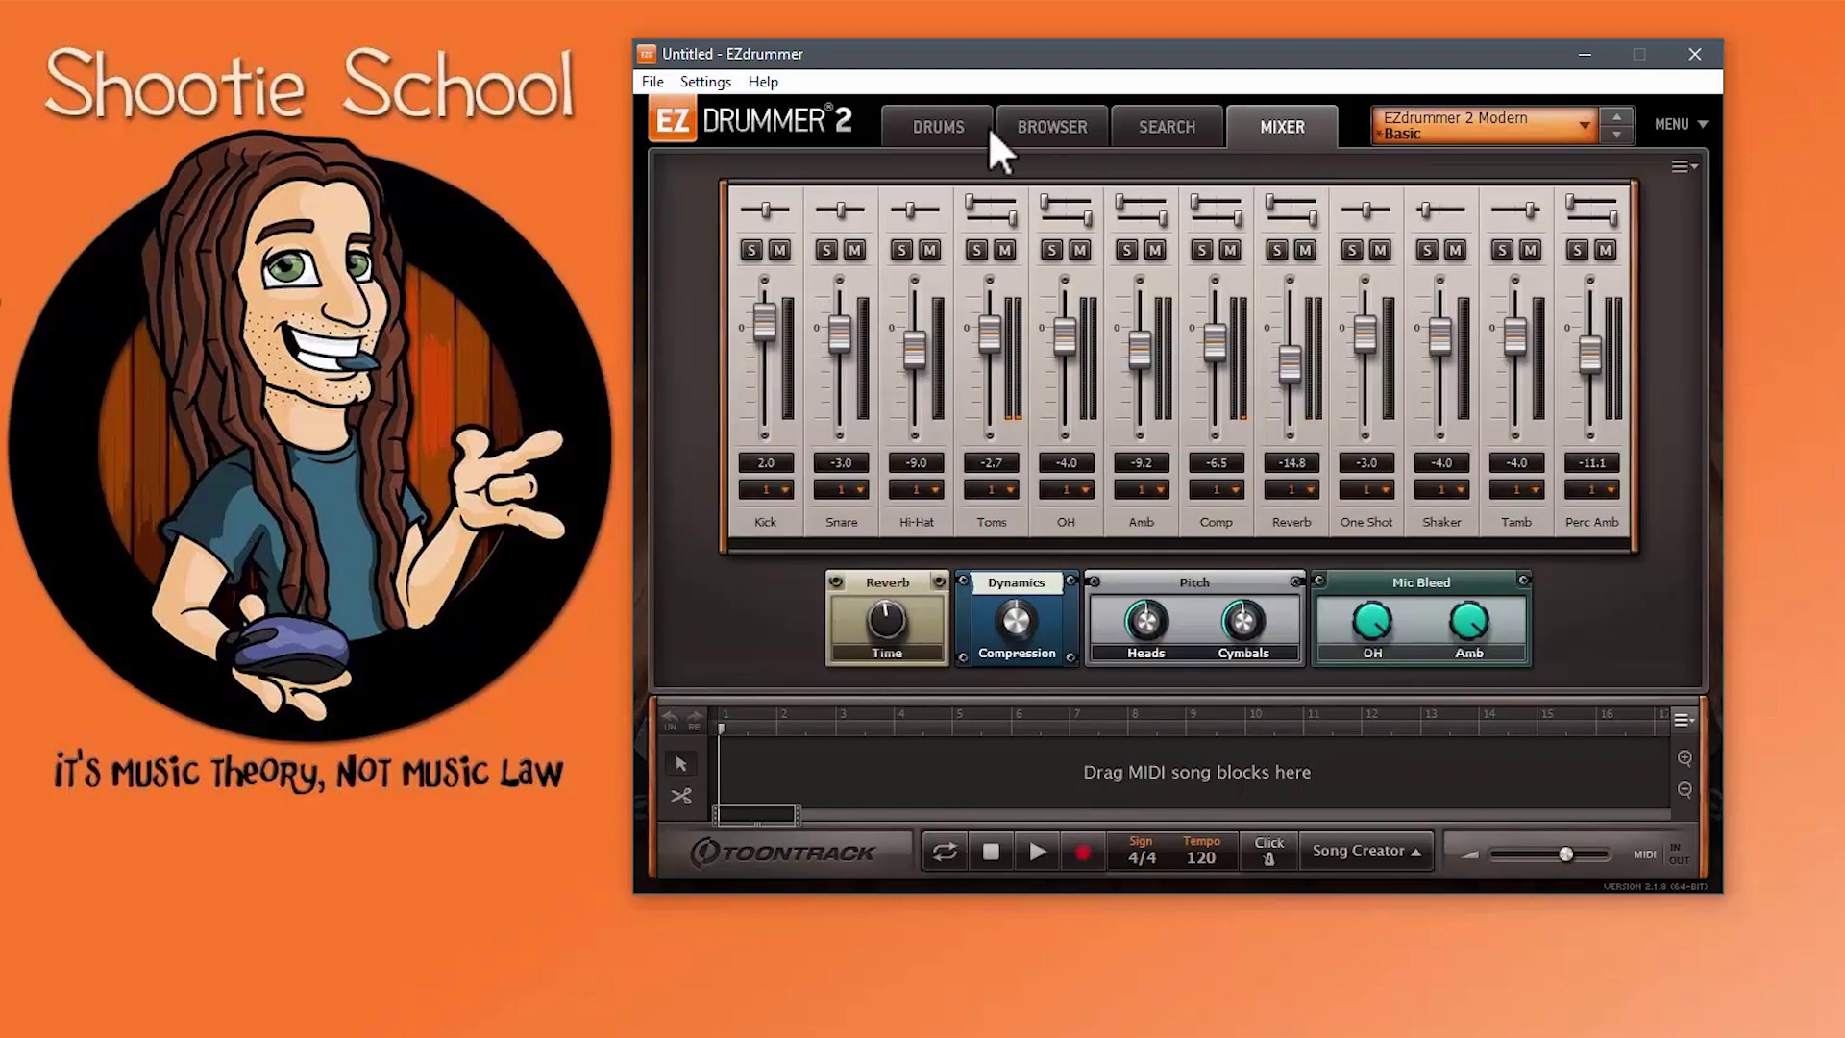
pyautogui.click(931, 121)
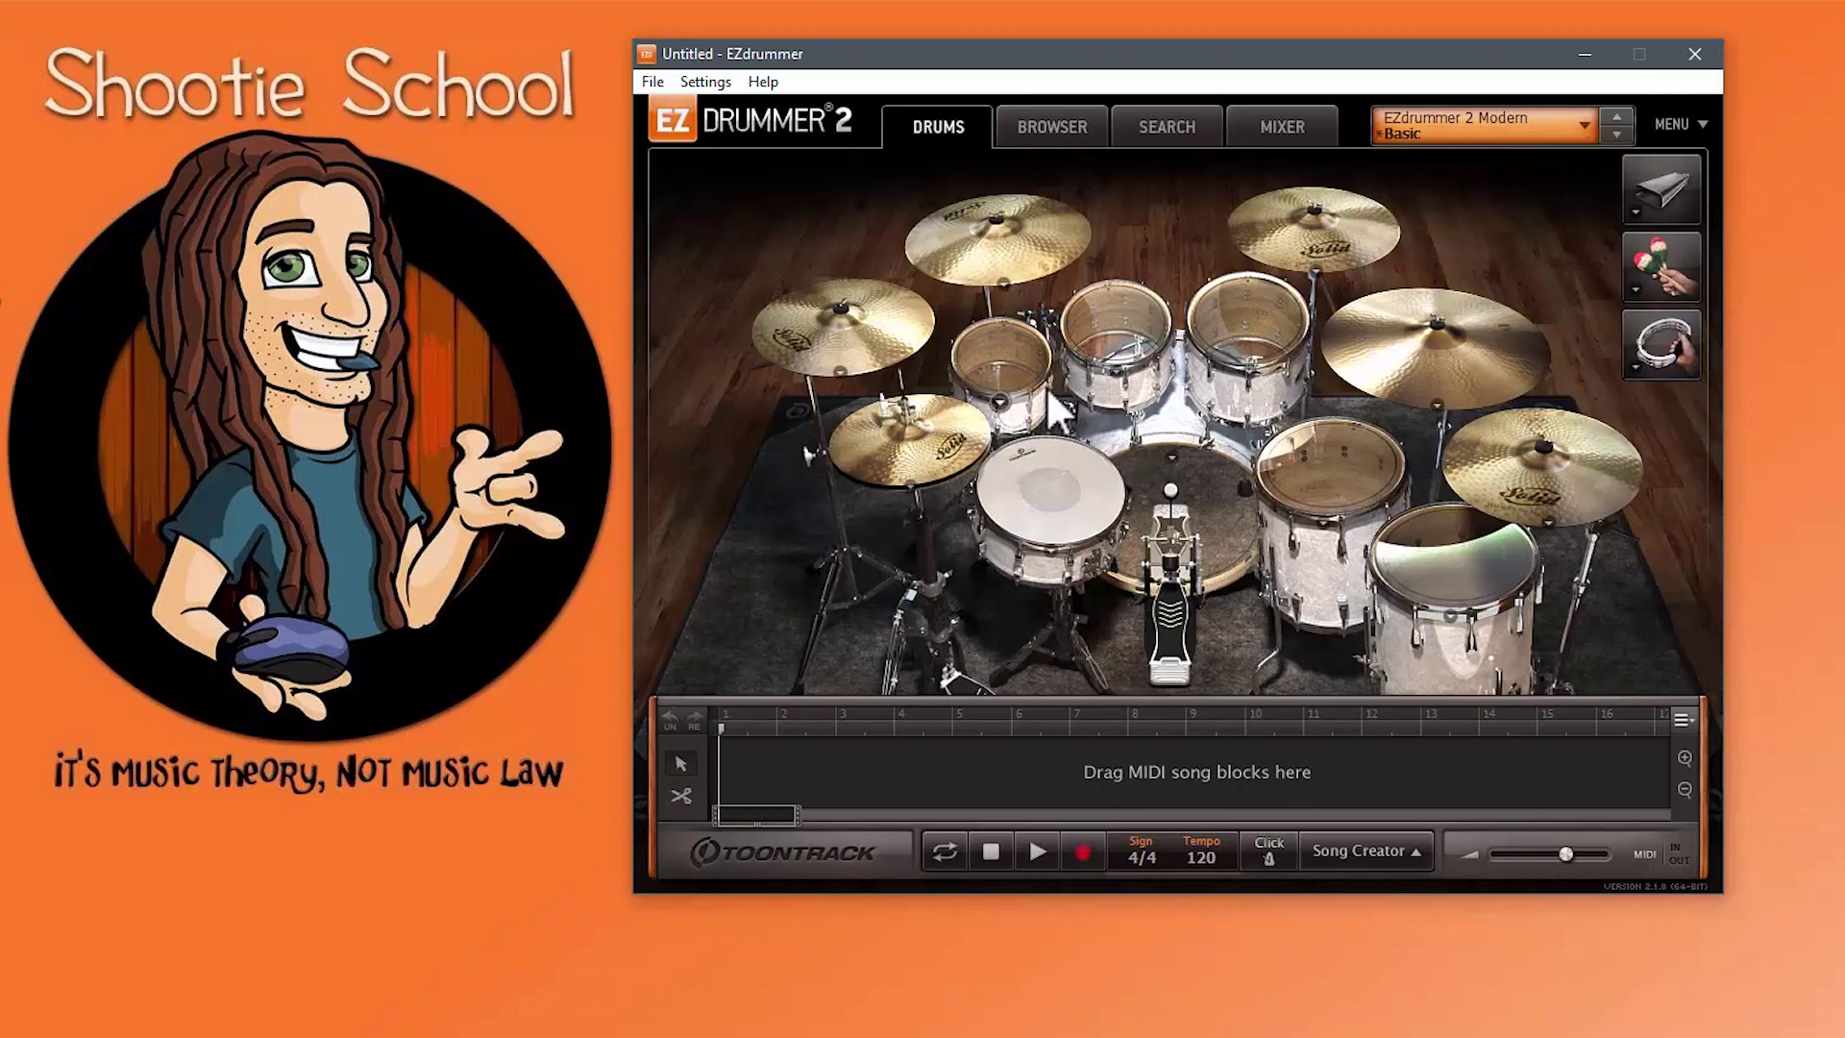
# Step: Audition Racktom 1 and Racktom 2, and try out Racktom 2's pitch control
pyautogui.click(1115, 319)
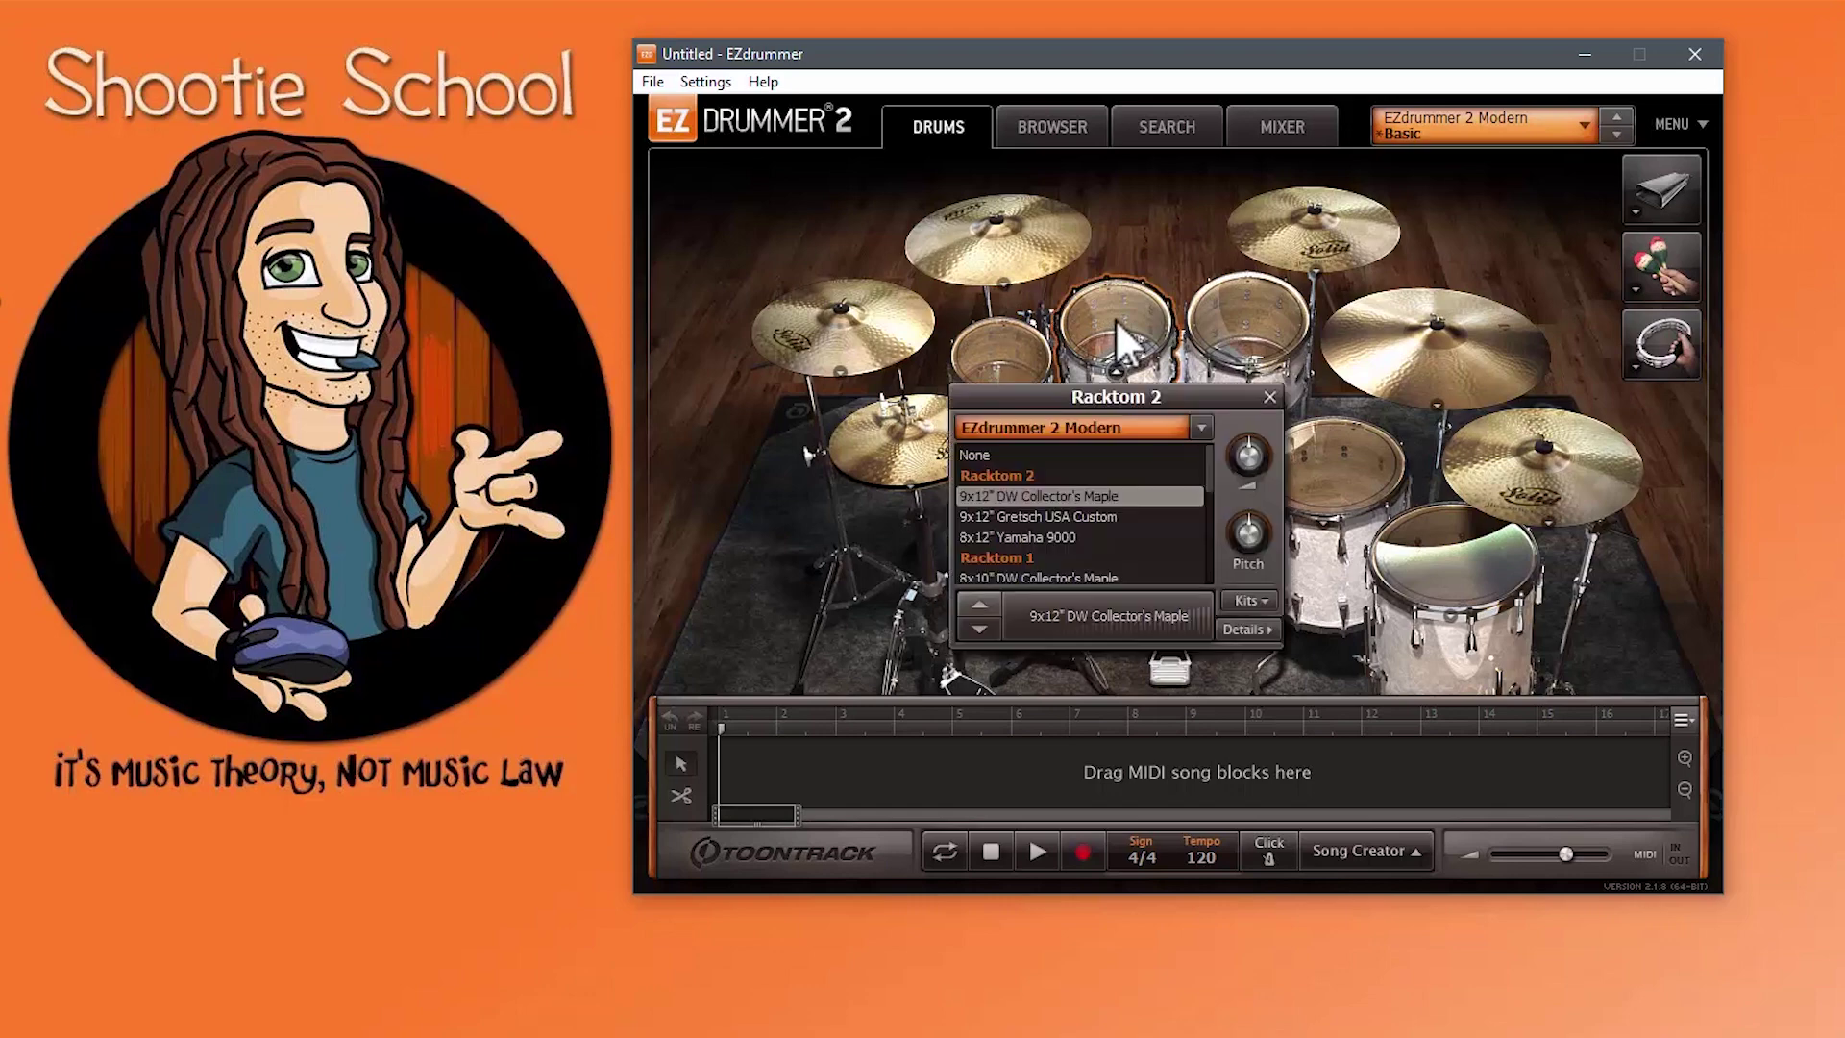
pyautogui.click(990, 342)
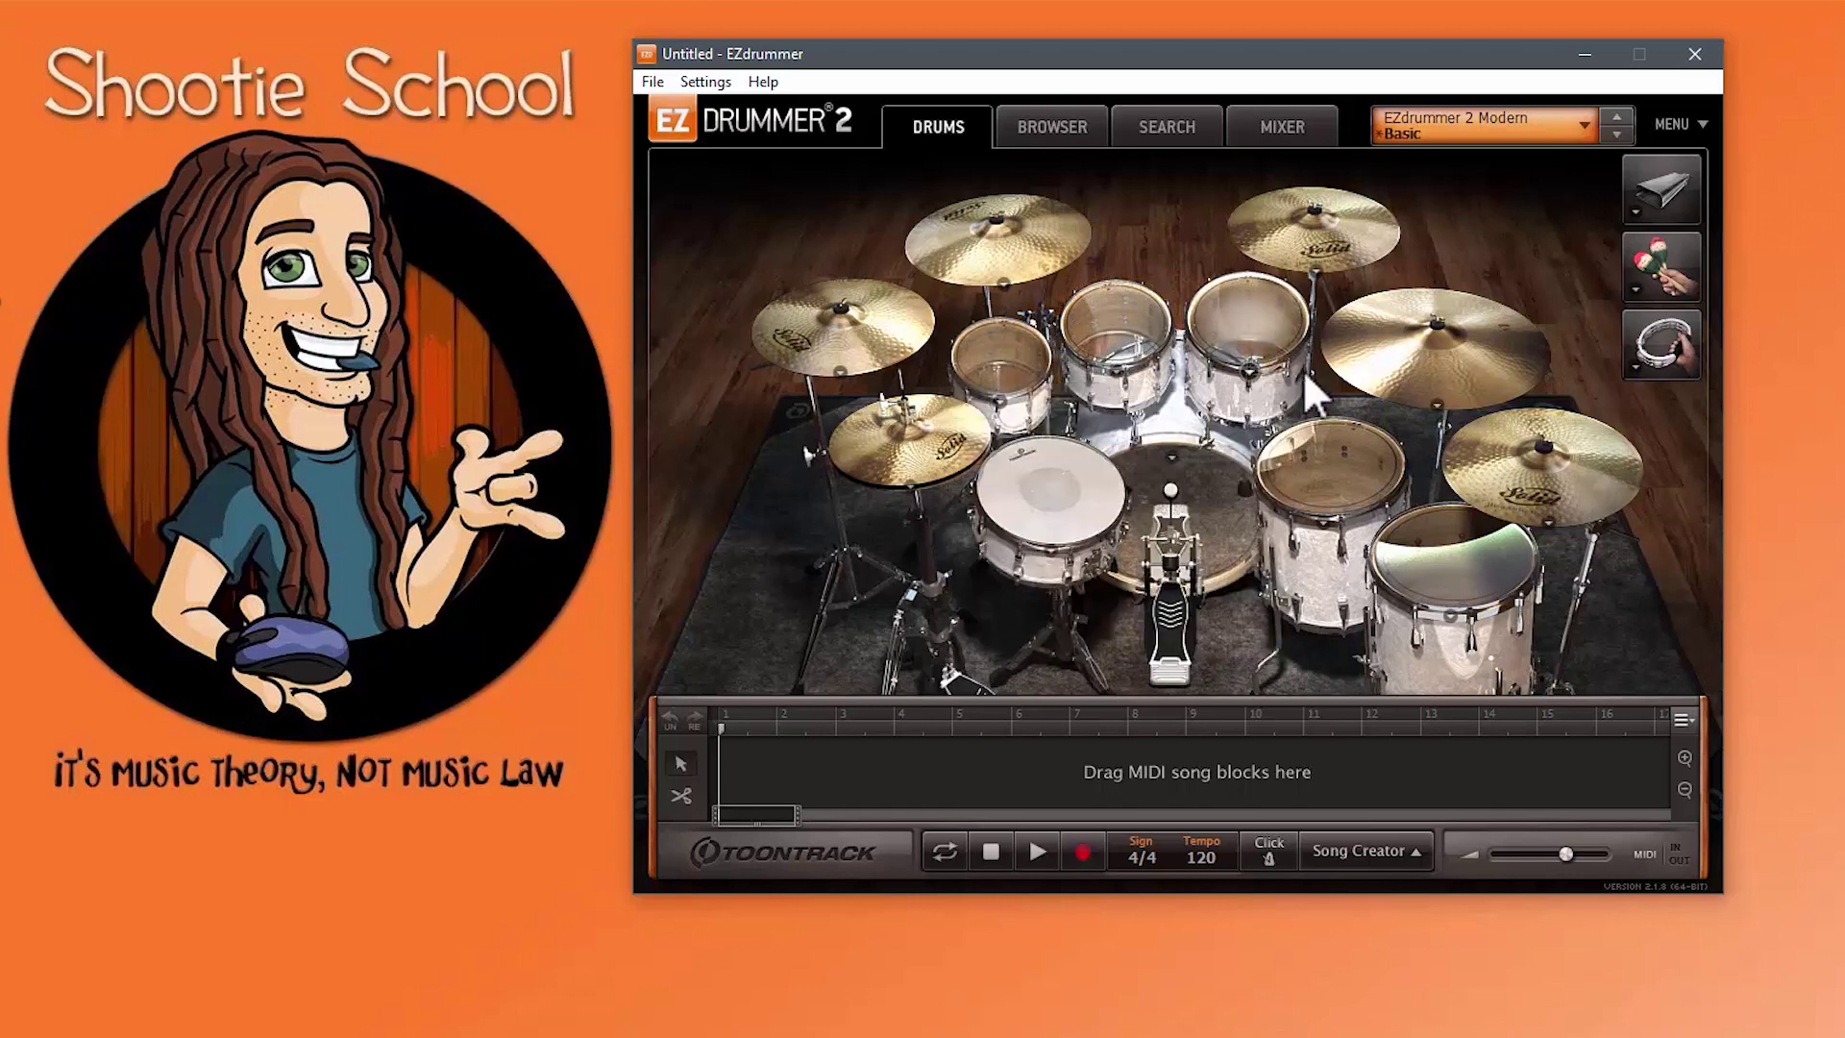
pyautogui.click(1126, 331)
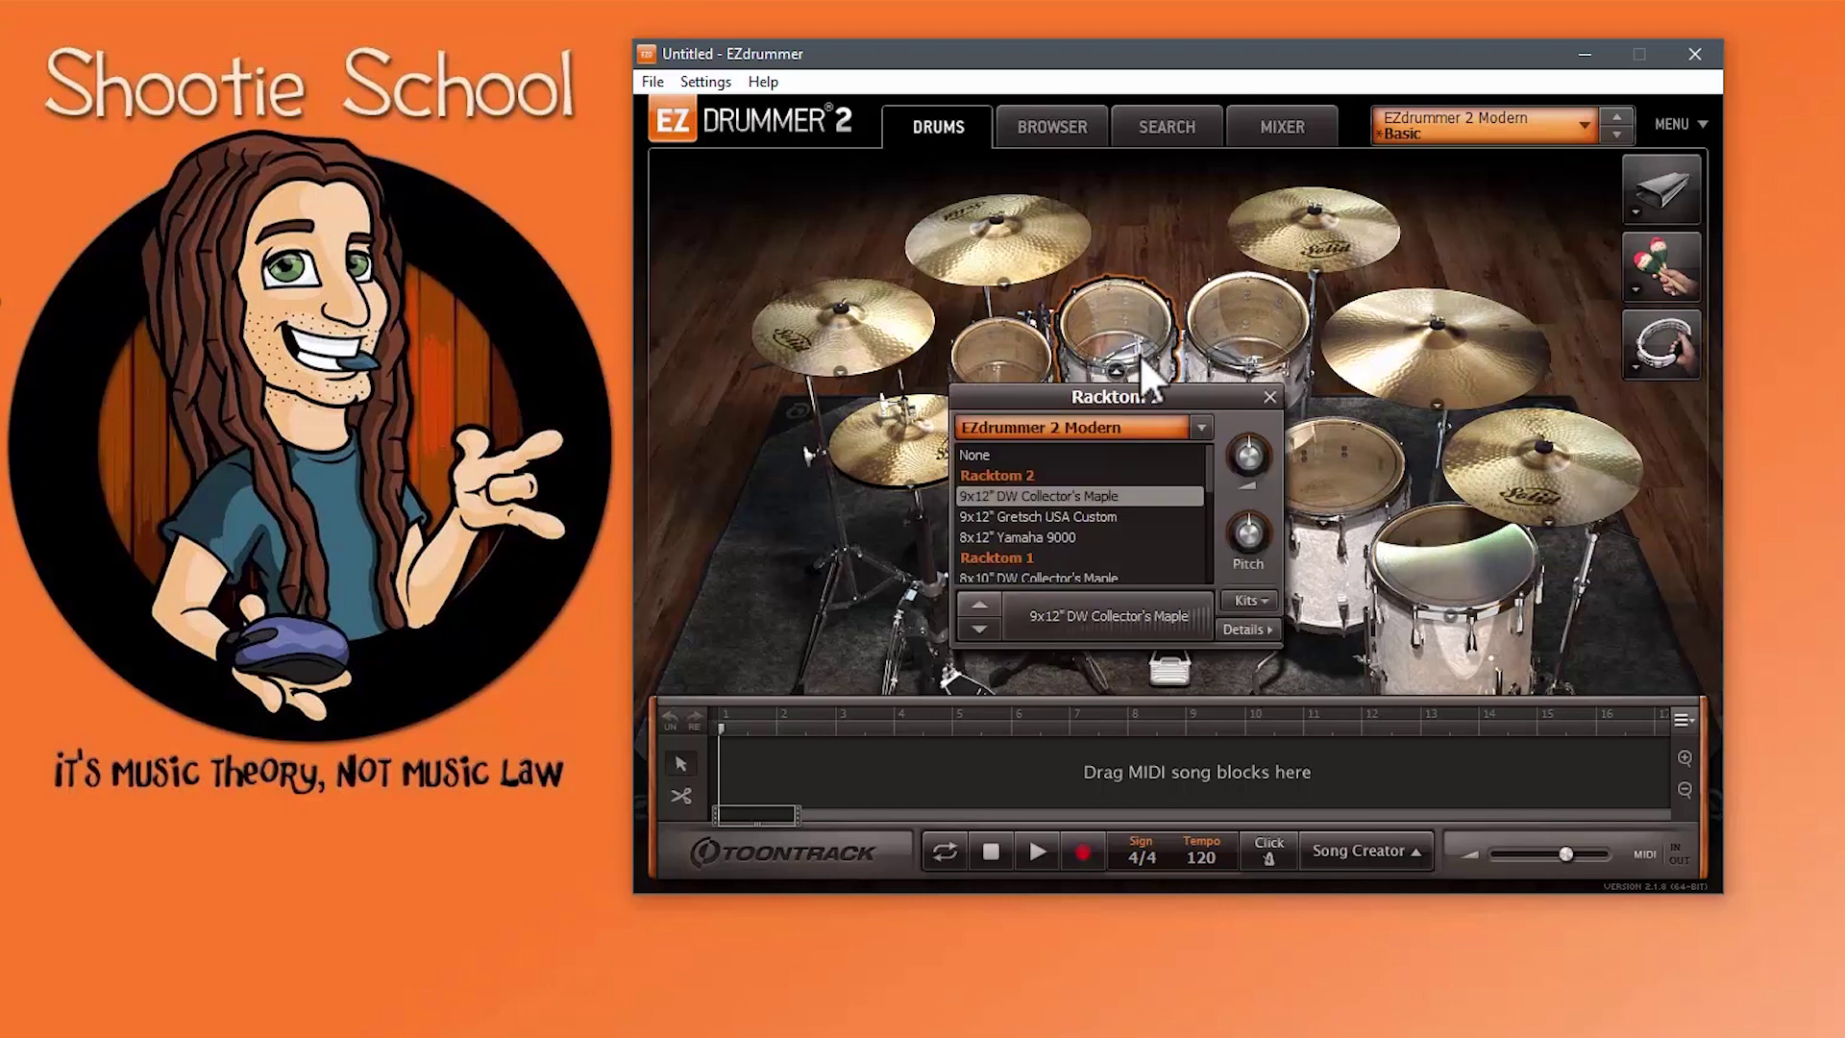
pyautogui.click(982, 356)
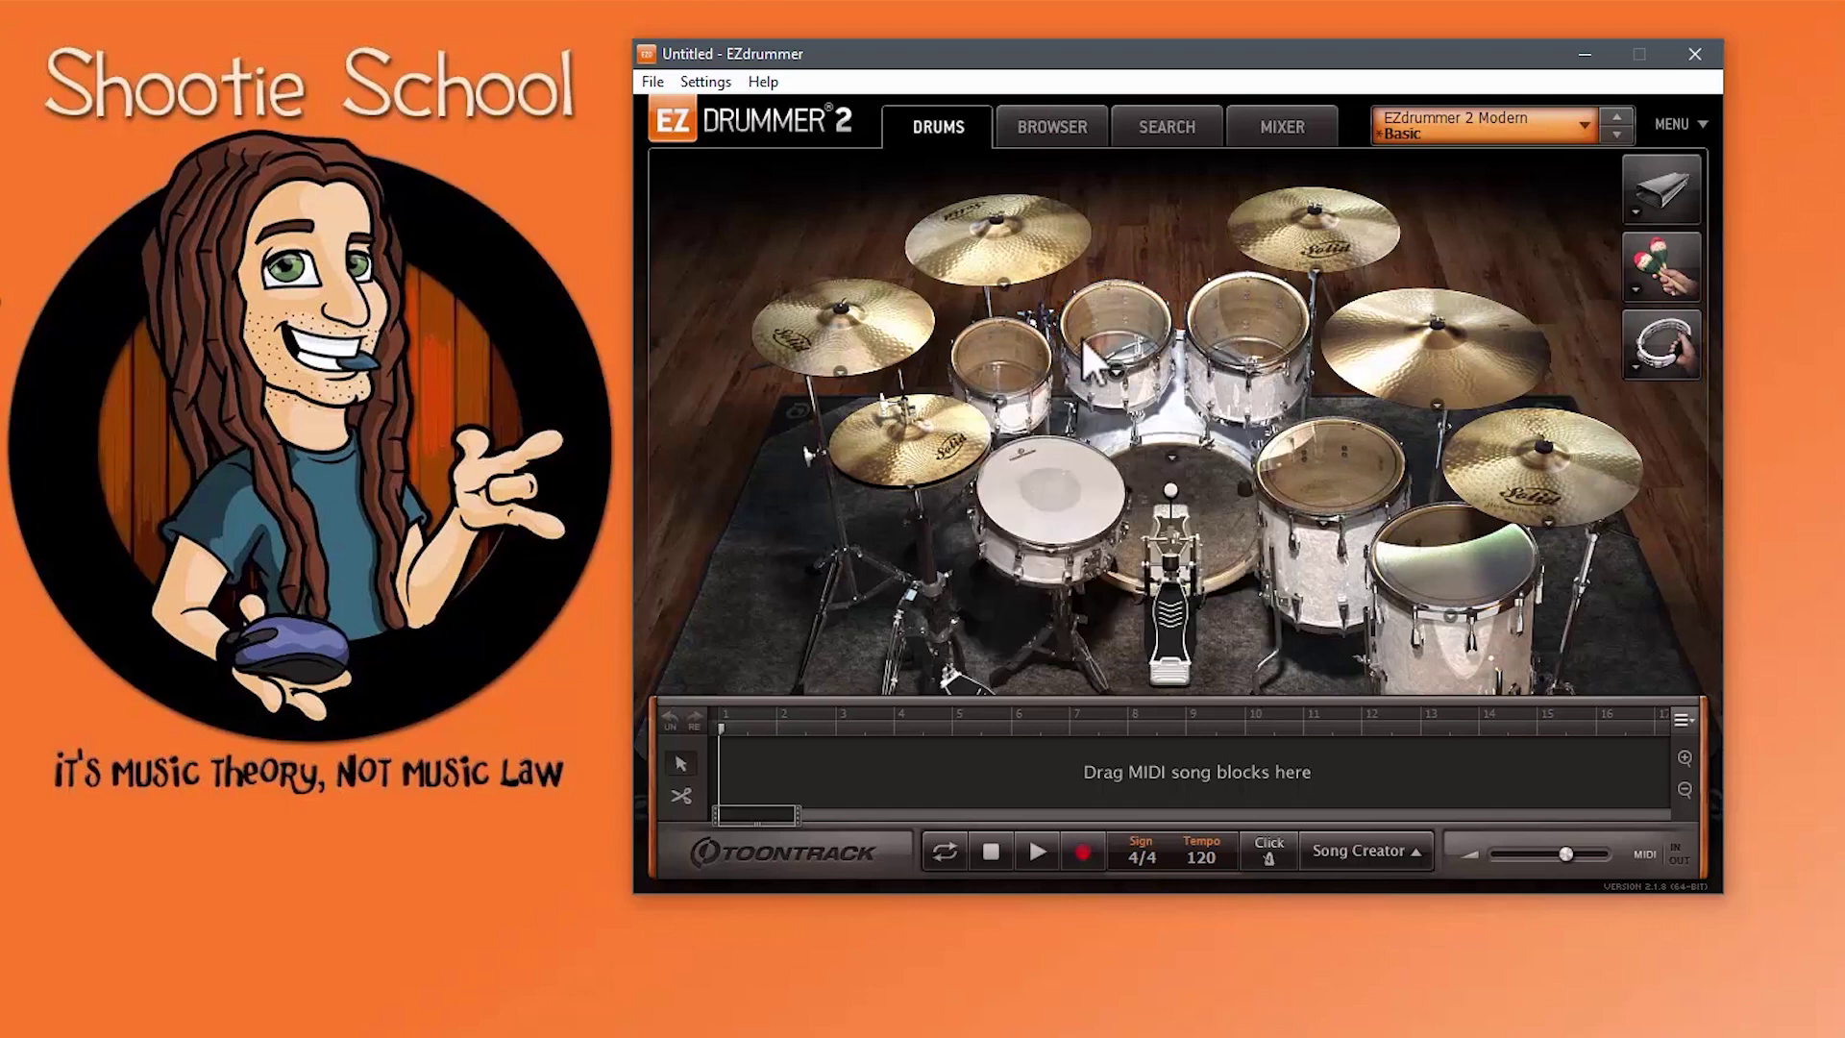
pyautogui.click(1124, 326)
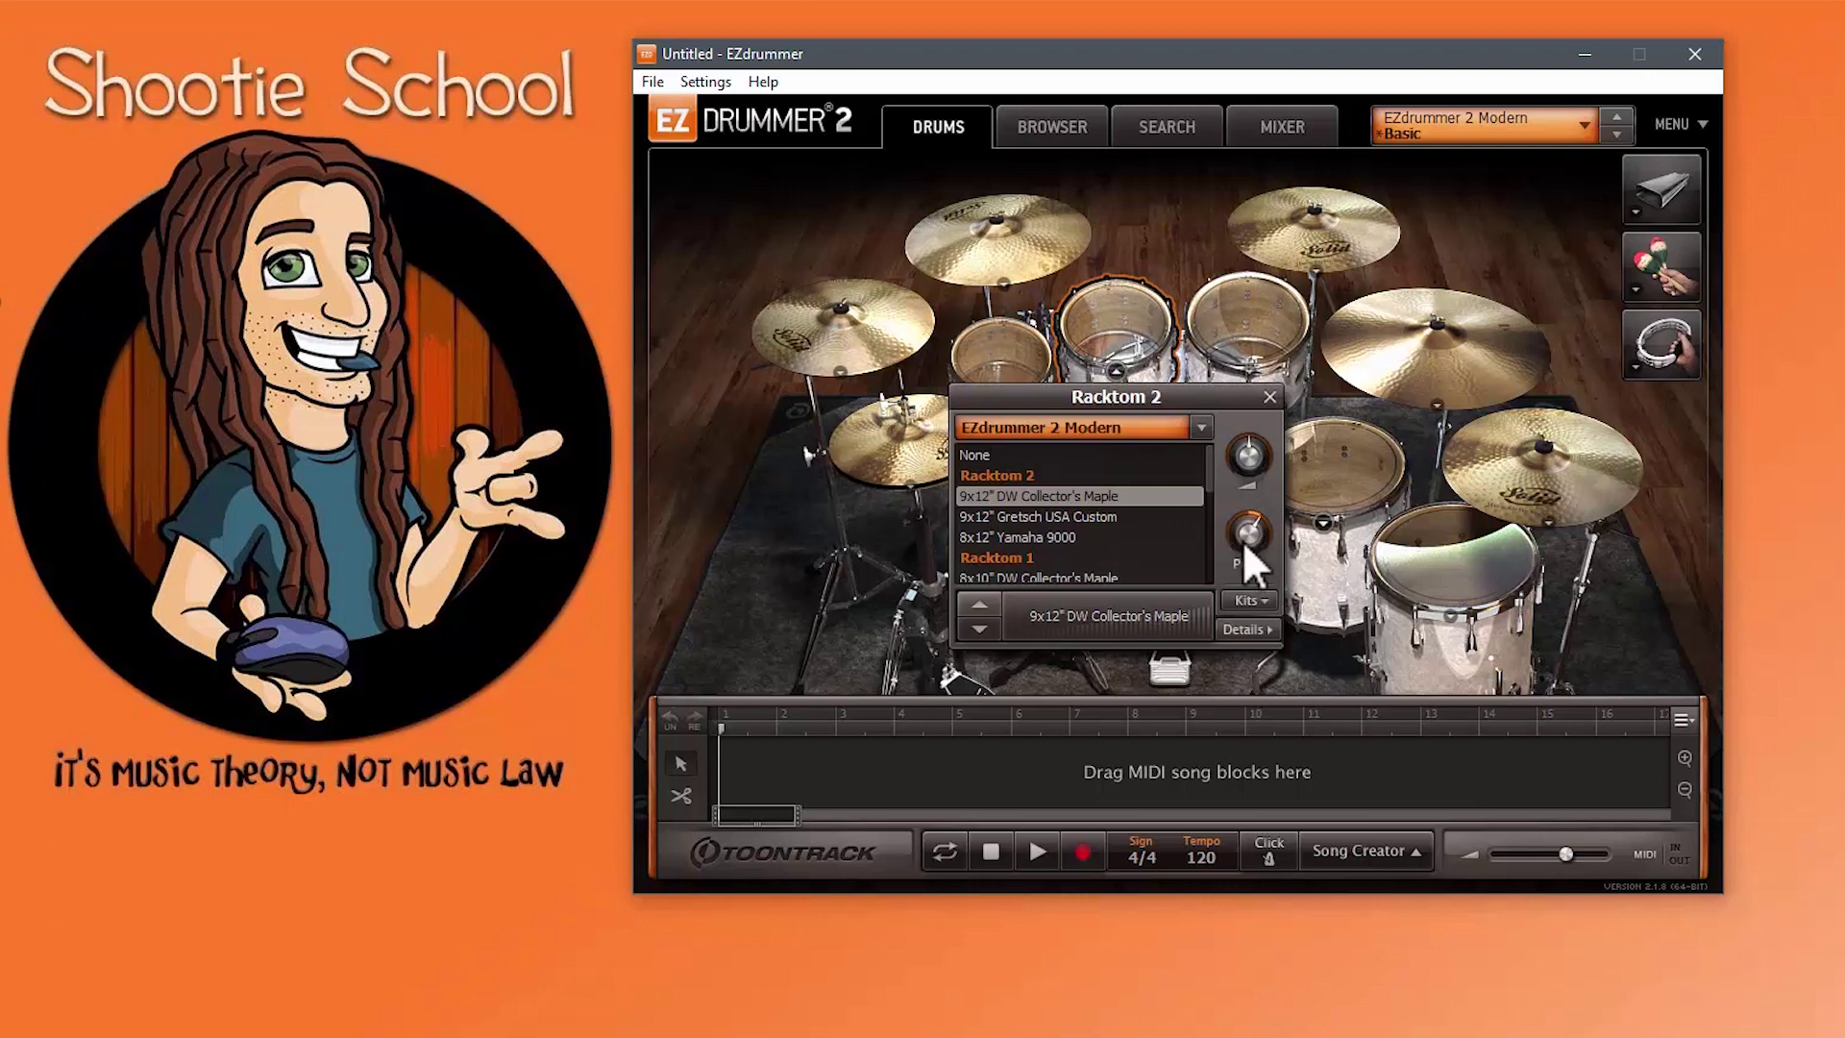
pyautogui.moveTo(1247, 539)
# Step: Load the Empty Kit preset from Racktom 2's settings and close them
pyautogui.click(1240, 602)
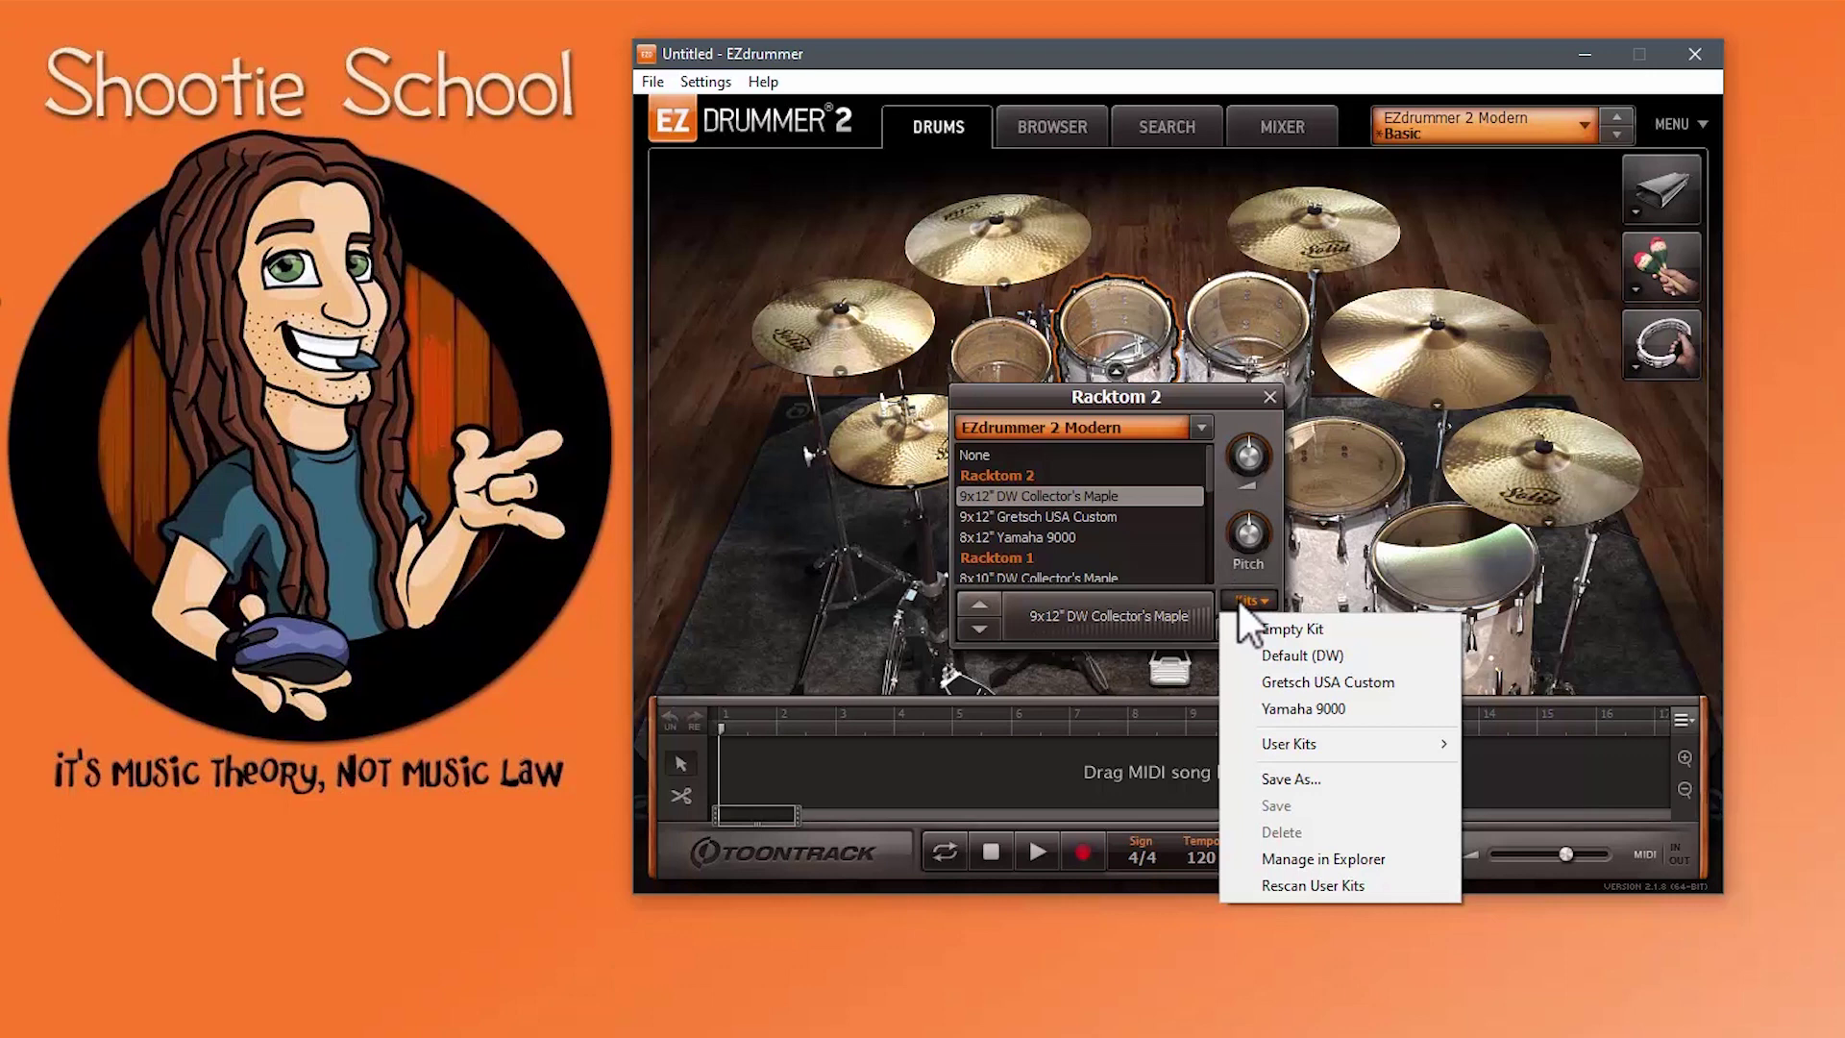
pyautogui.click(1339, 627)
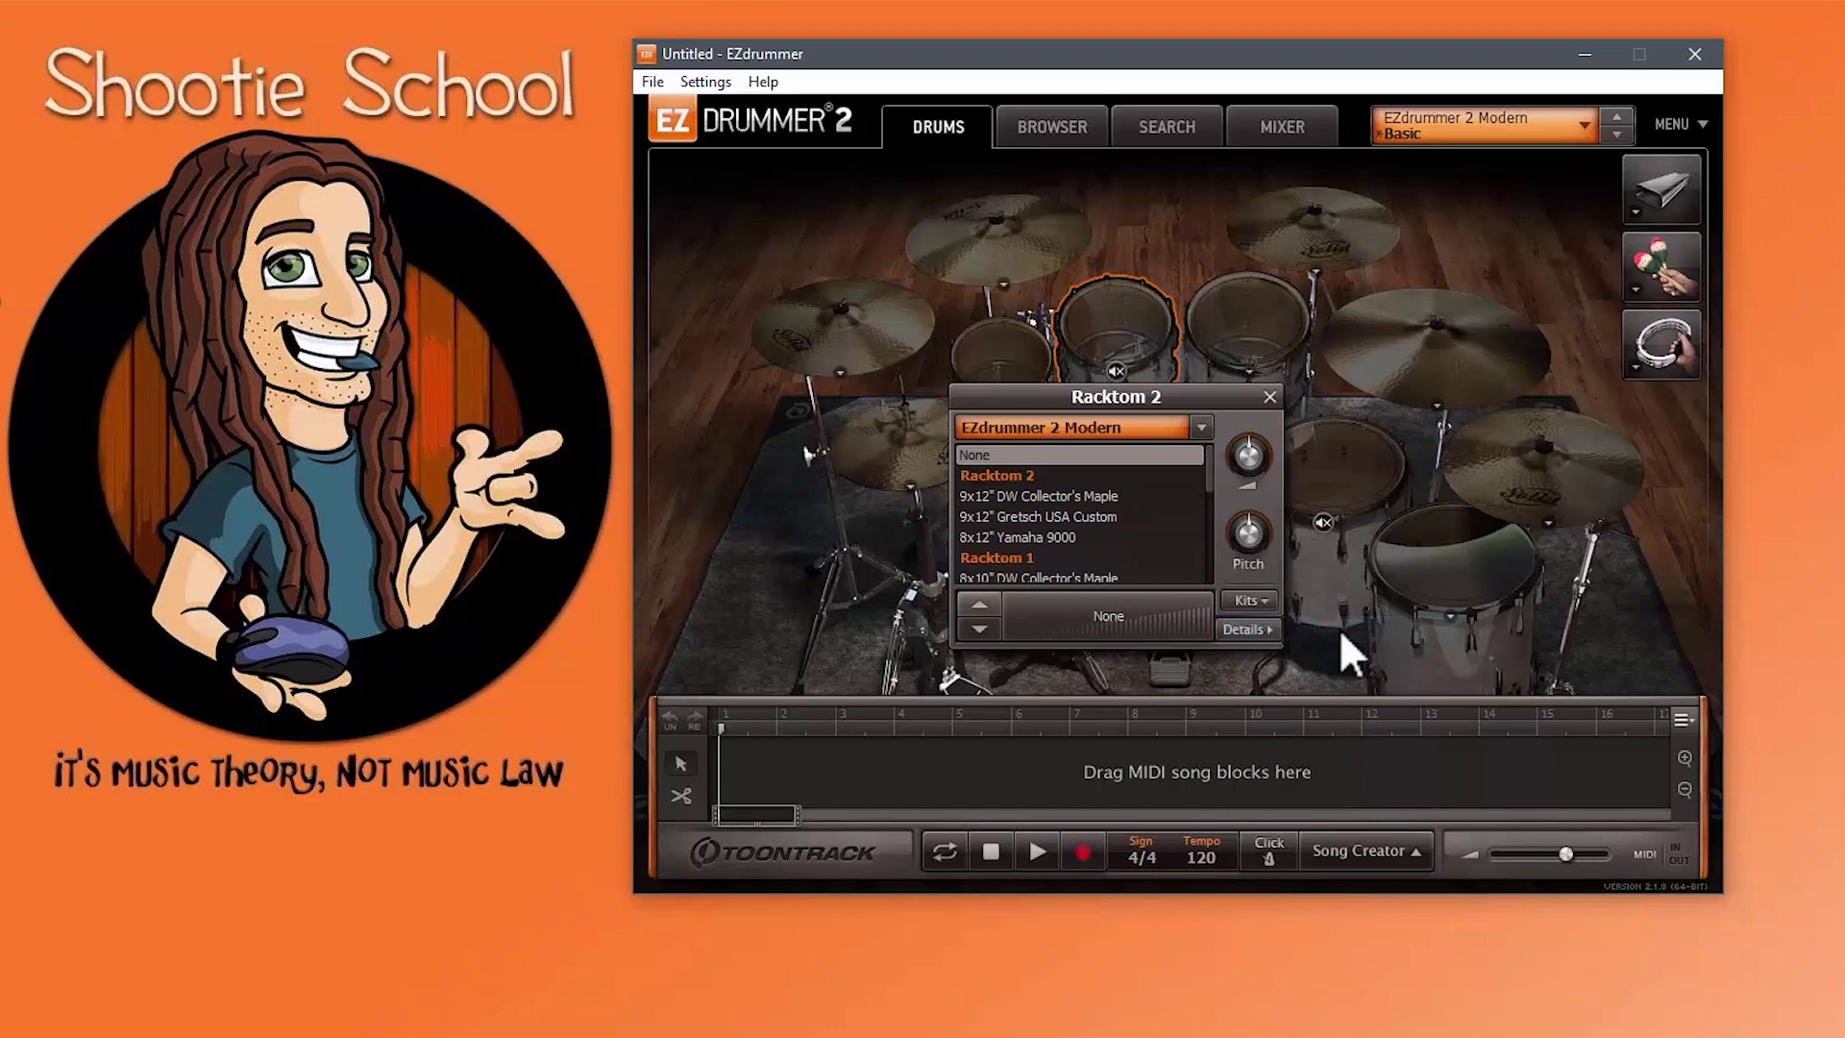
pyautogui.click(1270, 396)
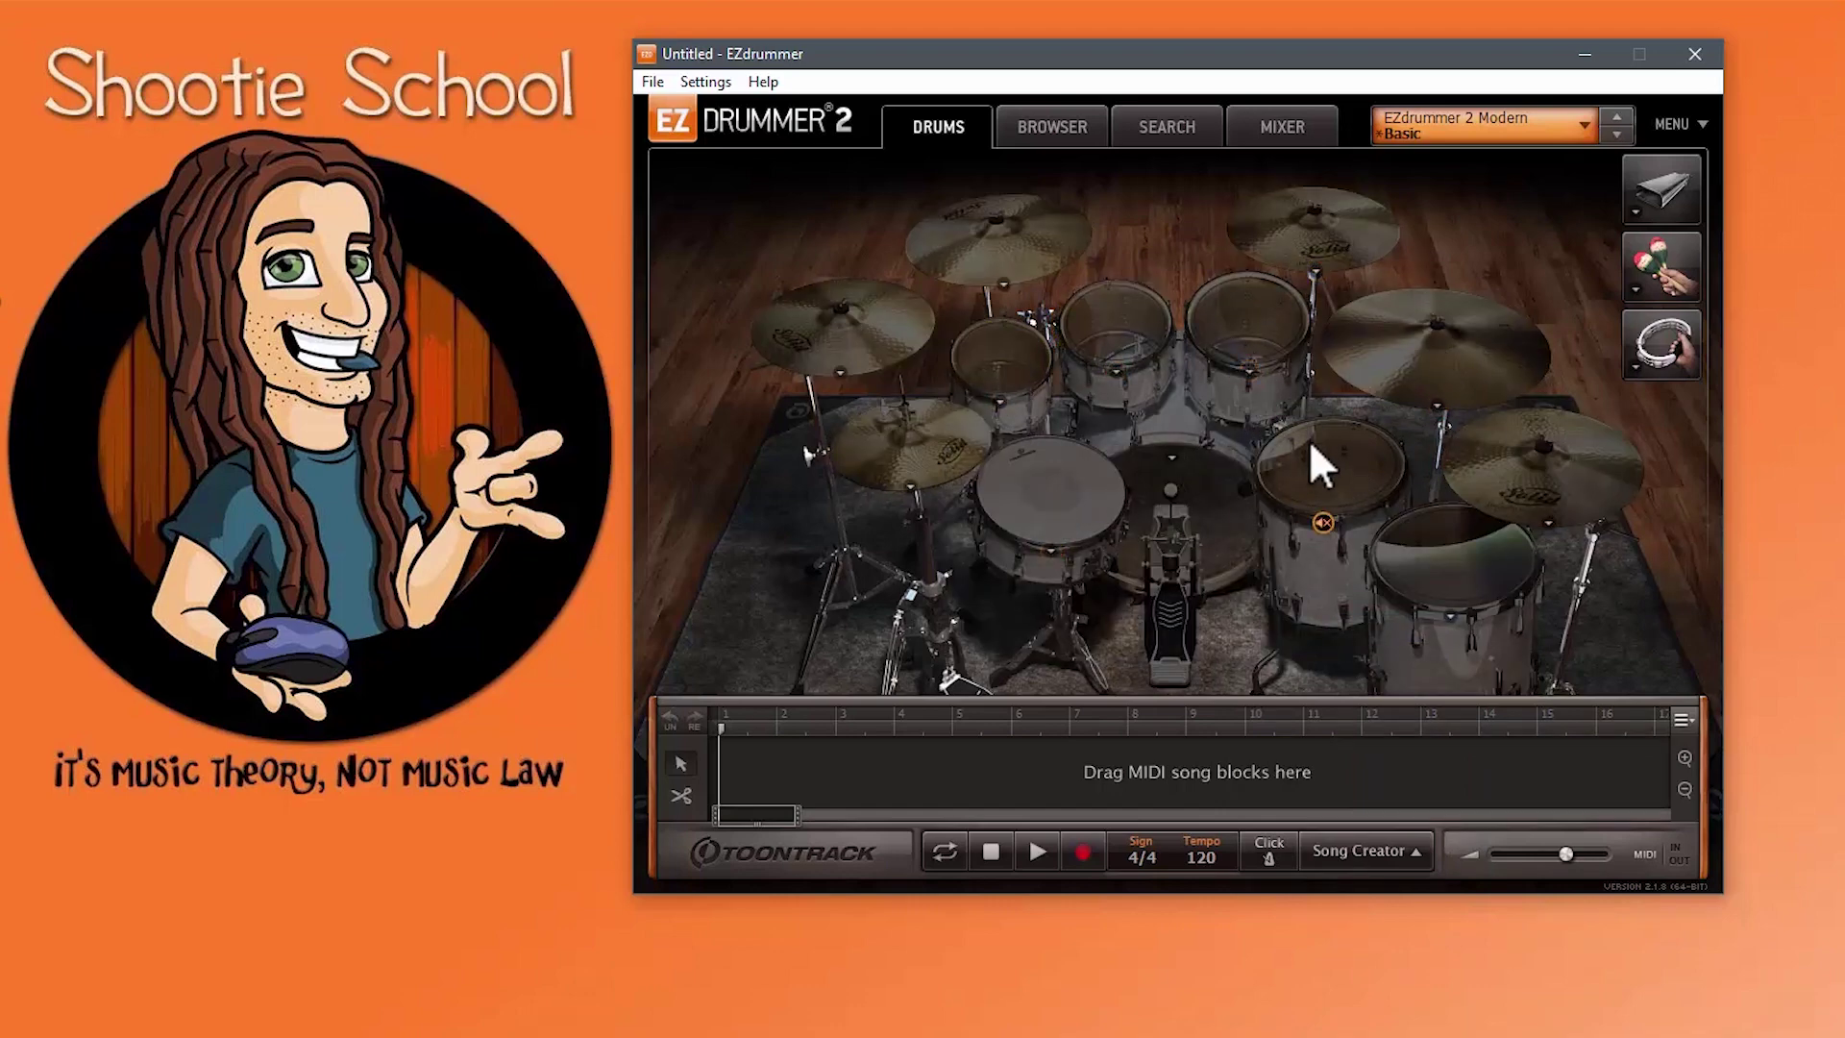
# Step: View the instrument choices for the snare and the kick, and close them
pyautogui.click(1070, 497)
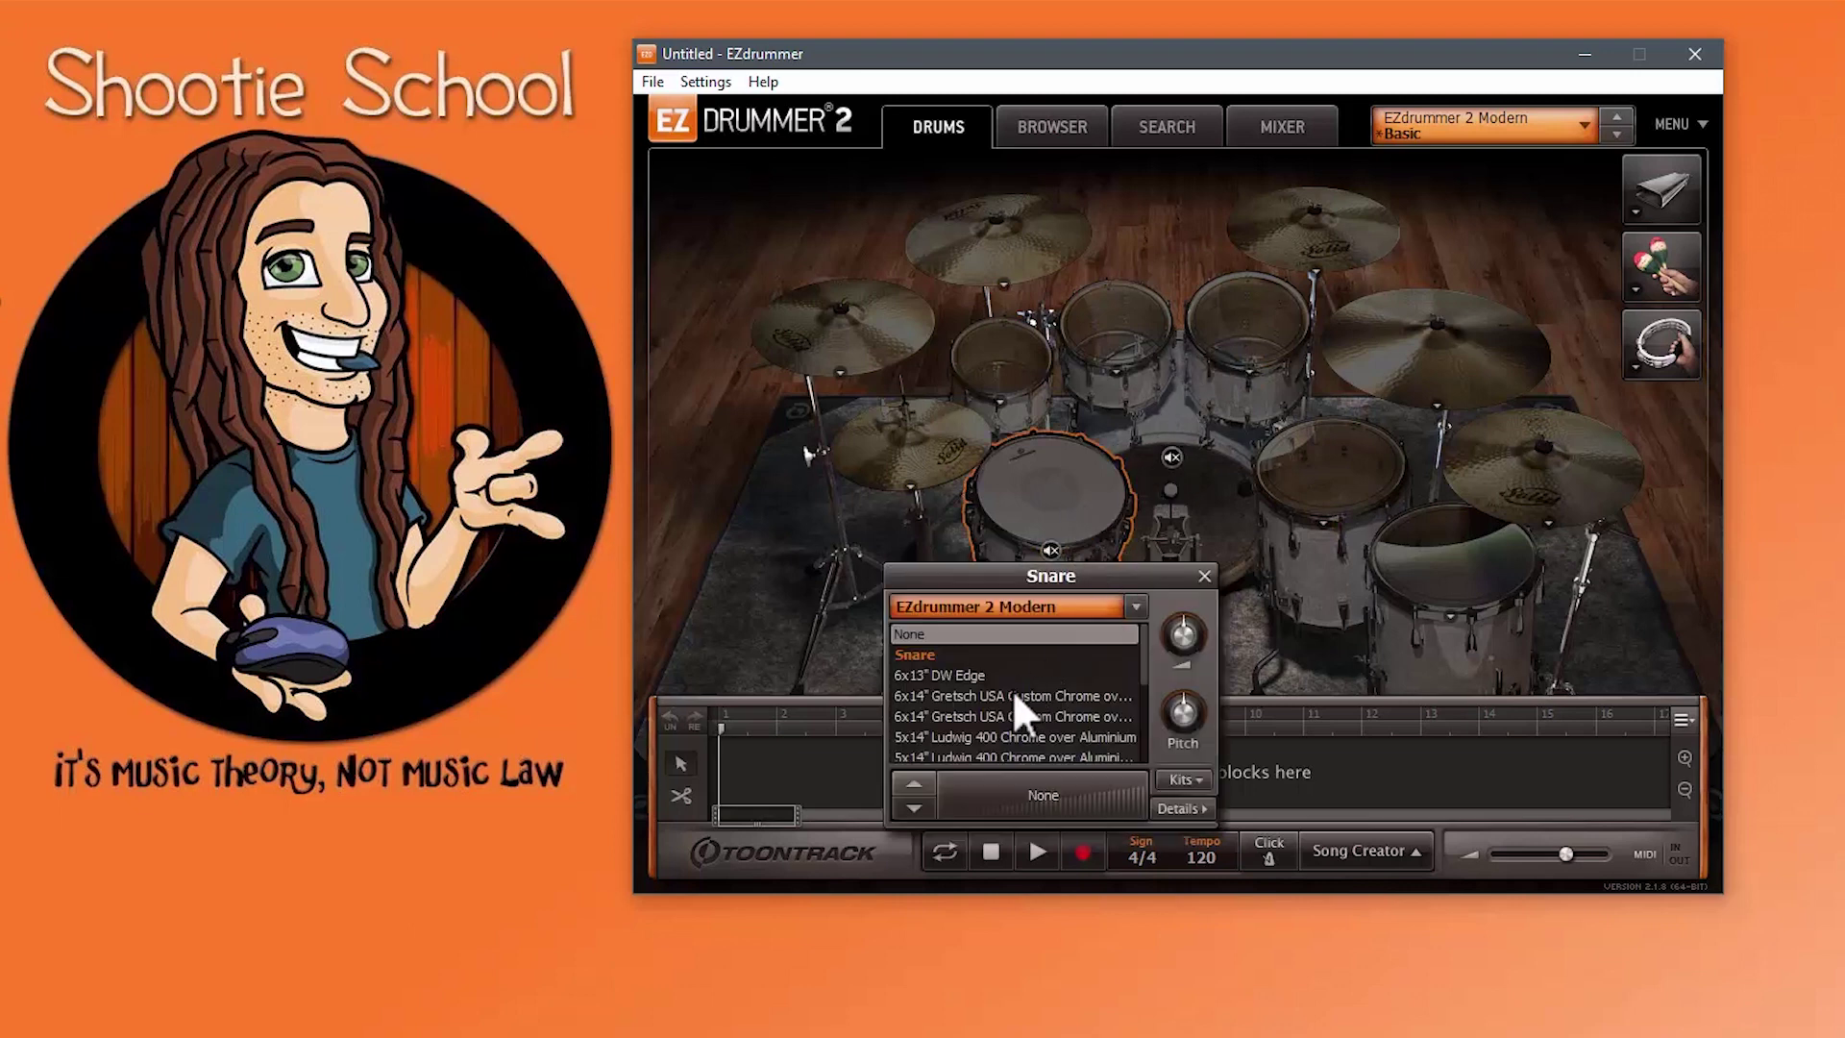
pyautogui.click(1199, 493)
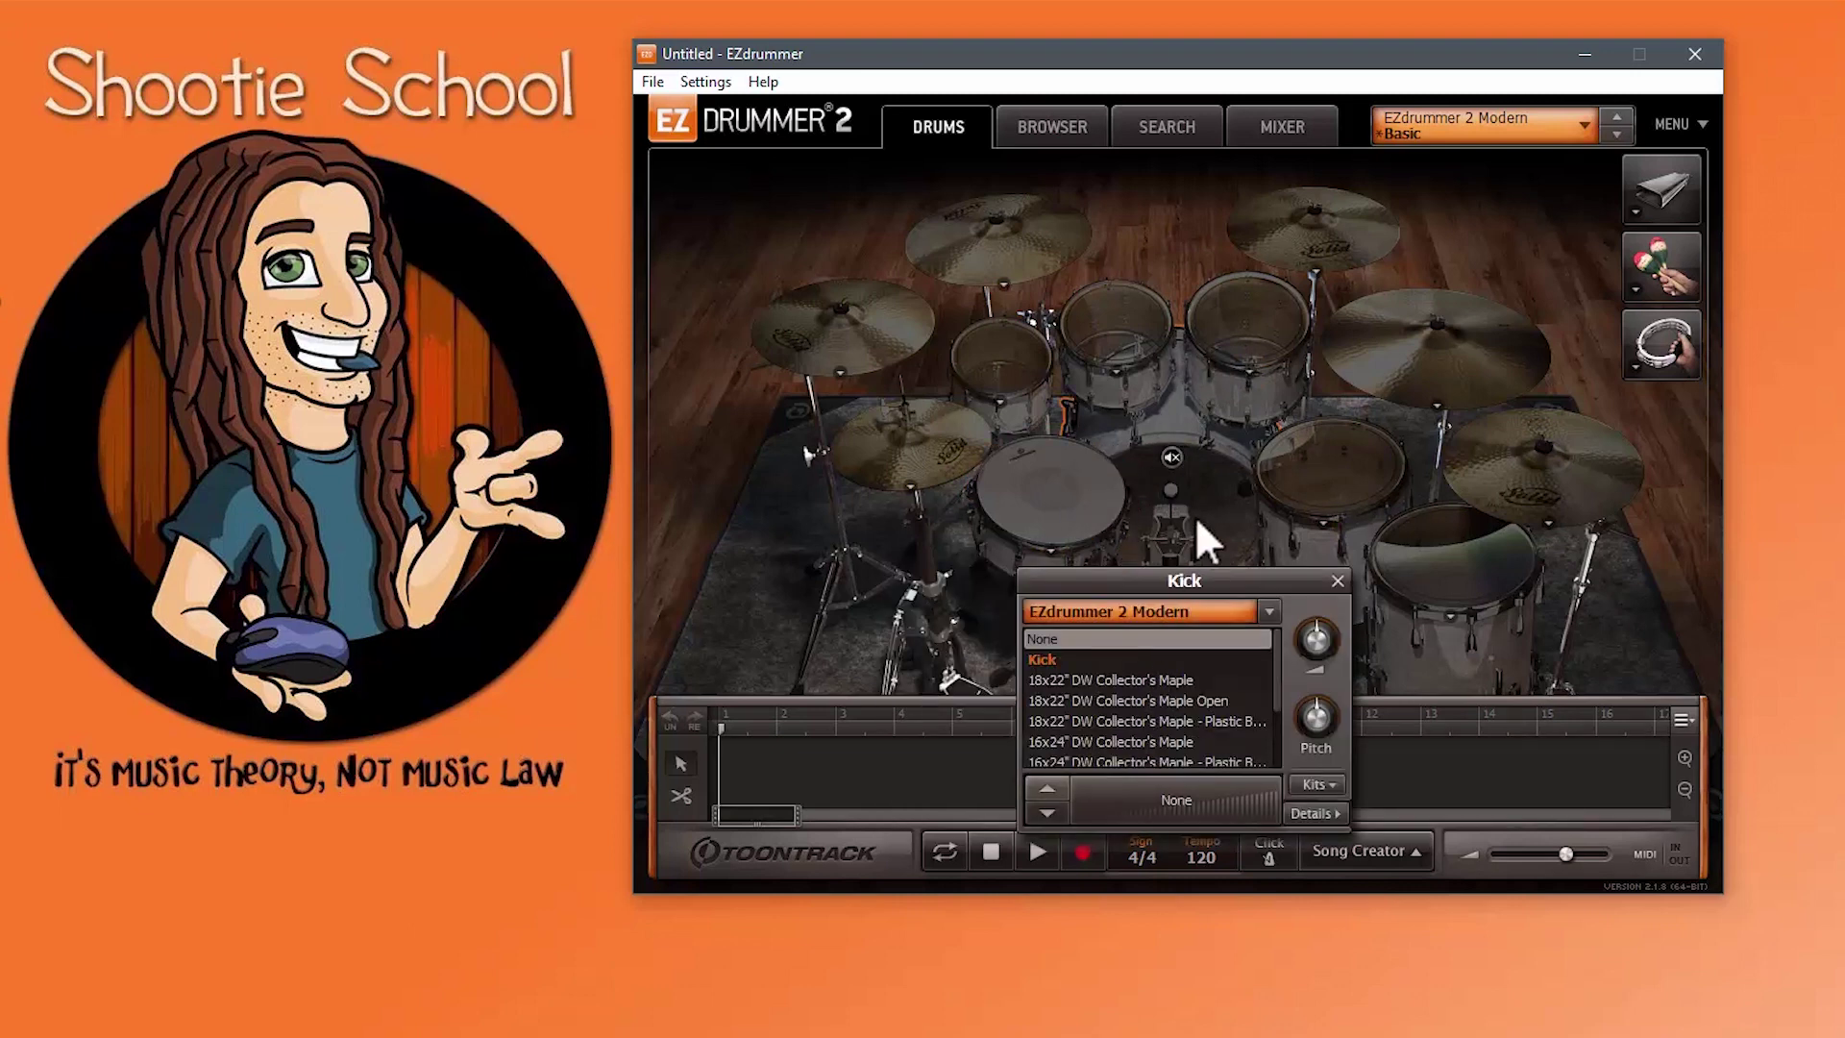
pyautogui.click(1336, 581)
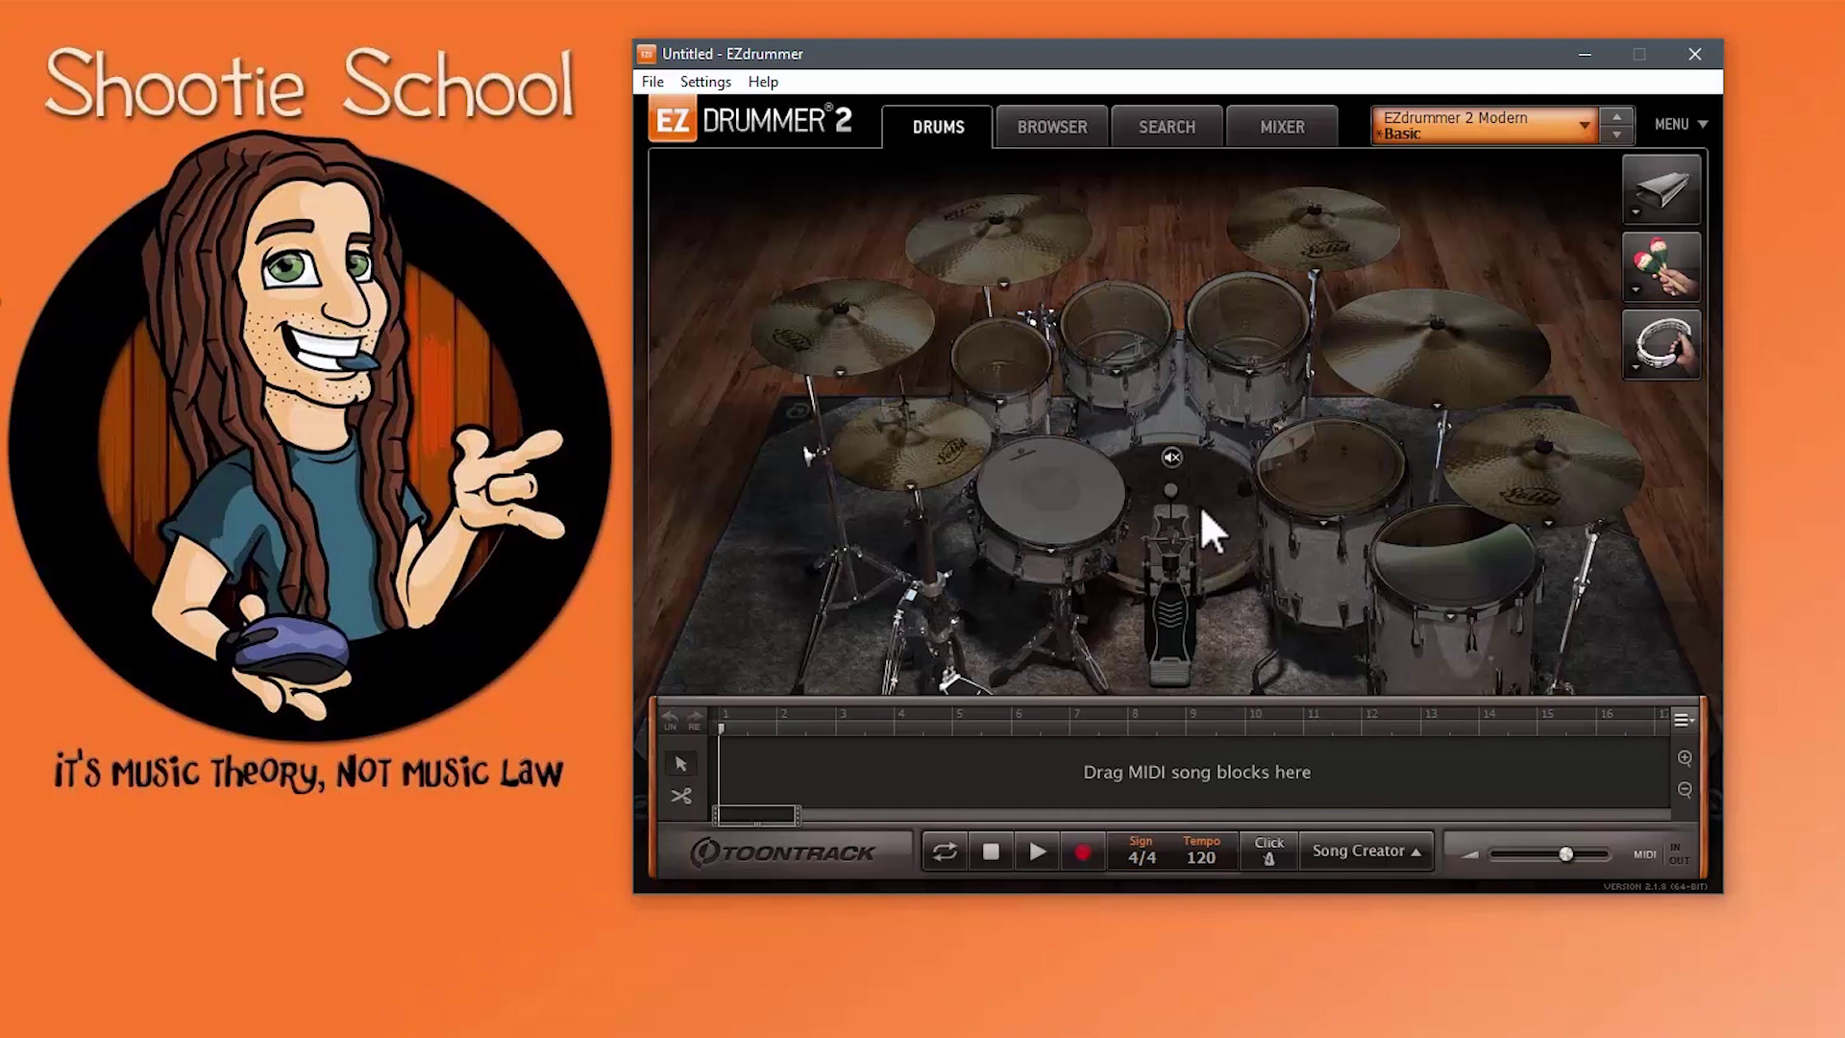
# Step: Load the Gretsch USA Custom kit from Racktom 3's settings and close them
pyautogui.click(1246, 363)
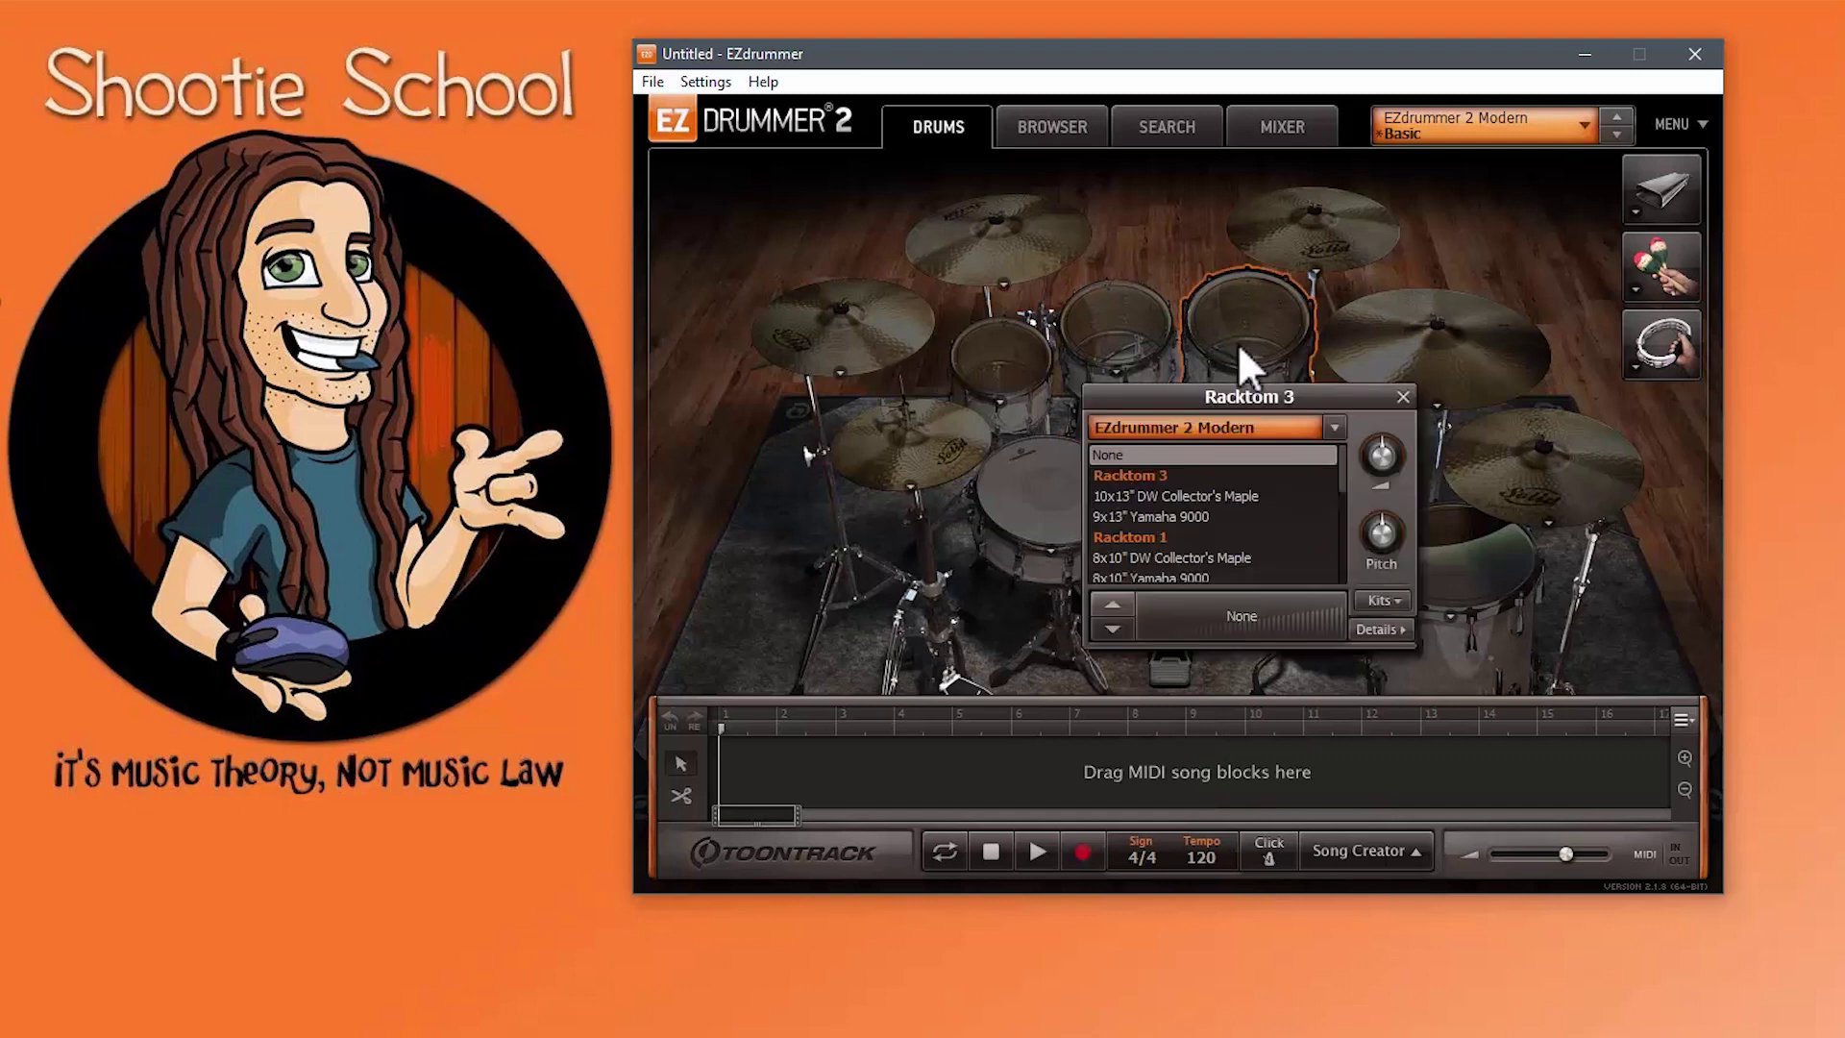
pyautogui.click(1365, 603)
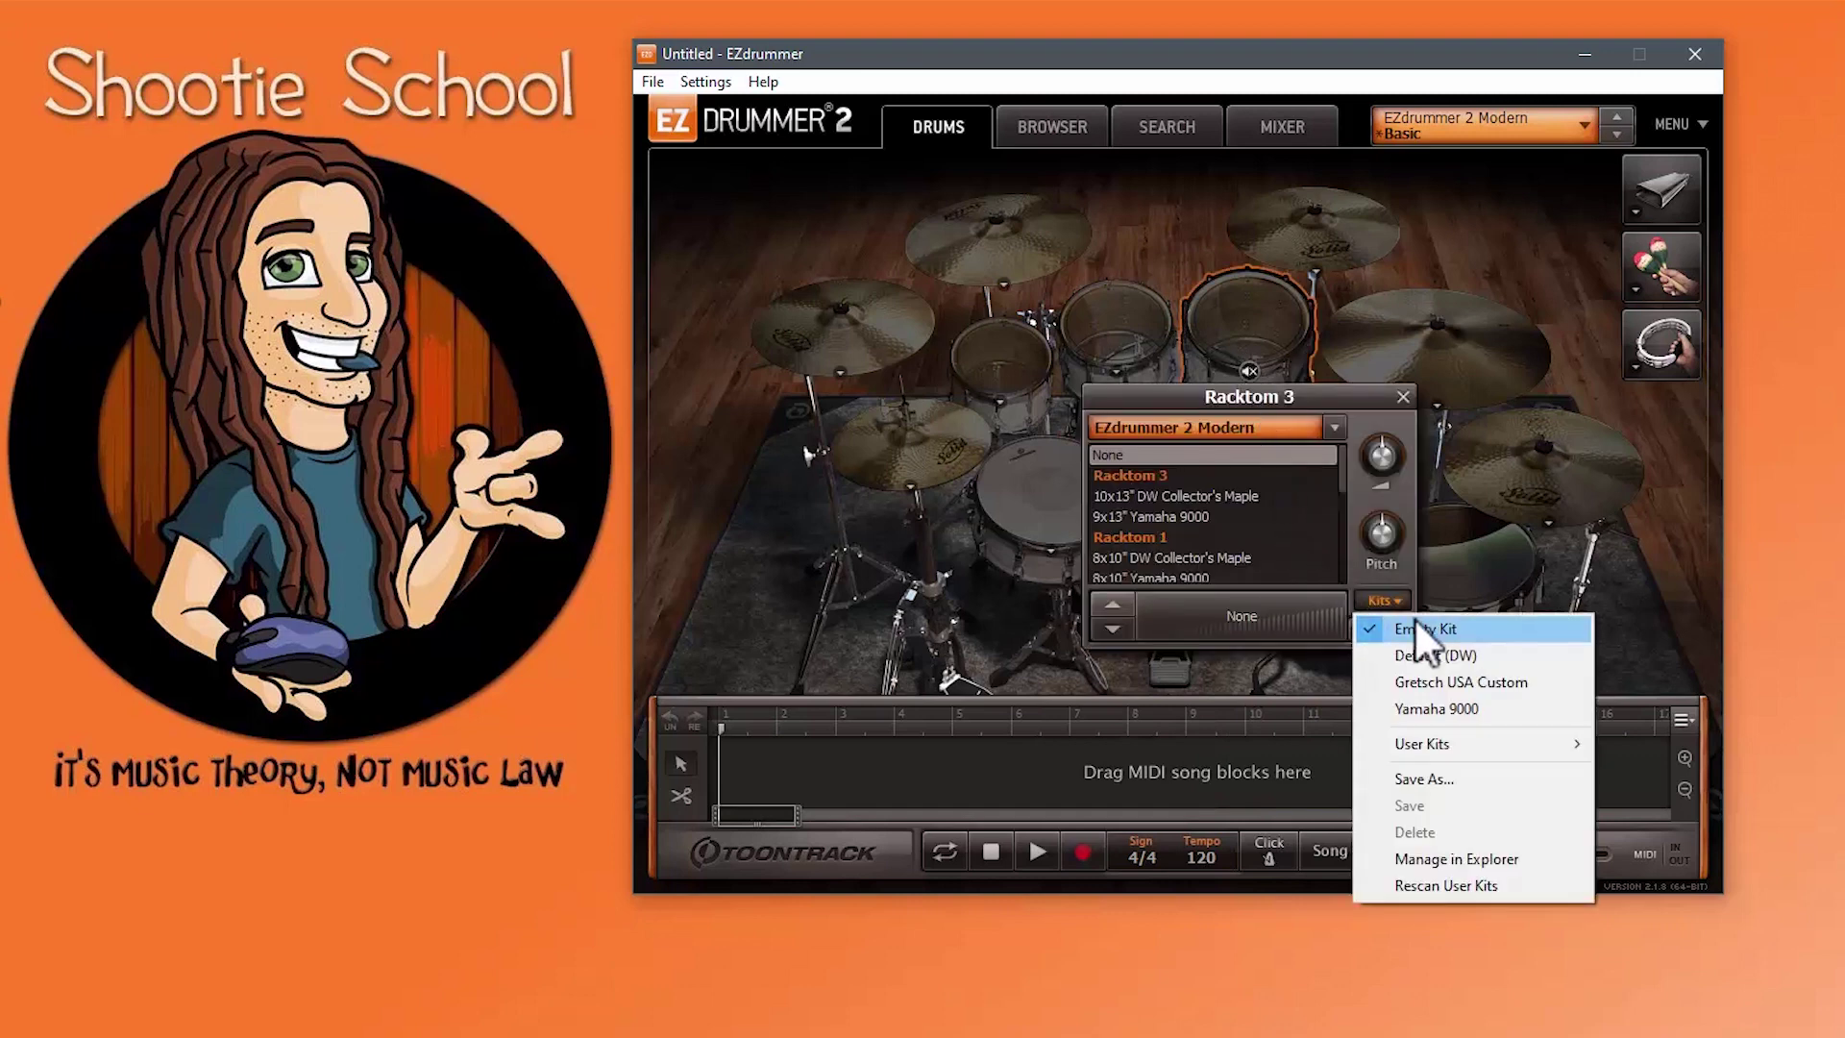
pyautogui.click(1485, 682)
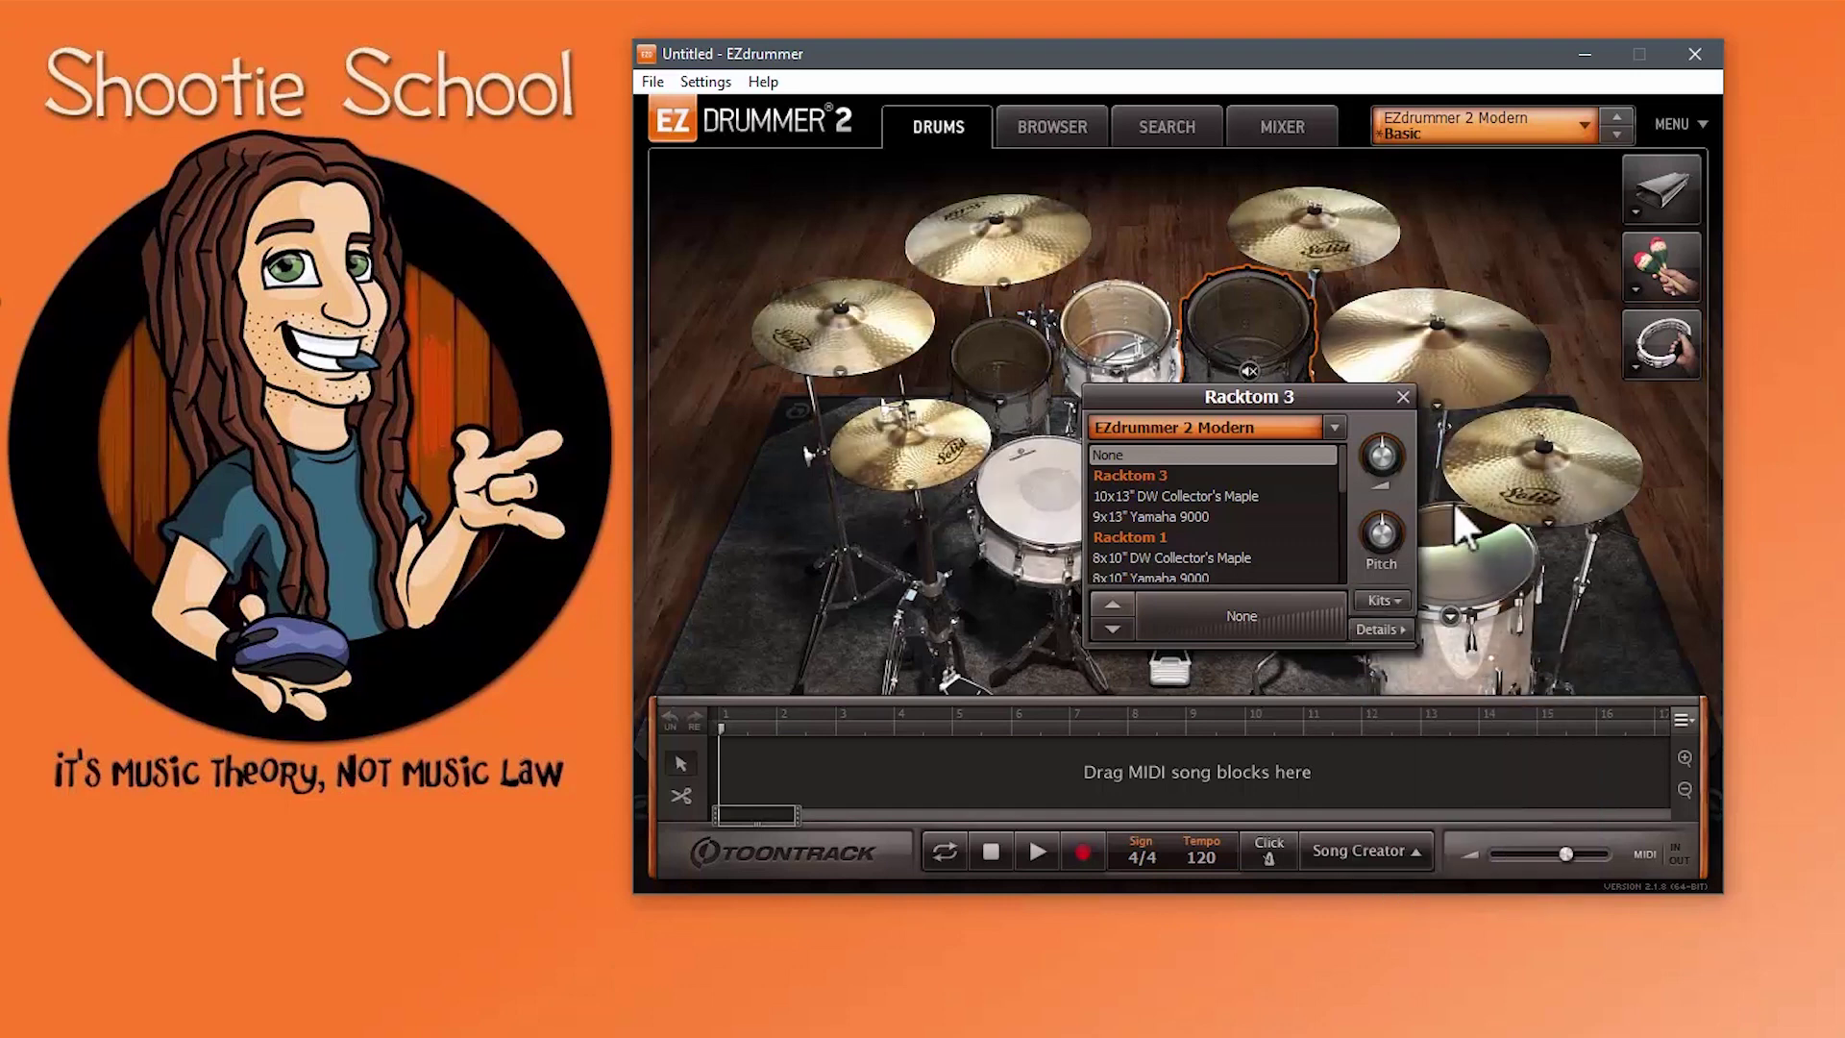
pyautogui.click(1402, 394)
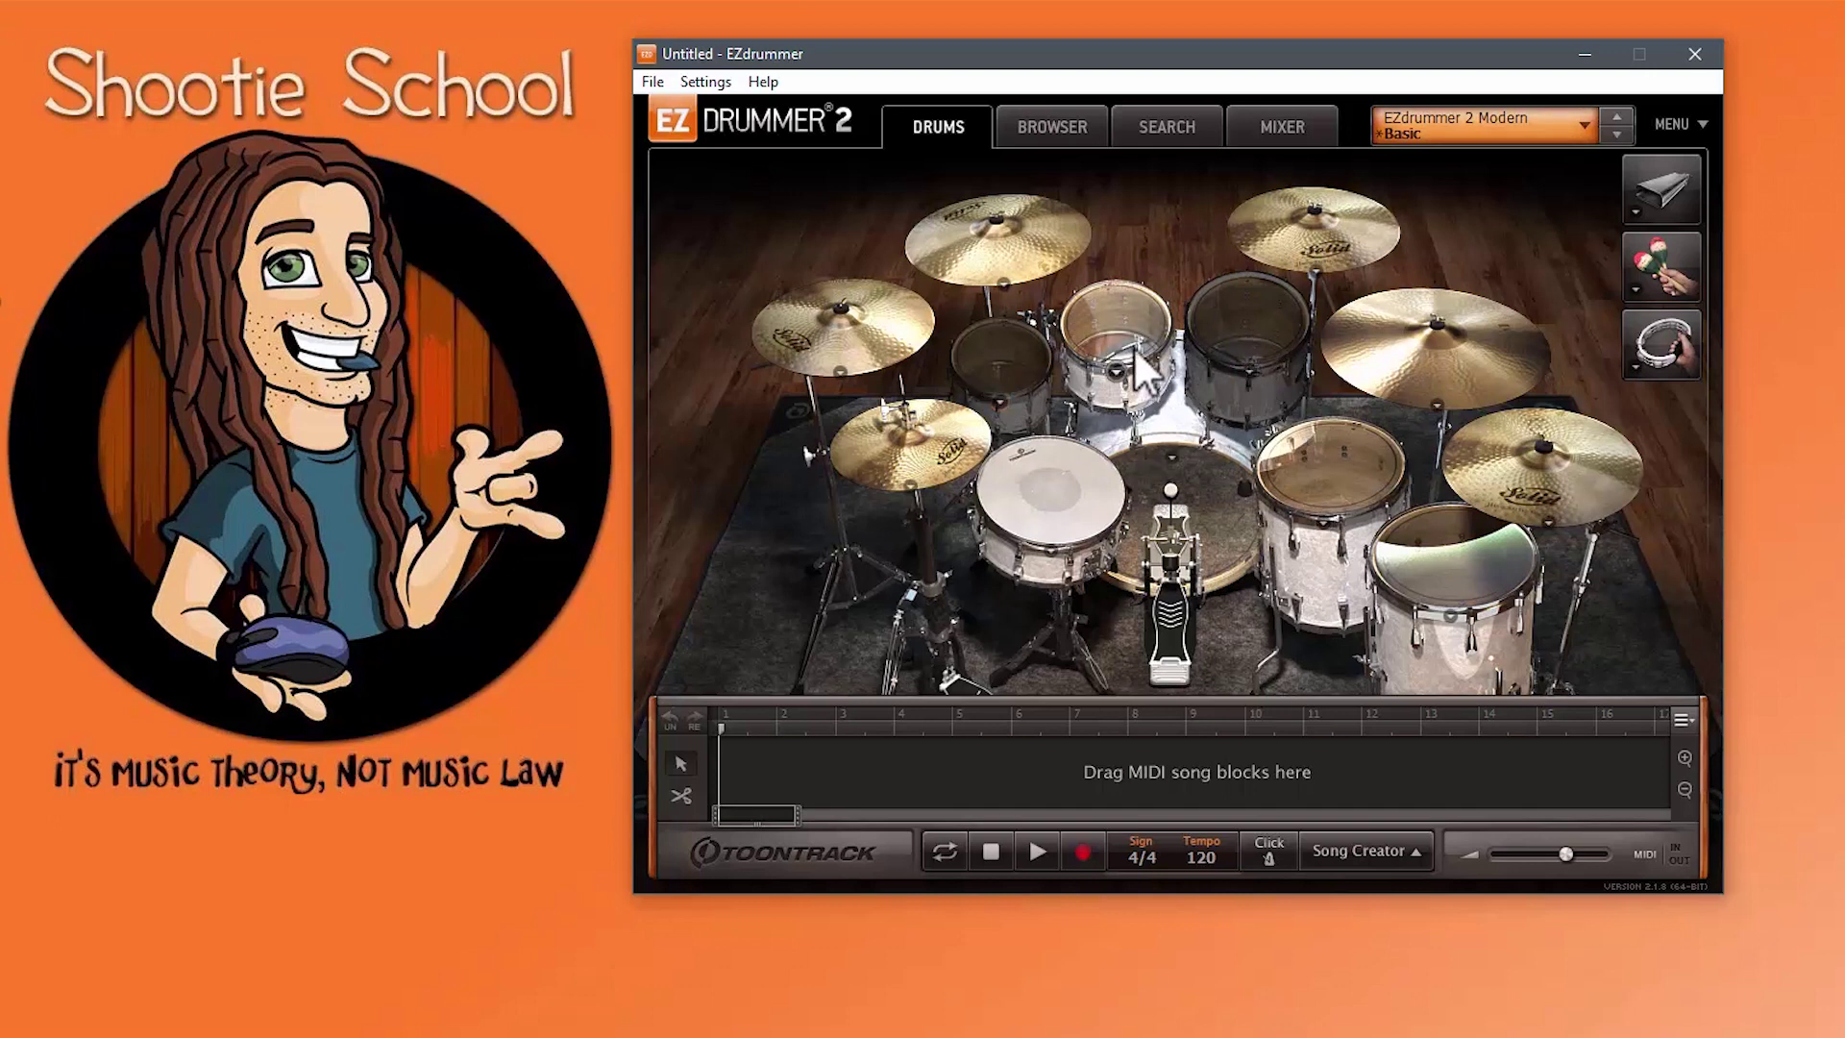
# Step: Fill the empty Racktom 1 with the 9x10" Tama Star Classic Bubinga Quilted Sapele from the Metal Machine library
pyautogui.click(1009, 362)
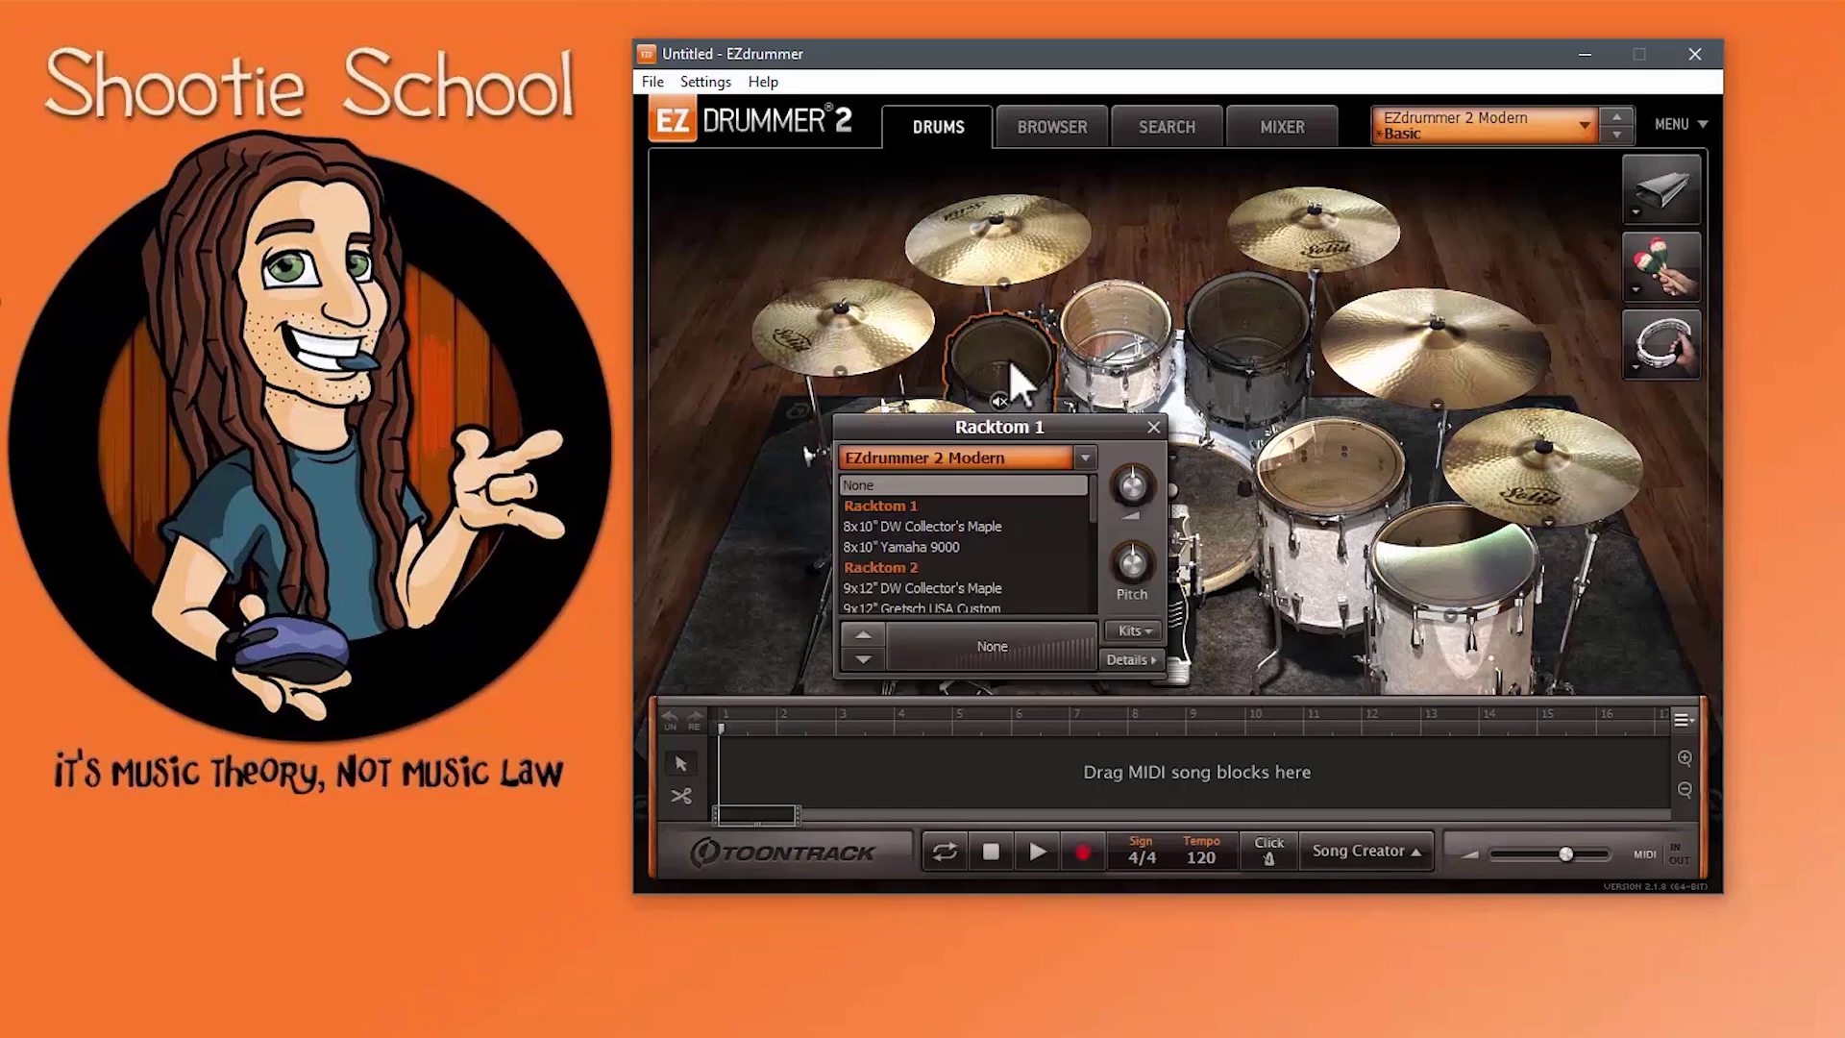
pyautogui.click(1034, 453)
pyautogui.click(980, 674)
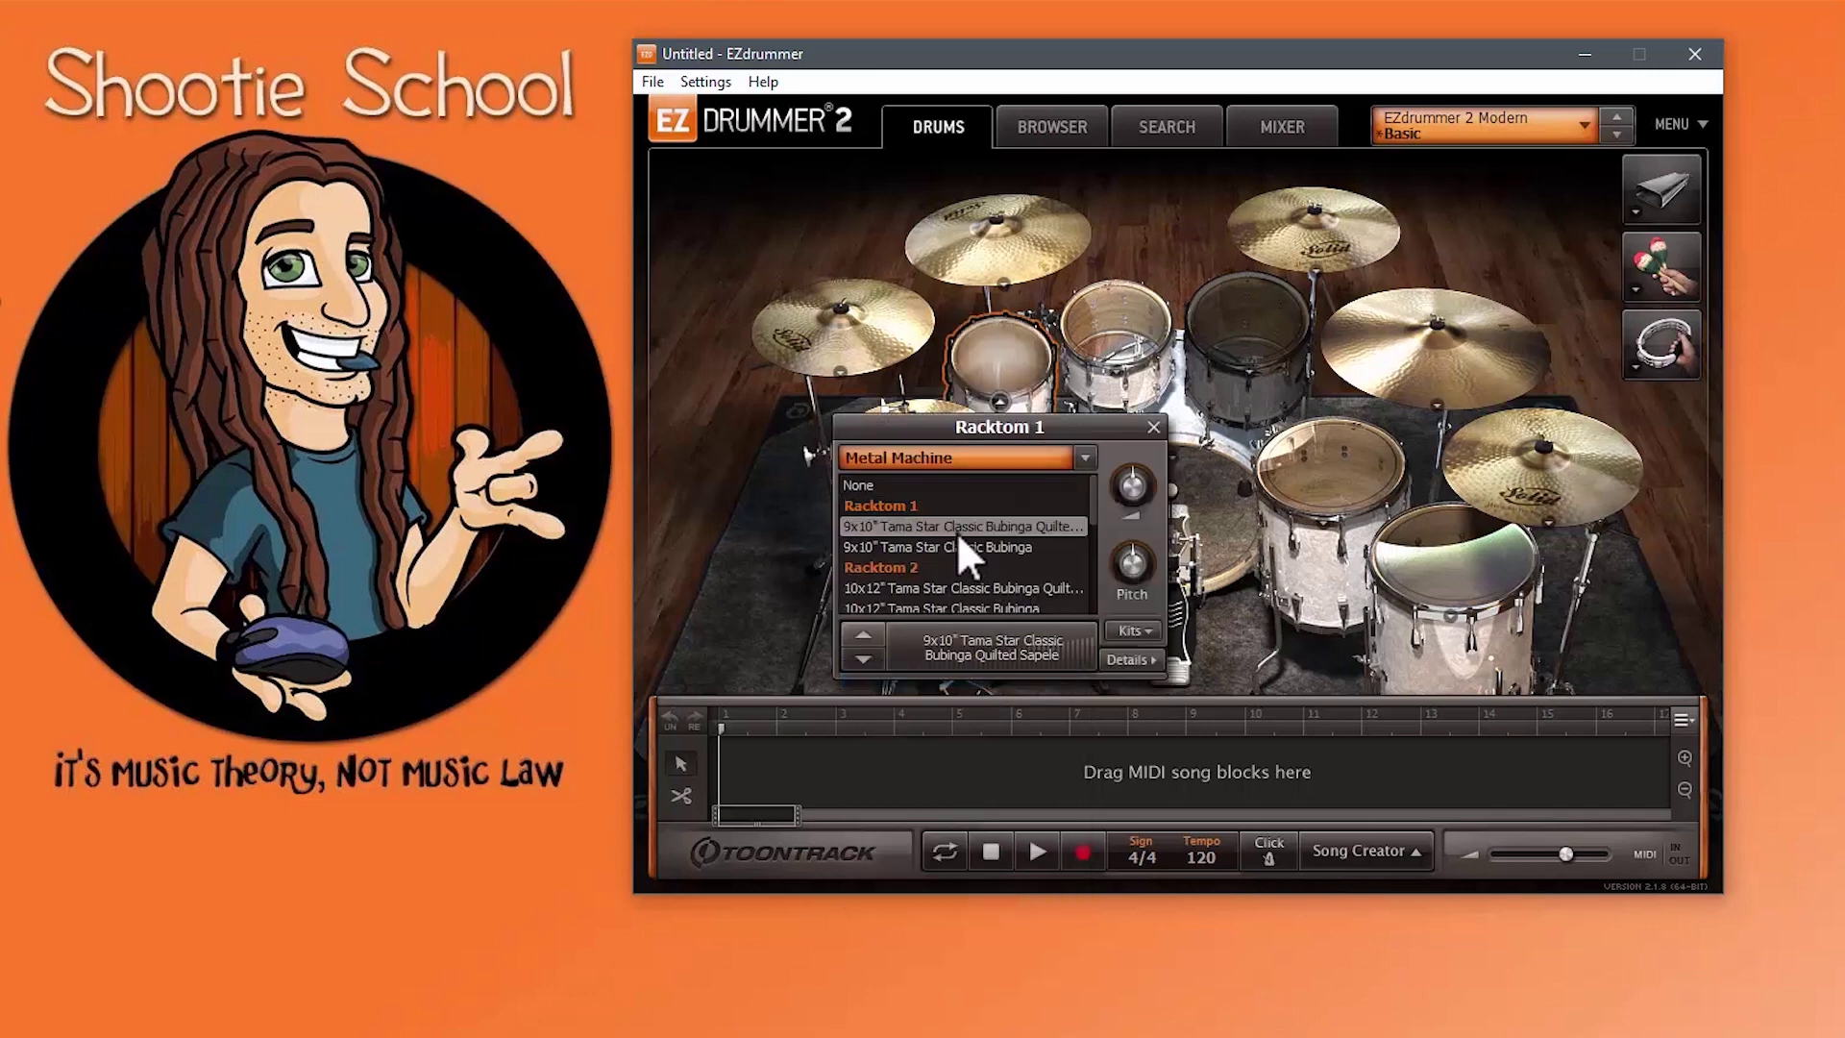
# Step: Switch Racktom 1 to the EZdrummer 2 Modern library, fill it with the 9x12" Gretsch USA Custom and close its settings
pyautogui.click(962, 548)
pyautogui.click(950, 526)
pyautogui.click(1081, 461)
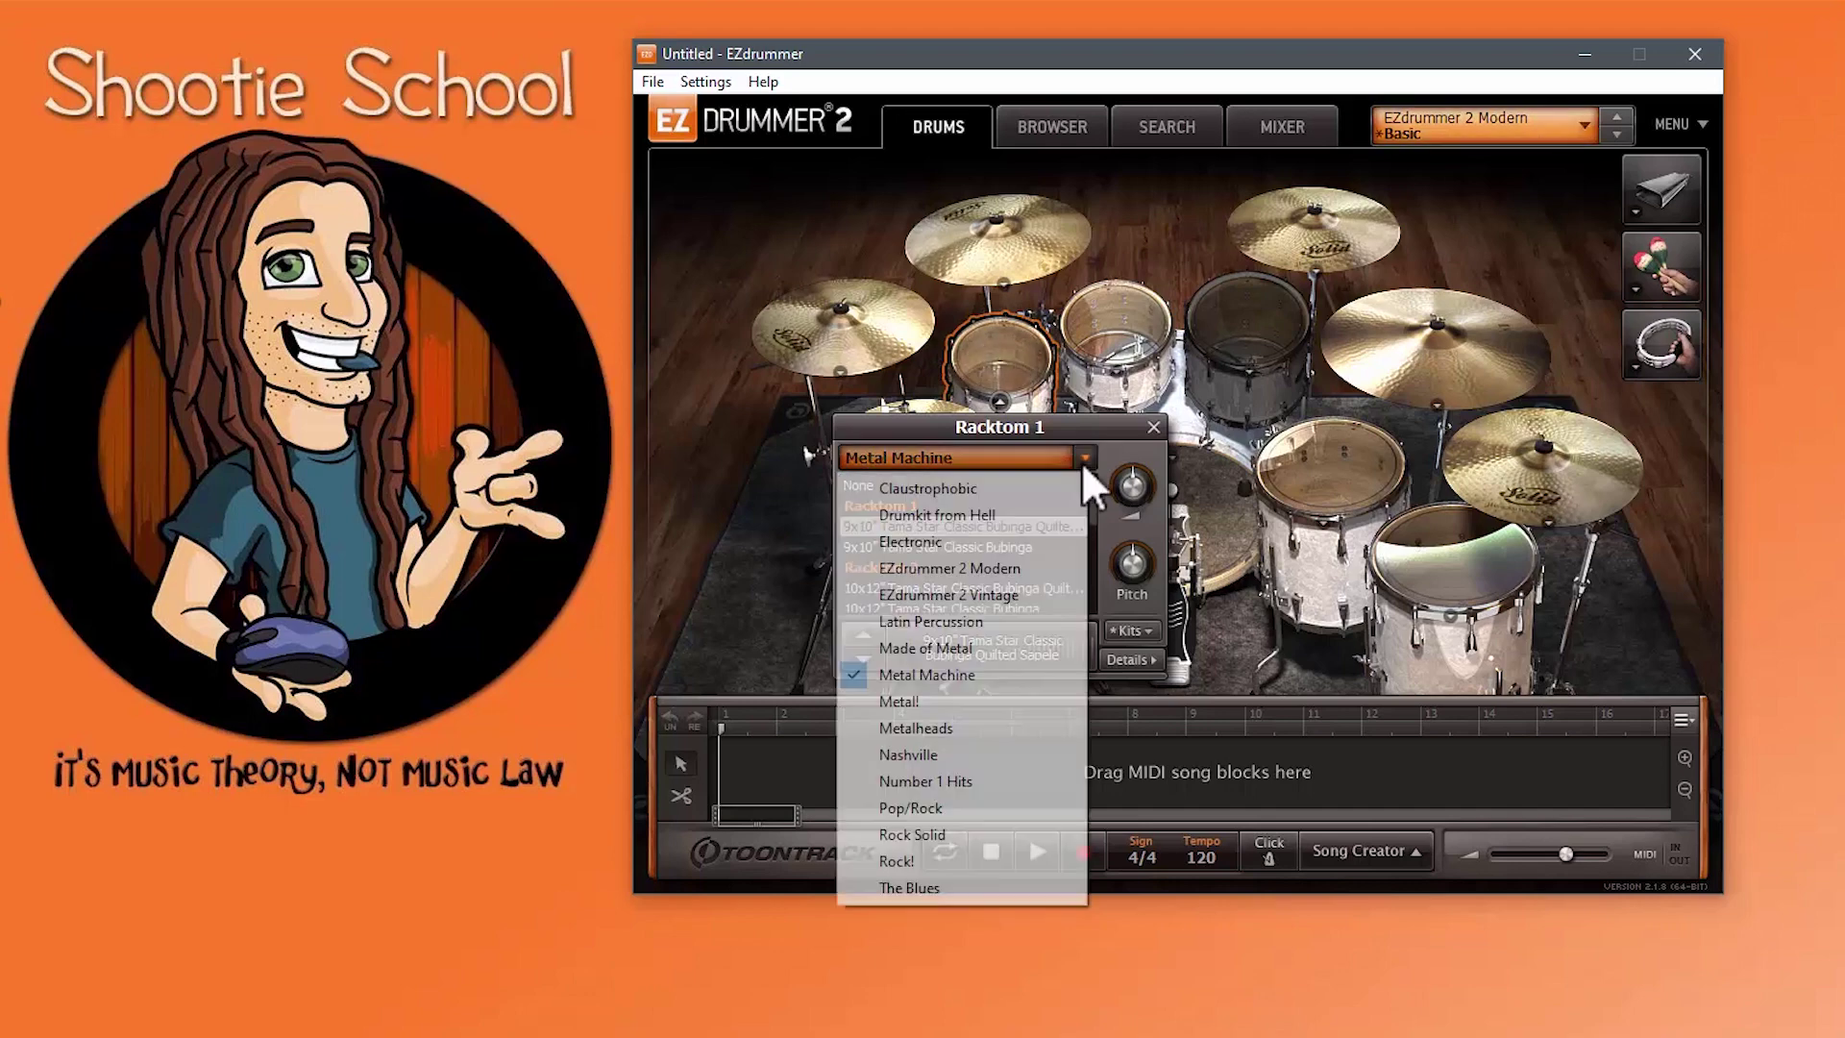
pyautogui.click(1029, 563)
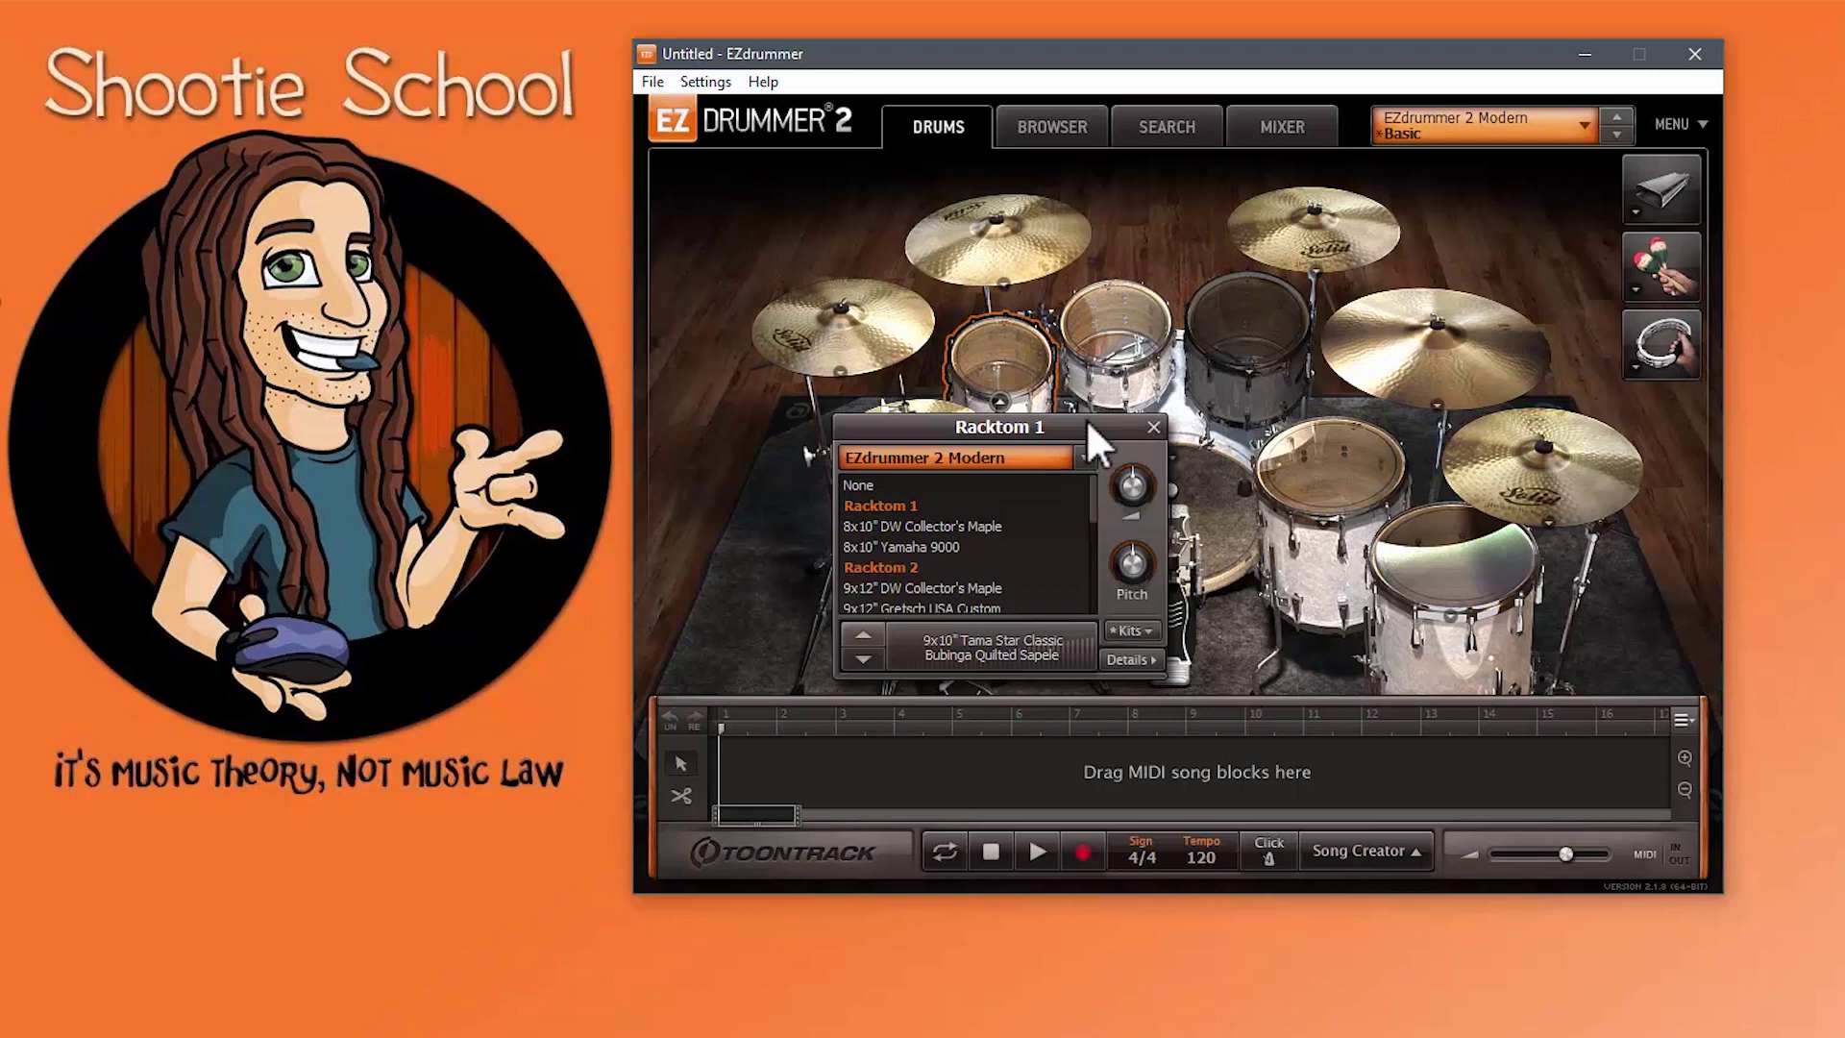
pyautogui.click(959, 486)
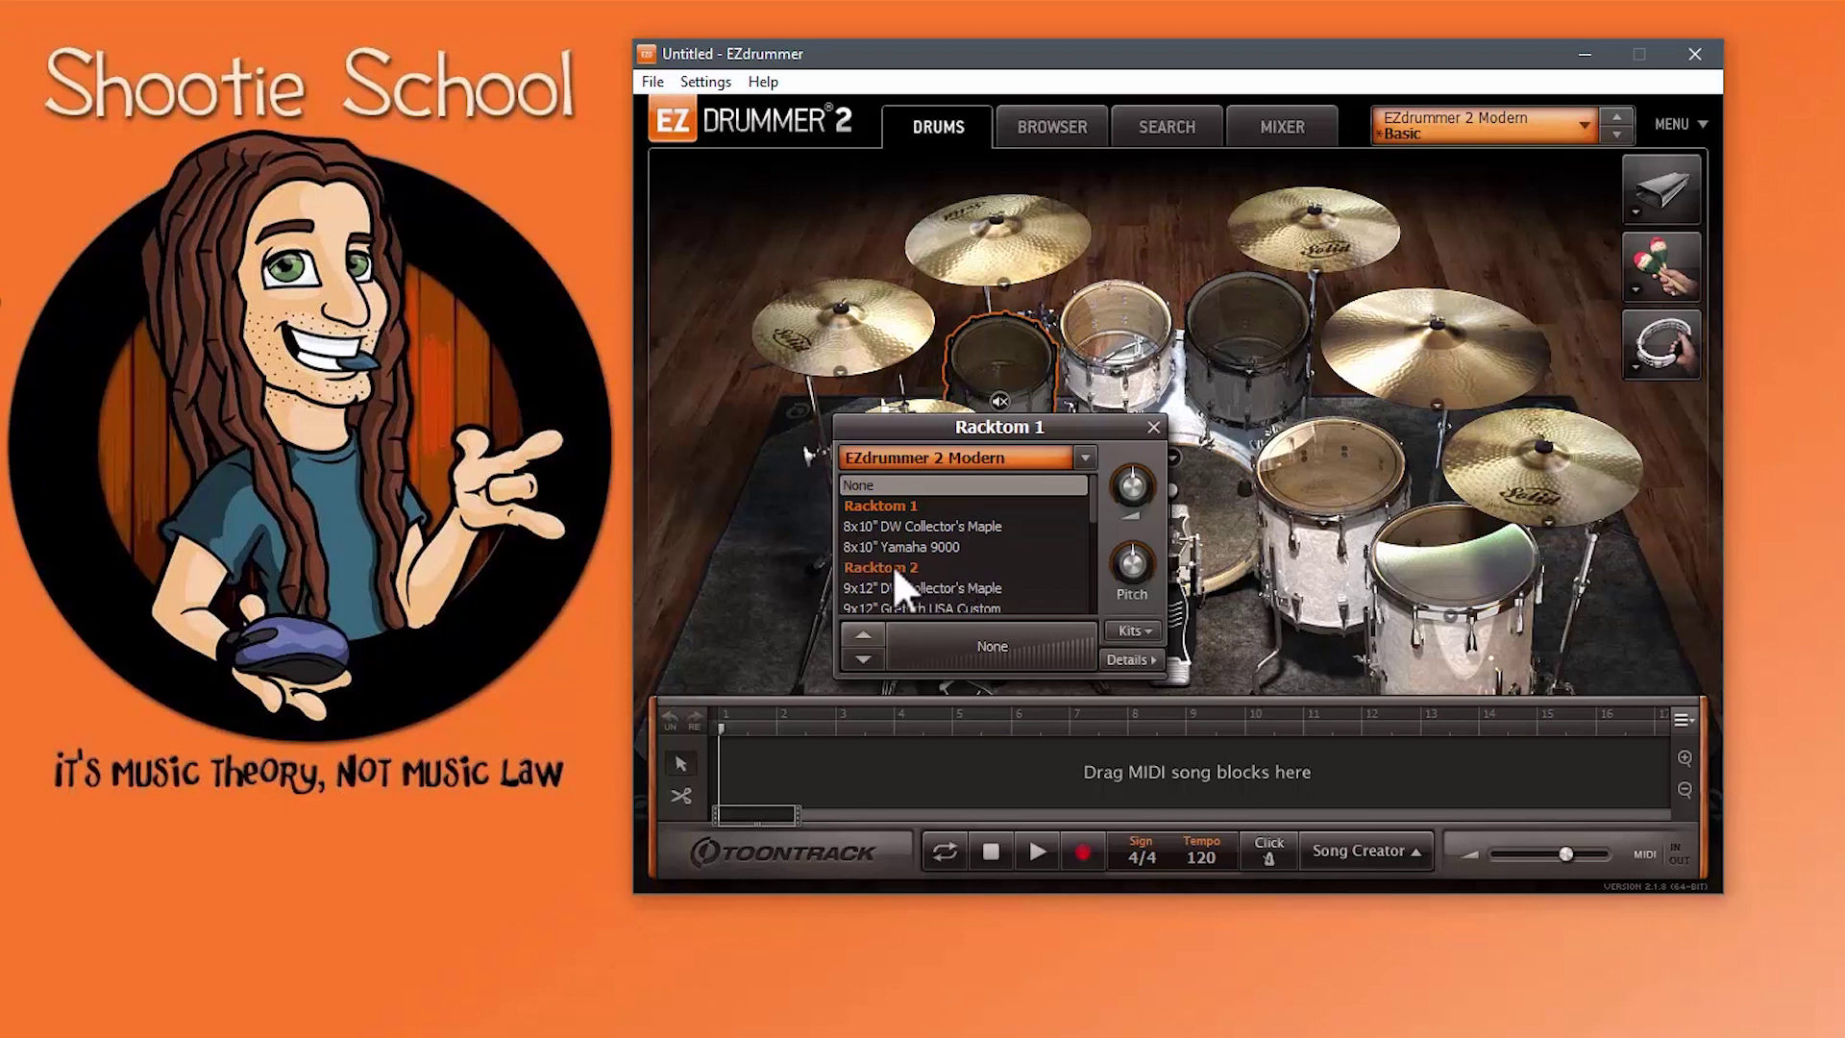
pyautogui.scroll(-1, 961, 577)
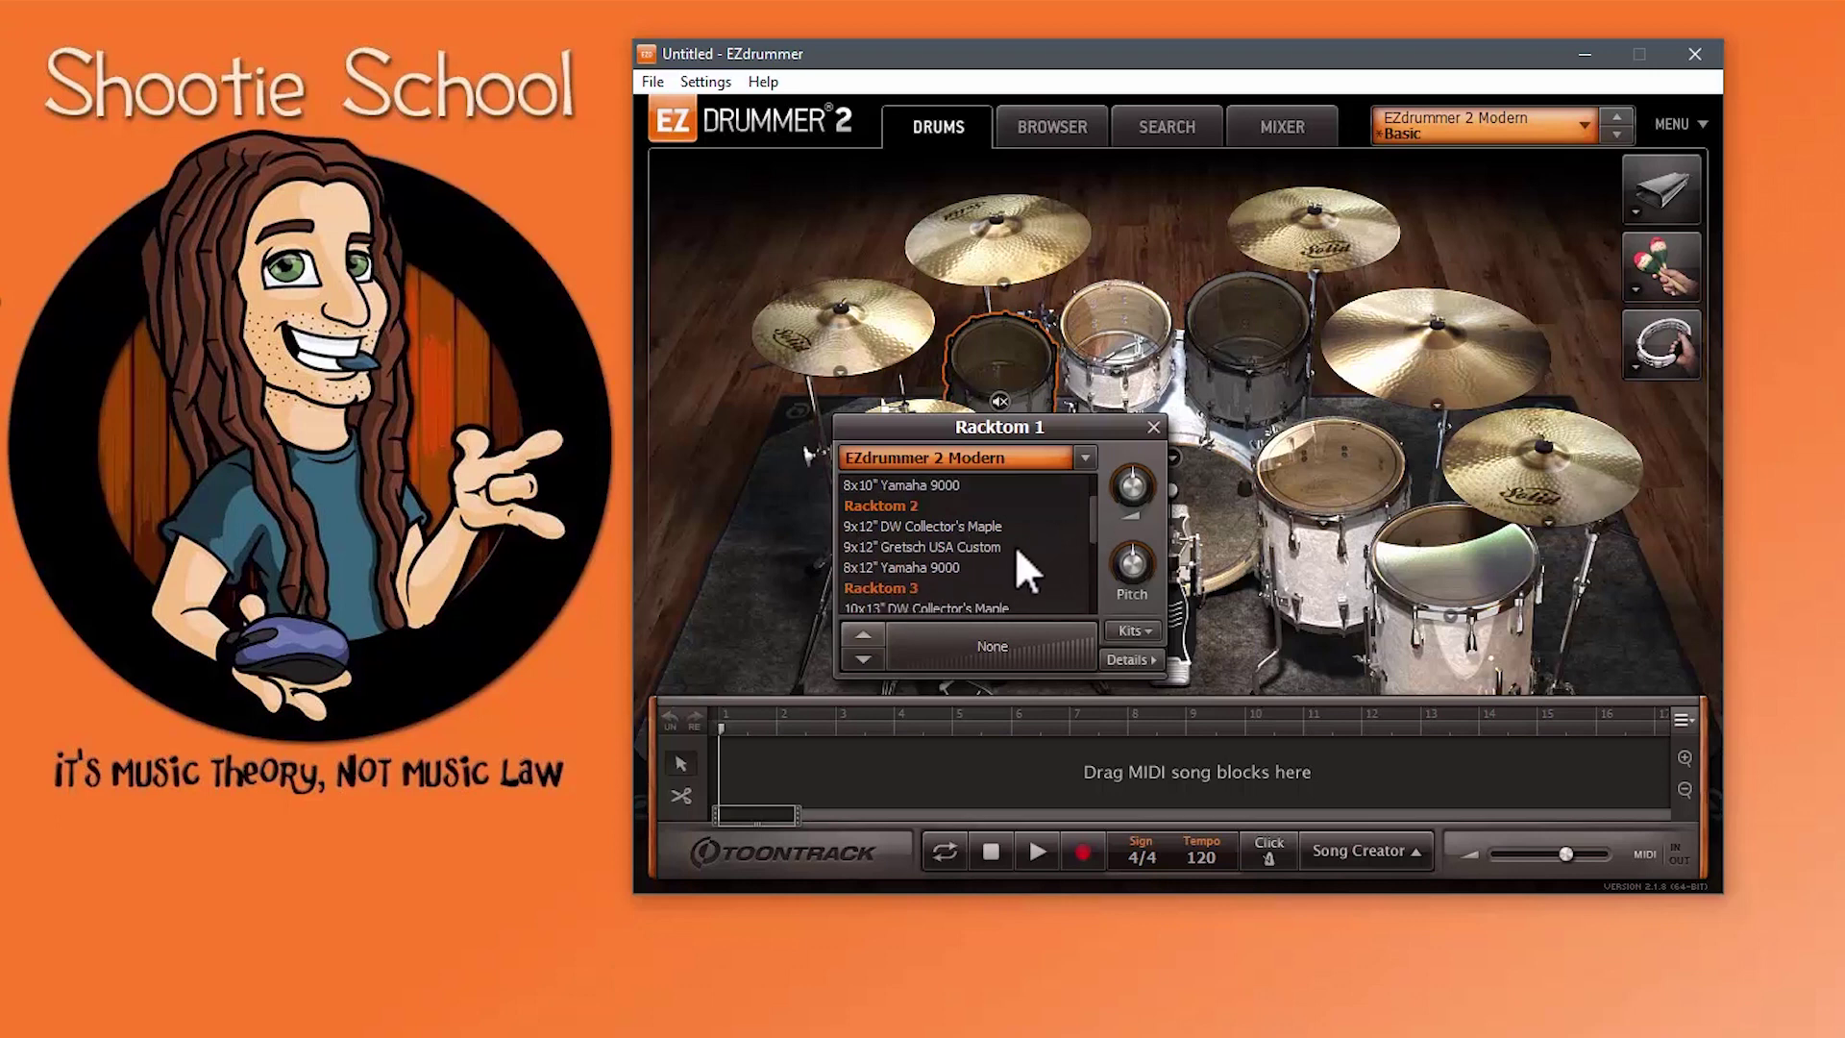
pyautogui.click(940, 546)
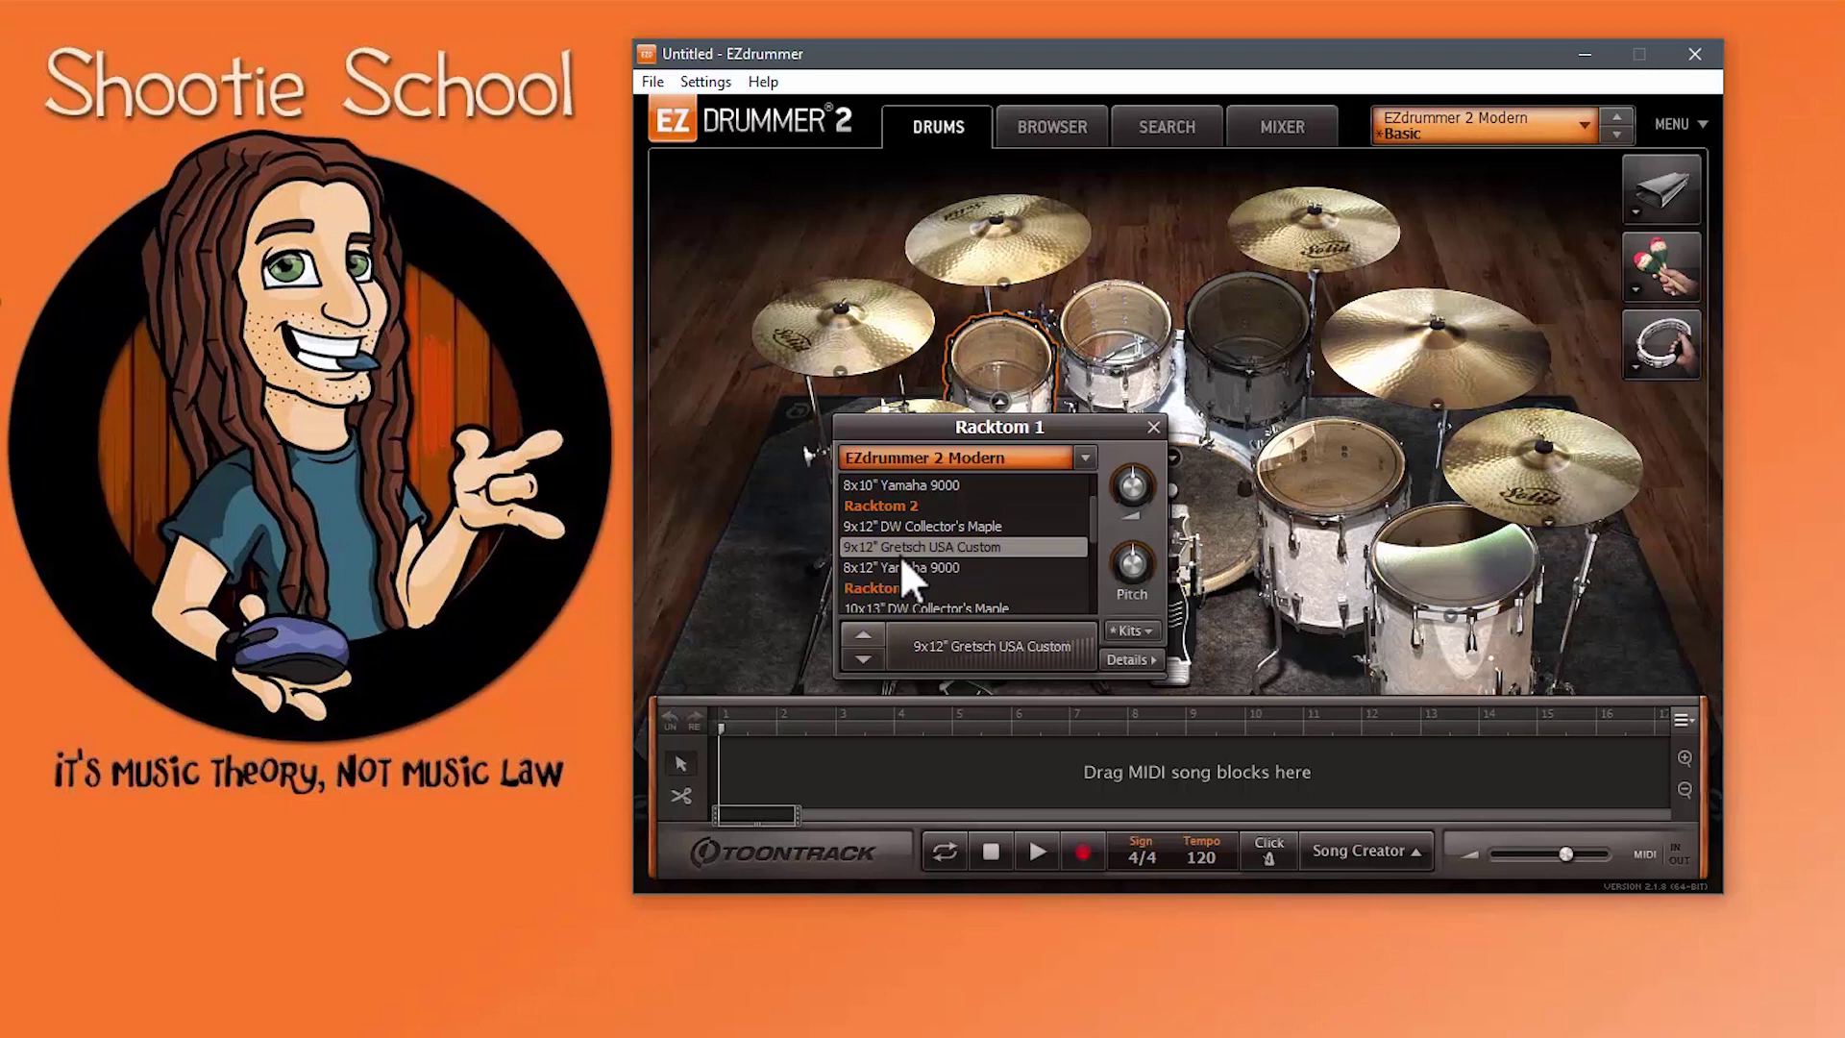
pyautogui.click(1152, 427)
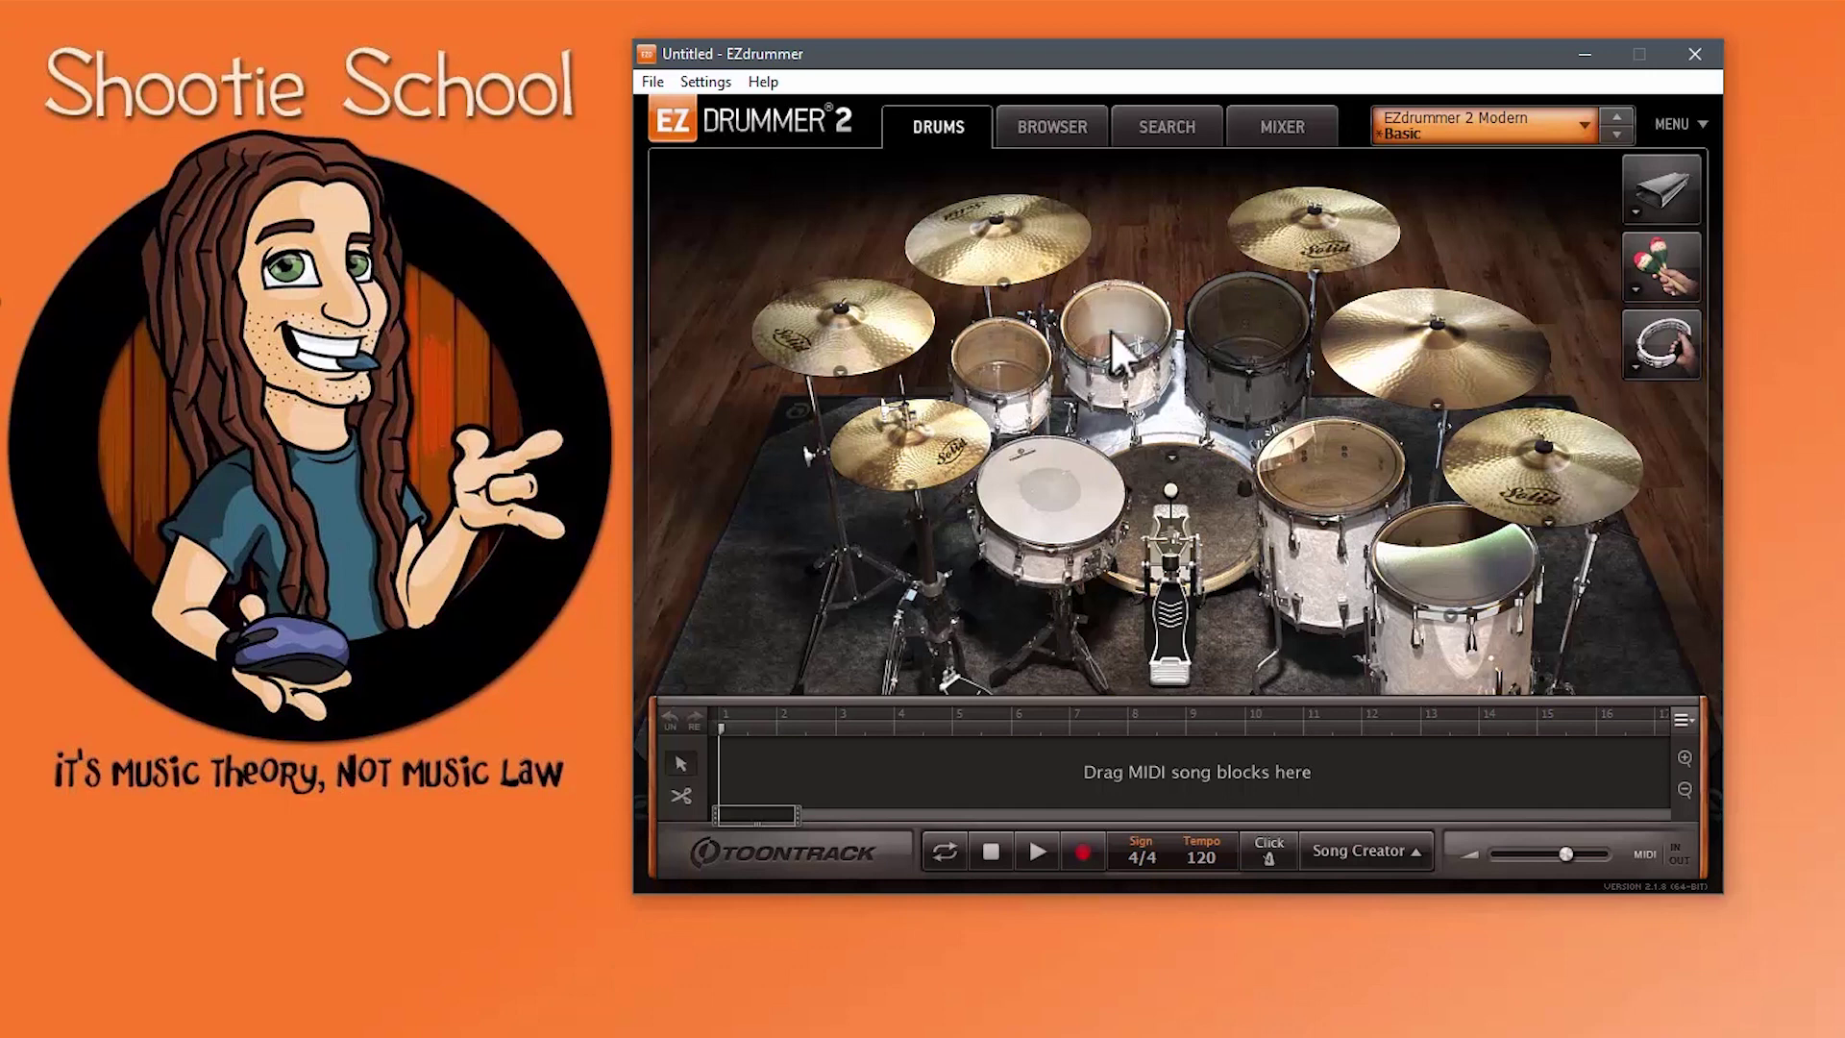
# Step: Set Racktom 1's pitch to about 3.1 and close its settings
pyautogui.click(994, 372)
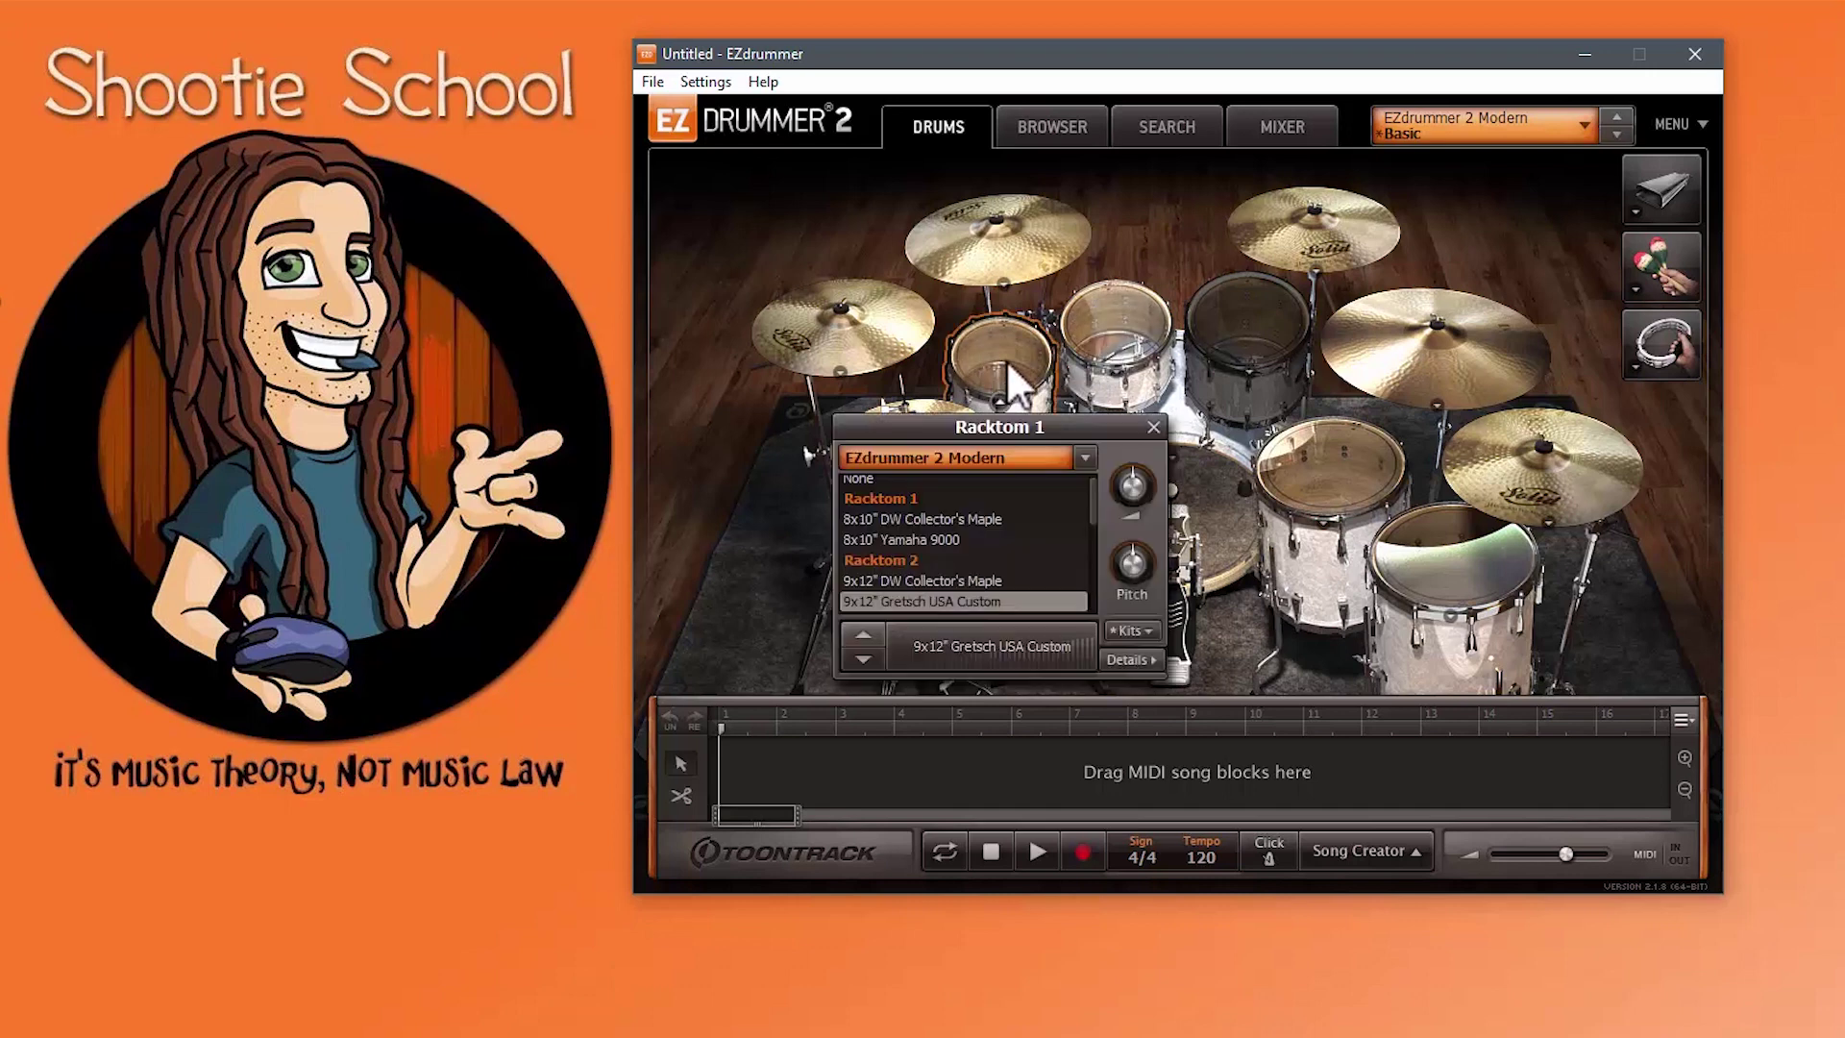
pyautogui.moveTo(1130, 547); pyautogui.dragTo(1141, 560)
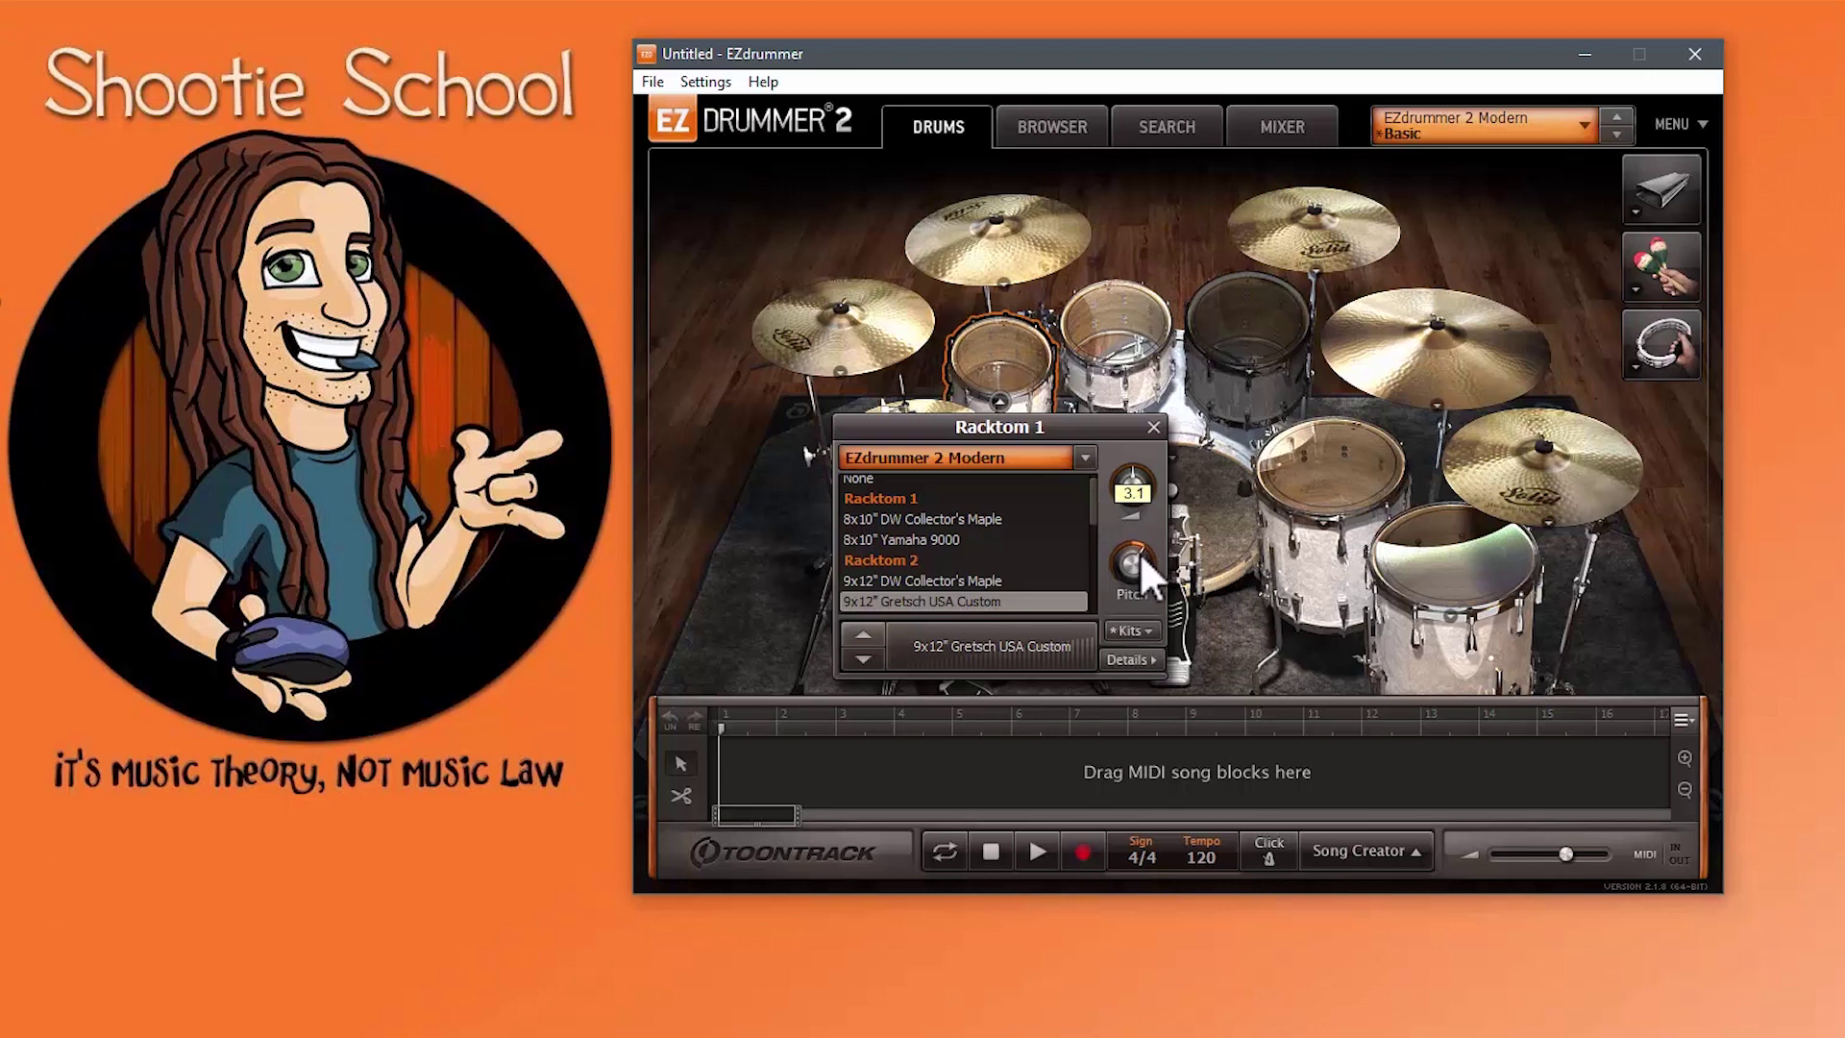
pyautogui.click(1024, 382)
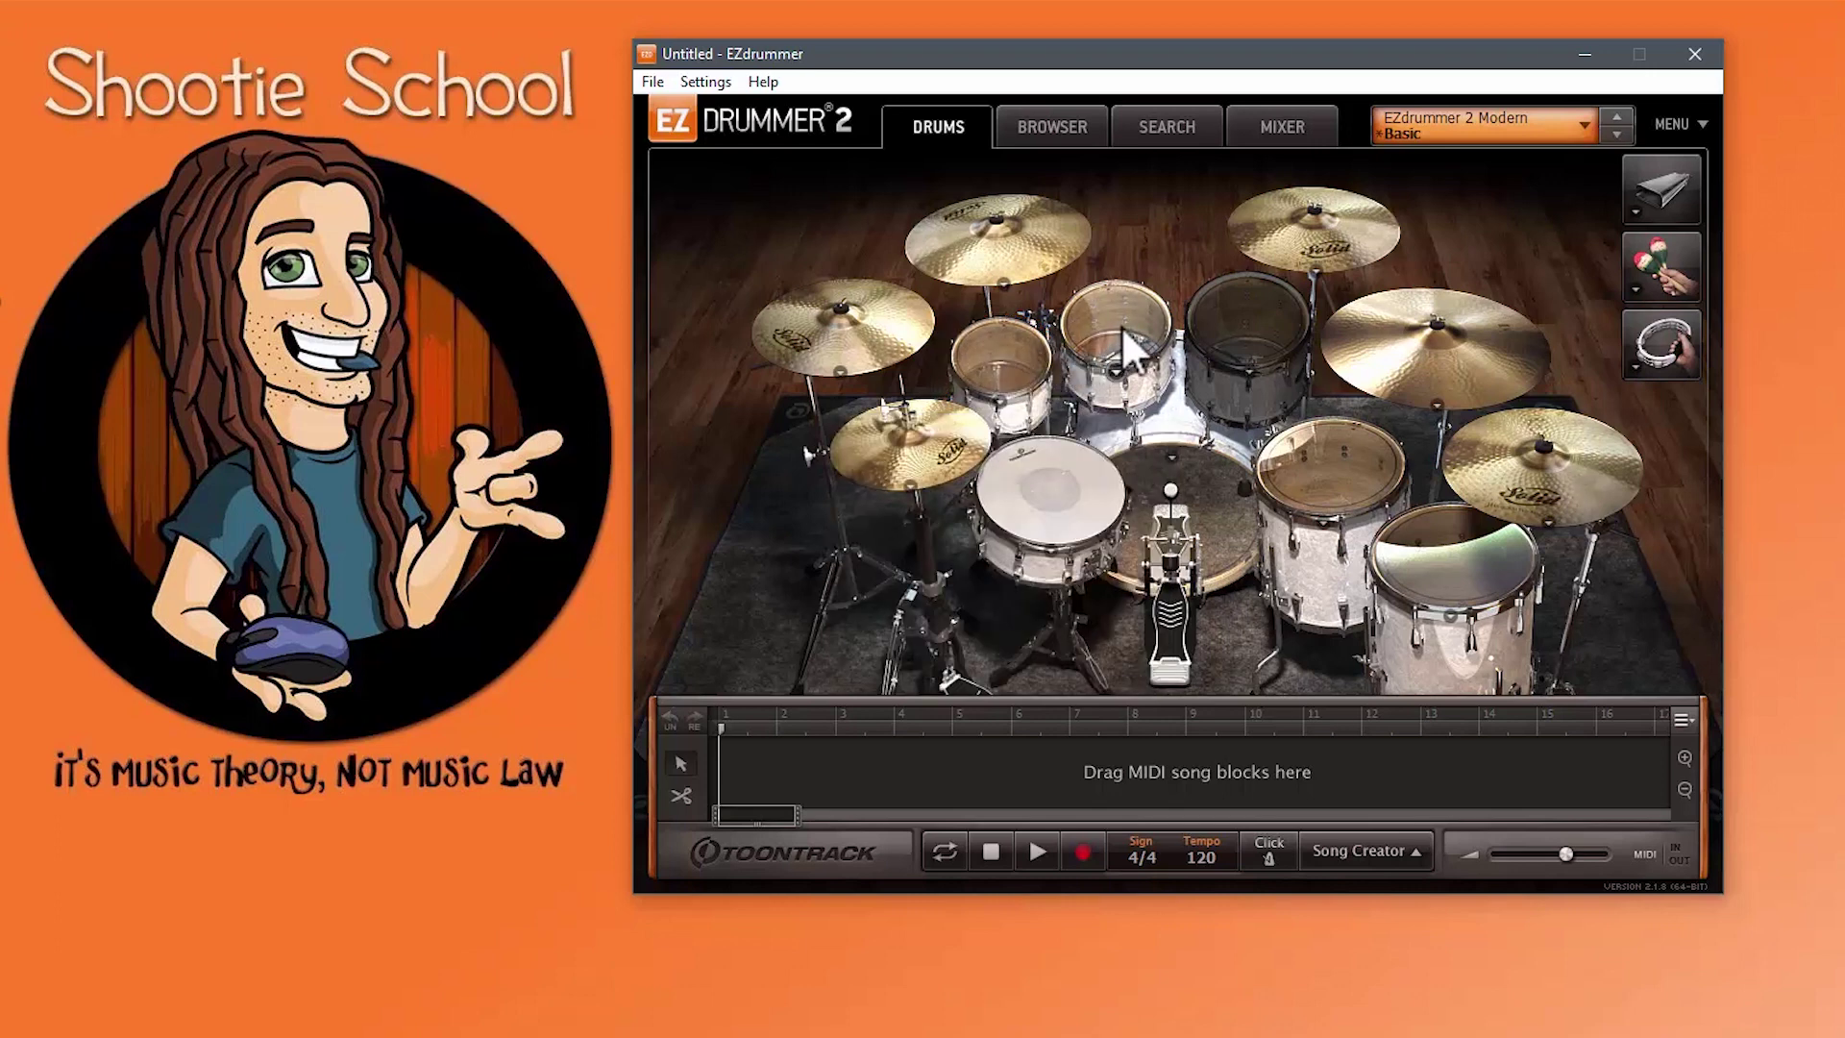
# Step: Fill the empty Racktom 3 with the 9x12" Gretsch USA Custom and adjust its pitch
pyautogui.click(1271, 321)
pyautogui.scroll(-2, 1238, 532)
pyautogui.click(1144, 515)
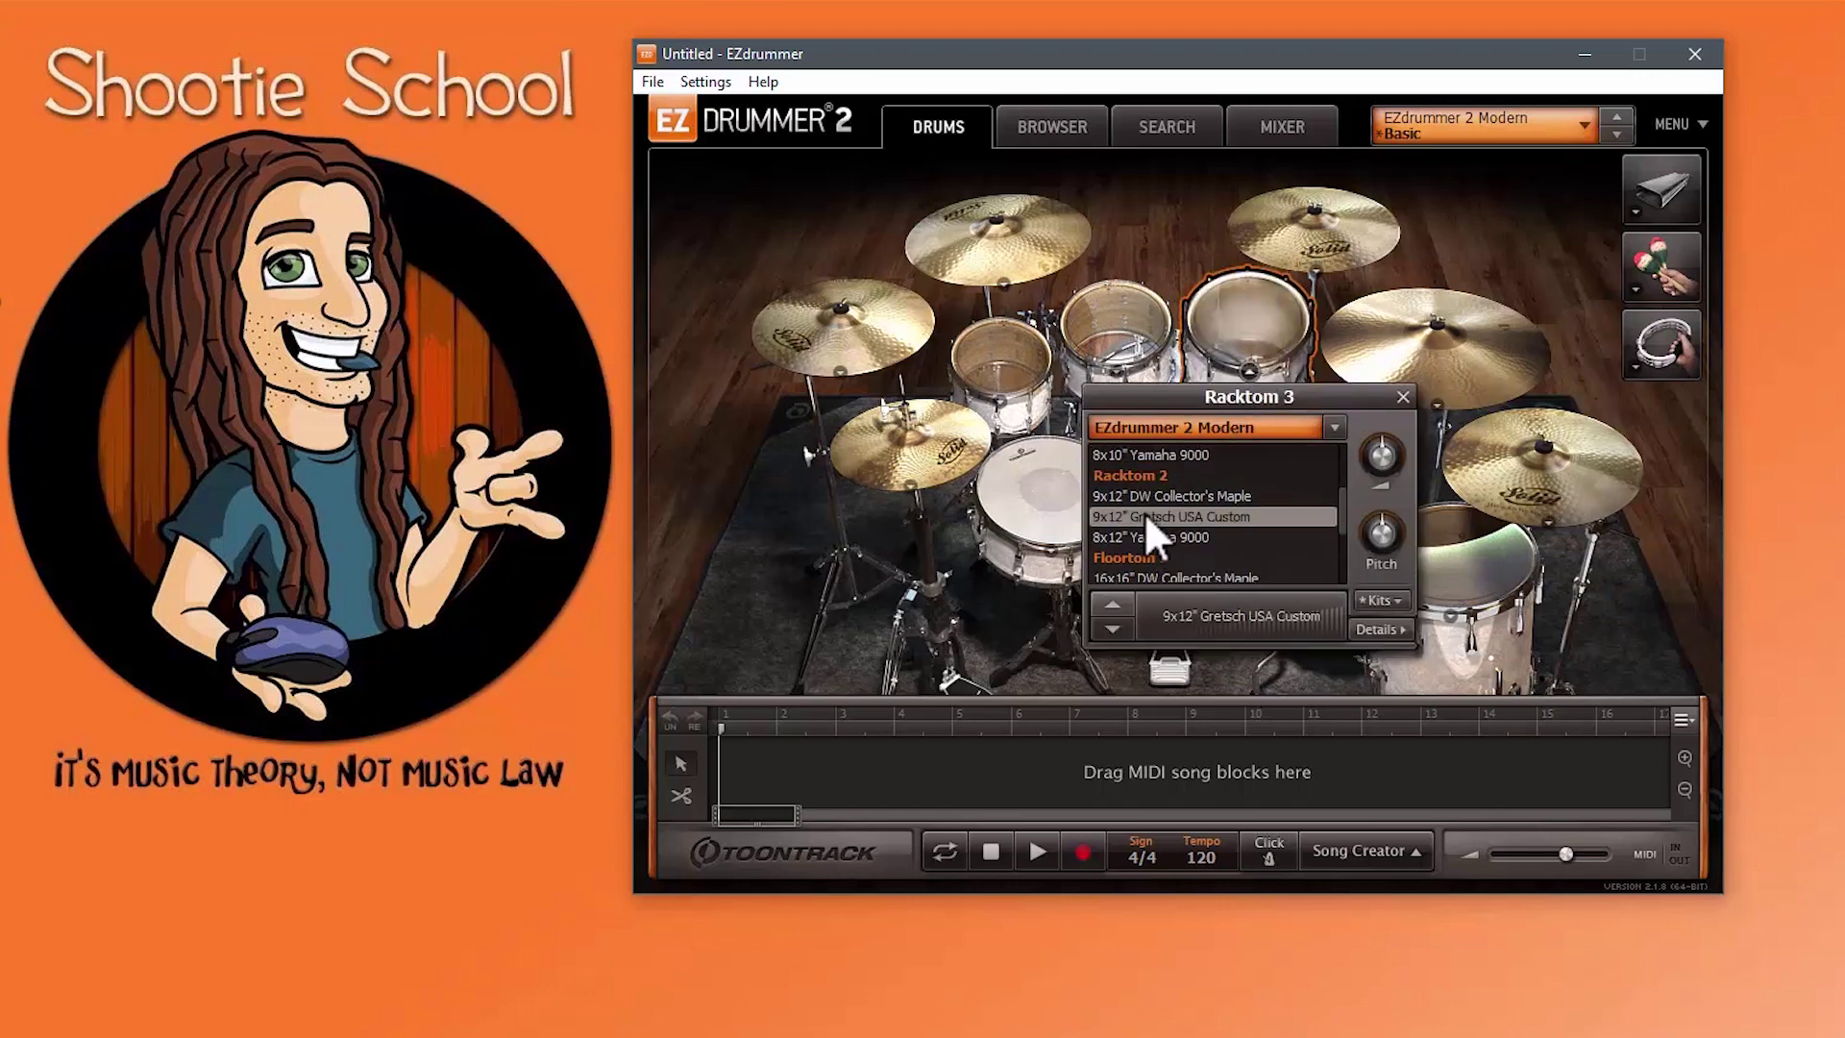
pyautogui.moveTo(1369, 536)
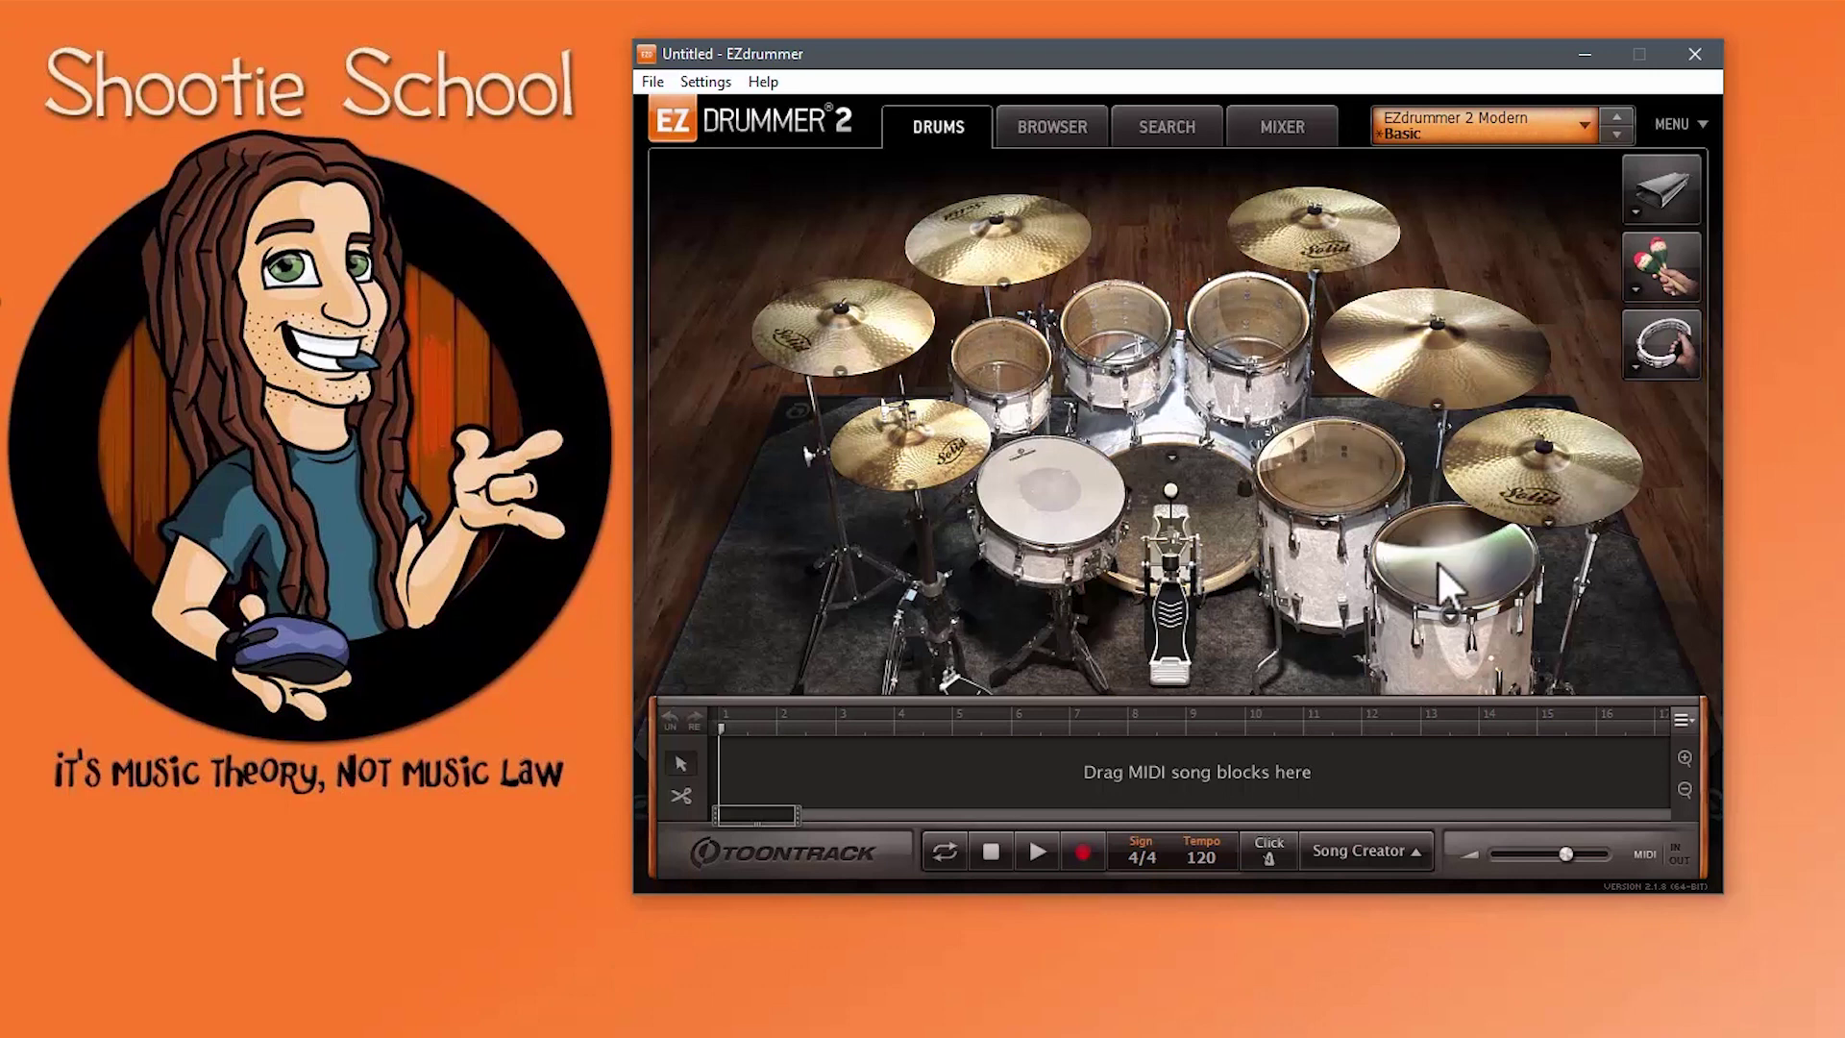
pyautogui.click(1247, 366)
pyautogui.moveTo(1372, 519); pyautogui.dragTo(1365, 524)
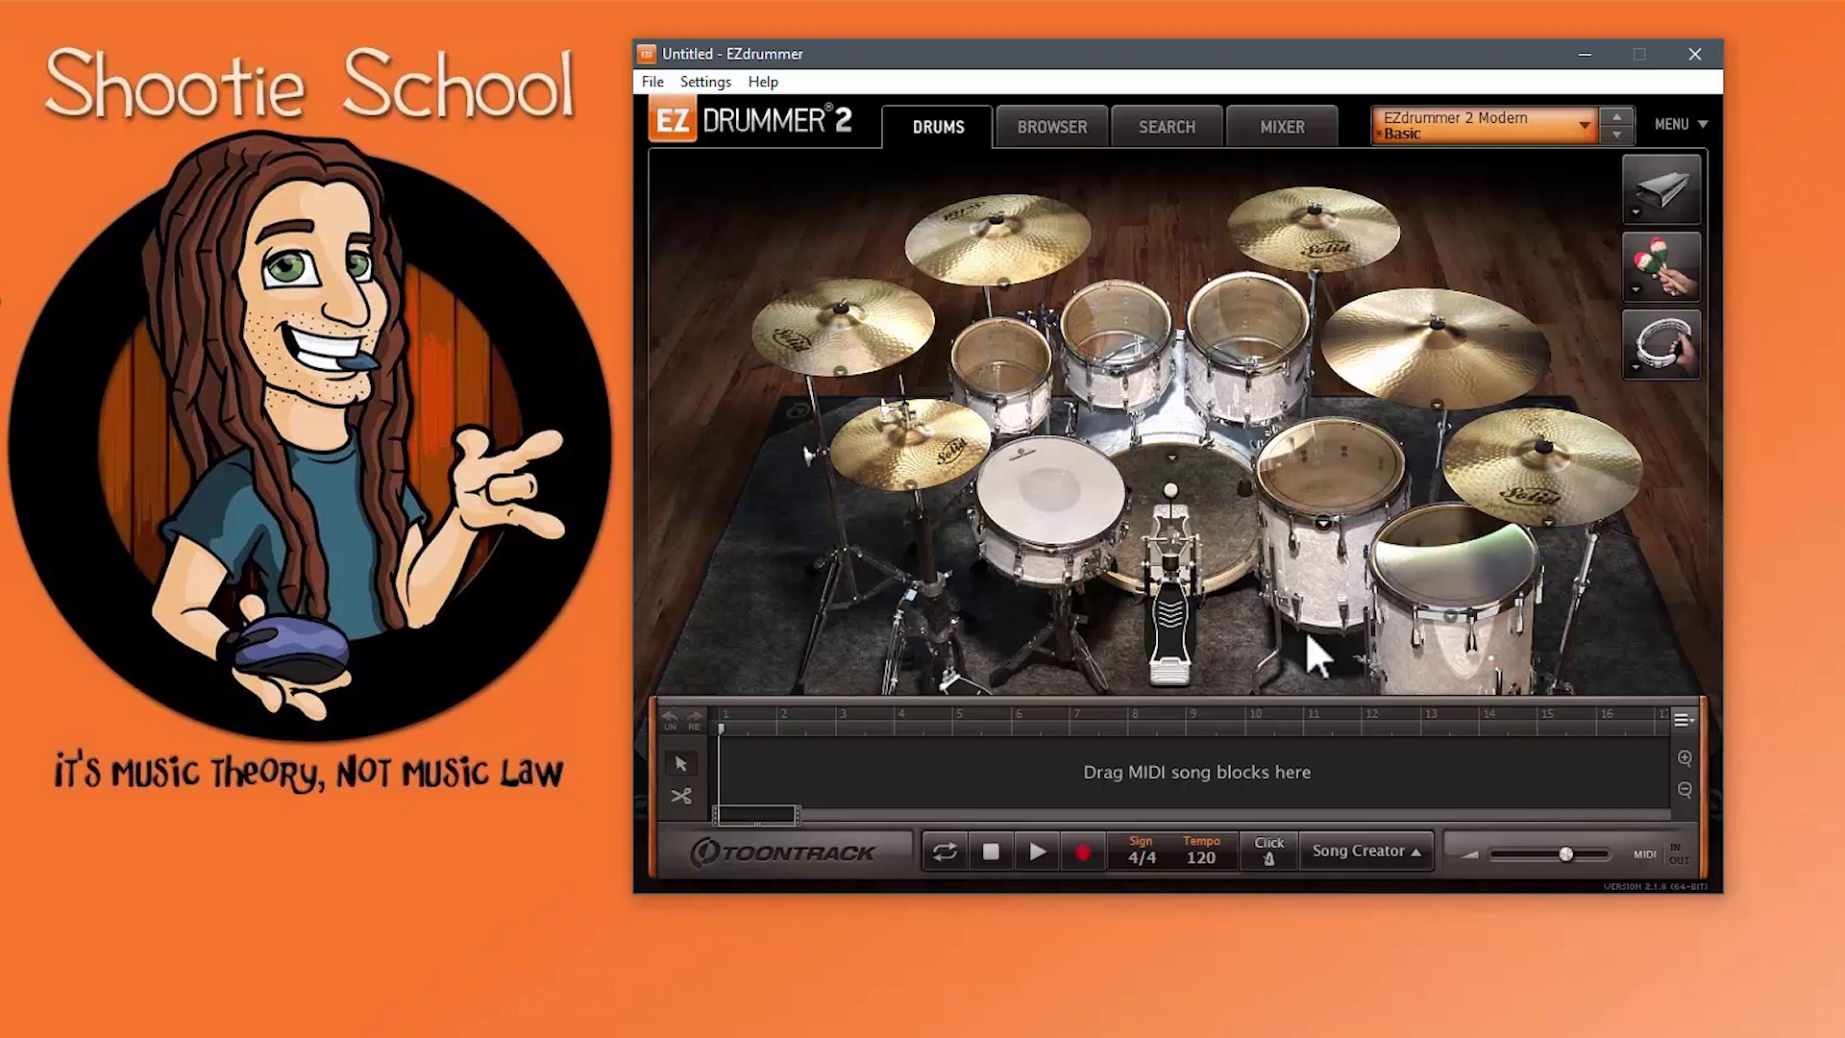
# Step: View the kit presets offered in Racktom 3's settings and close them
pyautogui.click(1246, 317)
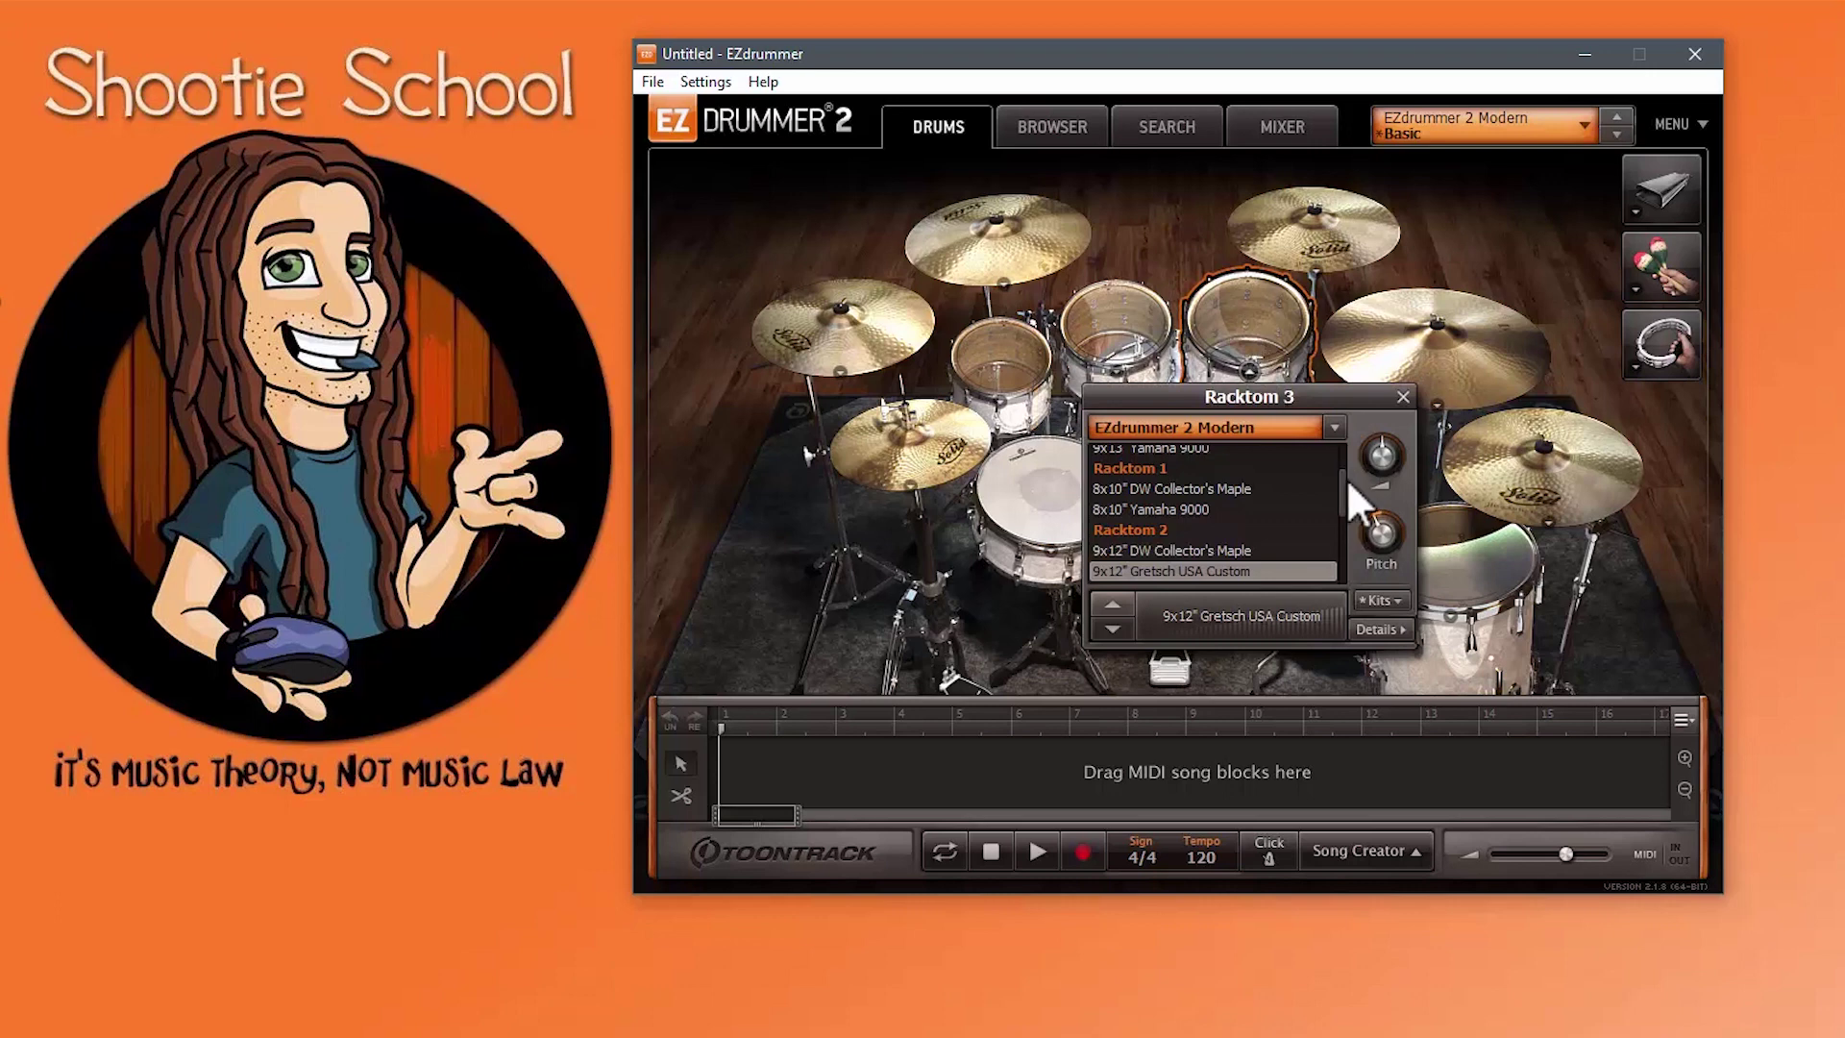
pyautogui.click(1376, 600)
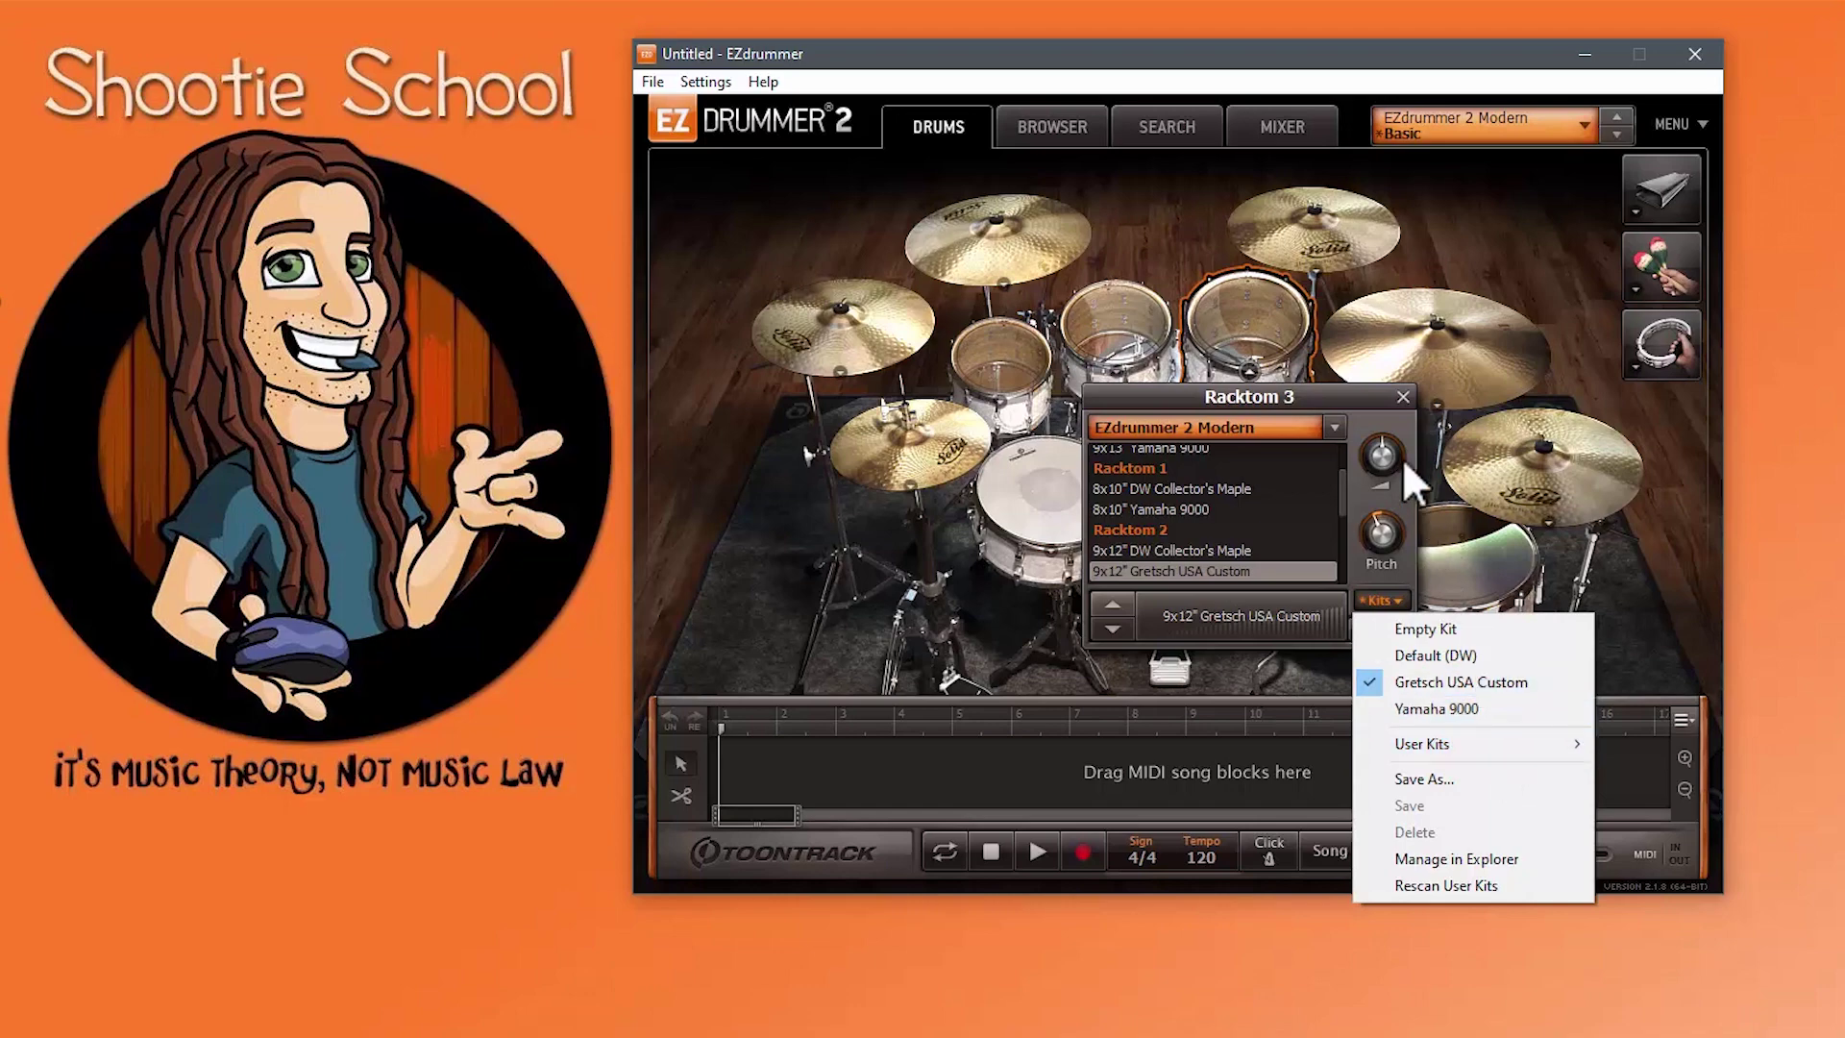
pyautogui.click(1403, 395)
pyautogui.click(1403, 396)
# Step: Clear all the drums by loading the Empty Kit preset from Racktom 2's settings, and close them
pyautogui.click(1149, 369)
pyautogui.click(1247, 598)
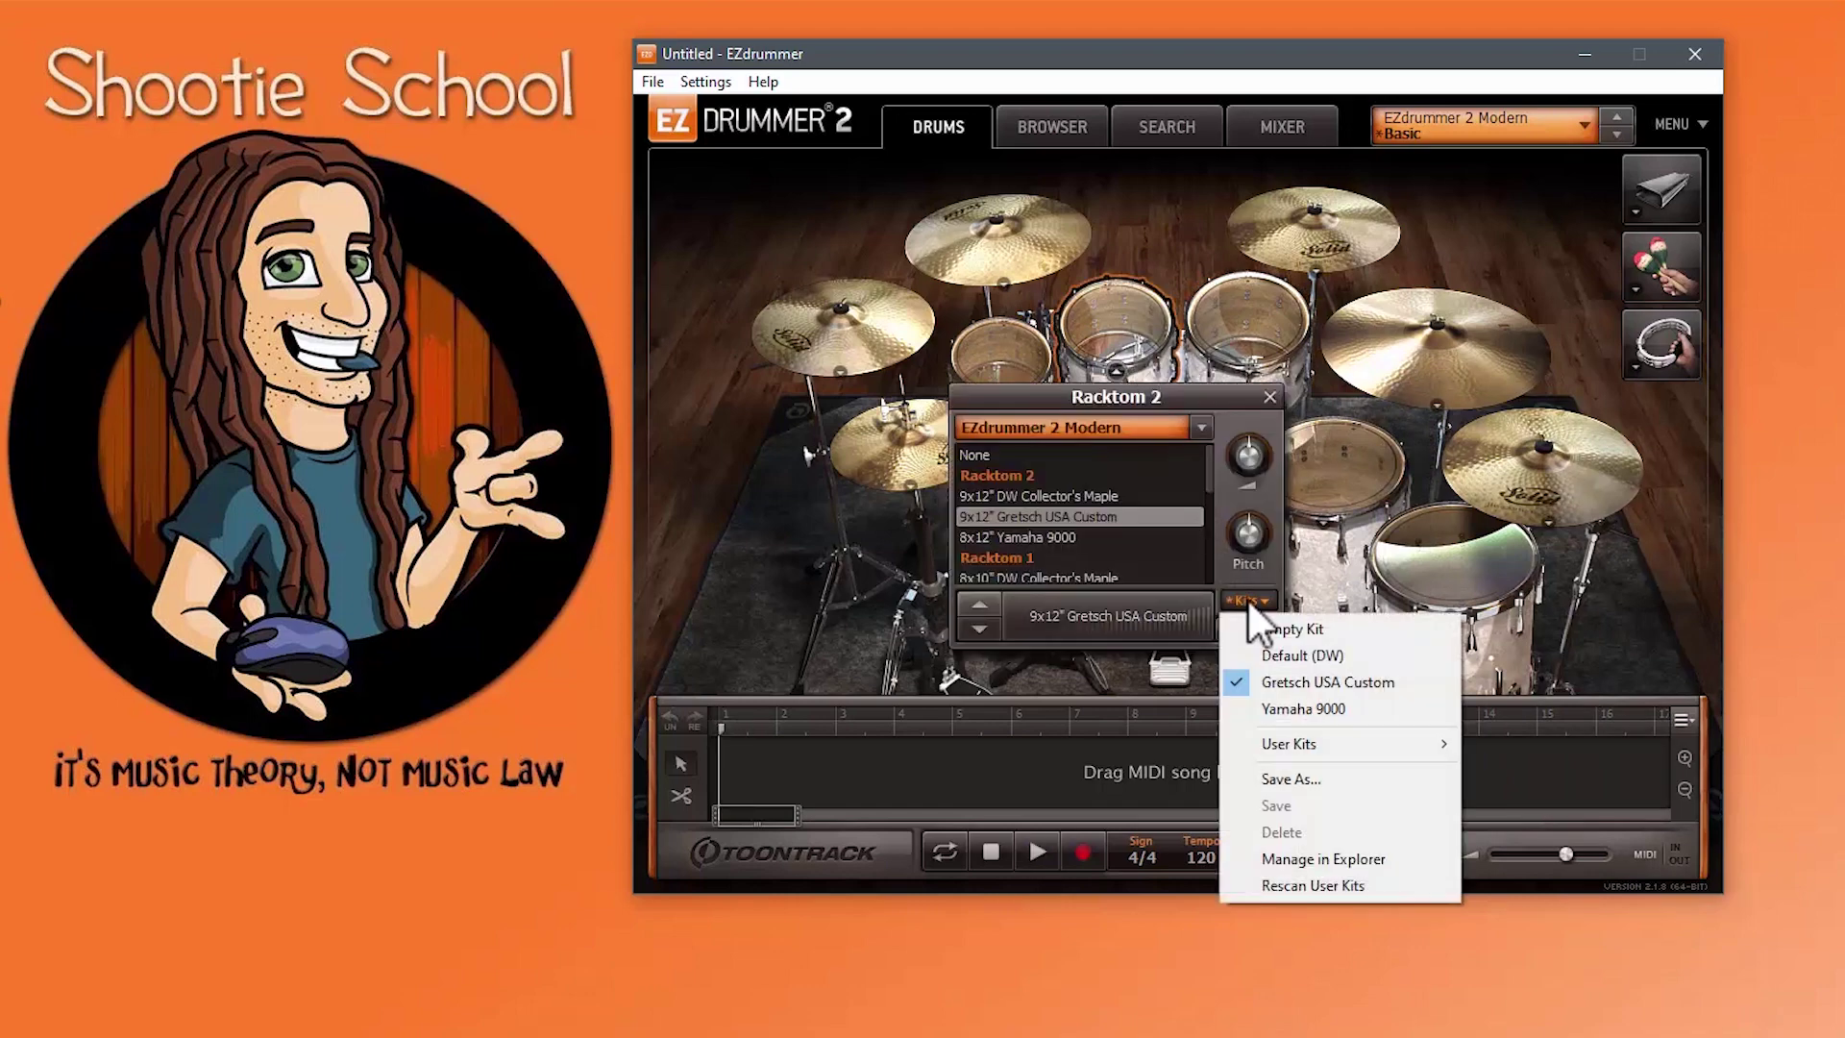
pyautogui.click(1293, 631)
pyautogui.click(1270, 396)
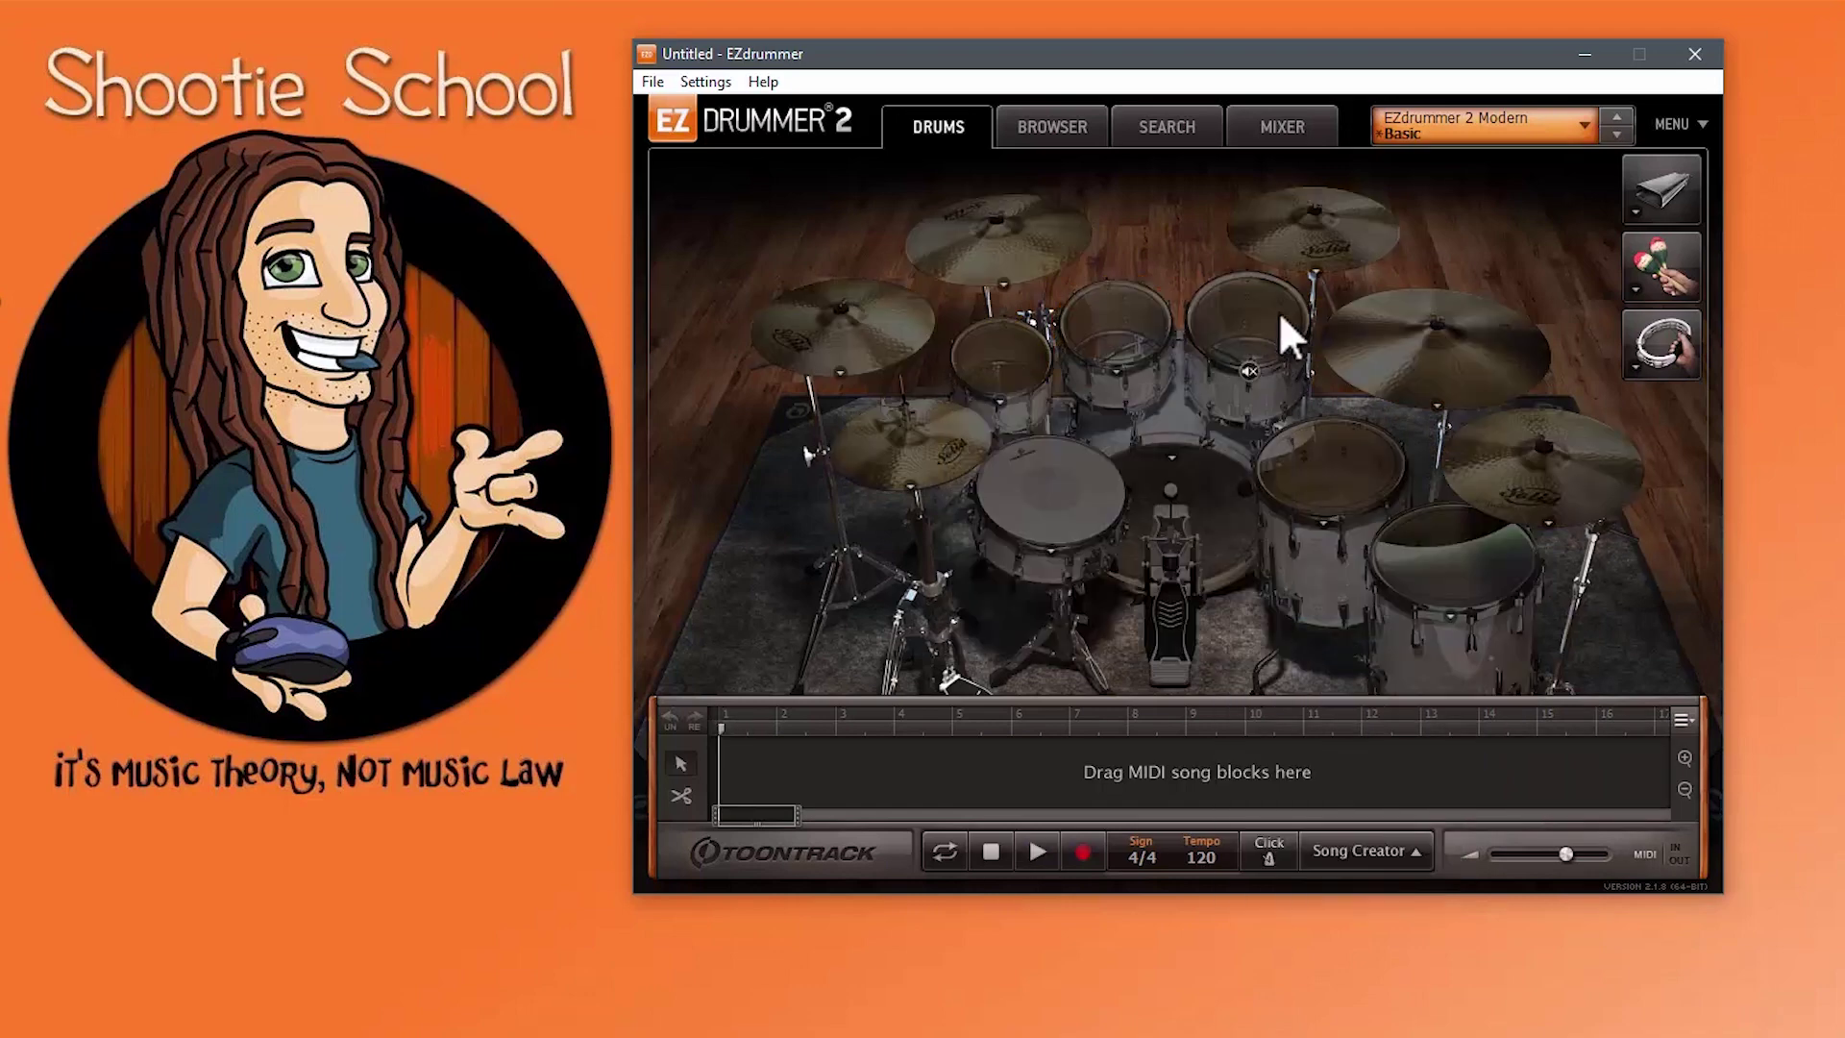
# Step: Fill Cymbal 3 with the 16" Sabian HHX Evolution Crash and give Racktom 1 a drum
pyautogui.click(1310, 244)
pyautogui.click(1261, 459)
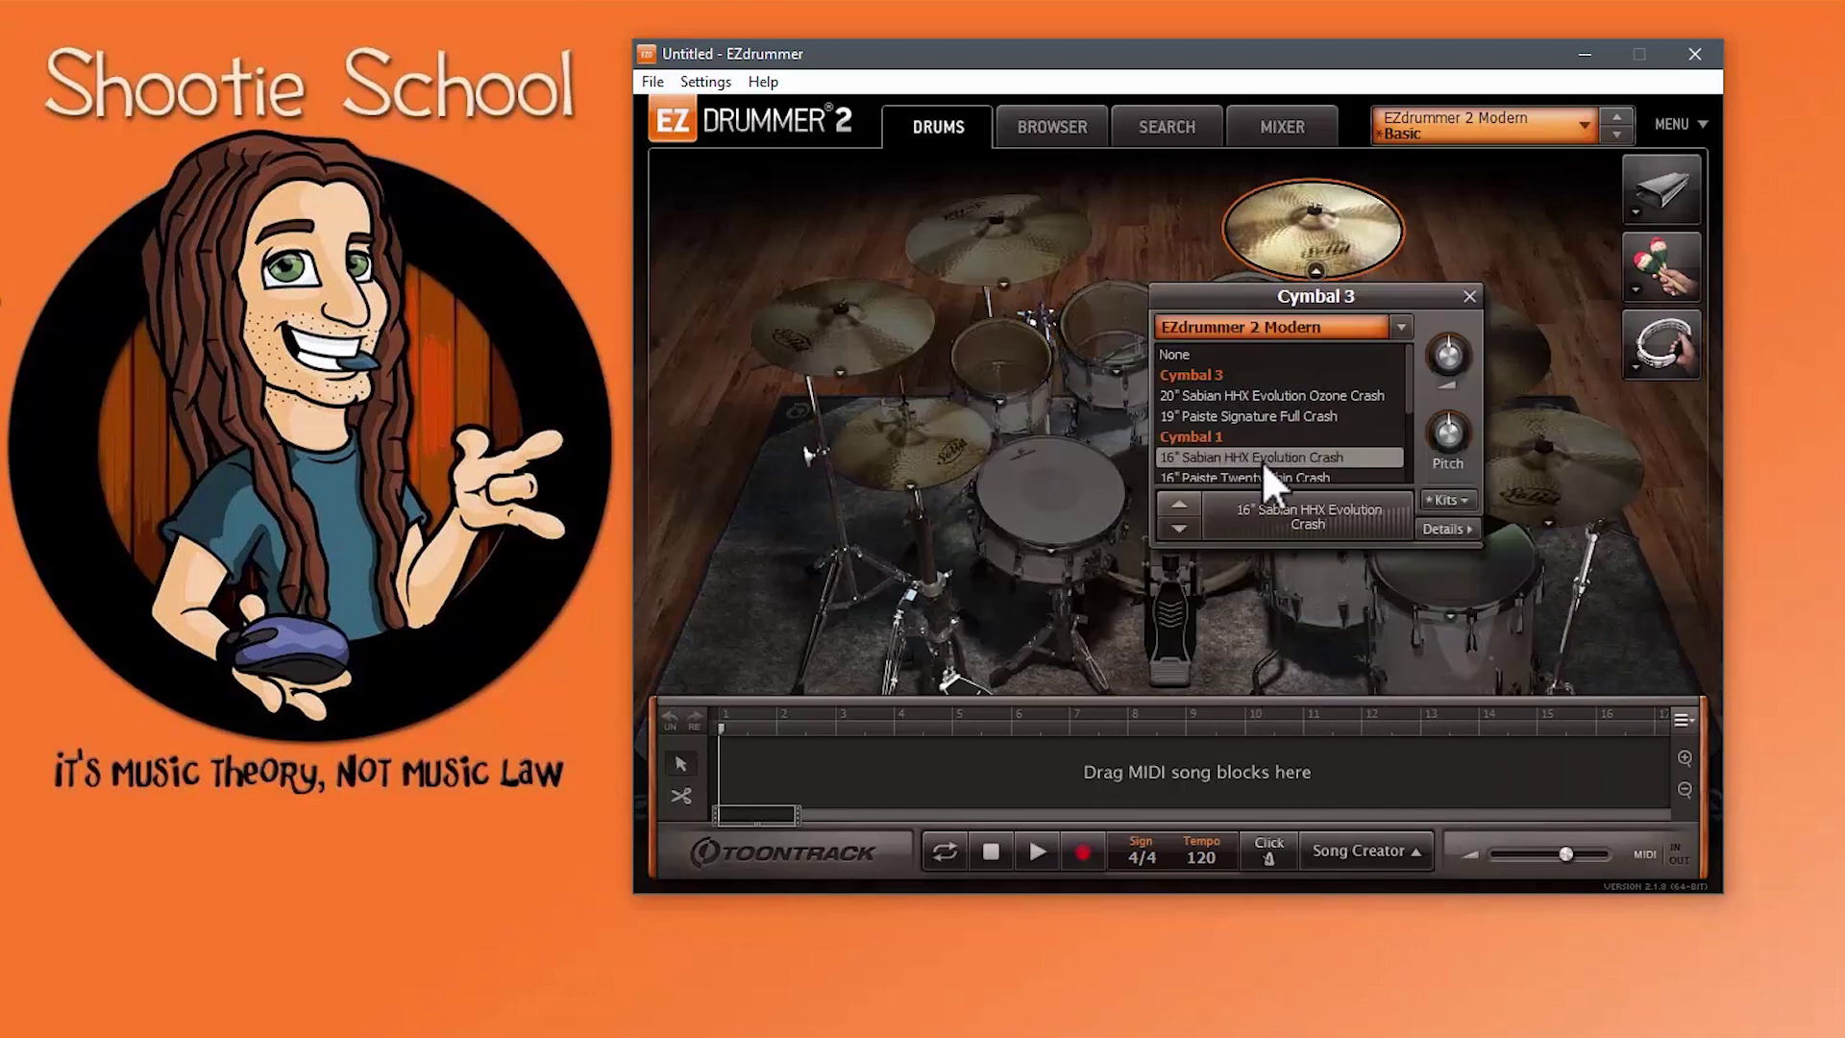
pyautogui.click(1009, 364)
pyautogui.click(948, 600)
# Step: Fill Cymbal 4 with the 18" Sabian HHX Xtreme Crash and the kick with the 18x22" DW Collector's Maple Open
pyautogui.click(1480, 485)
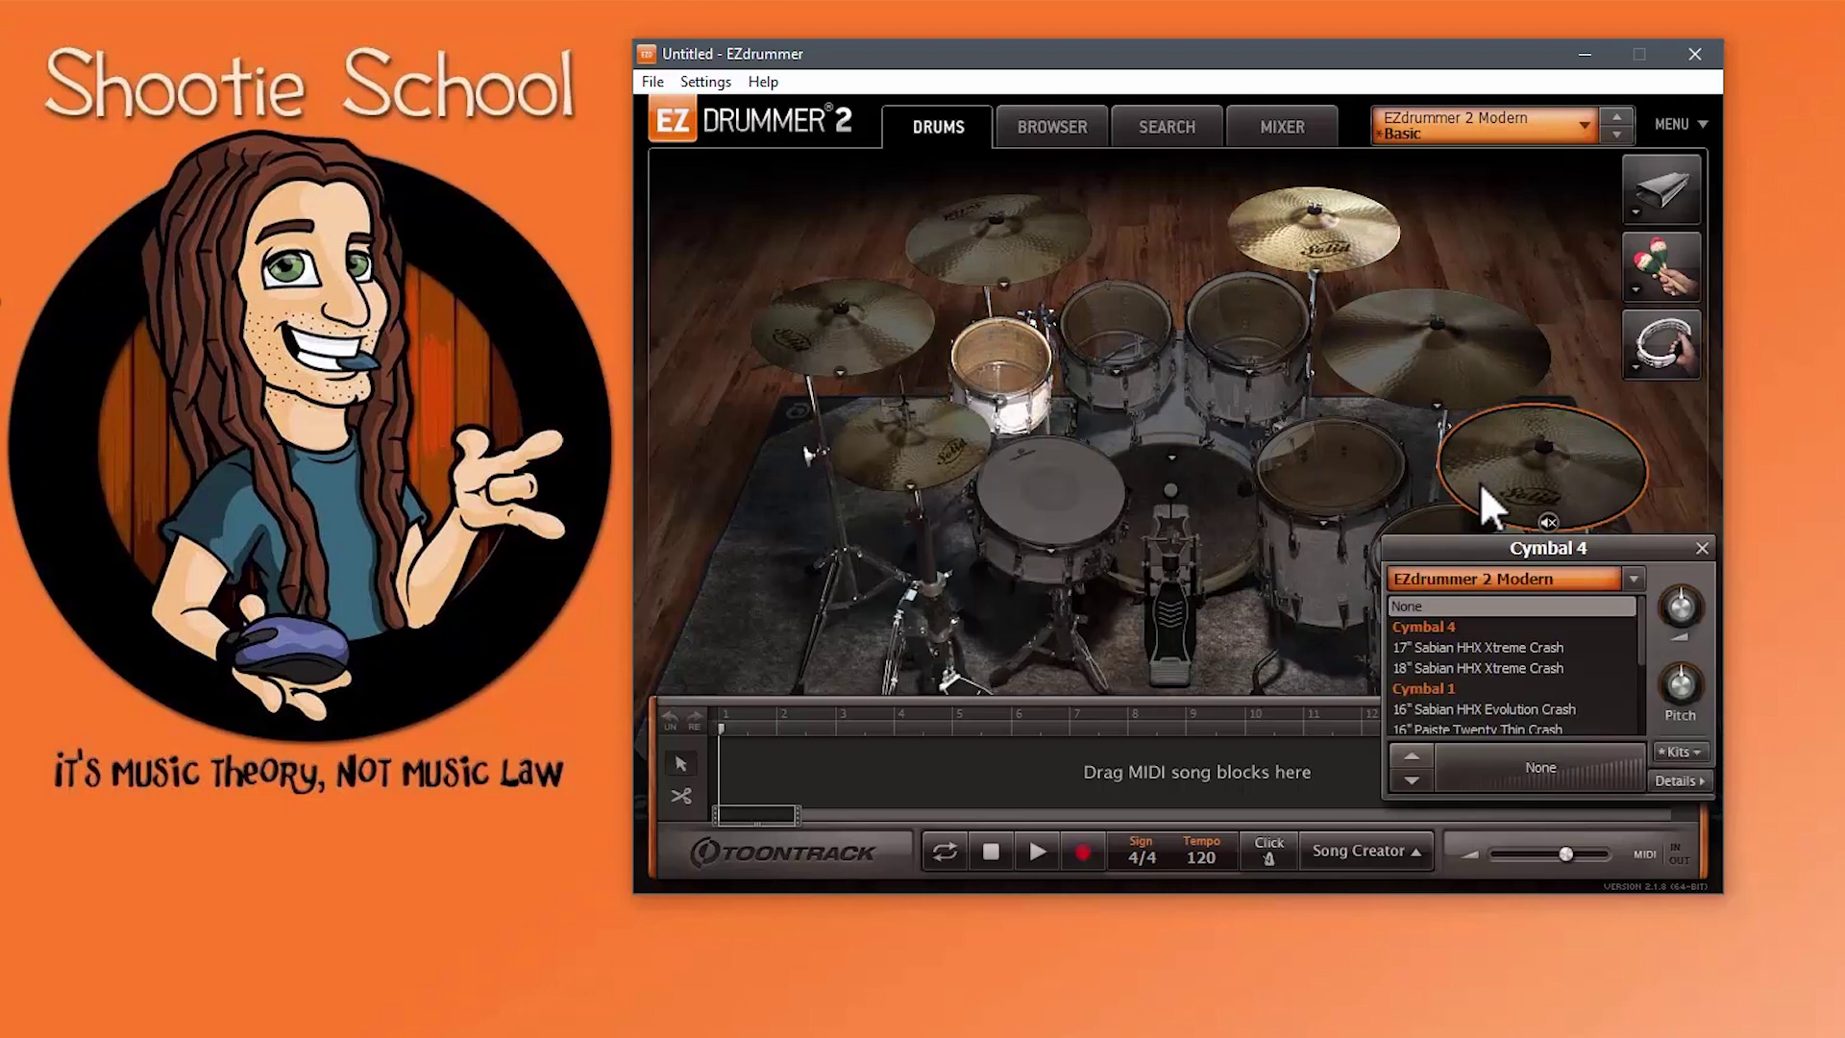
pyautogui.click(1456, 670)
pyautogui.click(1256, 568)
pyautogui.click(1132, 699)
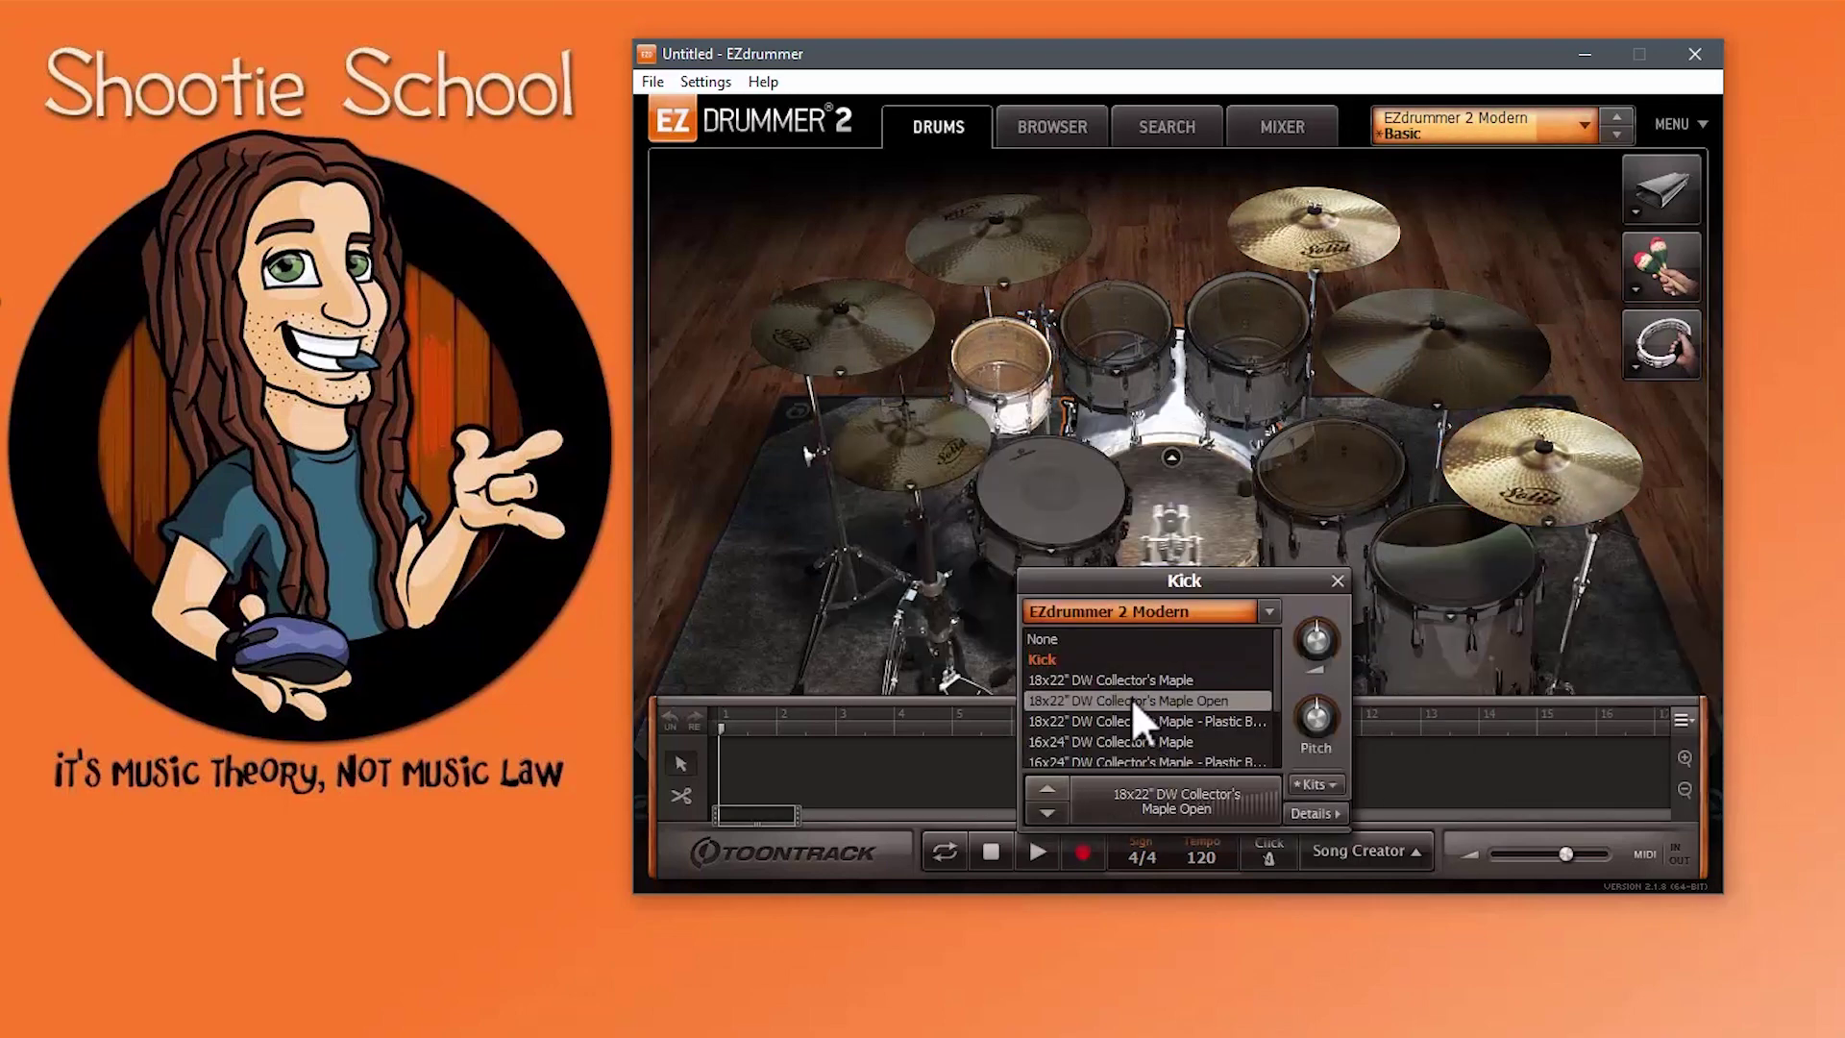
# Step: Fill the snare with the 6x13" DW Edge, adjust its level and set its pitch to about -4.2
pyautogui.click(1064, 485)
pyautogui.click(1042, 673)
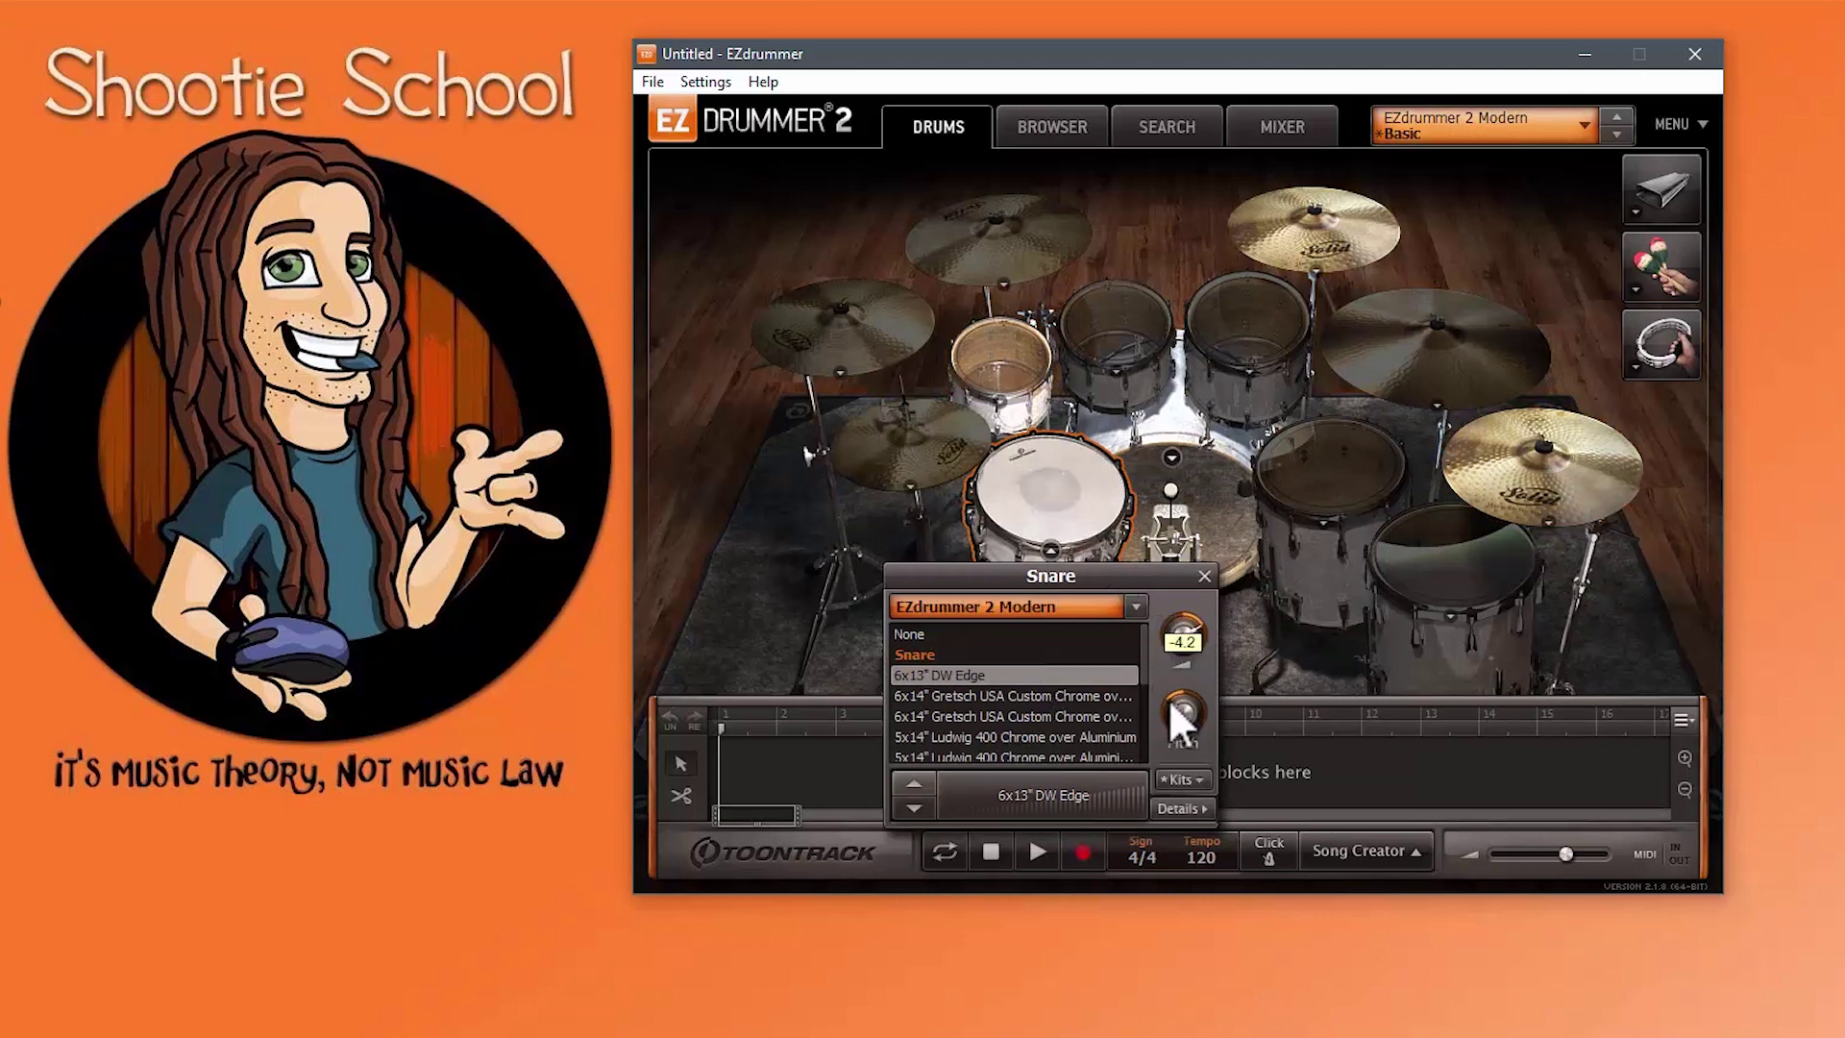
pyautogui.click(1086, 498)
pyautogui.click(1082, 498)
pyautogui.click(1257, 642)
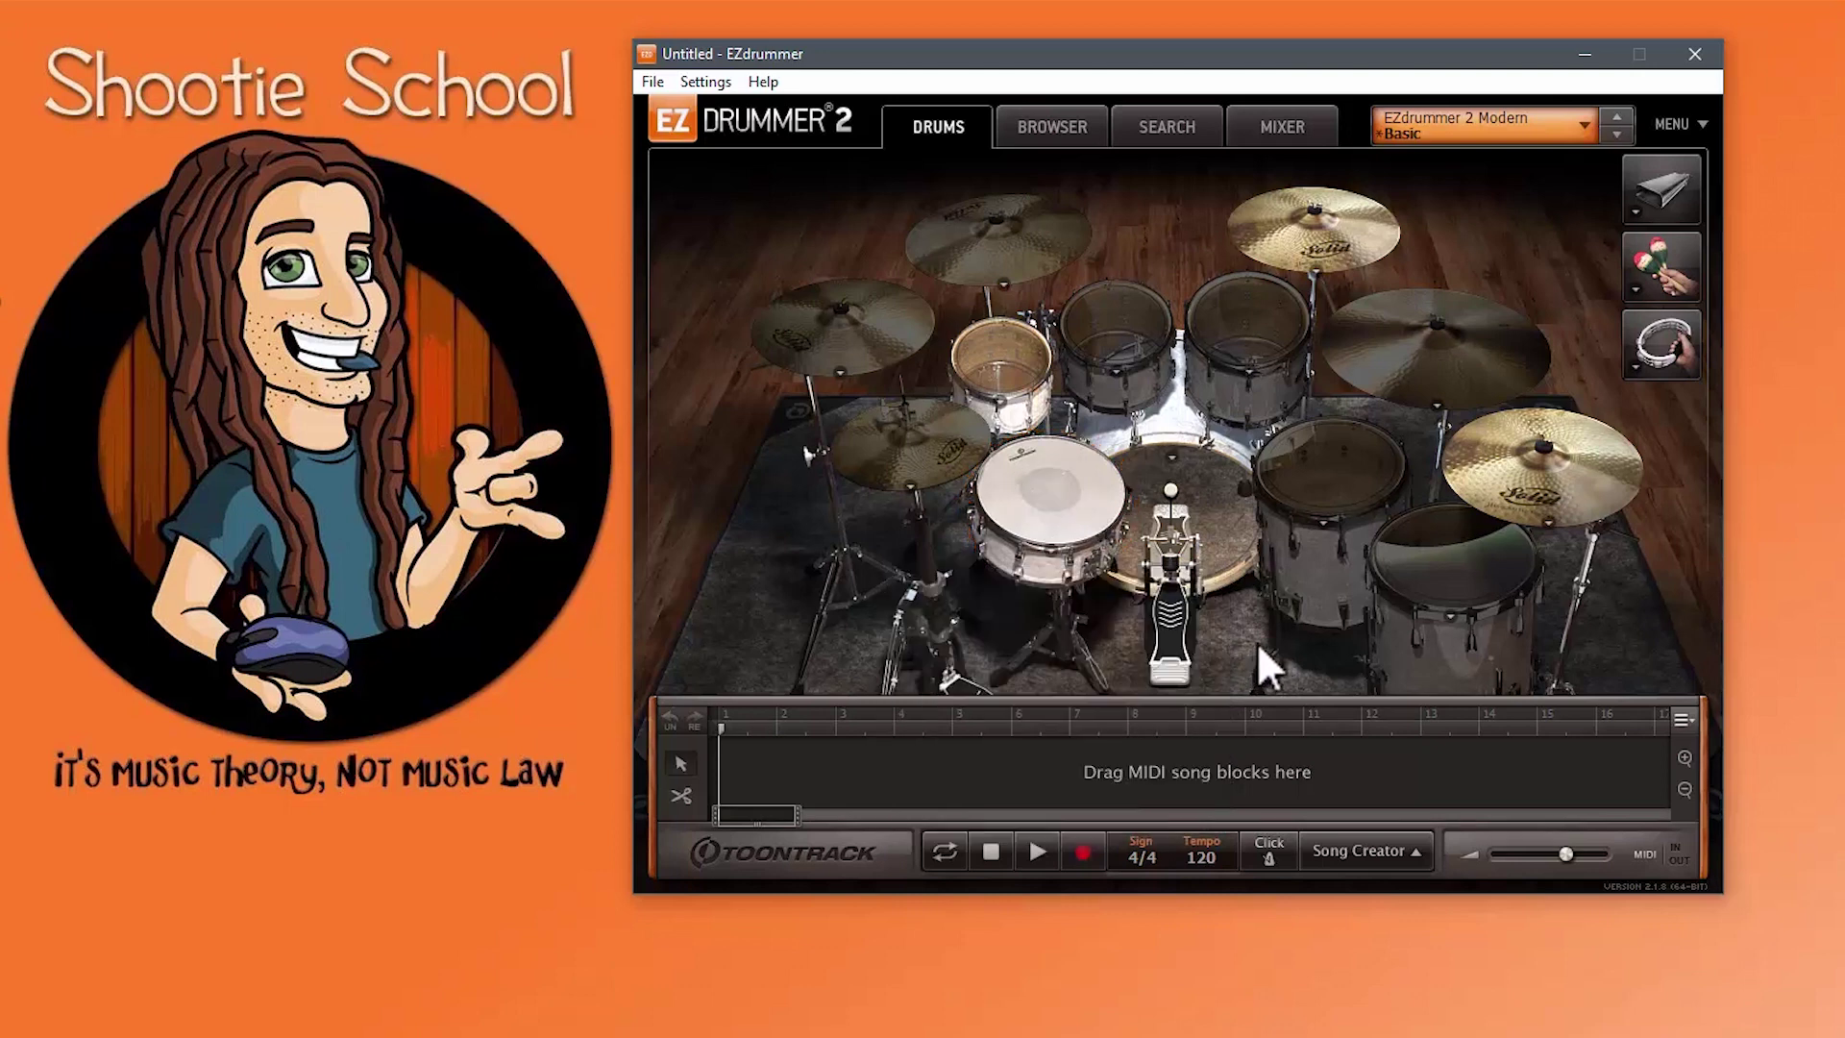
# Step: Save the assembled drums as a user kit named Killer Kit from Racktom 2's settings, and close them
pyautogui.click(1145, 344)
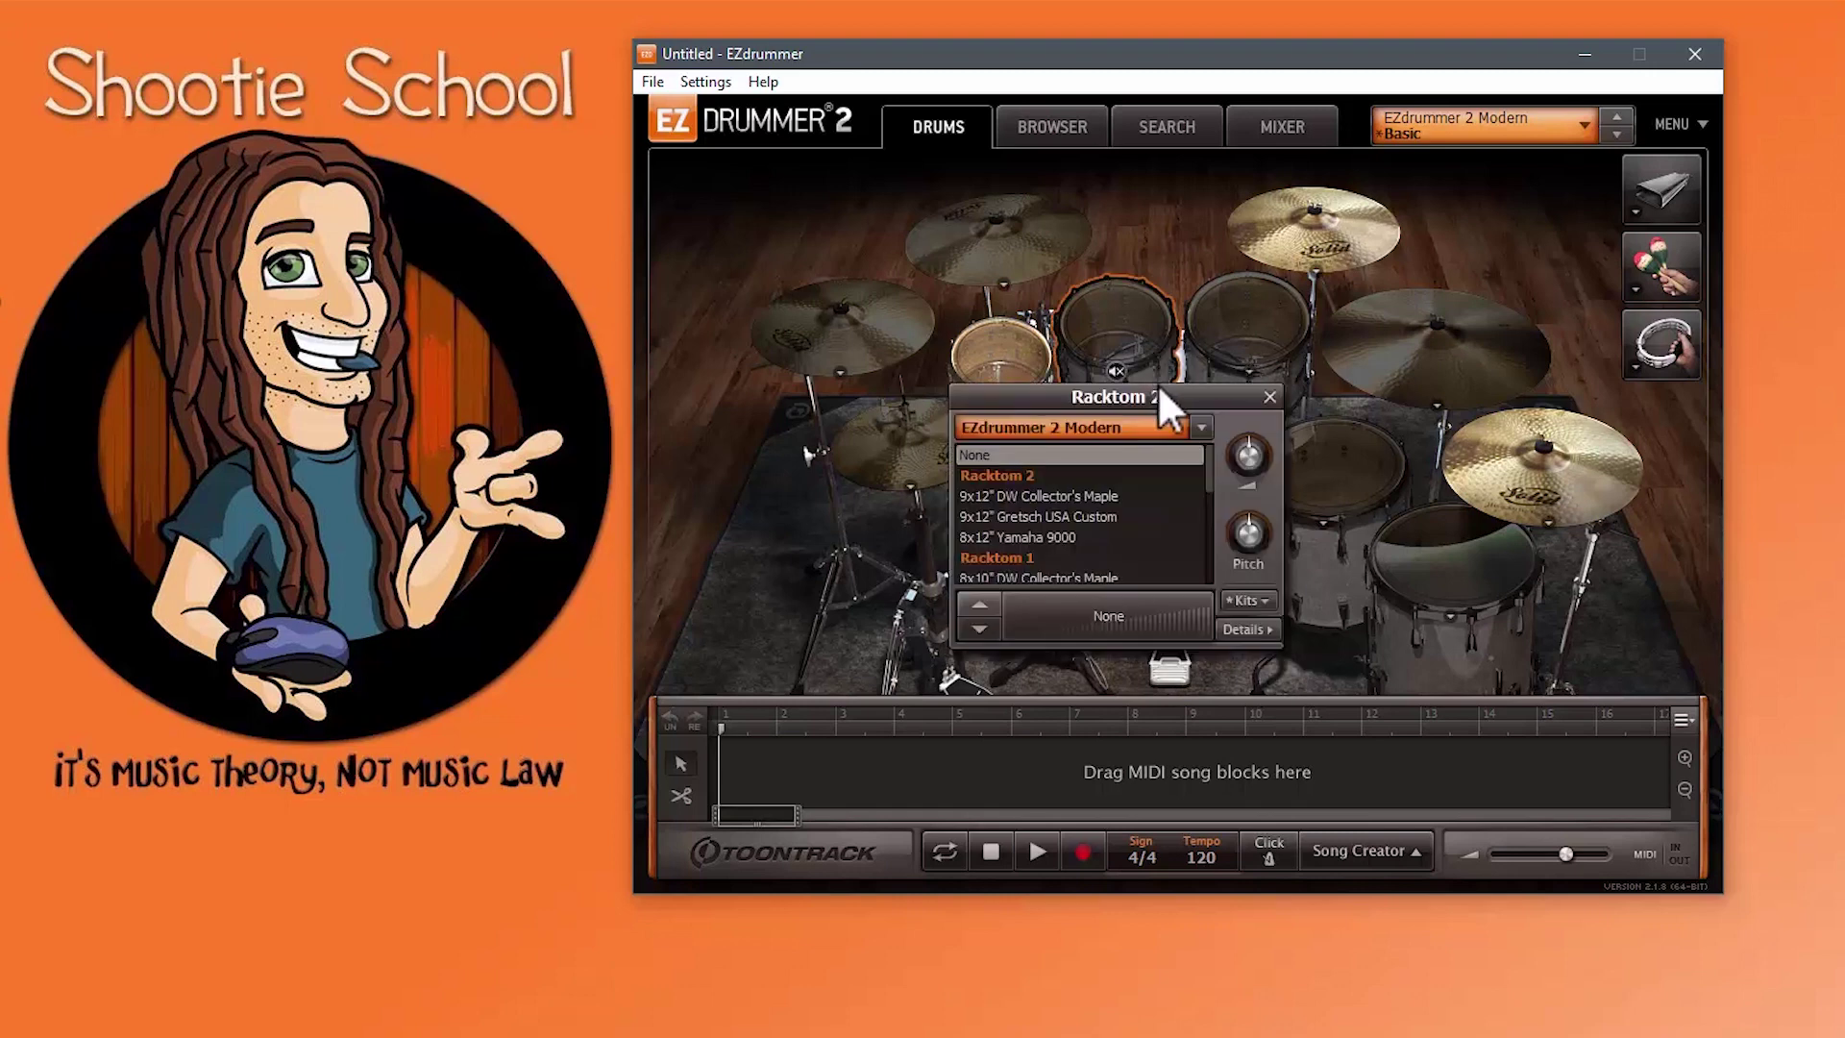
pyautogui.click(1240, 598)
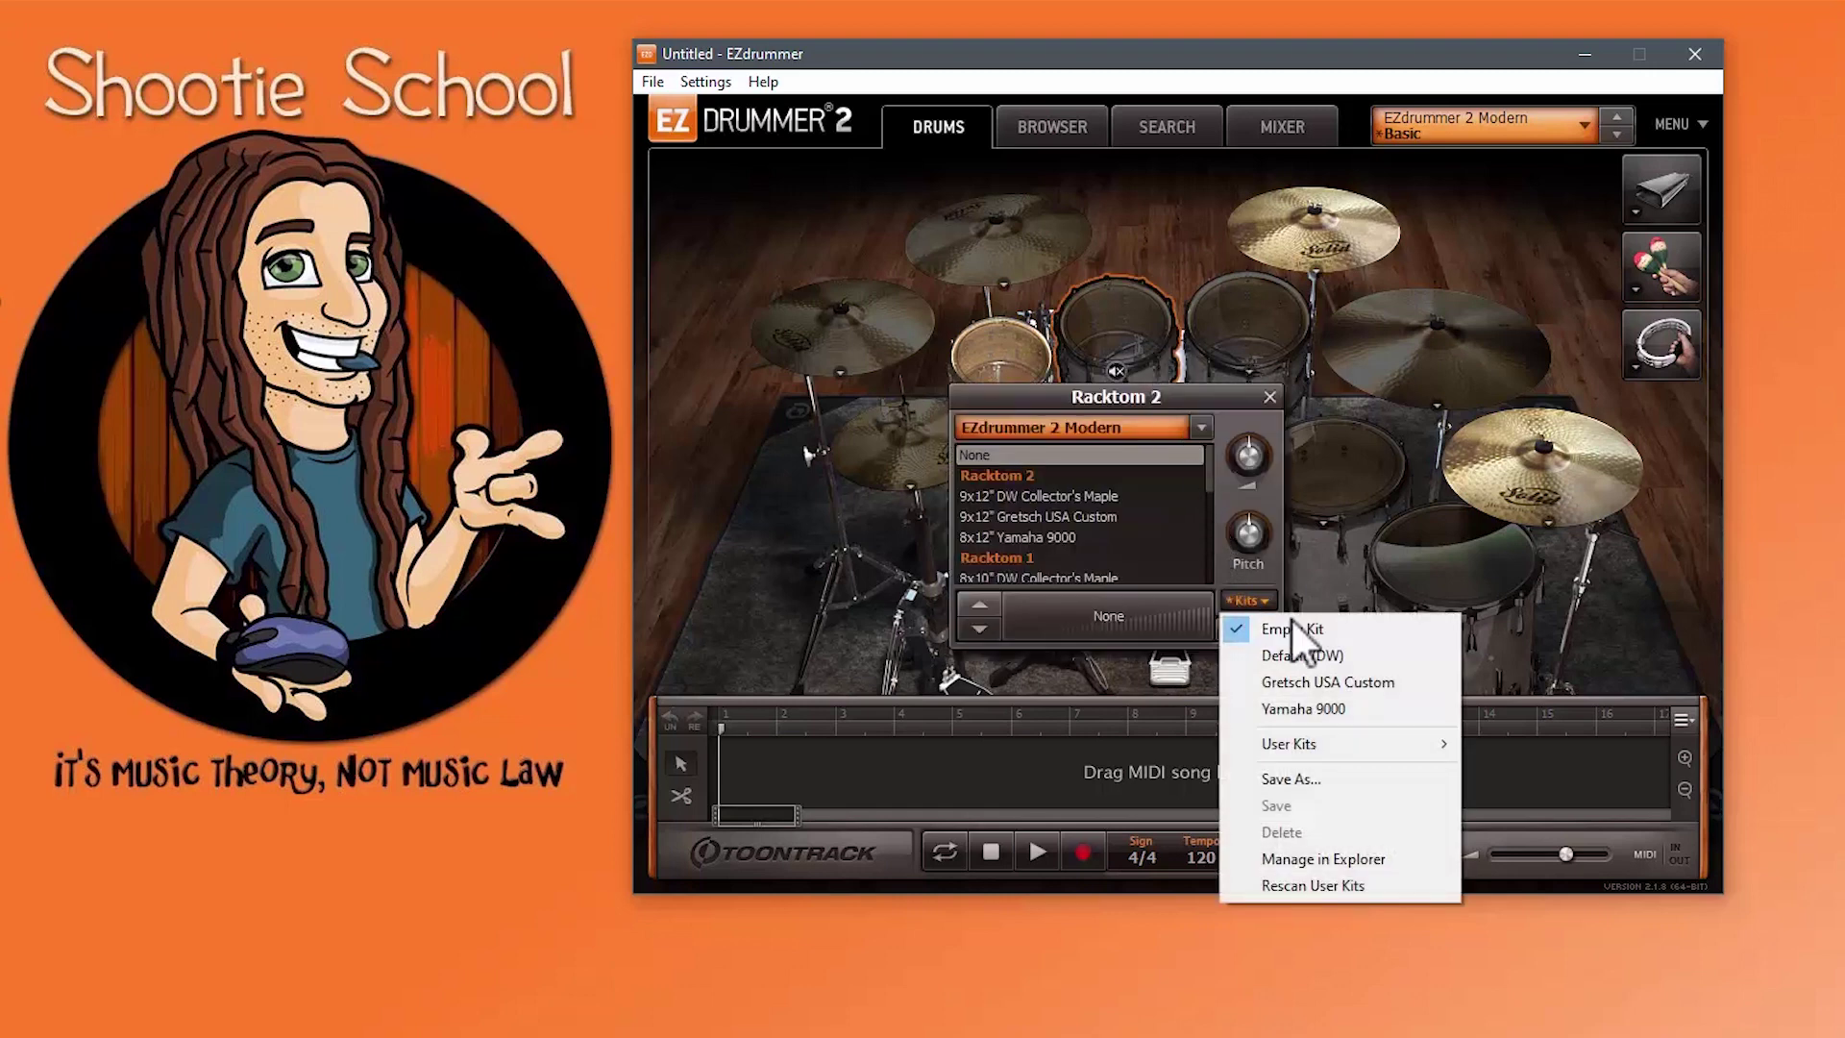
pyautogui.click(1282, 776)
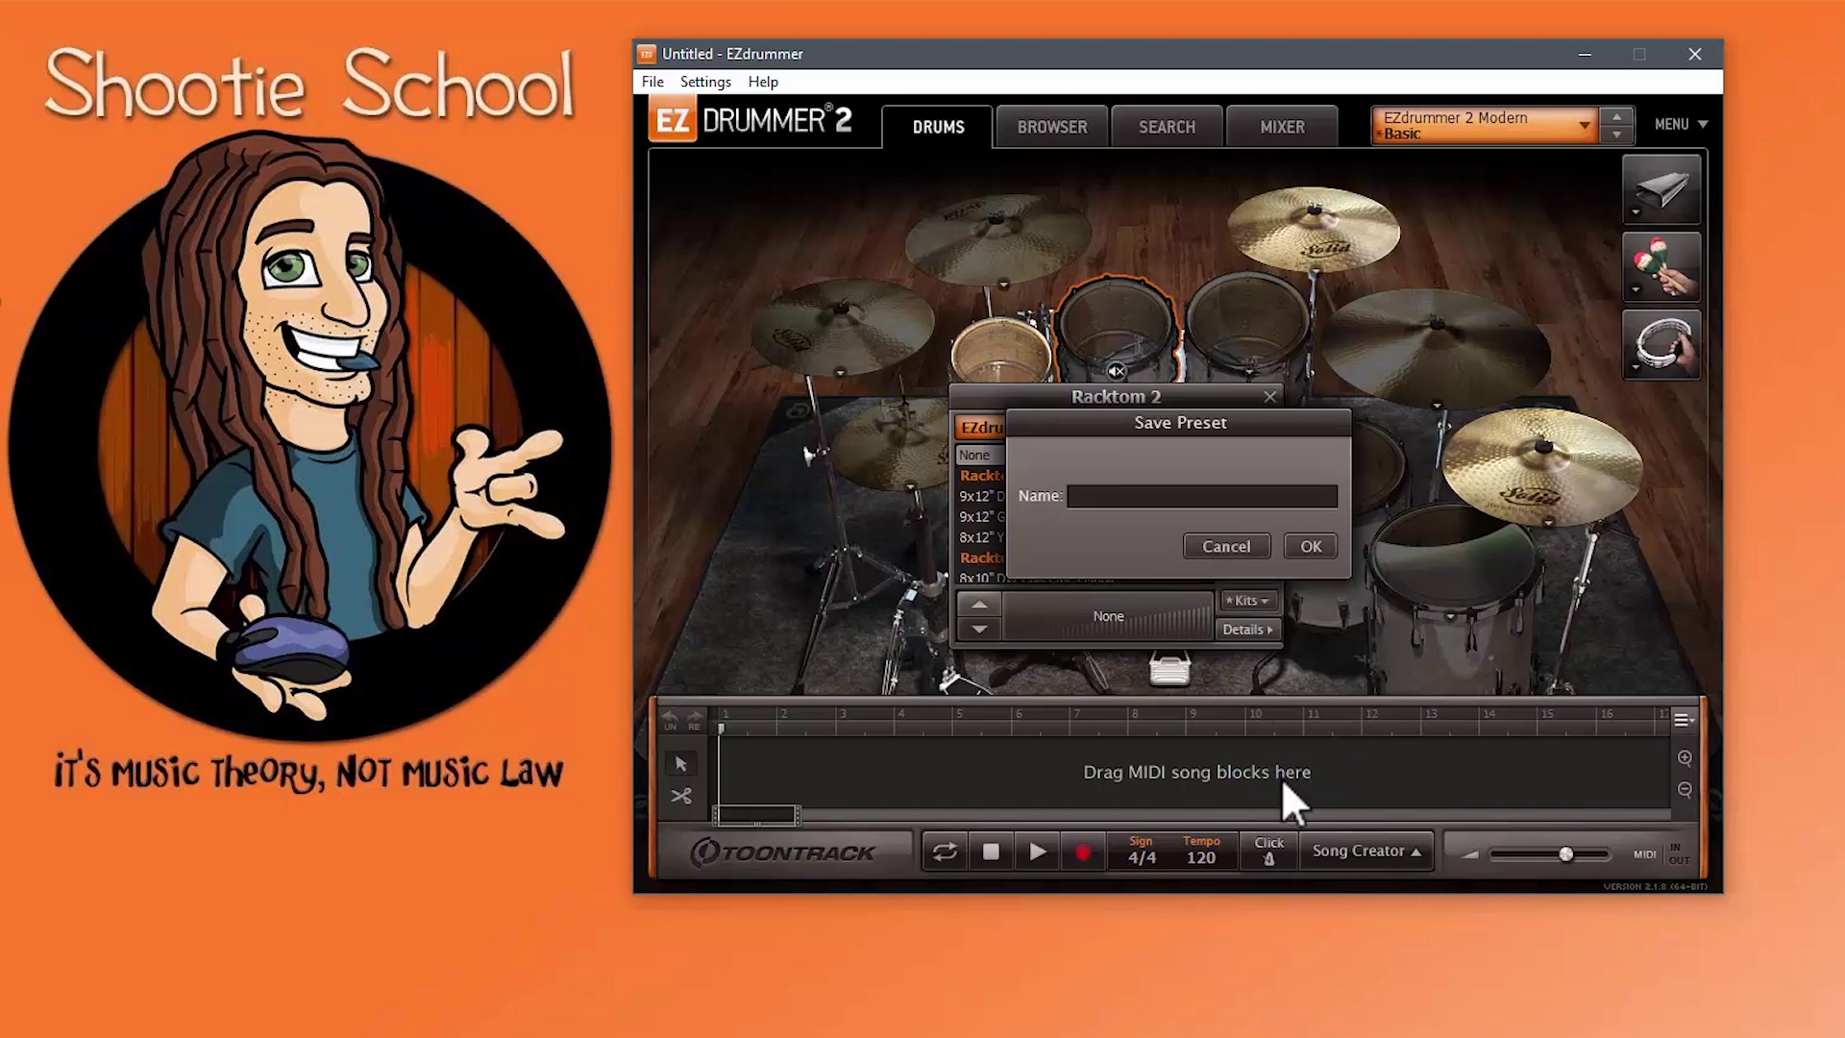
pyautogui.write('Mix 10')
pyautogui.click(1310, 546)
pyautogui.click(1269, 396)
# Step: Load the Basic preset of the EZdrummer 2 Modern library and check the snare's settings
pyautogui.click(1449, 124)
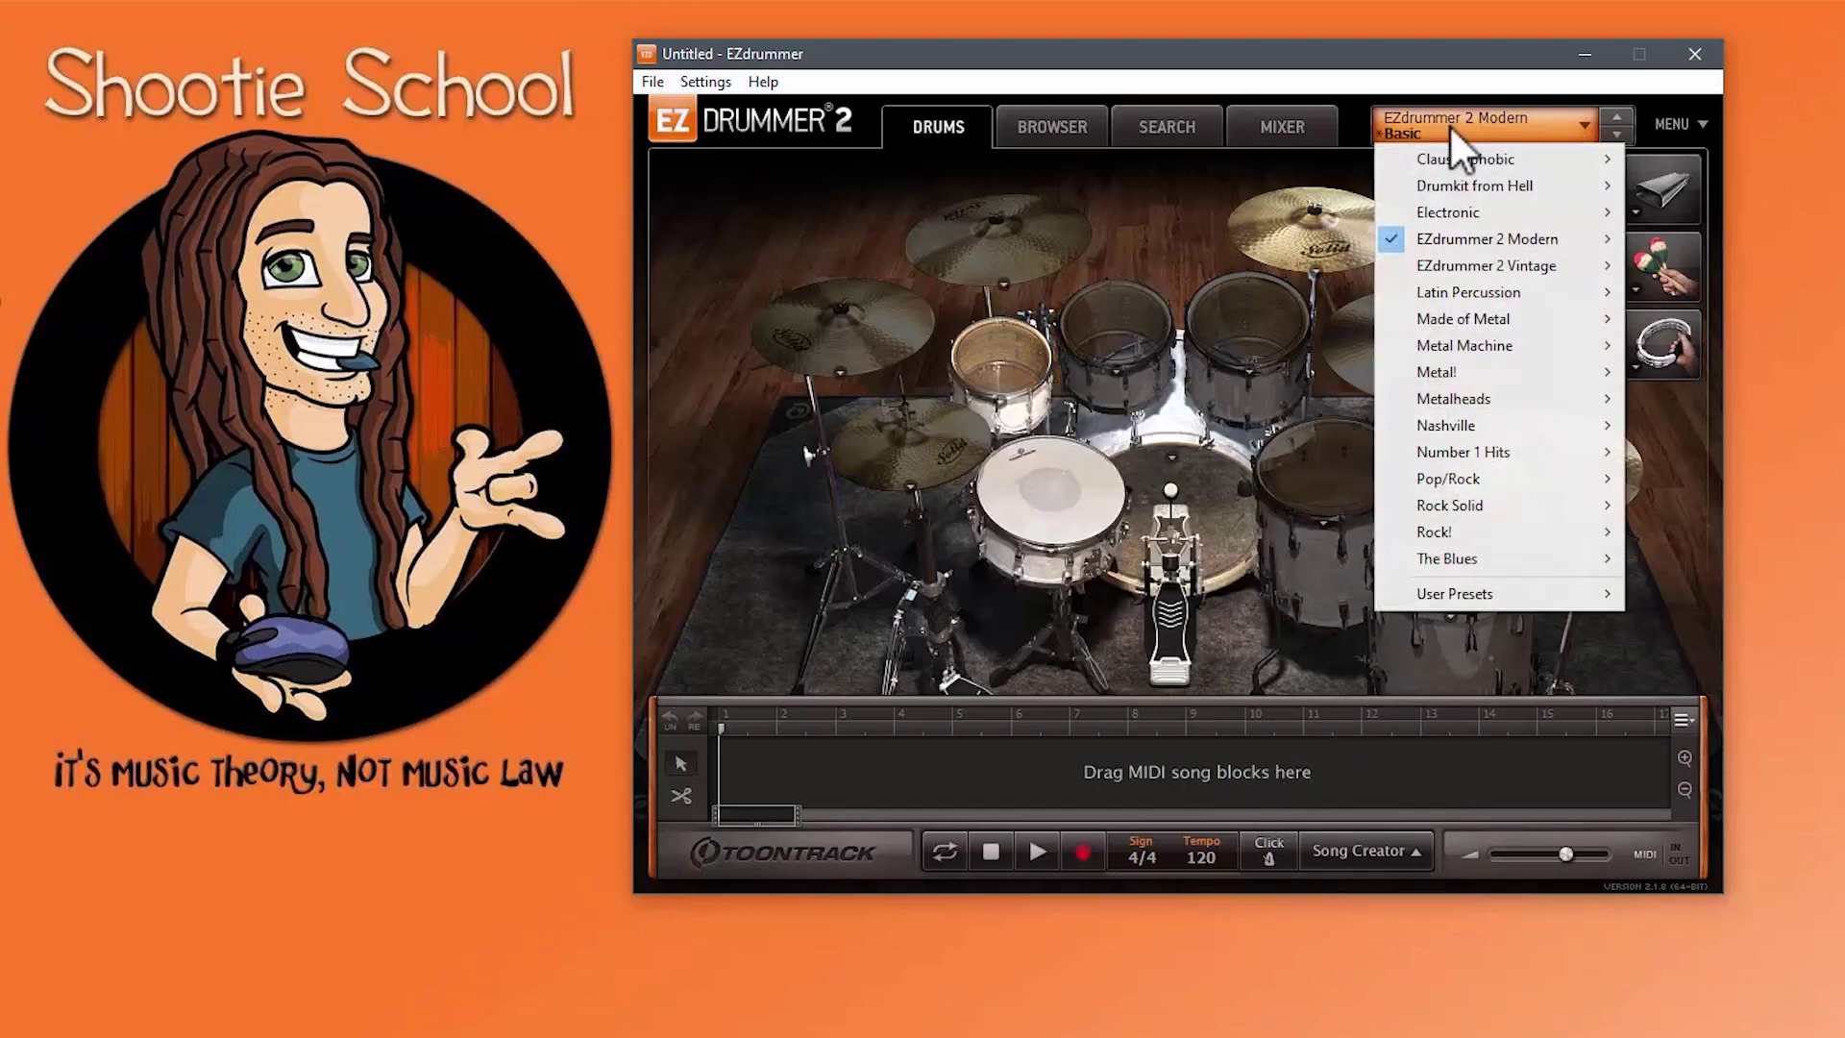
pyautogui.moveTo(1503, 238)
pyautogui.click(1683, 238)
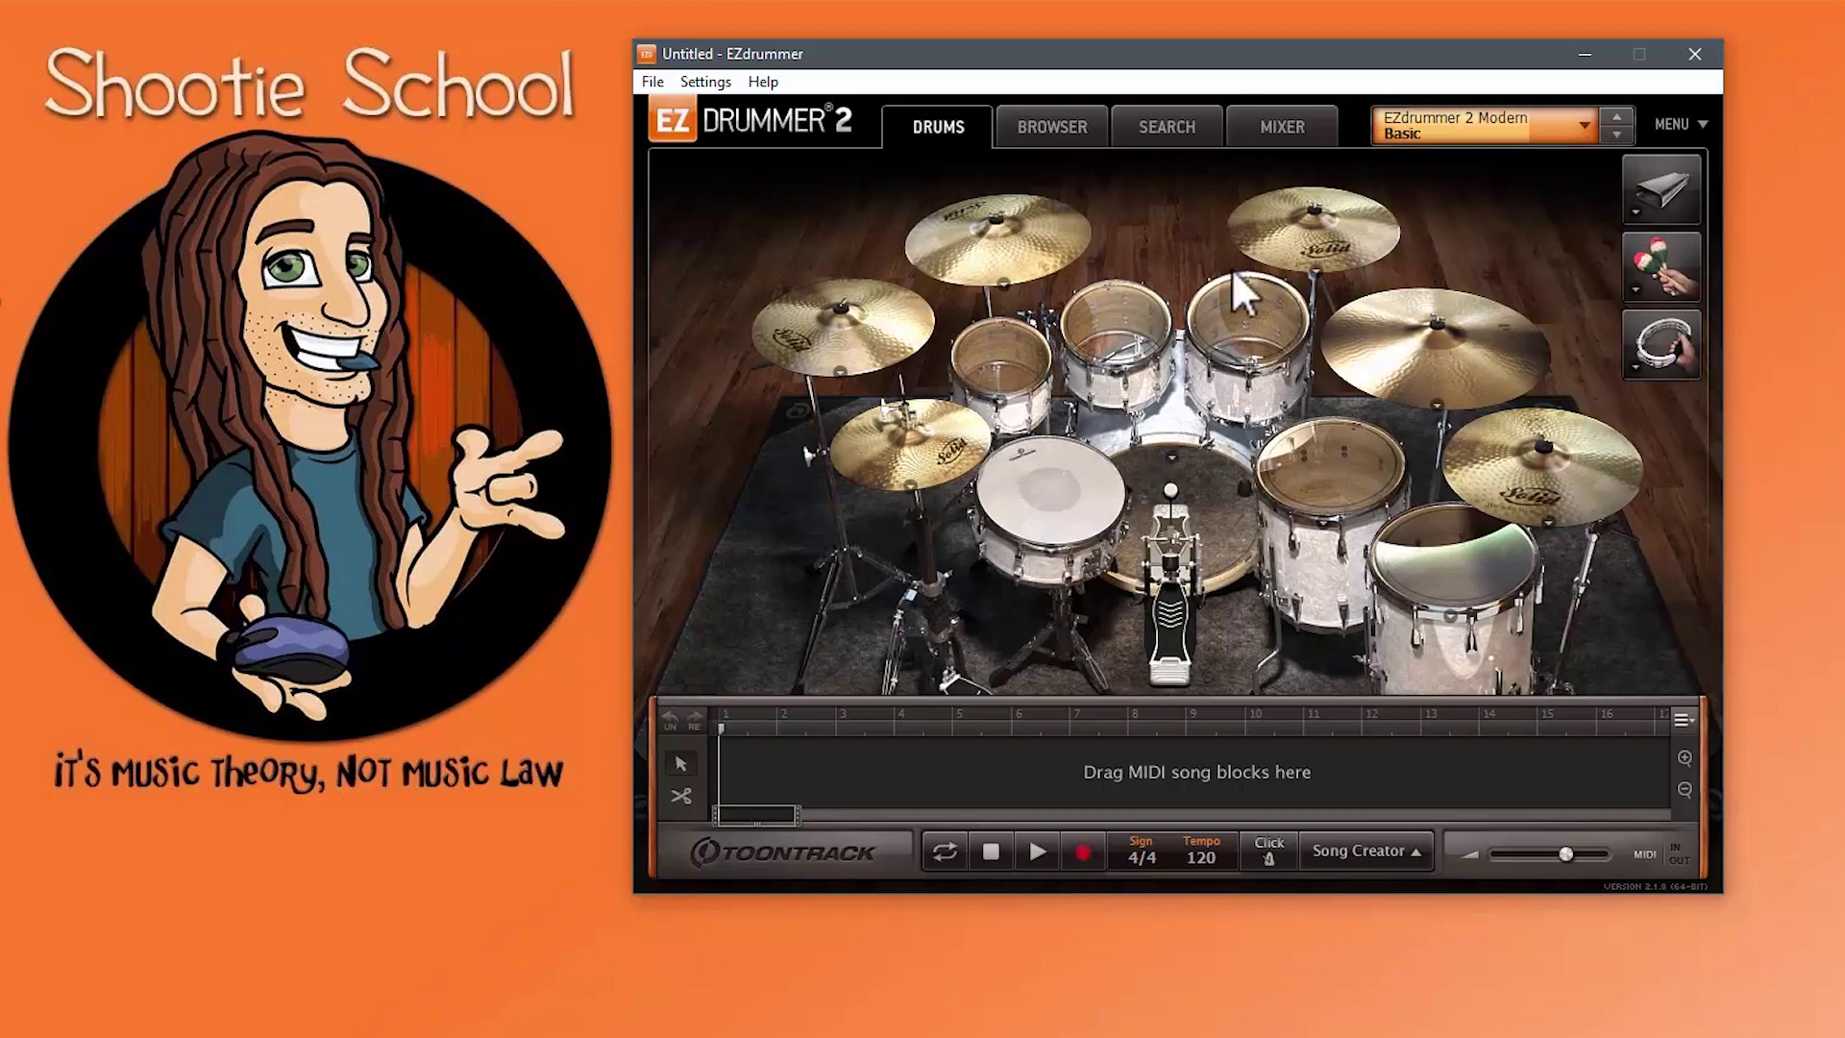
pyautogui.click(1044, 492)
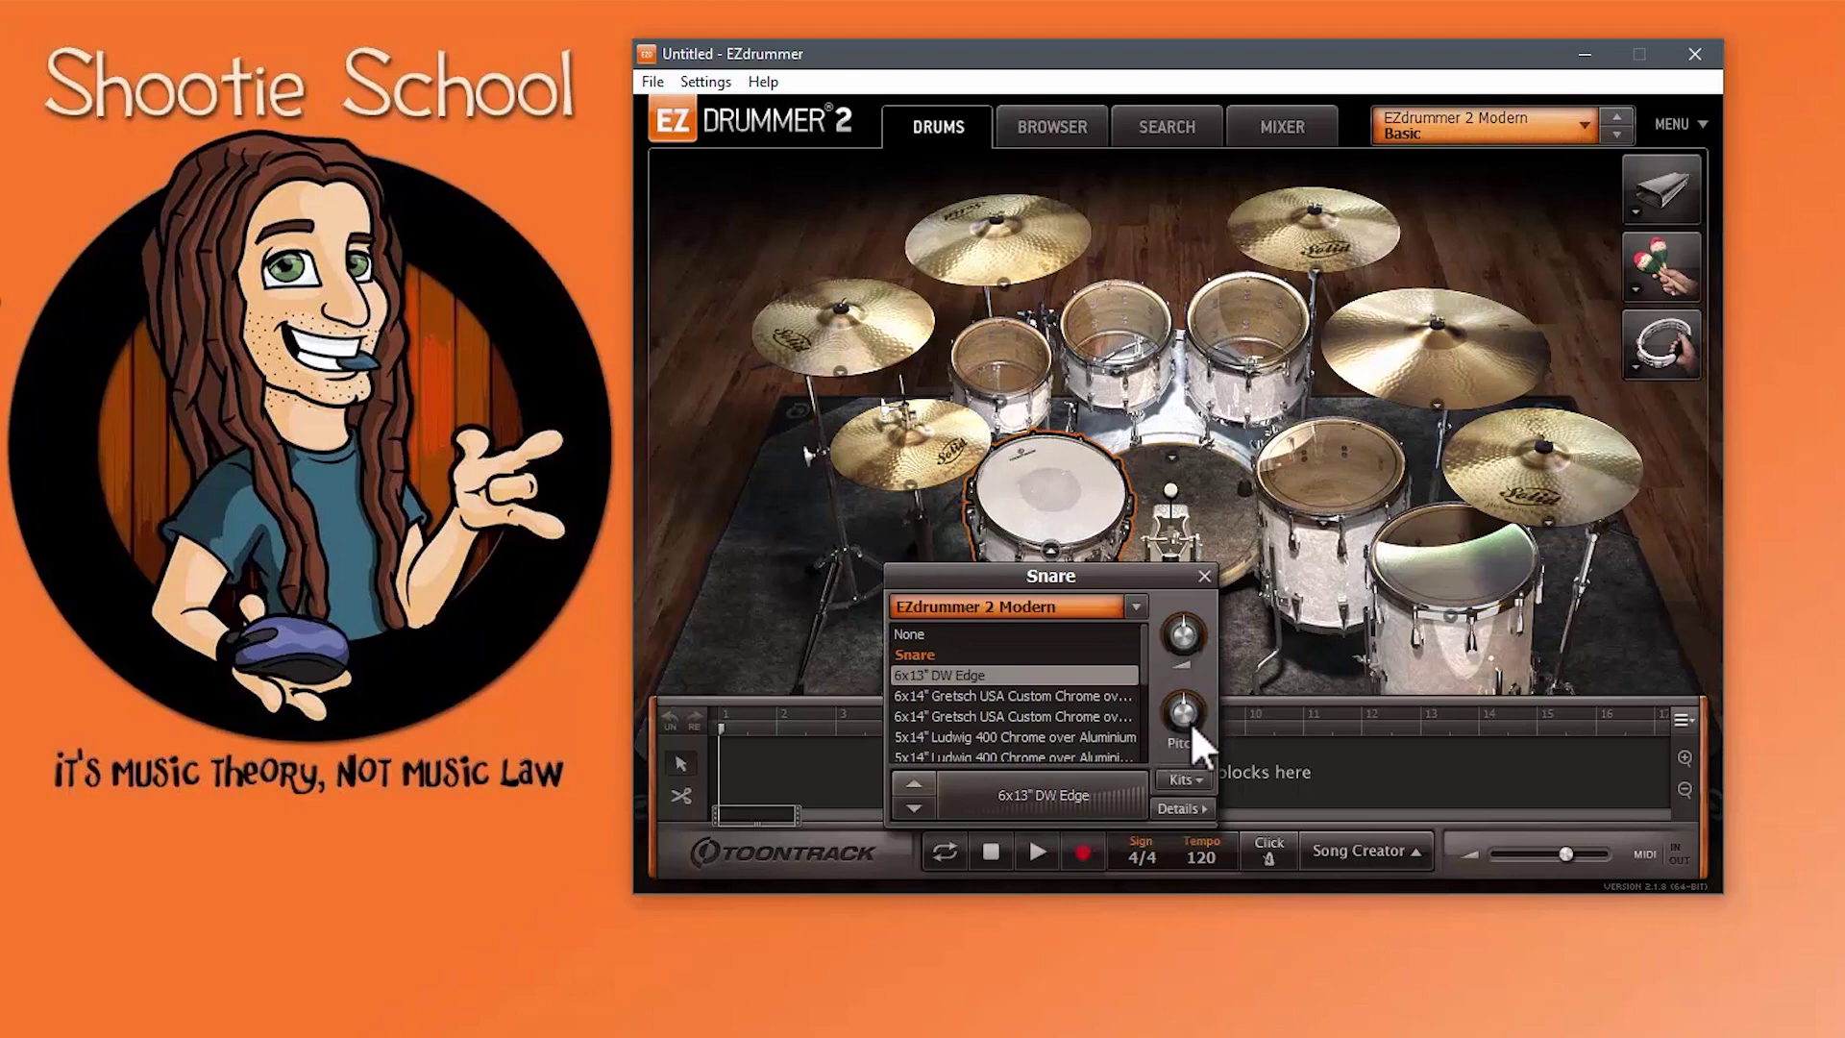
pyautogui.click(1203, 574)
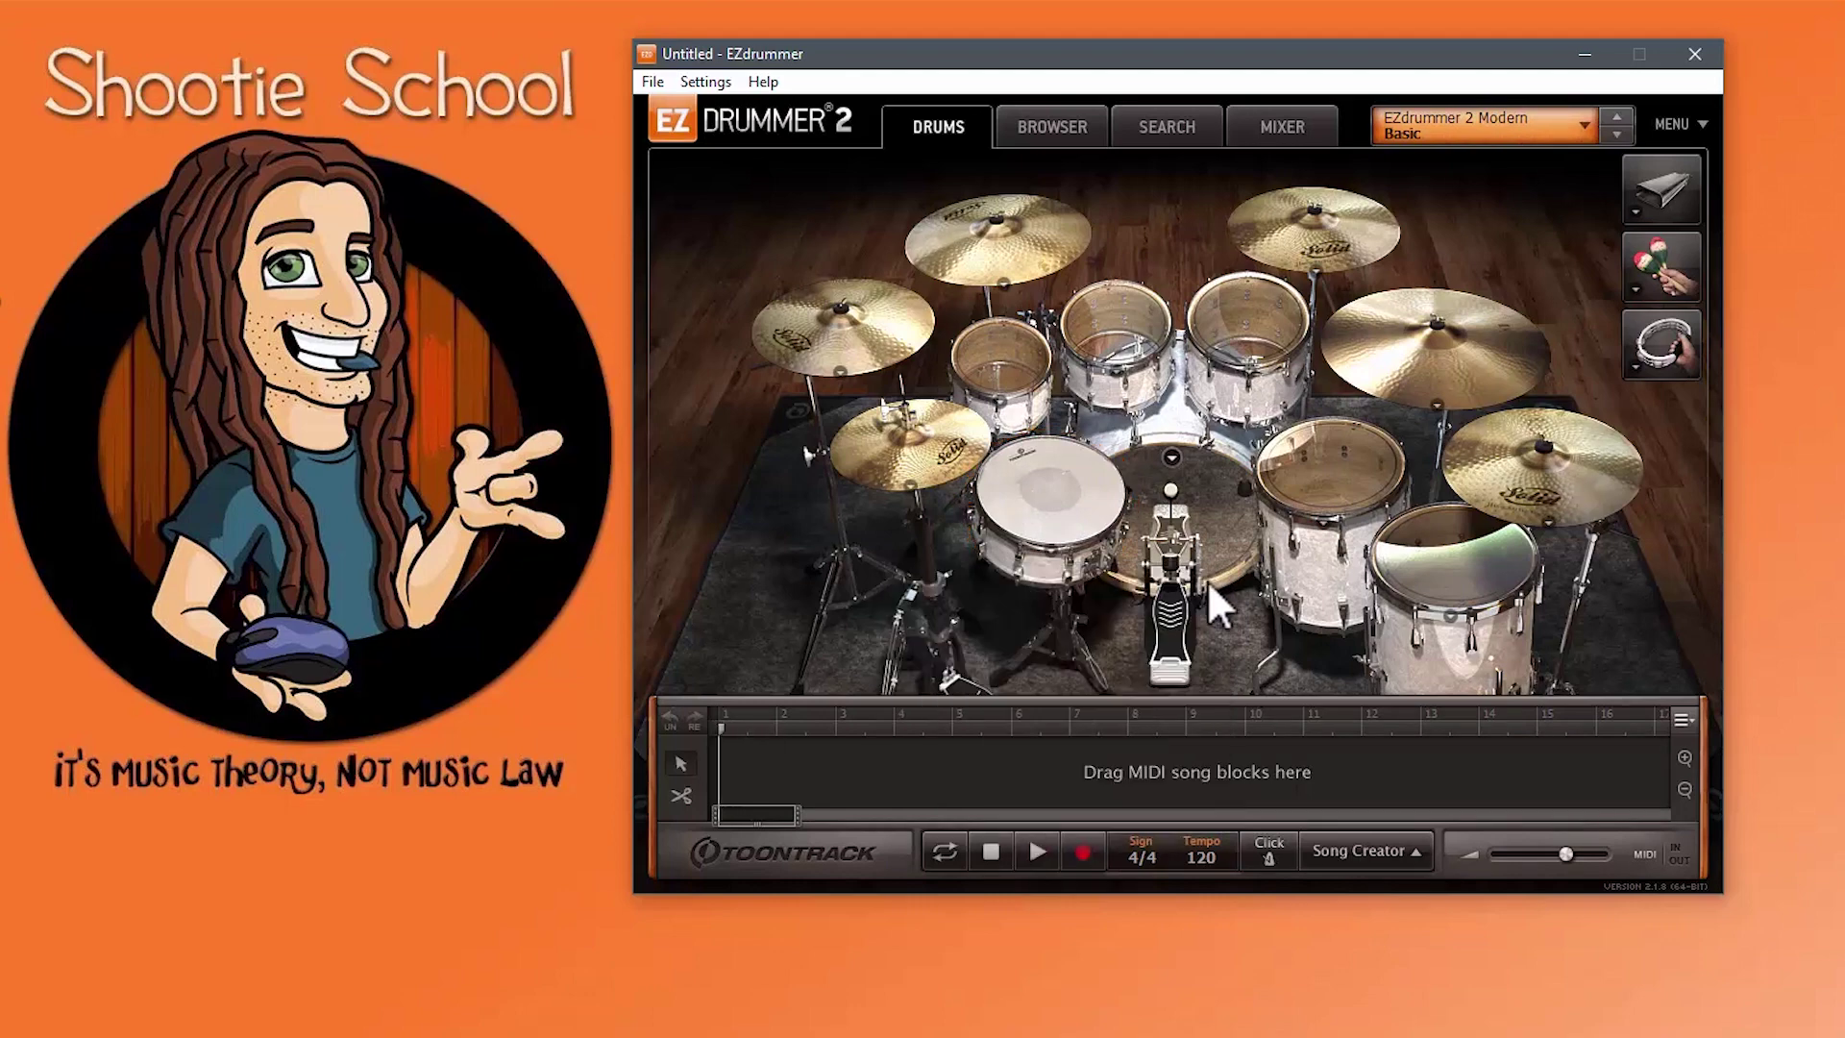
# Step: Quit and restart EZdrummer, and load the user kit Killer Kit from Racktom 3's settings
pyautogui.click(1694, 55)
pyautogui.click(1228, 476)
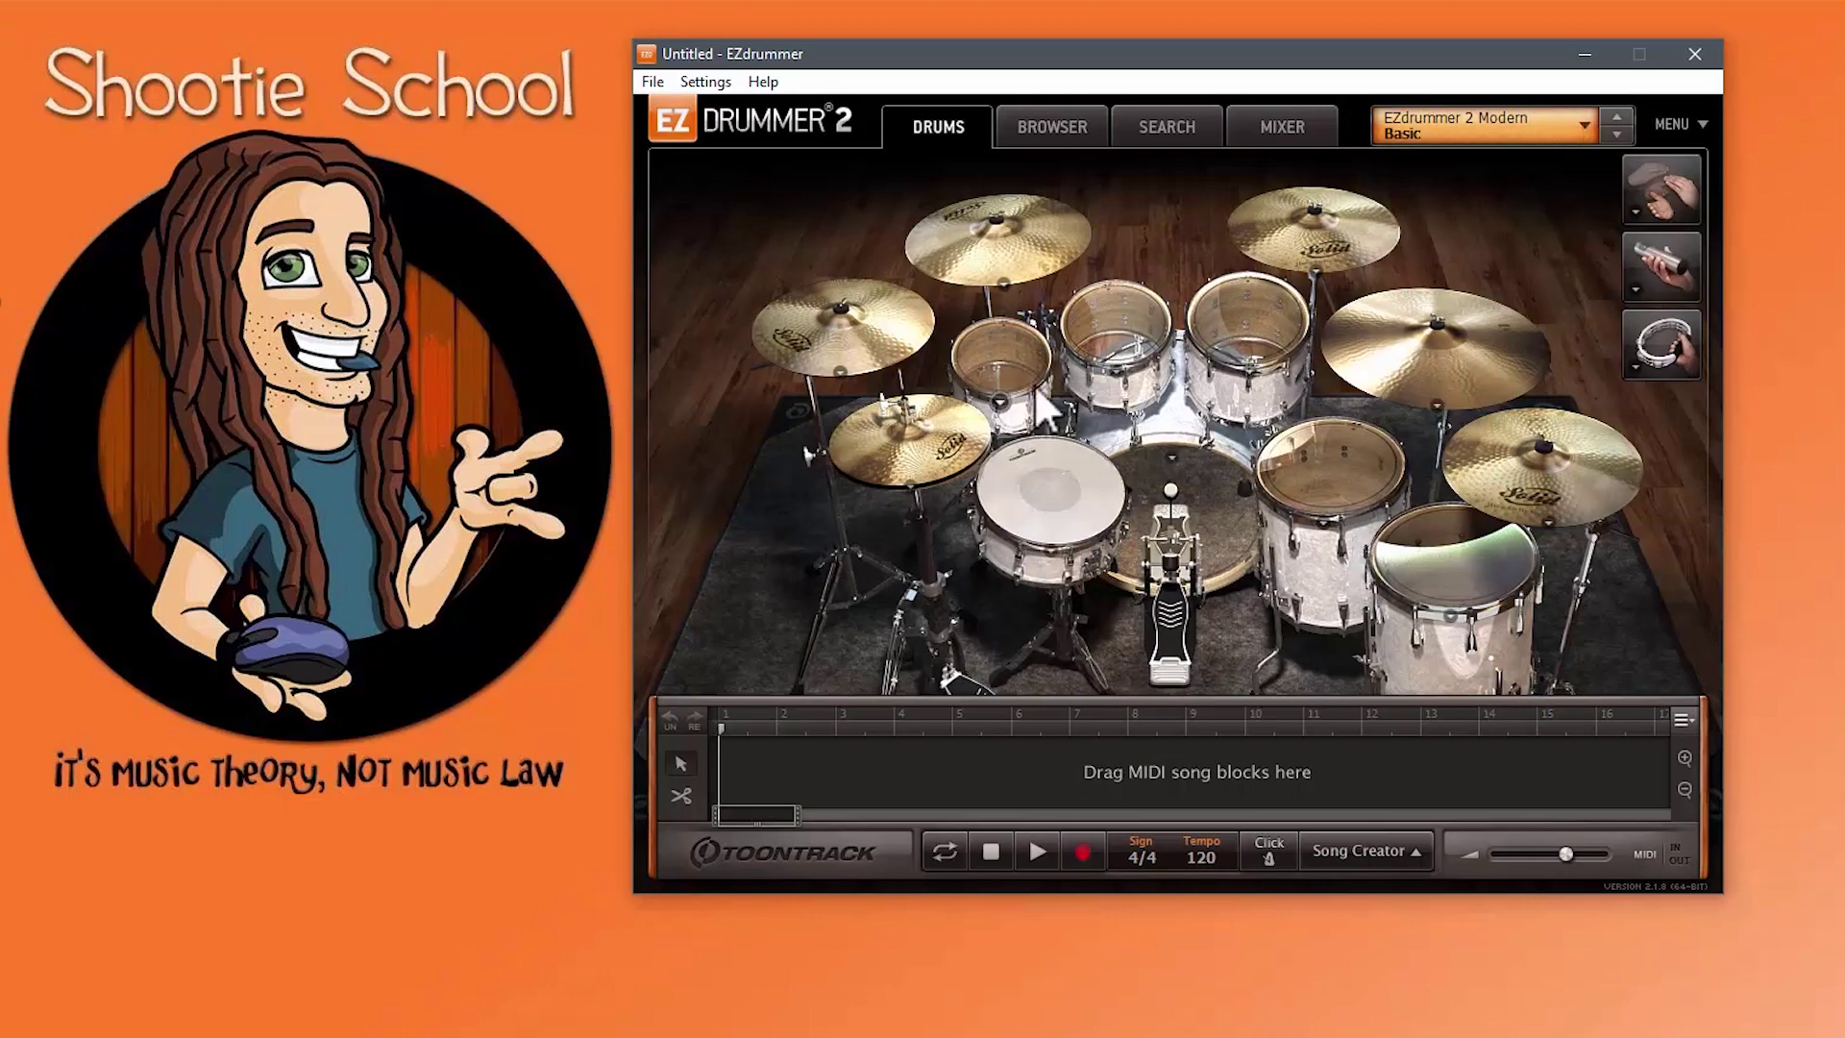
pyautogui.click(1245, 310)
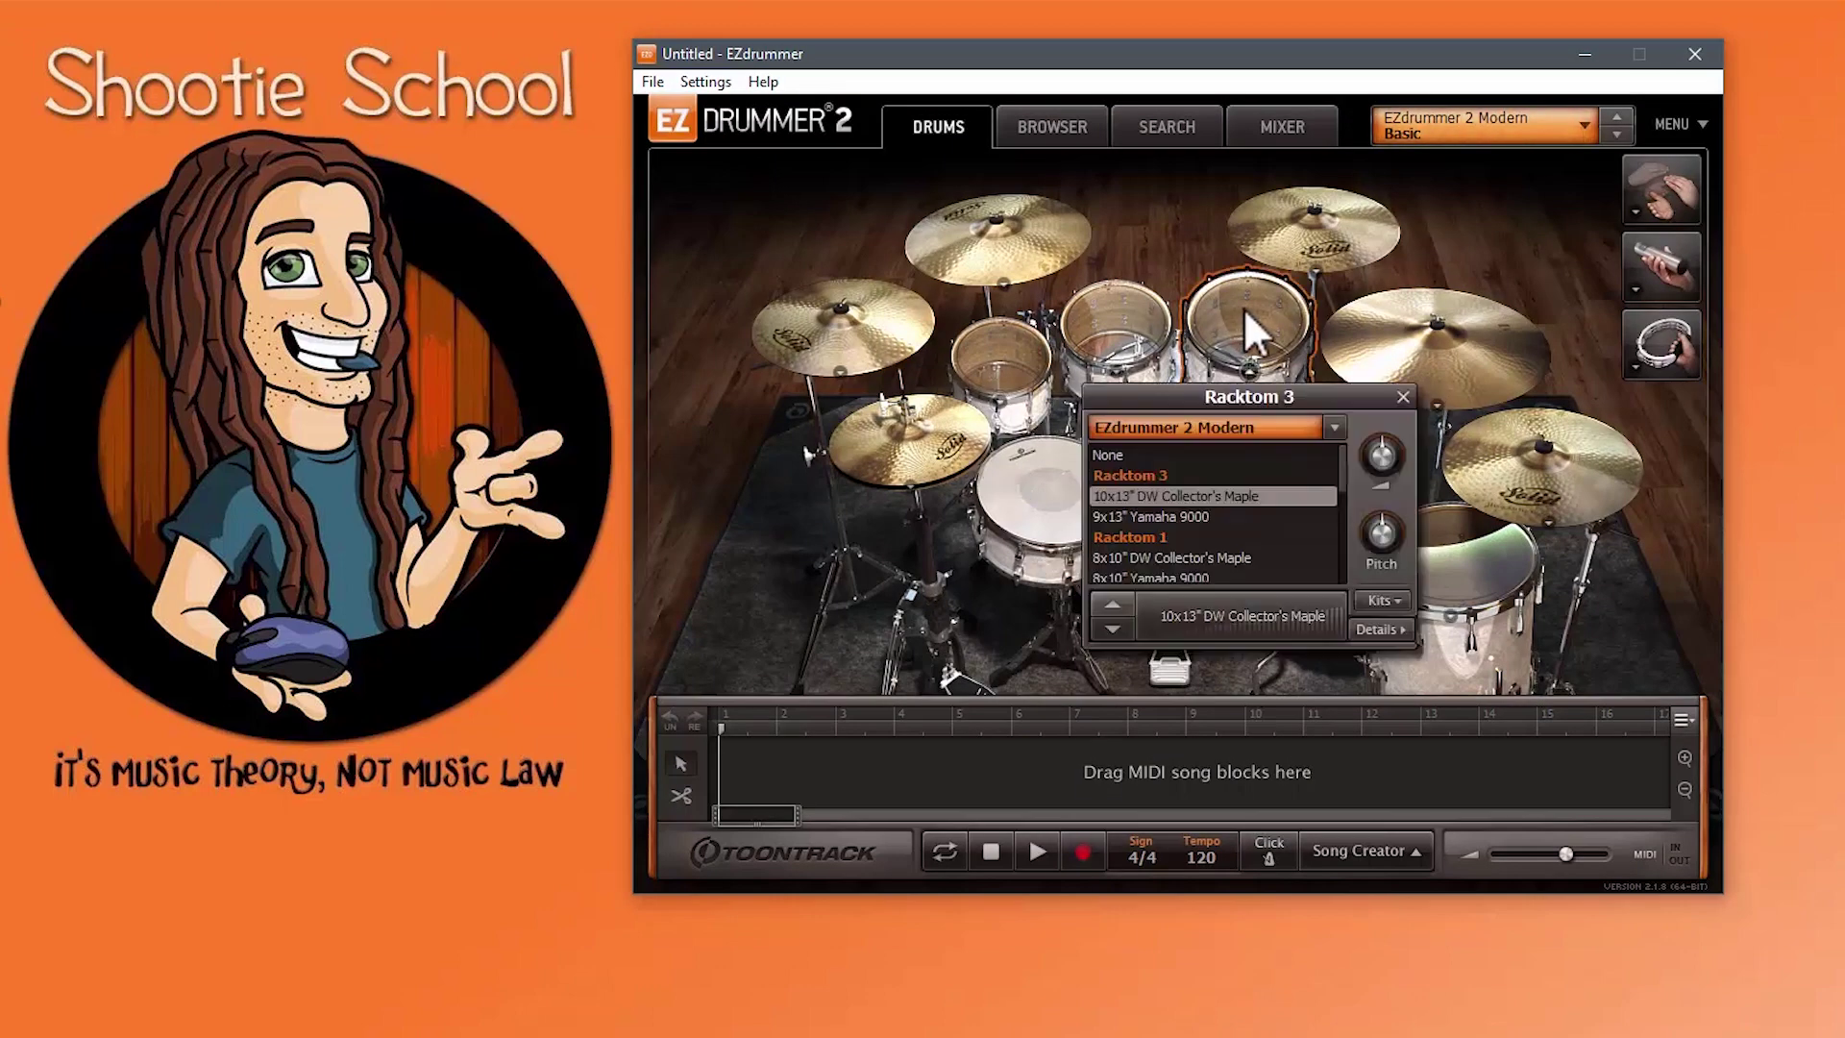
pyautogui.click(1381, 599)
pyautogui.moveTo(1420, 742)
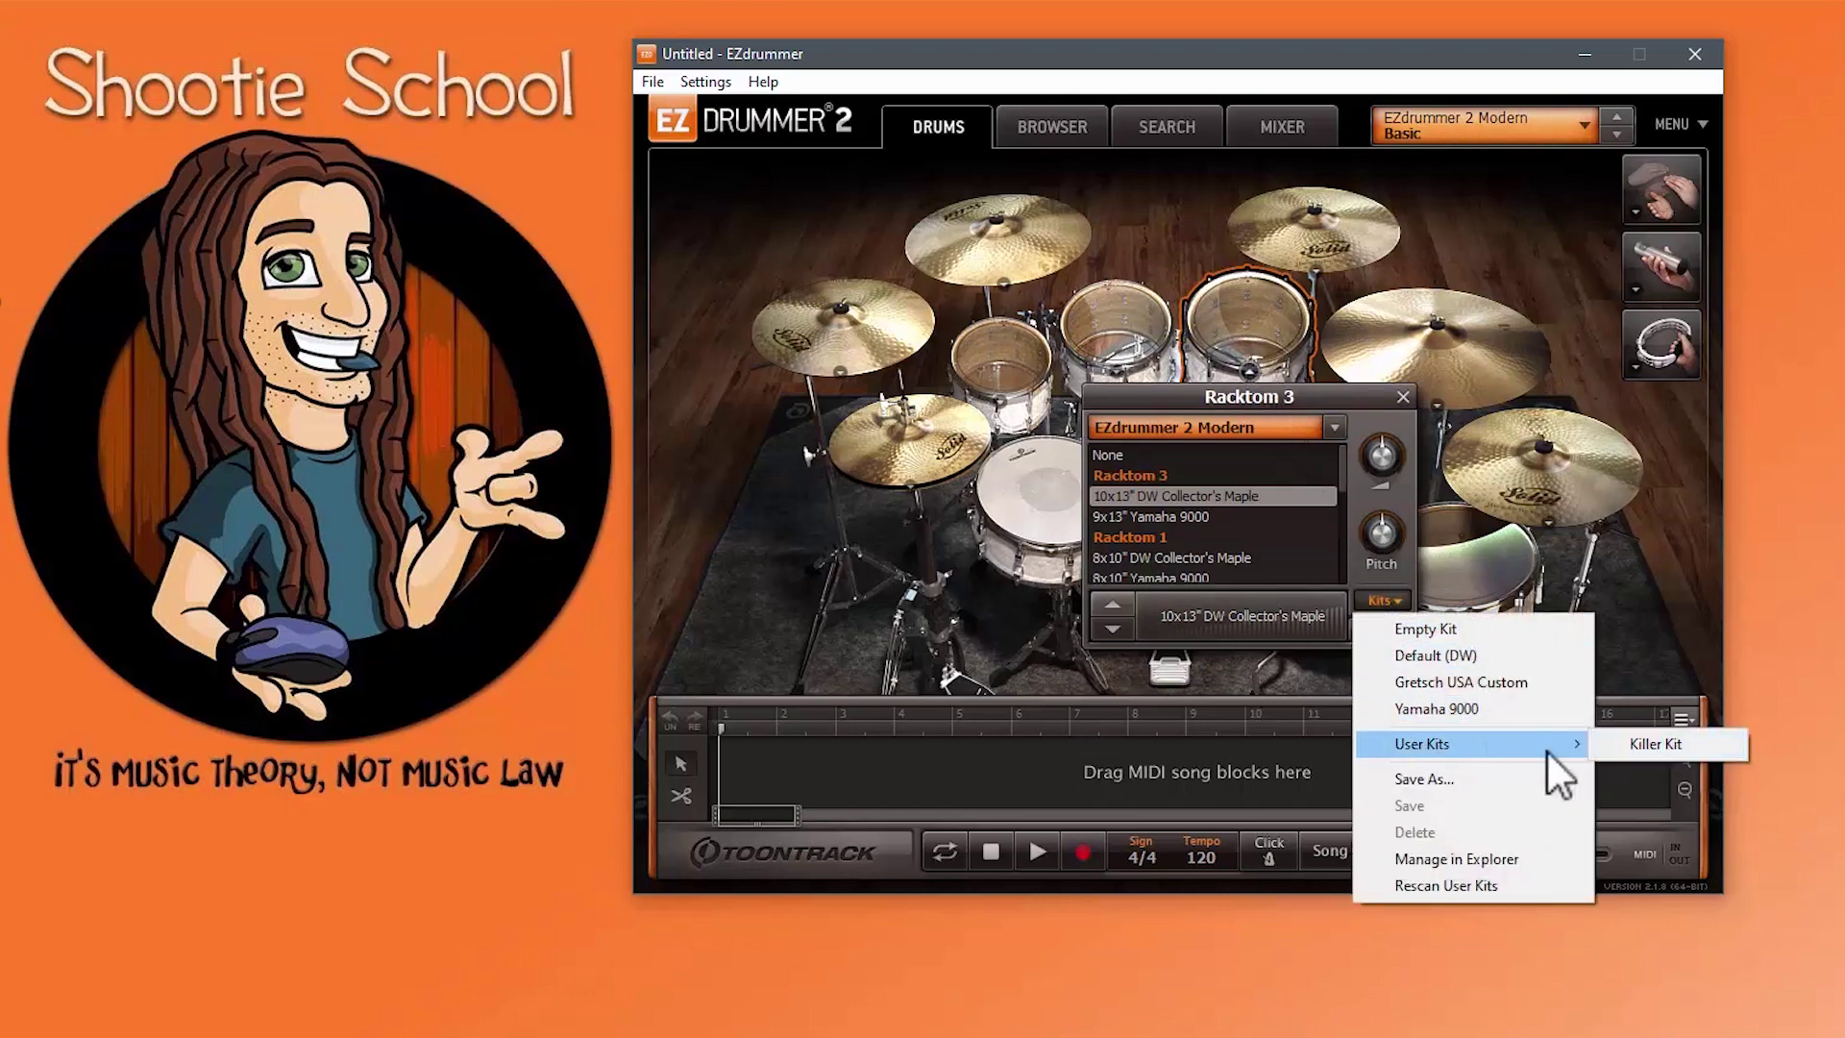
pyautogui.click(1645, 741)
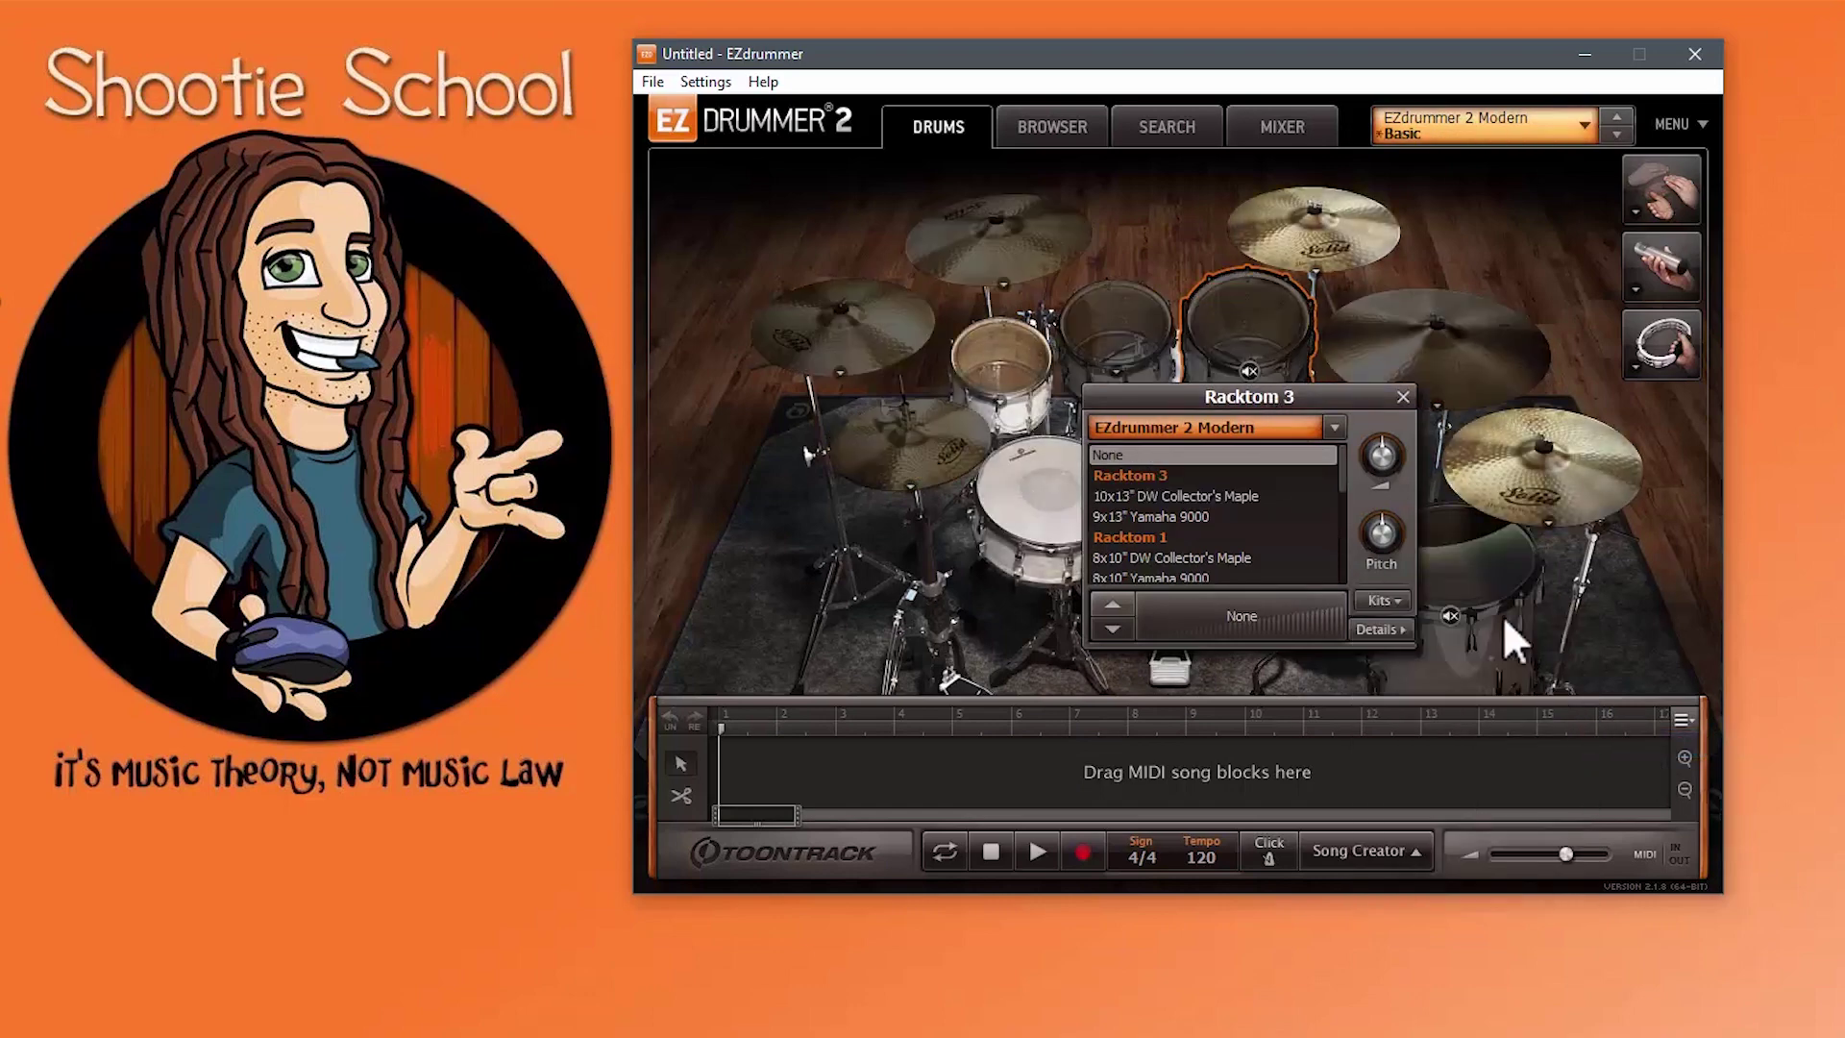
# Step: Check the level and pitch of the snare in the loaded kit
pyautogui.click(1050, 549)
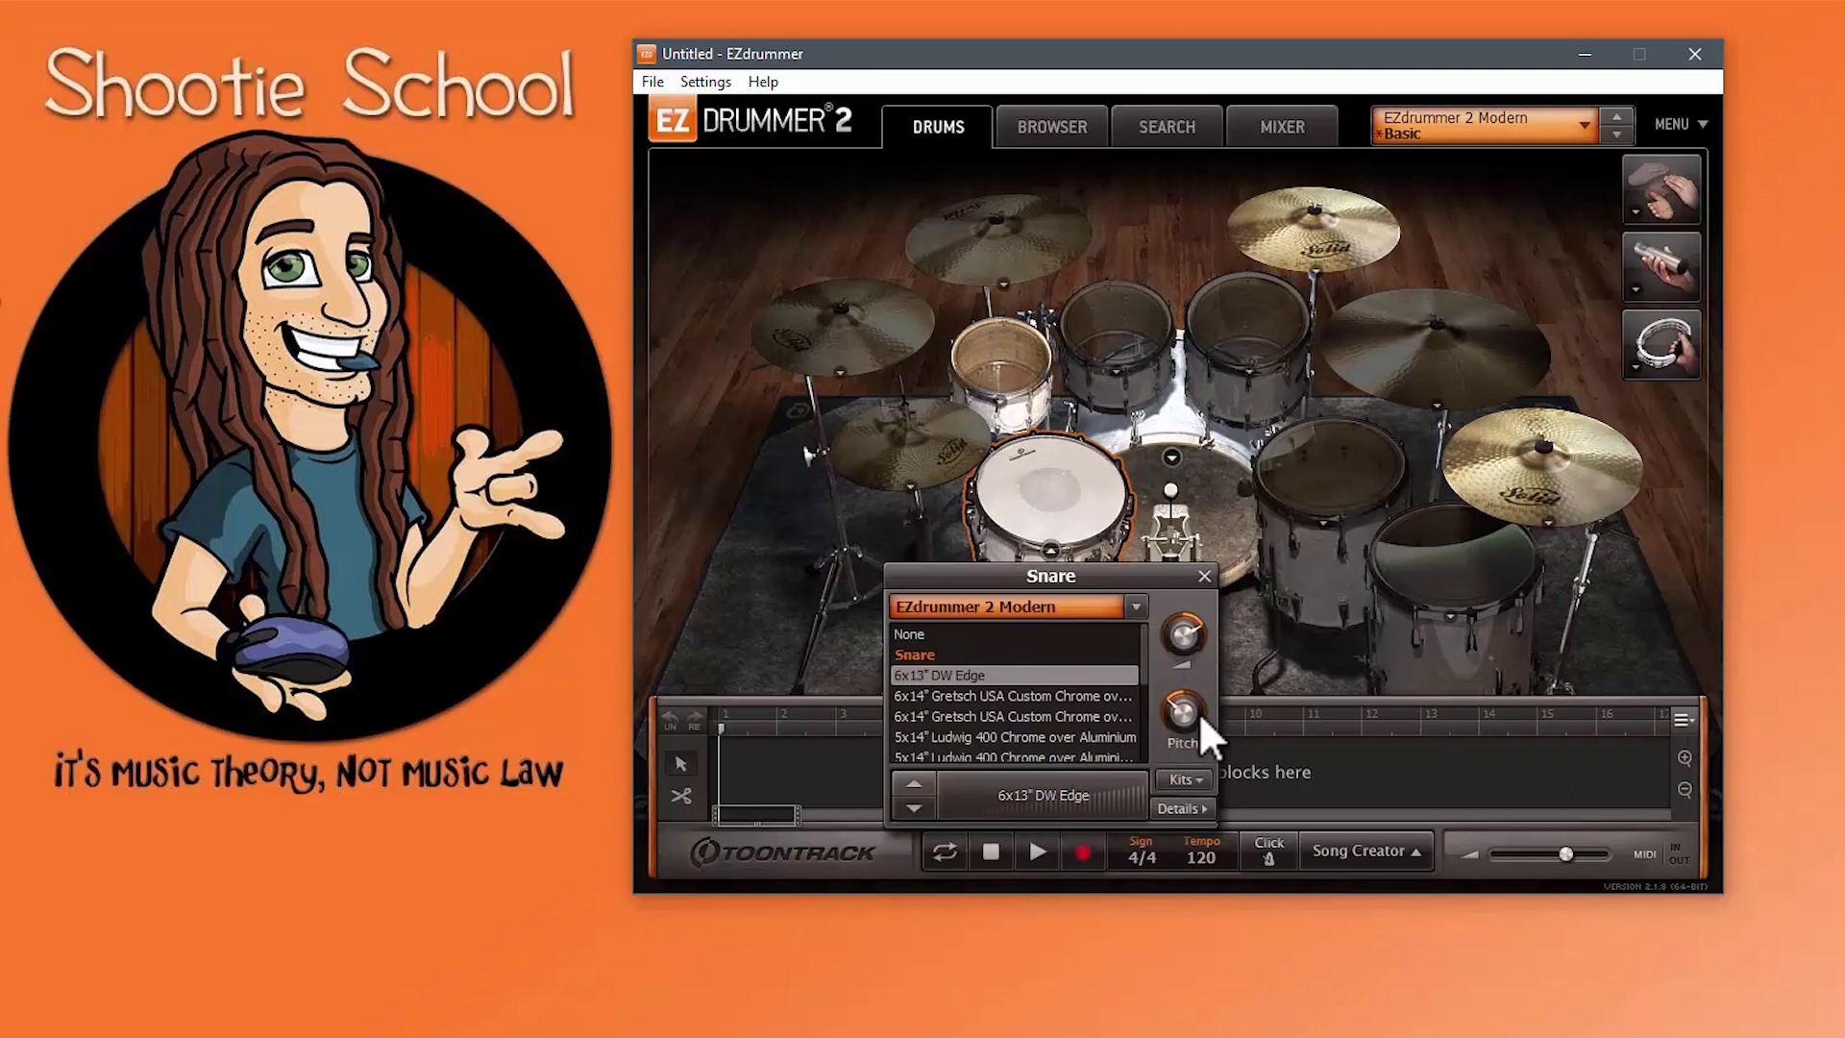
pyautogui.moveTo(1197, 618)
pyautogui.moveTo(1192, 636); pyautogui.dragTo(1176, 708)
# Step: Fill the empty Racktom 3 with a drum from the EZdrummer 2 Modern library
pyautogui.click(1253, 356)
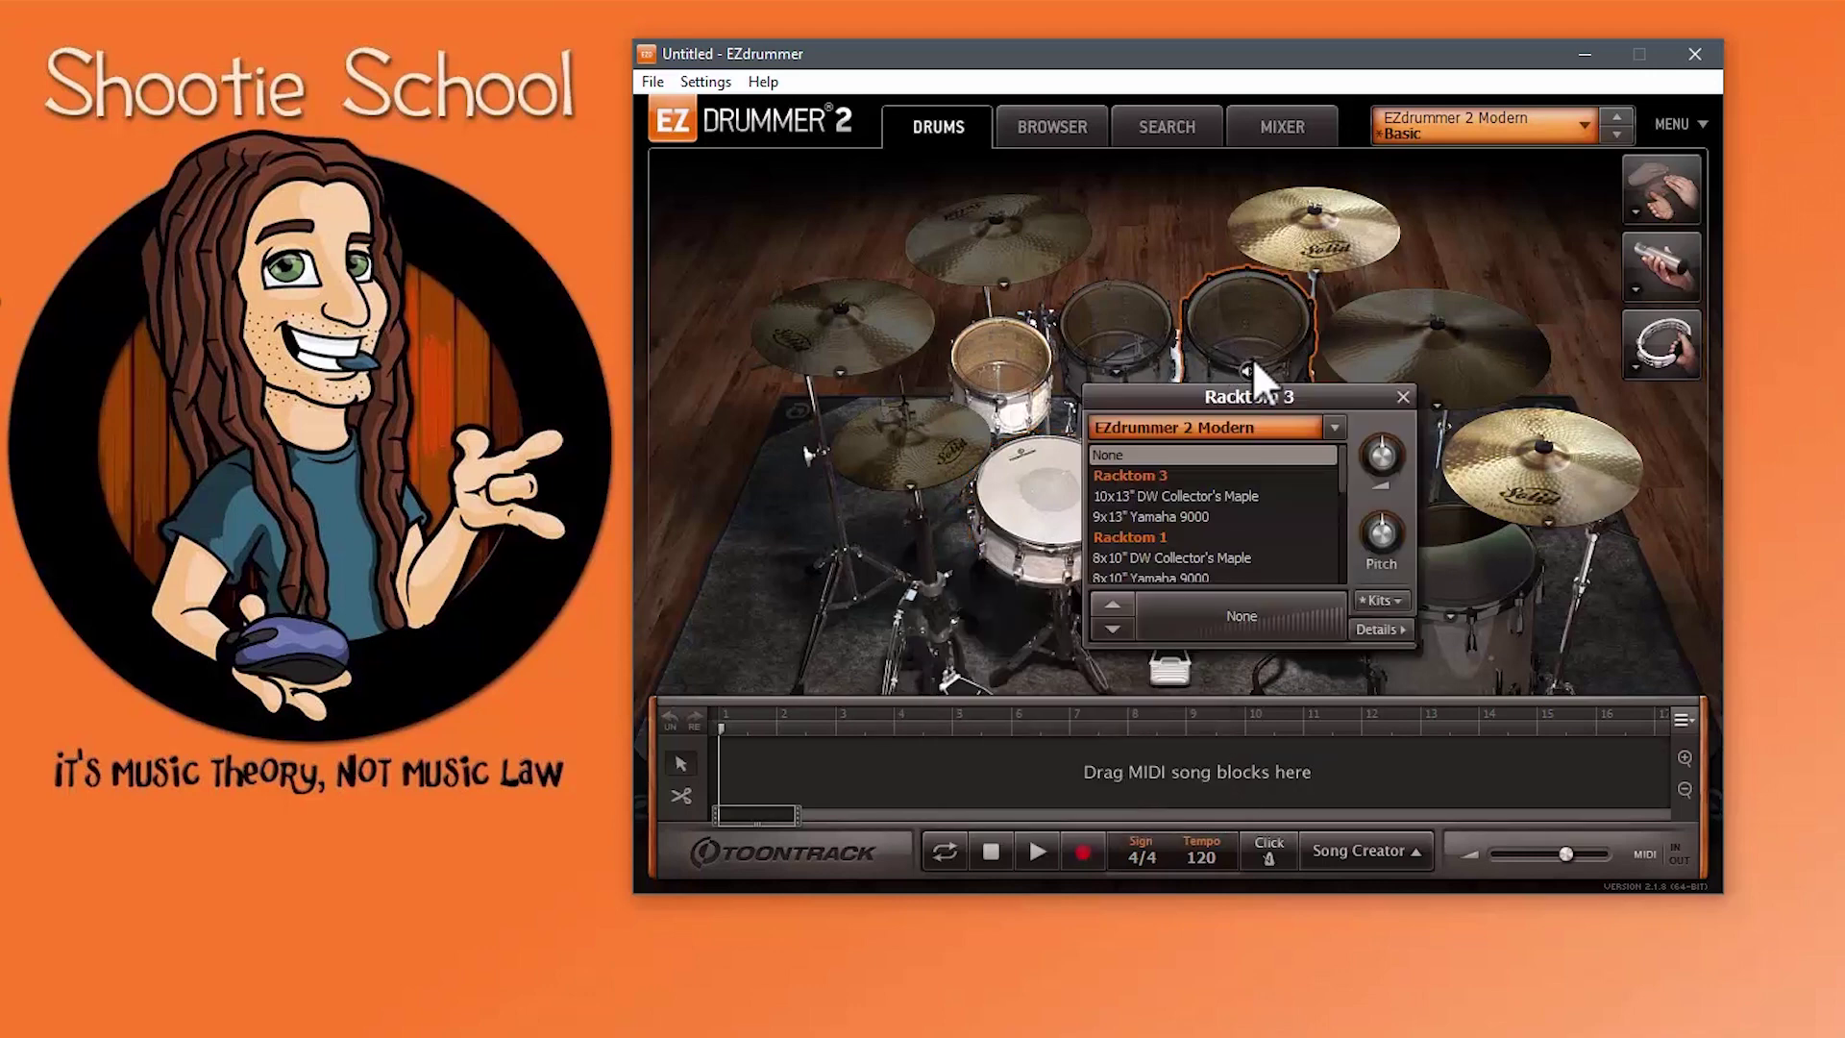
pyautogui.scroll(-3, 1244, 538)
pyautogui.click(1225, 534)
# Step: Fill Floortom 2 with the 17x18" Sonor Tomas Haake Custom Designer drum from the Metalheads library
pyautogui.click(1468, 563)
pyautogui.click(1432, 670)
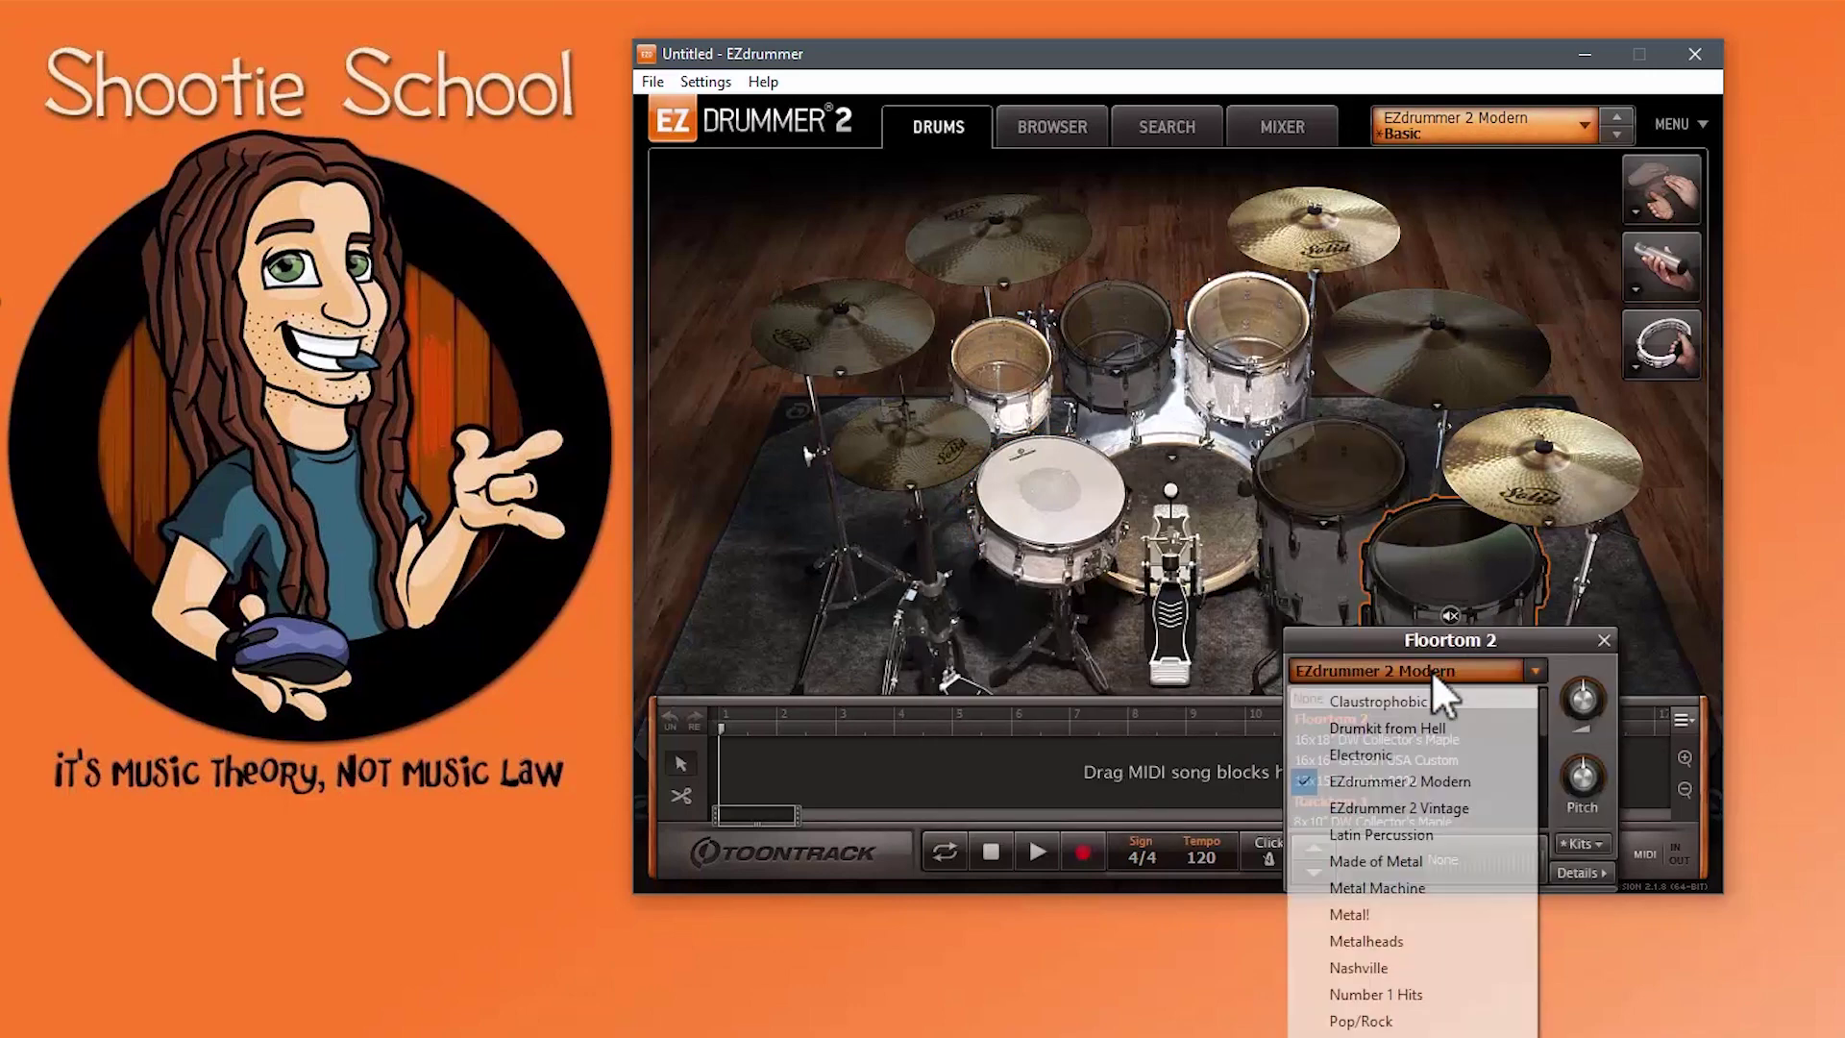
pyautogui.click(1397, 941)
pyautogui.click(1393, 761)
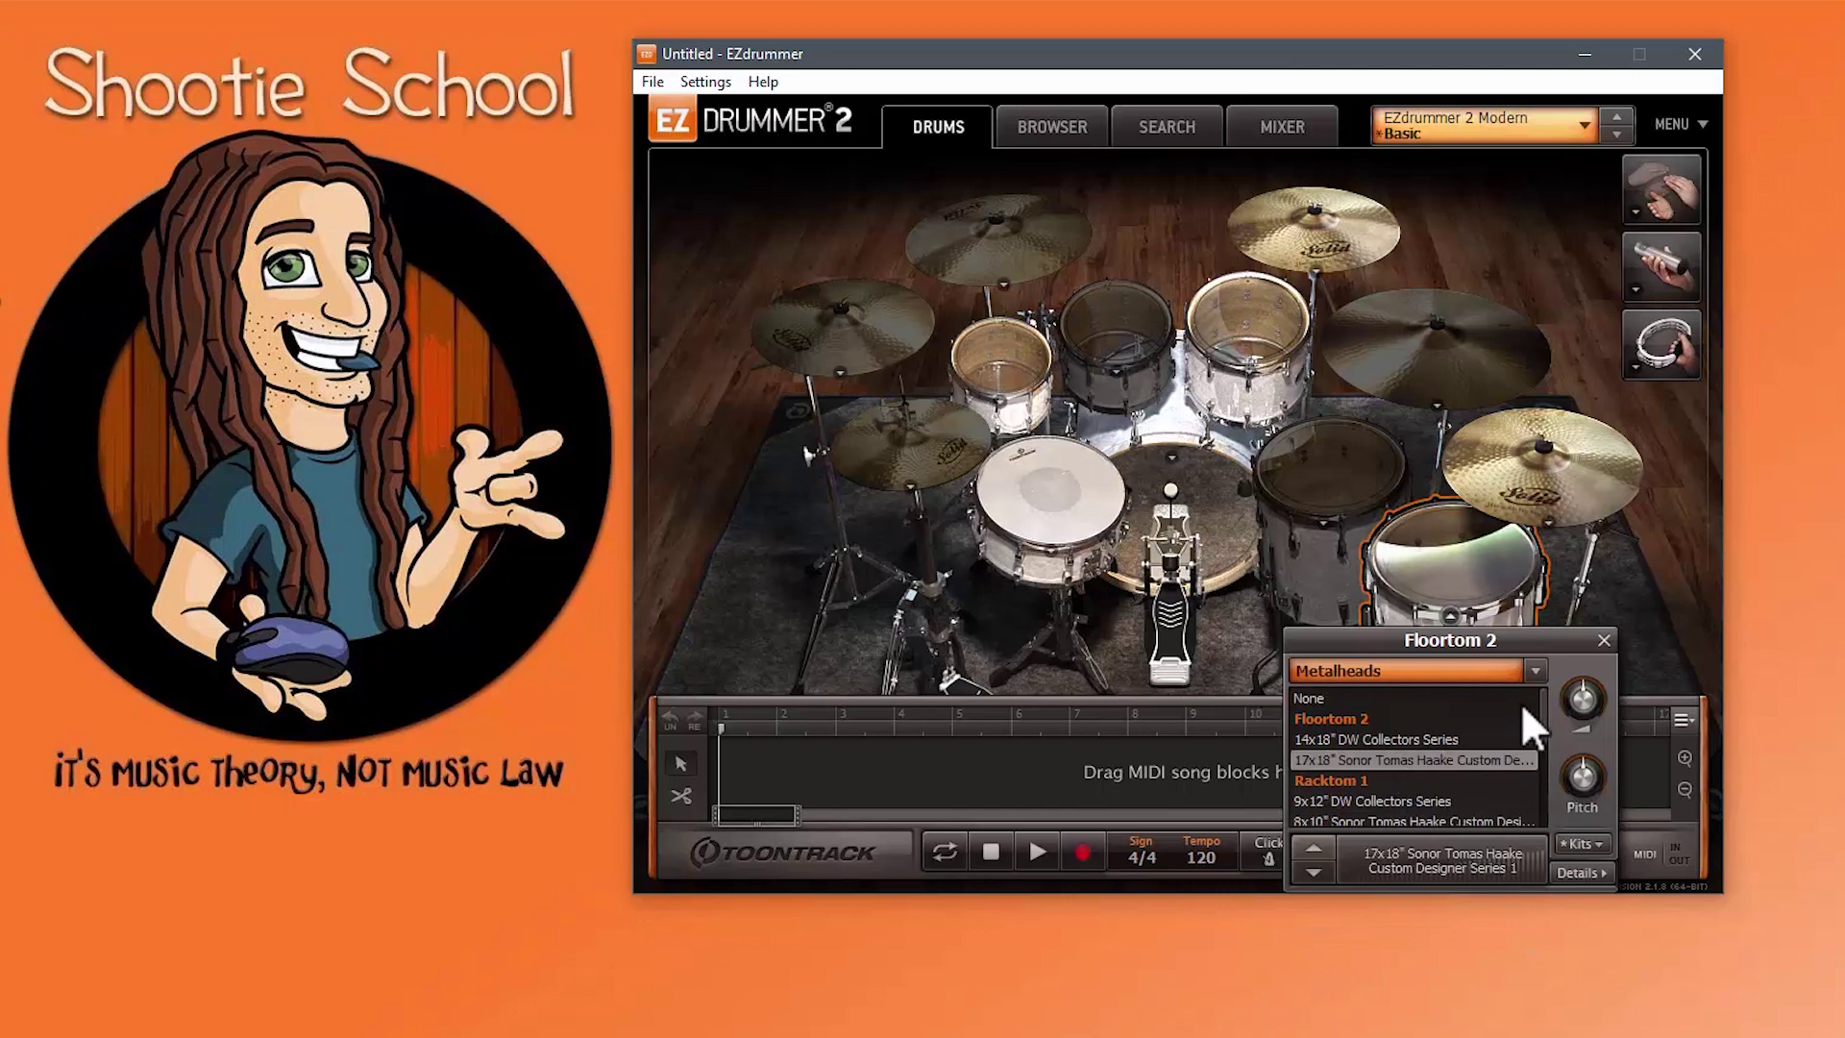
pyautogui.click(1602, 640)
# Step: Save the modified kit from Racktom 3's settings as a new user kit named Killer Kit_02
pyautogui.click(1380, 600)
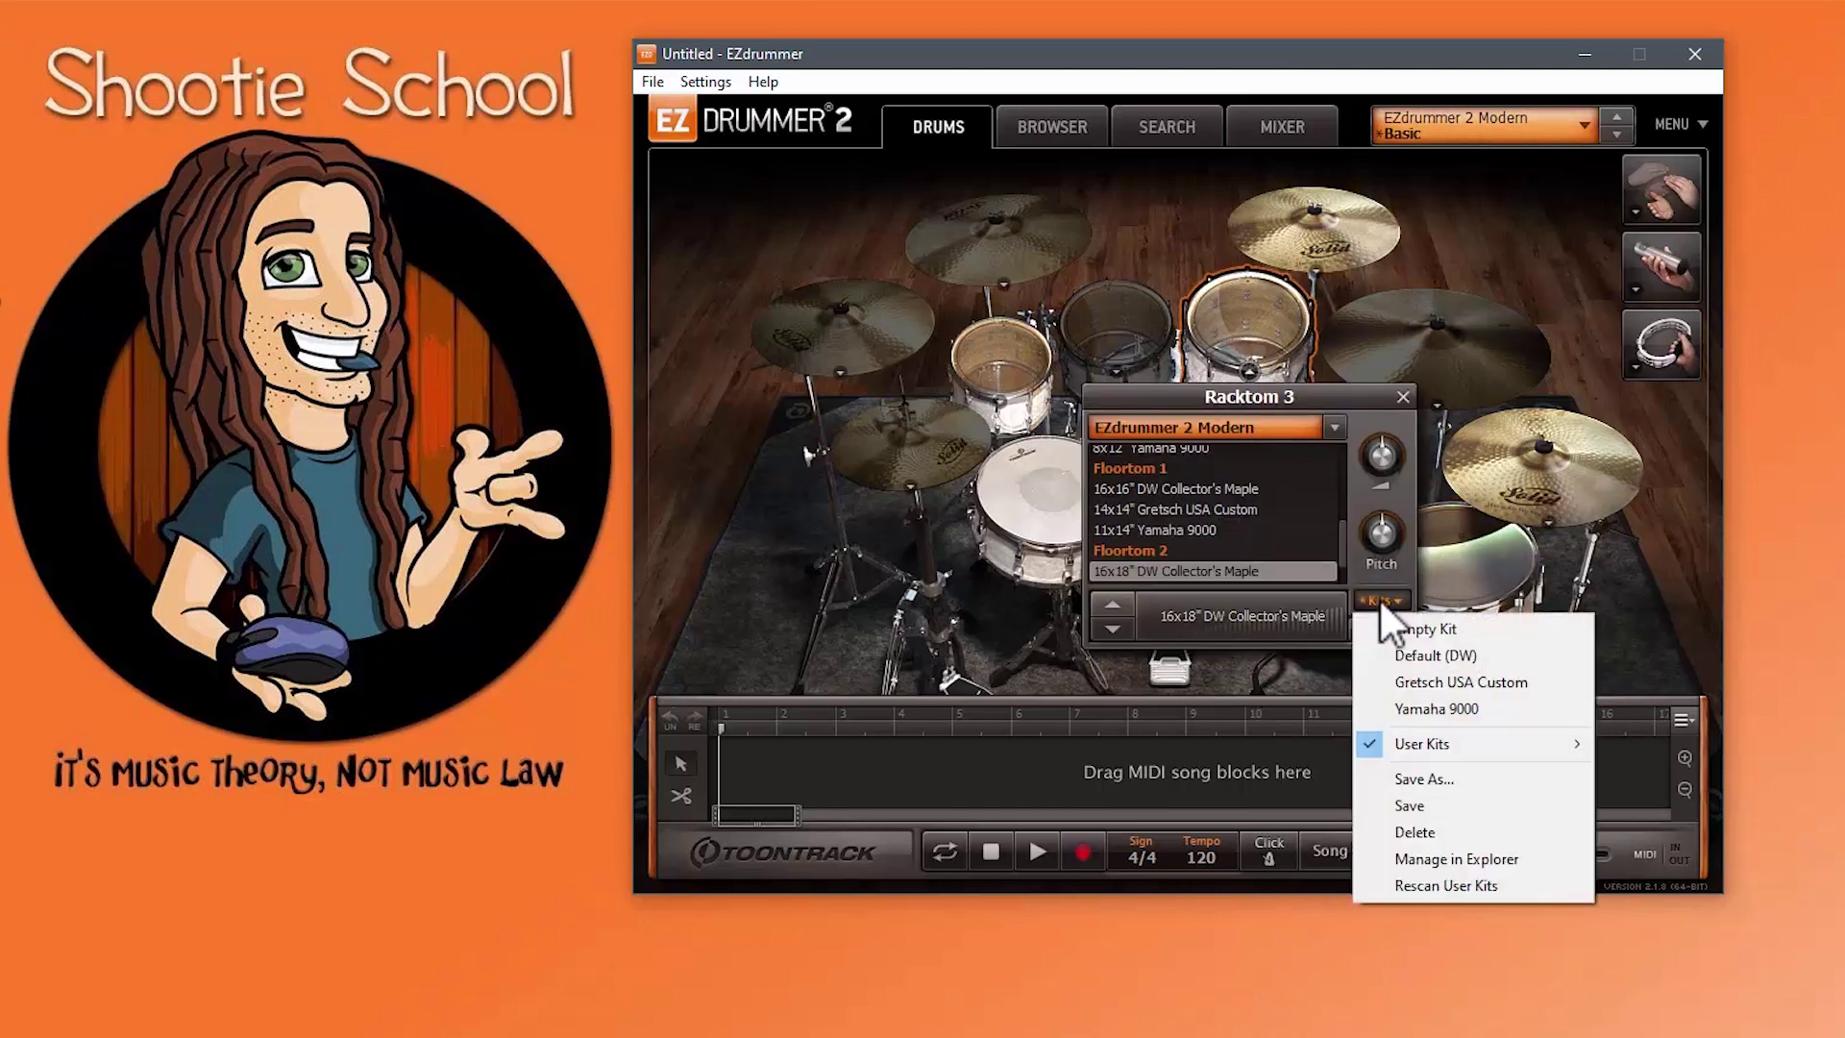
pyautogui.click(1408, 805)
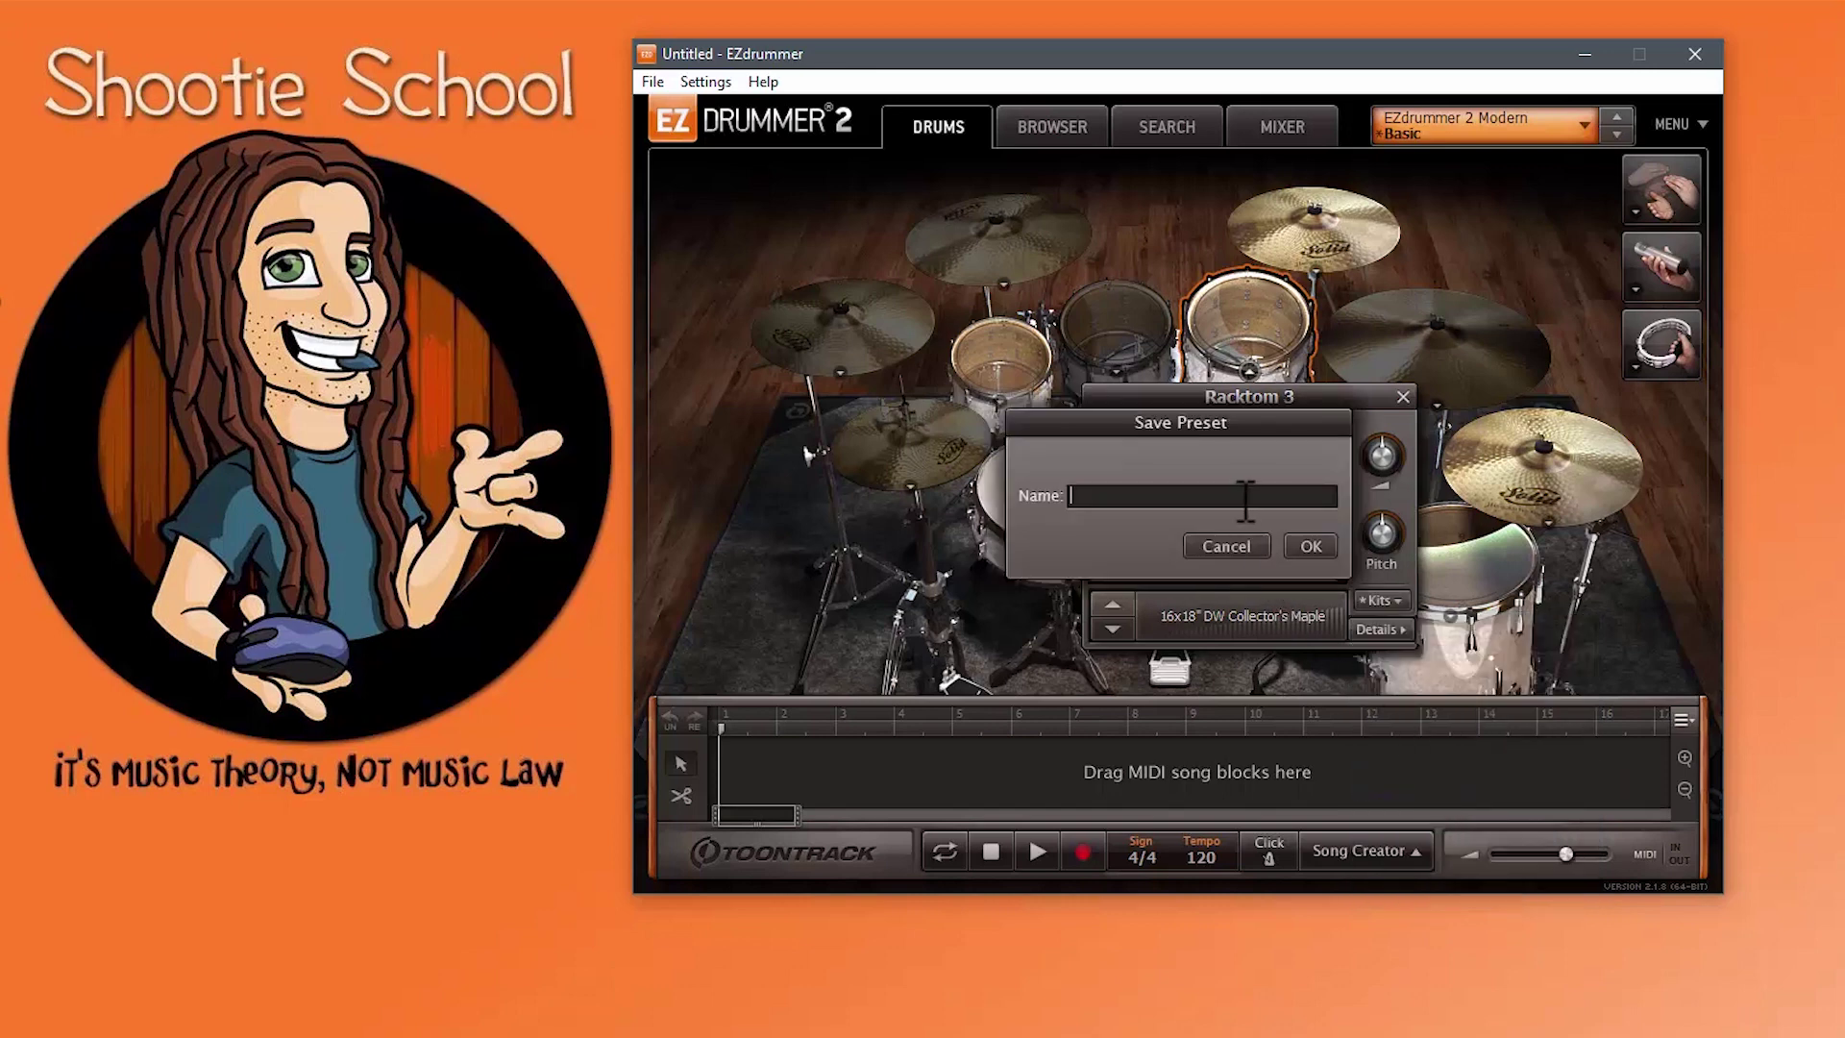
pyautogui.write('Killer Kit_02')
pyautogui.click(1312, 542)
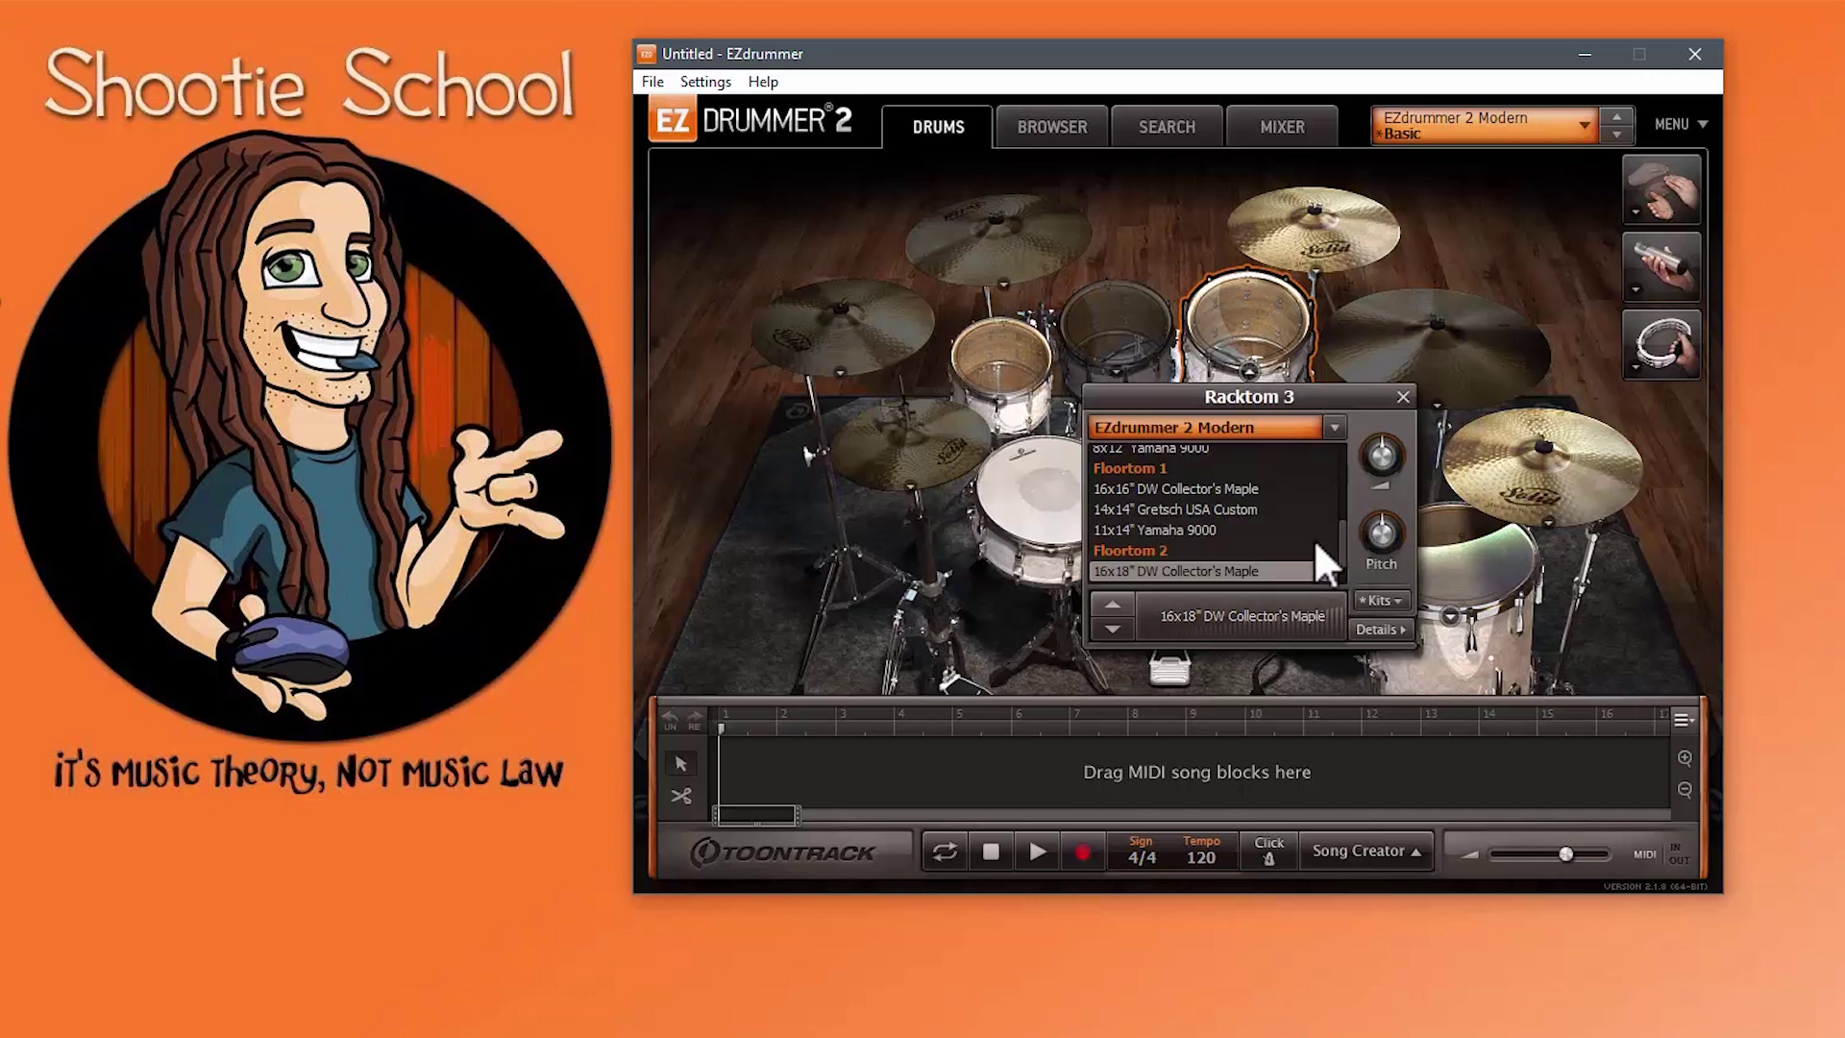
# Step: Load the original user kit Killer Kit from Racktom 3's settings
pyautogui.click(1380, 600)
pyautogui.moveTo(1457, 745)
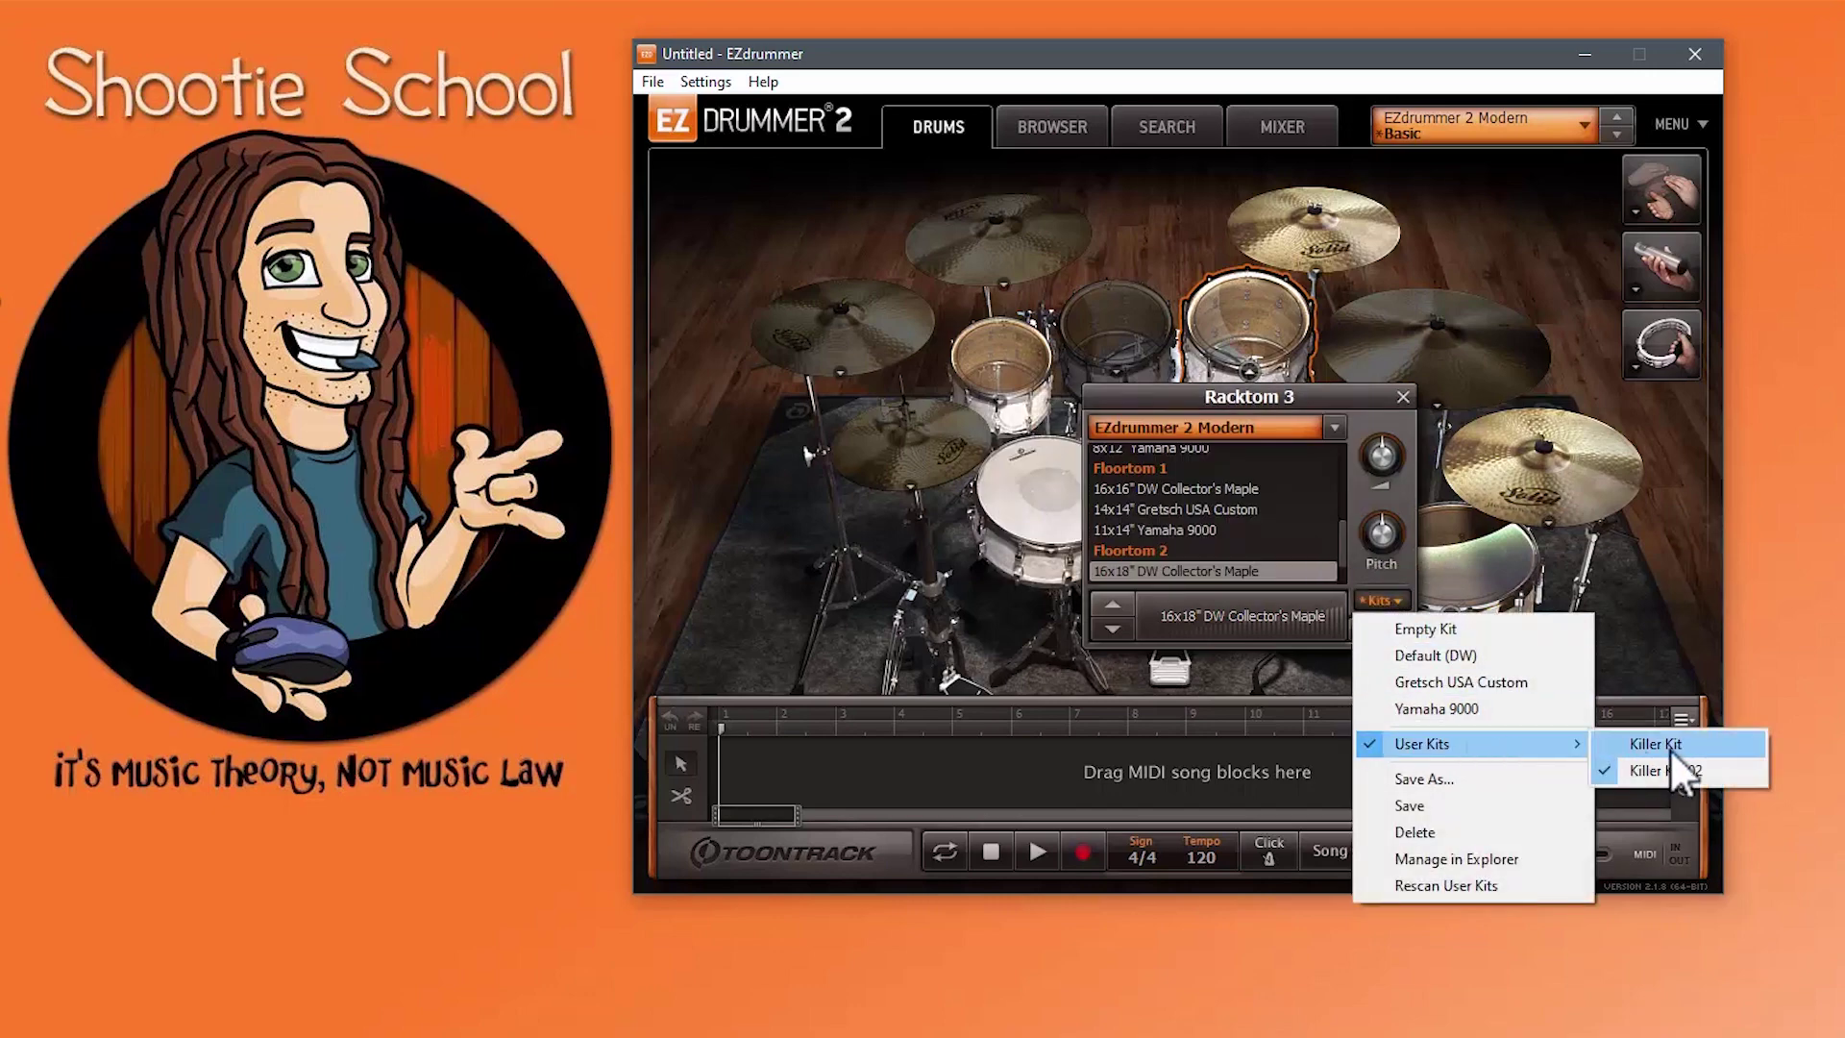
pyautogui.click(1674, 749)
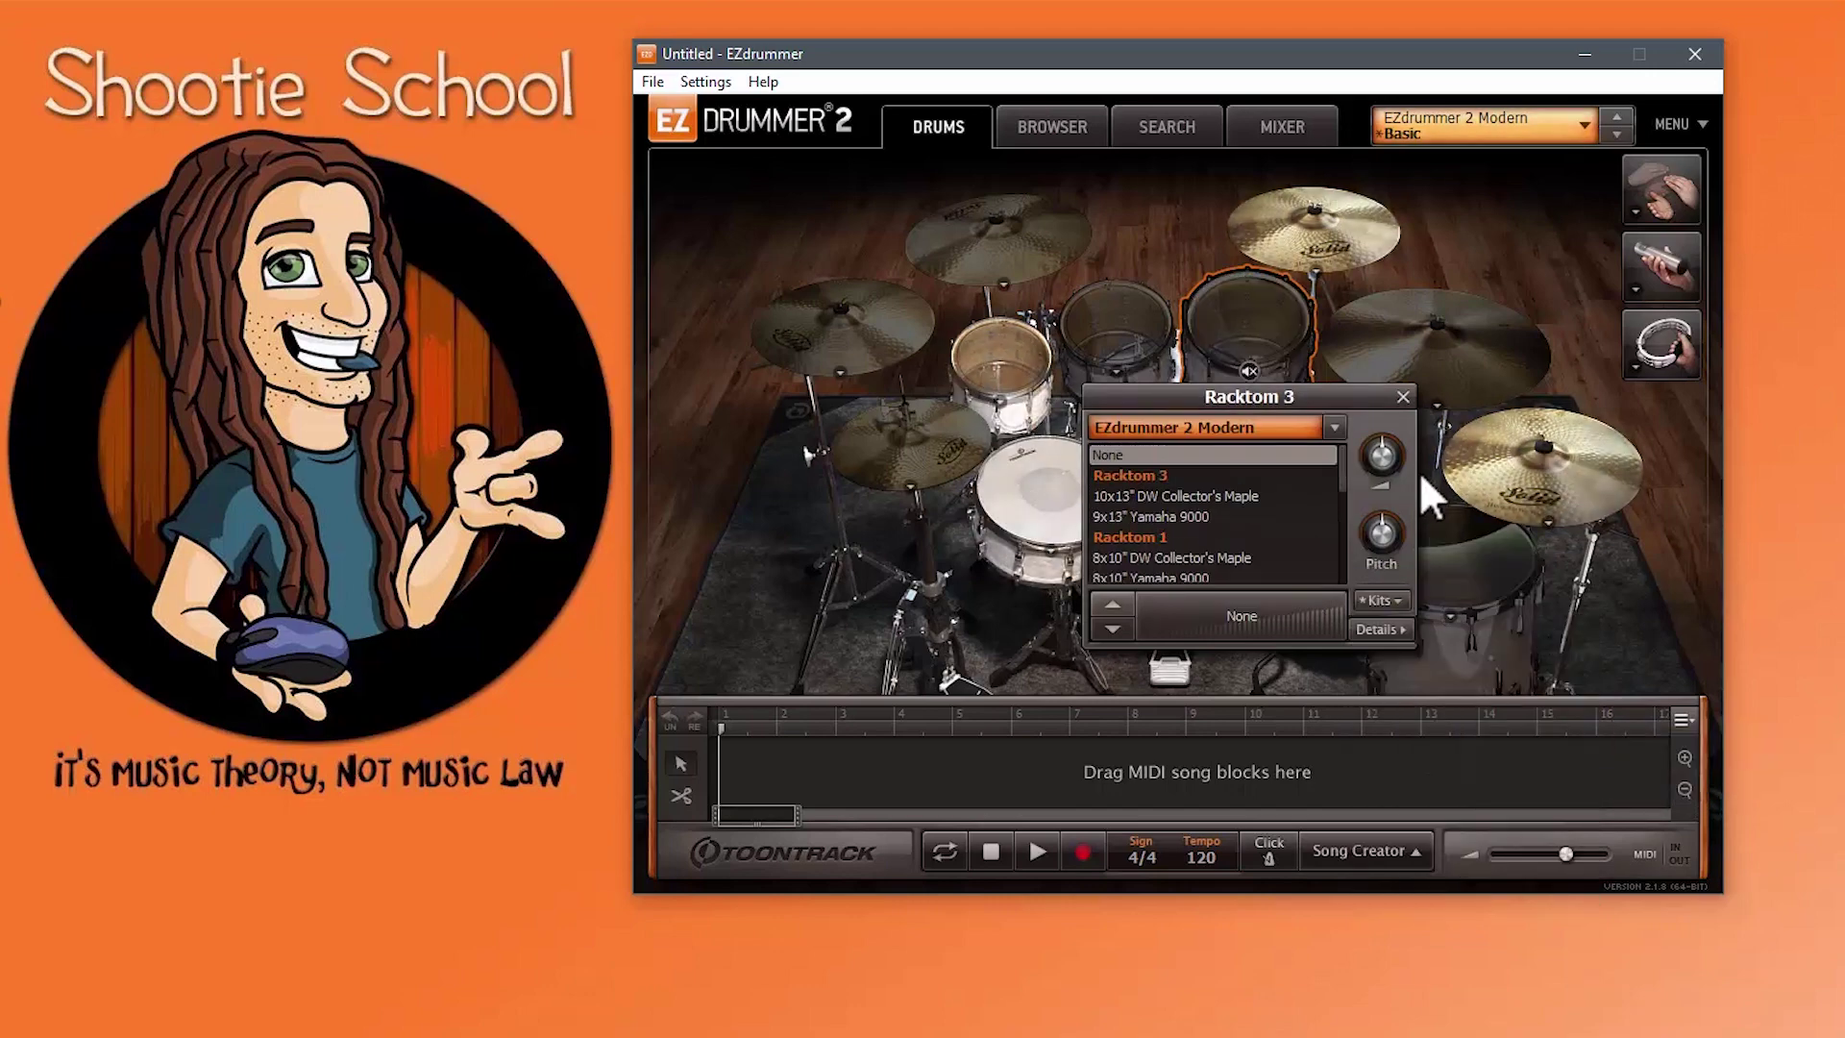
# Step: Load the user kit Killer Kit_02 from the snare's settings and close the snare's settings
pyautogui.click(1092, 477)
pyautogui.click(1182, 779)
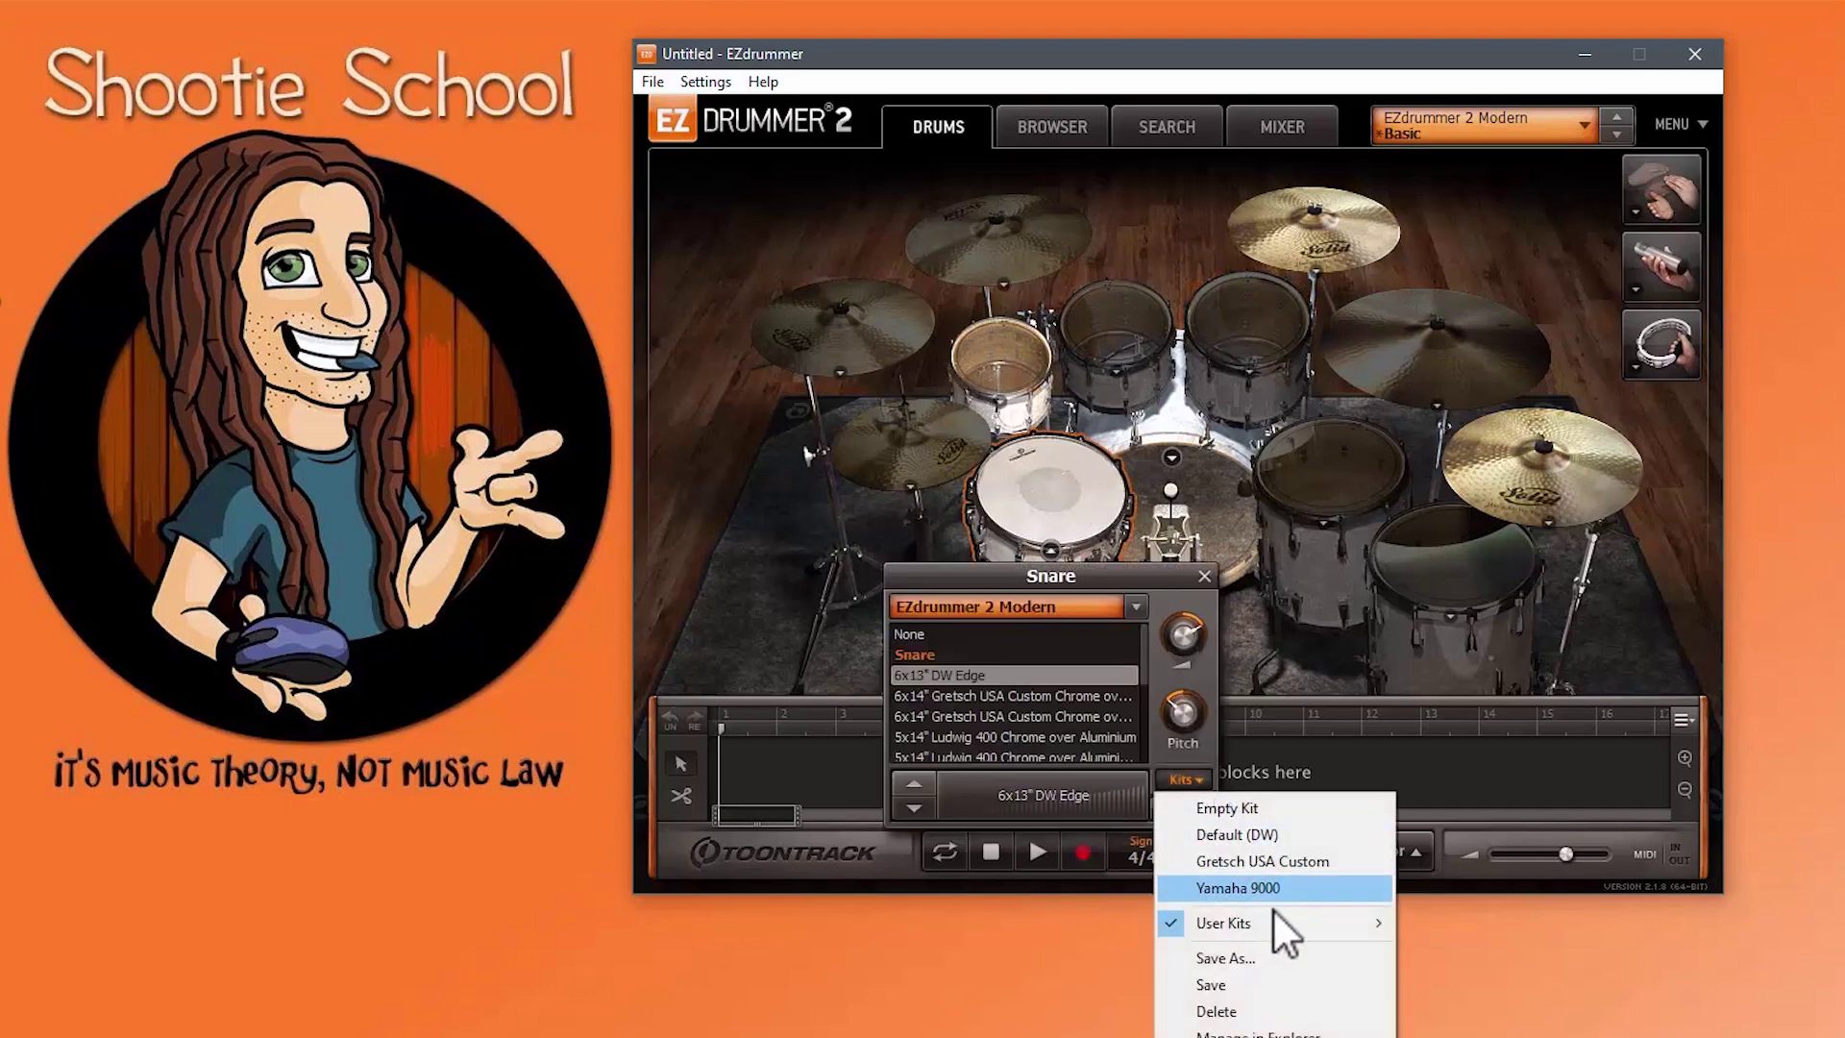
pyautogui.moveTo(1278, 925)
pyautogui.click(1452, 930)
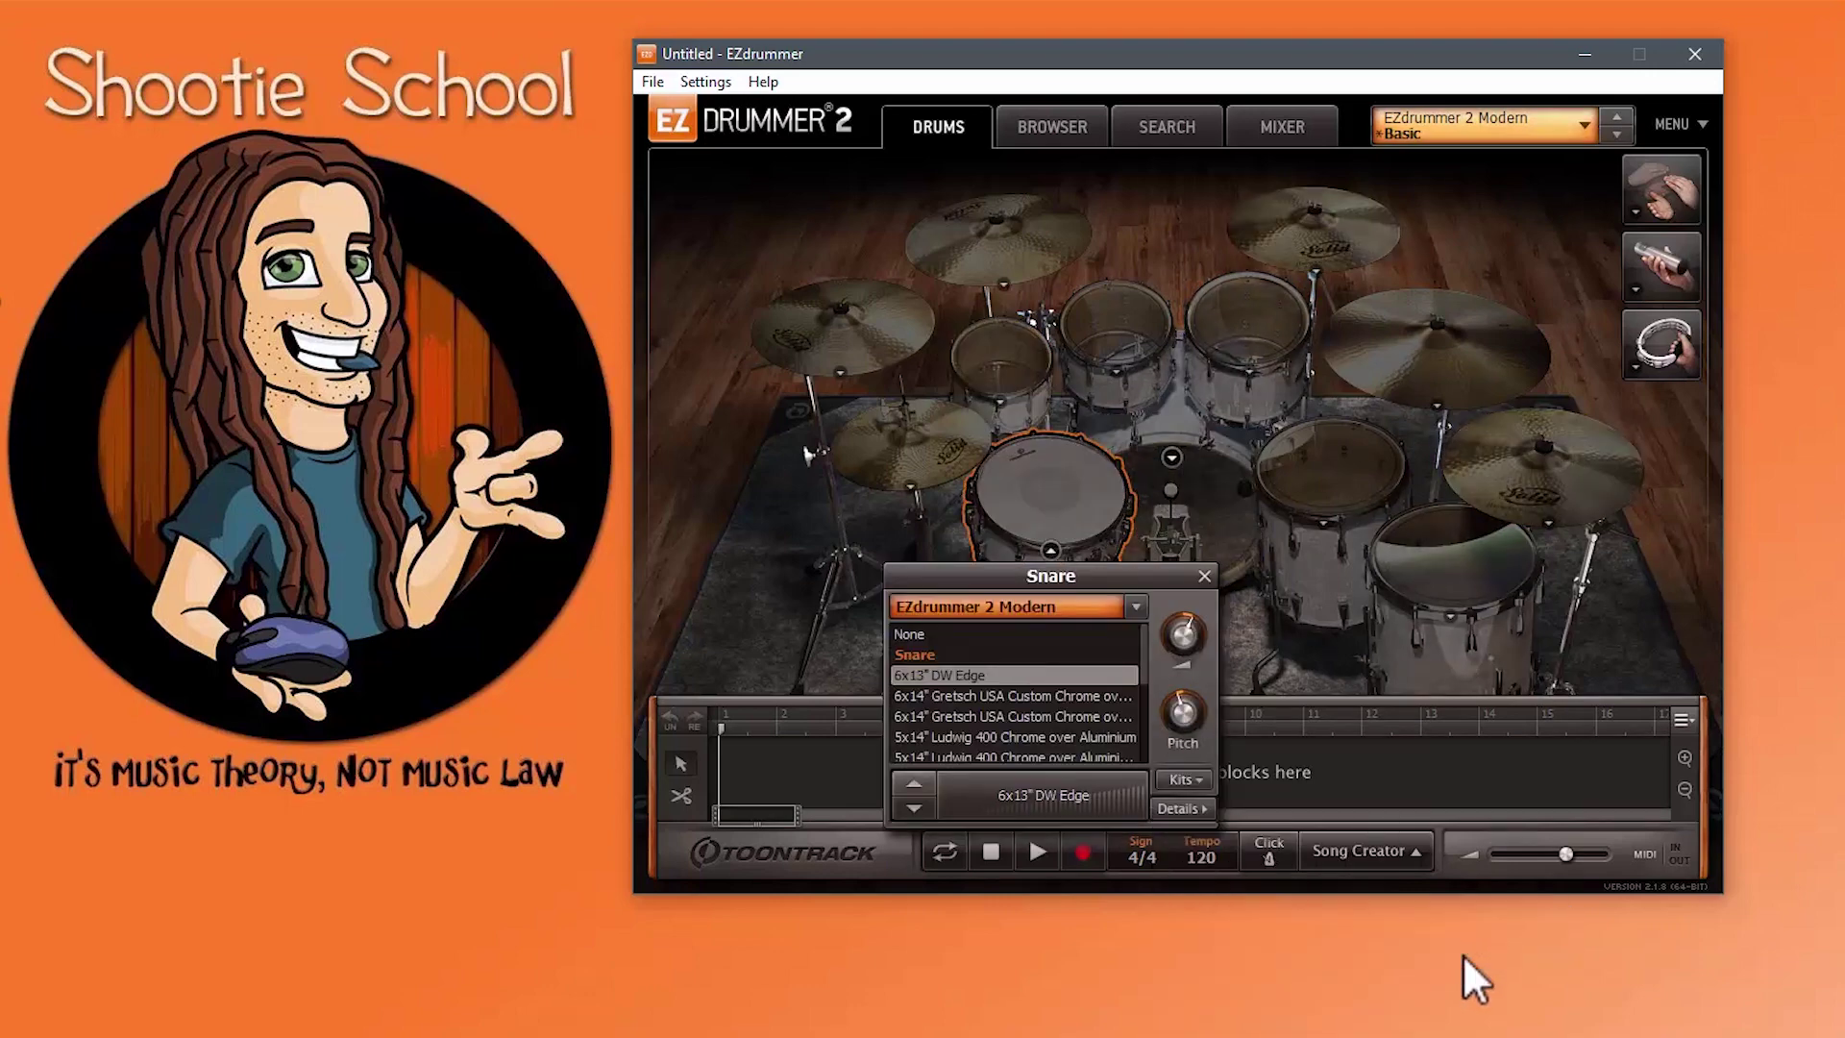
pyautogui.click(1203, 577)
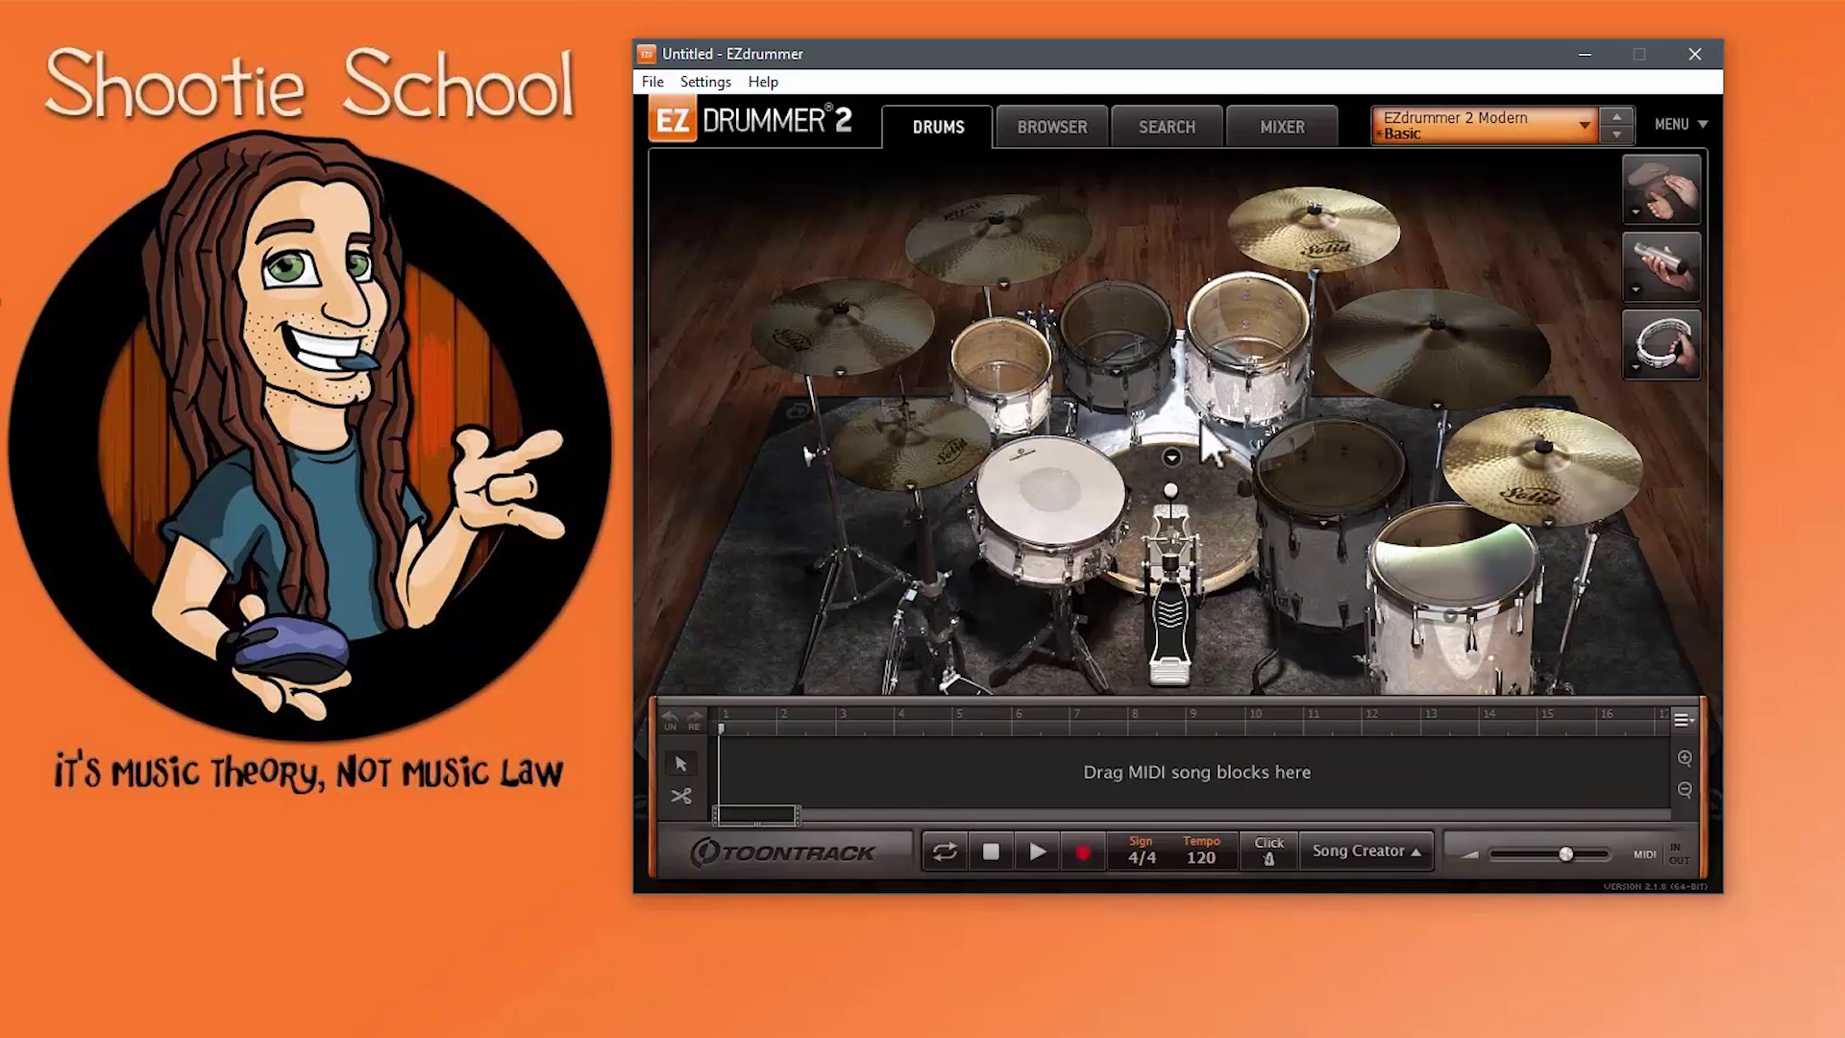
# Step: Delete the user kit Killer Kit_02 from Racktom 3's settings and check the list of user kits
pyautogui.click(1229, 329)
pyautogui.click(1379, 599)
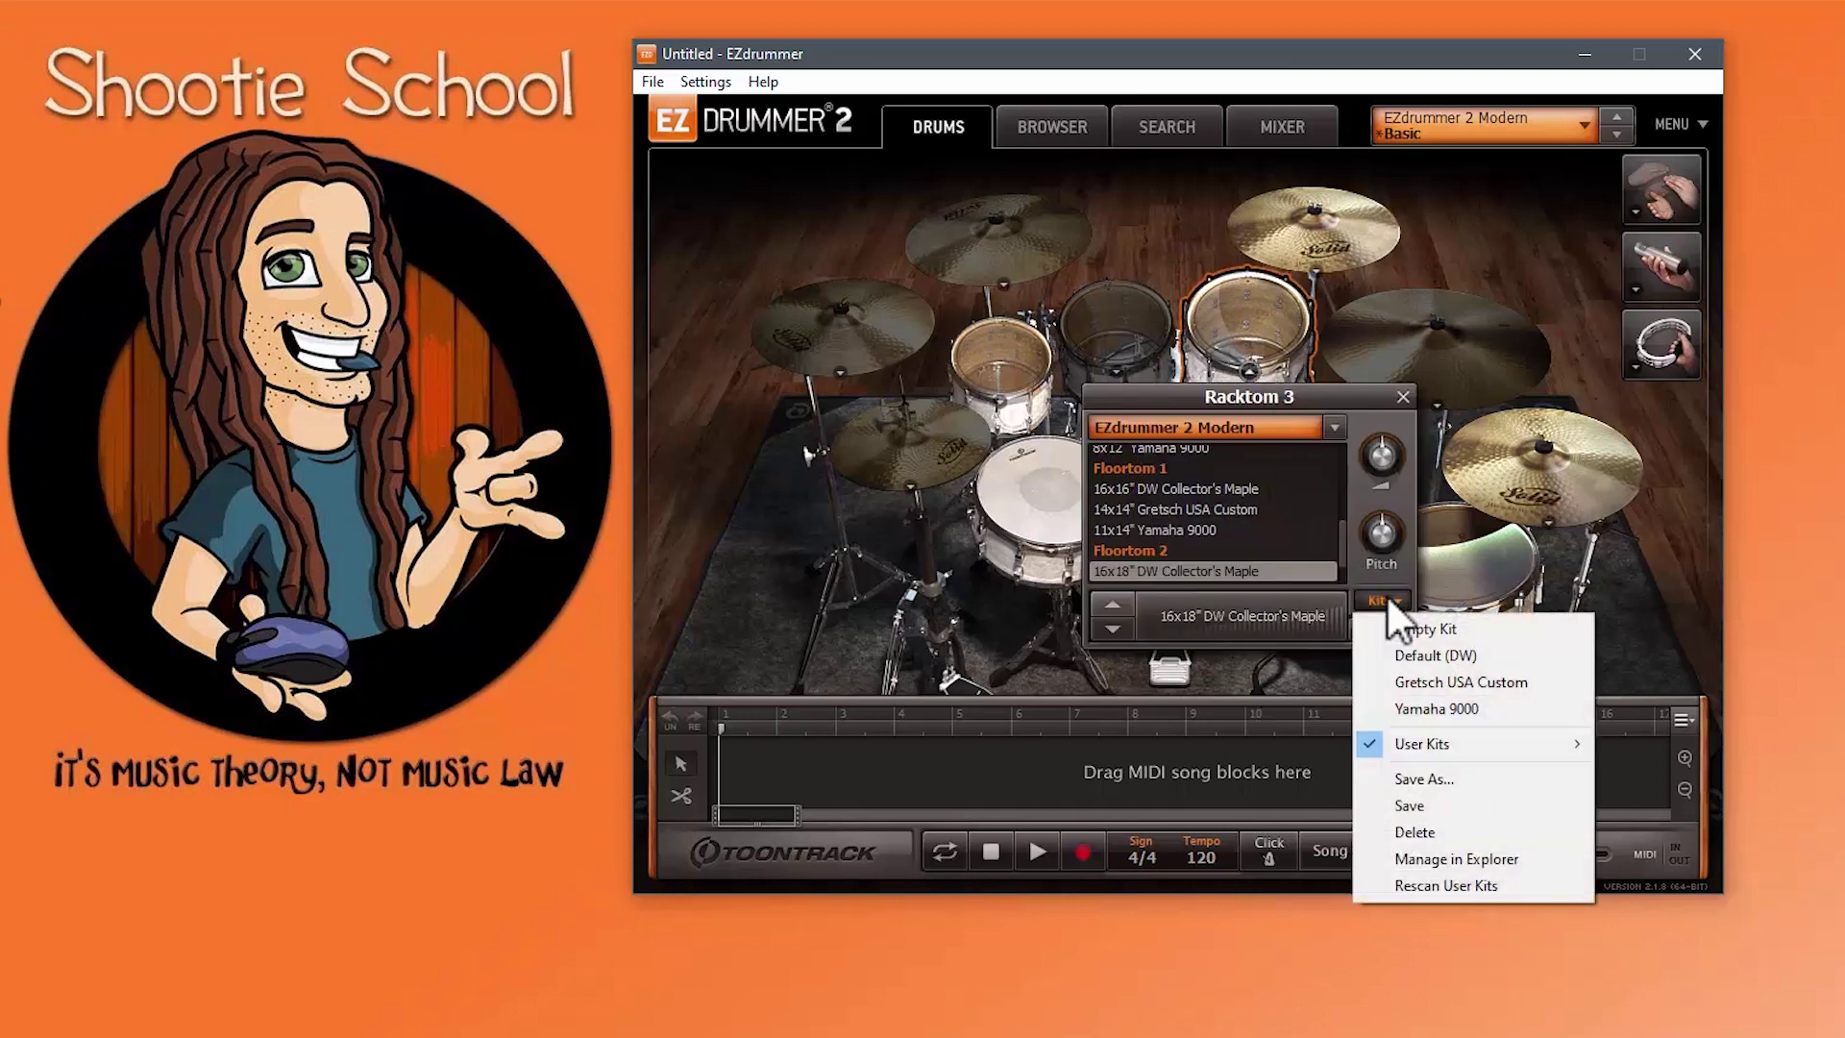
pyautogui.moveTo(1432, 746)
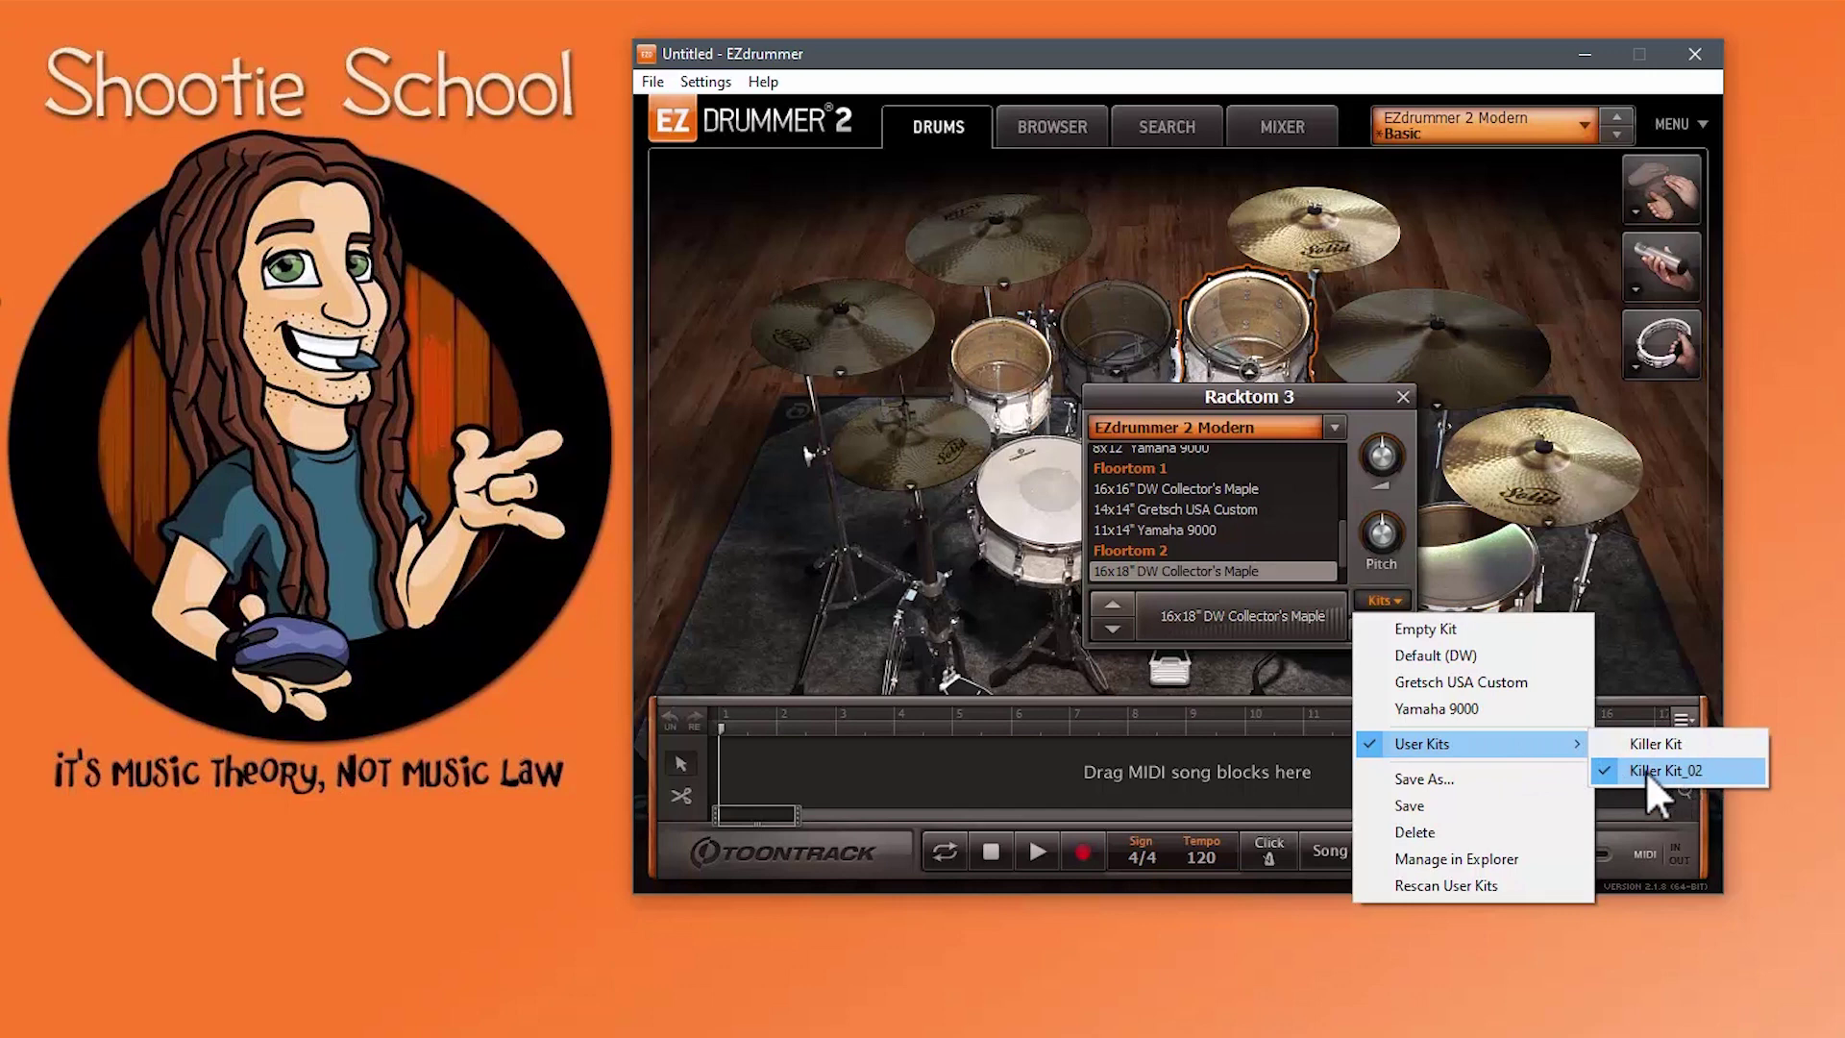
pyautogui.click(1433, 832)
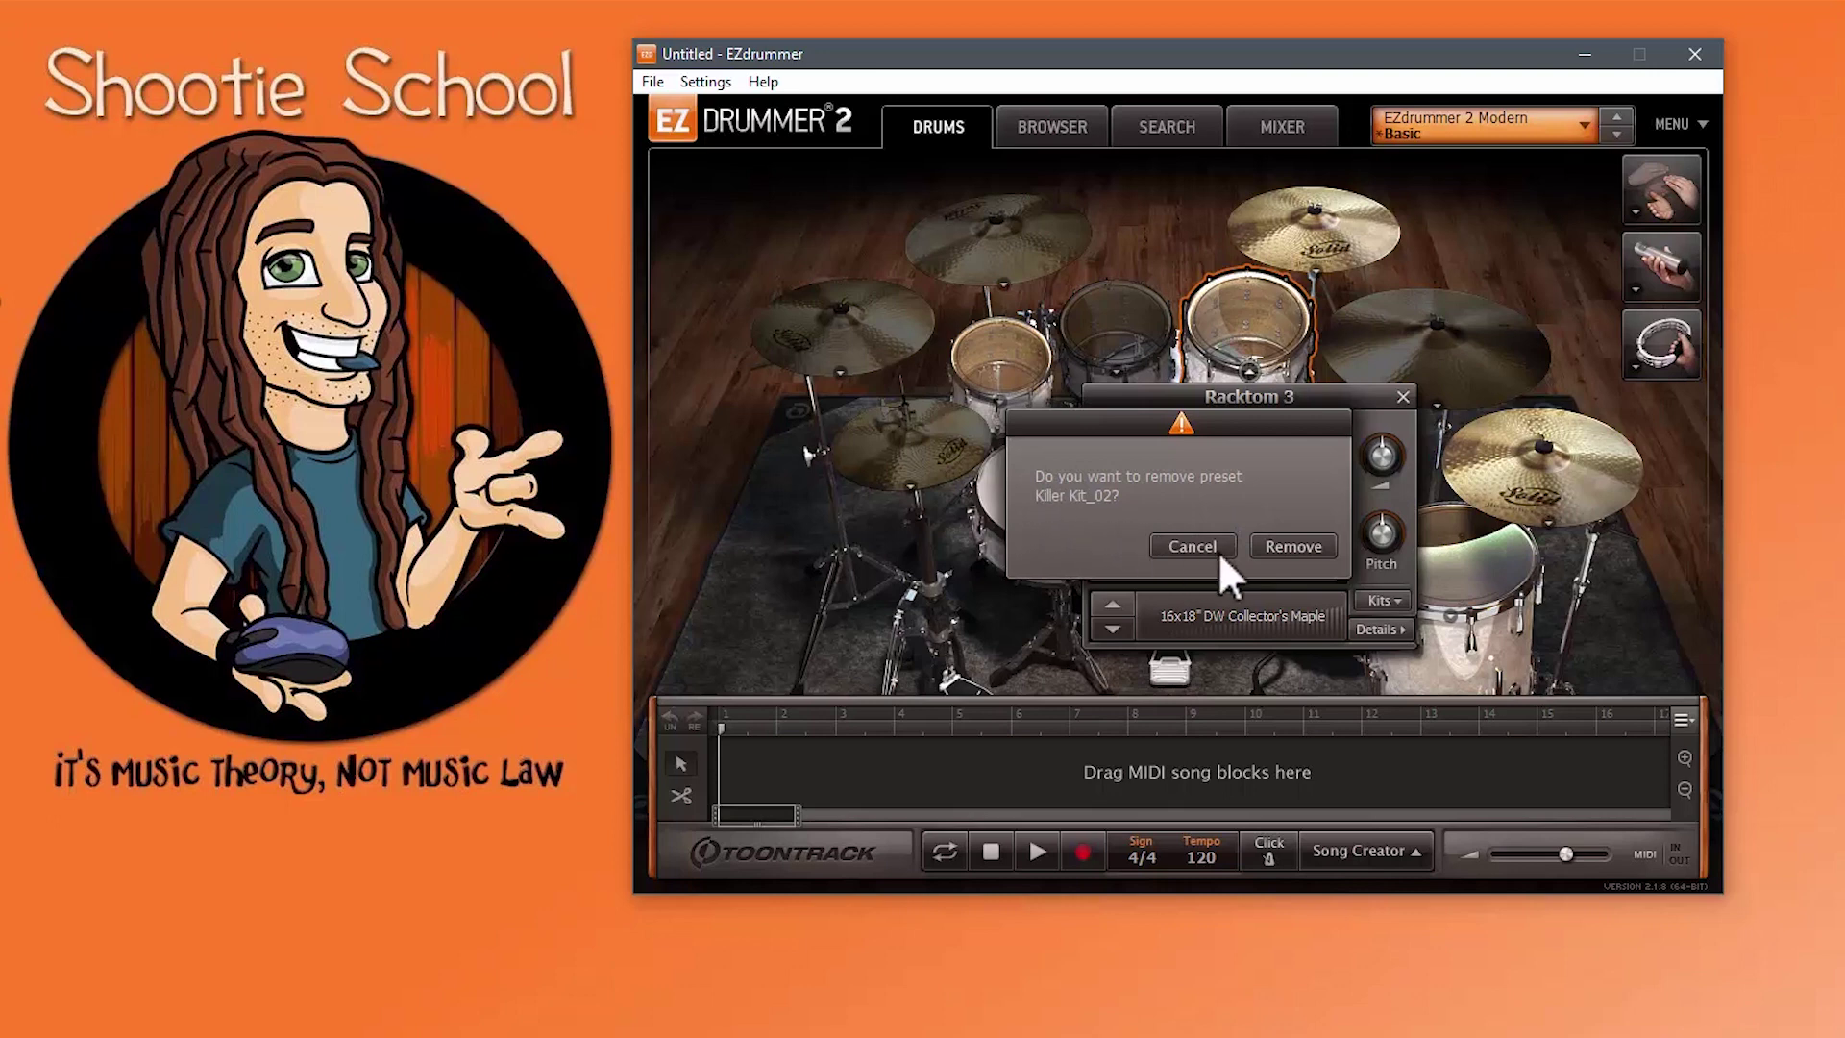
pyautogui.click(1293, 546)
pyautogui.click(1384, 600)
pyautogui.moveTo(1480, 744)
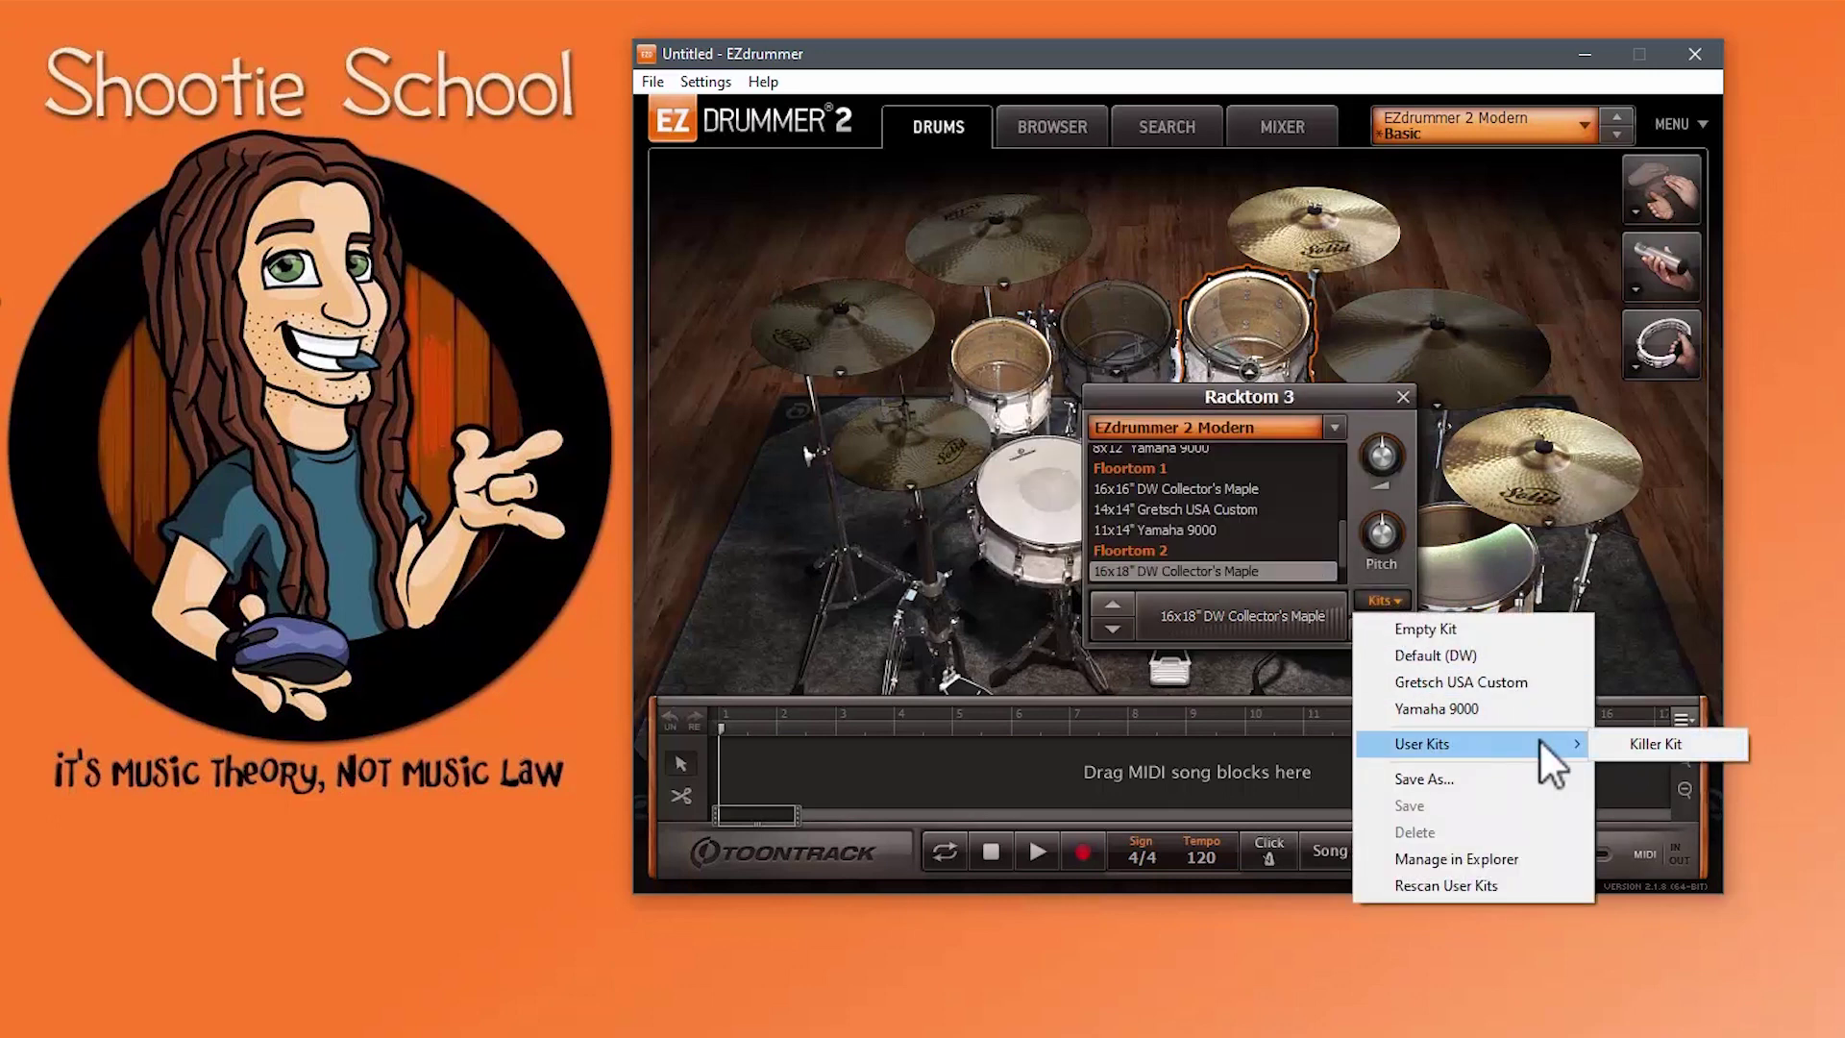
pyautogui.click(1403, 398)
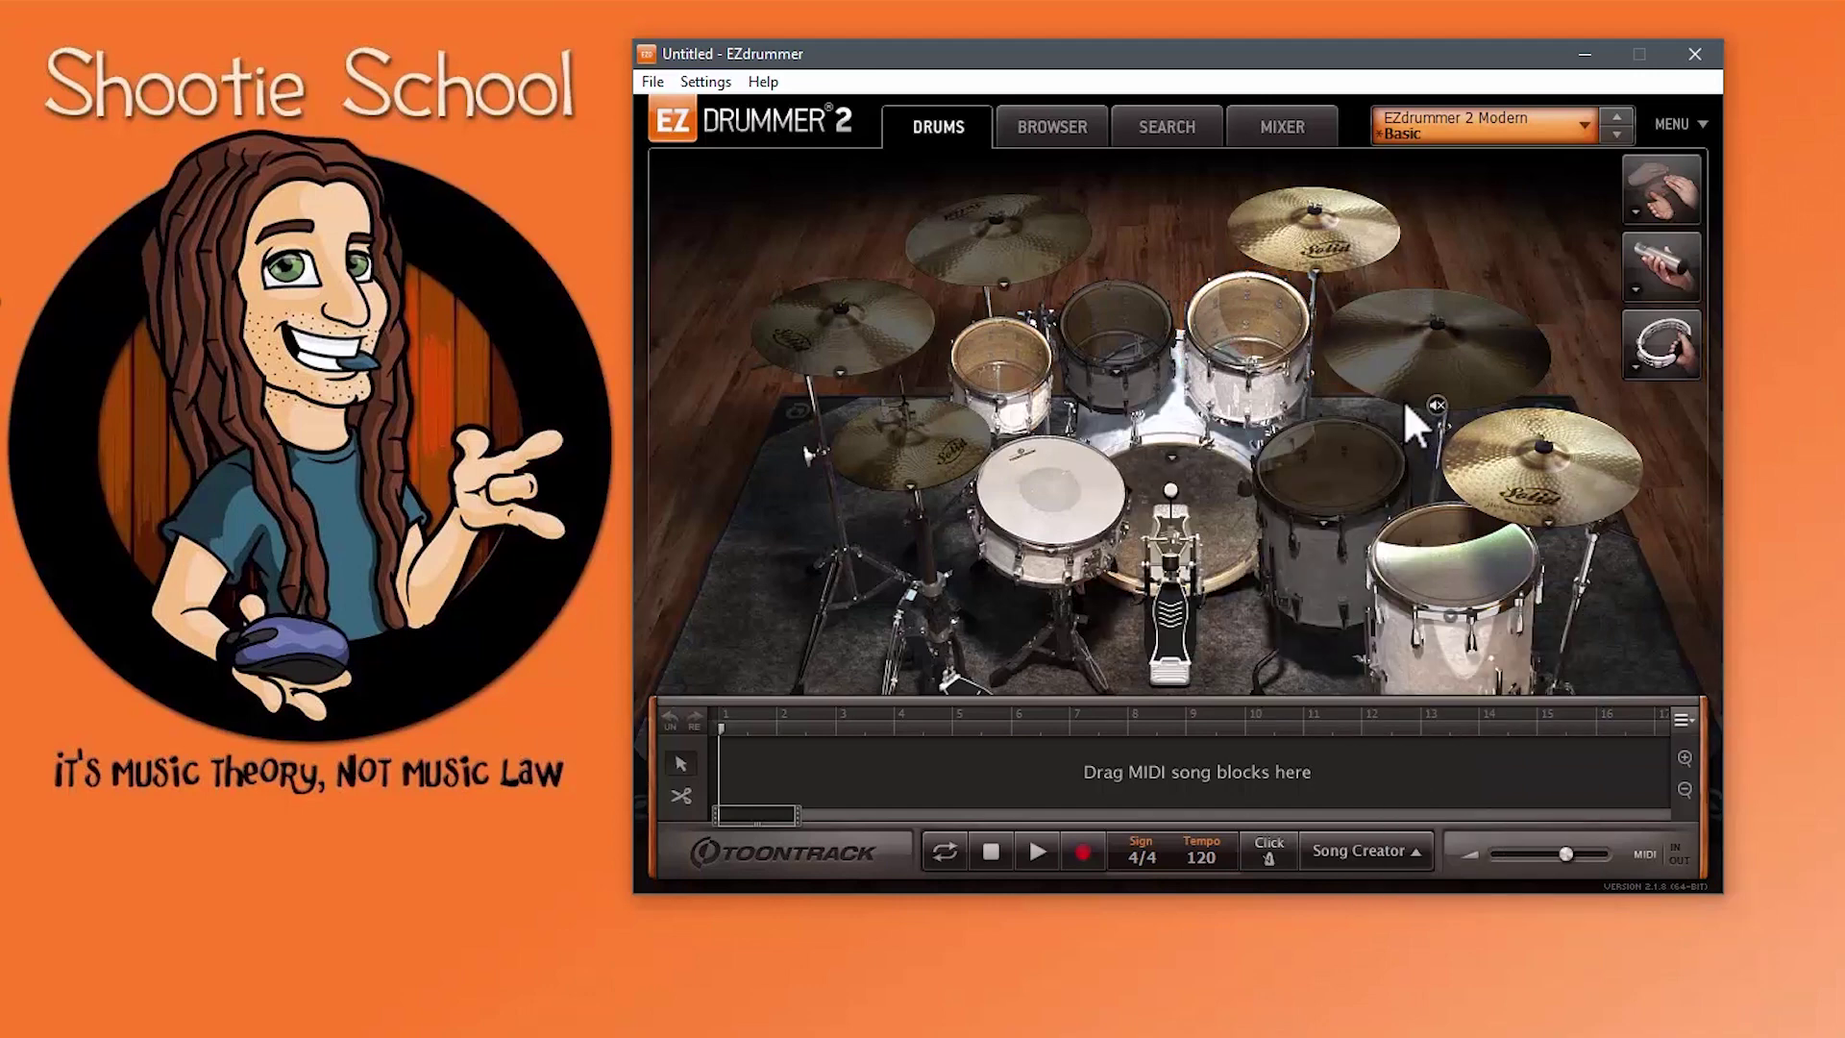
# Step: View the mixer's channels and effects and return to the drum kit
pyautogui.click(1278, 135)
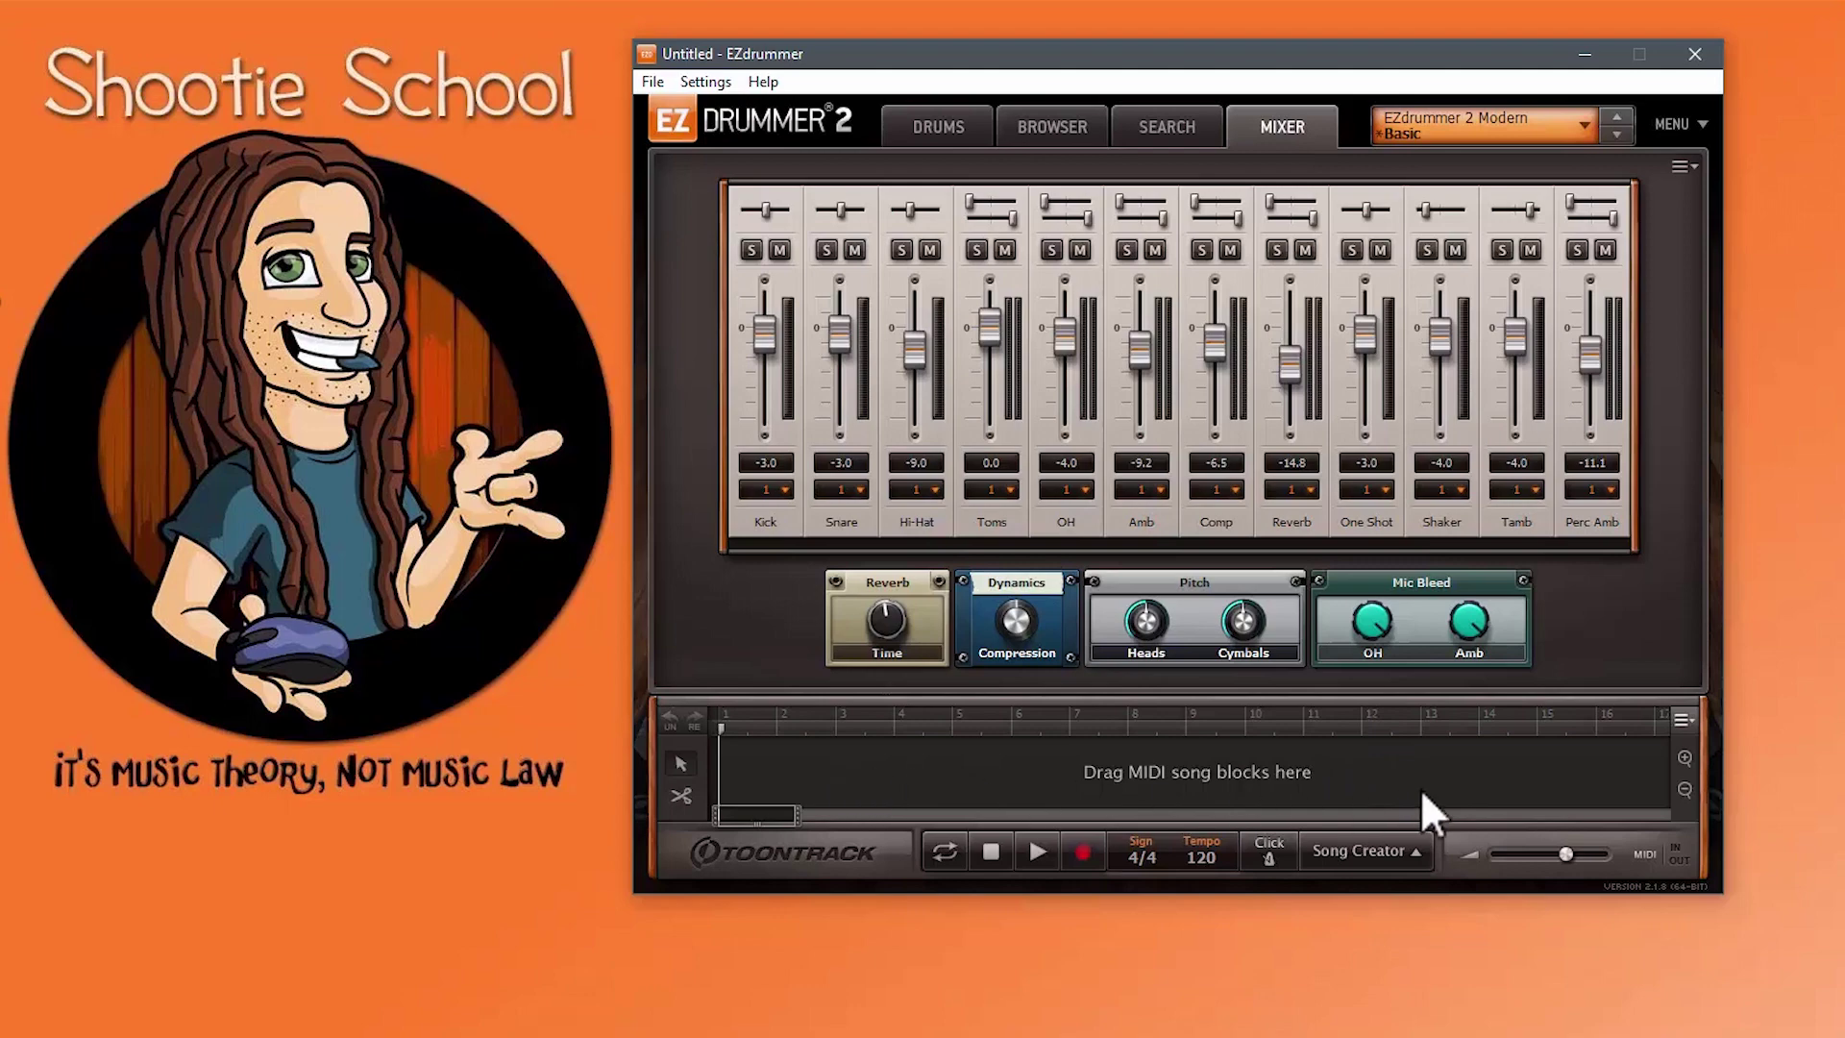
pyautogui.click(940, 130)
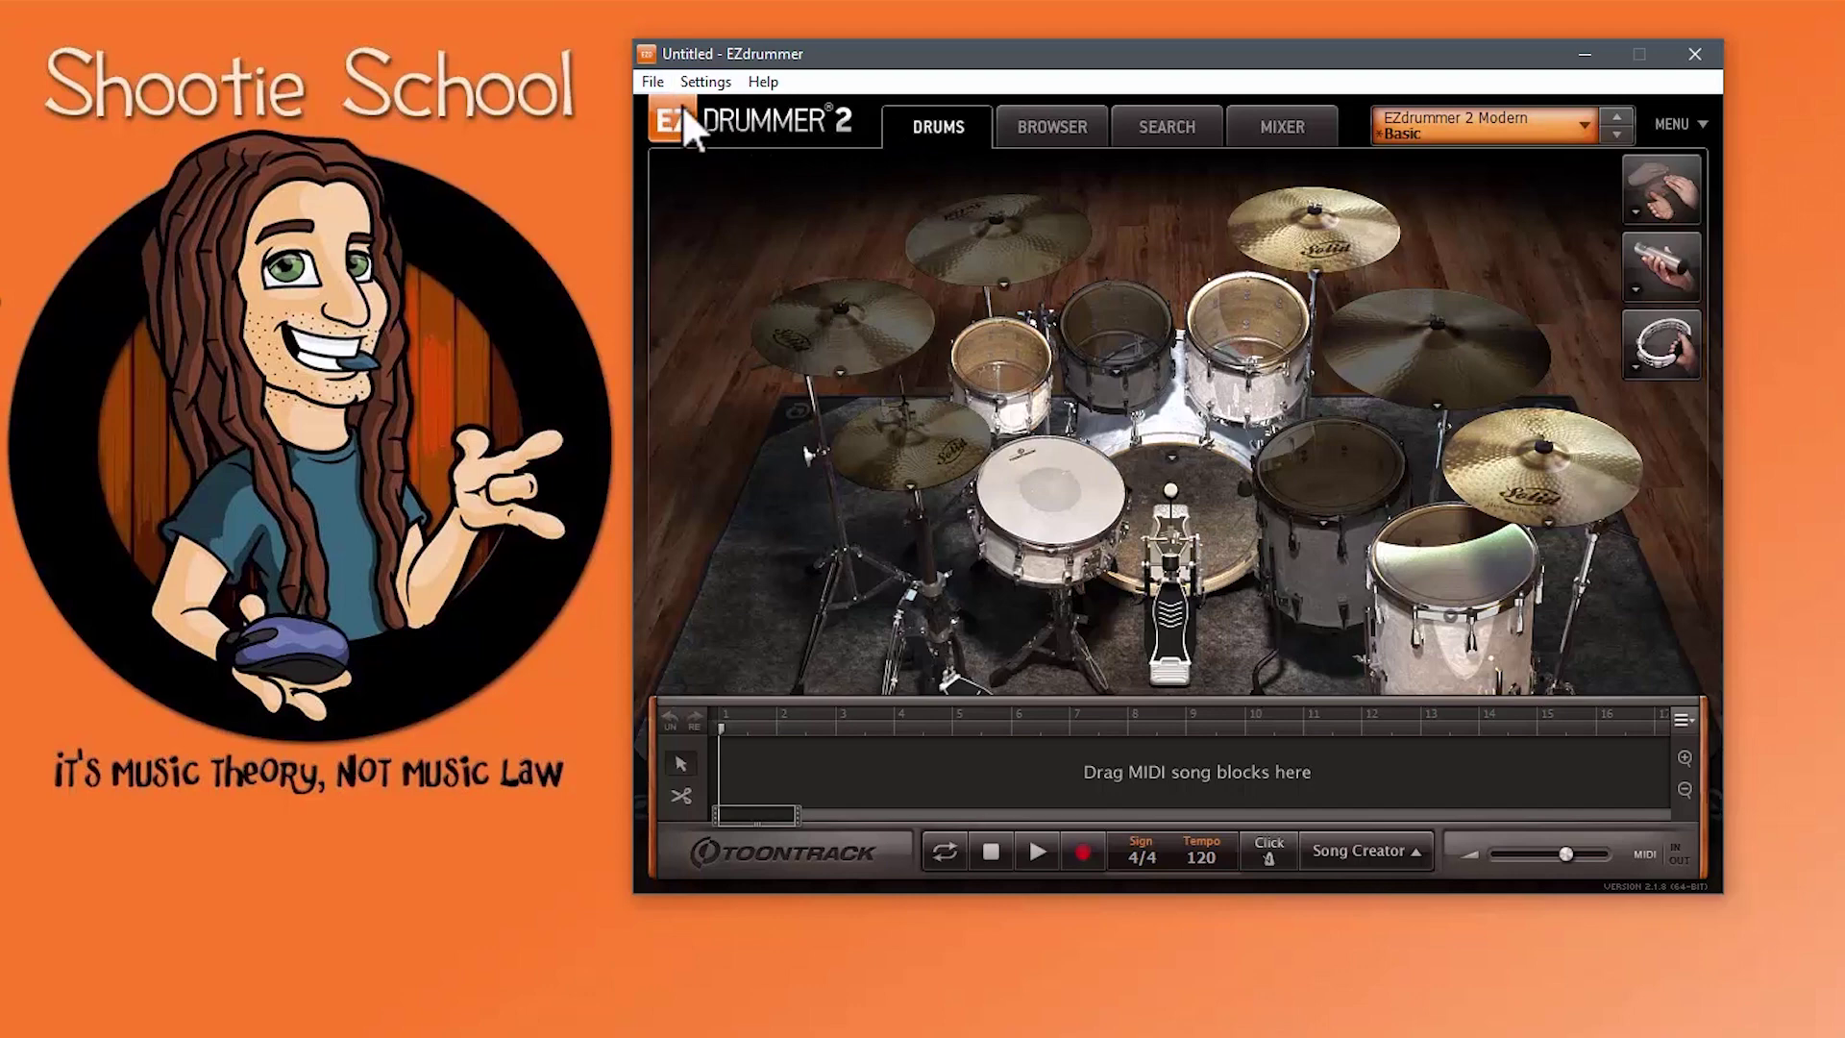
# Step: Save the project to the desktop under the name My EZD2 File and close EZdrummer
pyautogui.click(657, 83)
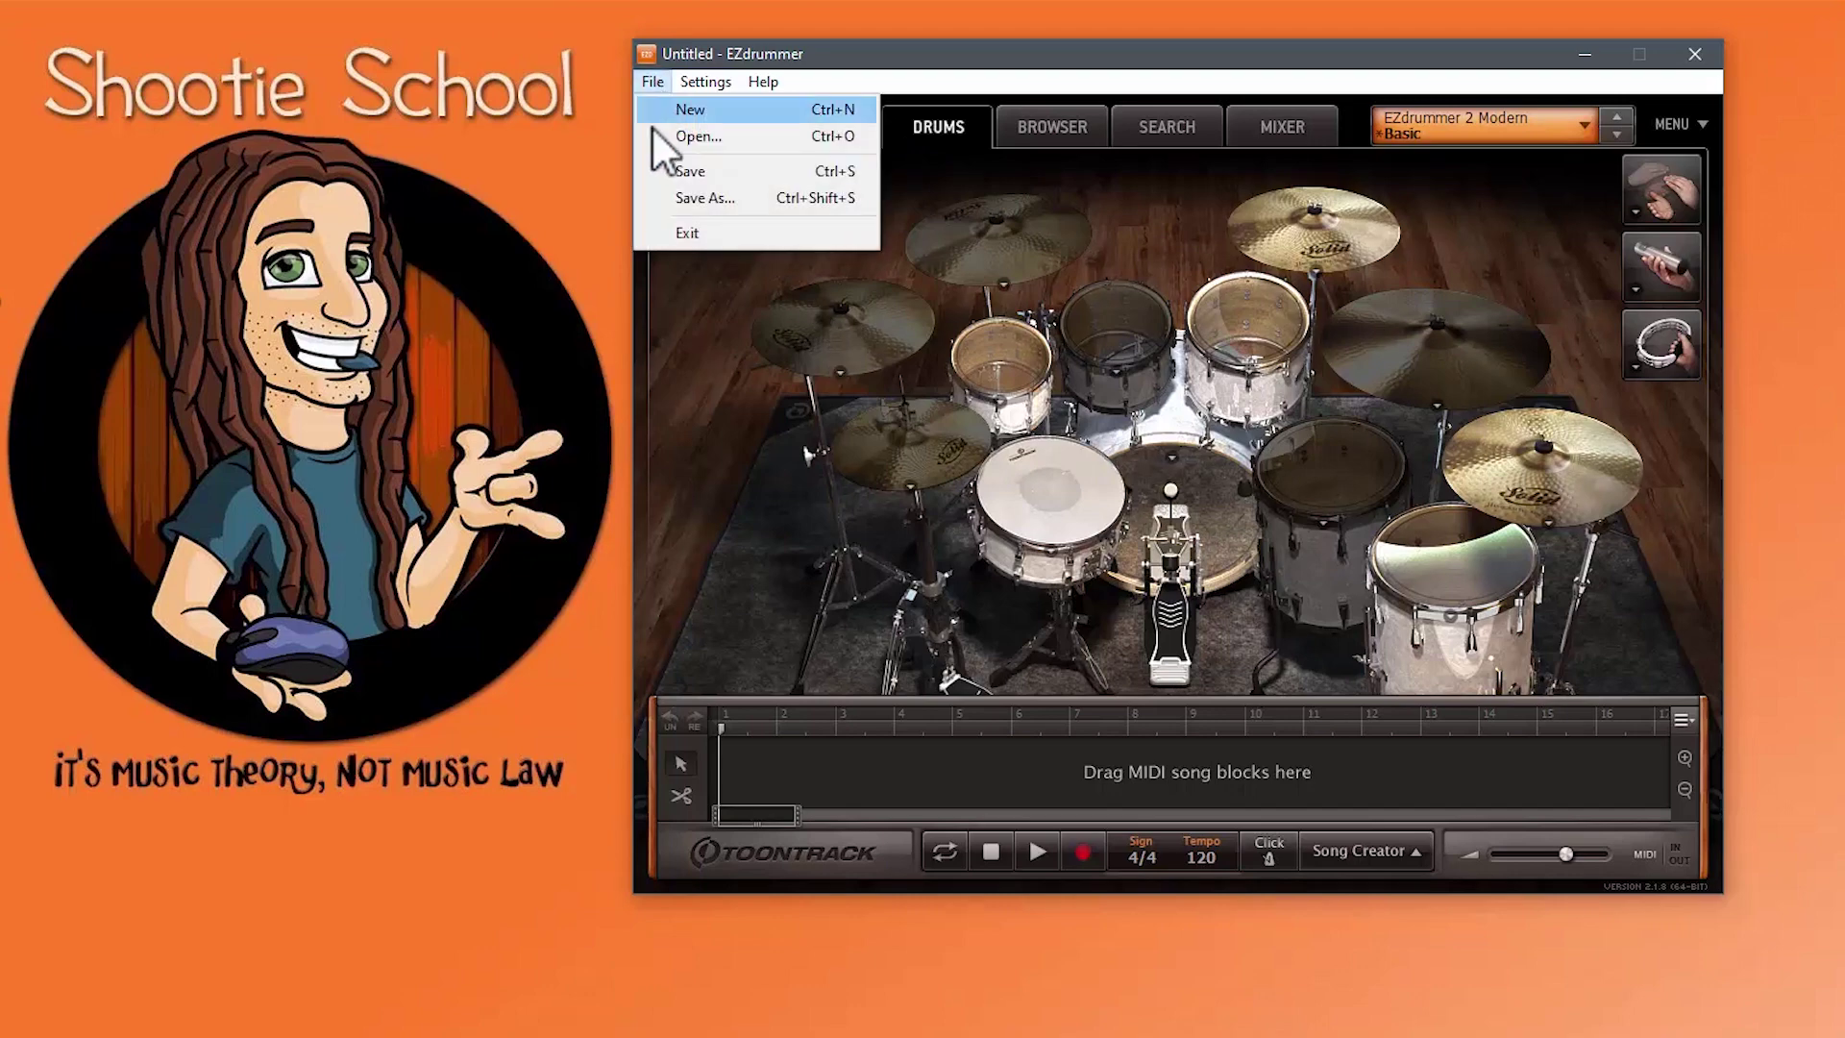
pyautogui.click(657, 173)
pyautogui.click(719, 304)
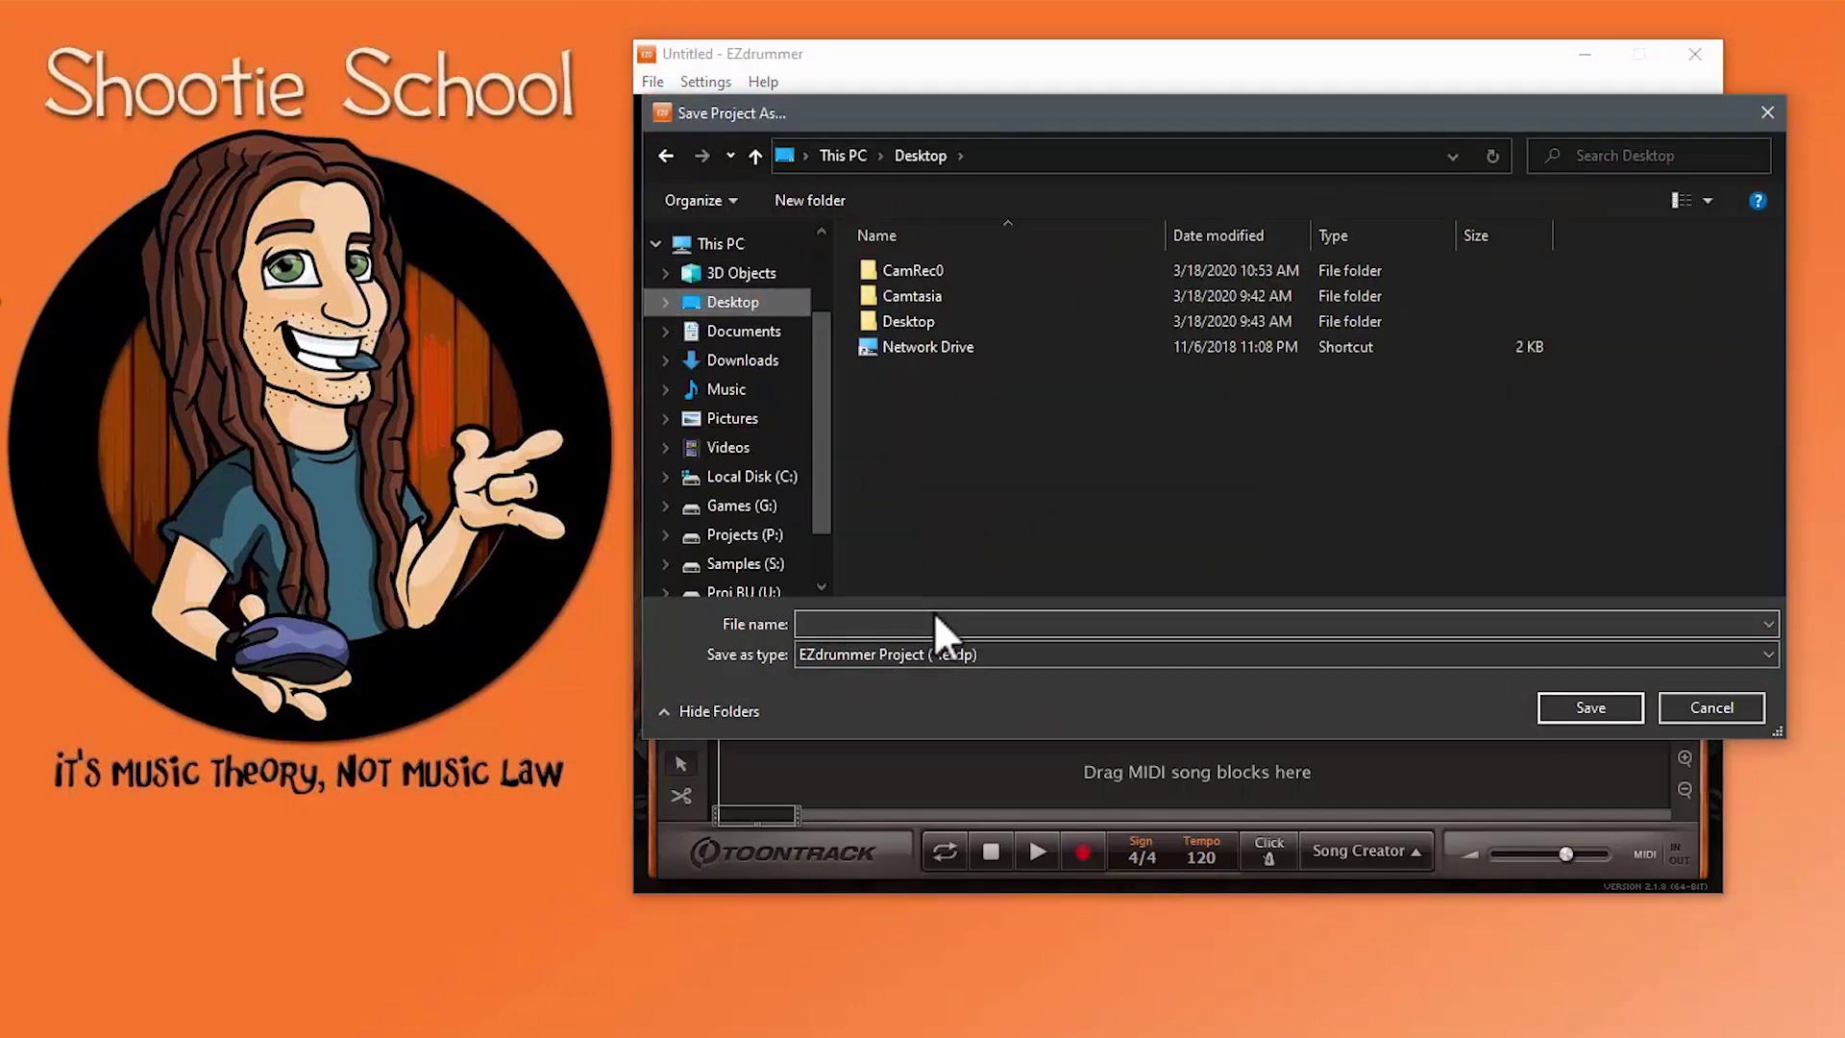
pyautogui.click(999, 624)
pyautogui.write('My EZX')
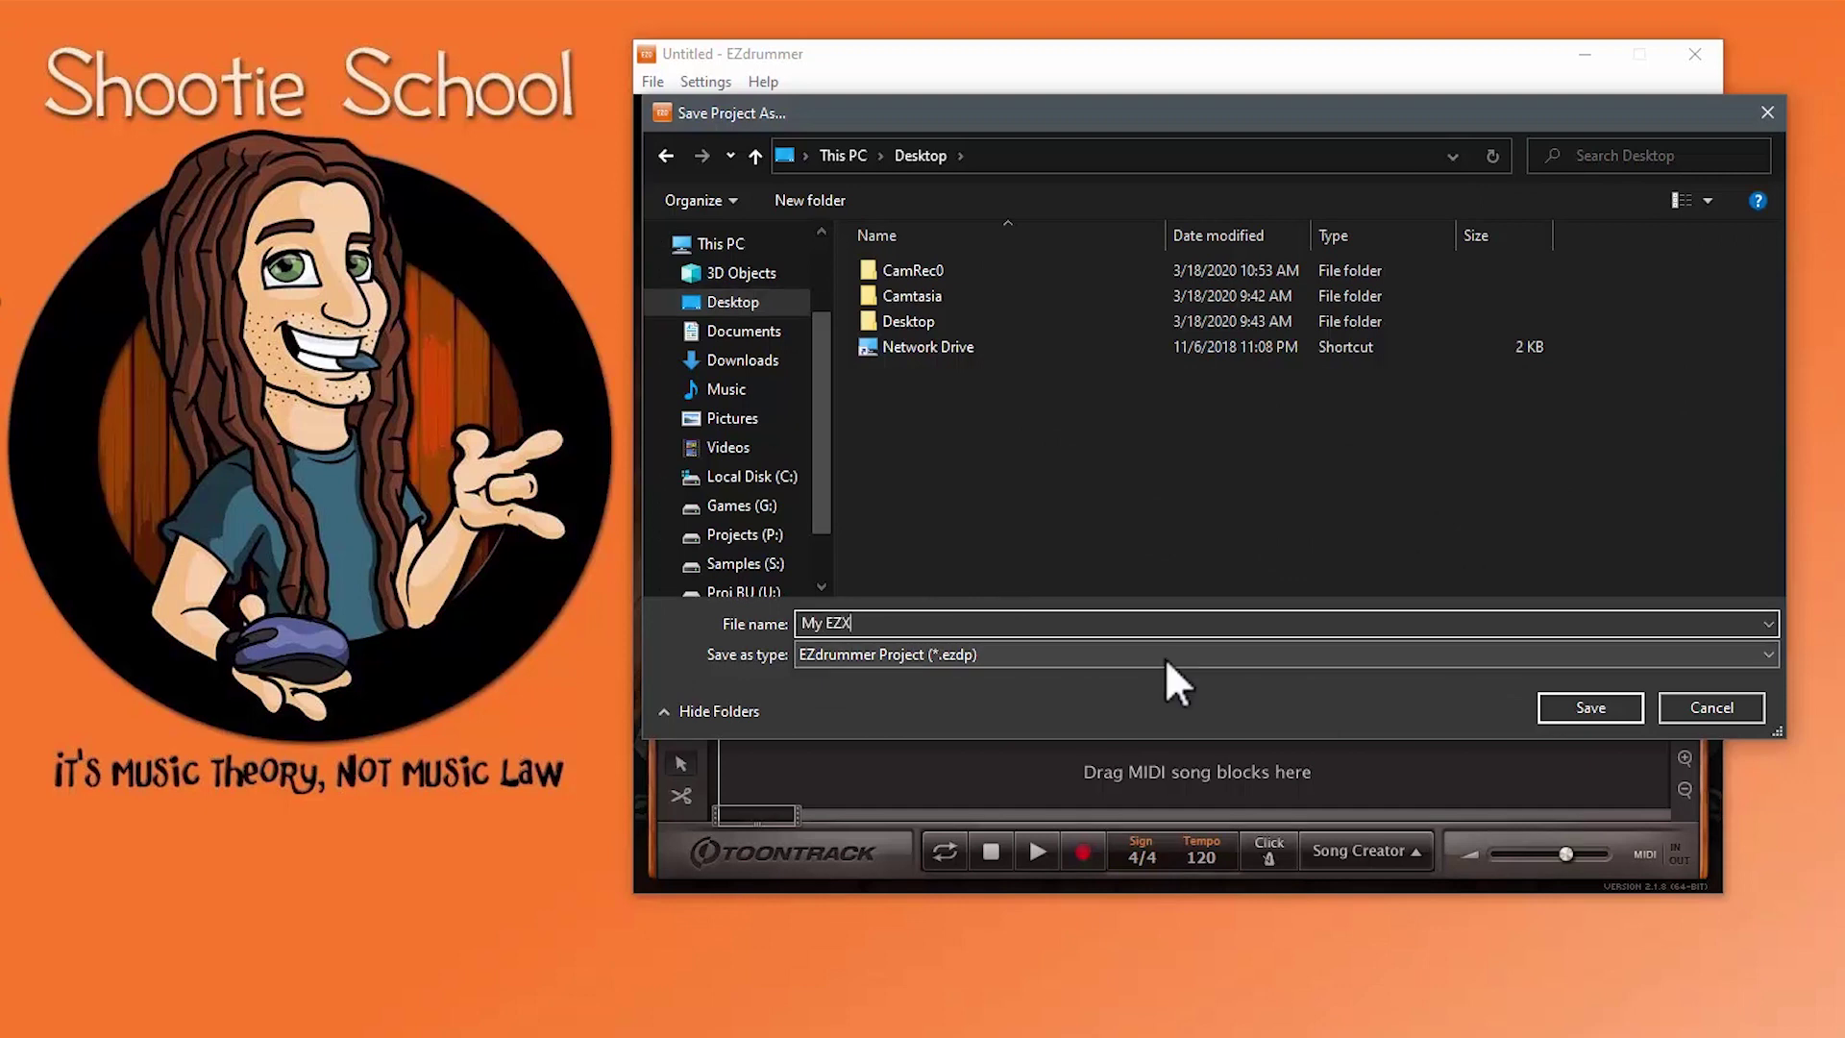
pyautogui.press('BackSpace')
pyautogui.write('D2 File')
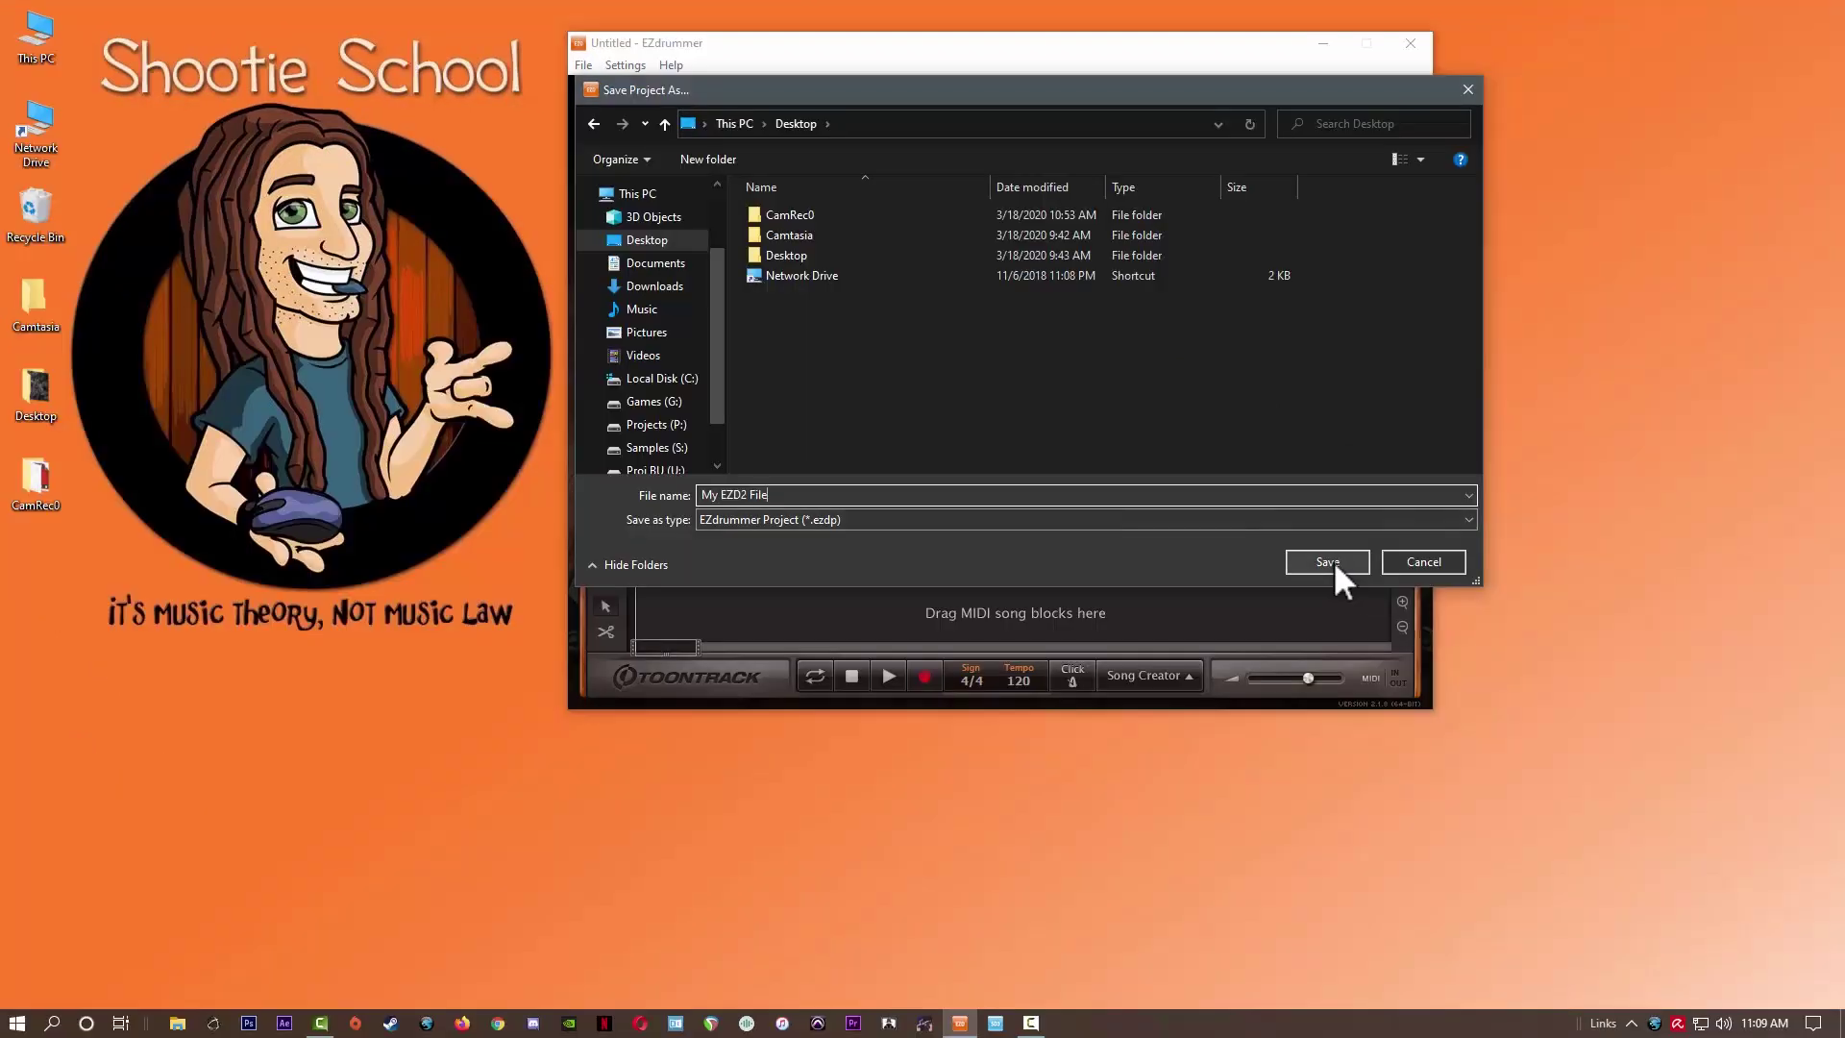
pyautogui.click(1328, 562)
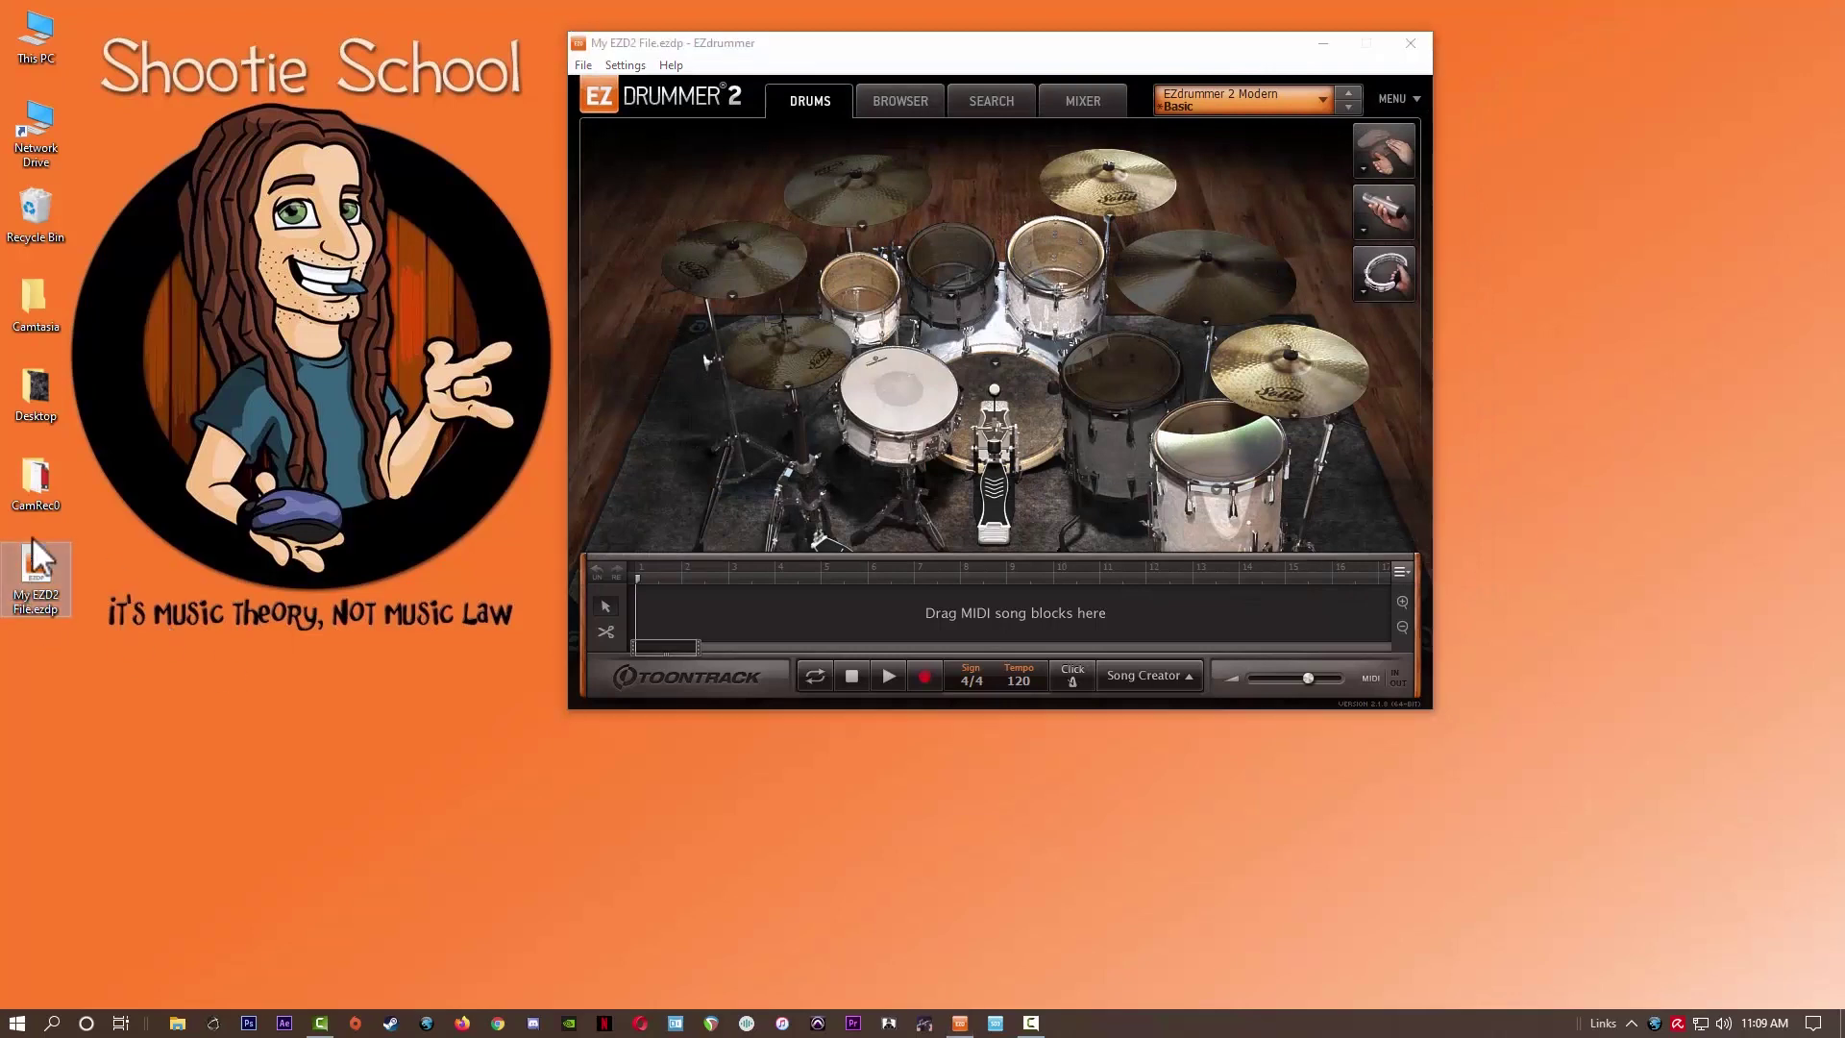
pyautogui.click(1411, 43)
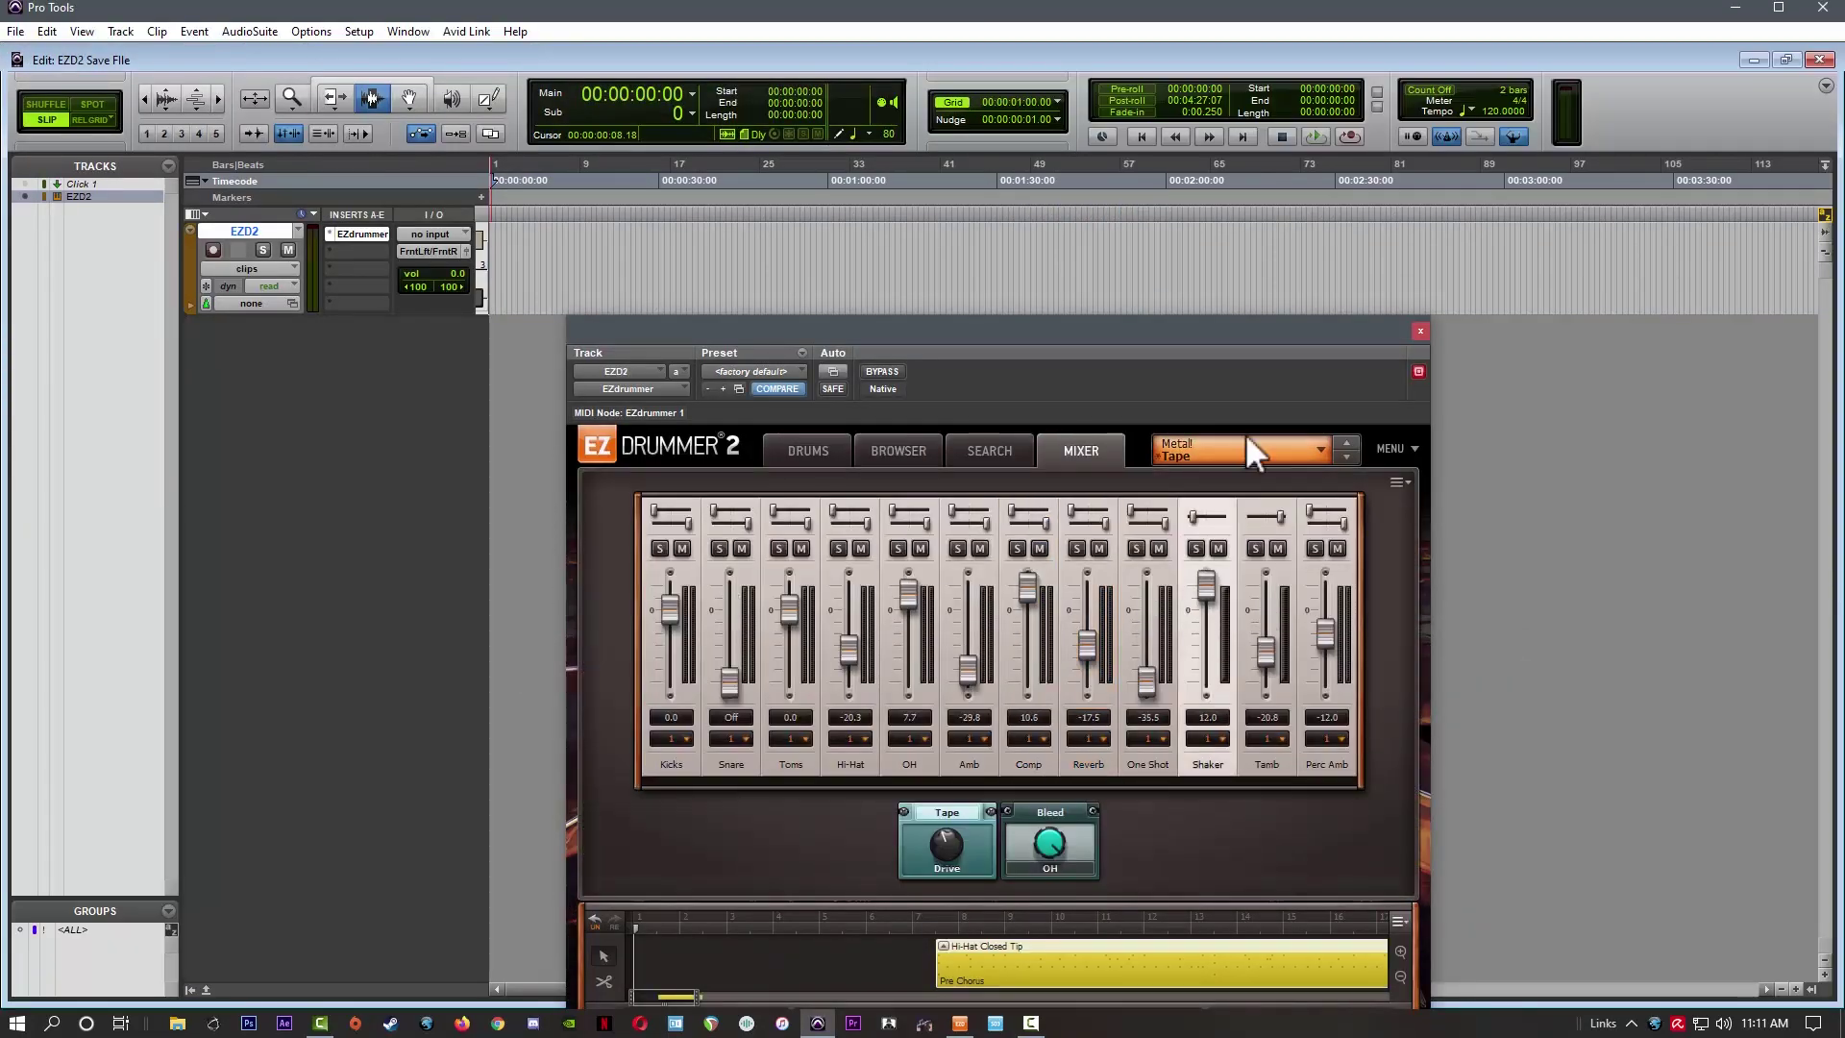
# Step: In Pro Tools, close the EZdrummer plug-in window and the EZD2 Save File session, and quit Pro Tools
pyautogui.click(1420, 330)
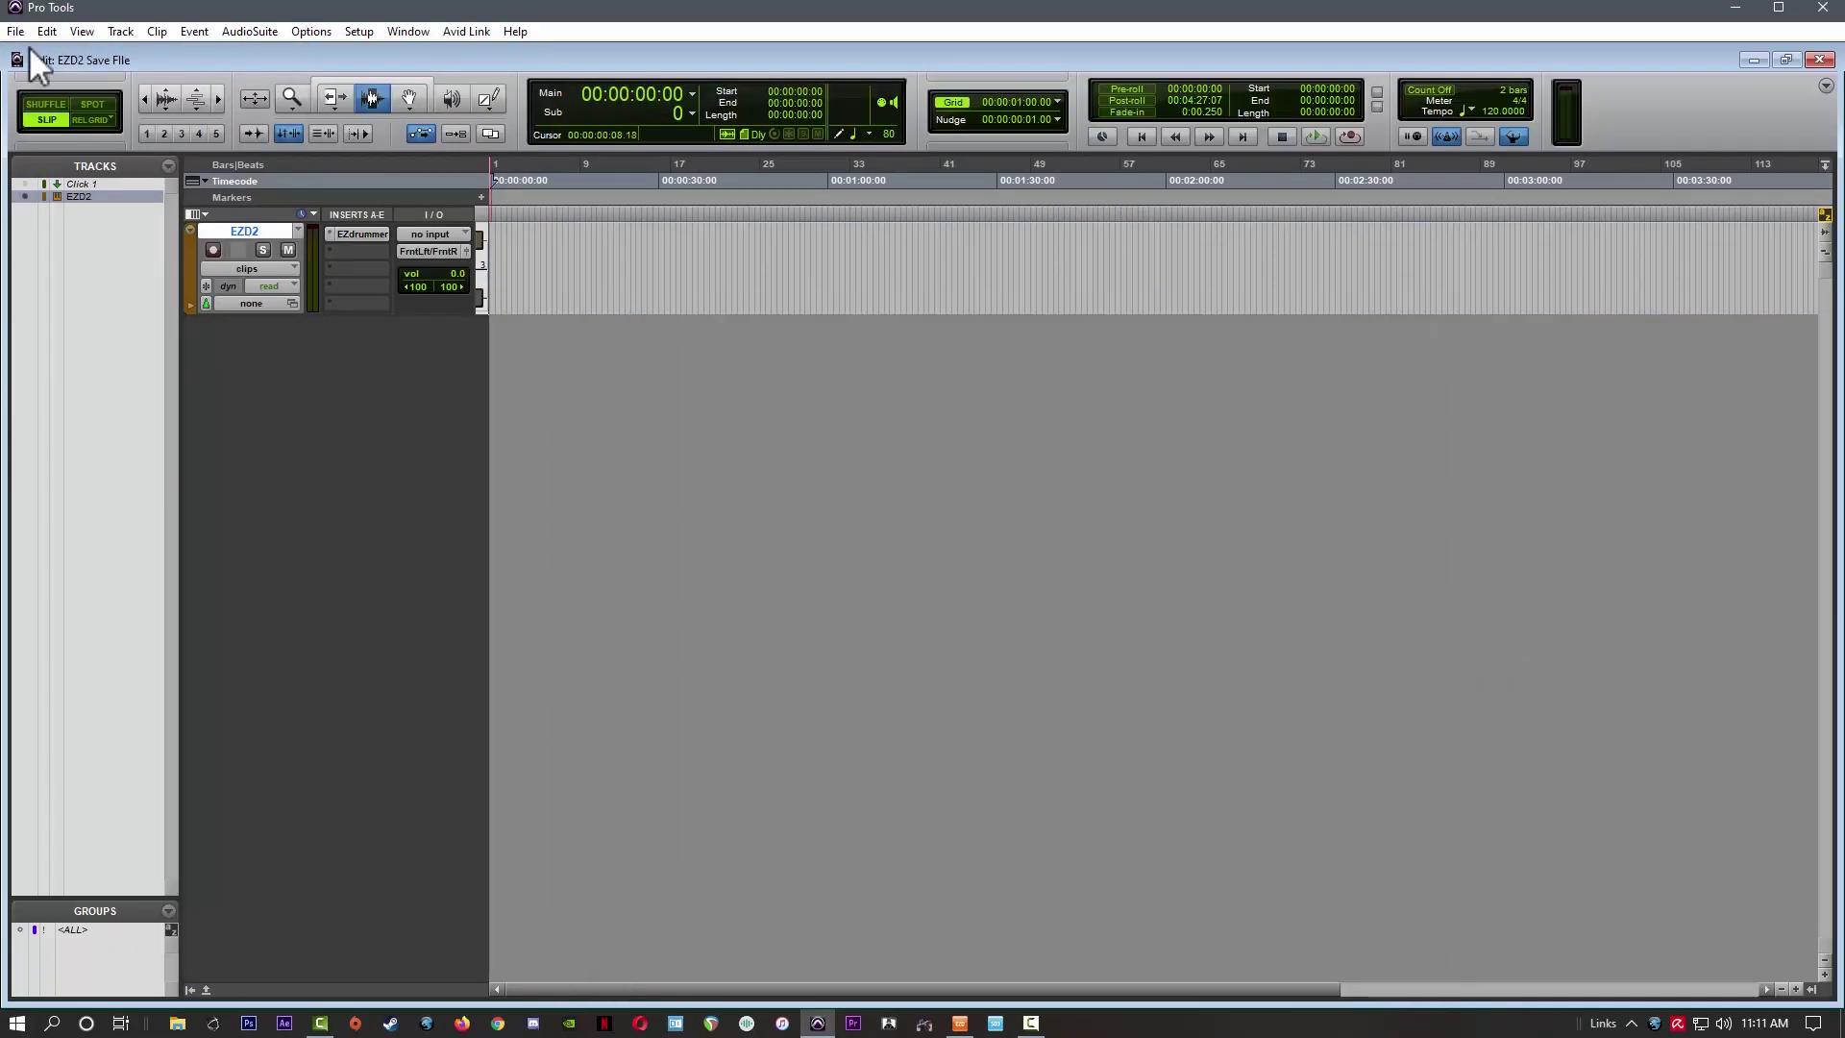
pyautogui.click(15, 31)
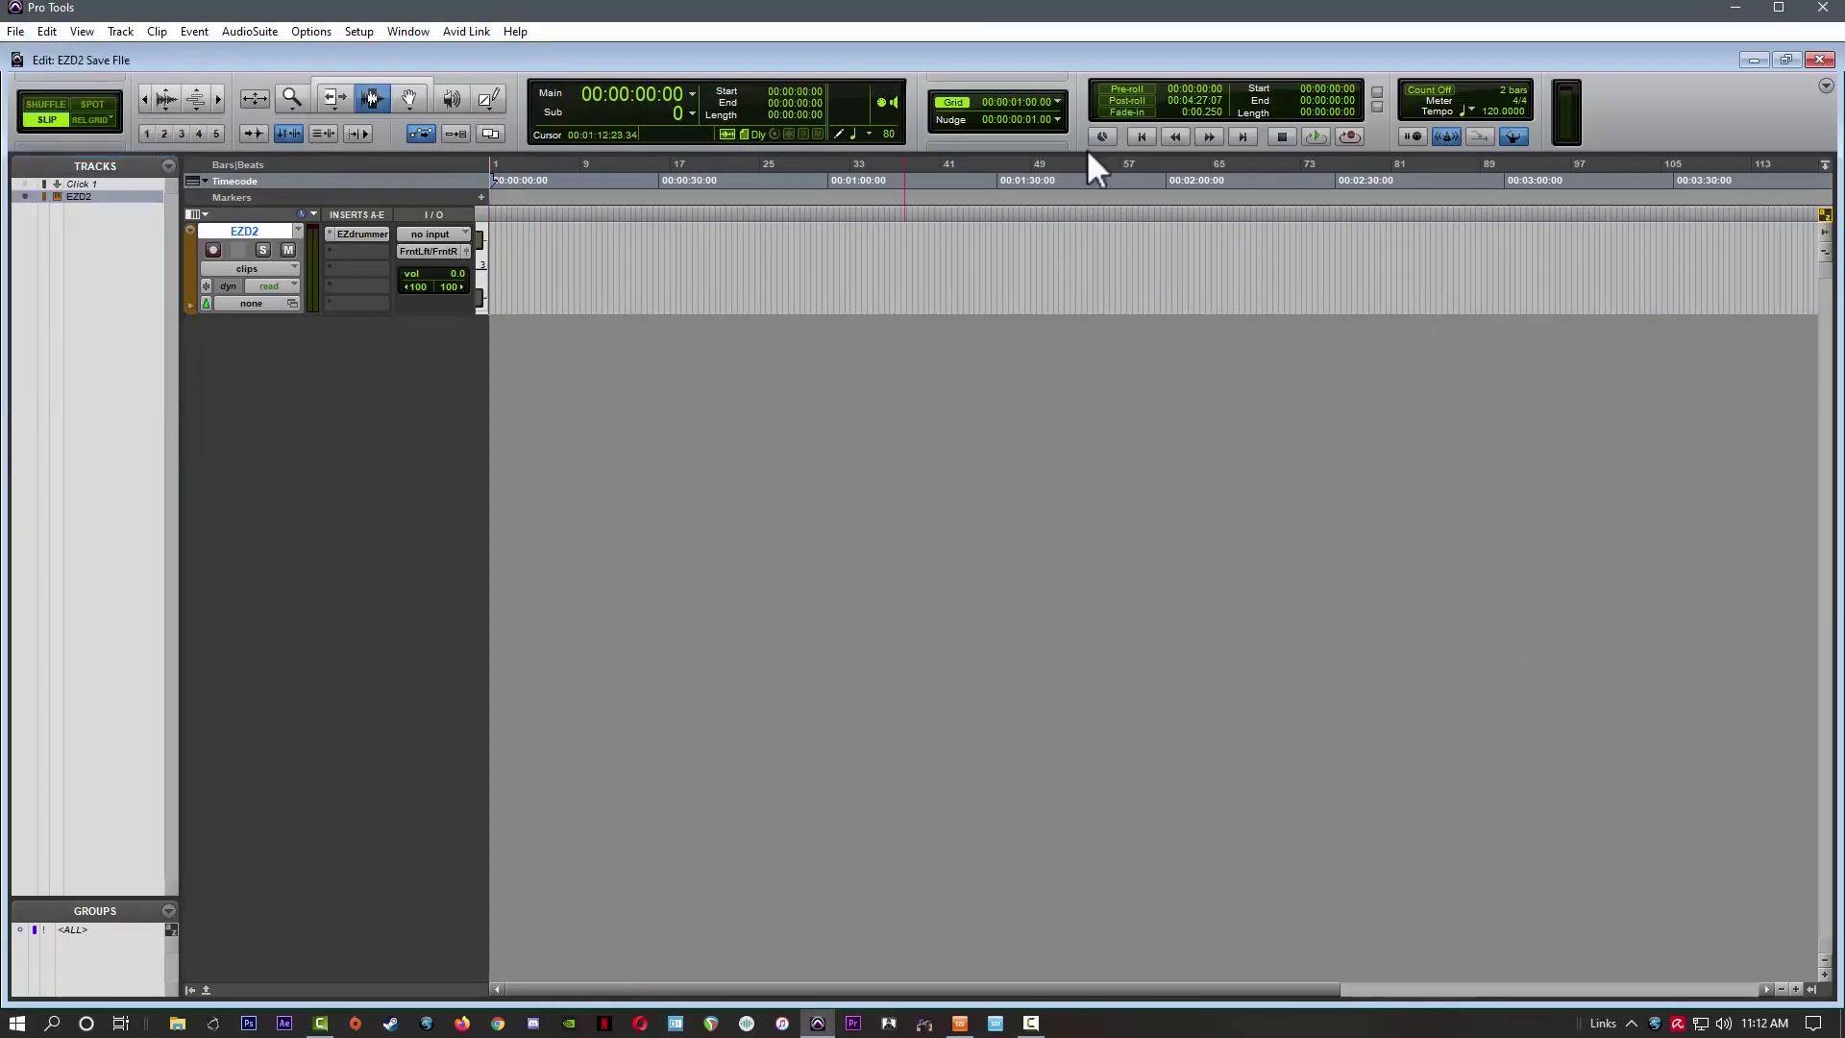
pyautogui.click(1821, 8)
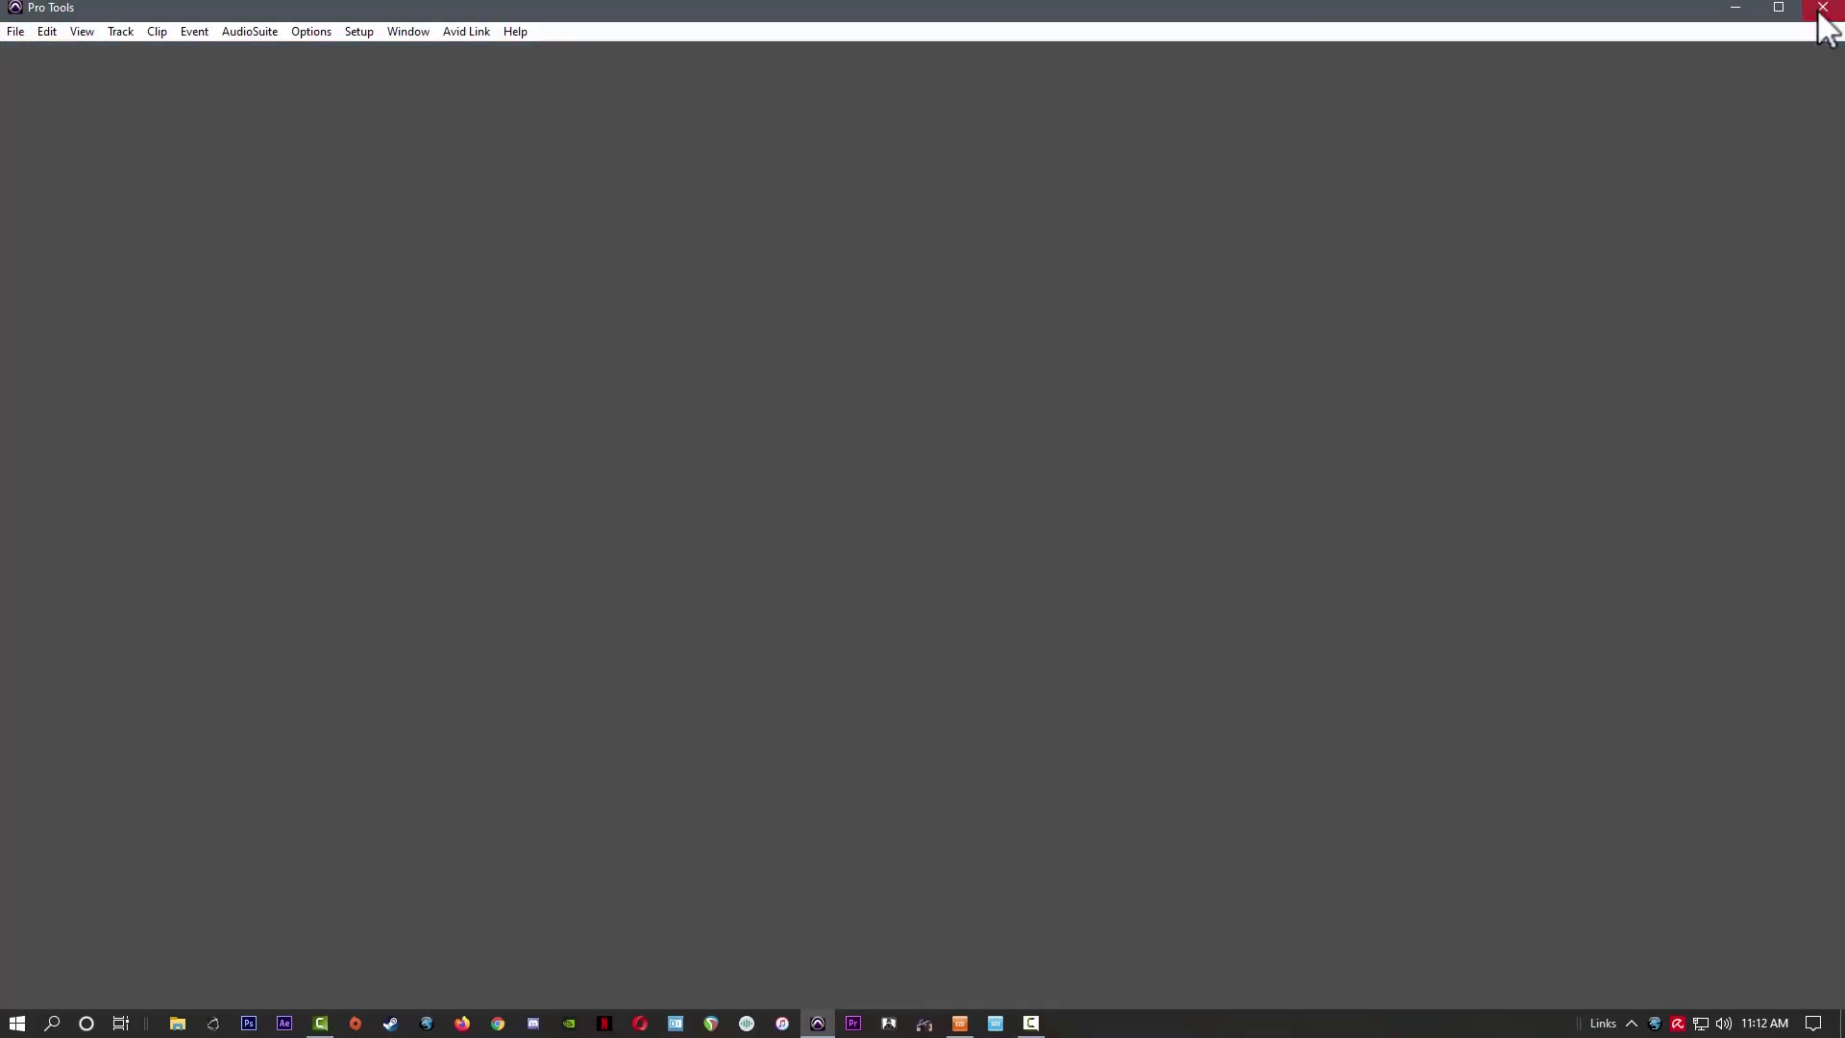
pyautogui.click(1821, 9)
# Step: Inspect the session file in the desktop's EZD2 Save File folder and close the folder
pyautogui.doubleClick(36, 755)
pyautogui.click(683, 447)
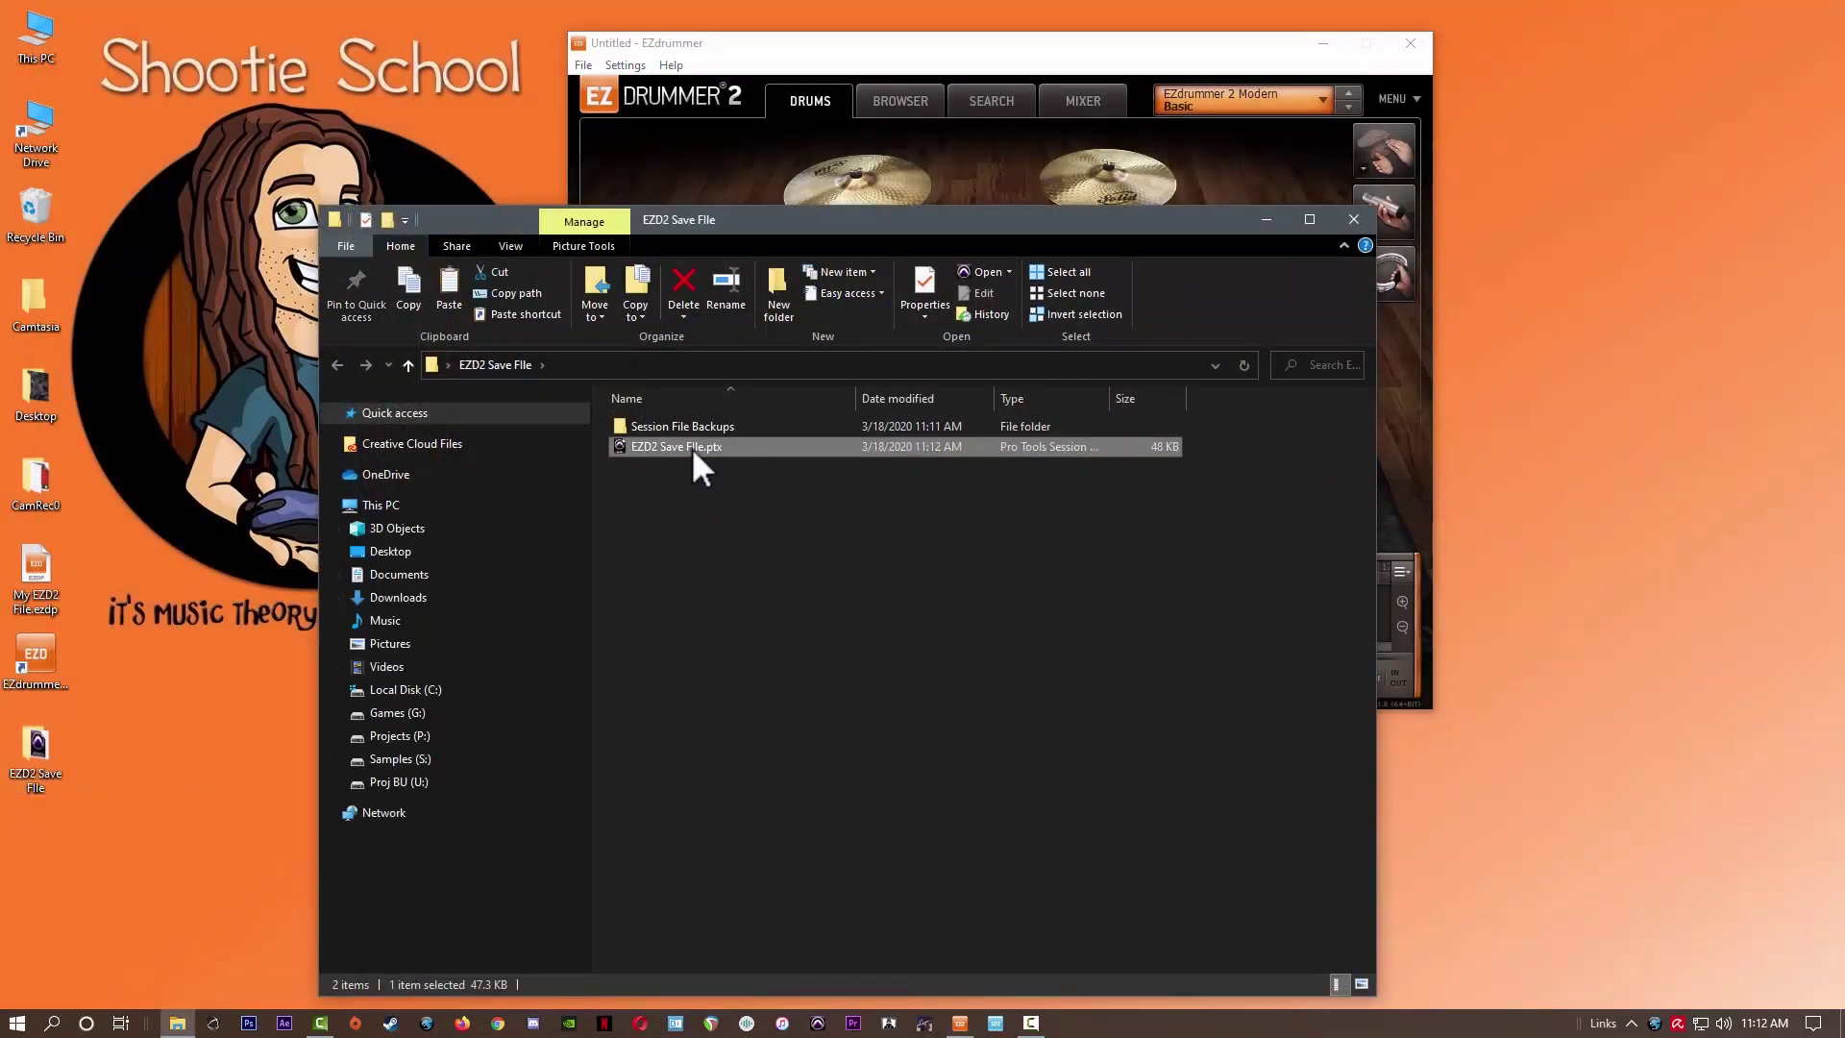
pyautogui.click(1349, 221)
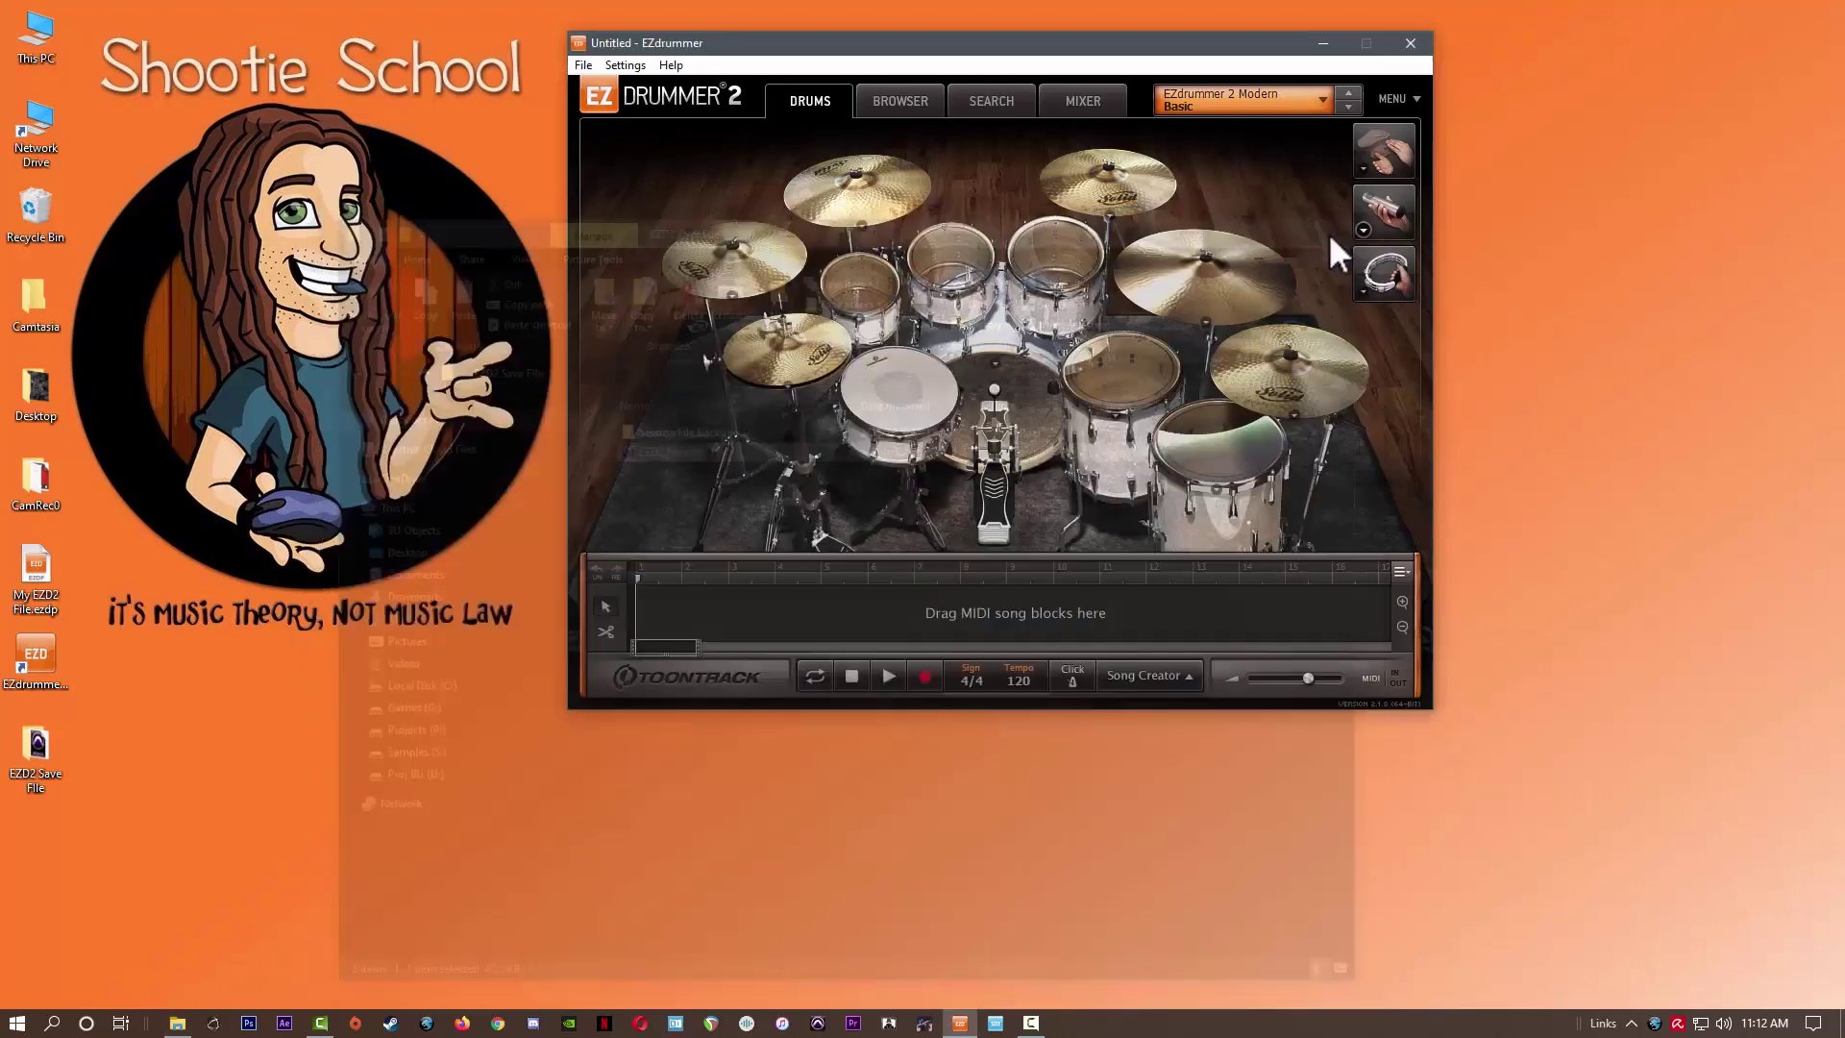
# Step: Delete the EZD2 Save File folder, the EZdrummer shortcut and My EZD2 File.ezdp from the desktop
pyautogui.click(43, 754)
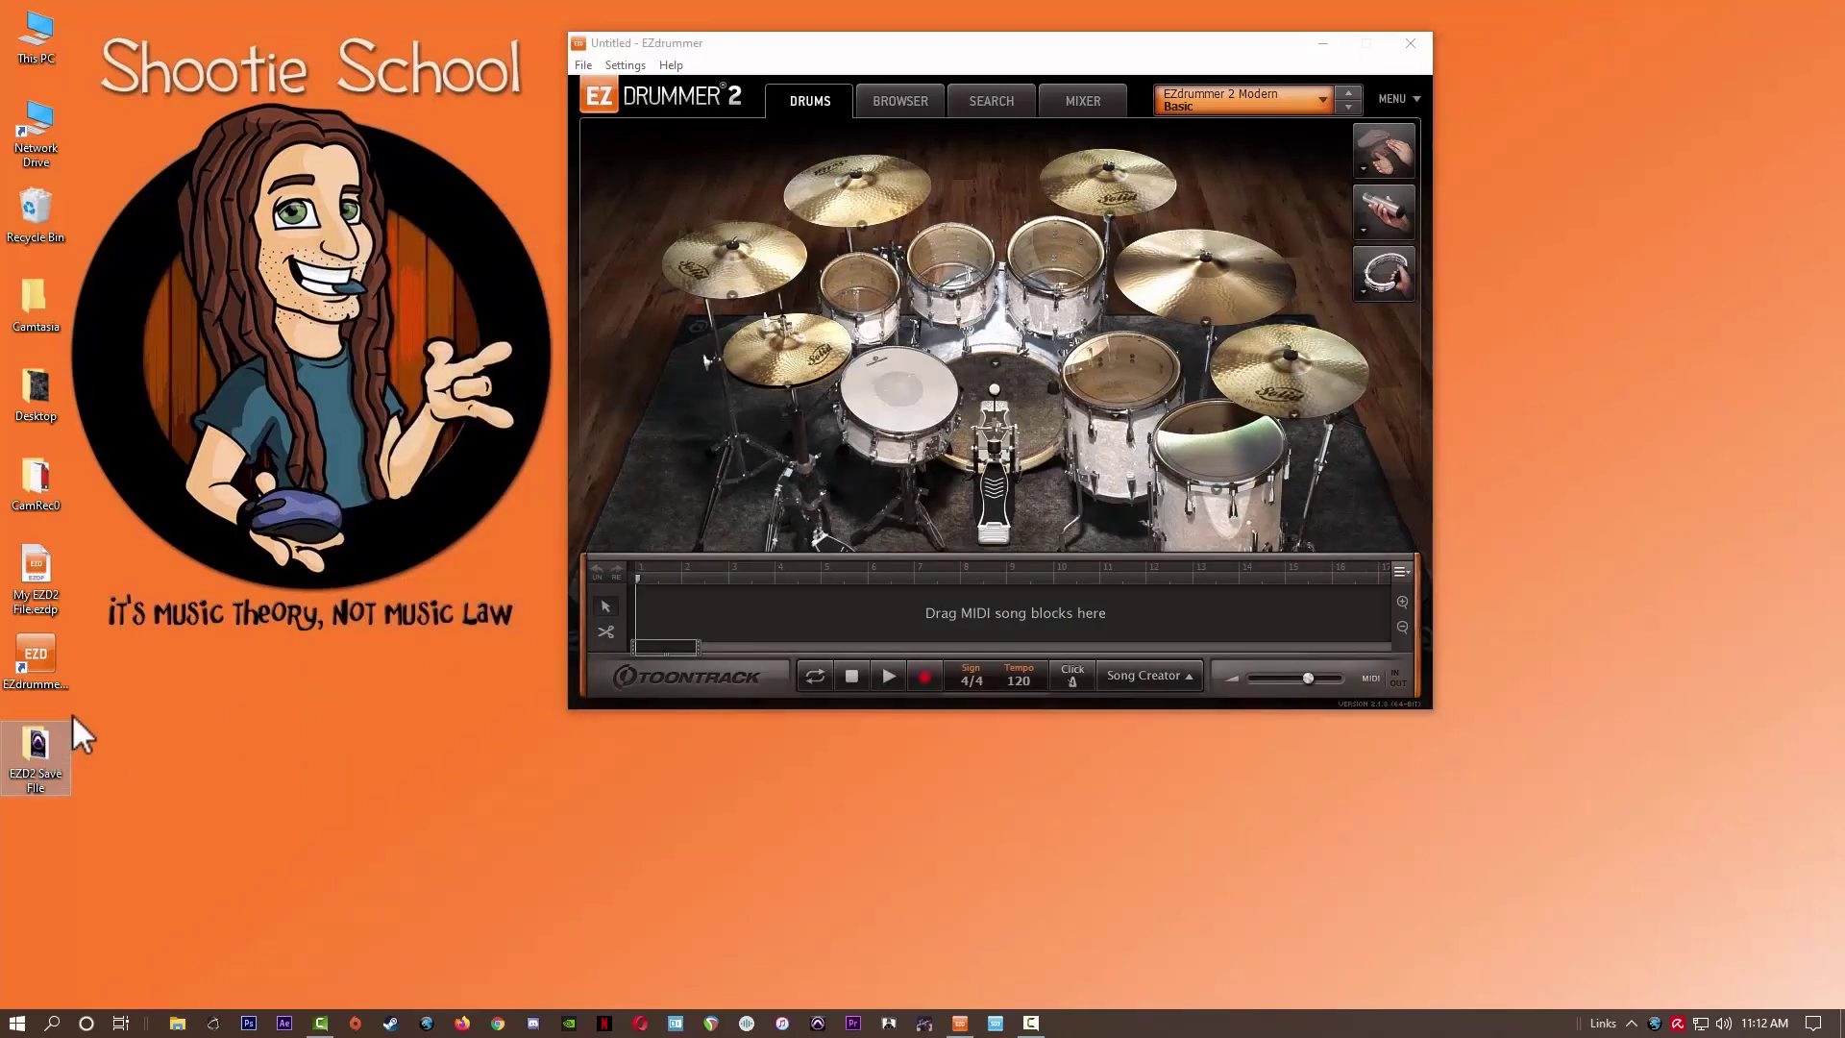
pyautogui.click(49, 661)
pyautogui.rightClick(34, 571)
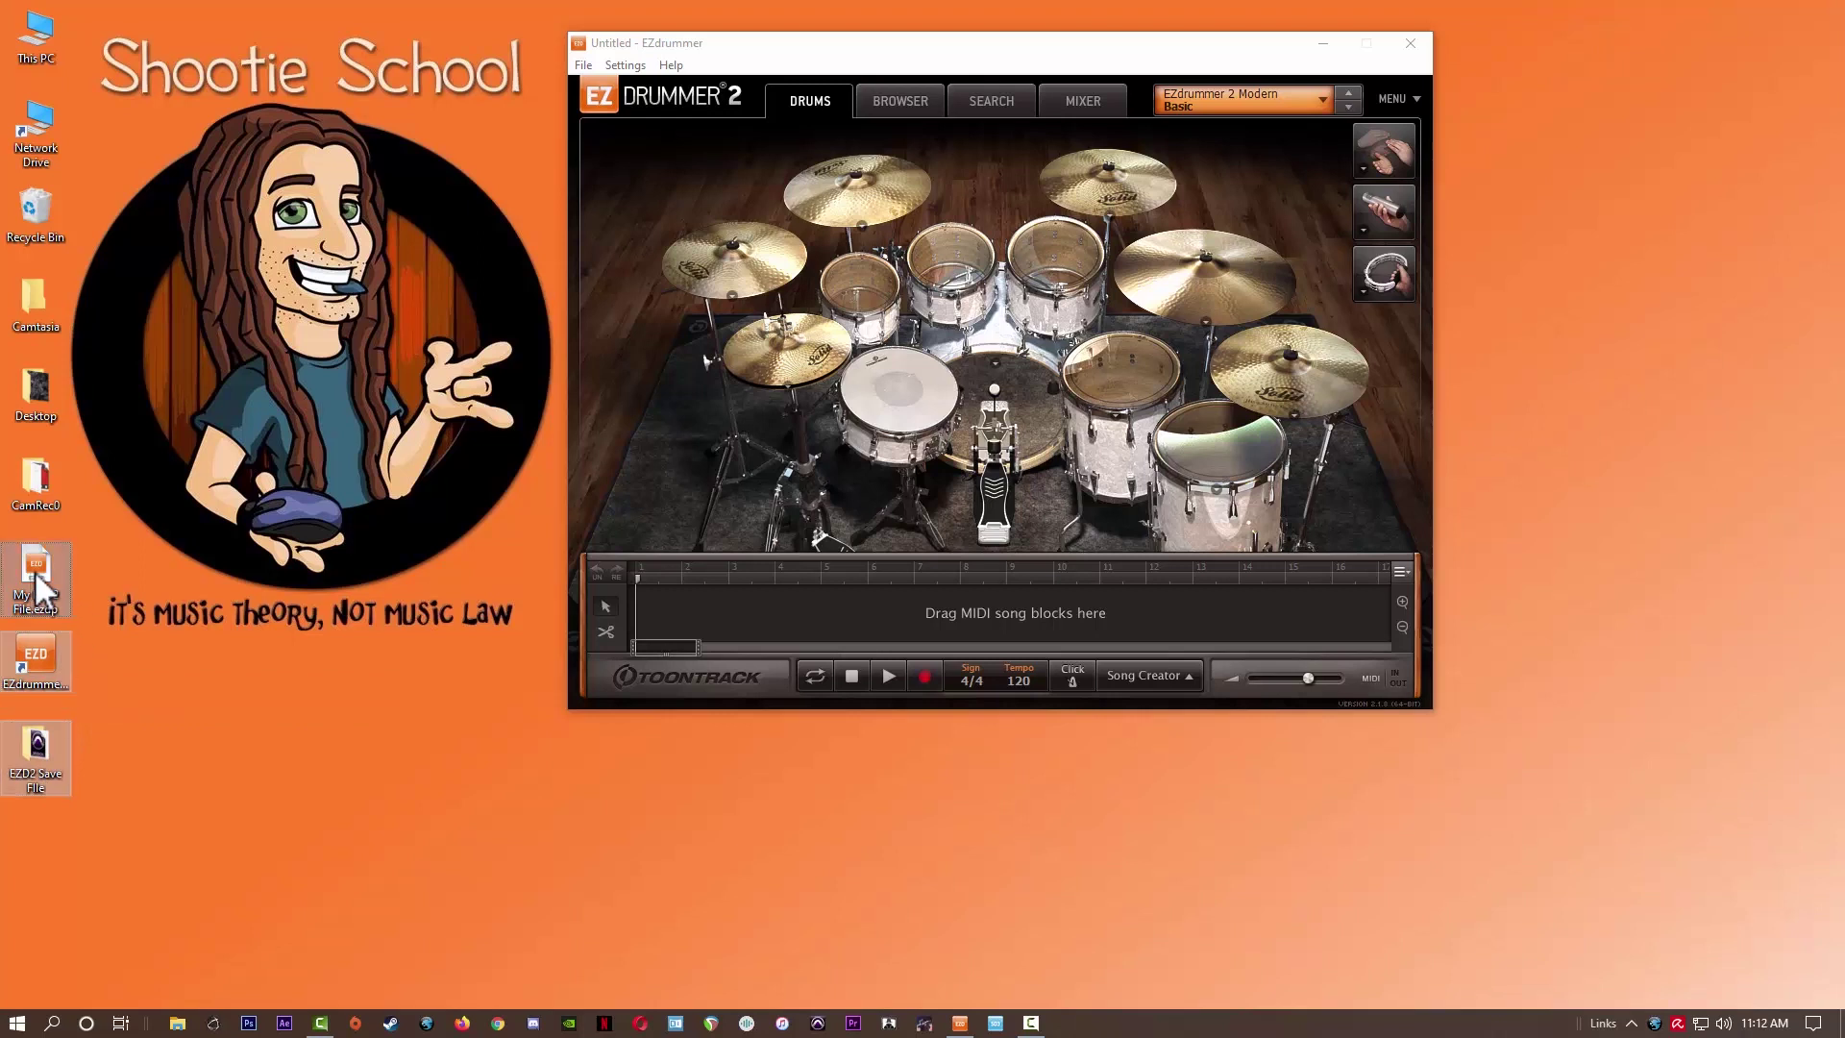
pyautogui.click(118, 800)
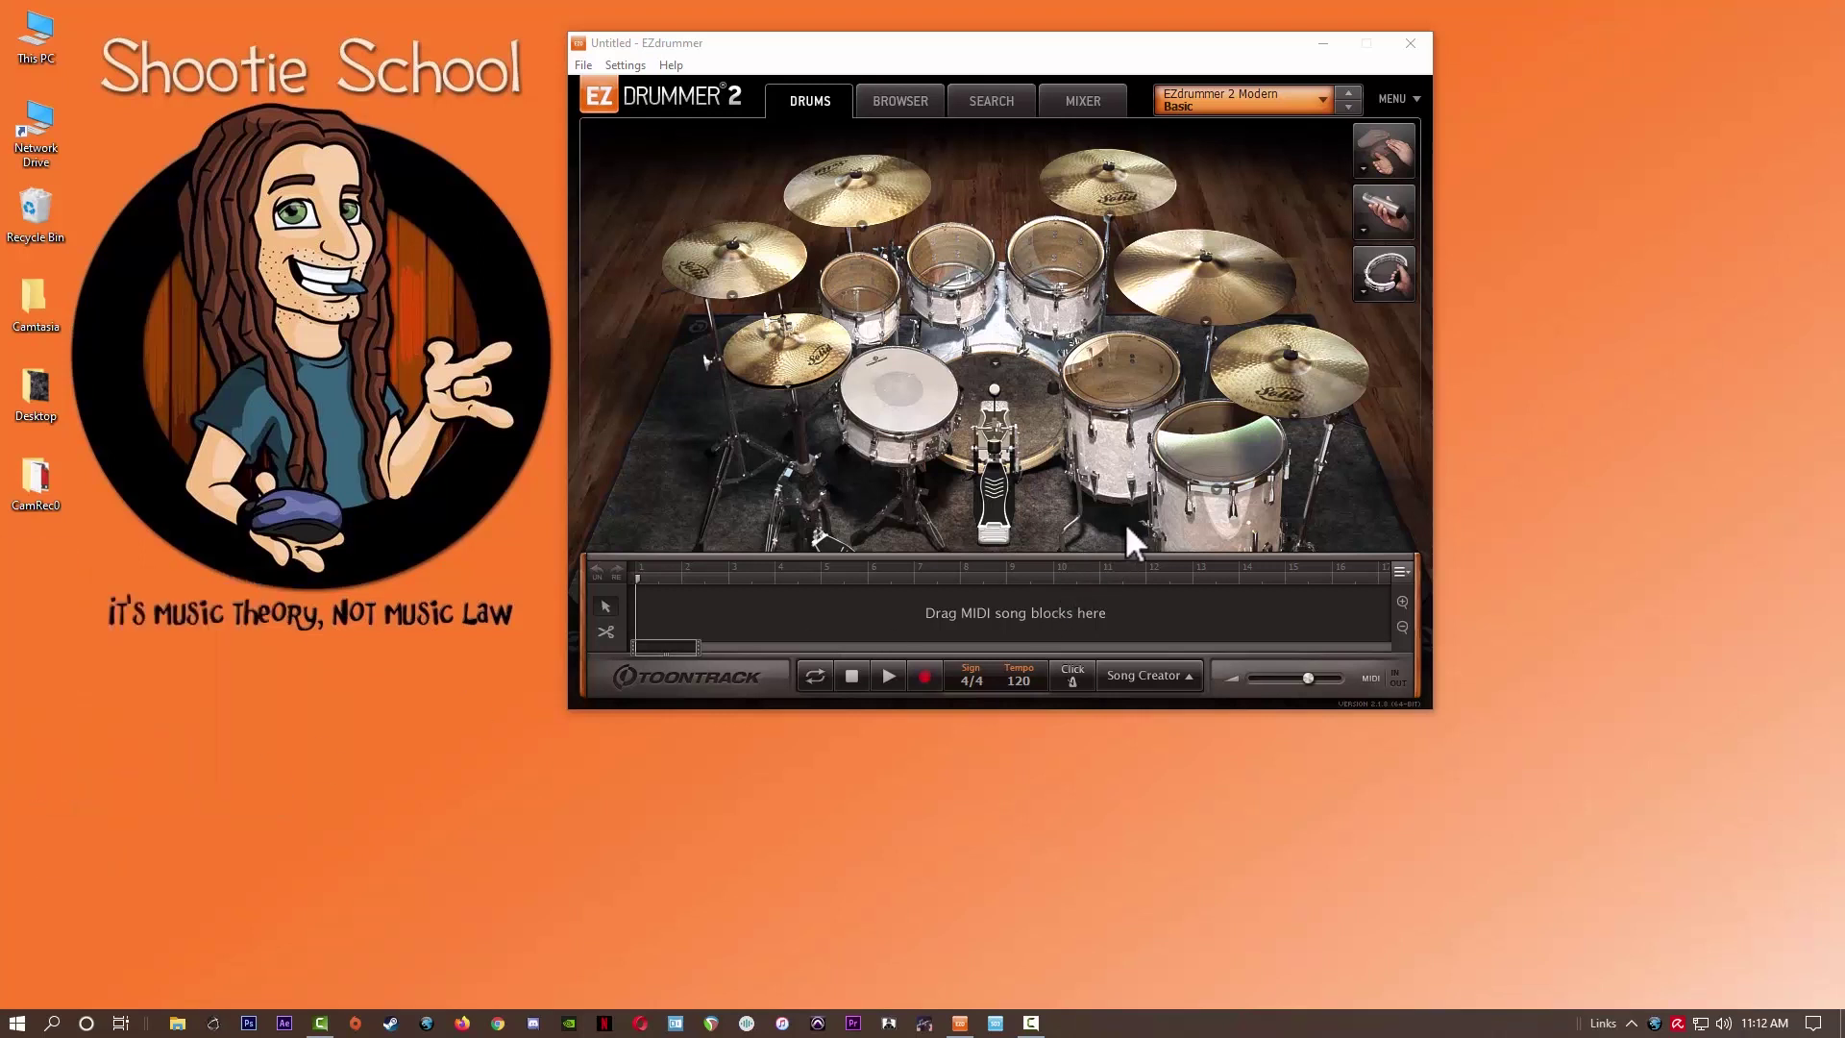
# Step: Load the user kit Killer Kit in EZdrummer from Racktom 2's settings
pyautogui.click(1065, 261)
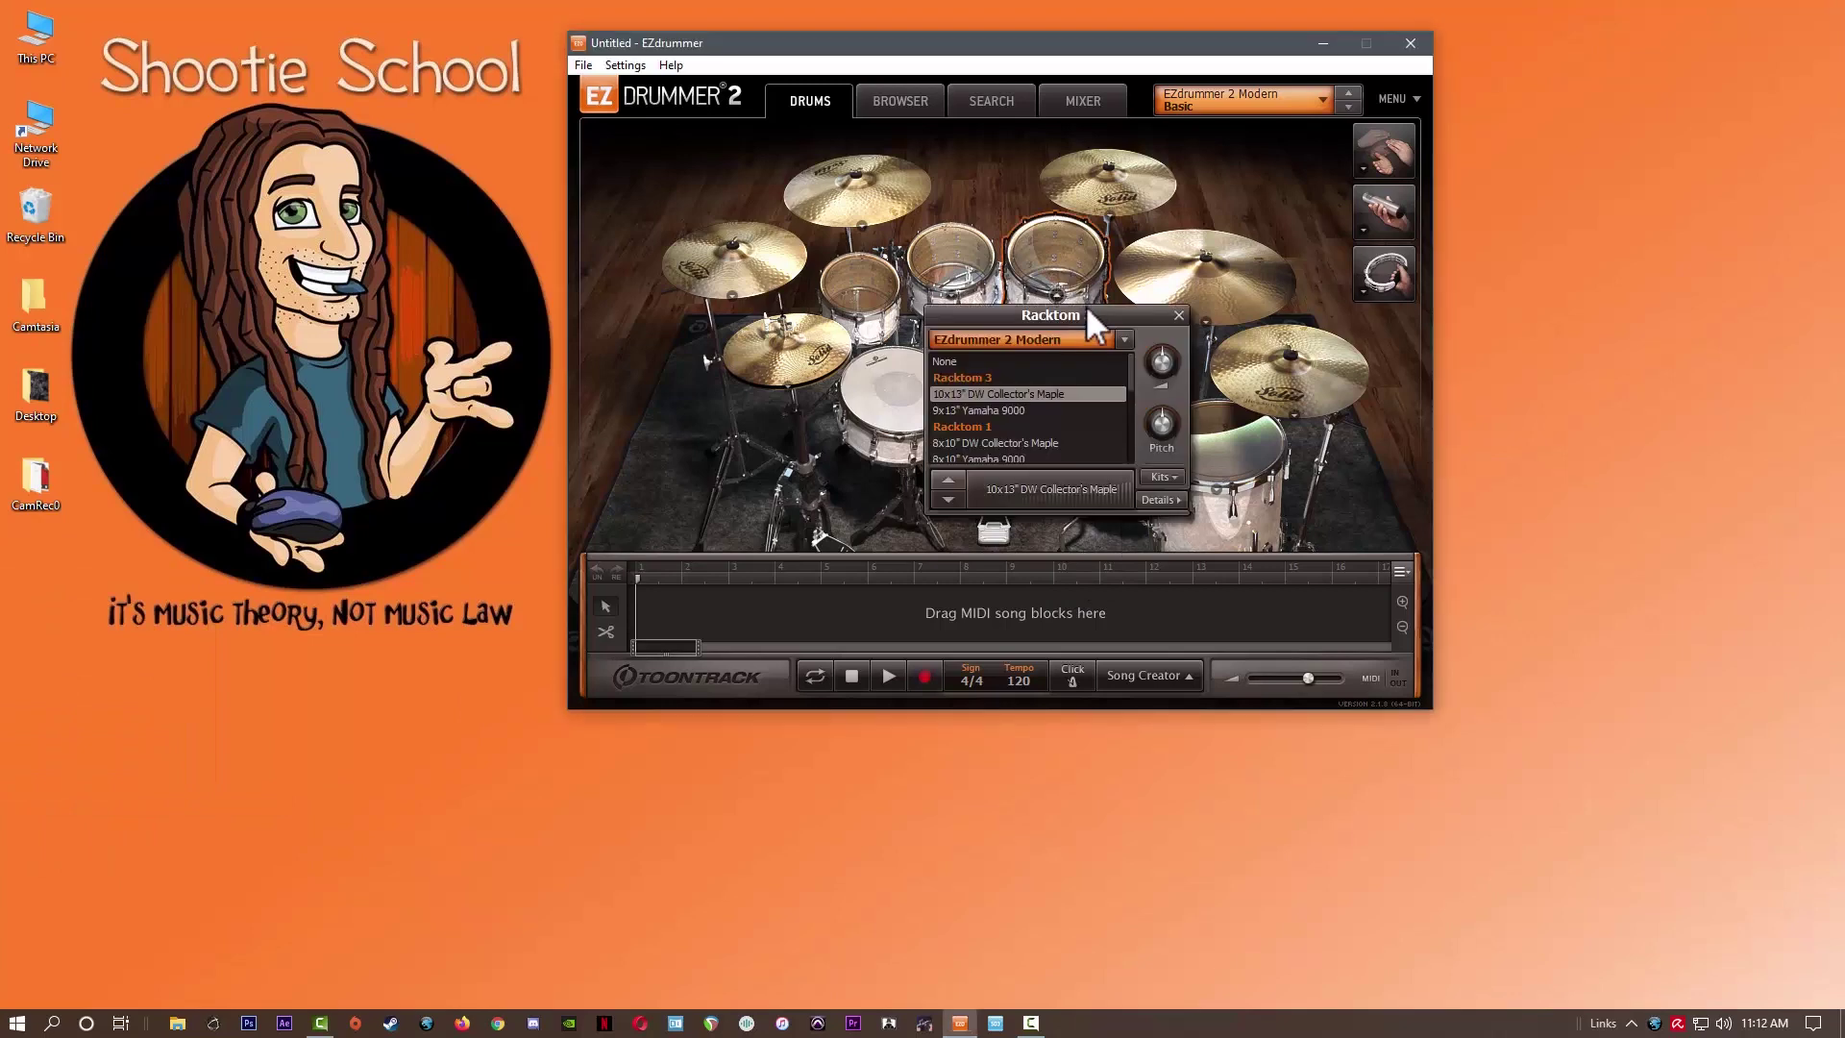
pyautogui.click(949, 256)
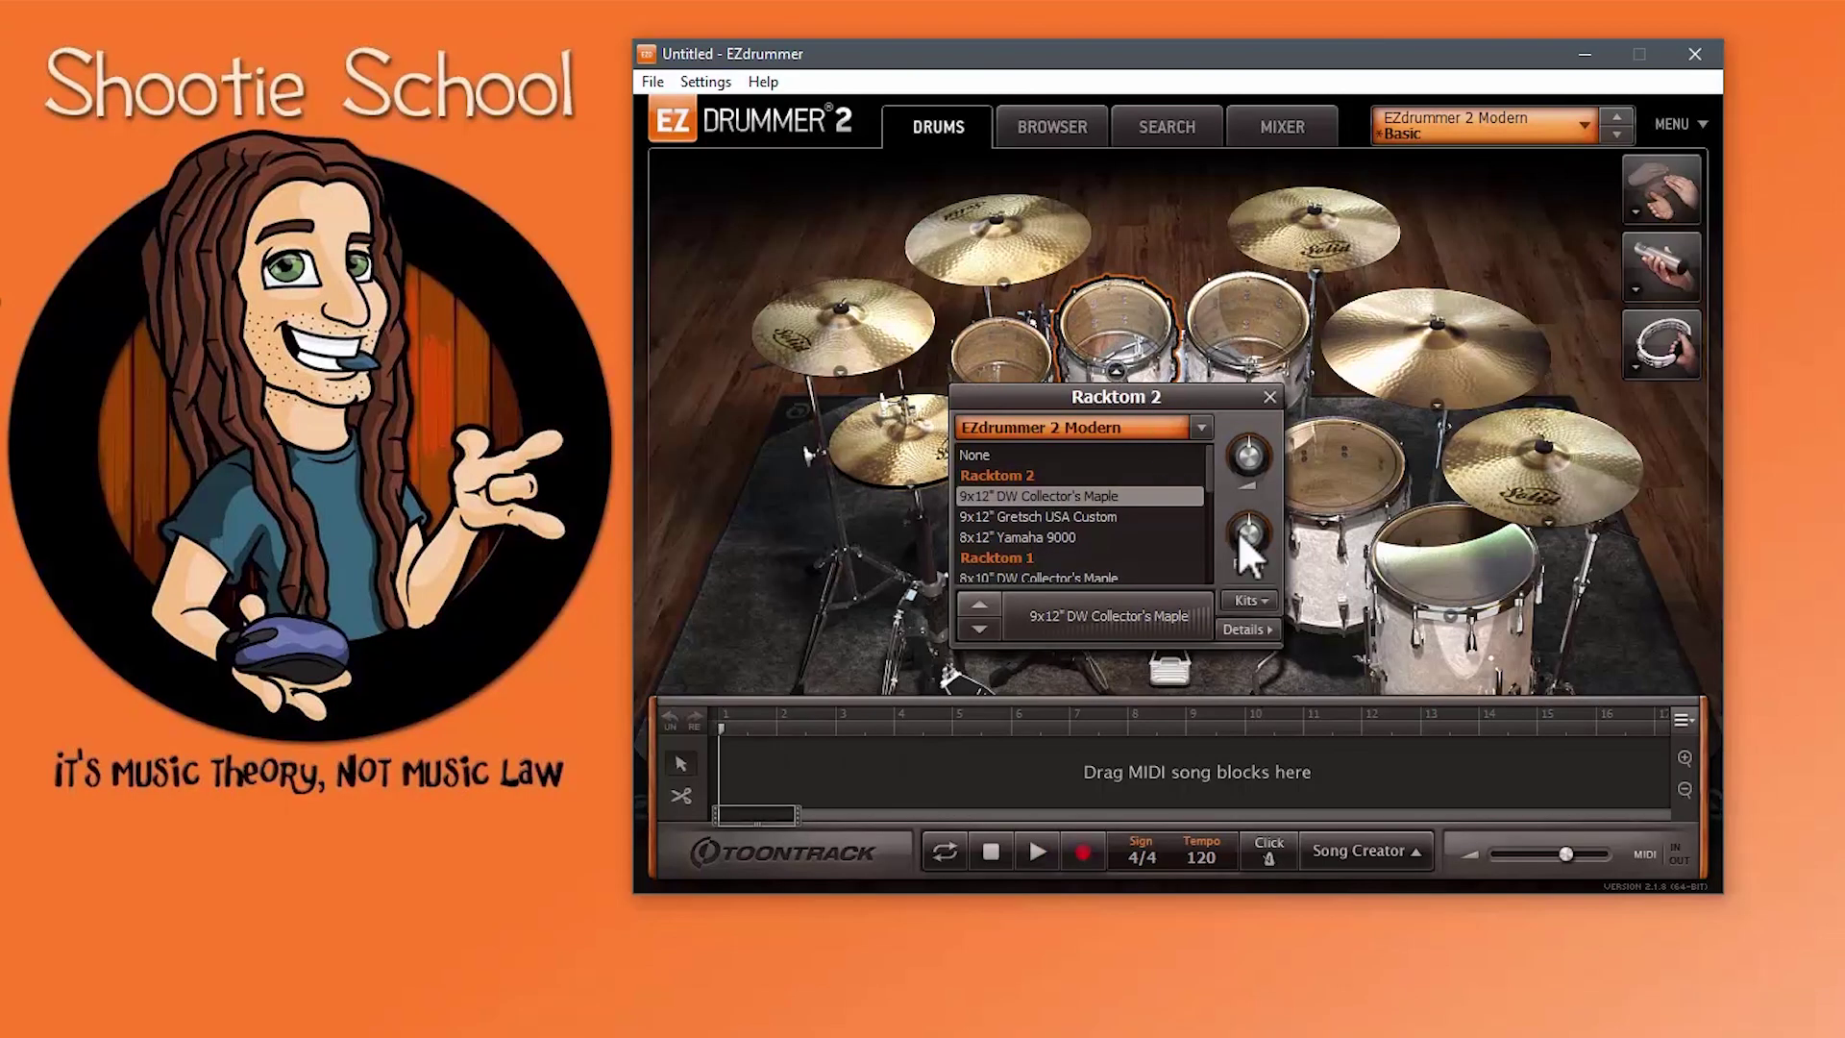
pyautogui.click(1245, 601)
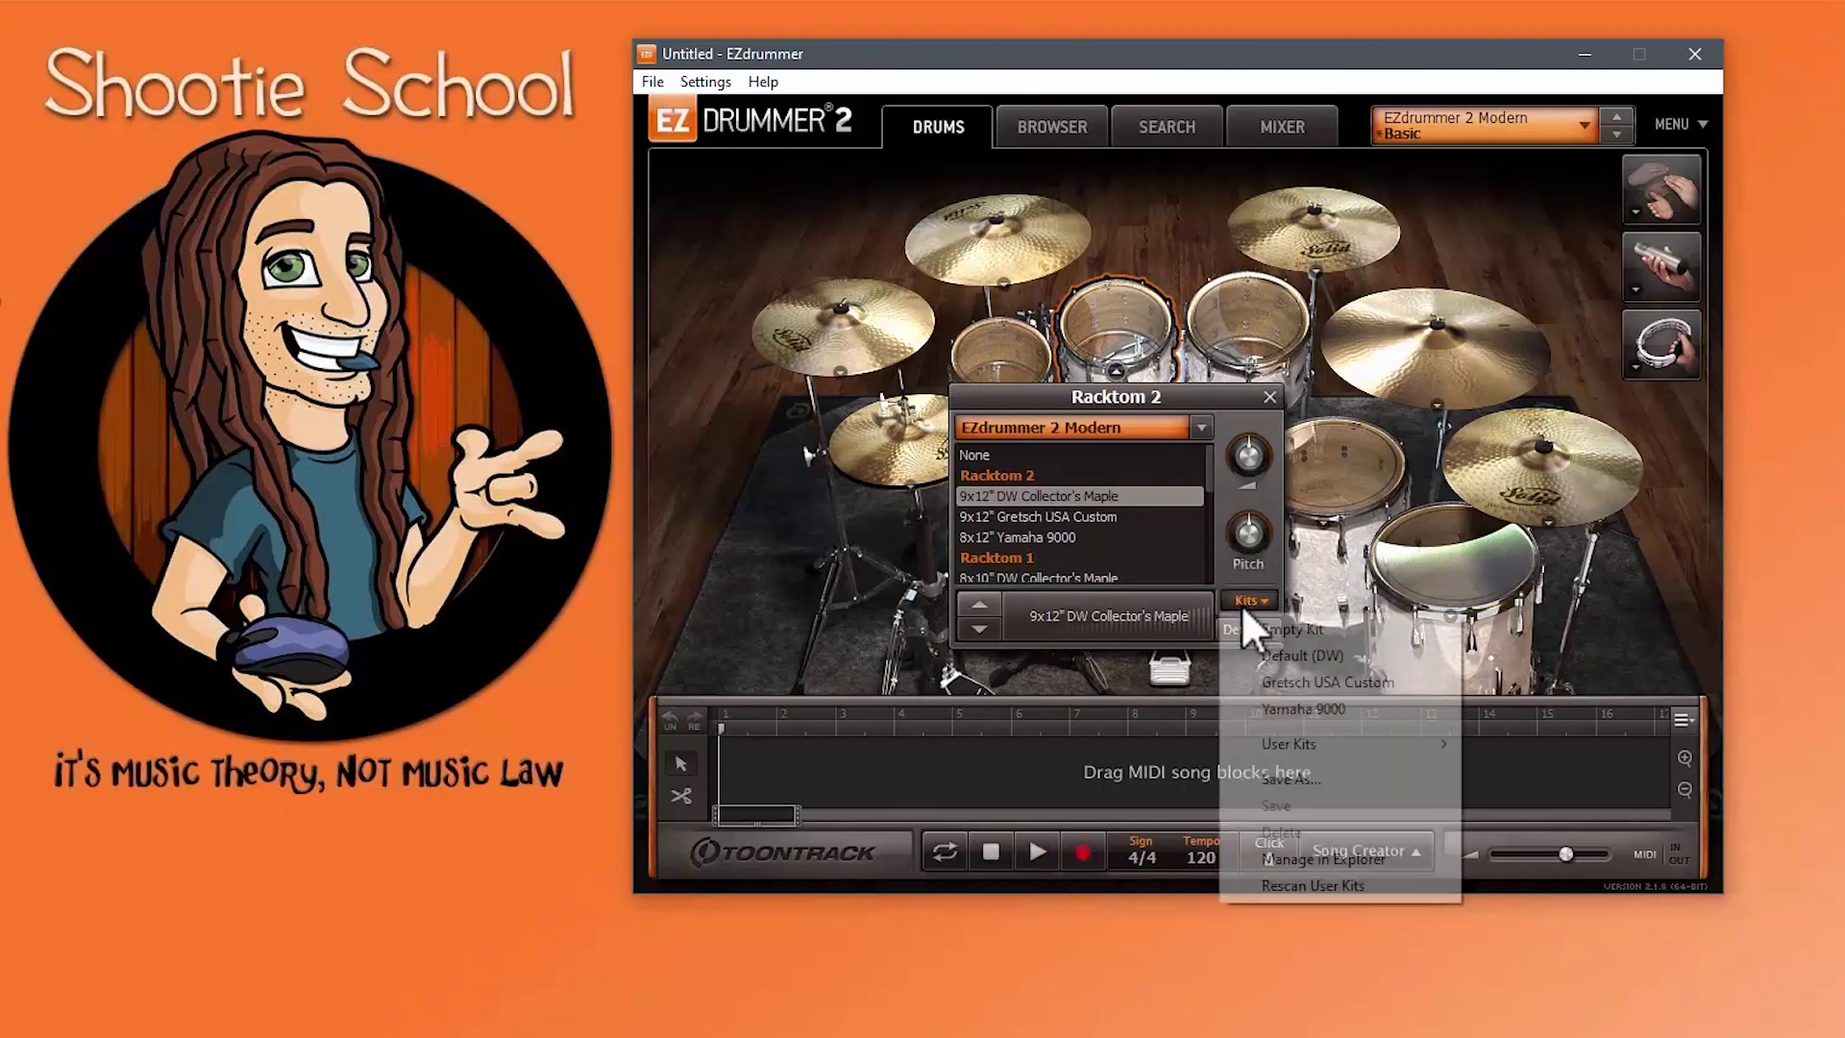
pyautogui.moveTo(1365, 741)
pyautogui.click(1522, 745)
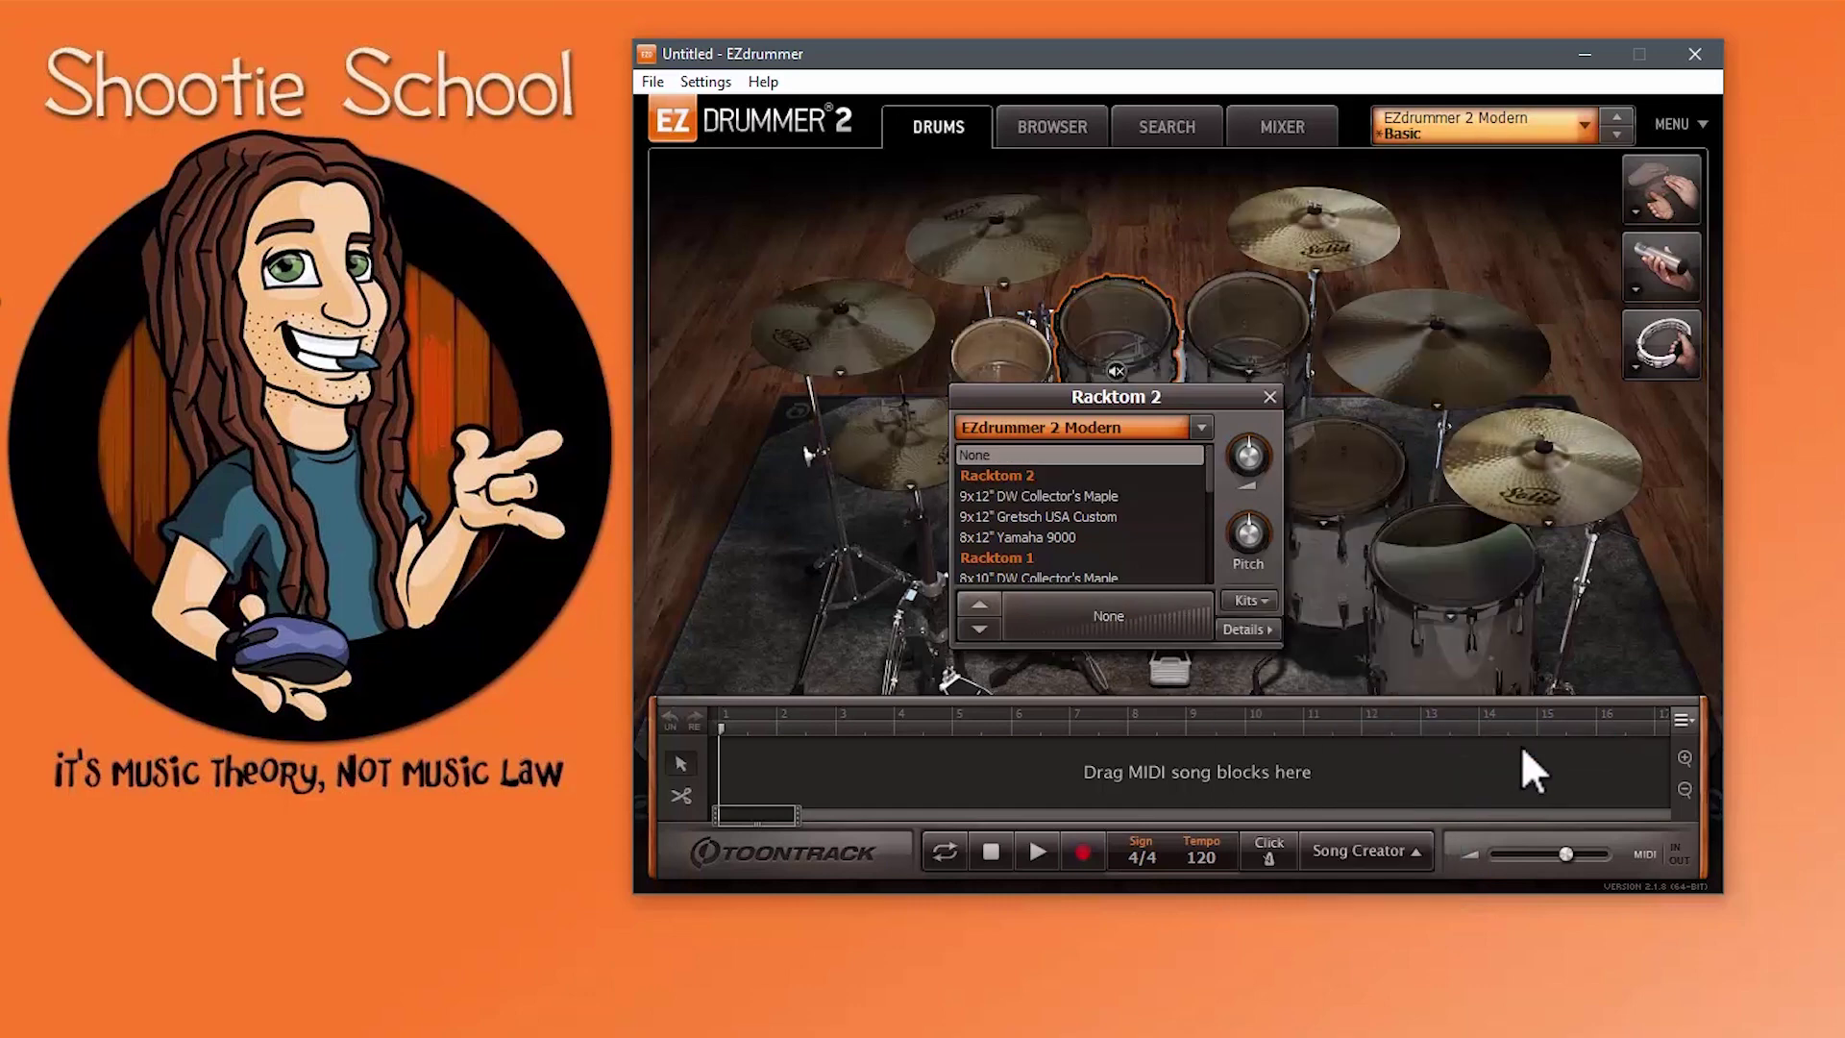
# Step: Raise Racktom 2's level to 8.0 dB, check the kit saving options and close its settings
pyautogui.moveTo(1248, 447)
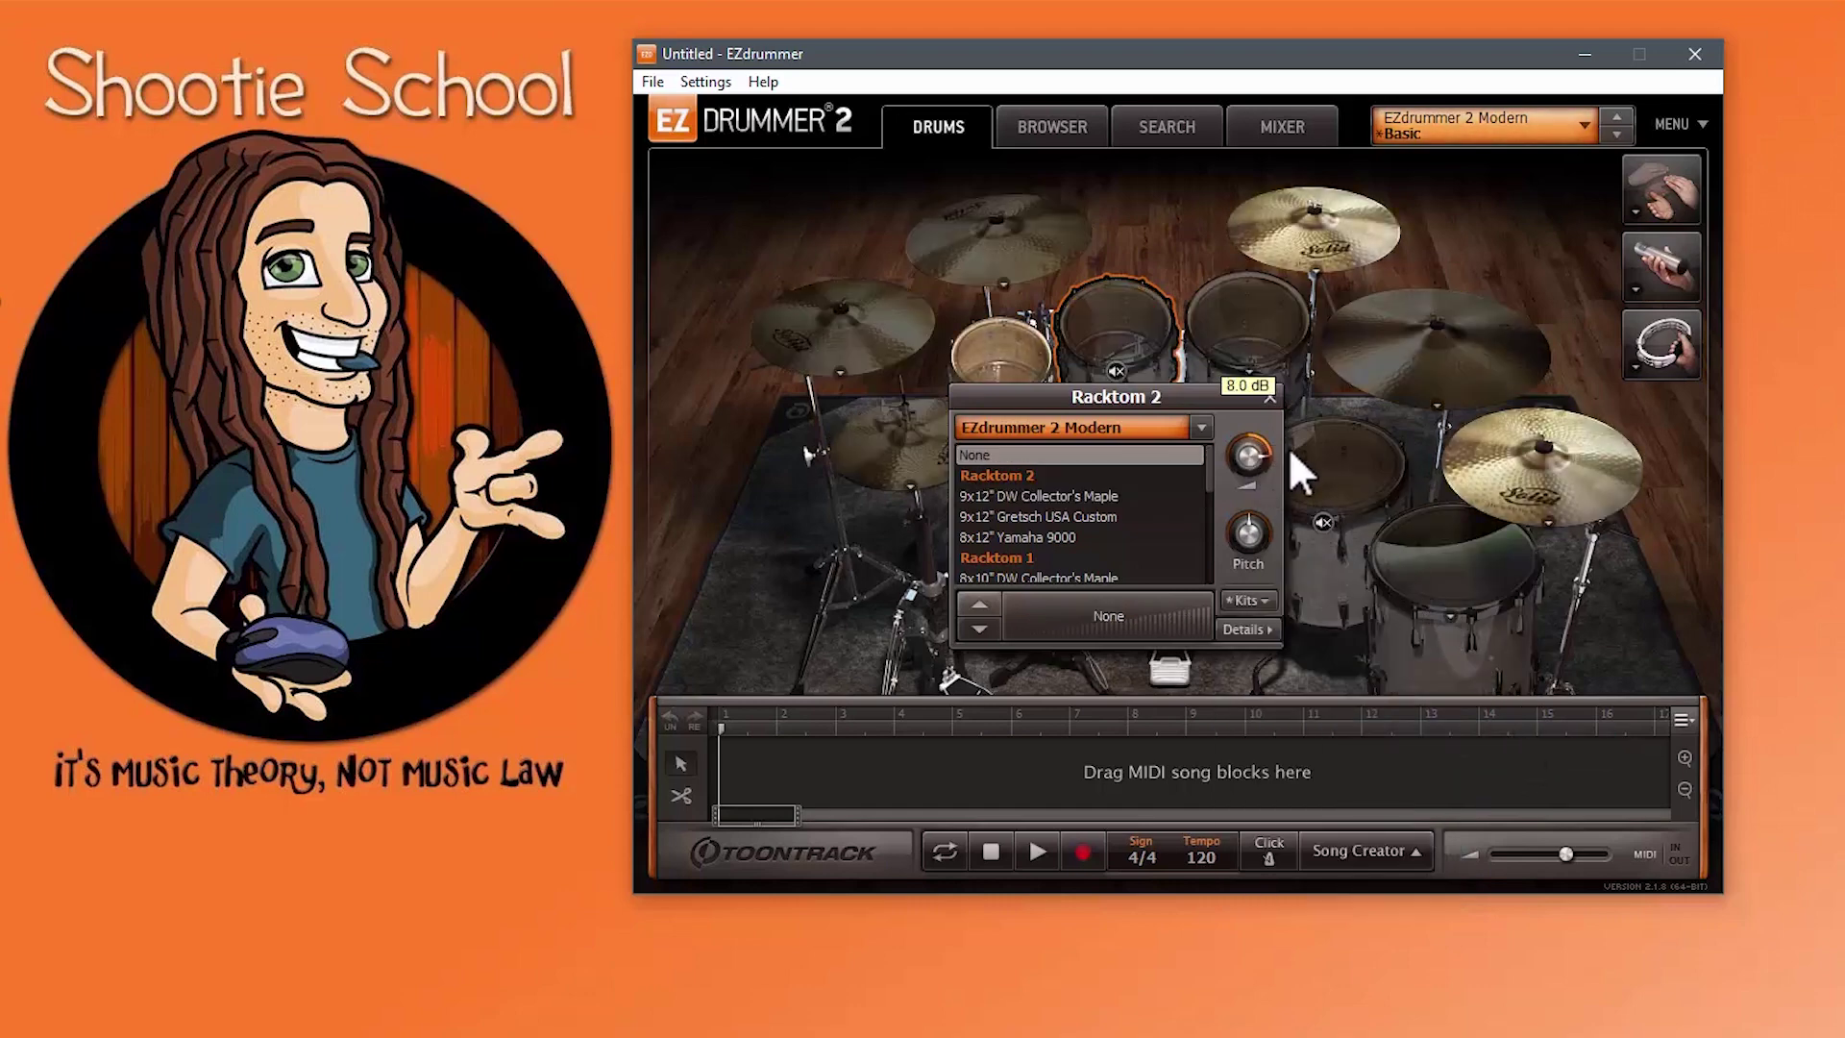
pyautogui.click(1247, 598)
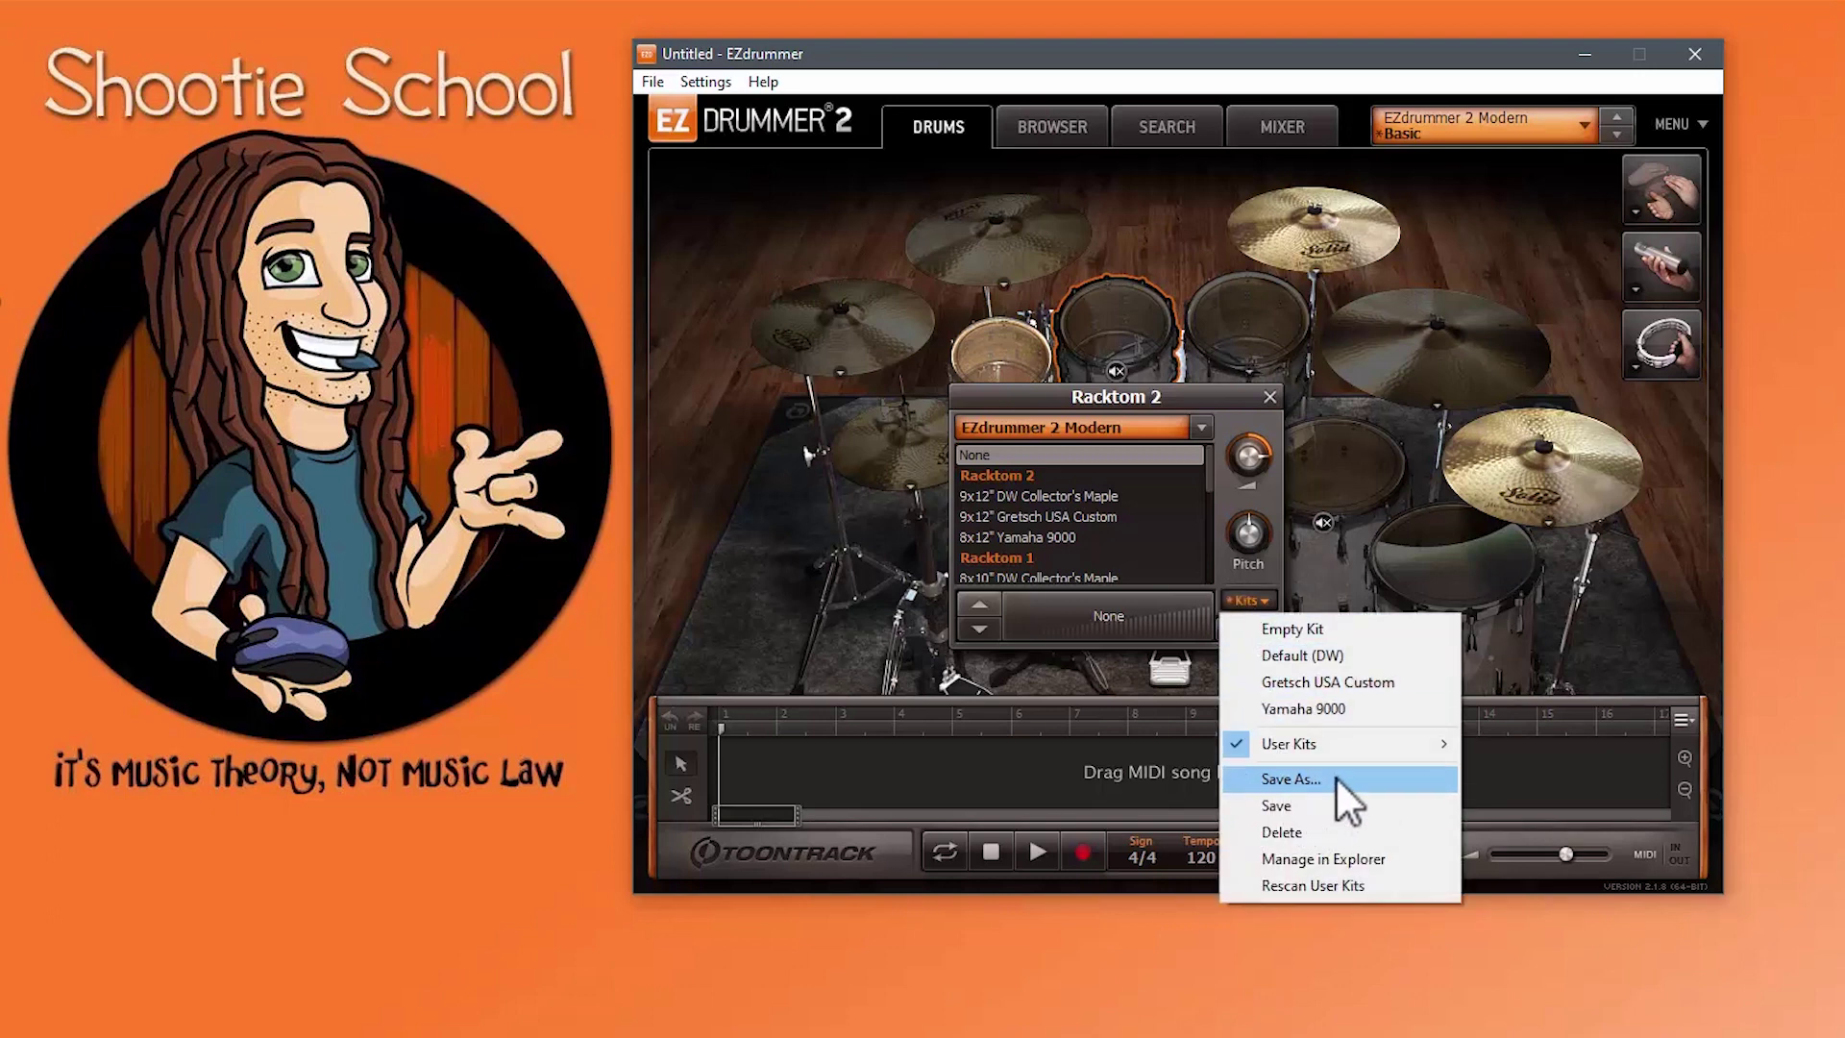
pyautogui.click(1269, 399)
# Step: Open the user kits folder in File Explorer from Racktom 1's settings and select the Killer Kit file
pyautogui.click(1020, 363)
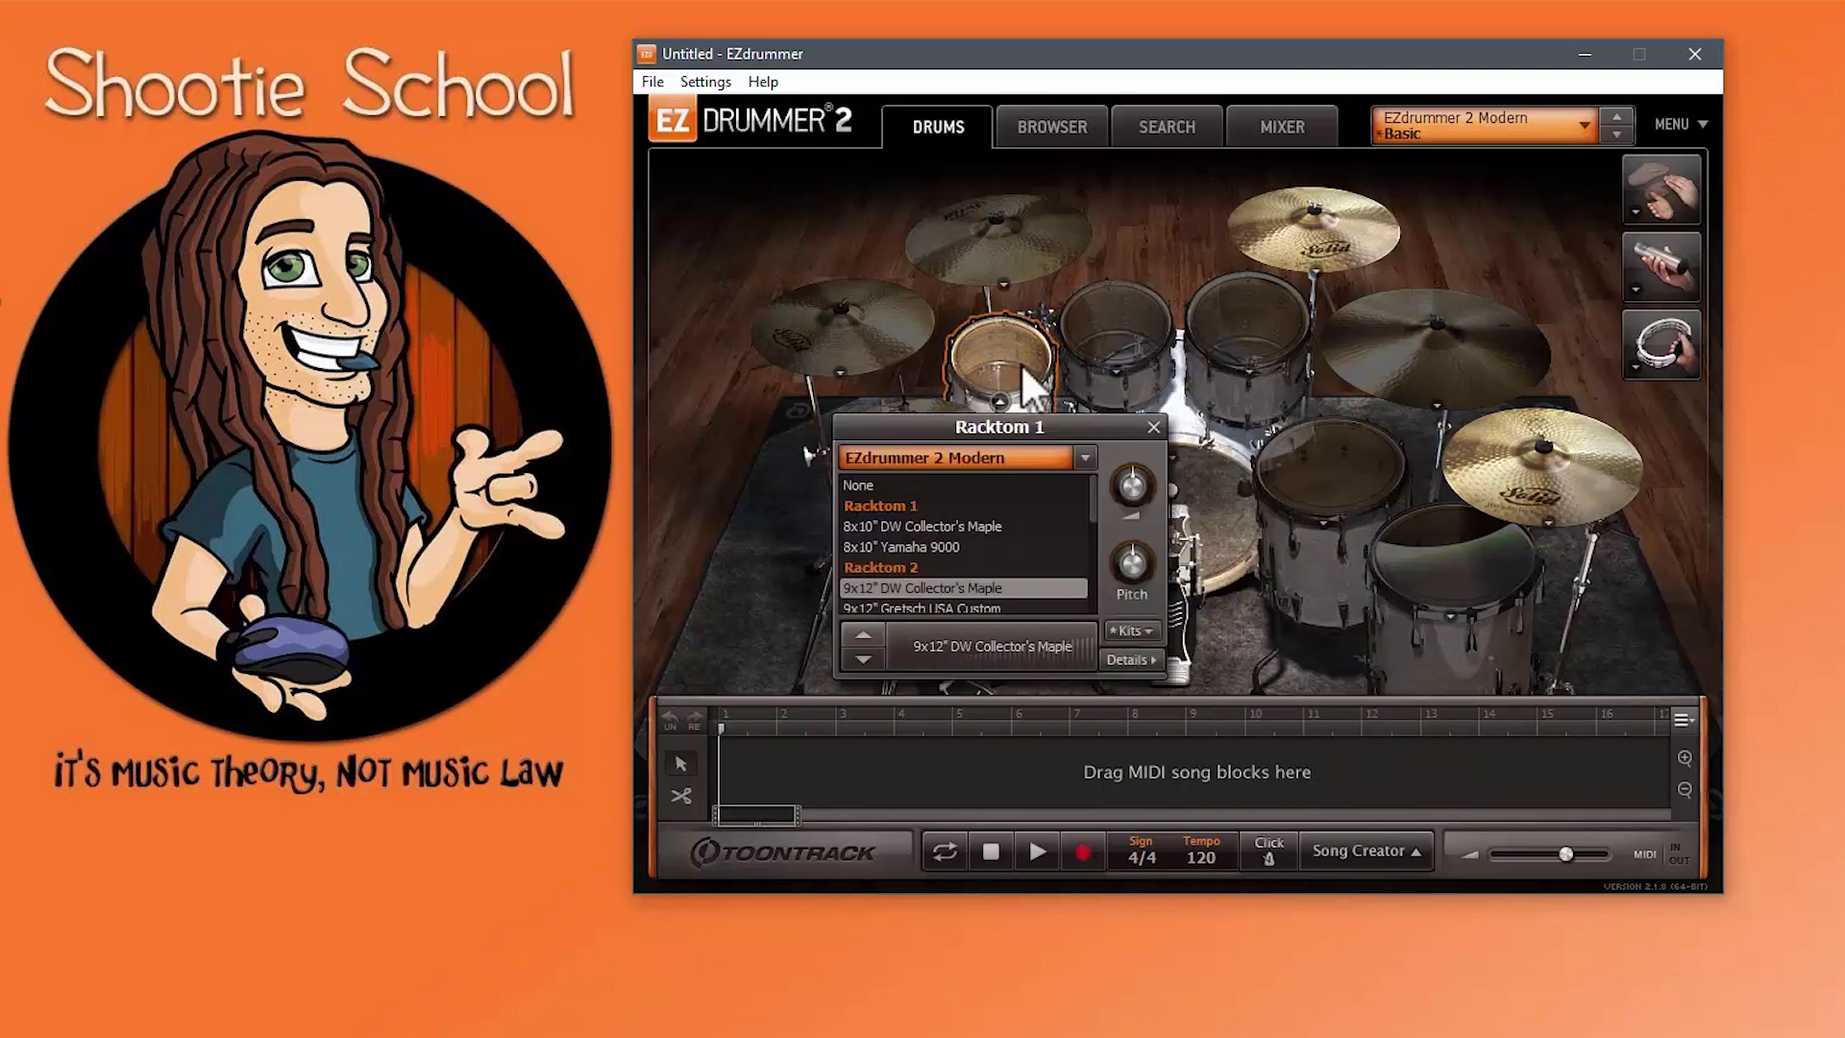
pyautogui.click(1128, 629)
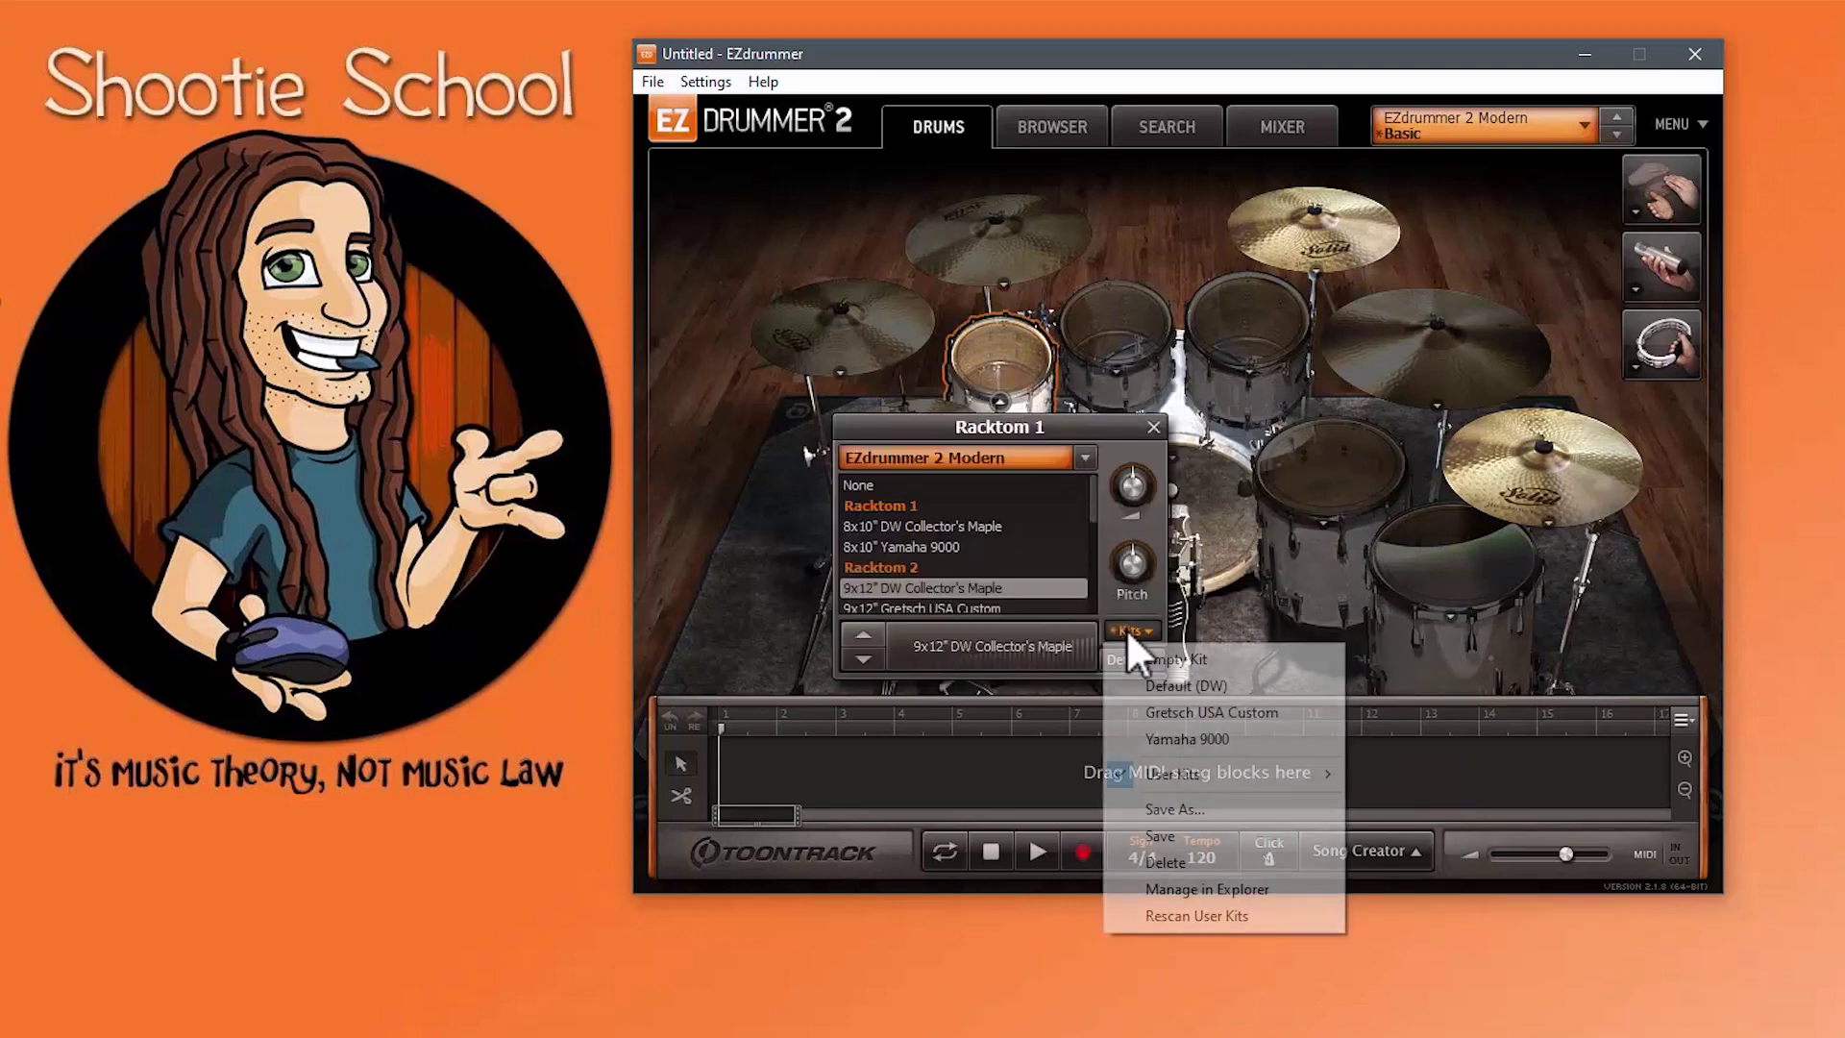
pyautogui.click(1239, 888)
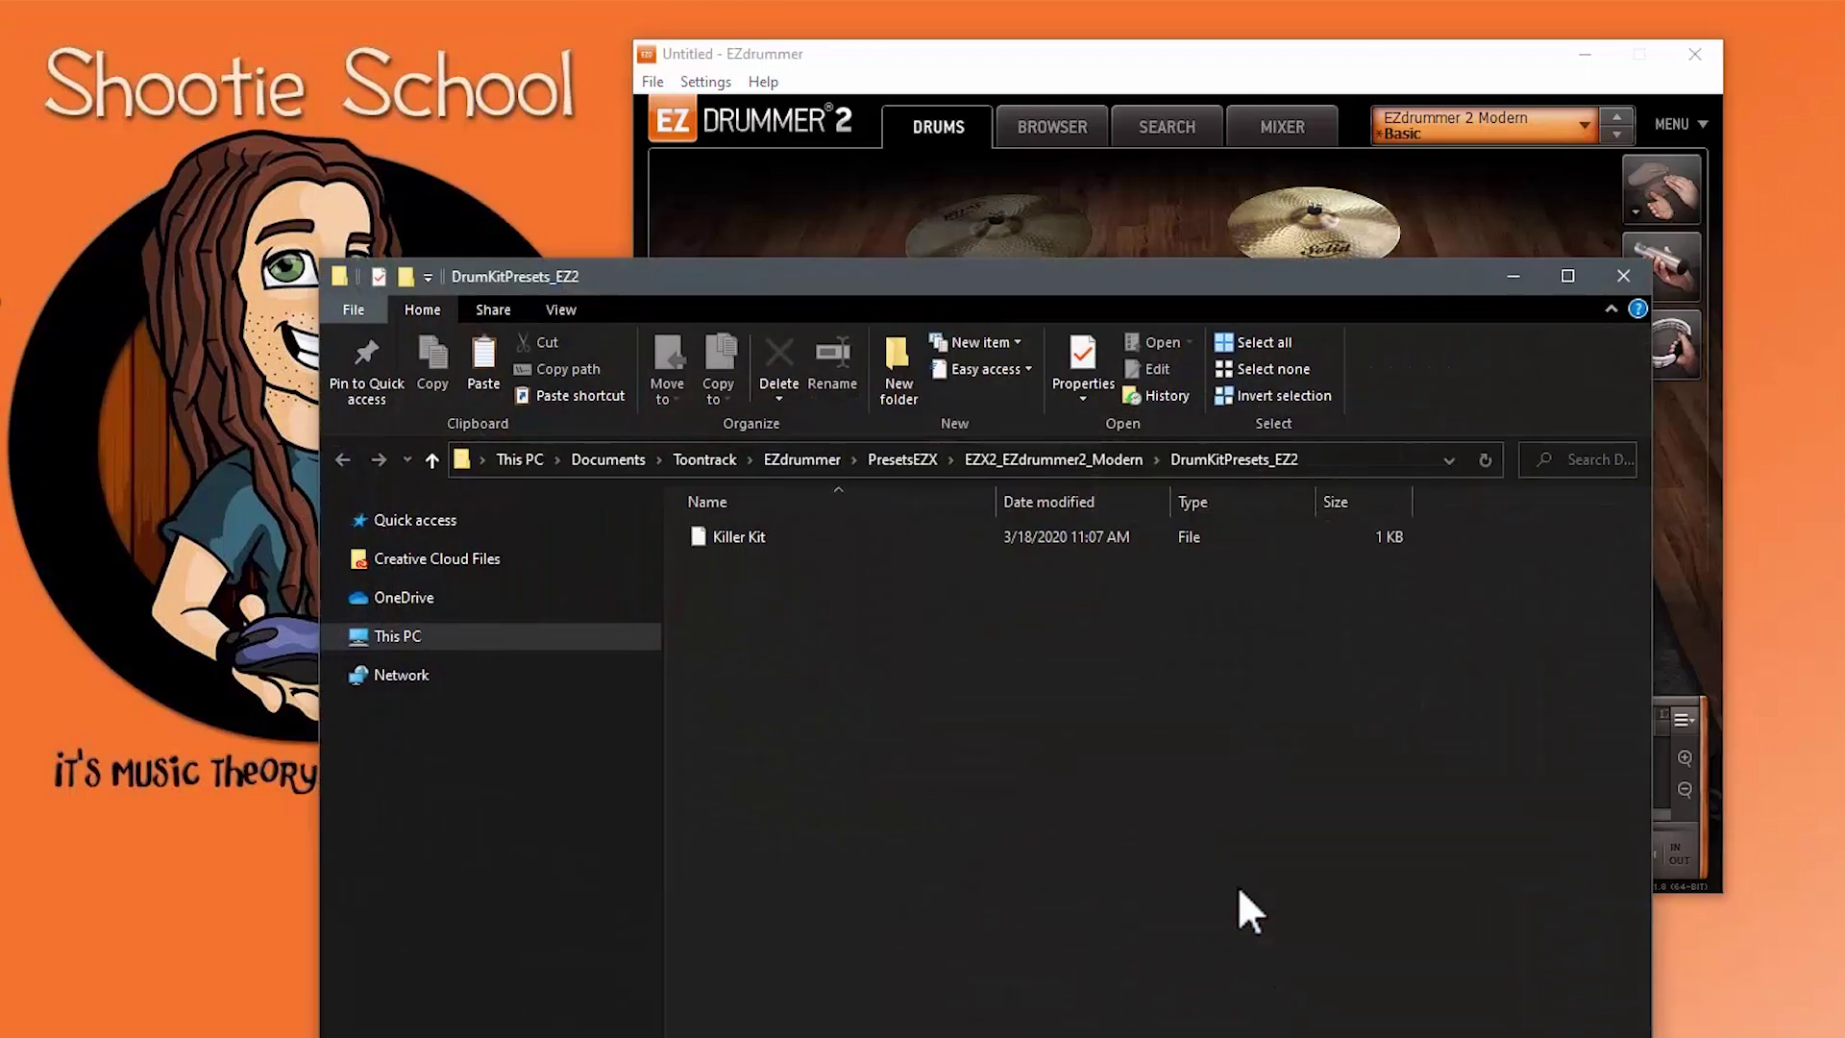
pyautogui.click(713, 531)
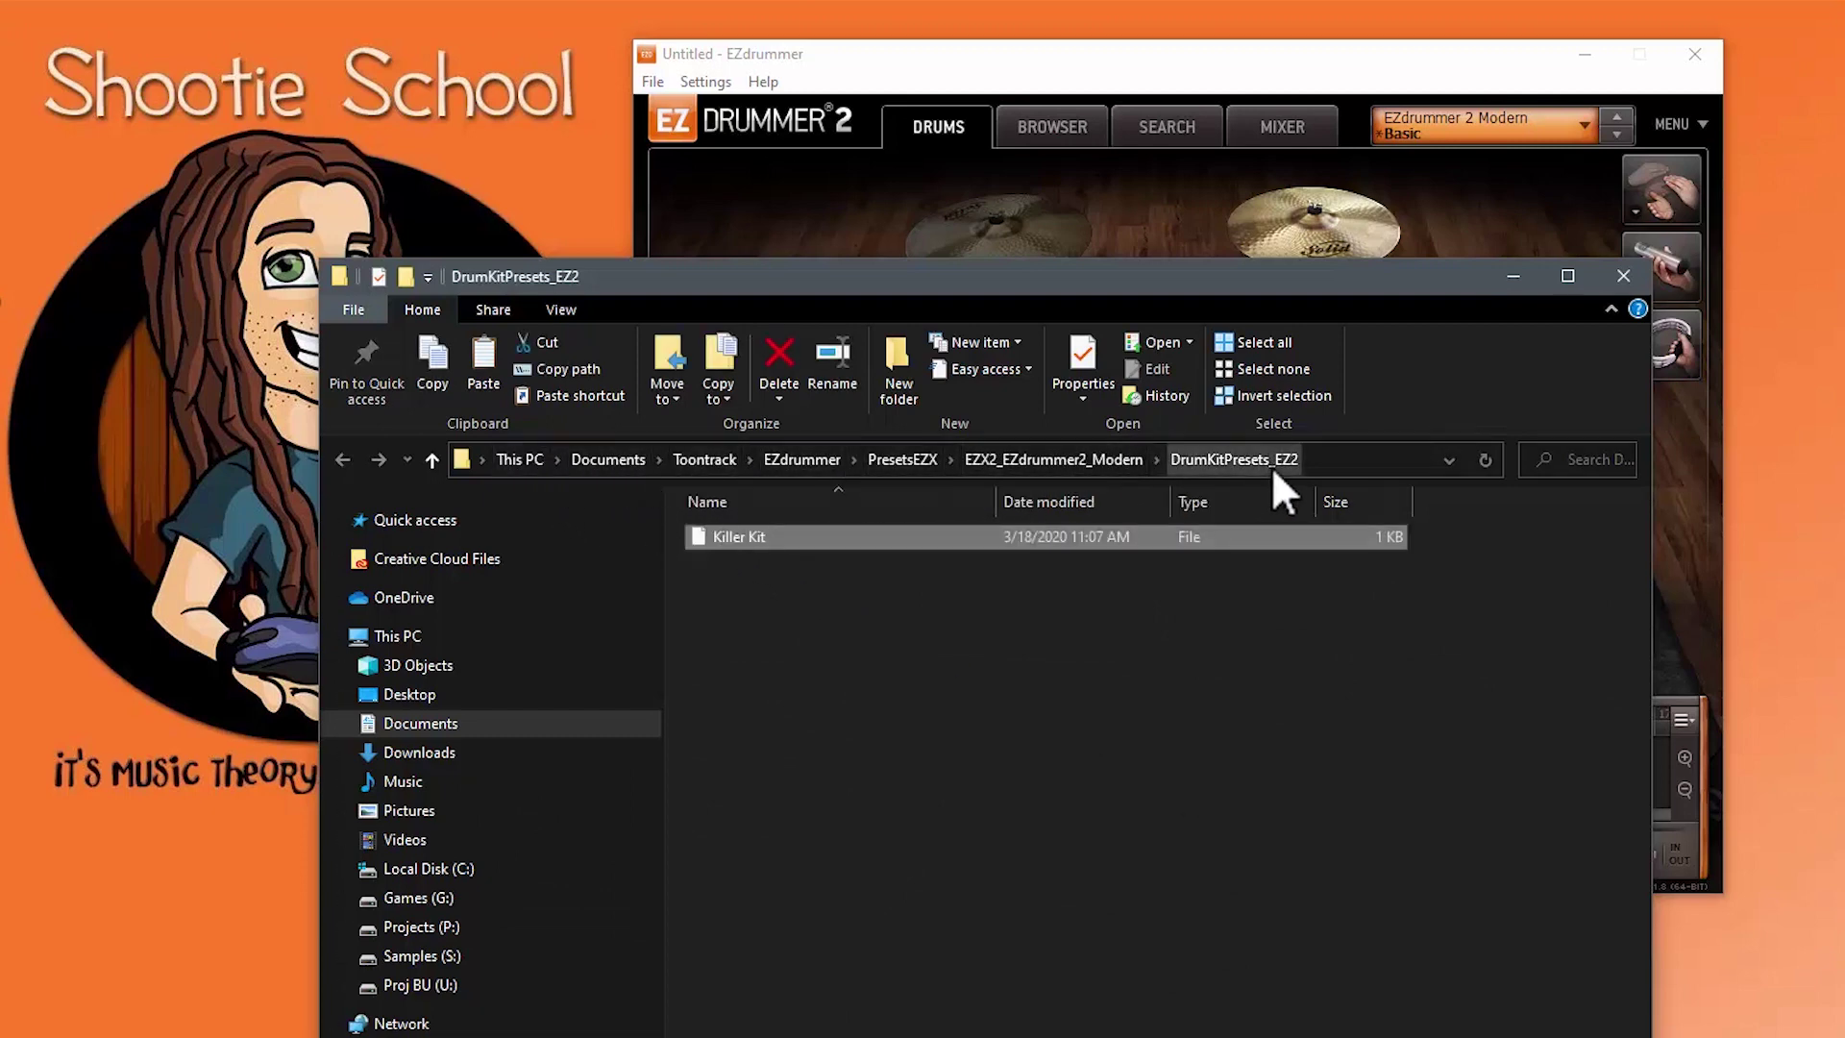
# Step: Copy the Killer Kit file from the DrumKitPresets_EZ2 folder to the desktop
pyautogui.rightClick(834, 533)
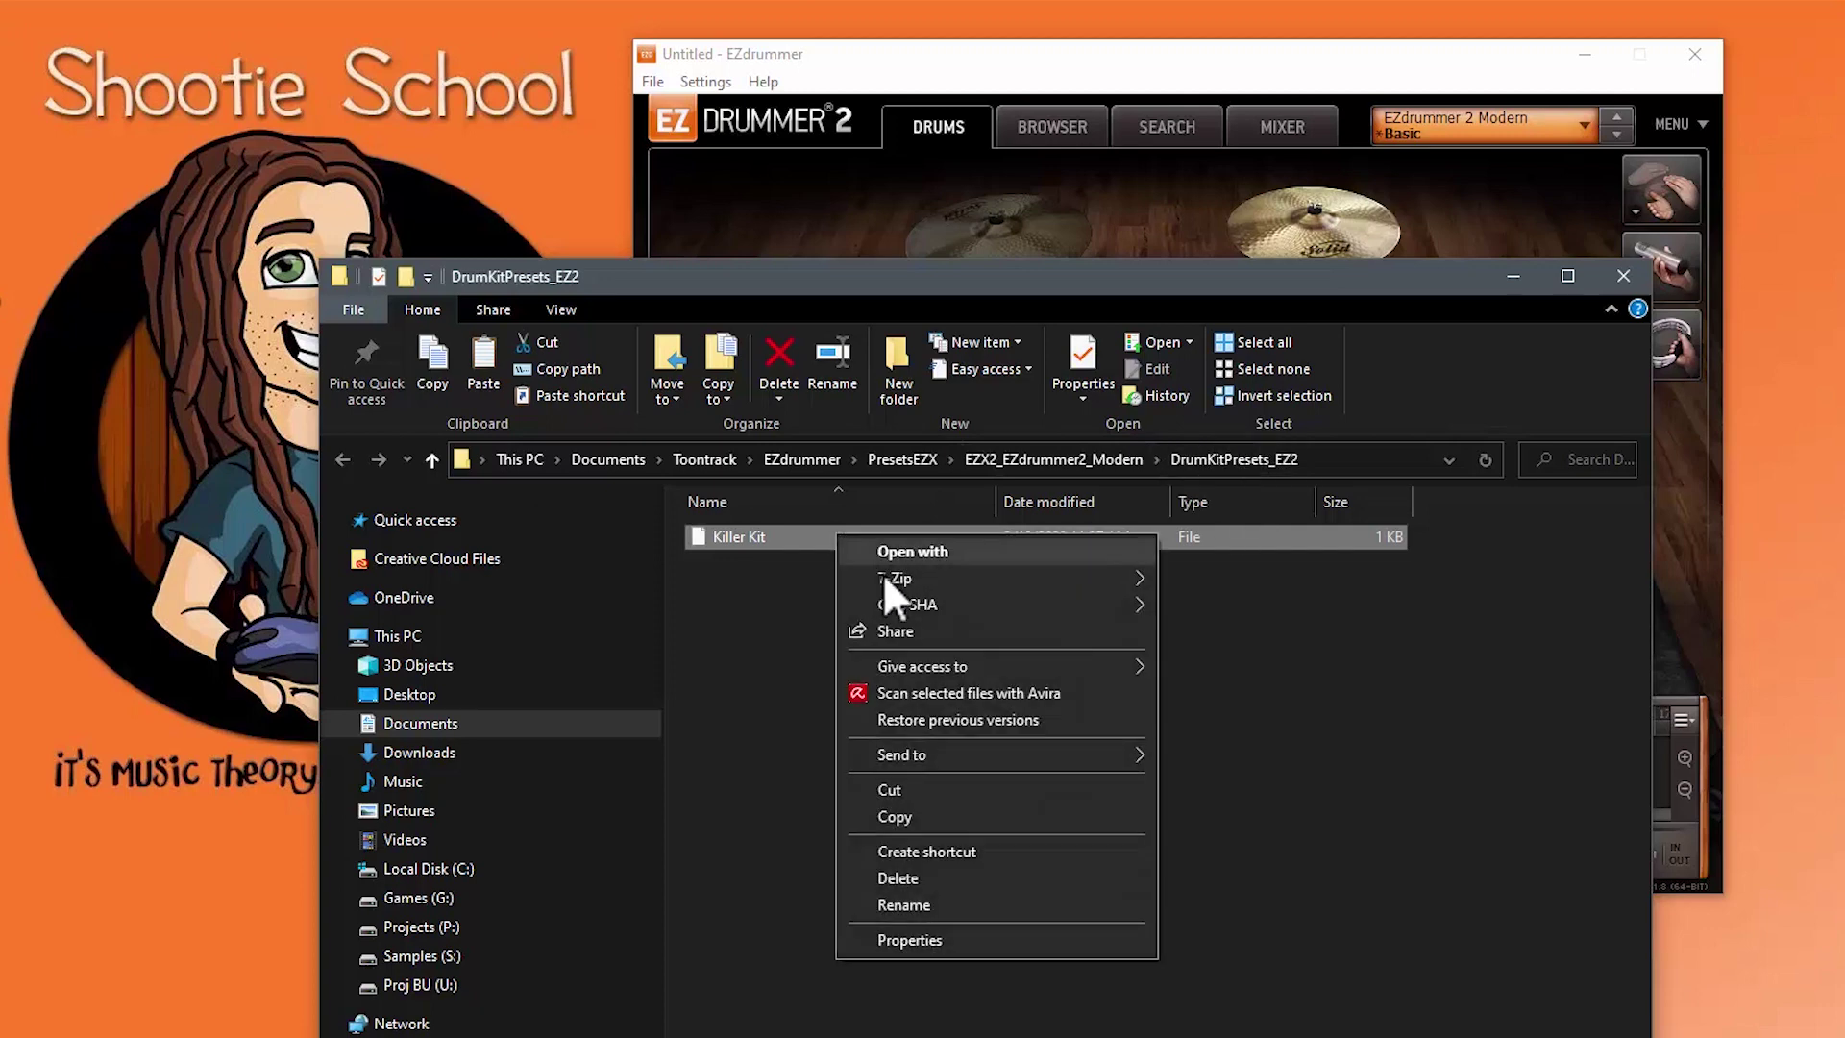
pyautogui.click(920, 813)
pyautogui.click(75, 735)
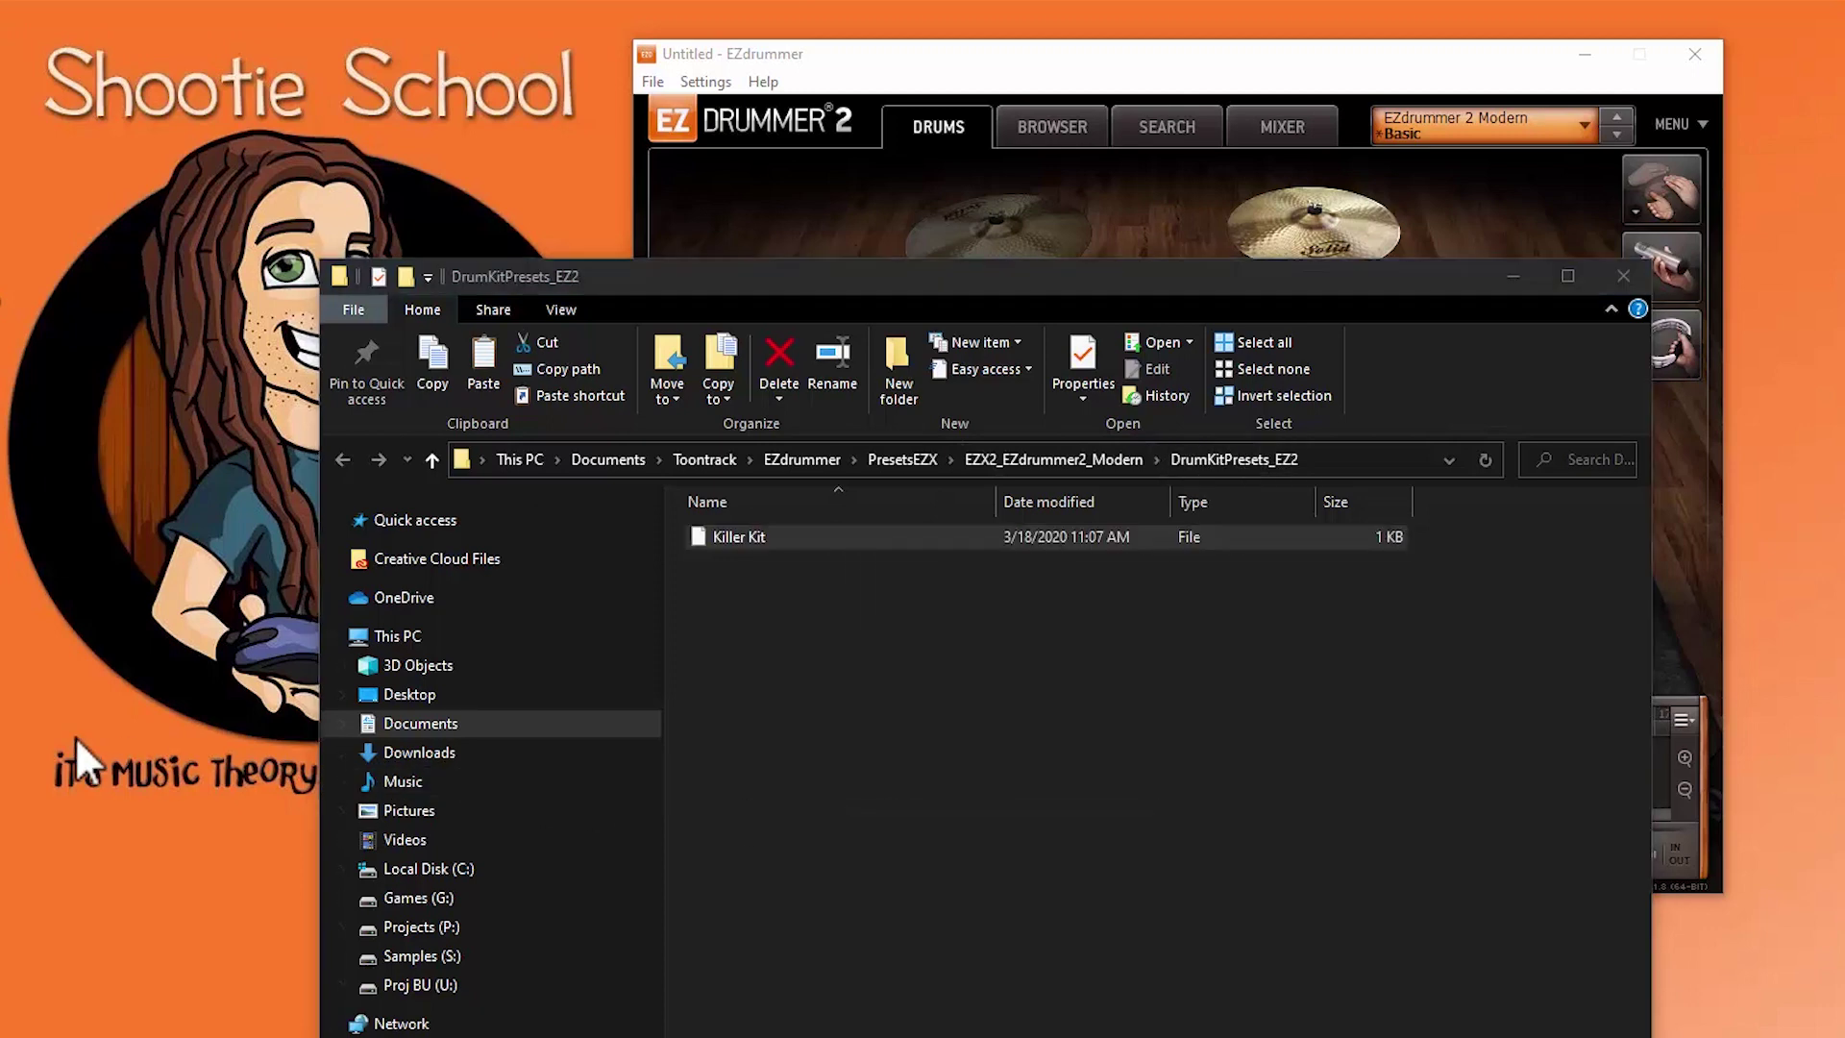
pyautogui.rightClick(75, 736)
pyautogui.click(129, 843)
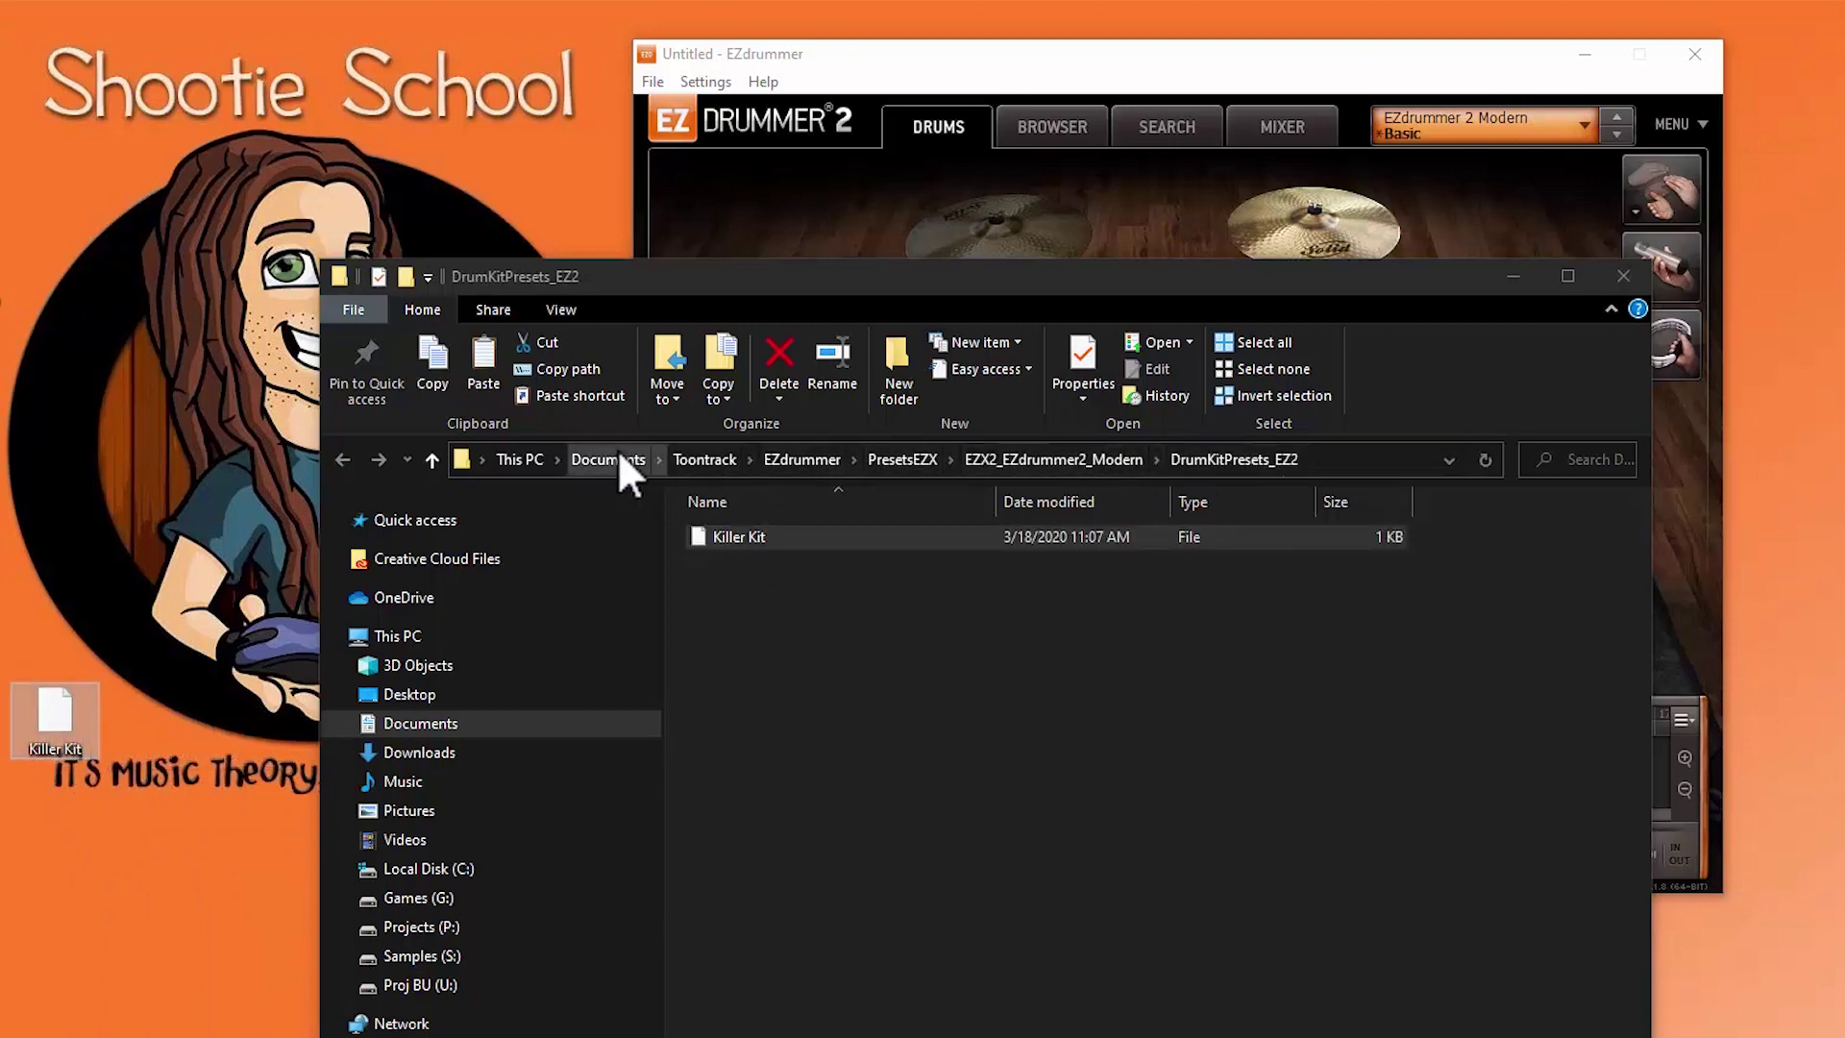
# Step: Delete the Killer Kit file from the DrumKitPresets_EZ2 folder and rescan the user kits in EZdrummer
pyautogui.rightClick(736, 534)
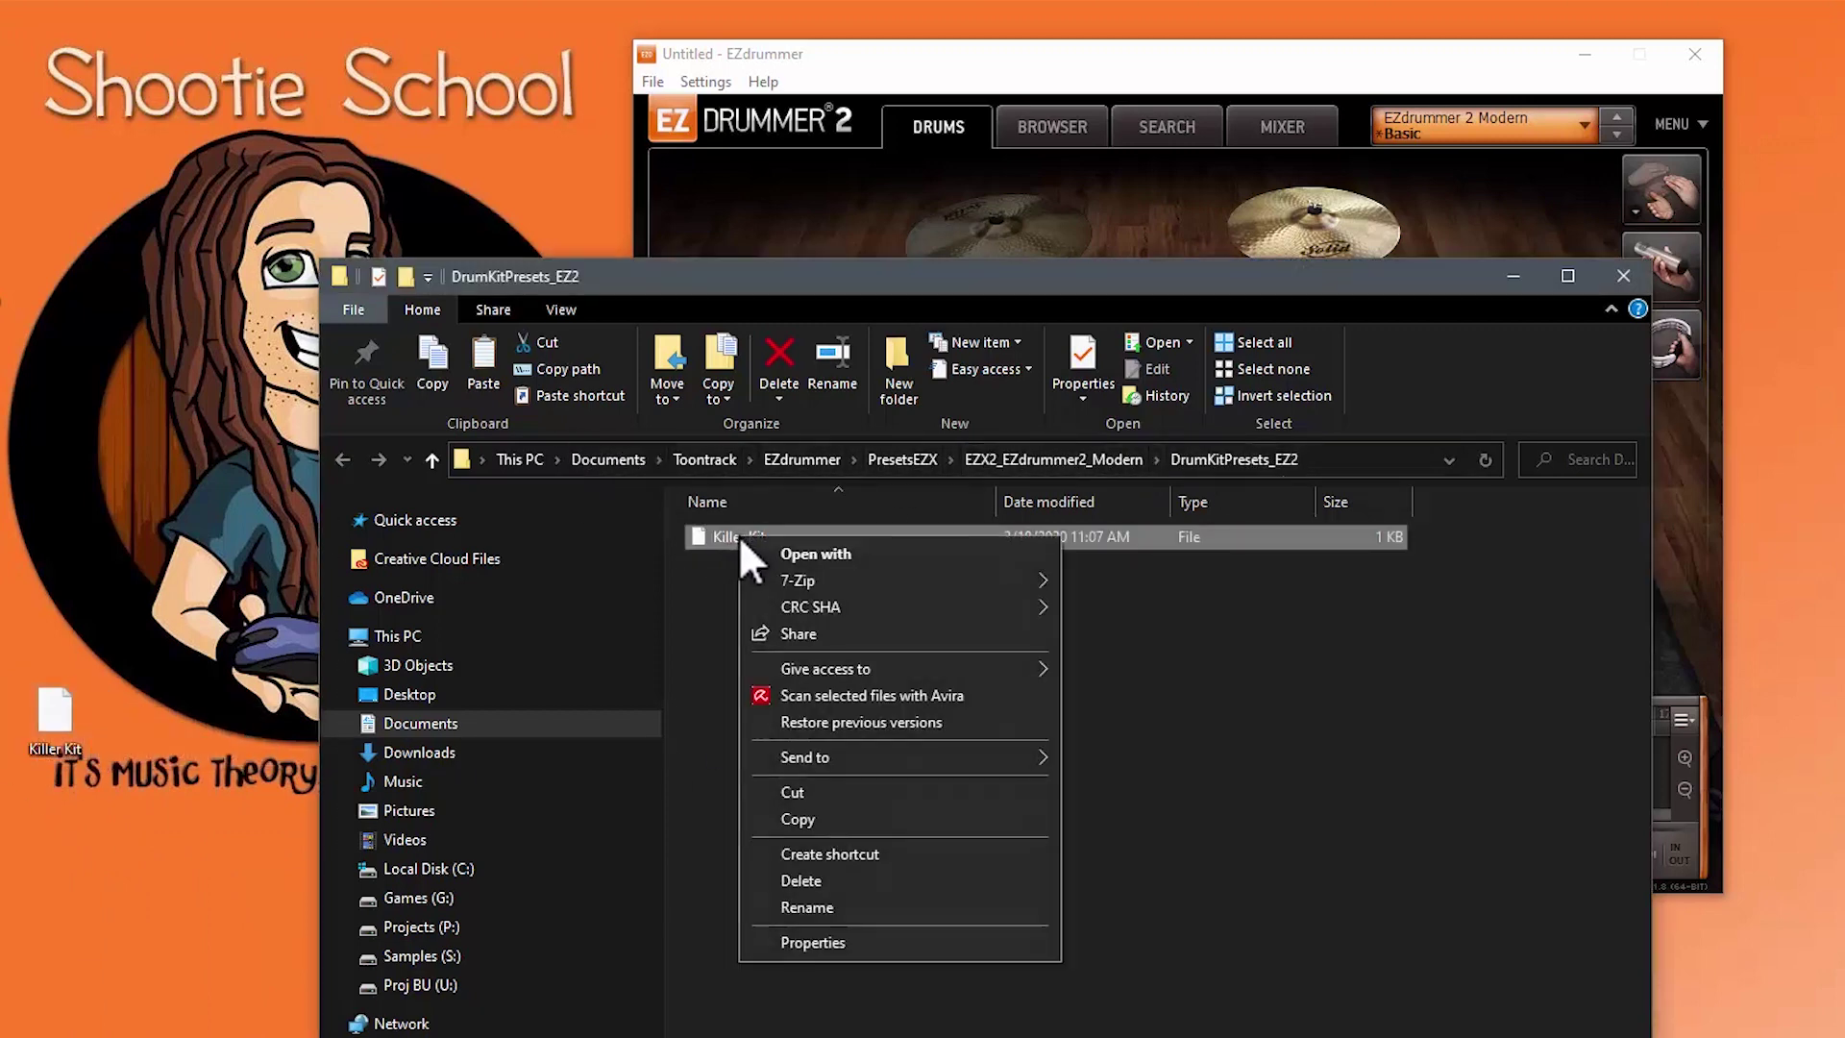
pyautogui.click(825, 875)
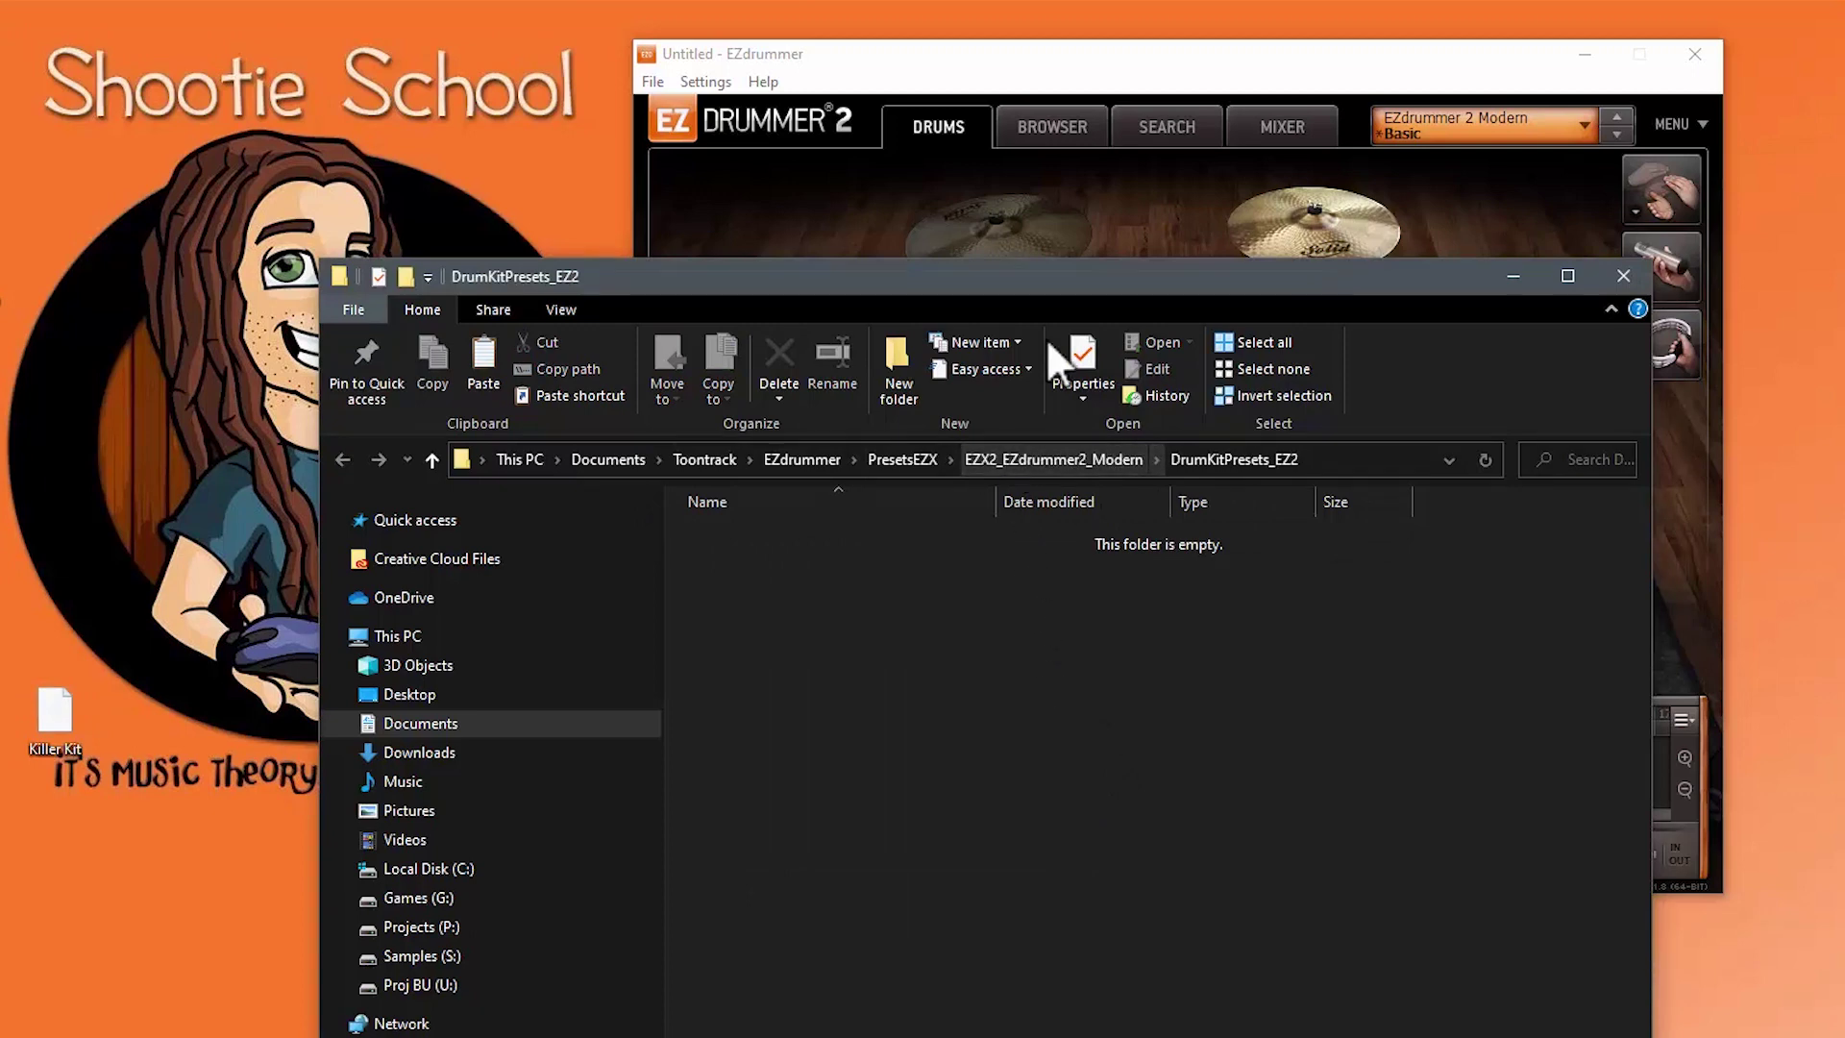
pyautogui.click(1008, 77)
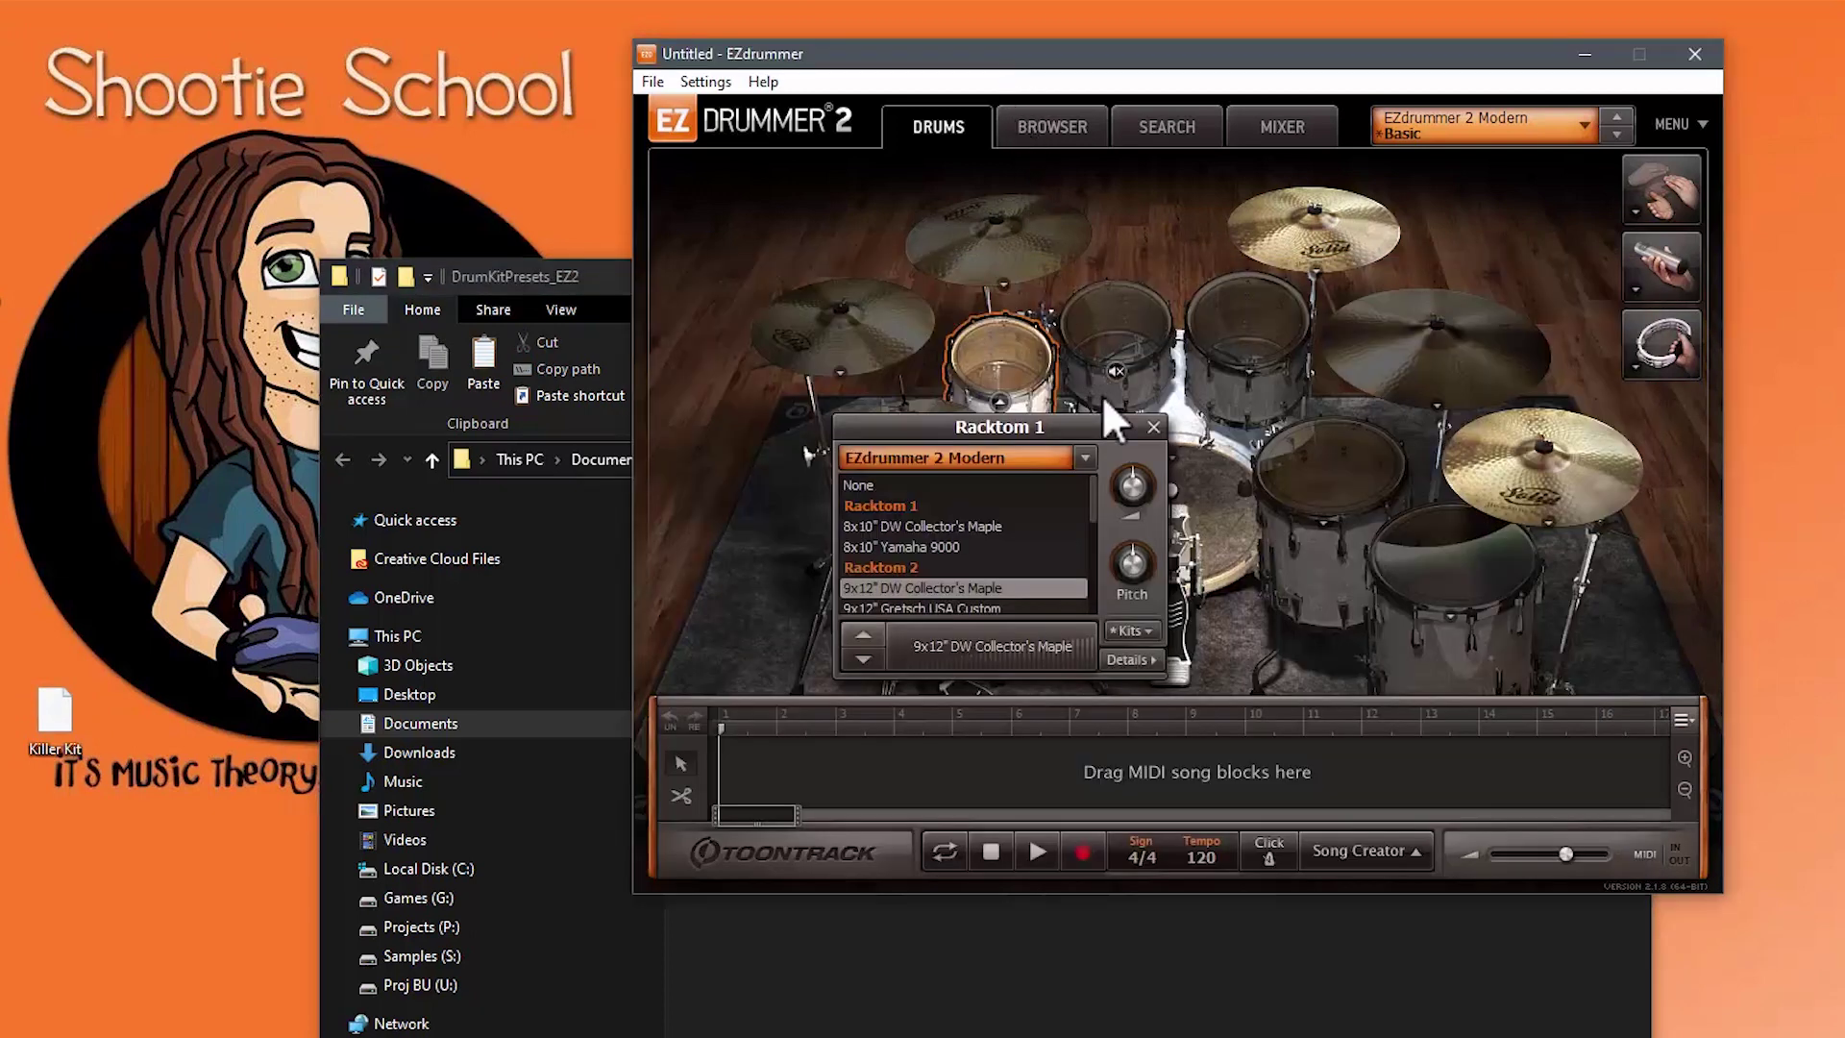
pyautogui.click(1139, 626)
pyautogui.moveTo(1177, 770)
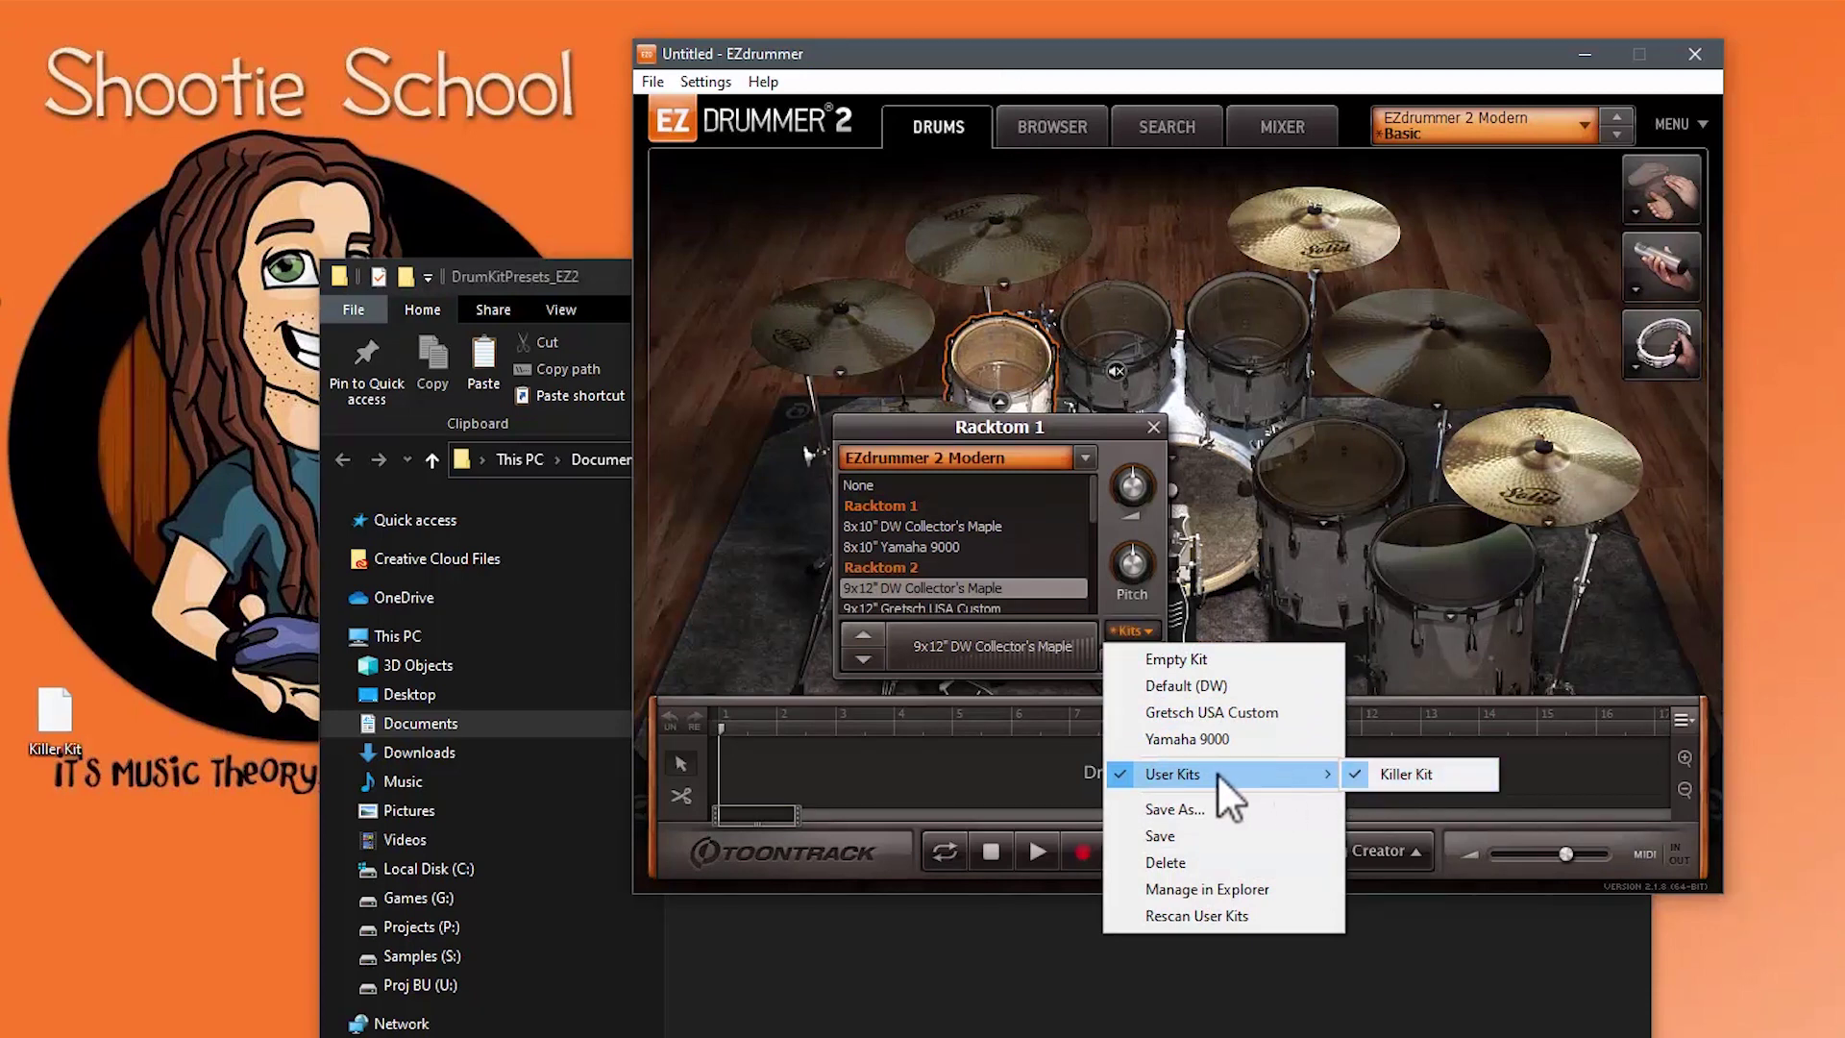
pyautogui.click(1178, 915)
pyautogui.click(1130, 631)
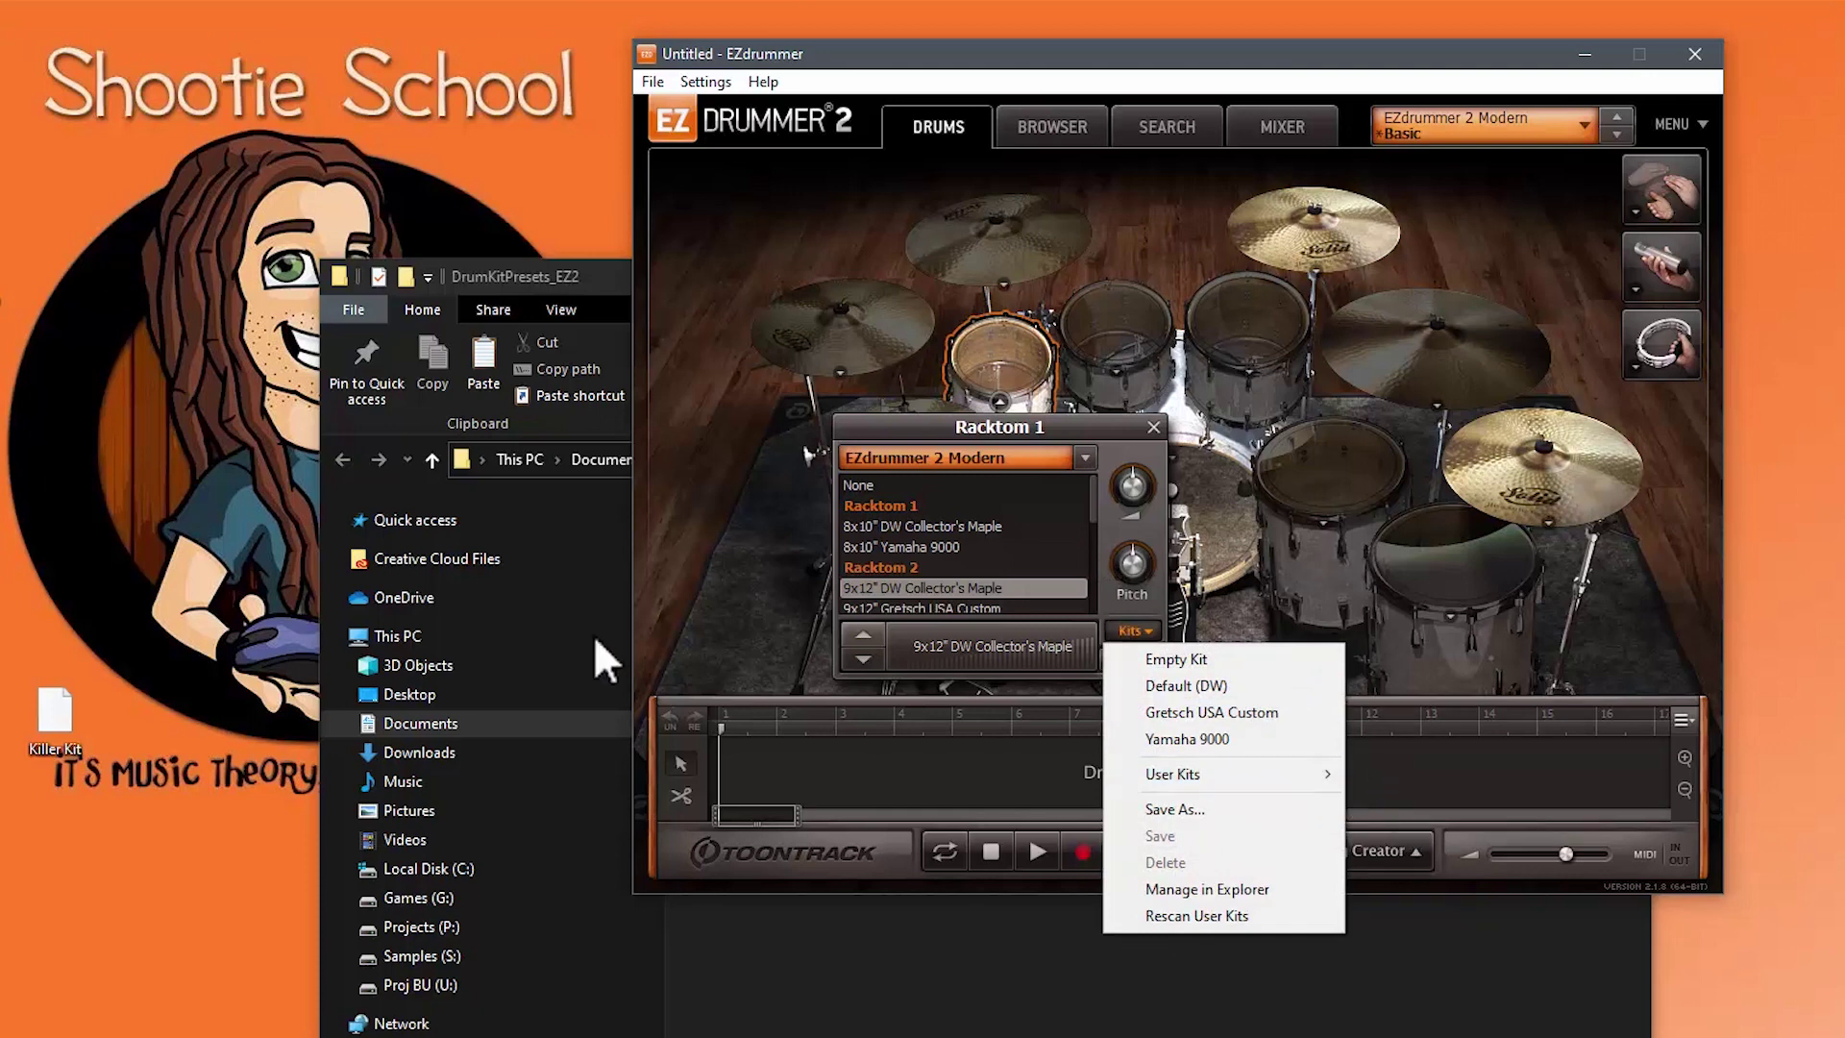
# Step: Rename the Killer Kit file on the desktop as Cant rename Killer Kit
pyautogui.click(198, 637)
pyautogui.click(75, 722)
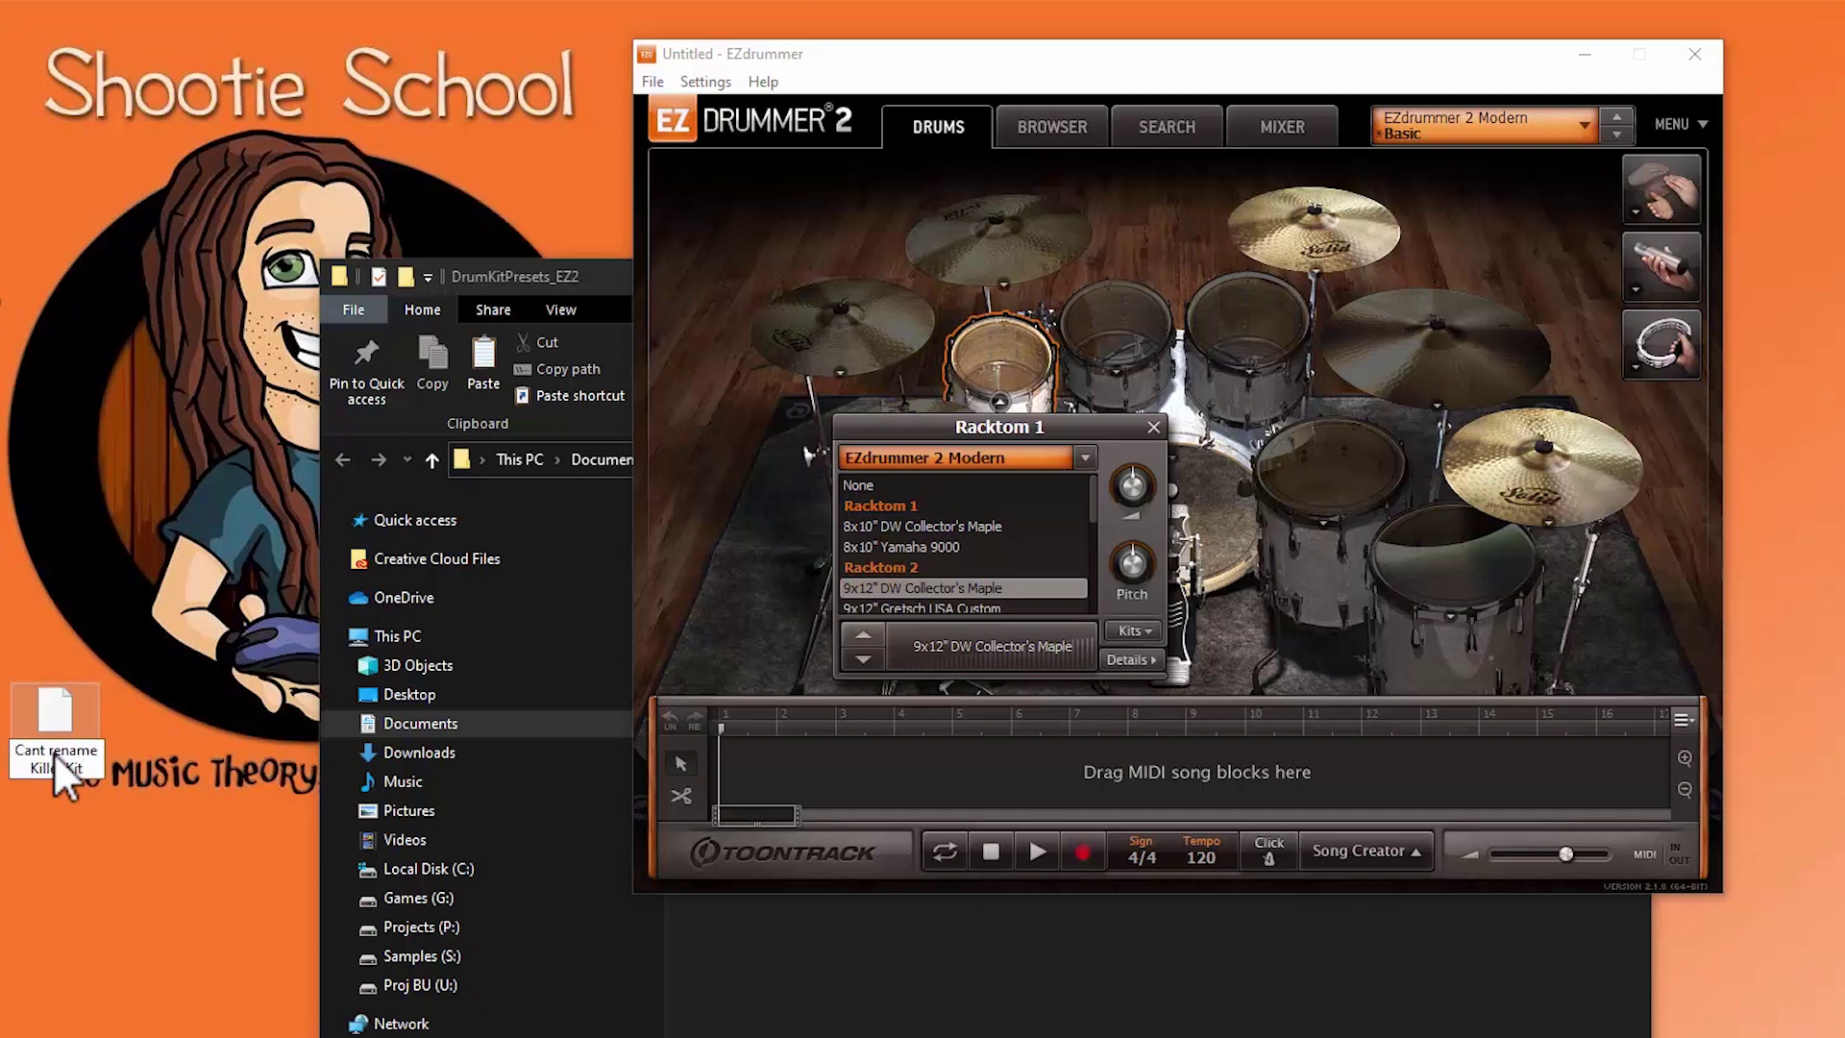
pyautogui.press('Return')
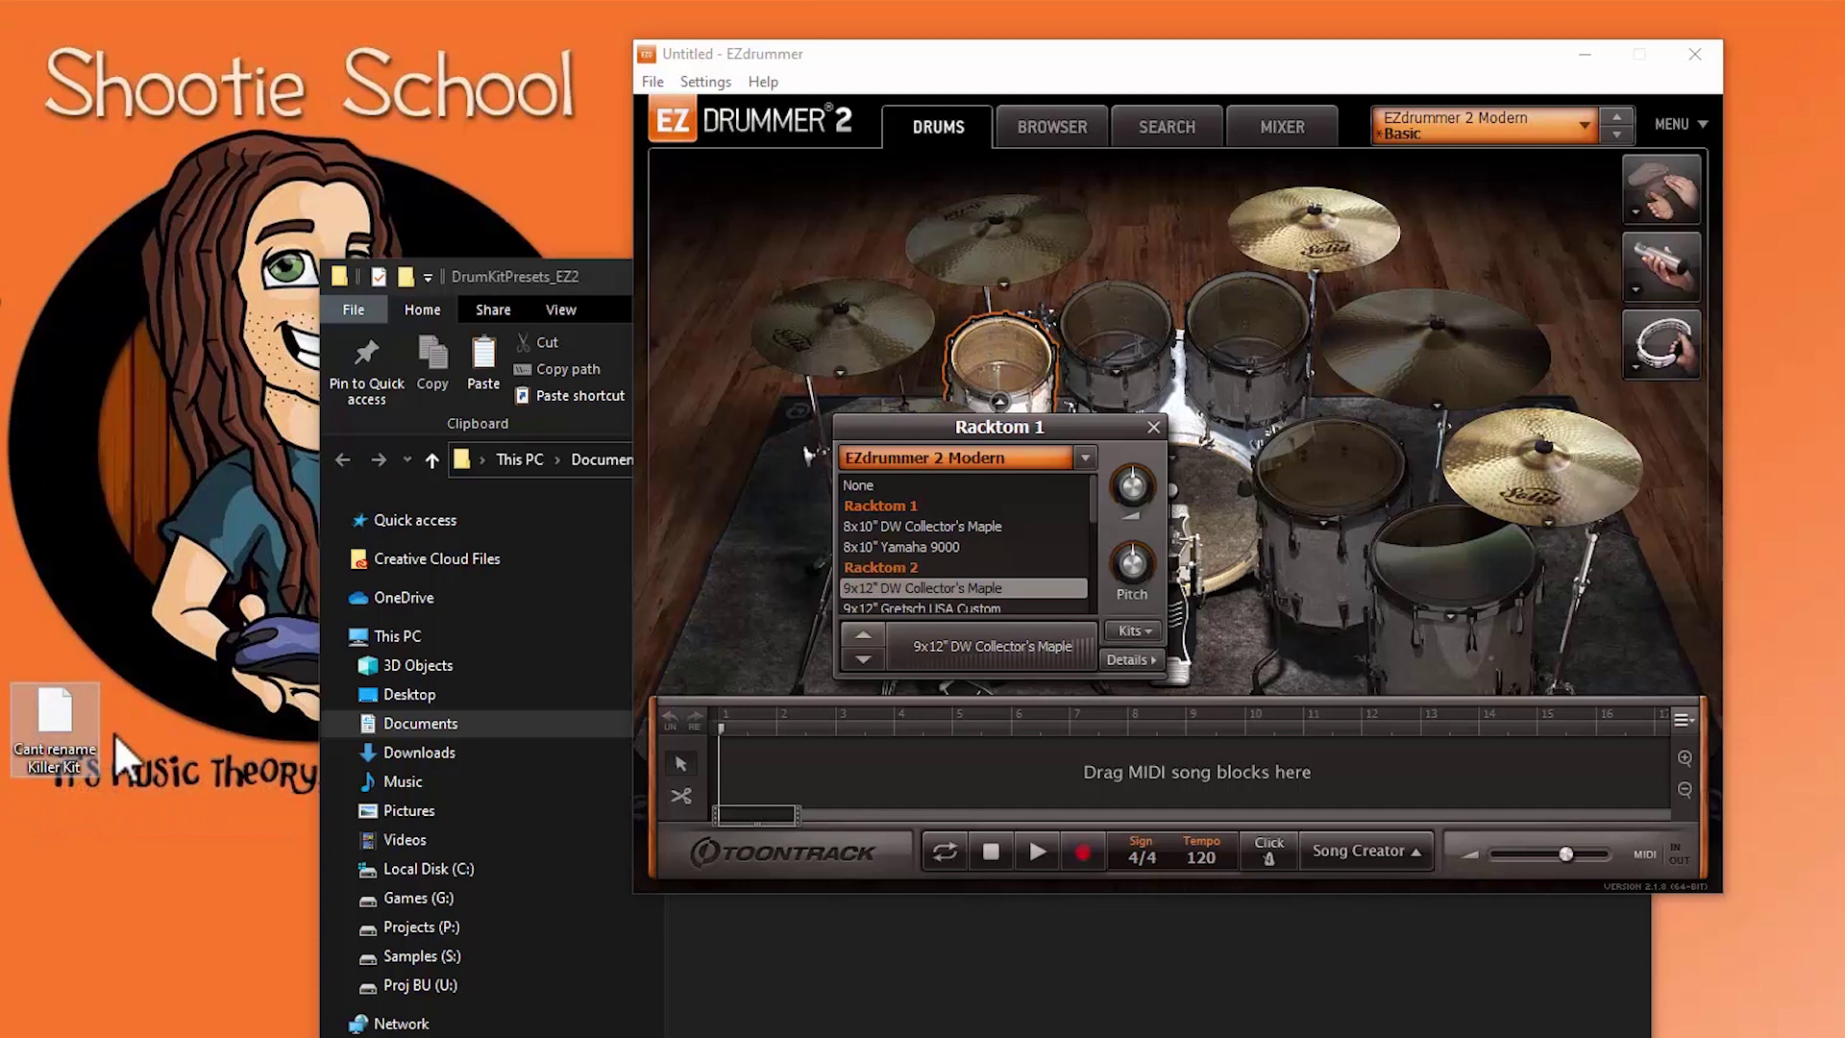
pyautogui.click(1132, 632)
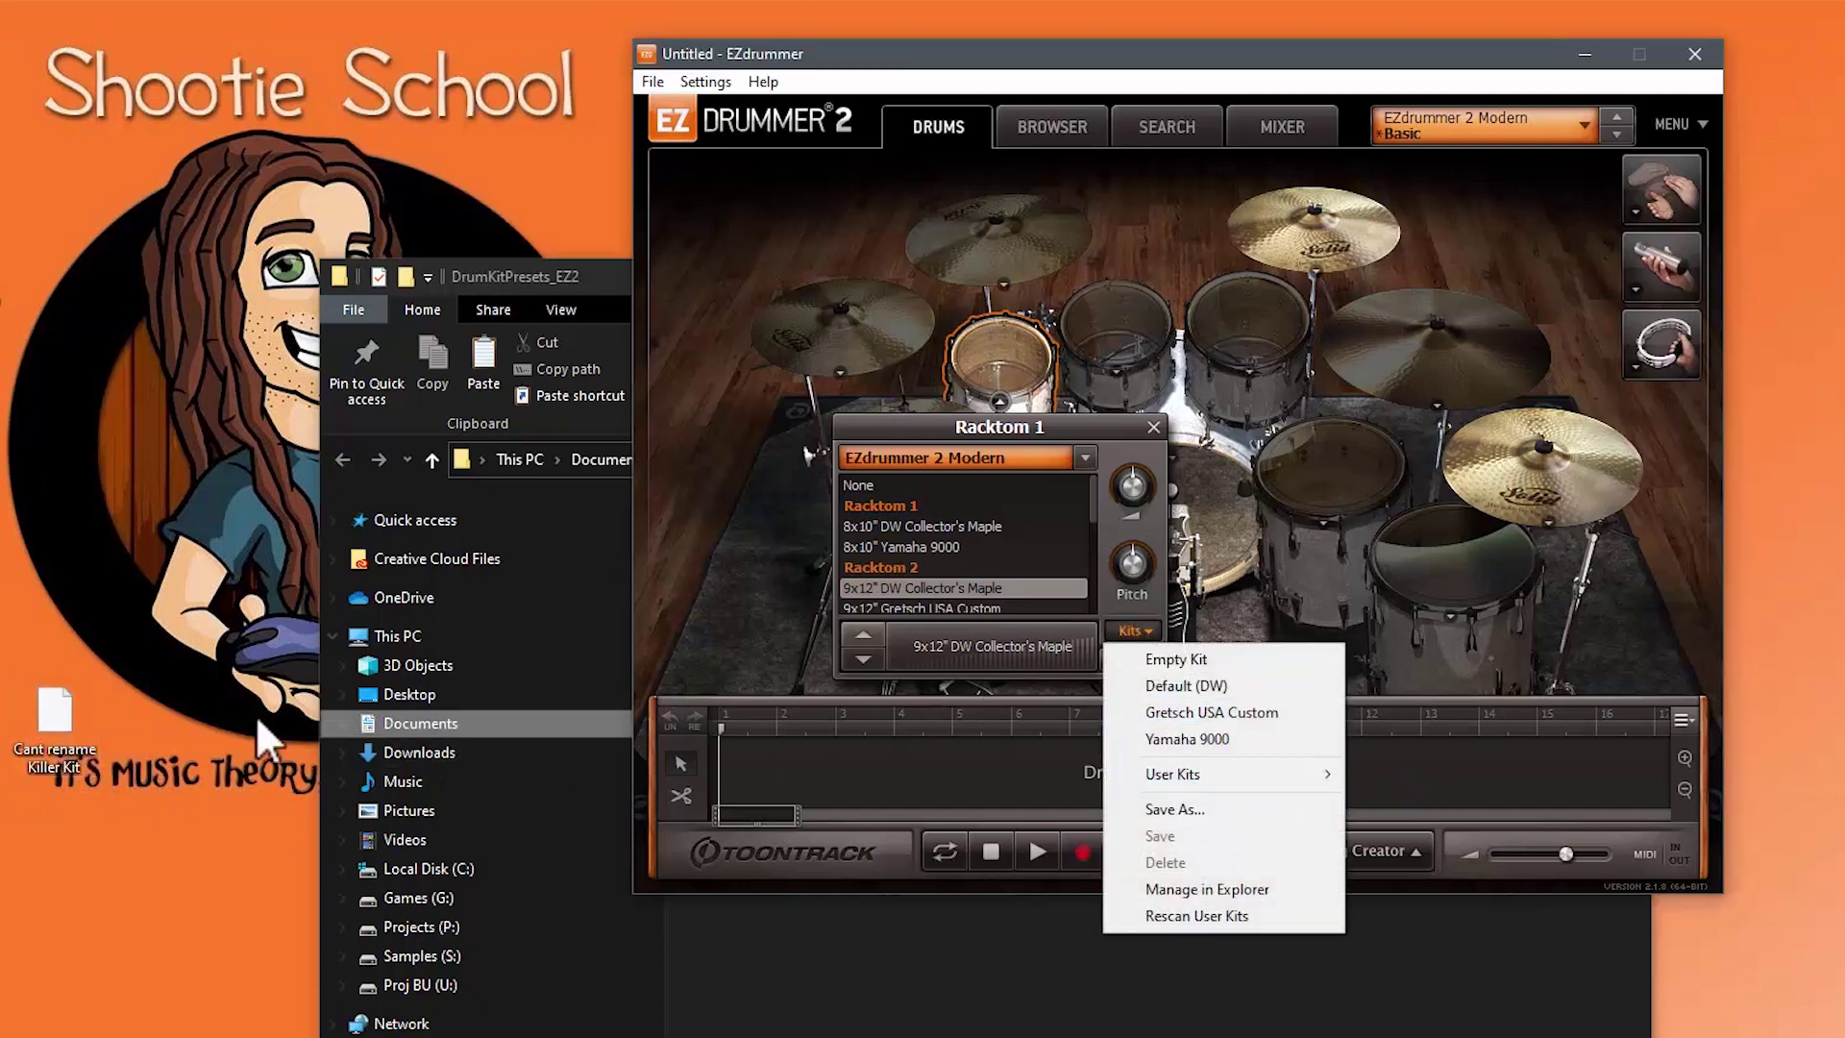
pyautogui.click(86, 757)
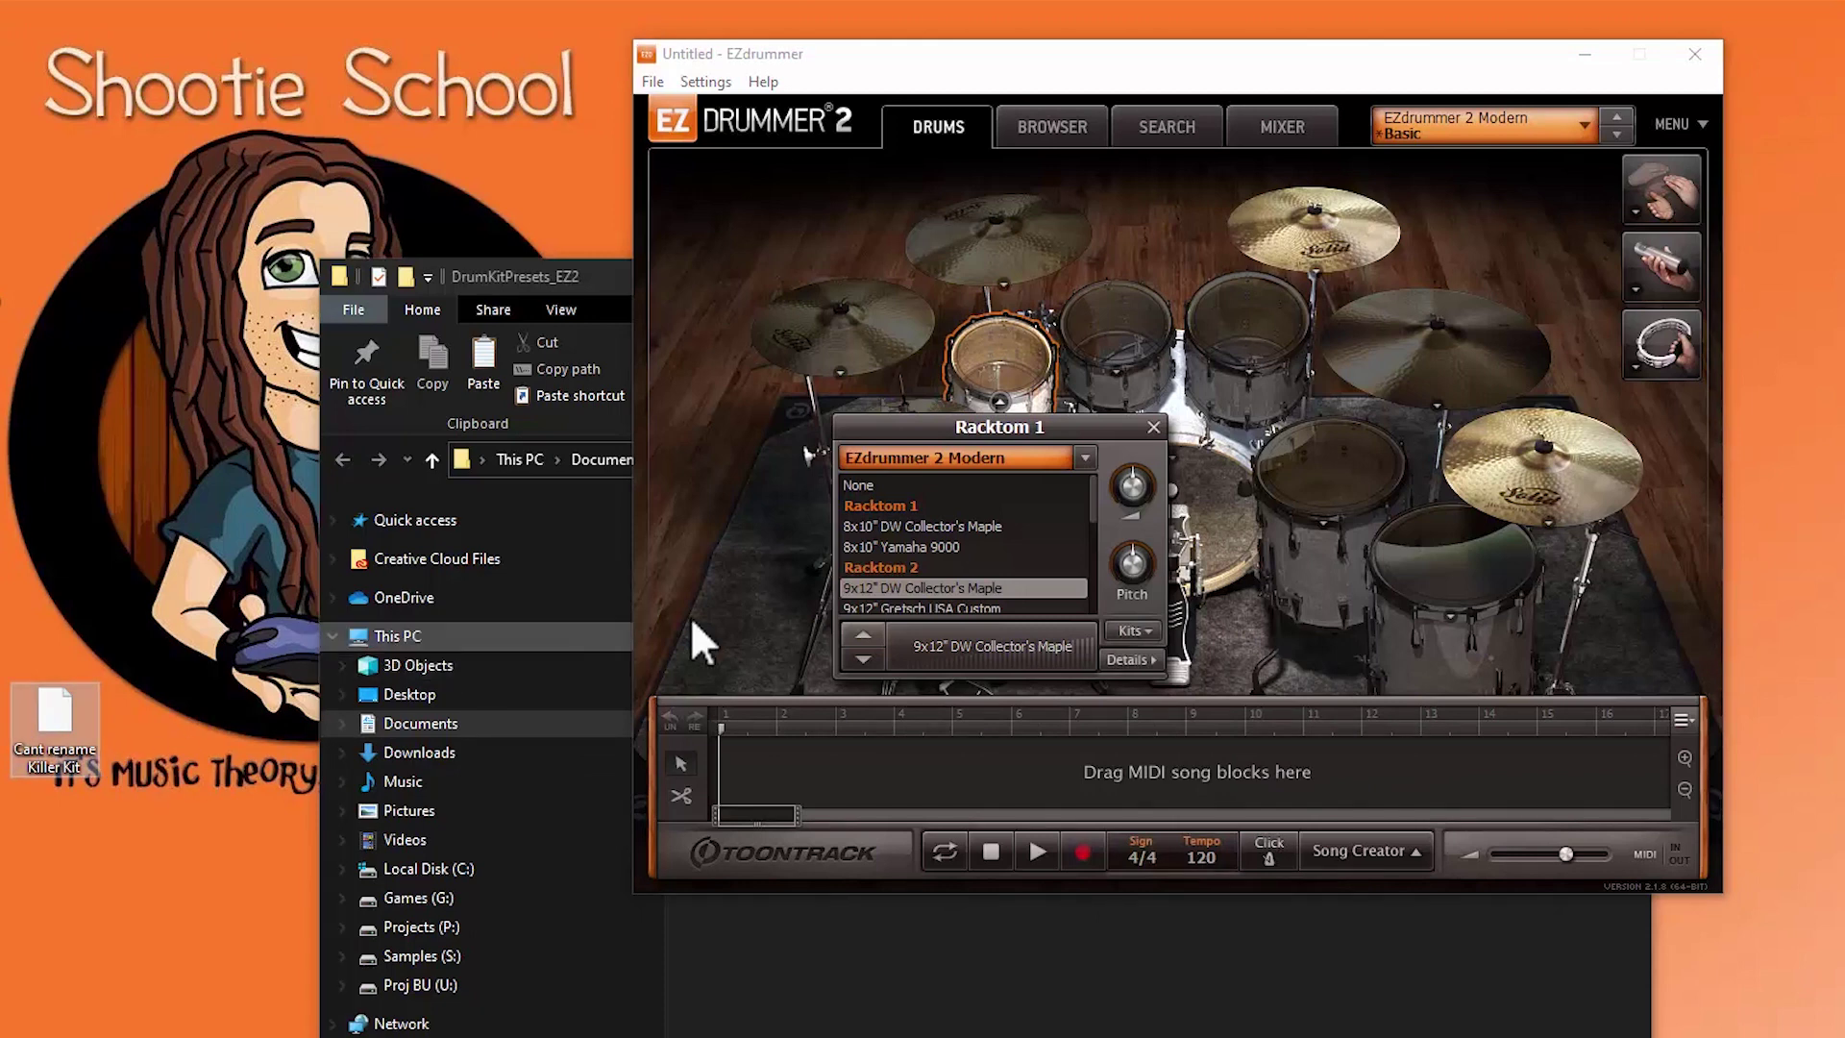
# Step: Reopen the user kits folder from EZdrummer, move the Cant rename Killer Kit file into it and close the folder
pyautogui.click(1130, 630)
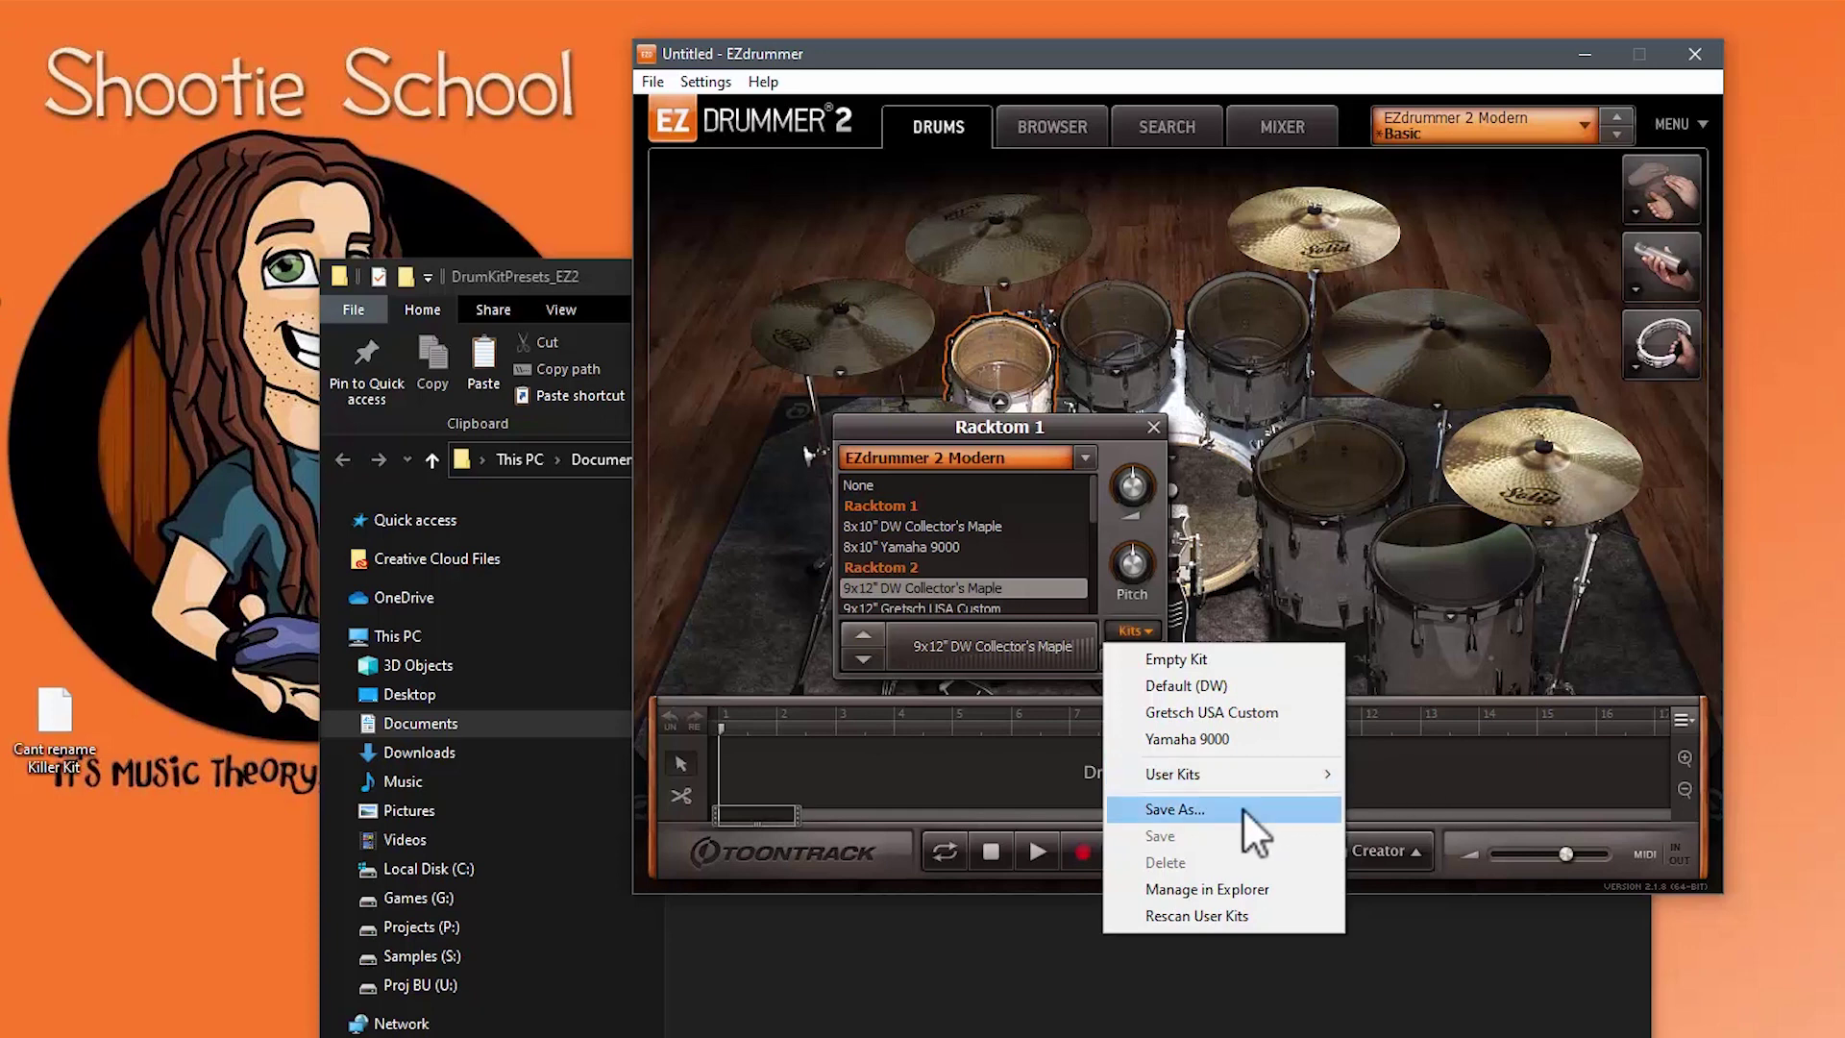
pyautogui.click(1207, 889)
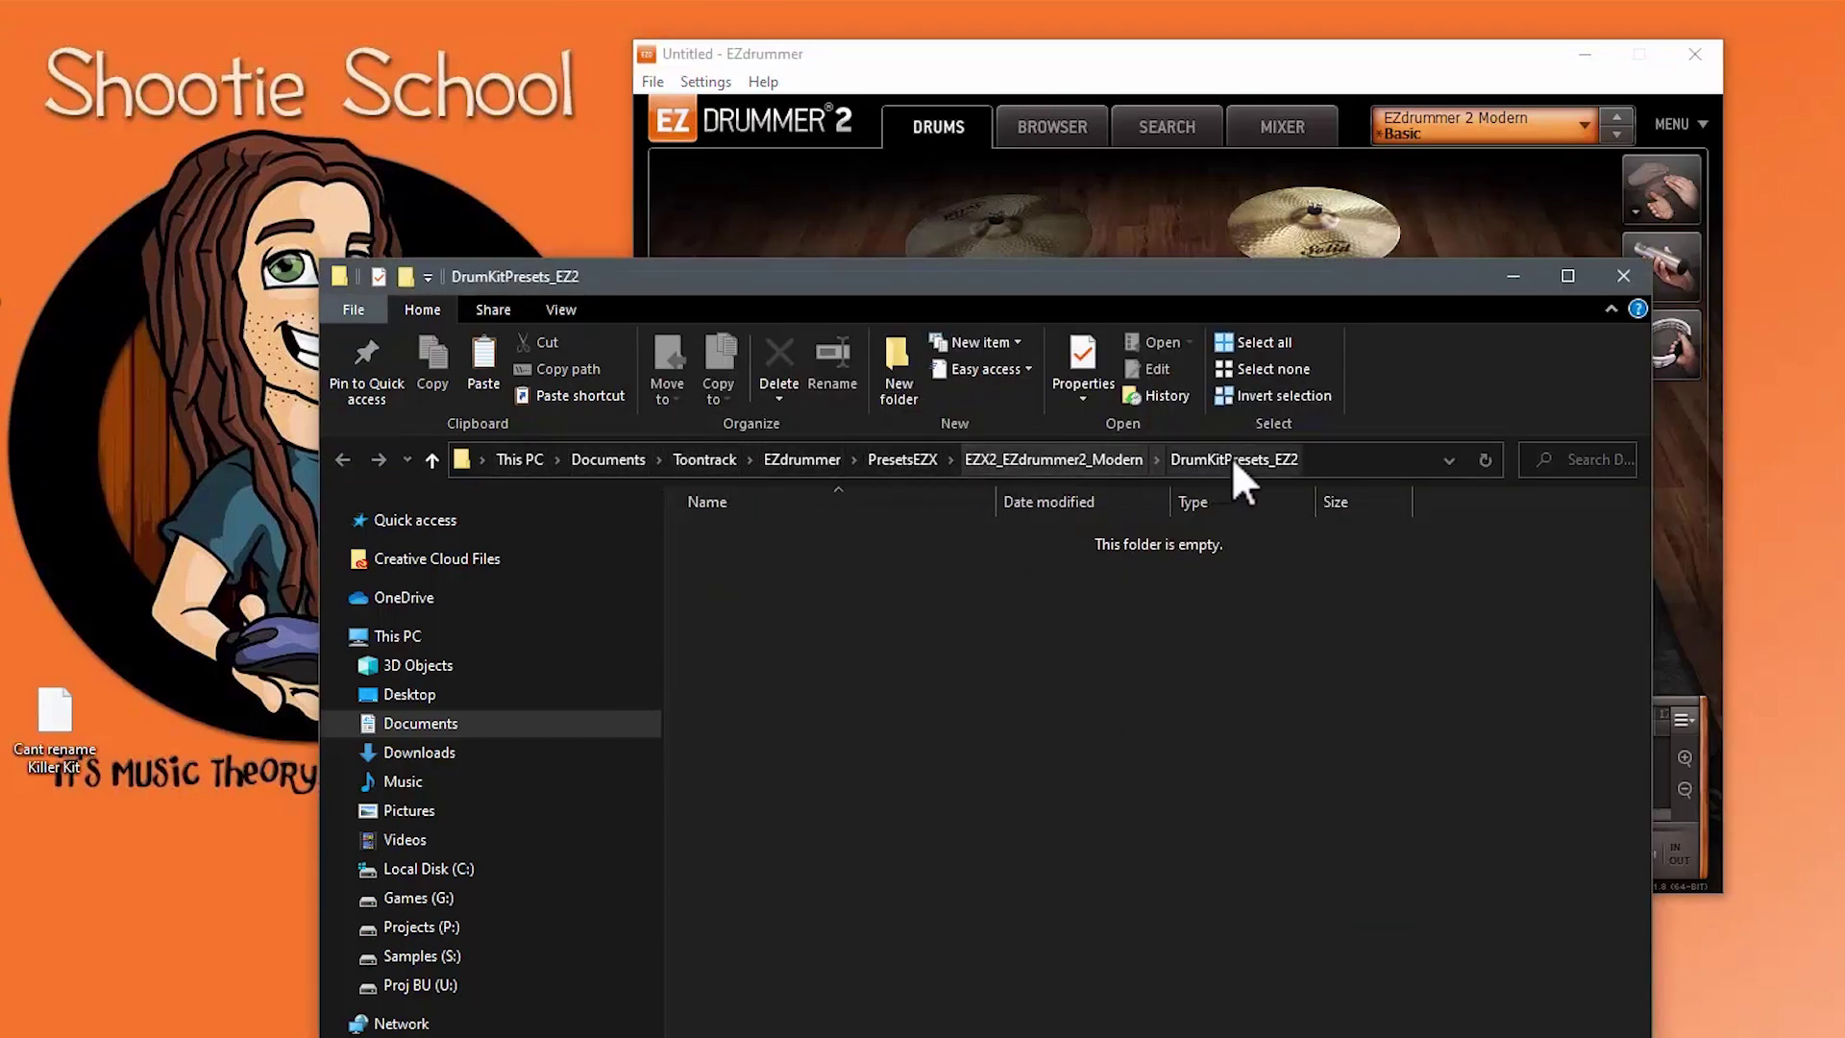
pyautogui.moveTo(94, 747); pyautogui.dragTo(861, 671)
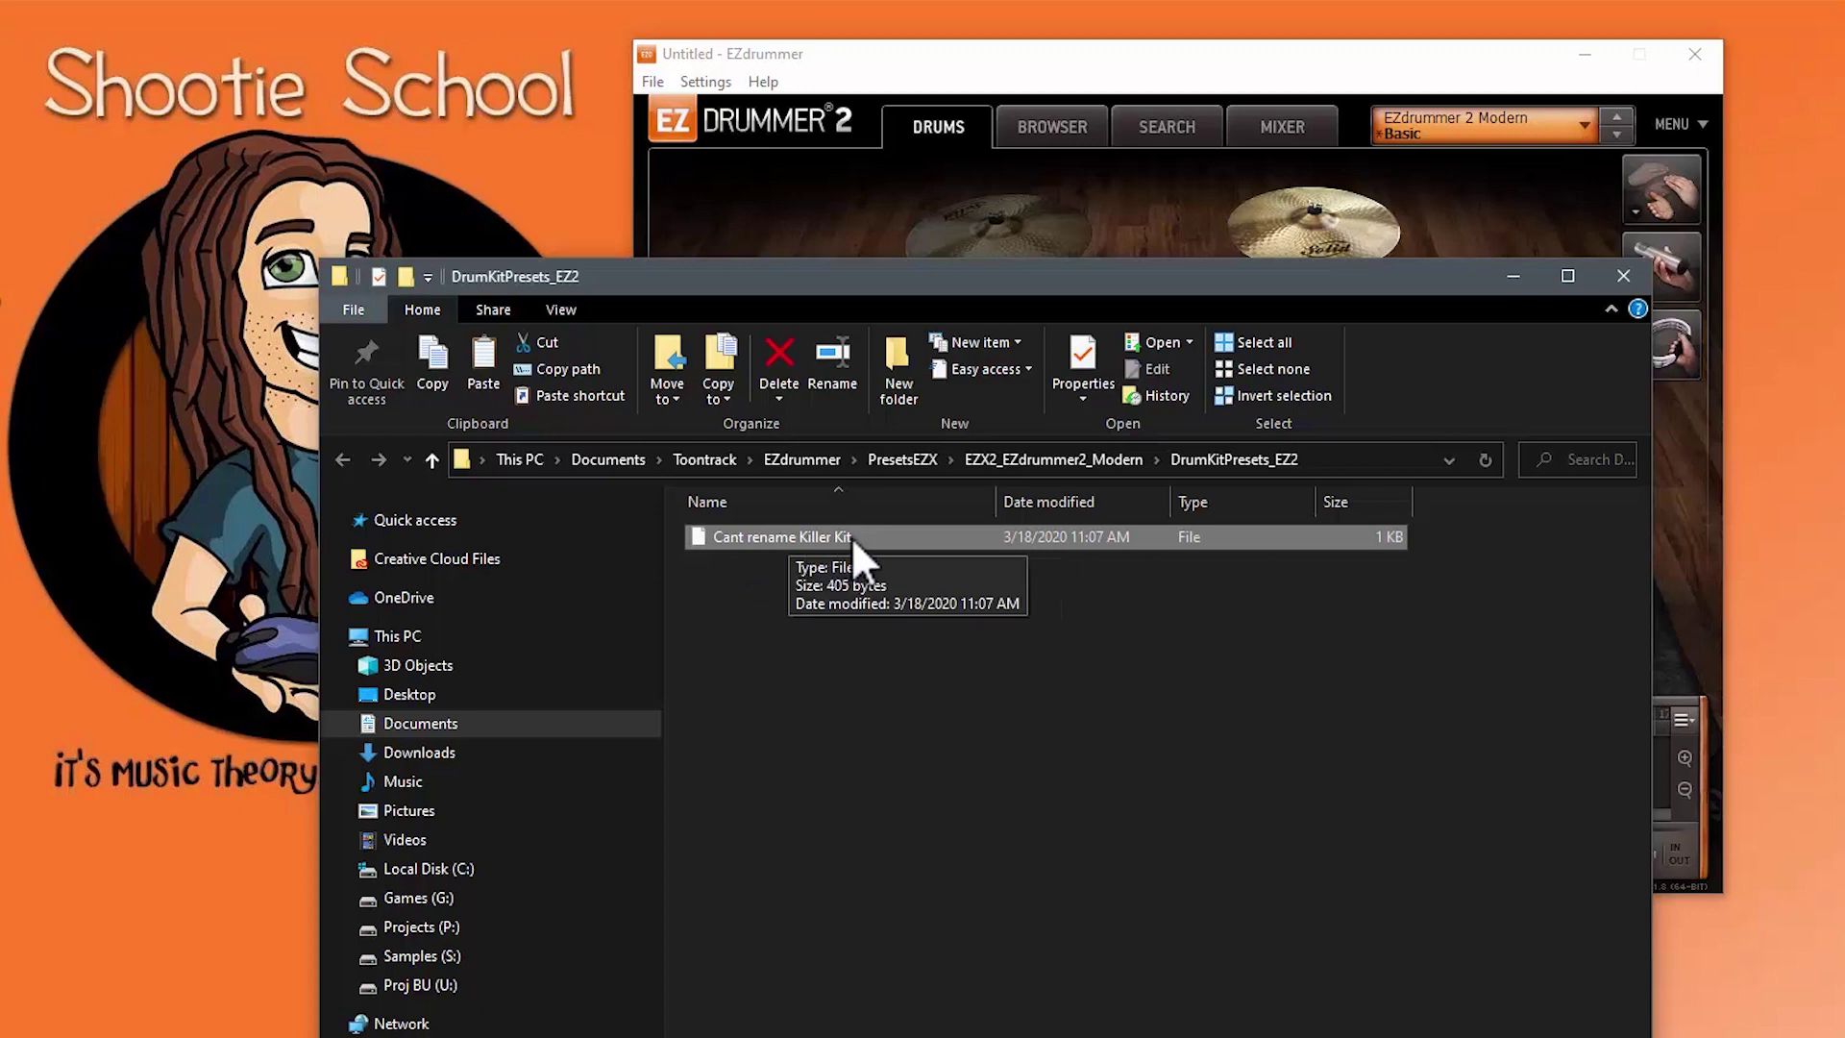
pyautogui.click(1633, 271)
# Step: Rescan the user kits from Racktom 1's settings and load Killer Kit
pyautogui.click(1130, 630)
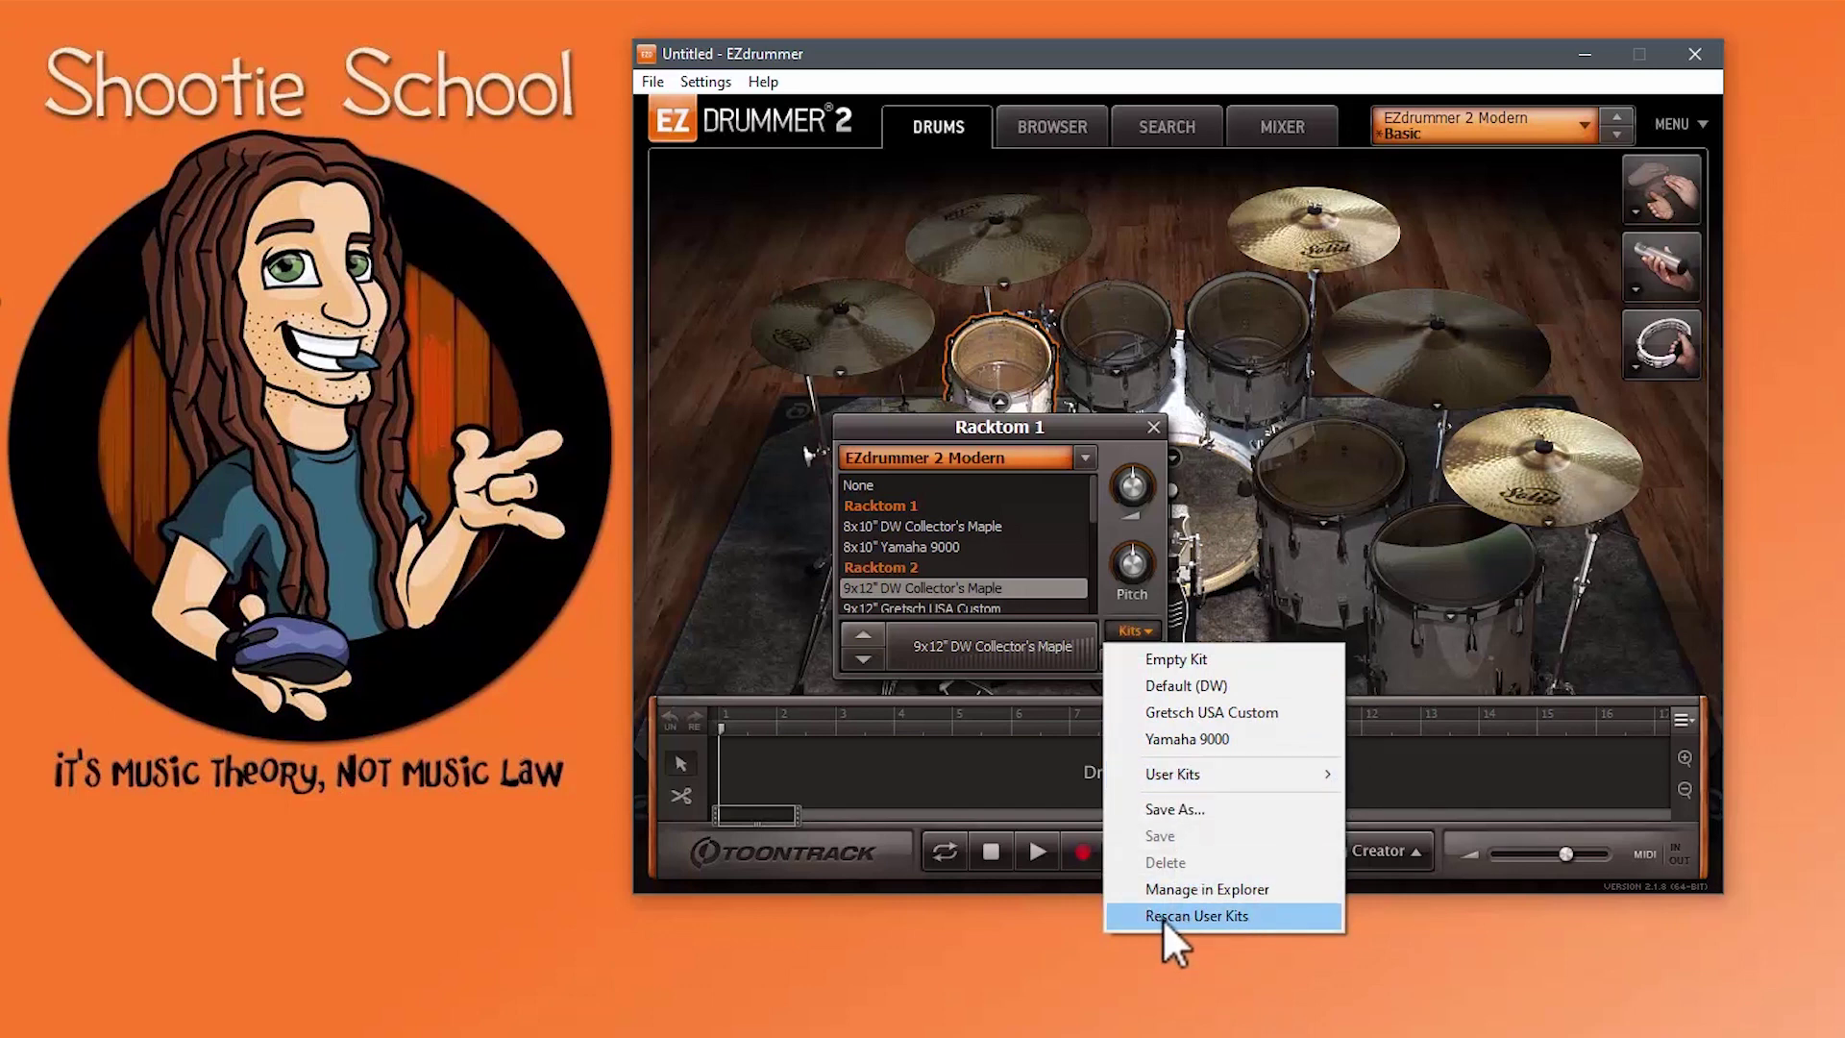
pyautogui.click(1205, 914)
pyautogui.click(1145, 628)
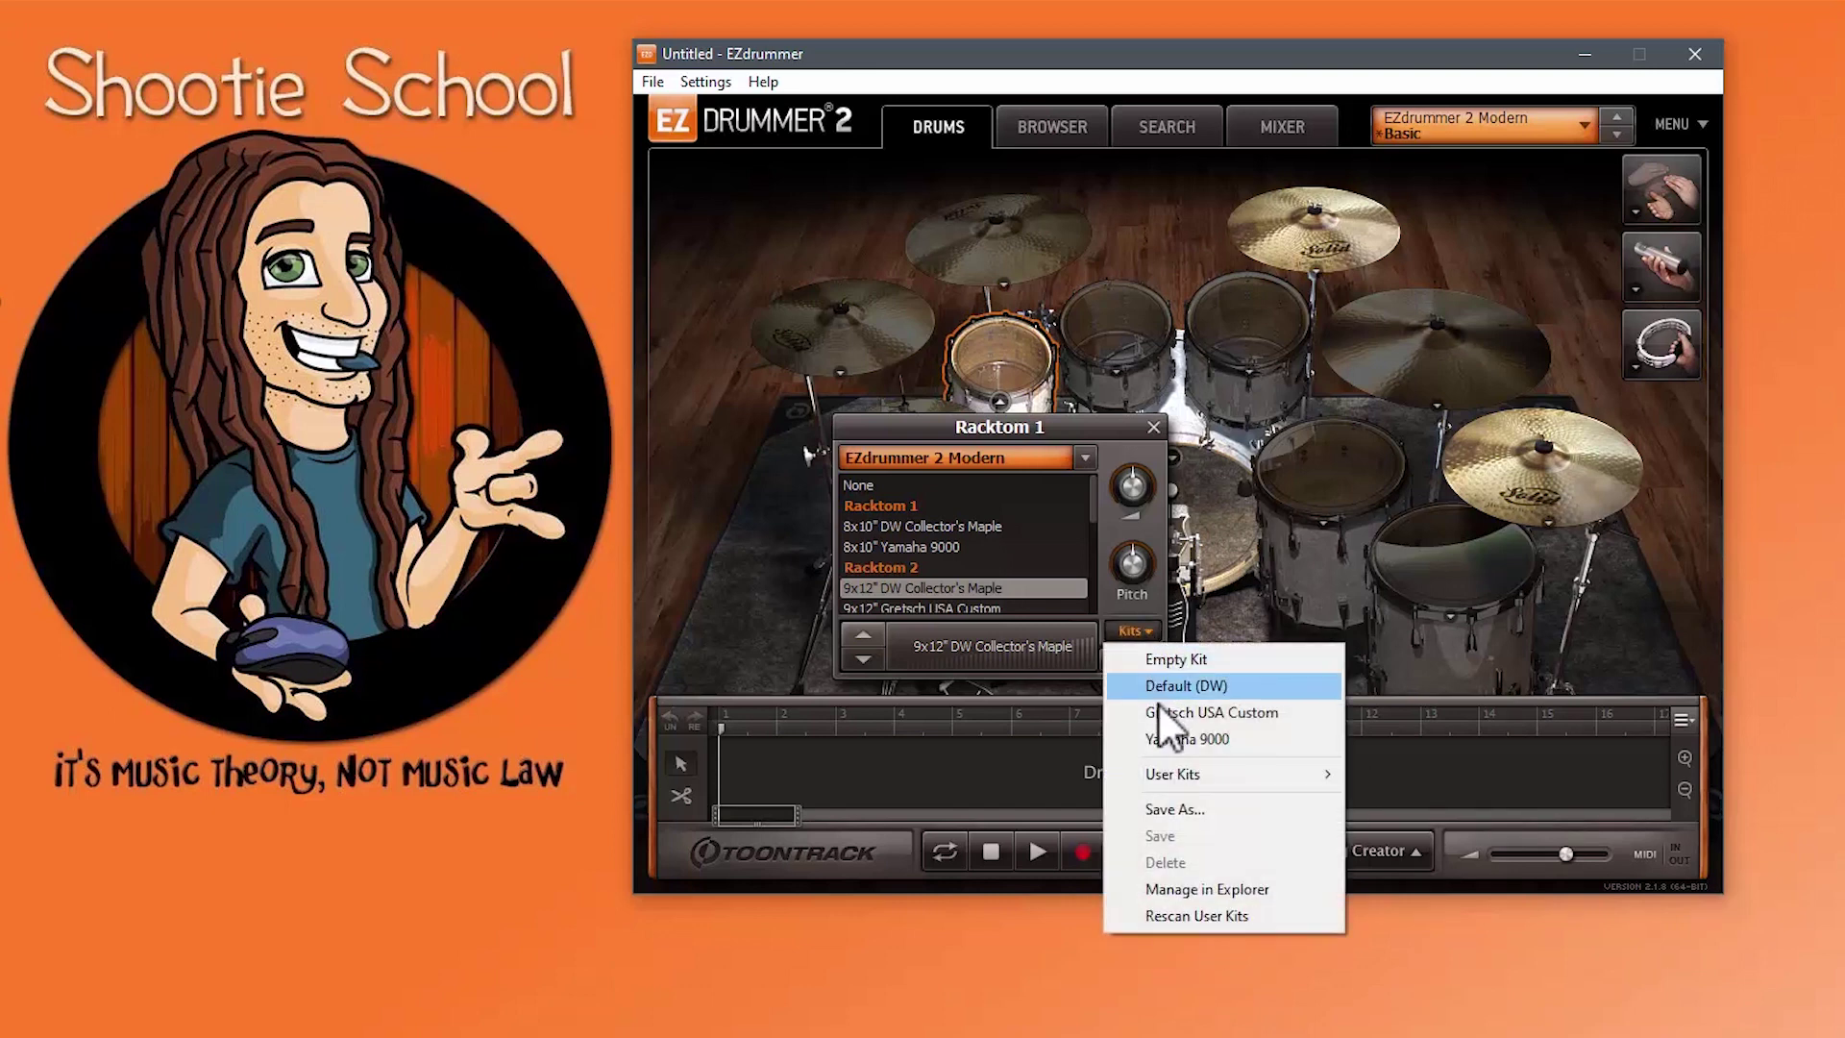
pyautogui.moveTo(1159, 769)
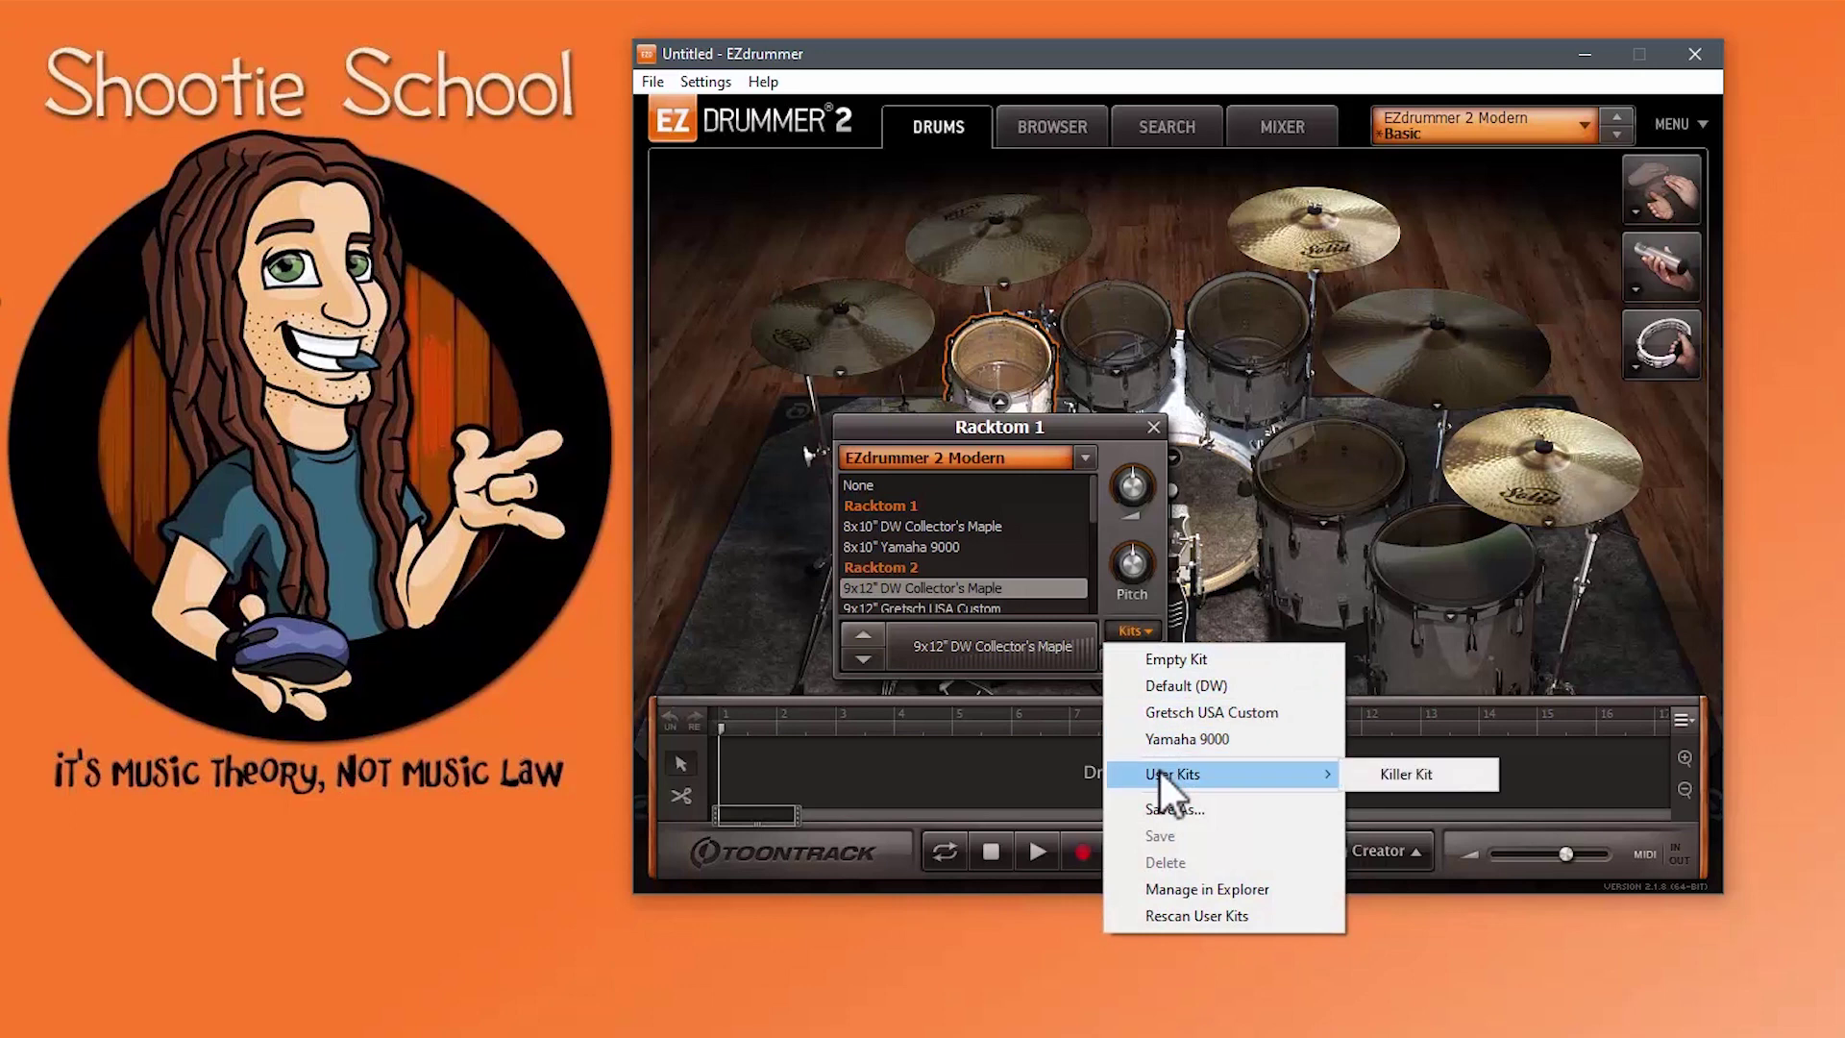
pyautogui.click(1404, 775)
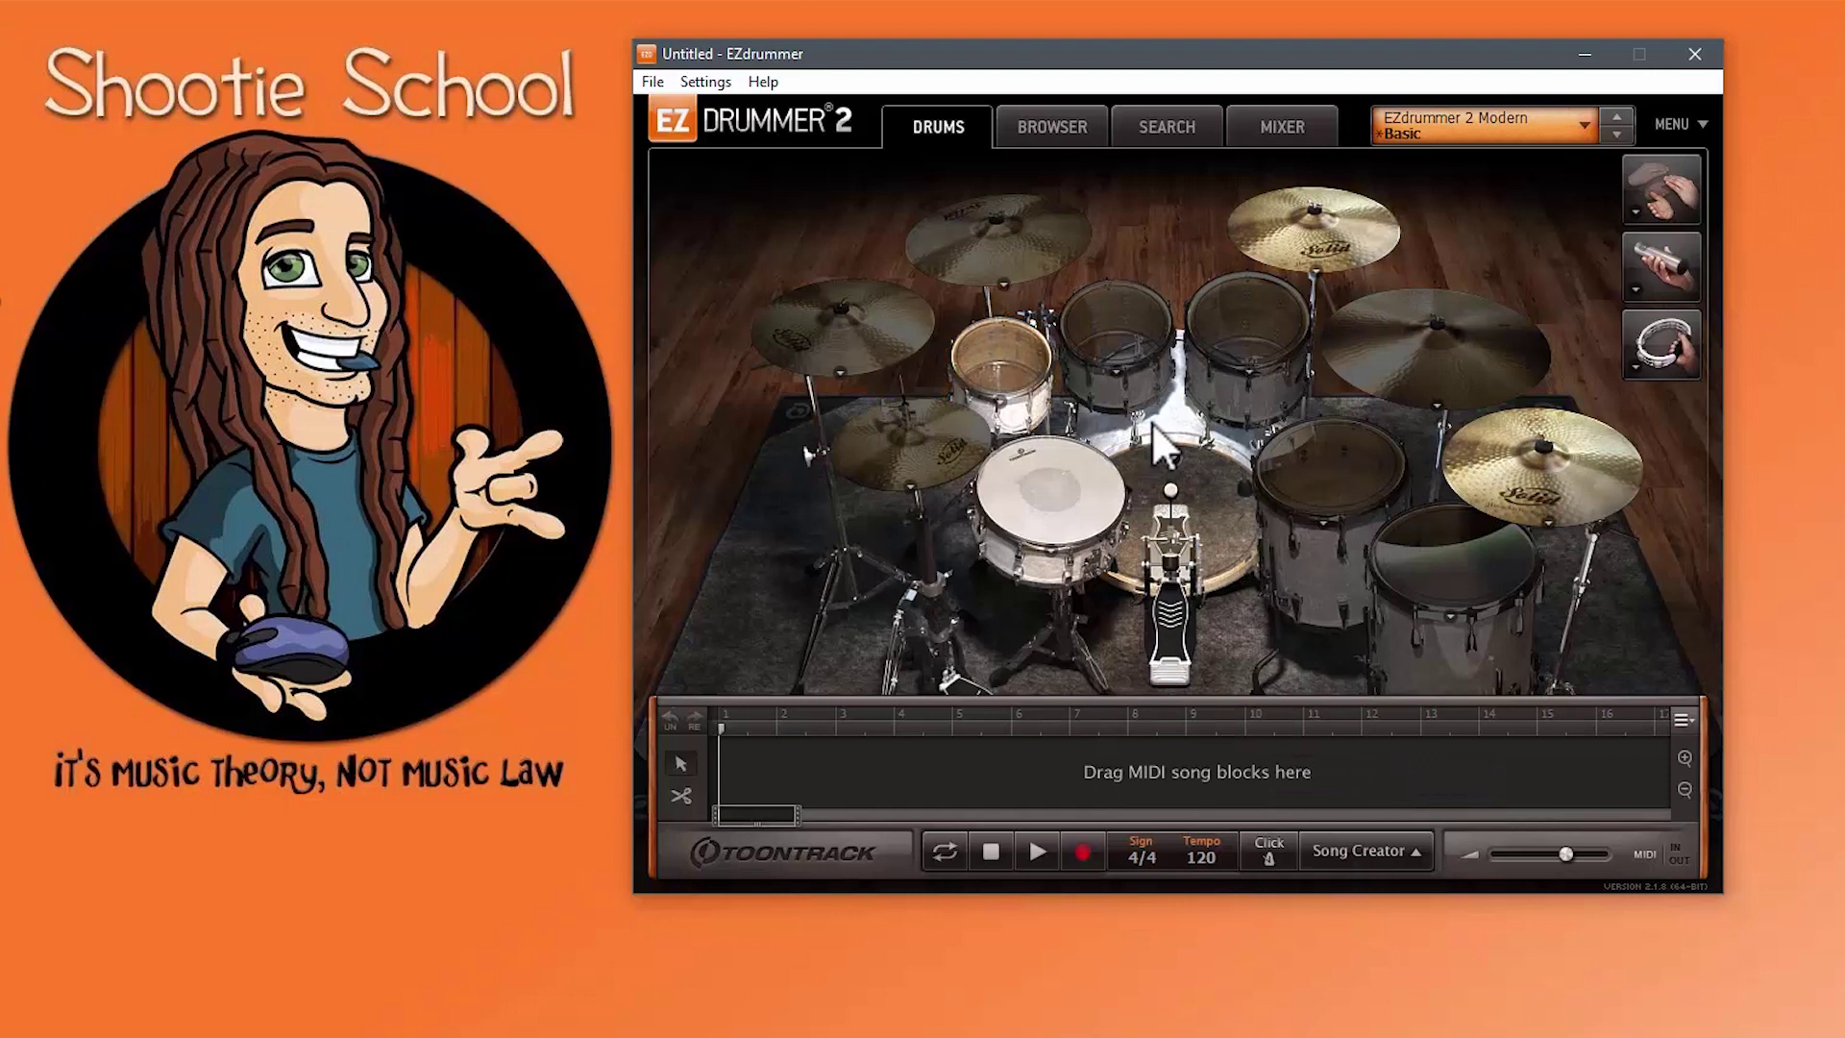
# Step: Reopen Racktom 1's settings and load the user kit Killer Kit again
pyautogui.click(1027, 363)
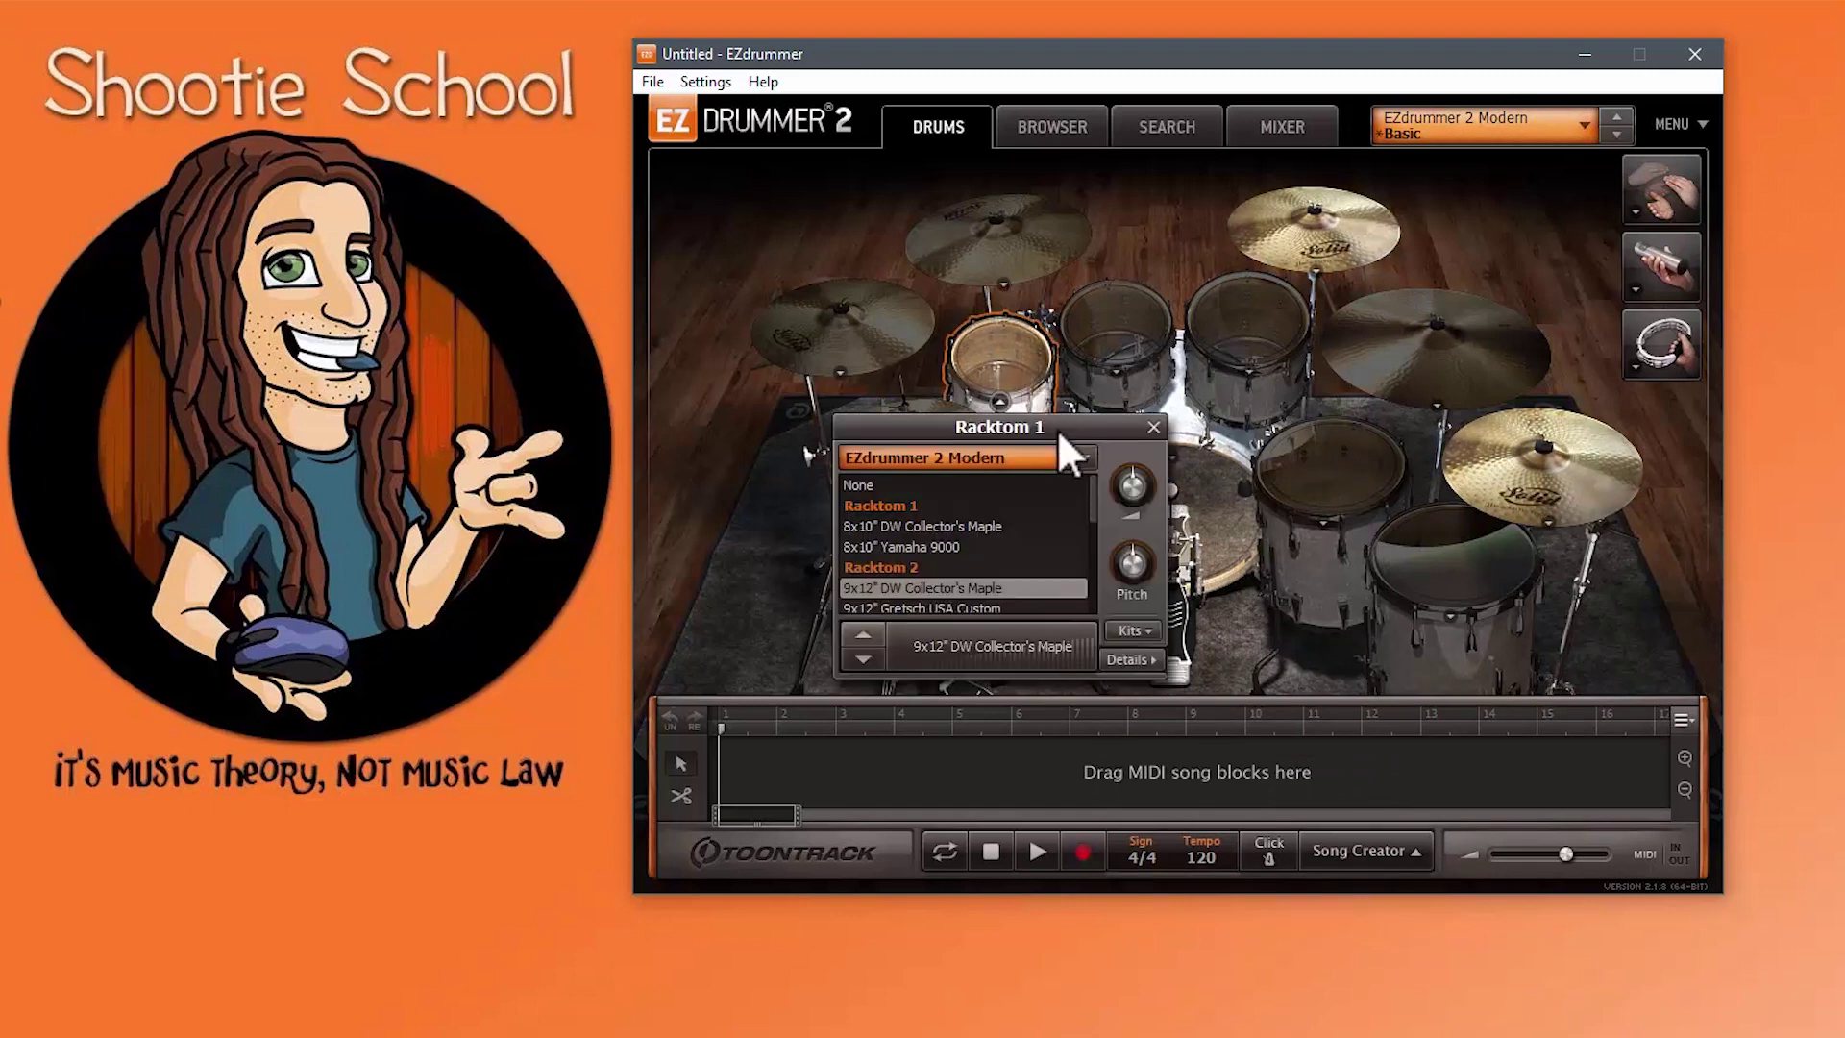
pyautogui.click(1131, 632)
pyautogui.moveTo(1248, 793)
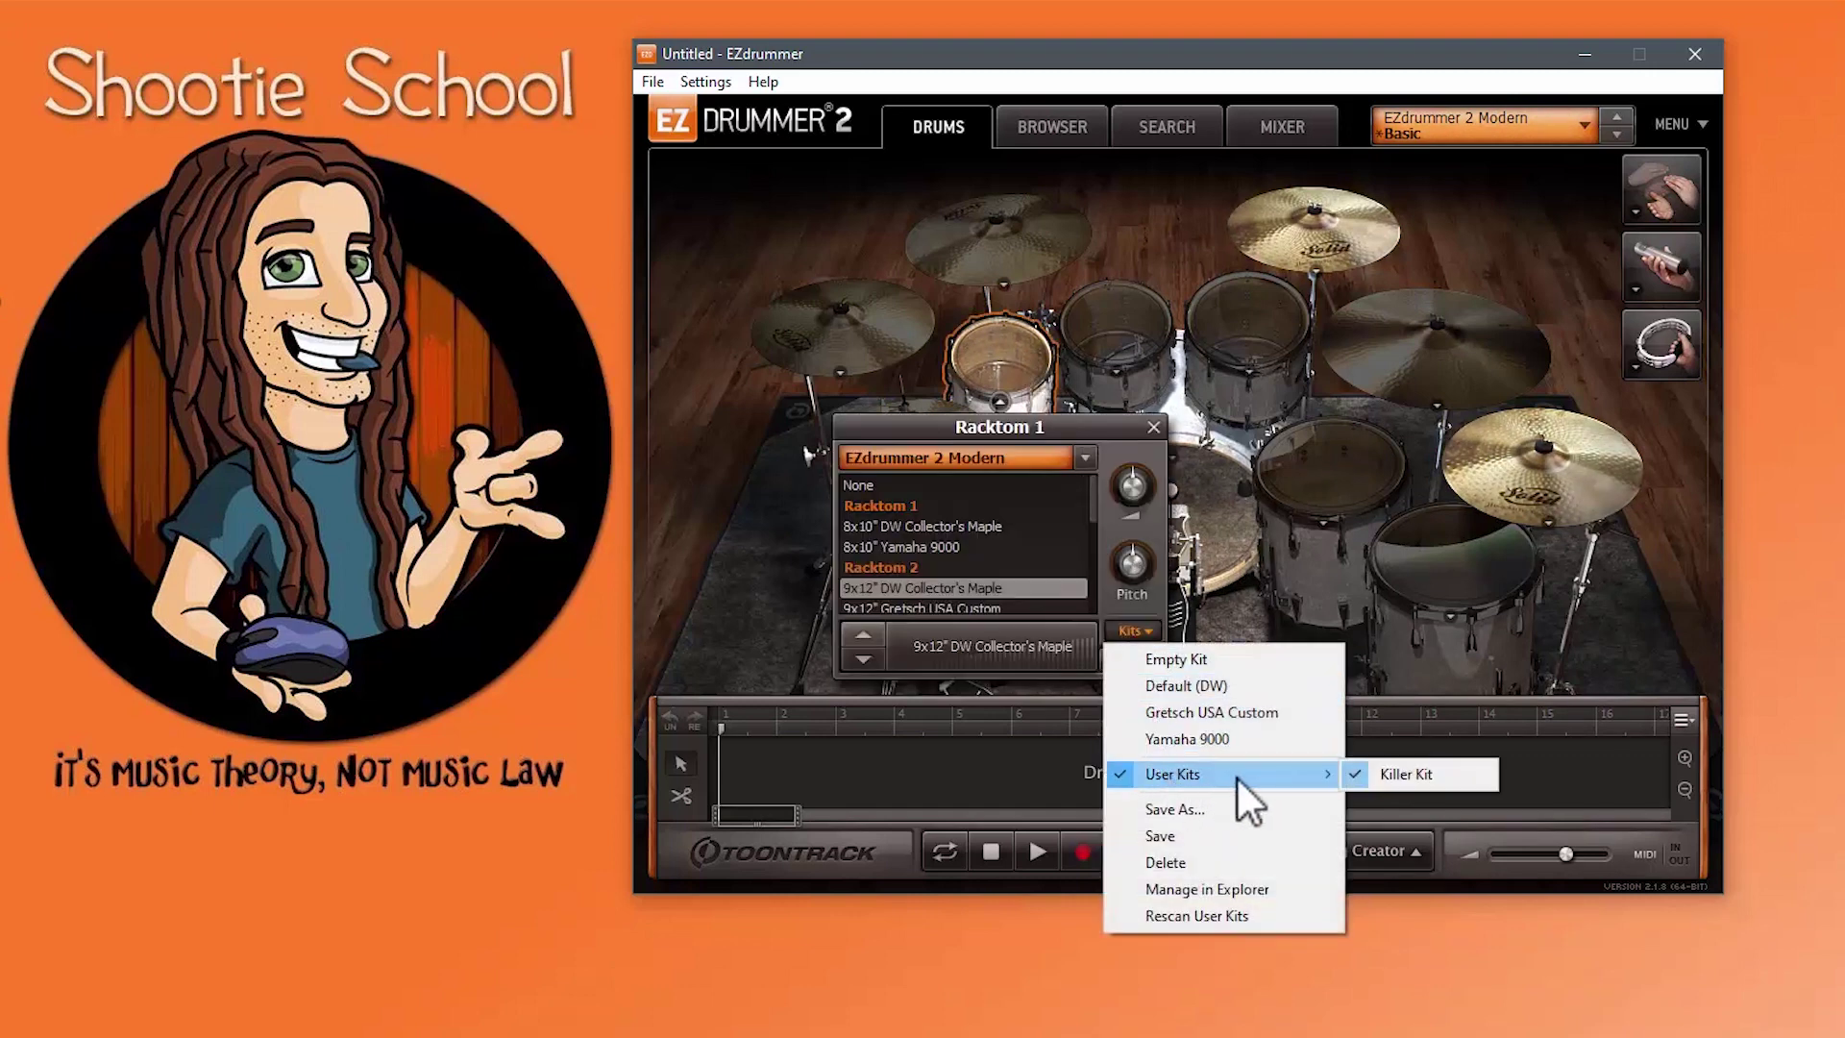
pyautogui.click(1413, 779)
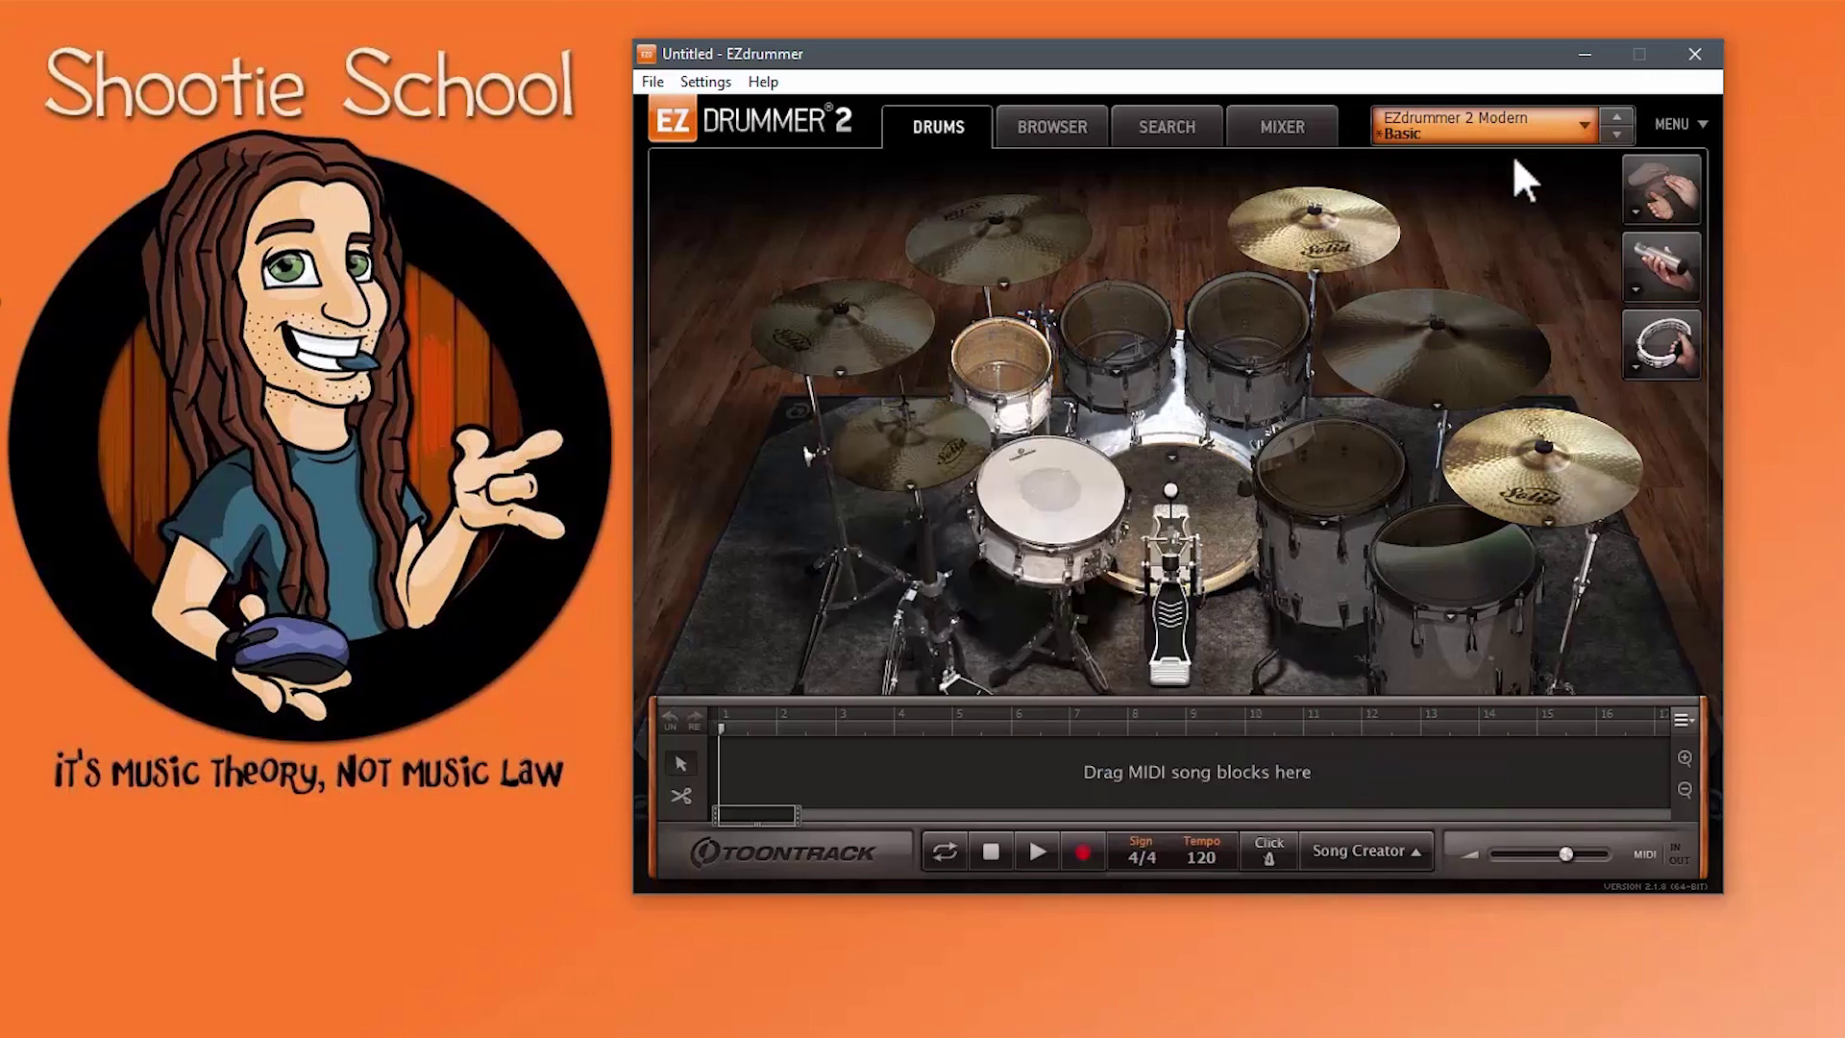
# Step: Load the Basic preset of EZdrummer 2 Vintage and examine the kit options in the Racktom settings
pyautogui.click(1503, 130)
pyautogui.moveTo(1461, 275)
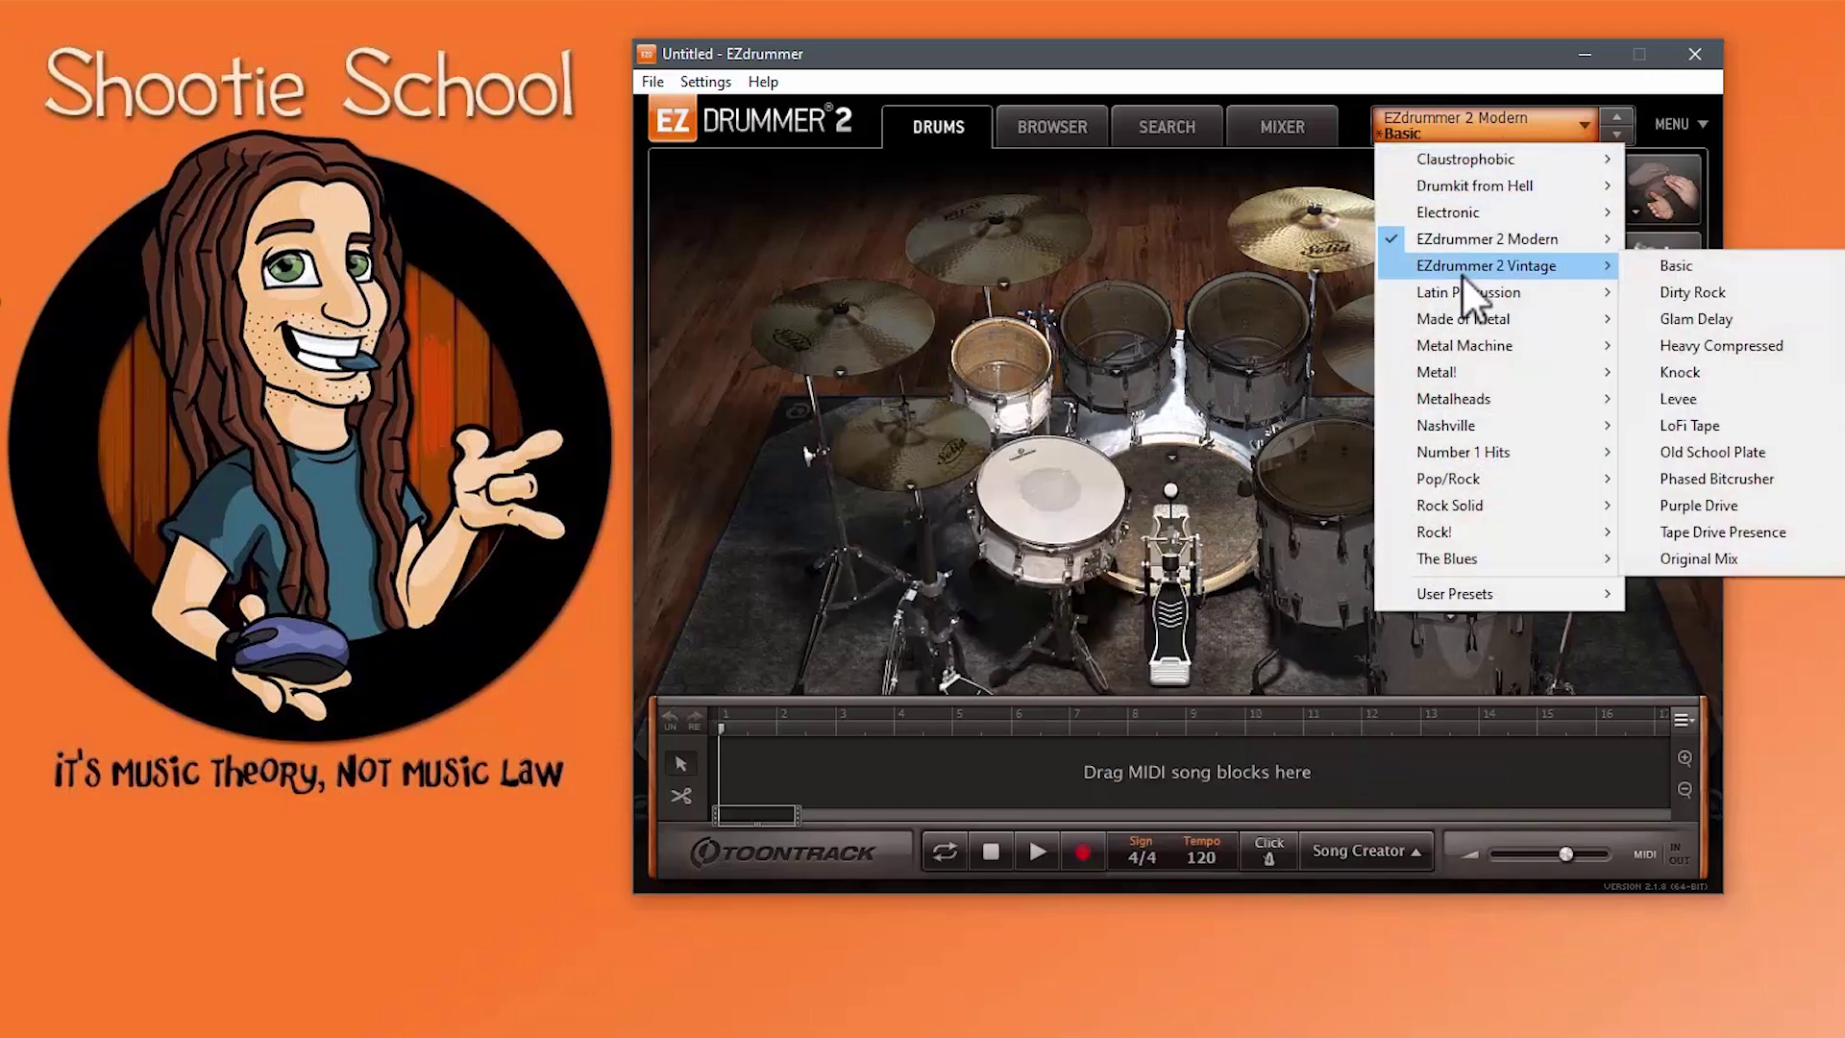
pyautogui.click(1703, 264)
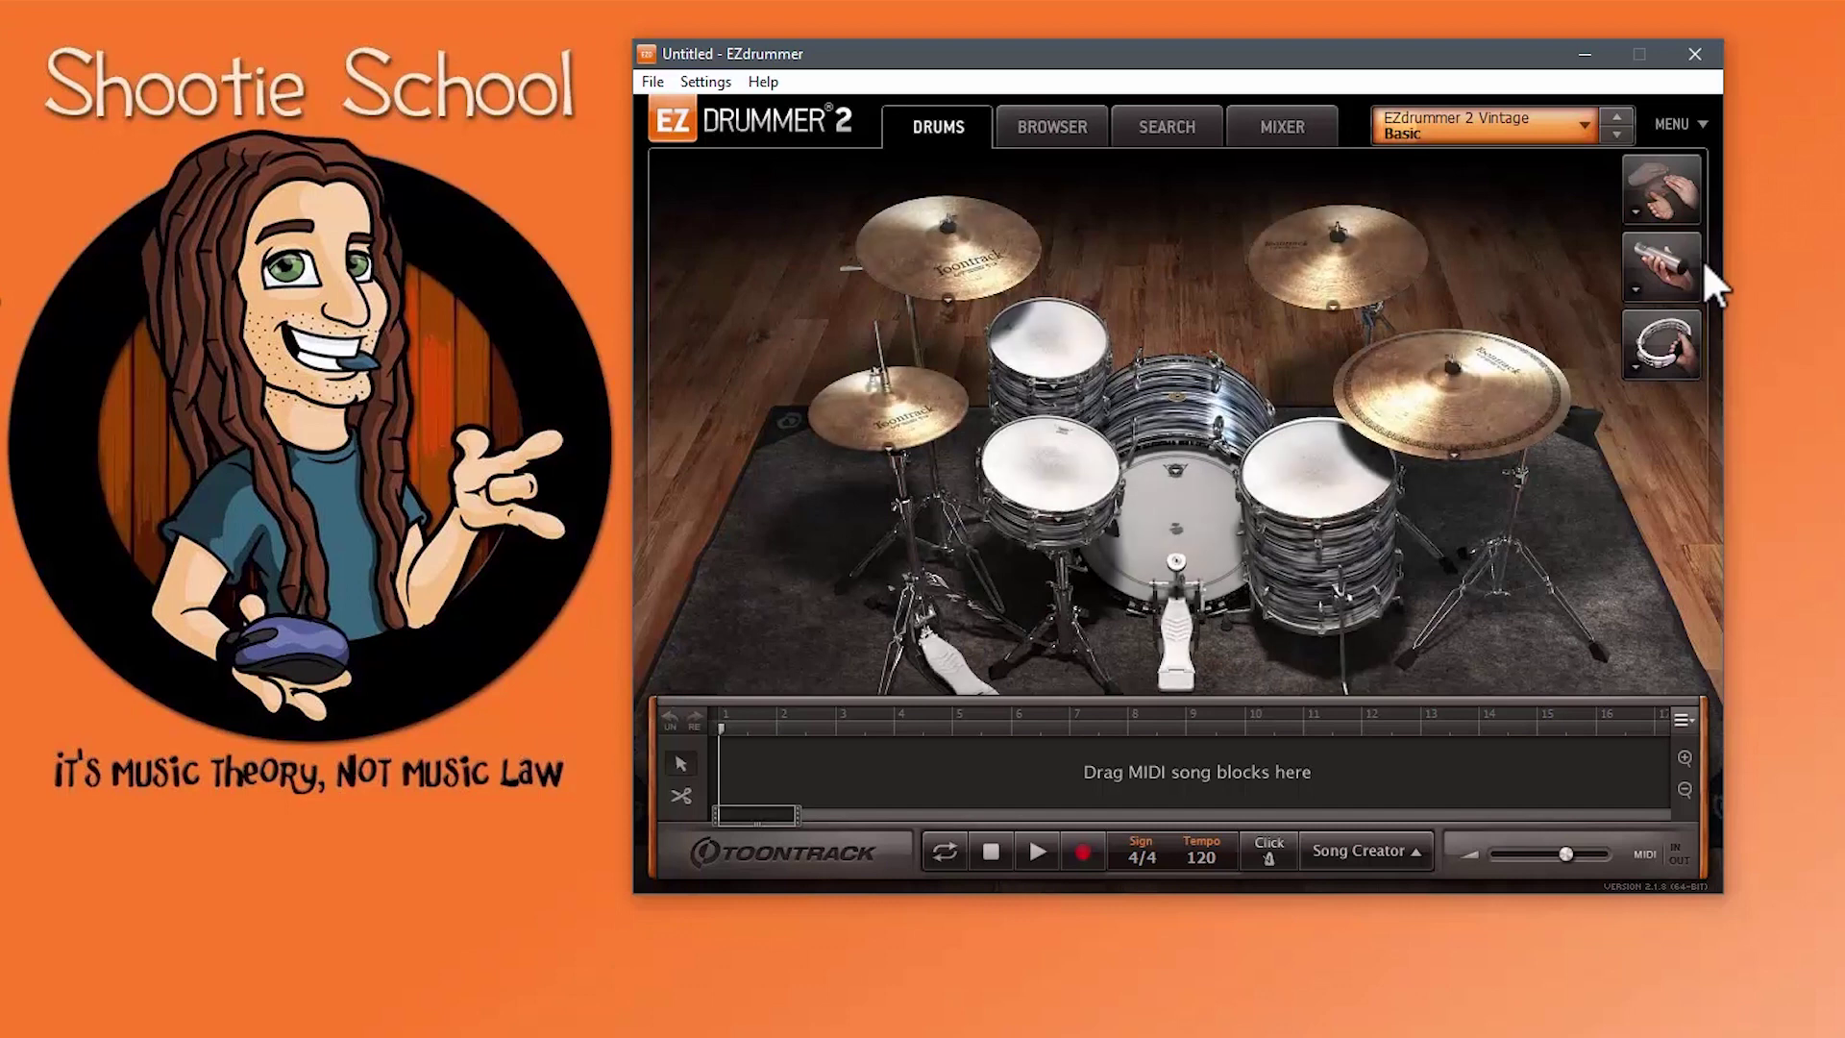
pyautogui.click(1084, 355)
pyautogui.click(1188, 615)
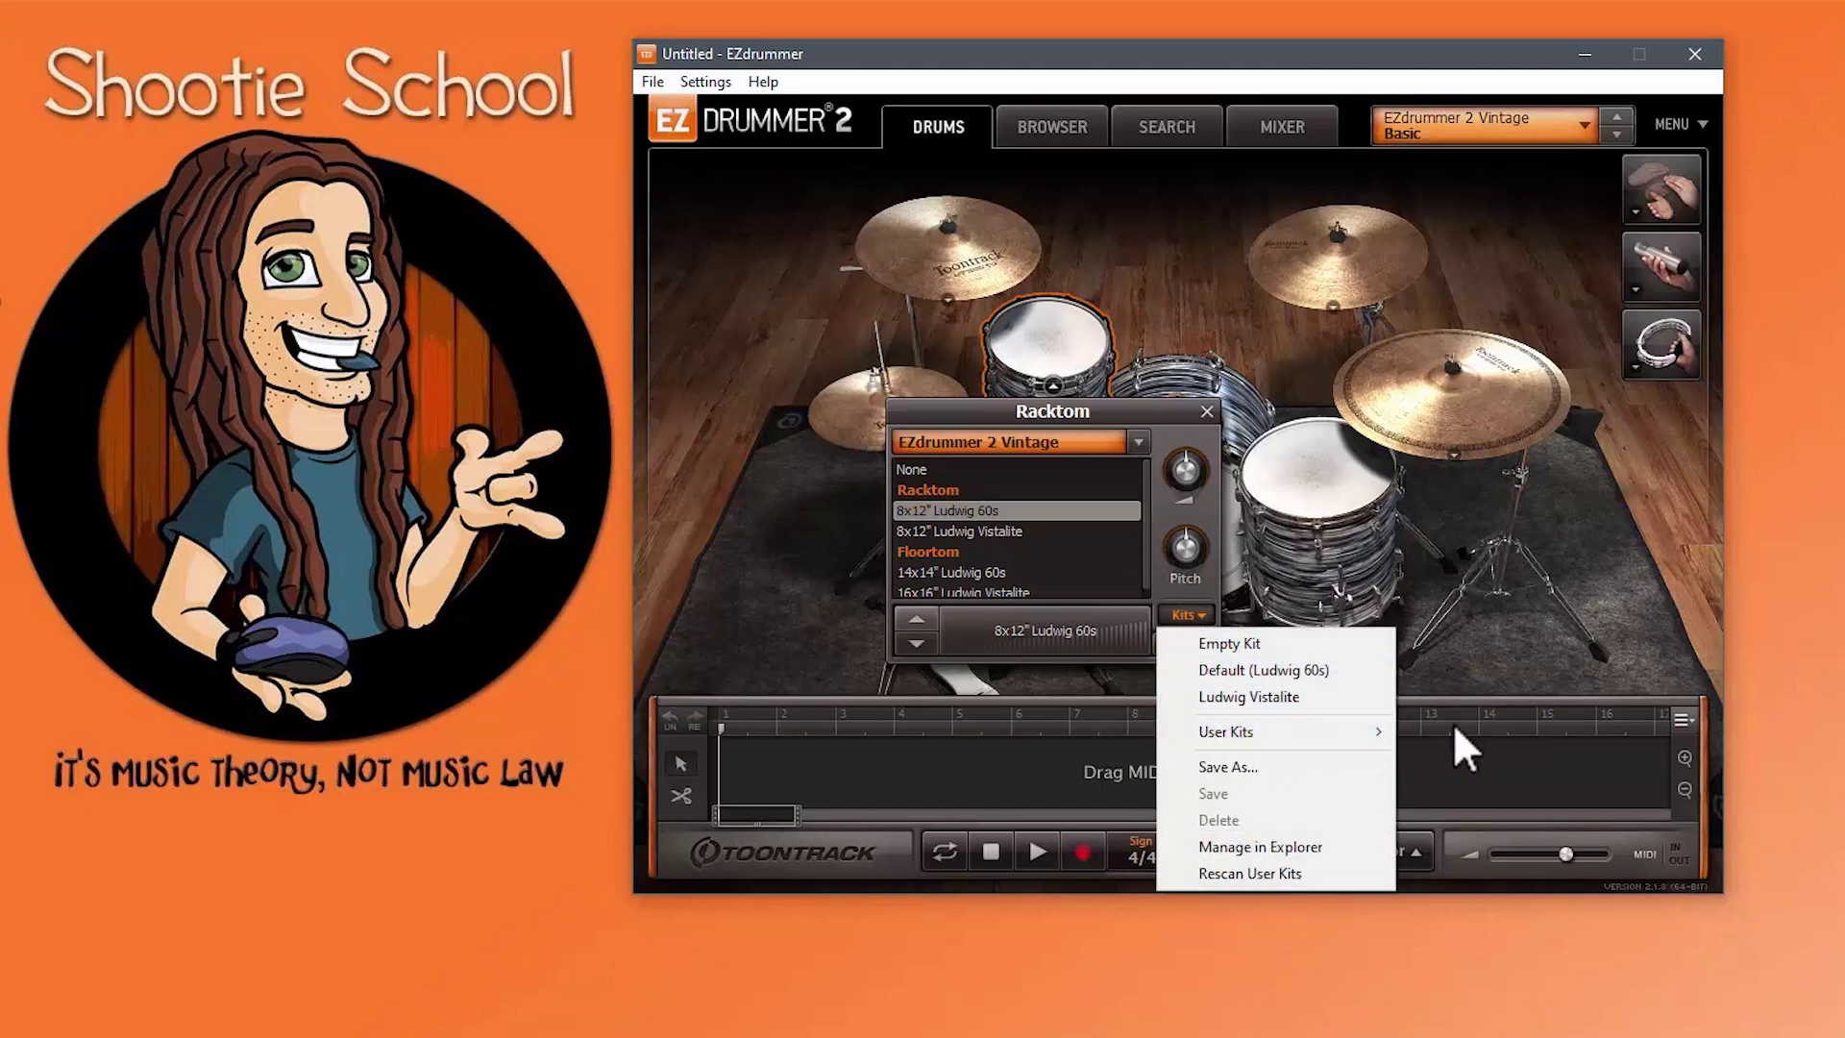
pyautogui.click(1207, 412)
pyautogui.click(1207, 411)
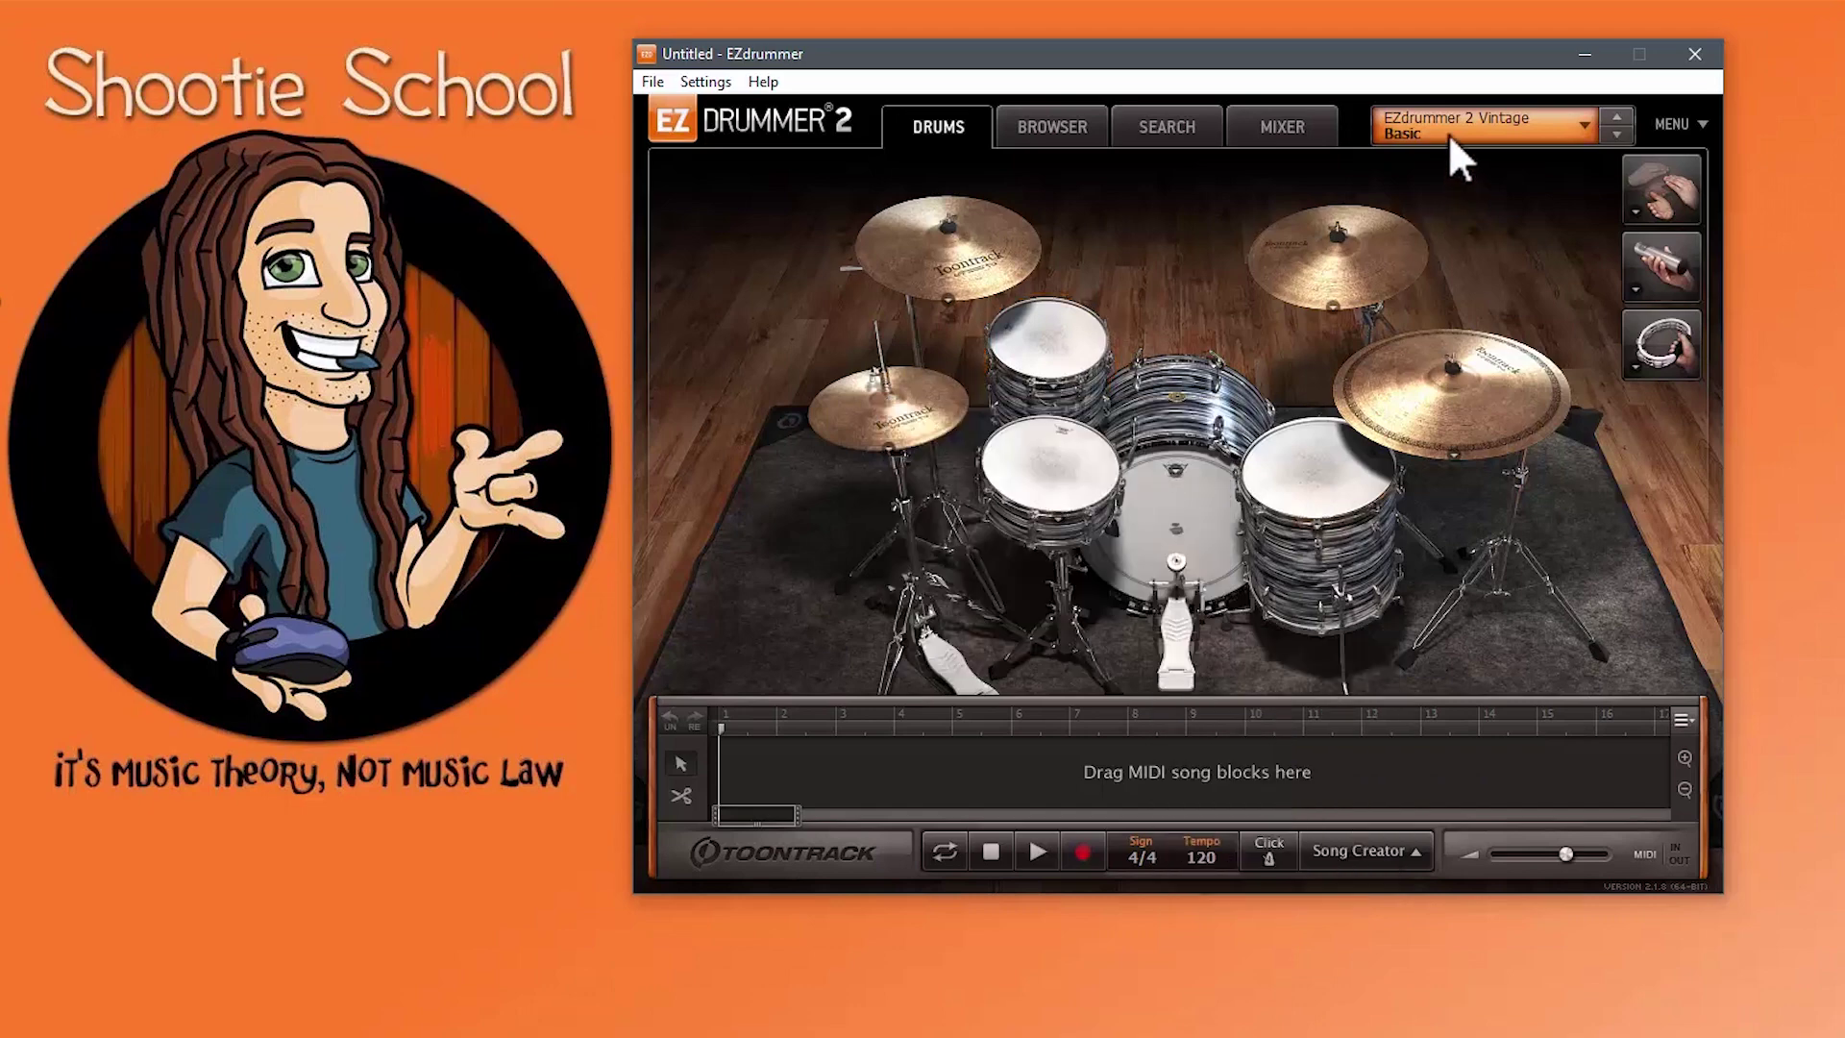
# Step: Load the Basic preset of EZdrummer 2 Modern and show the user kits available in Racktom 2's settings
pyautogui.click(1449, 134)
pyautogui.moveTo(1478, 245)
pyautogui.click(1691, 238)
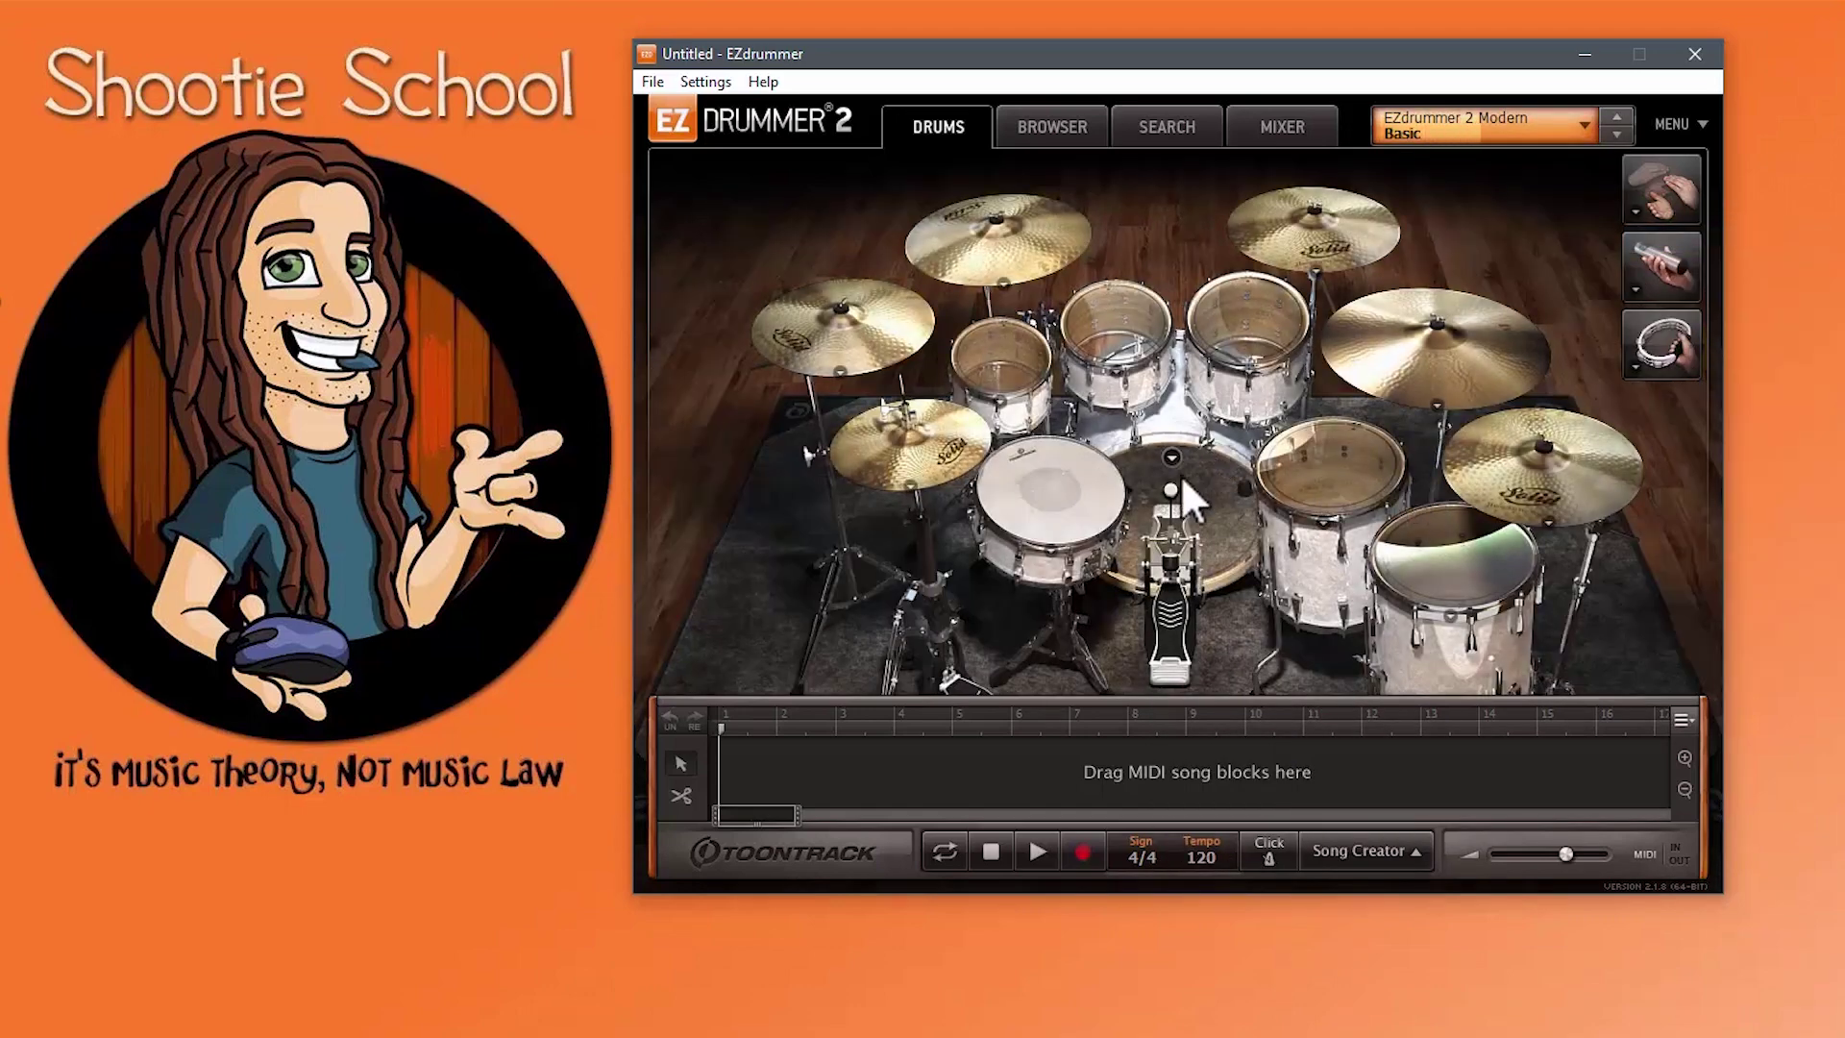
pyautogui.click(1127, 340)
pyautogui.click(1249, 600)
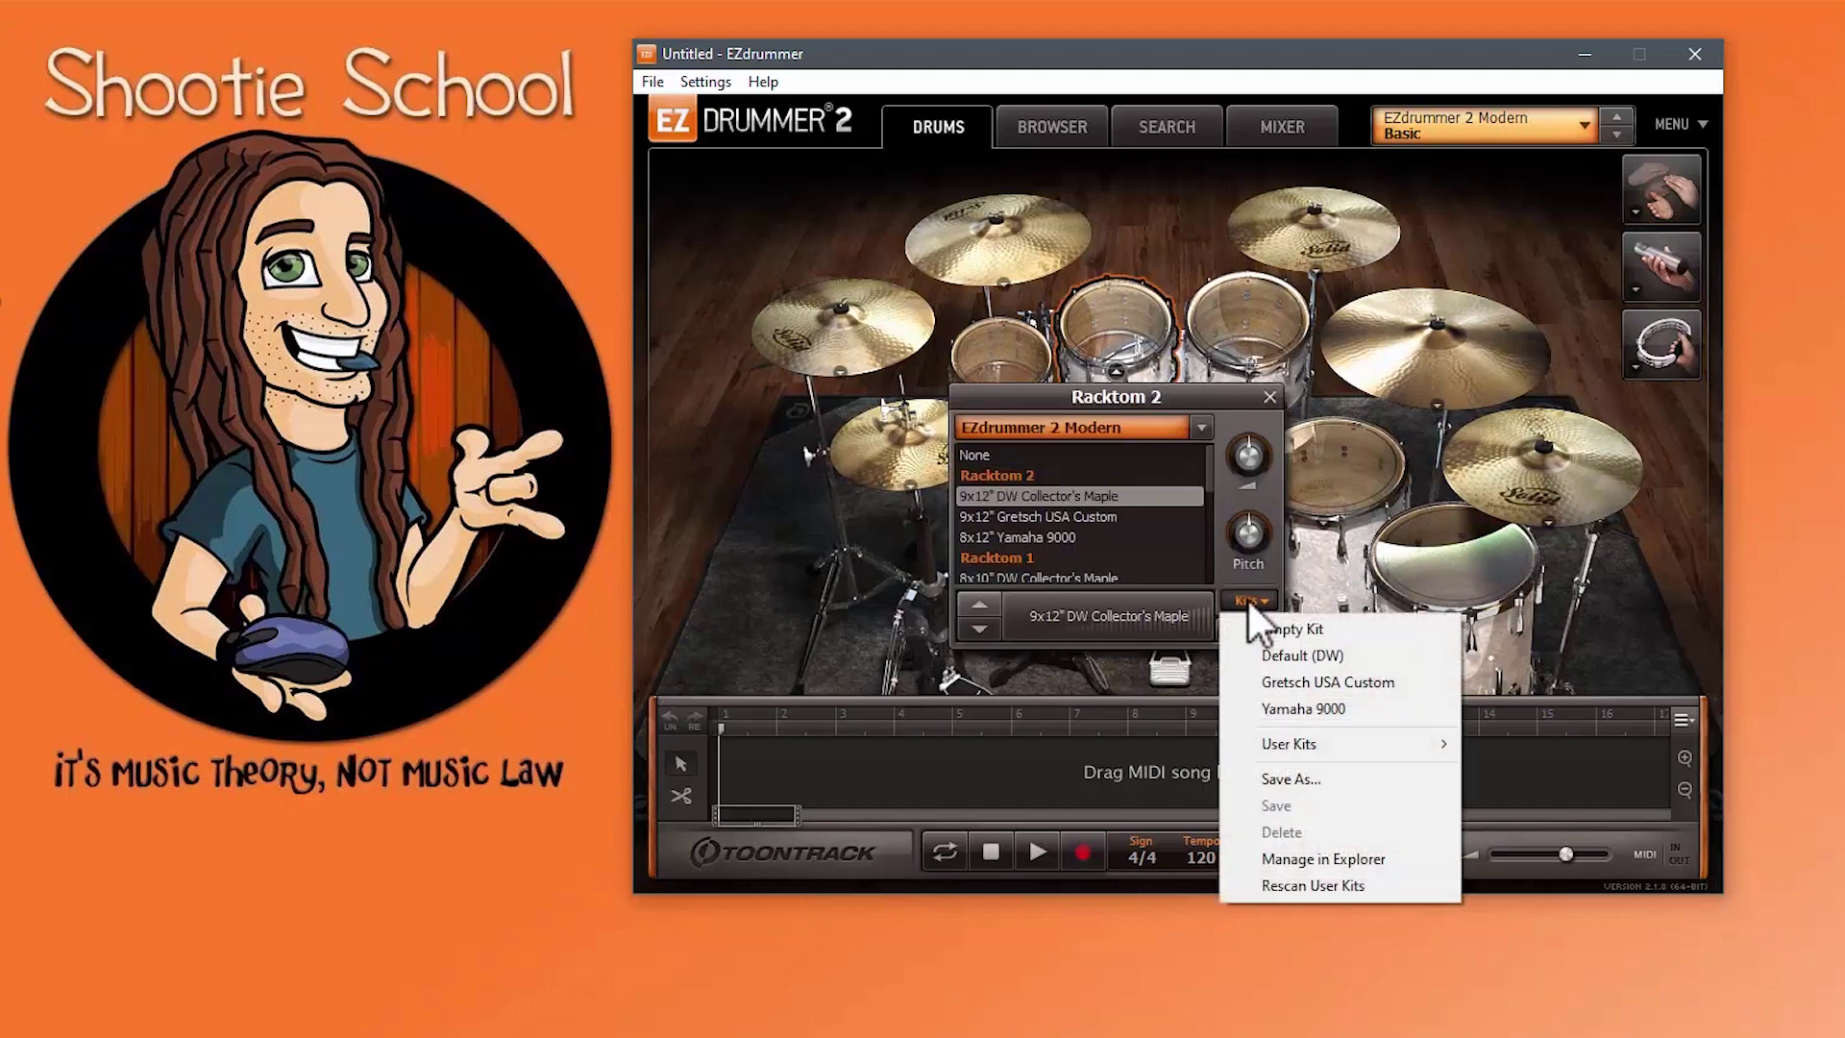
pyautogui.moveTo(1318, 738)
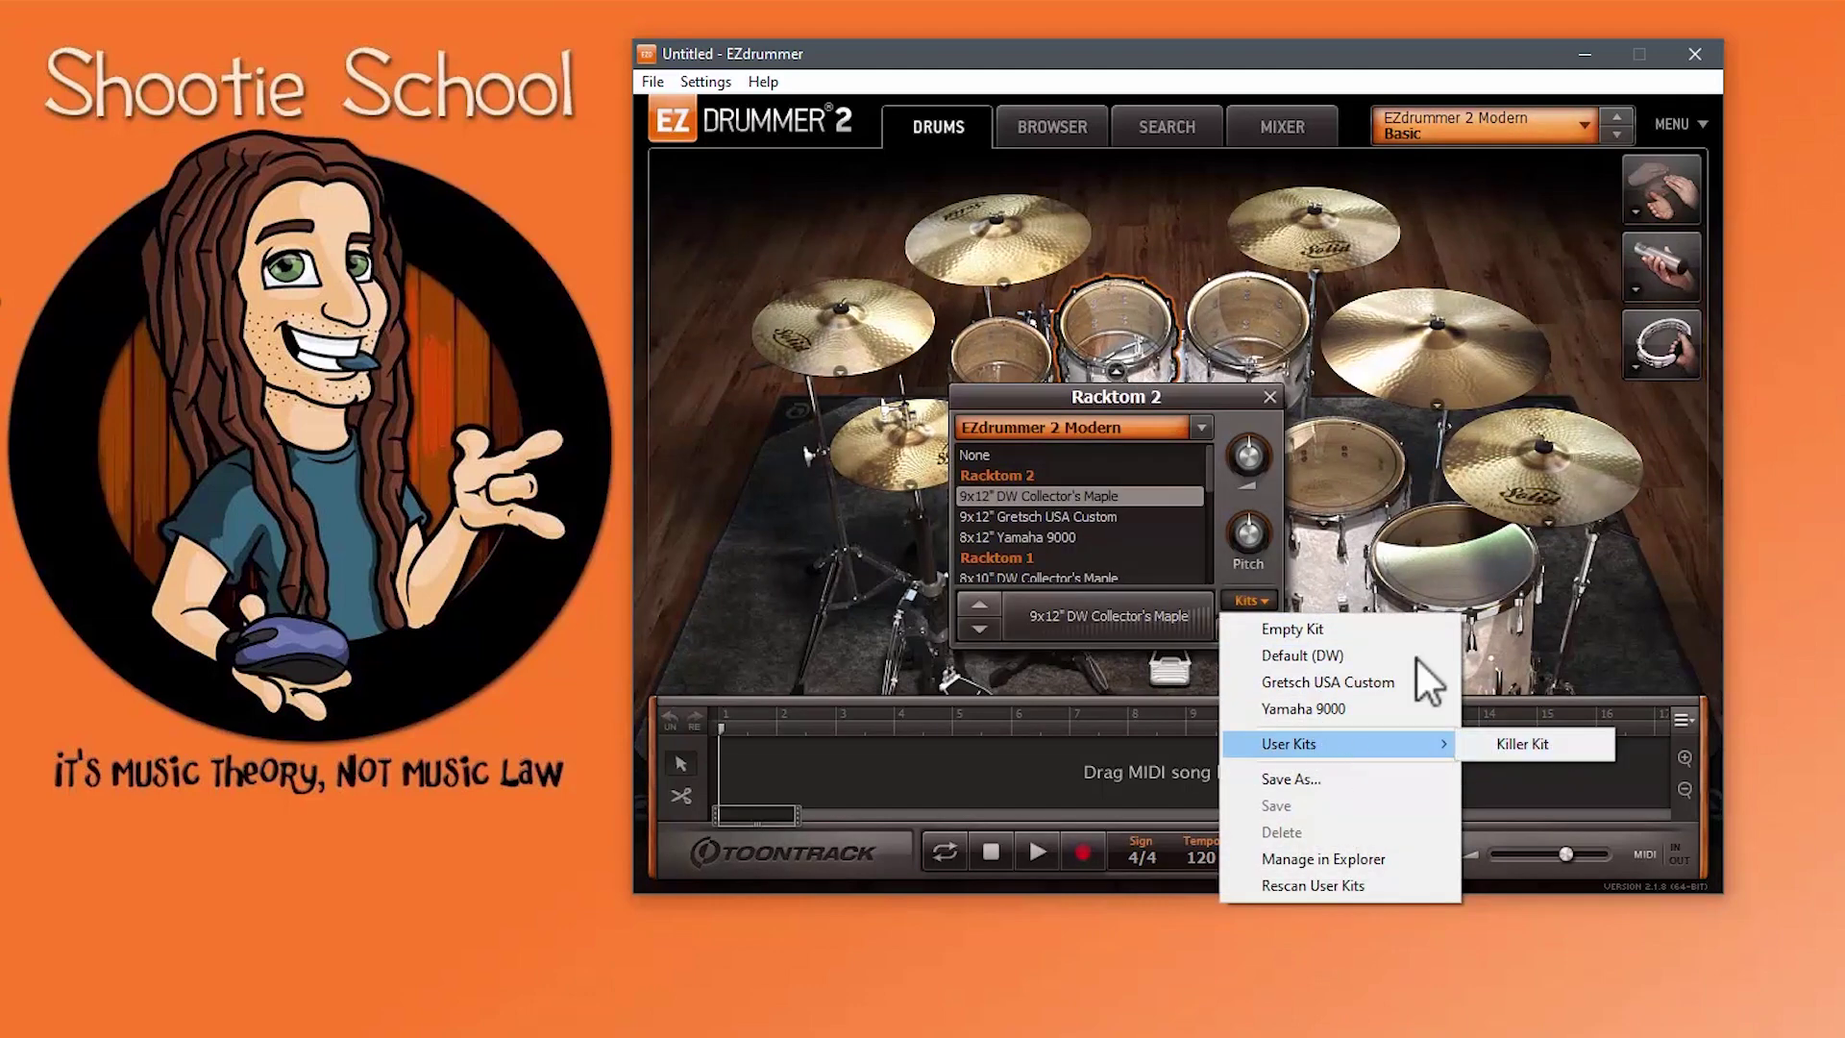
# Step: Reopen the settings of Racktom 2 and close them again
pyautogui.click(1511, 240)
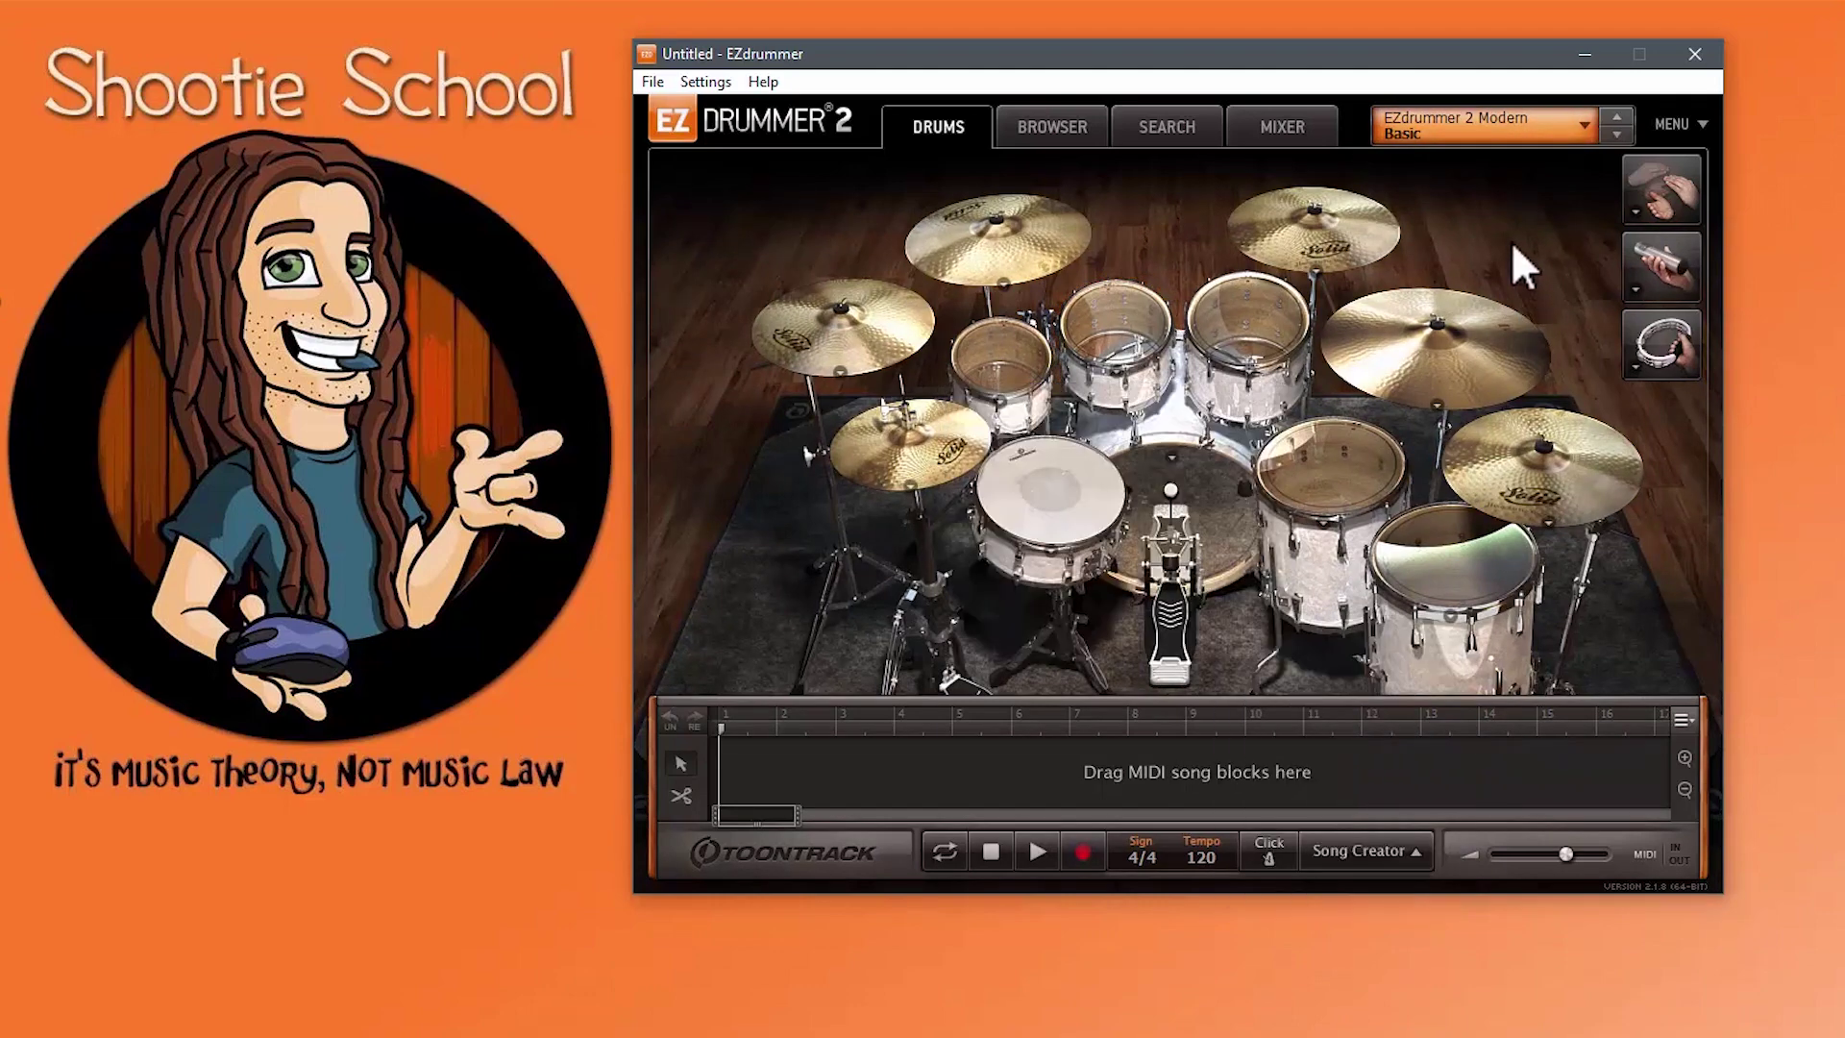
pyautogui.click(1125, 321)
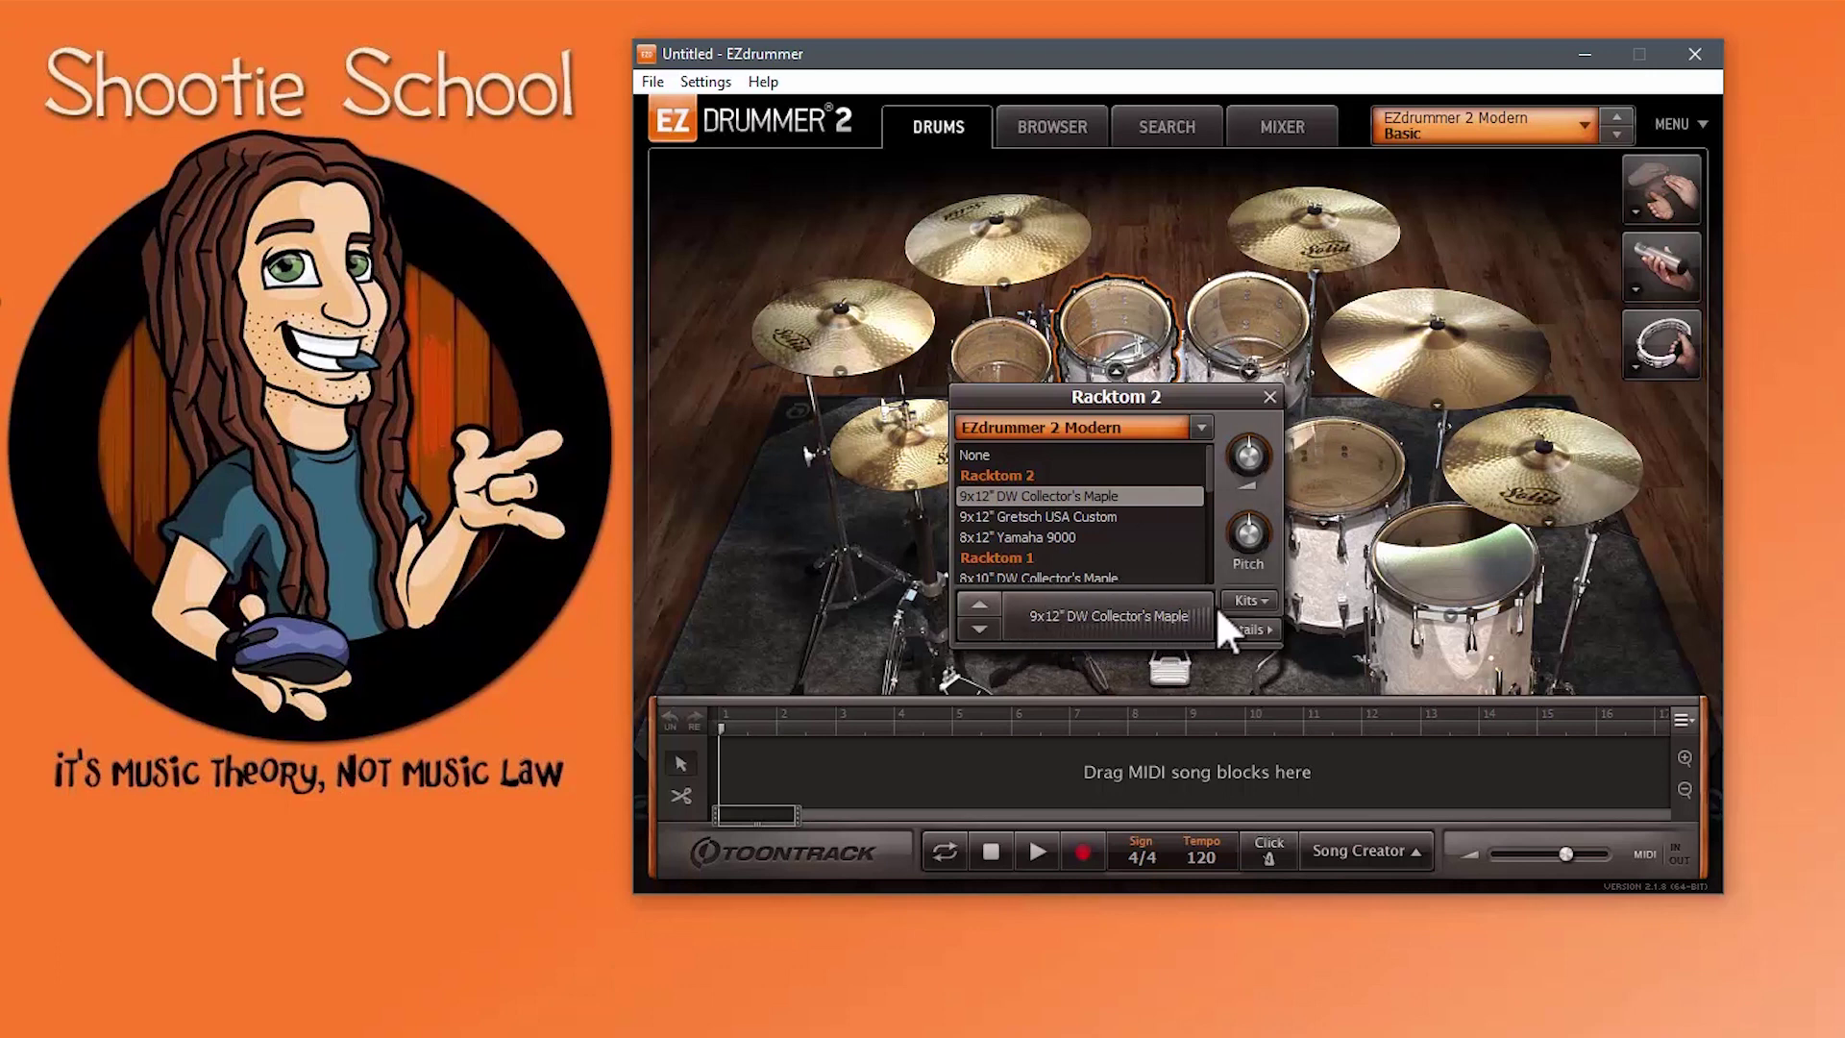
pyautogui.click(1276, 400)
# Step: Open the snare's settings and audition the 6x13" DW Edge at strengths from soft to hard
pyautogui.click(1040, 476)
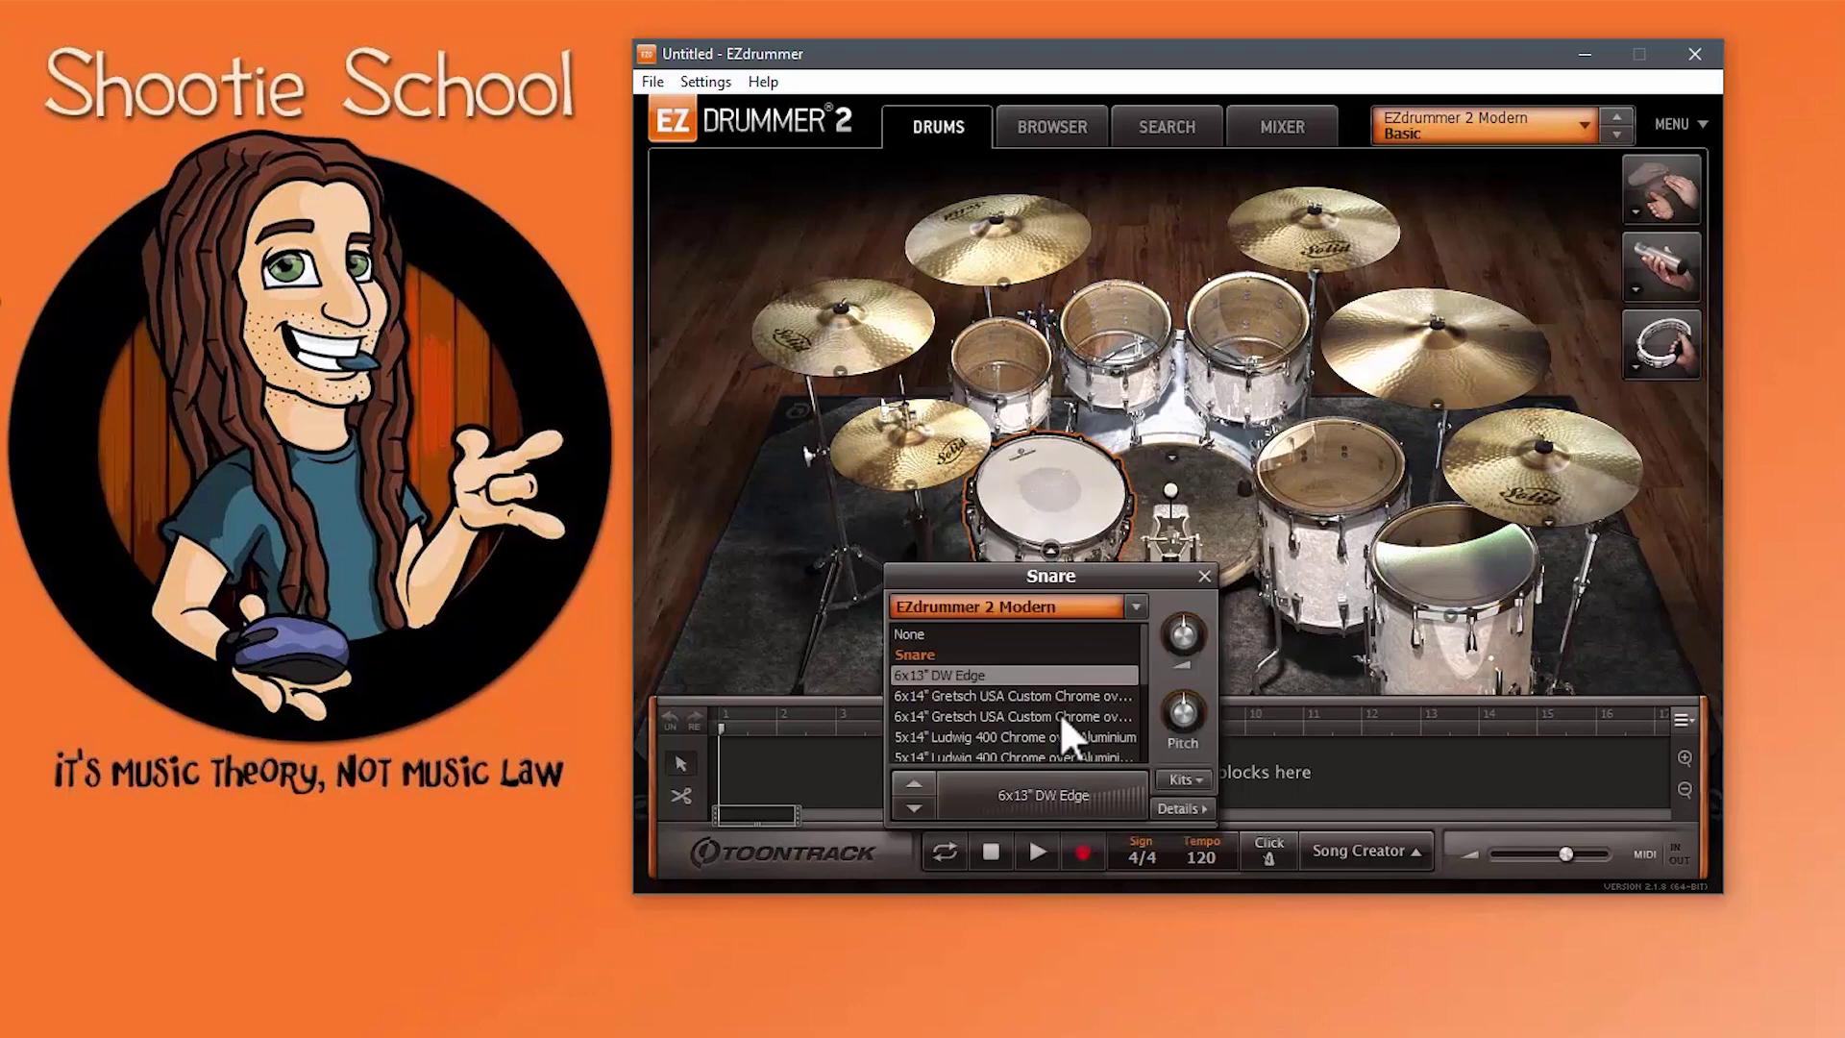
pyautogui.click(958, 804)
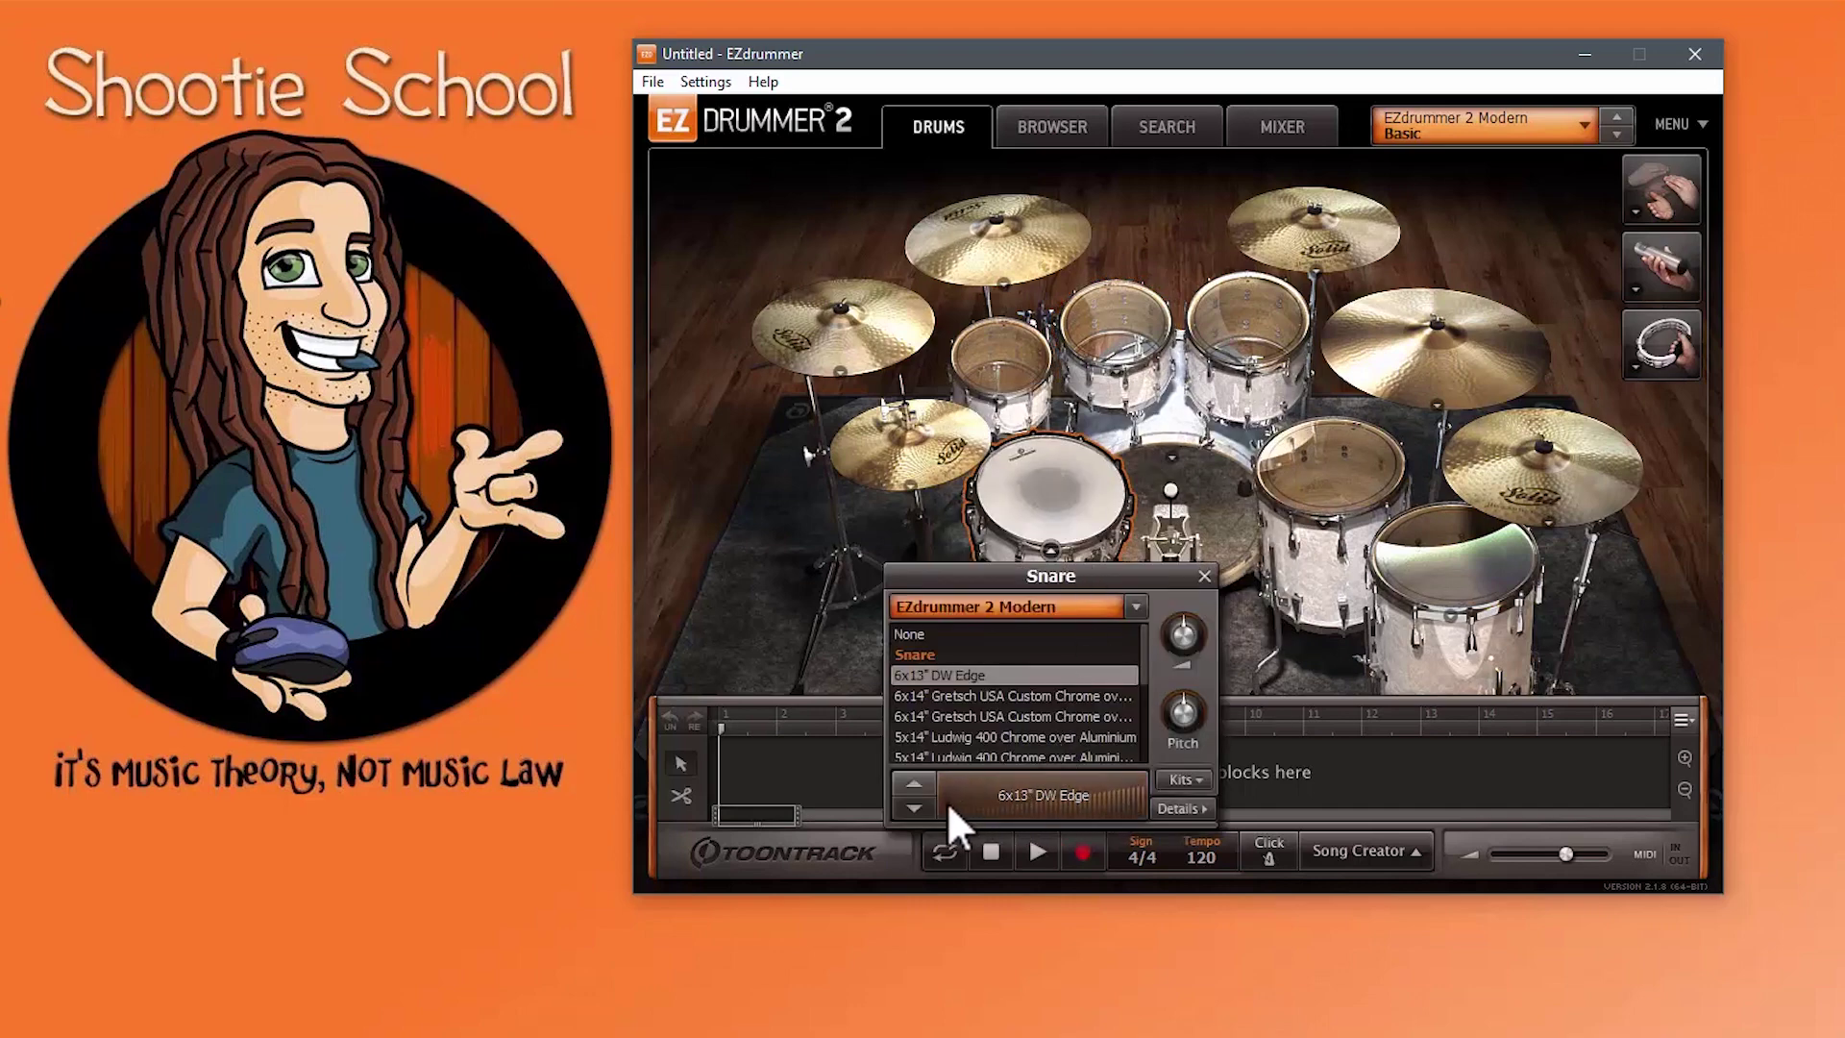
pyautogui.click(959, 803)
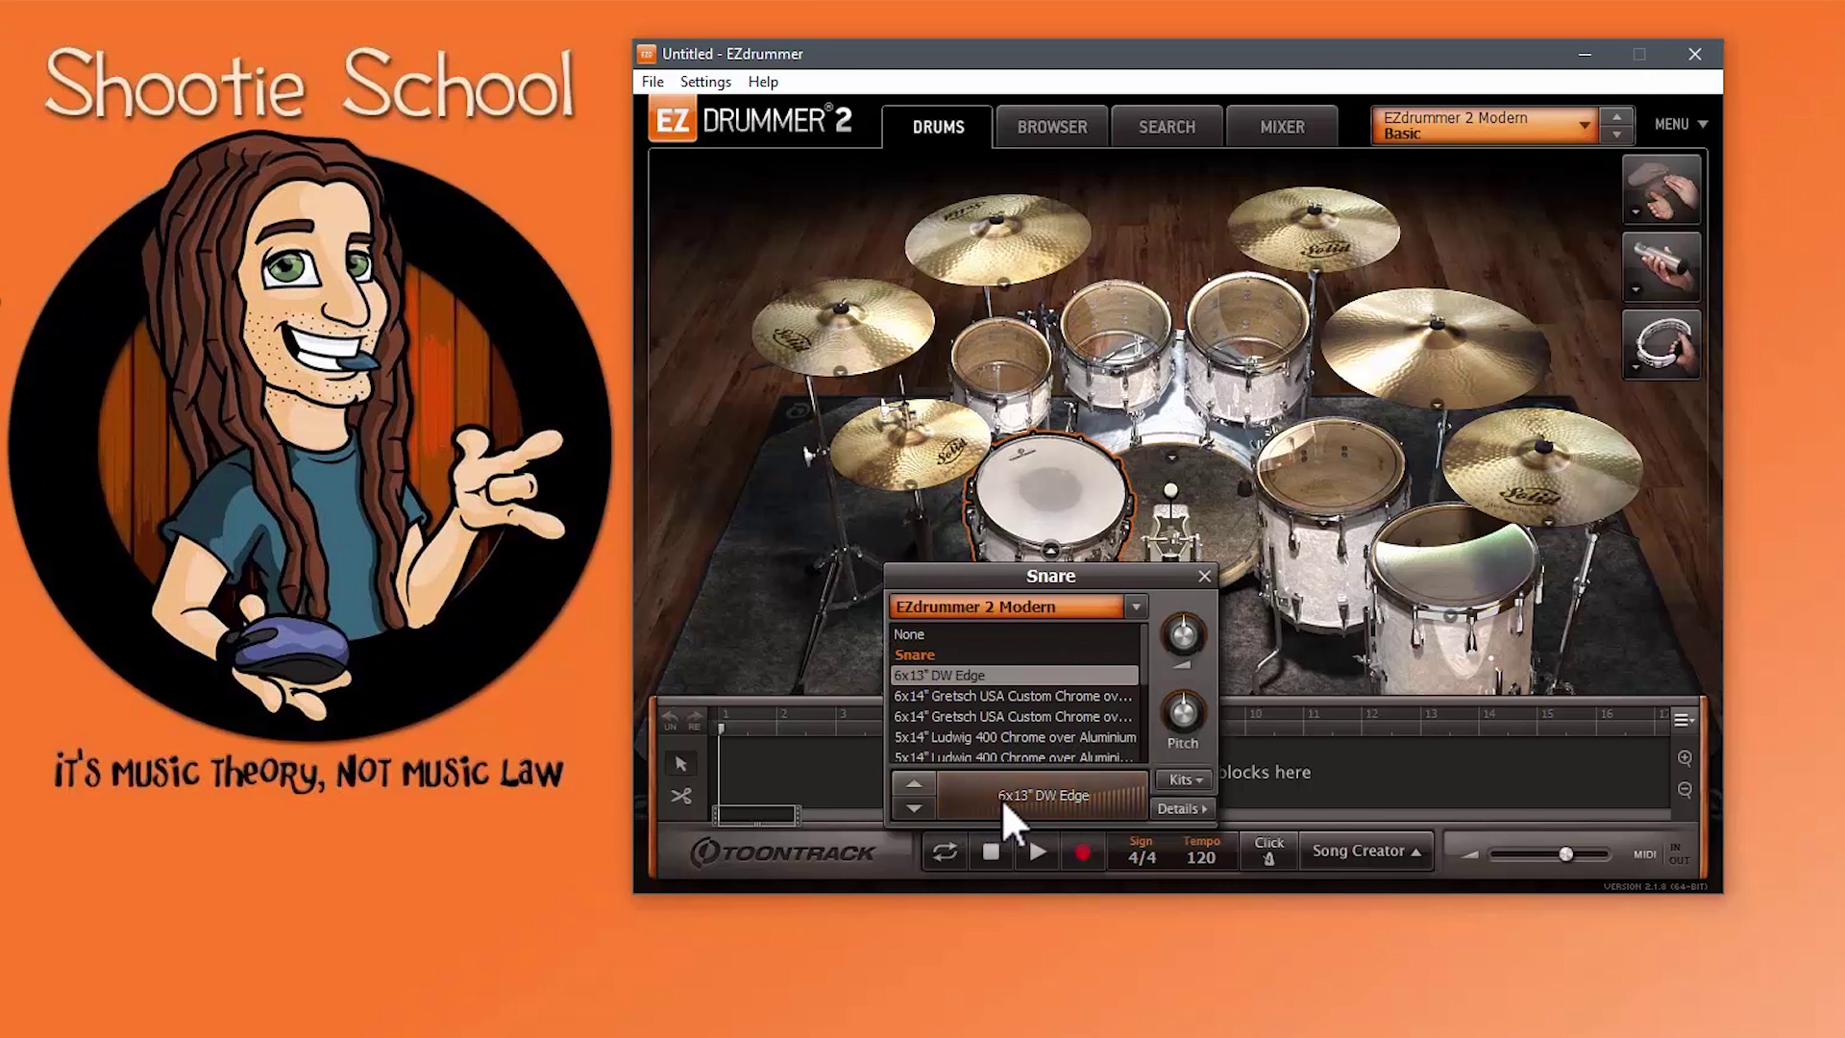
pyautogui.click(1033, 796)
pyautogui.click(1115, 790)
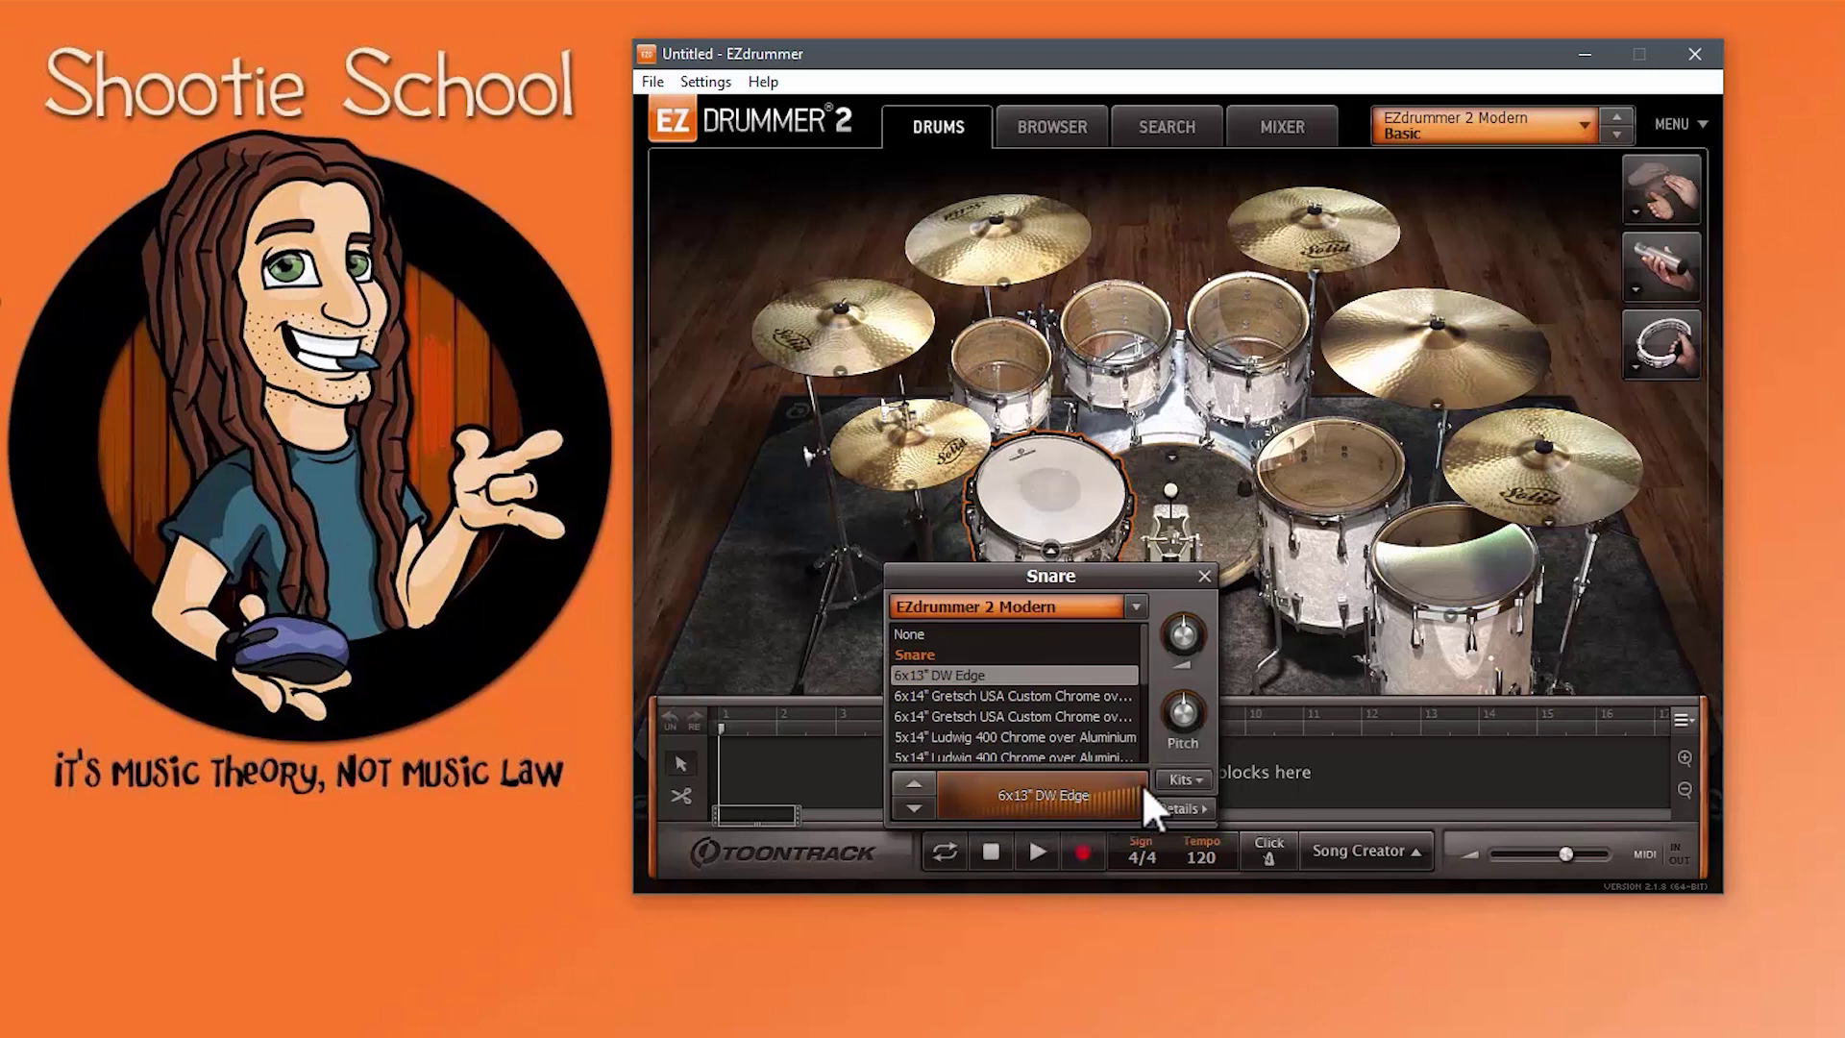
pyautogui.click(1142, 786)
pyautogui.click(951, 809)
pyautogui.click(1001, 800)
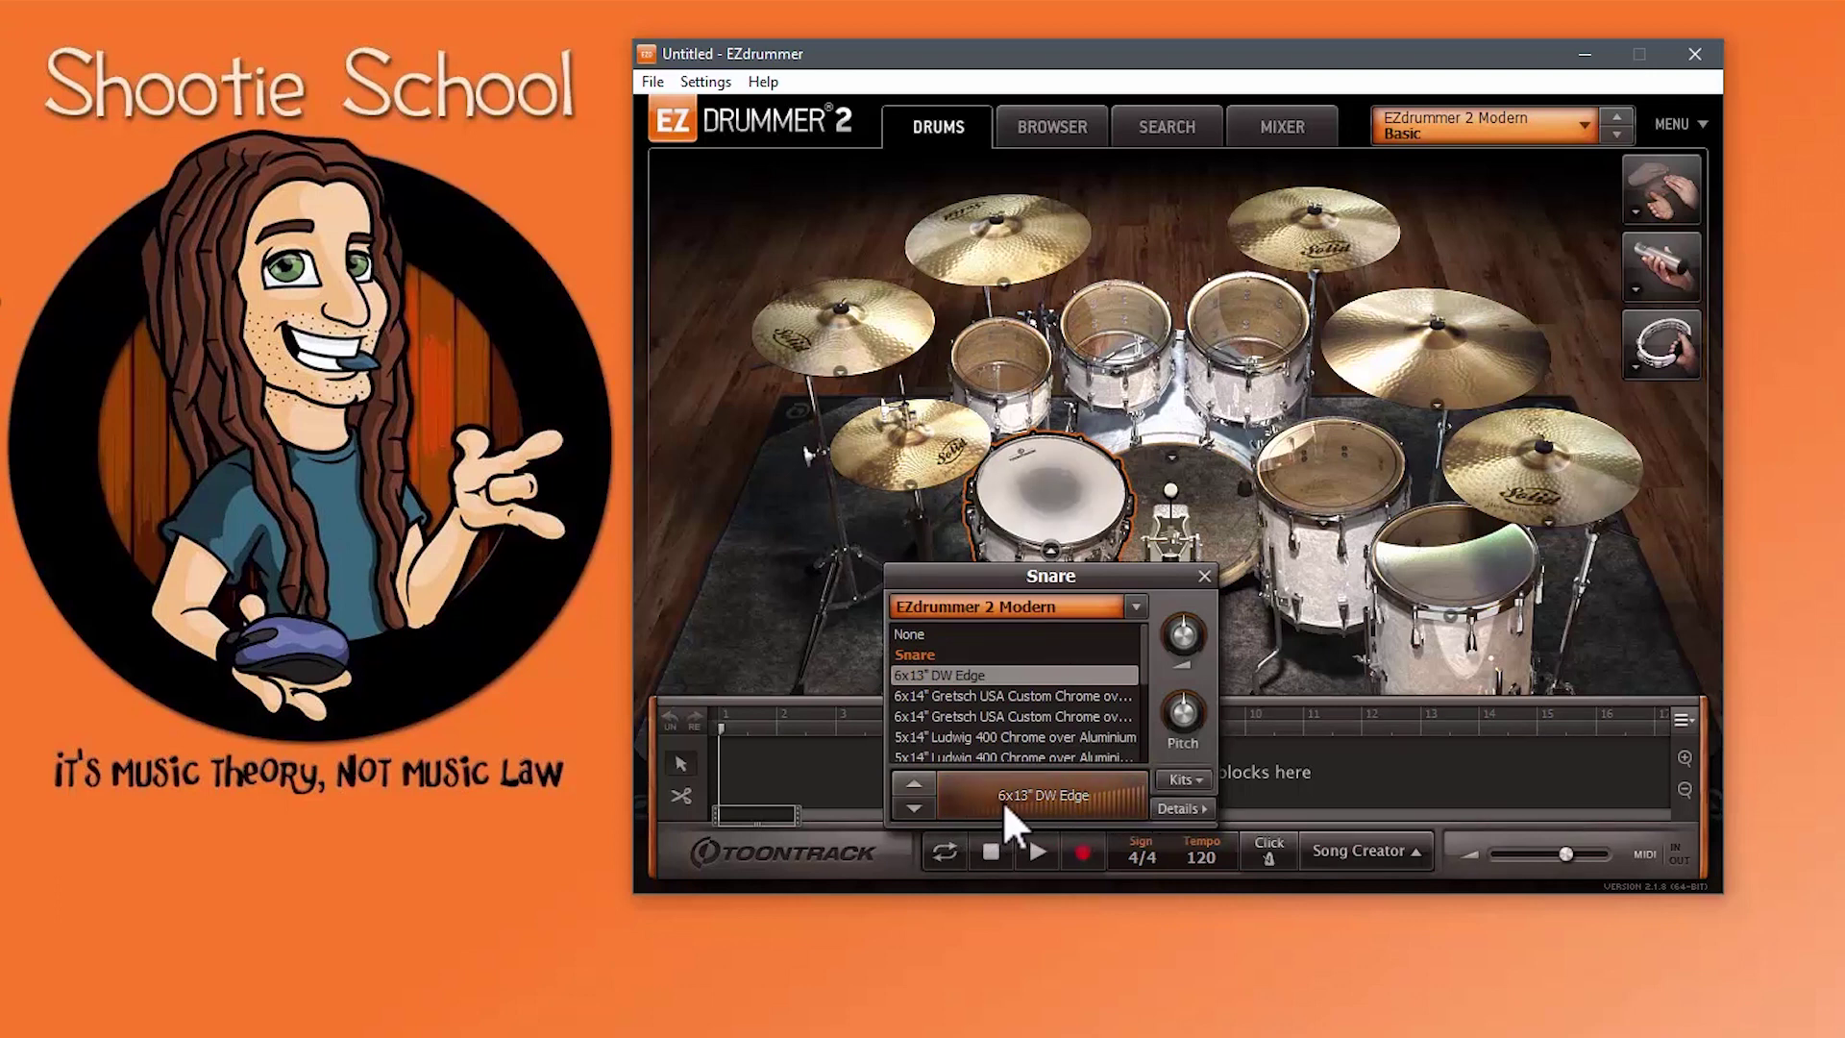
pyautogui.click(1117, 790)
pyautogui.click(1143, 782)
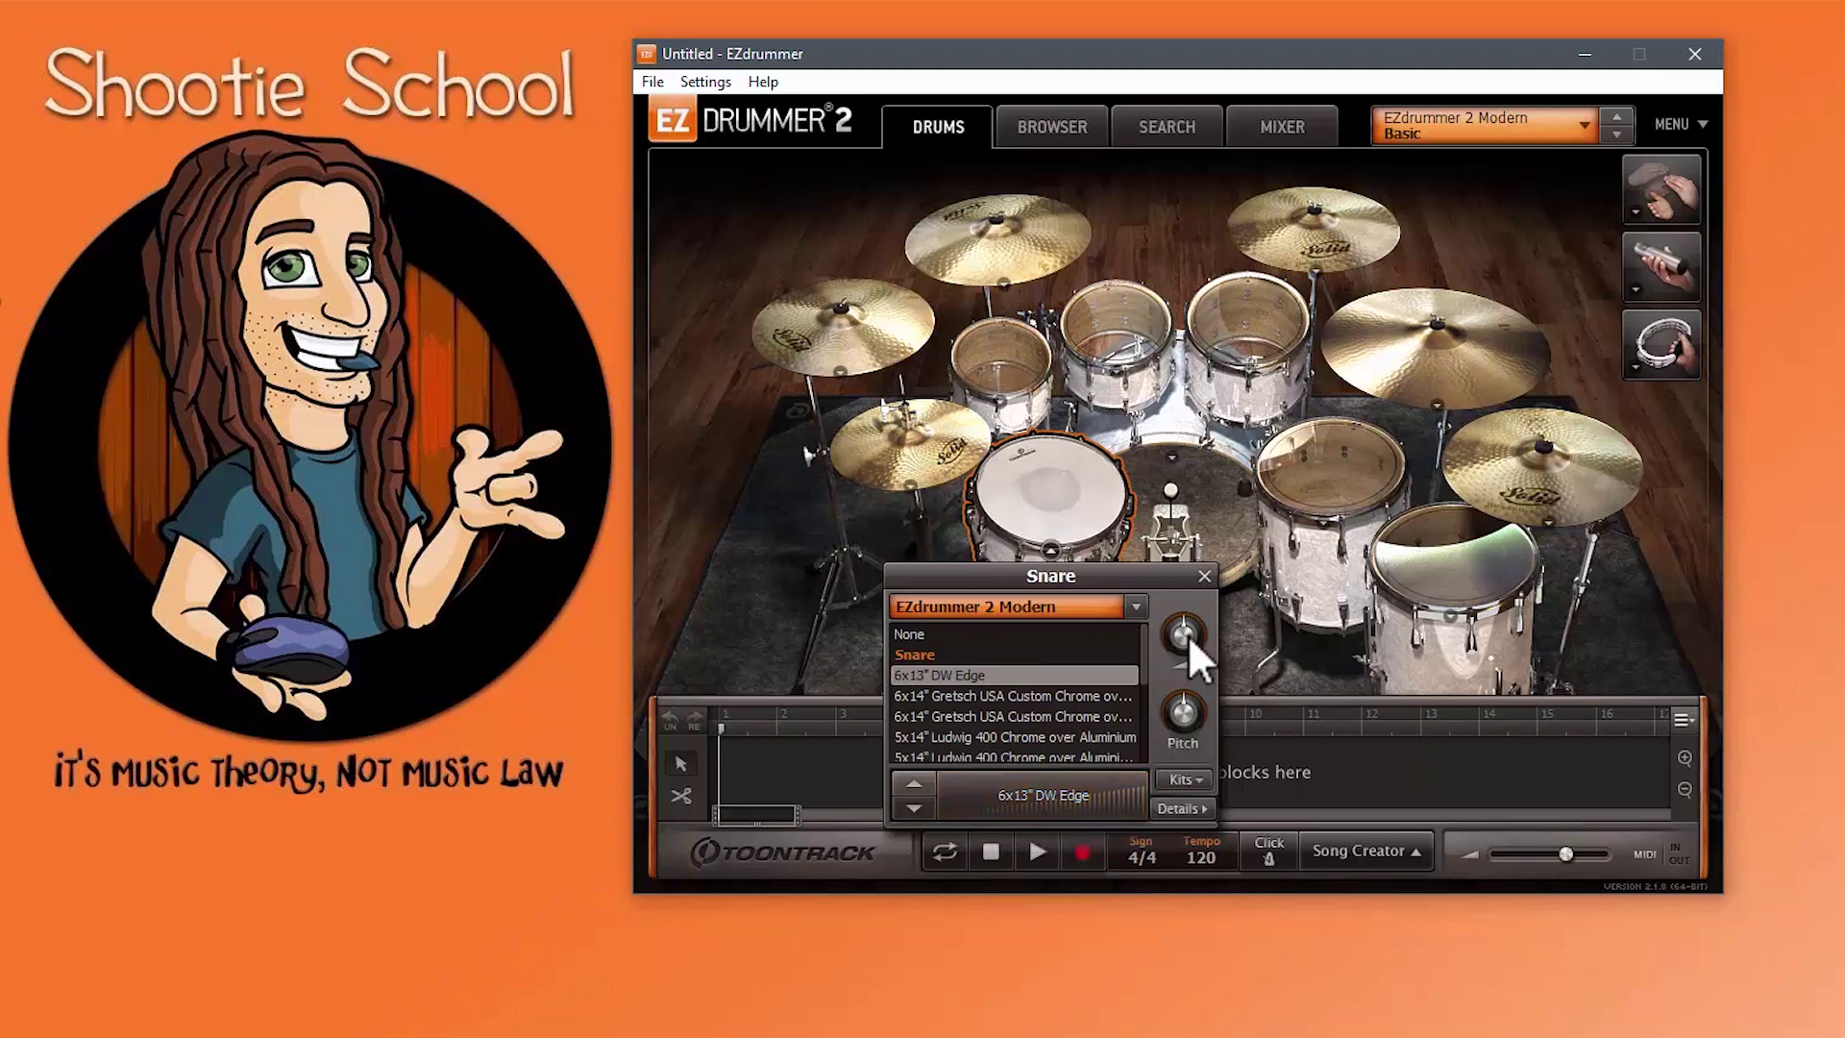
# Step: Set the Snare channel's fader to -1.8 in the mixer and return to the drum kit view
pyautogui.moveTo(1185, 628)
pyautogui.click(1253, 132)
pyautogui.moveTo(847, 370); pyautogui.dragTo(842, 300)
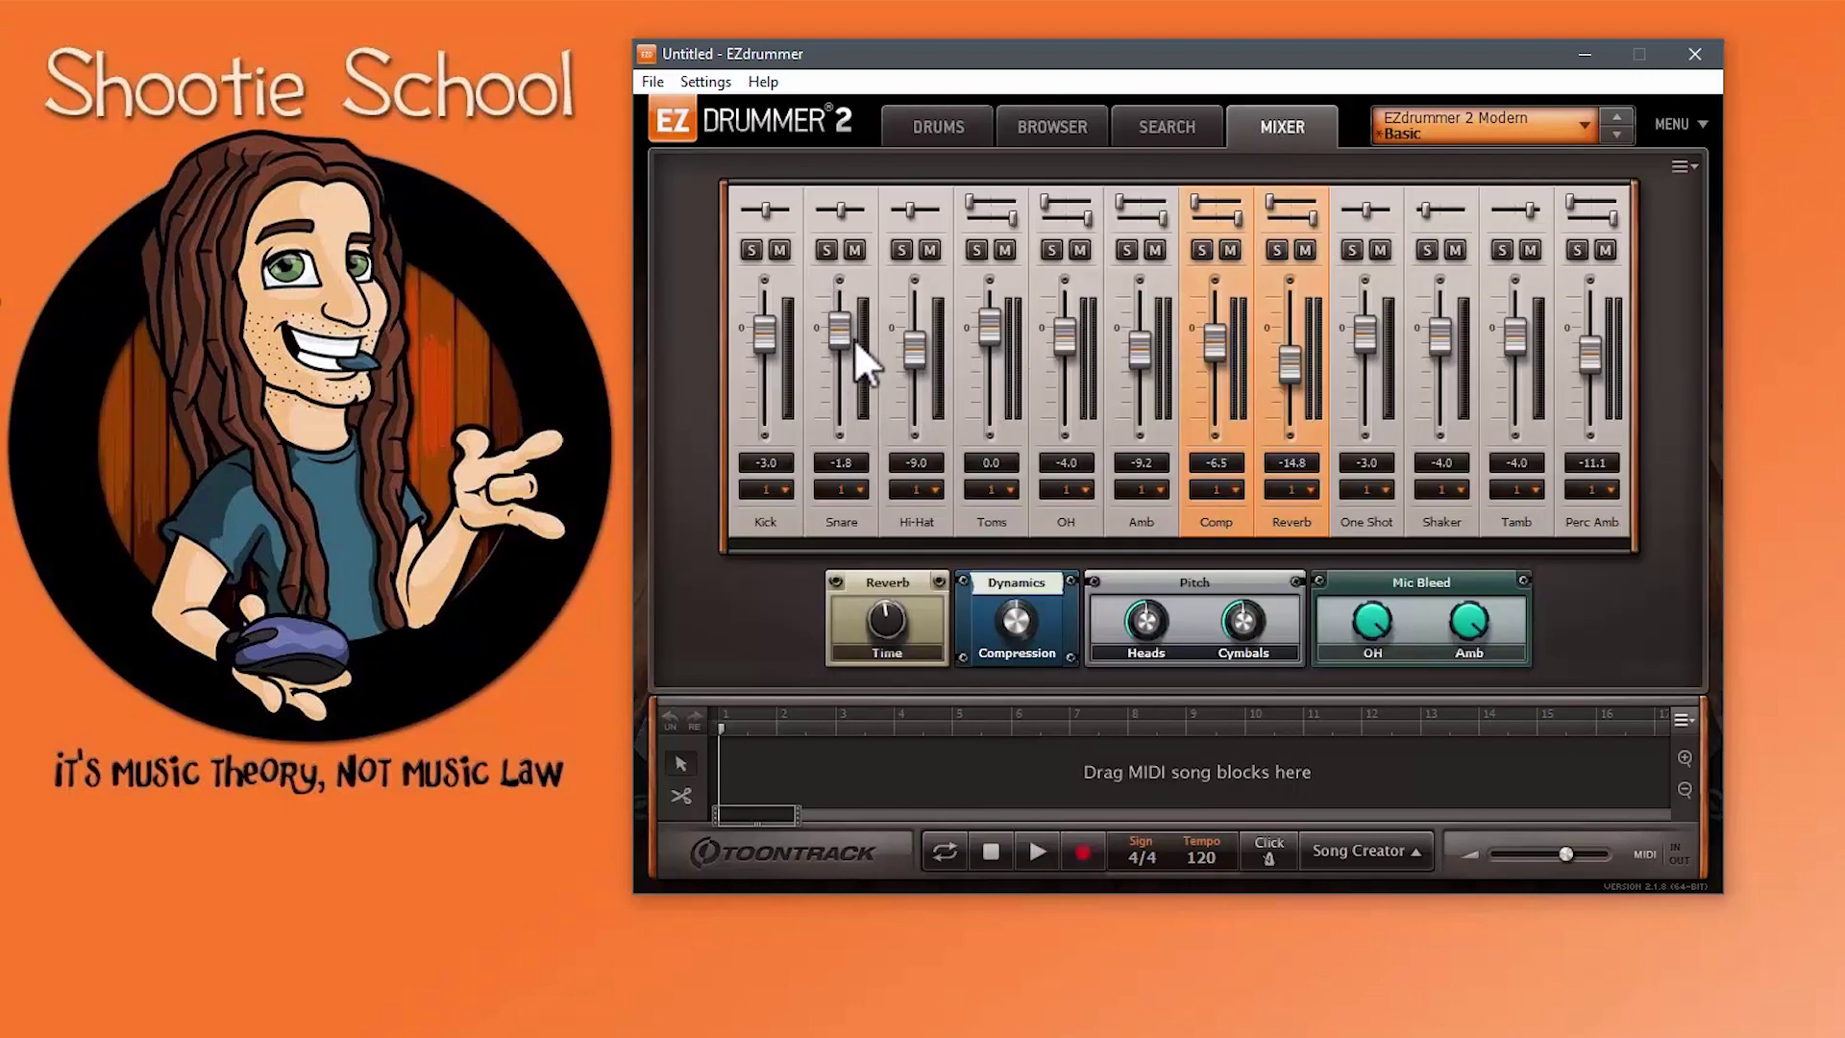
pyautogui.click(939, 128)
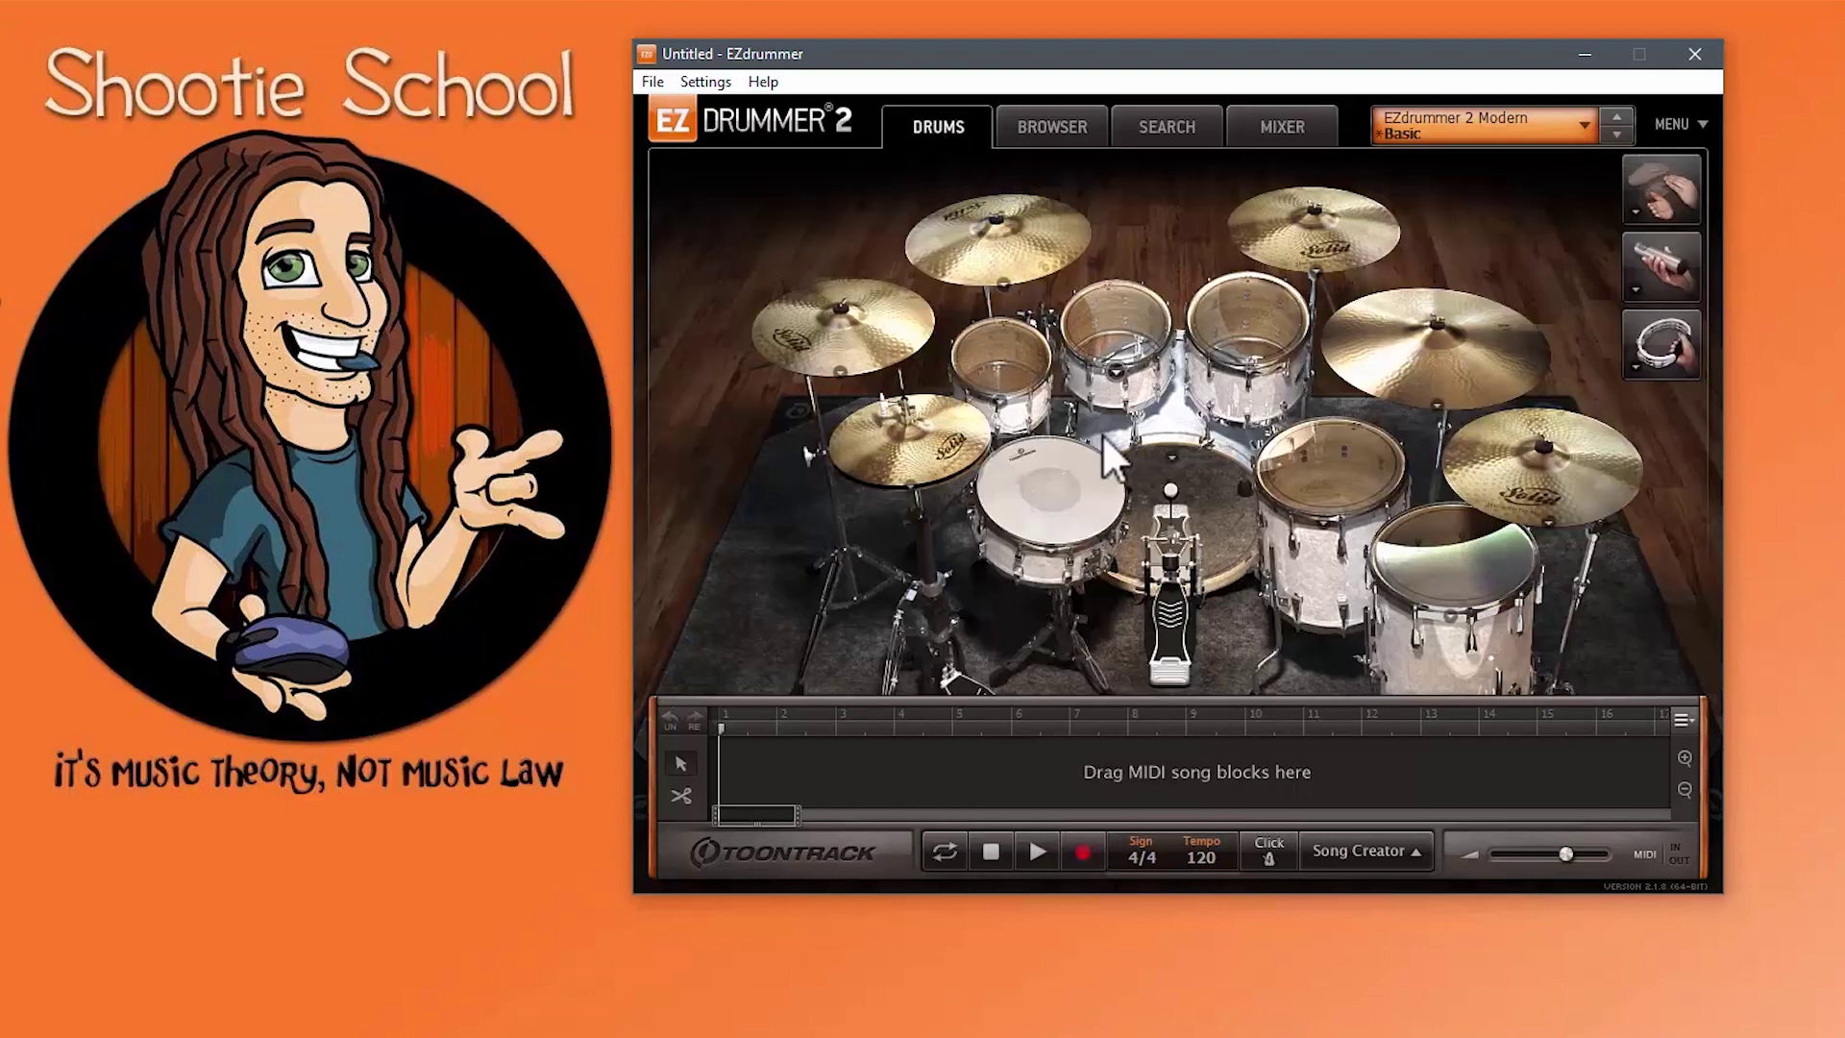
# Step: Reopen the snare's settings and compare its softest hits with its hardest hits again
pyautogui.click(1094, 502)
pyautogui.click(943, 798)
pyautogui.click(943, 798)
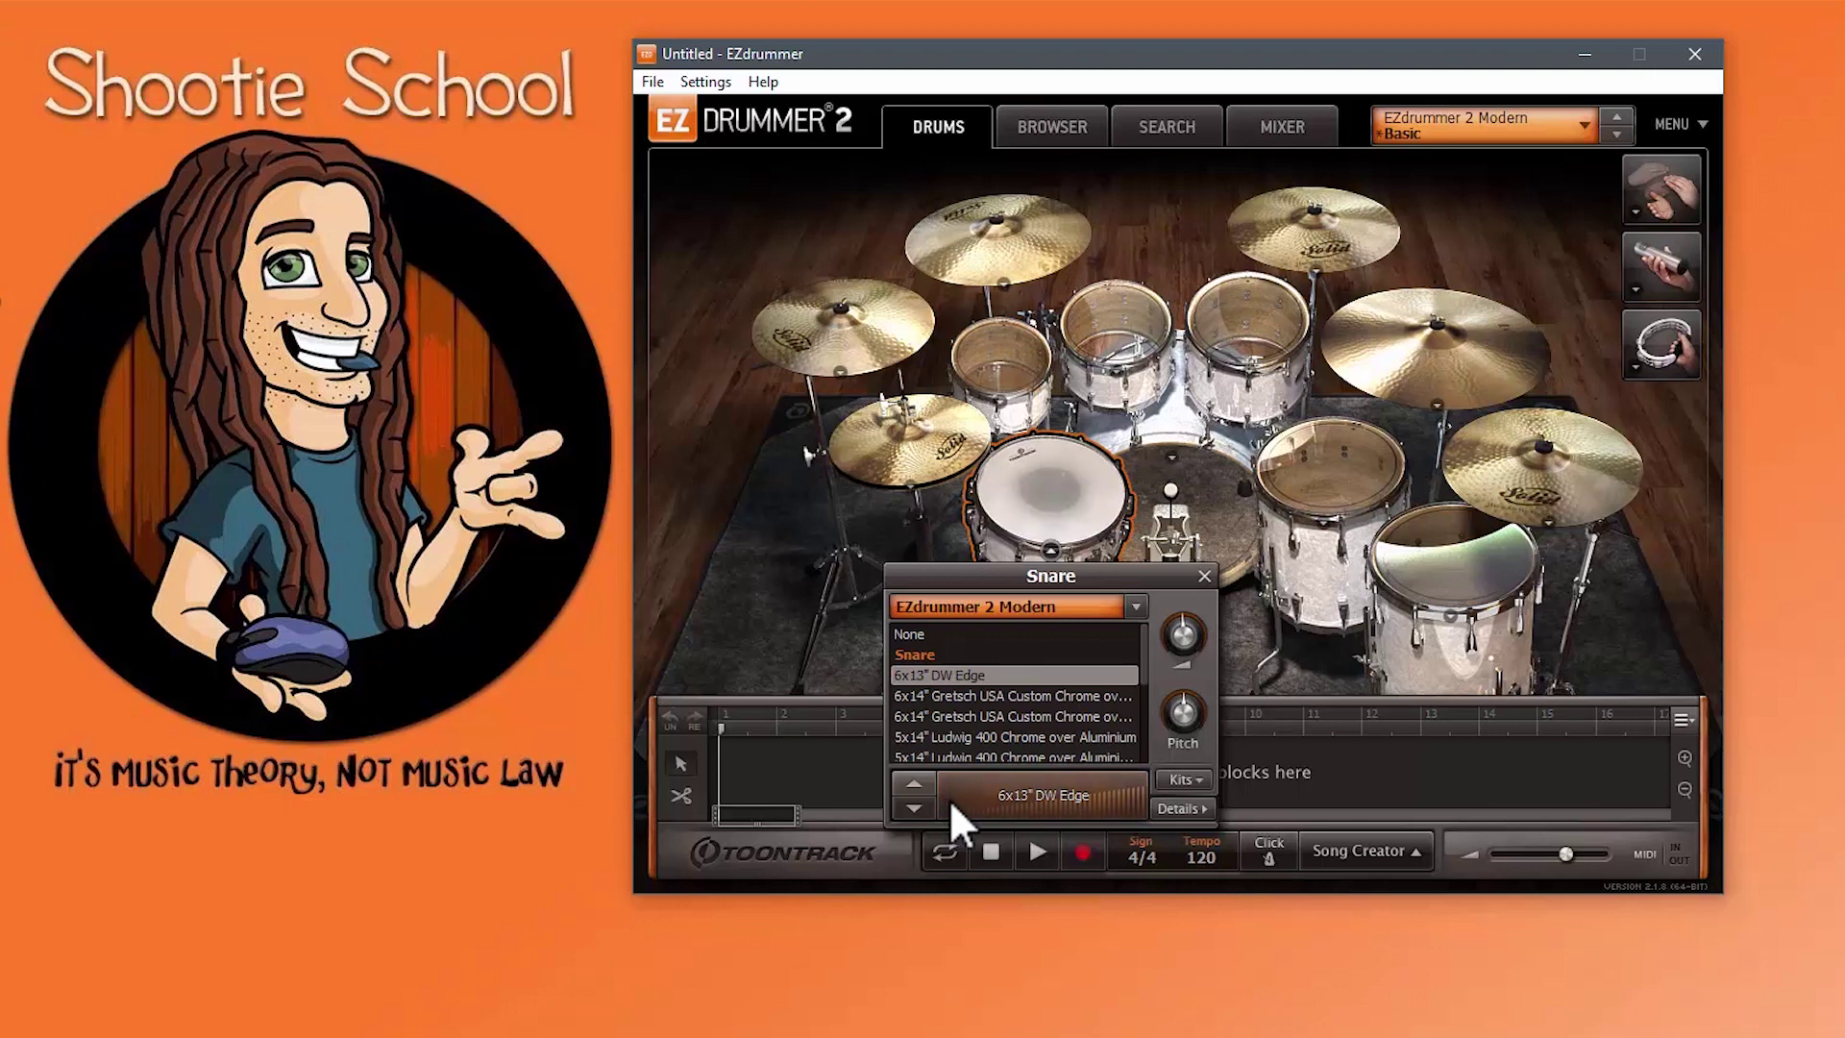
pyautogui.click(982, 797)
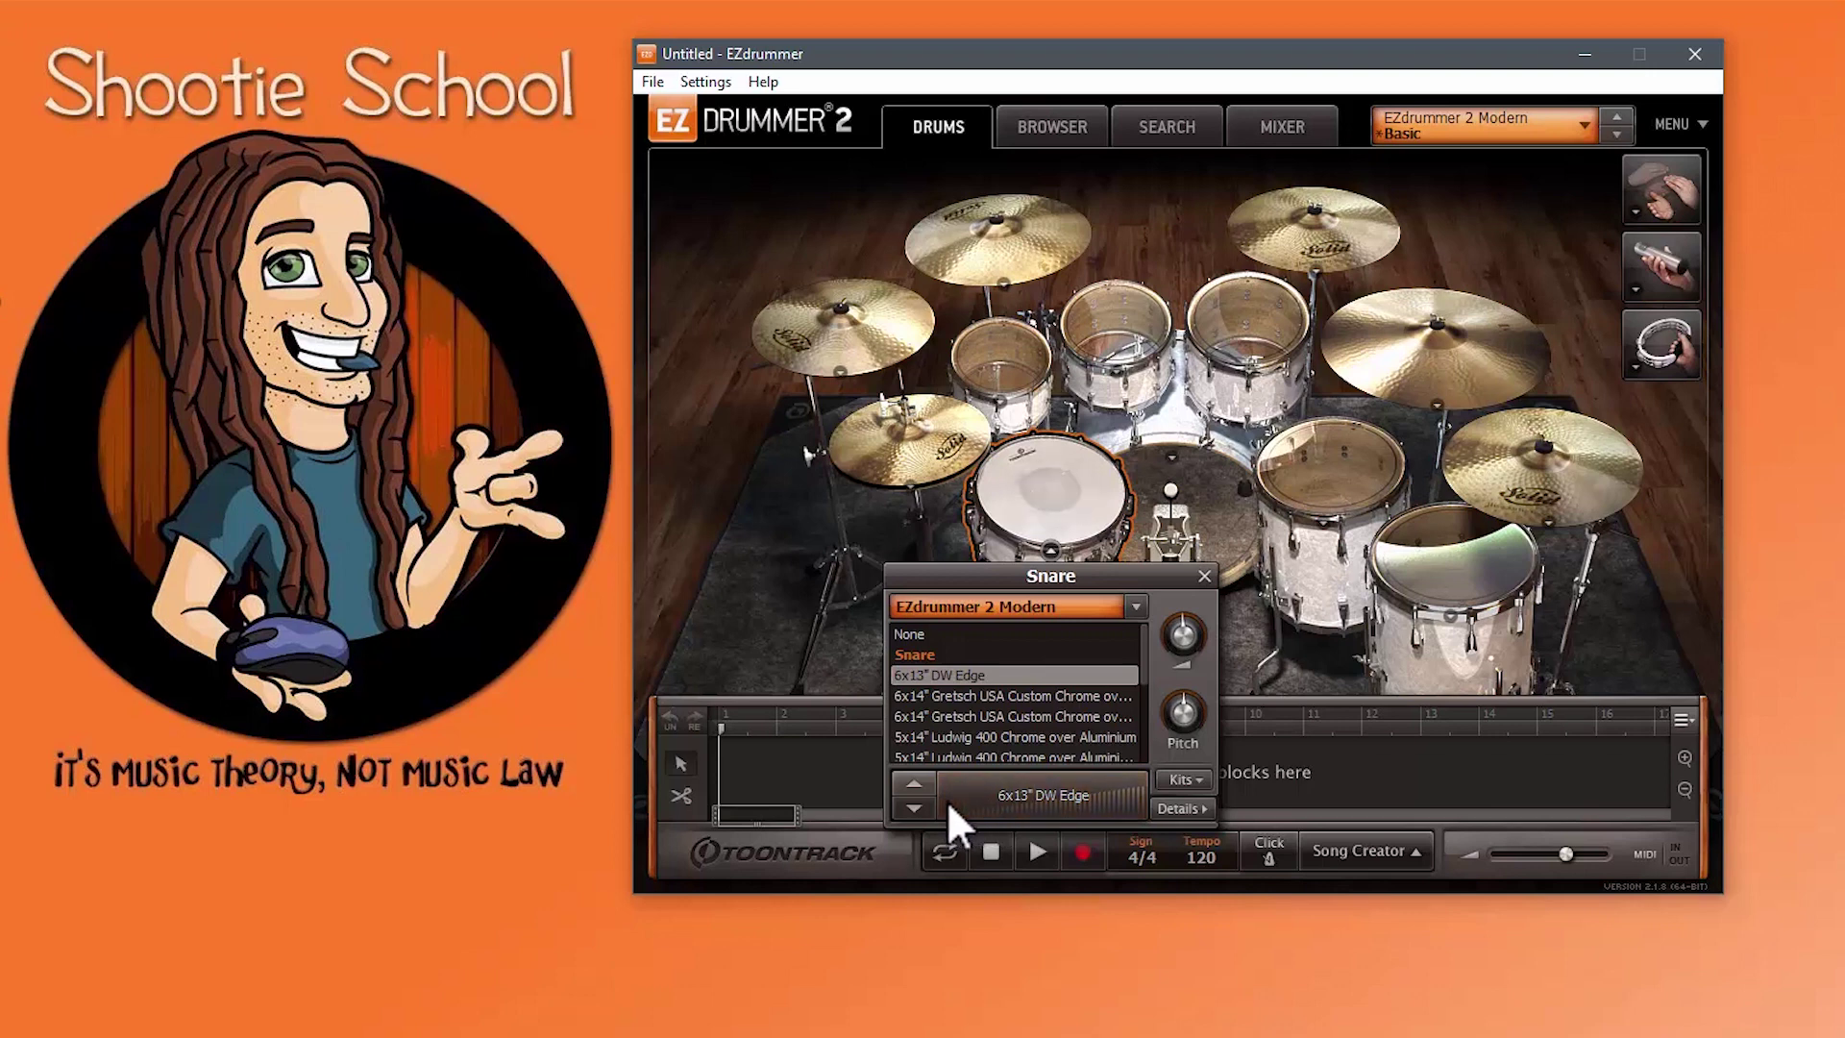
pyautogui.click(951, 800)
pyautogui.click(1110, 787)
pyautogui.click(1138, 788)
pyautogui.click(1142, 789)
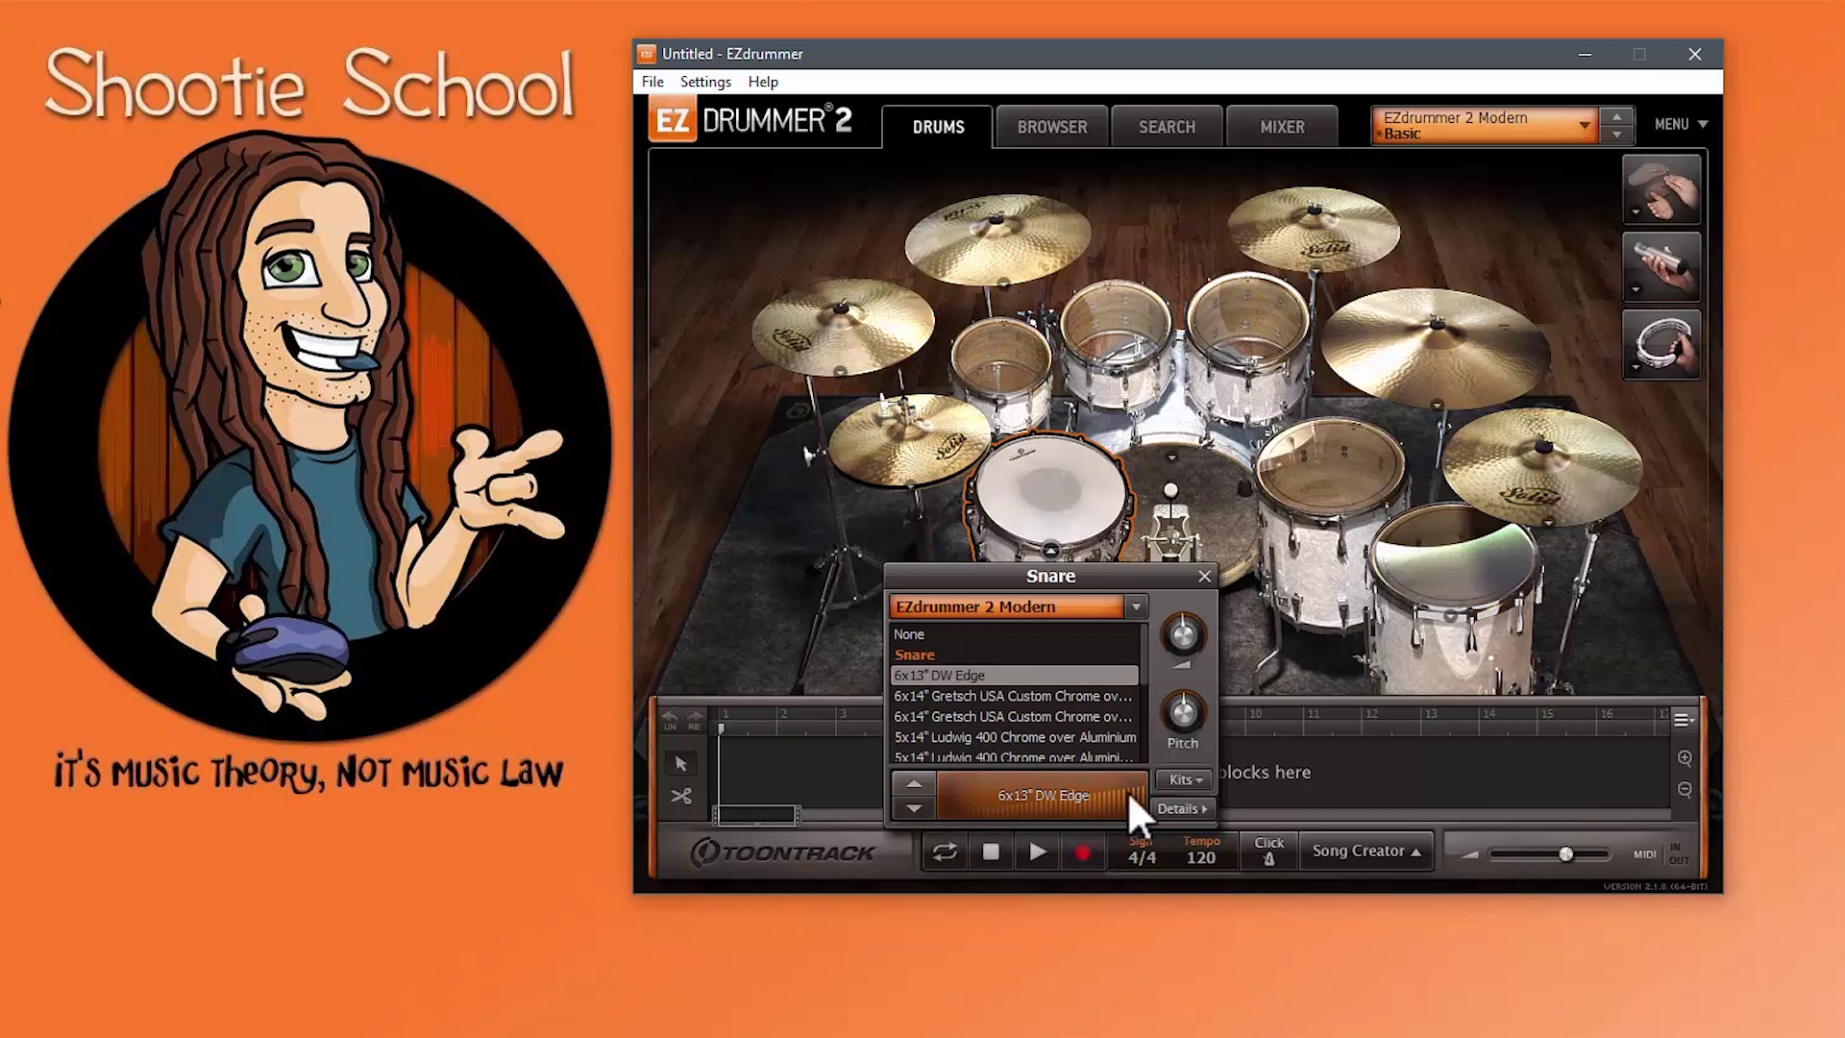
pyautogui.click(1104, 797)
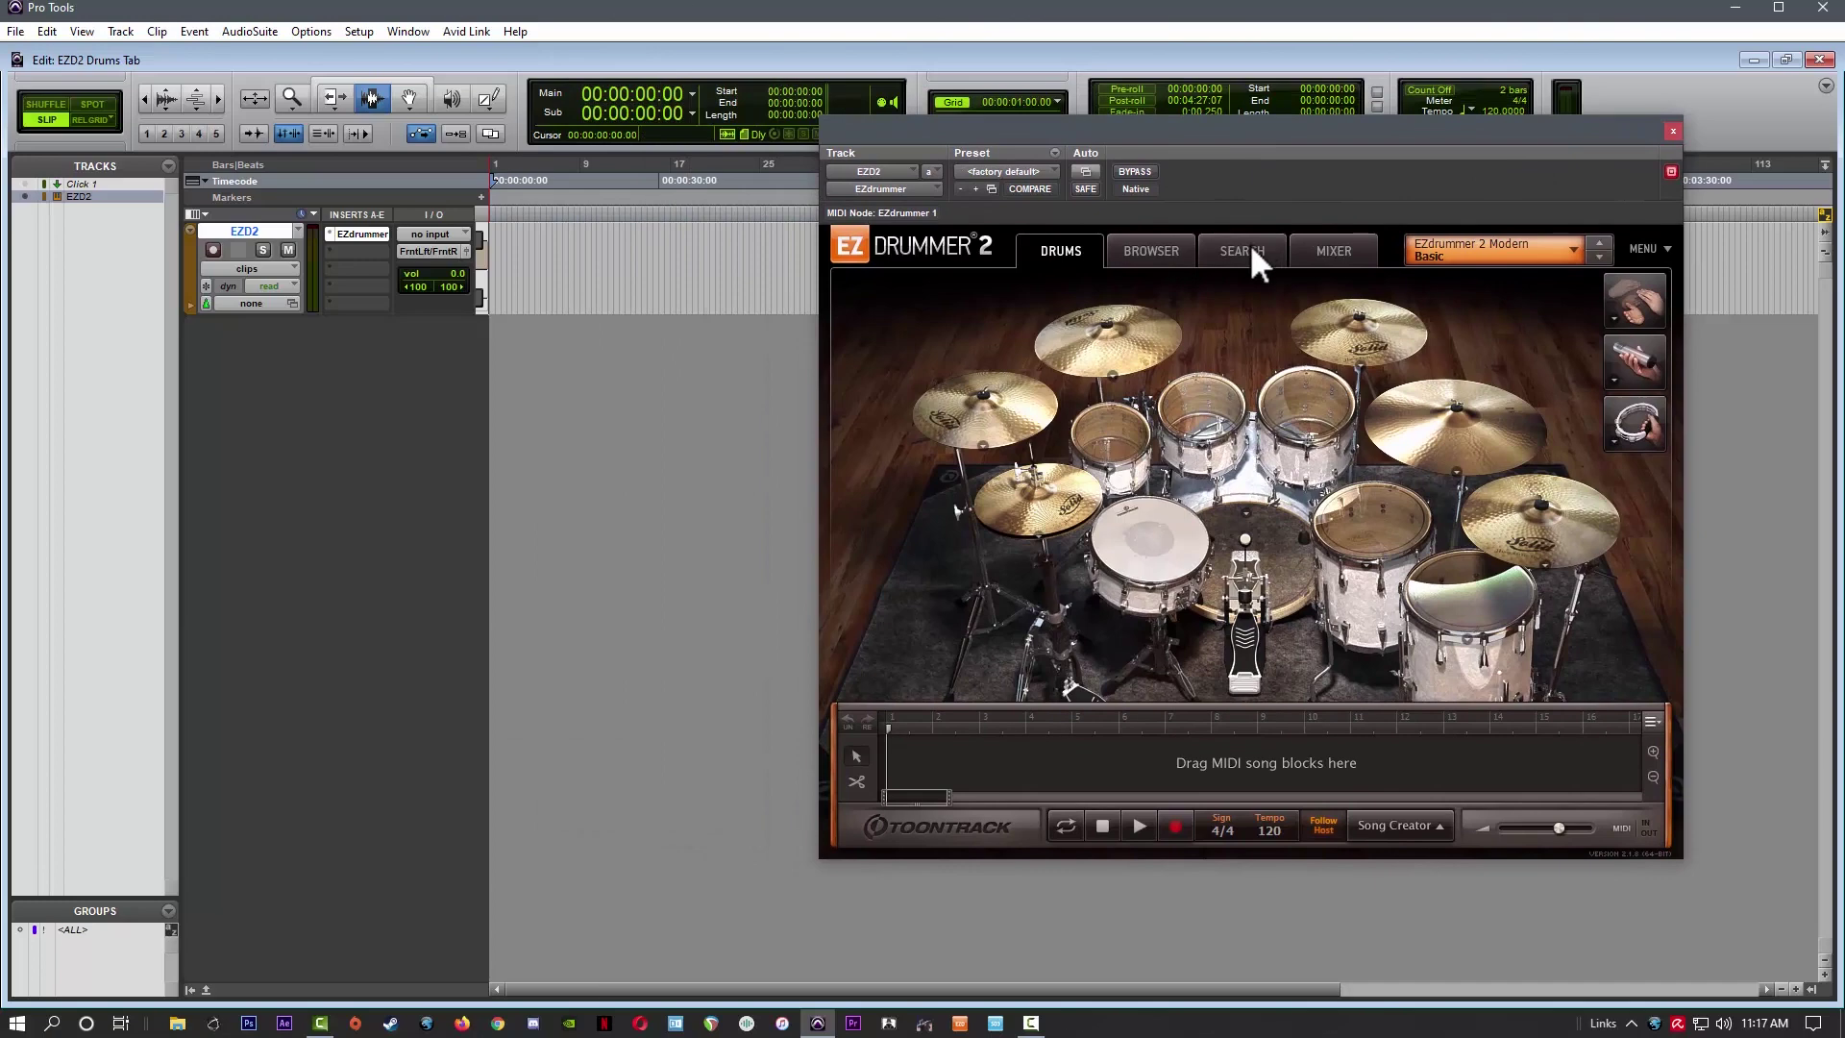
# Step: In Pro Tools, find the Verse 03 groove of Halftime Pushy Rock 135 BPM, preview it and place it on the EZD2 track
pyautogui.click(1244, 251)
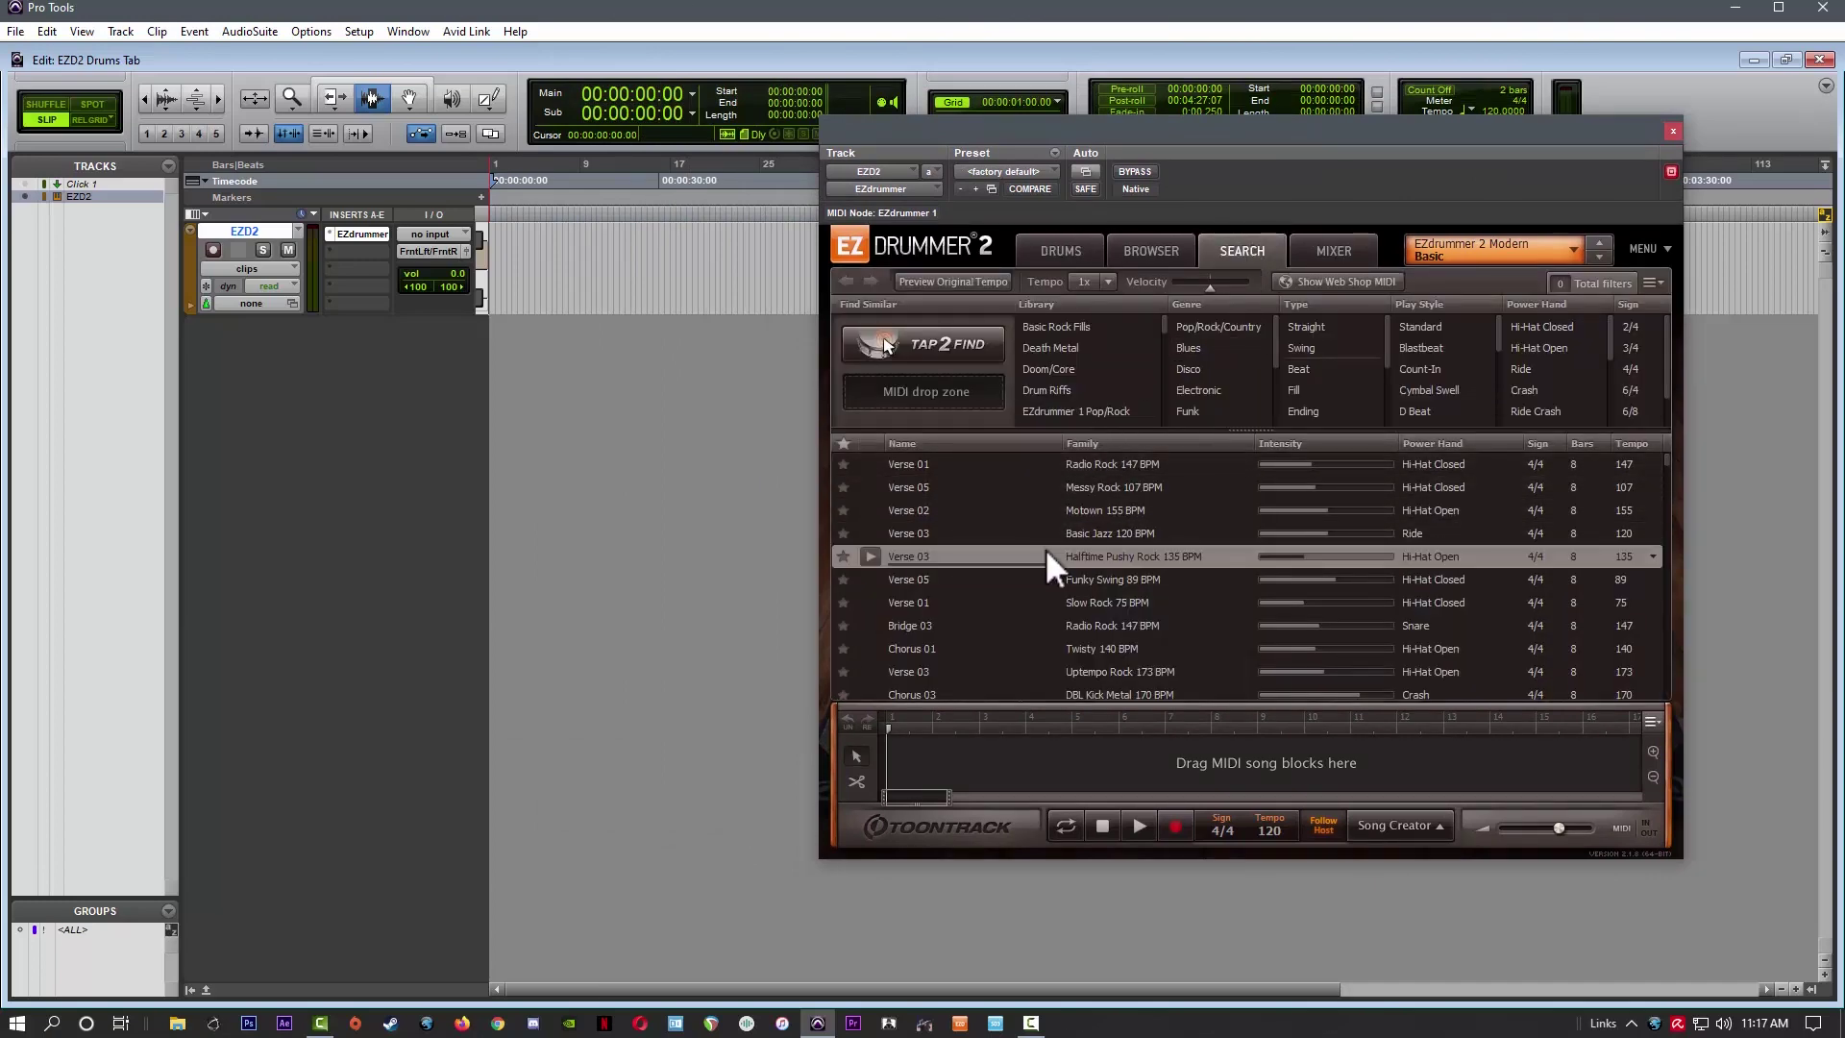
pyautogui.click(872, 555)
pyautogui.moveTo(1091, 558); pyautogui.dragTo(686, 251)
# Step: Show the velocity lane below the EZD2 track and enlarge the Verse 03 clip
pyautogui.click(189, 306)
pyautogui.click(260, 327)
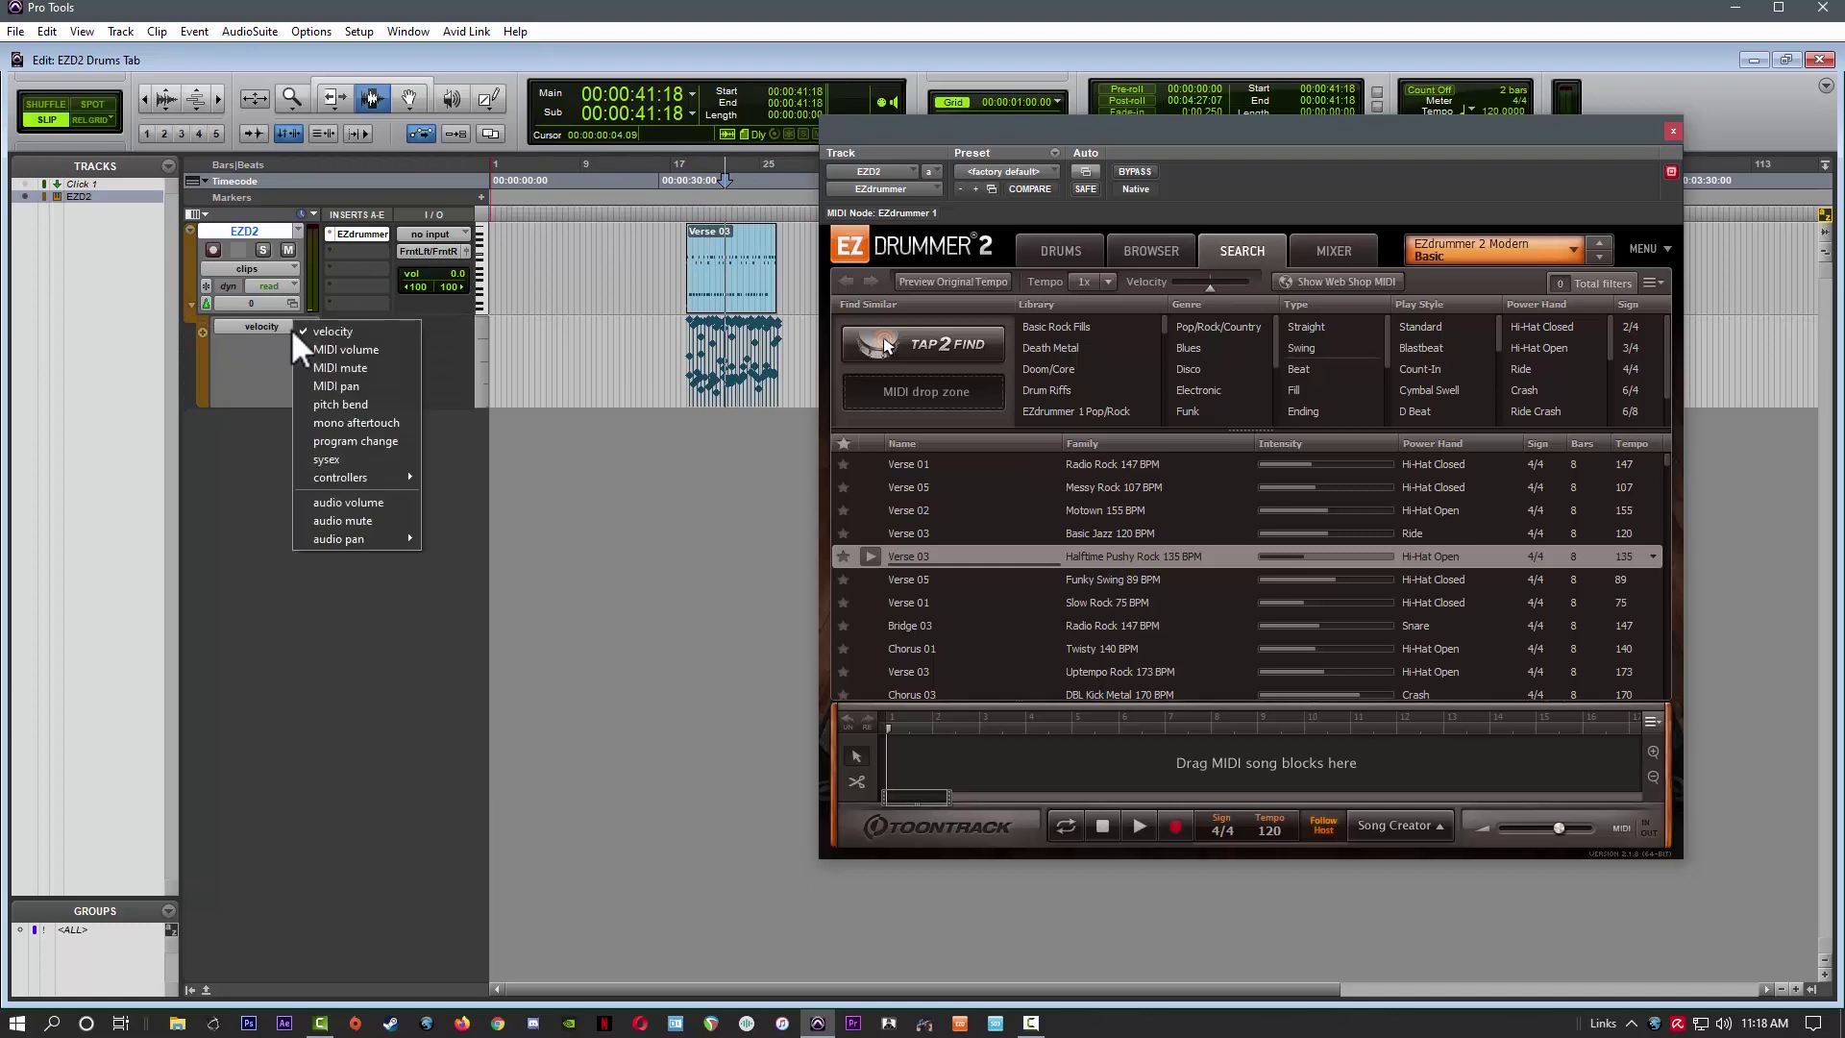
pyautogui.click(256, 325)
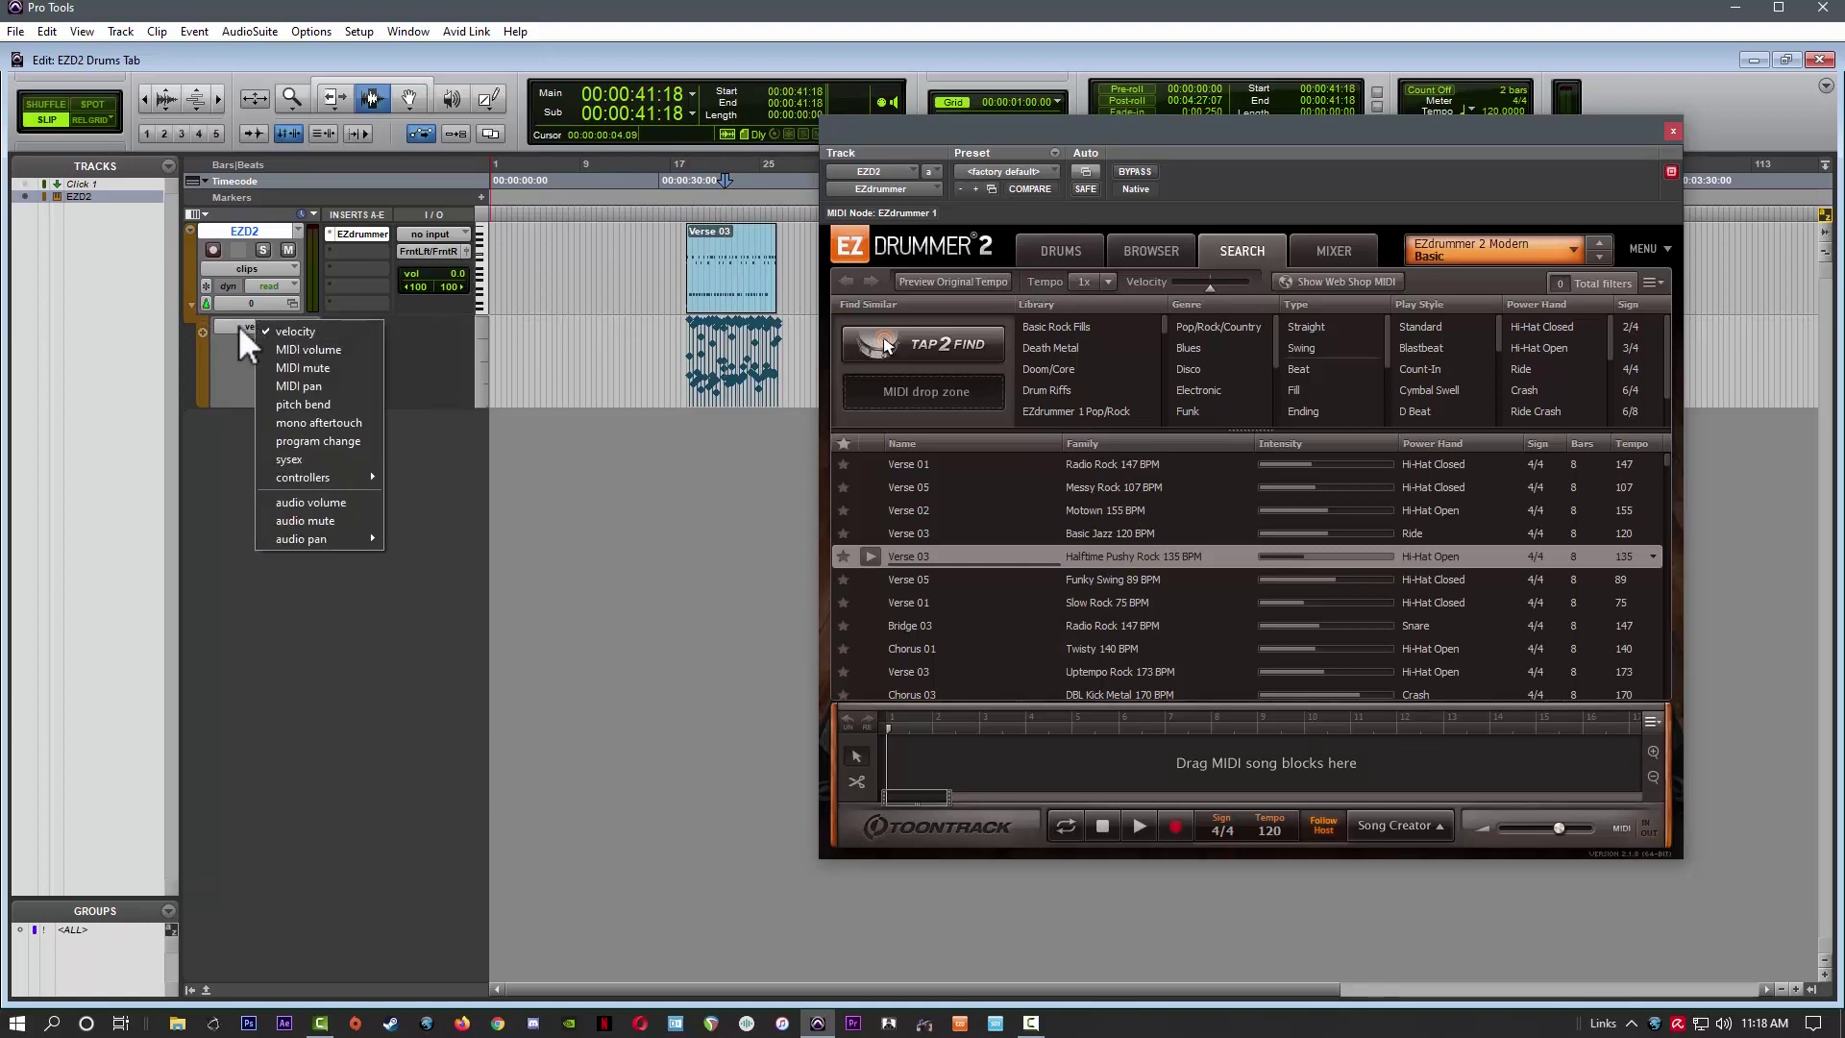
pyautogui.click(239, 325)
pyautogui.click(291, 97)
pyautogui.click(782, 329)
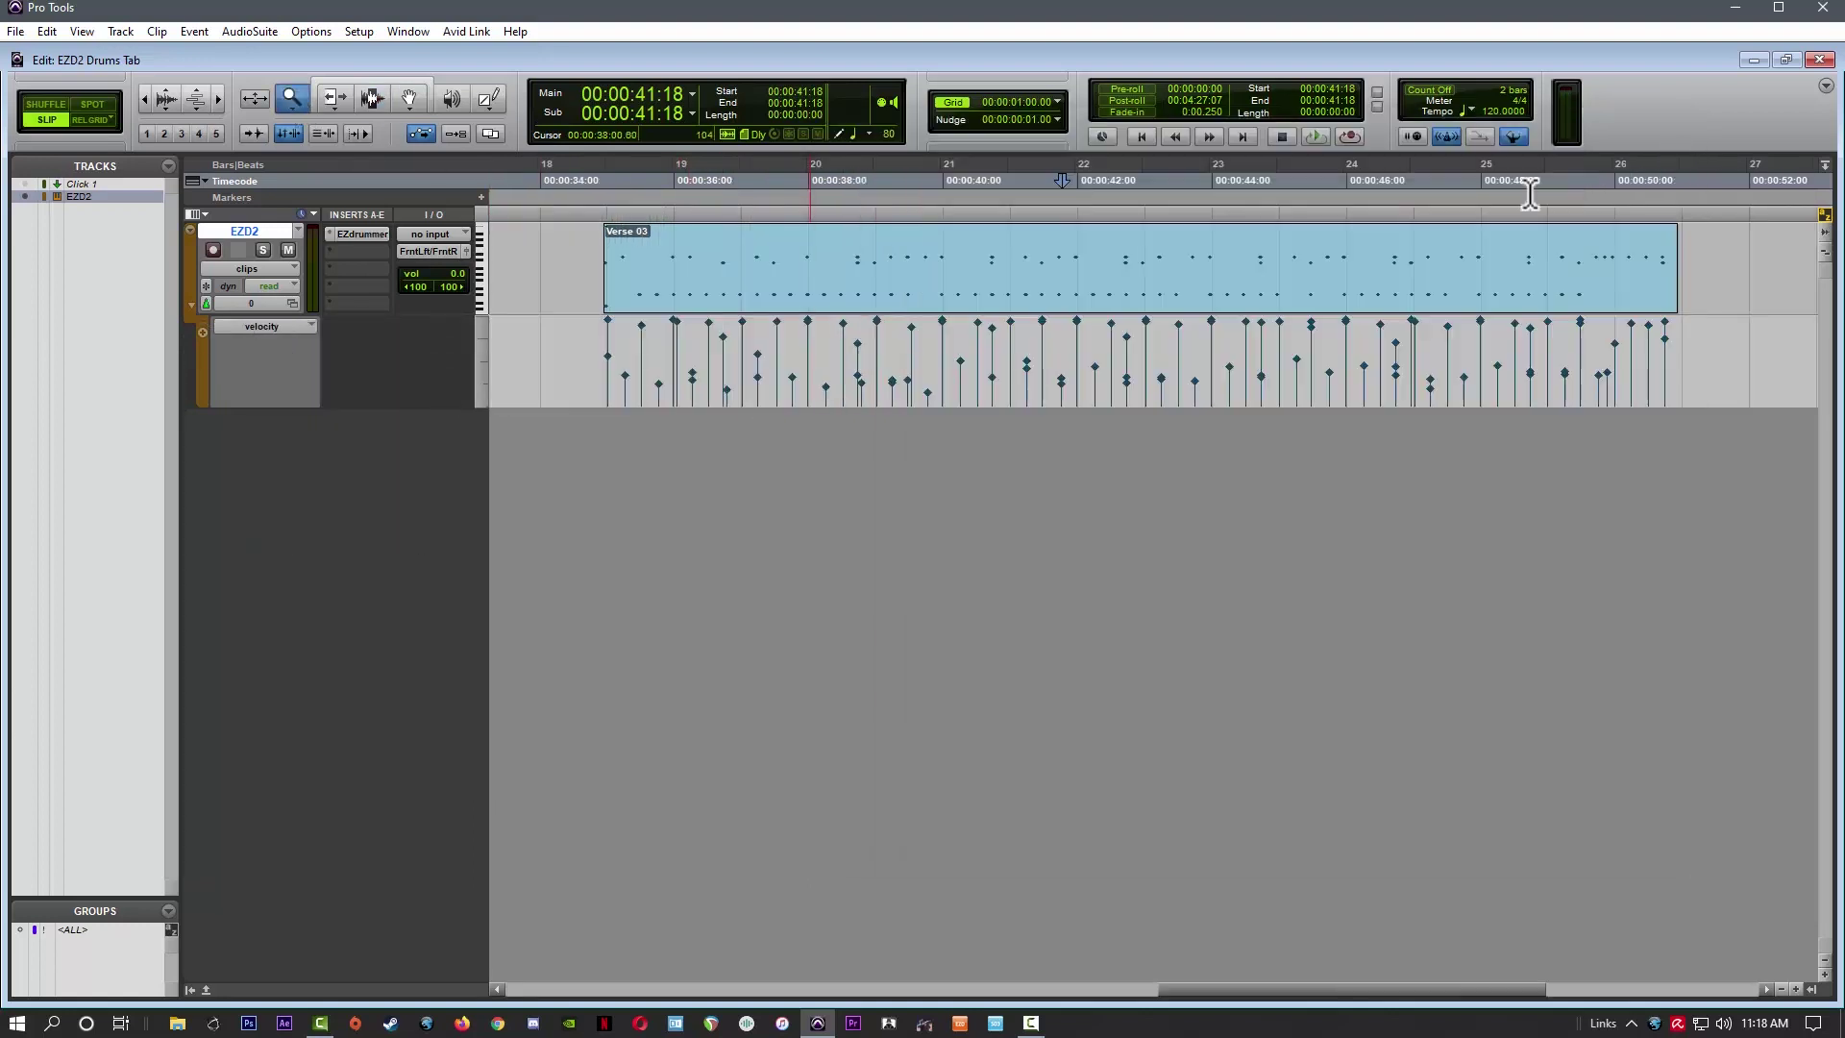
# Step: Lower the velocities of the notes in roughly the first two bars of the Verse 03 clip and play it back
pyautogui.click(408, 97)
pyautogui.moveTo(838, 404); pyautogui.dragTo(564, 308)
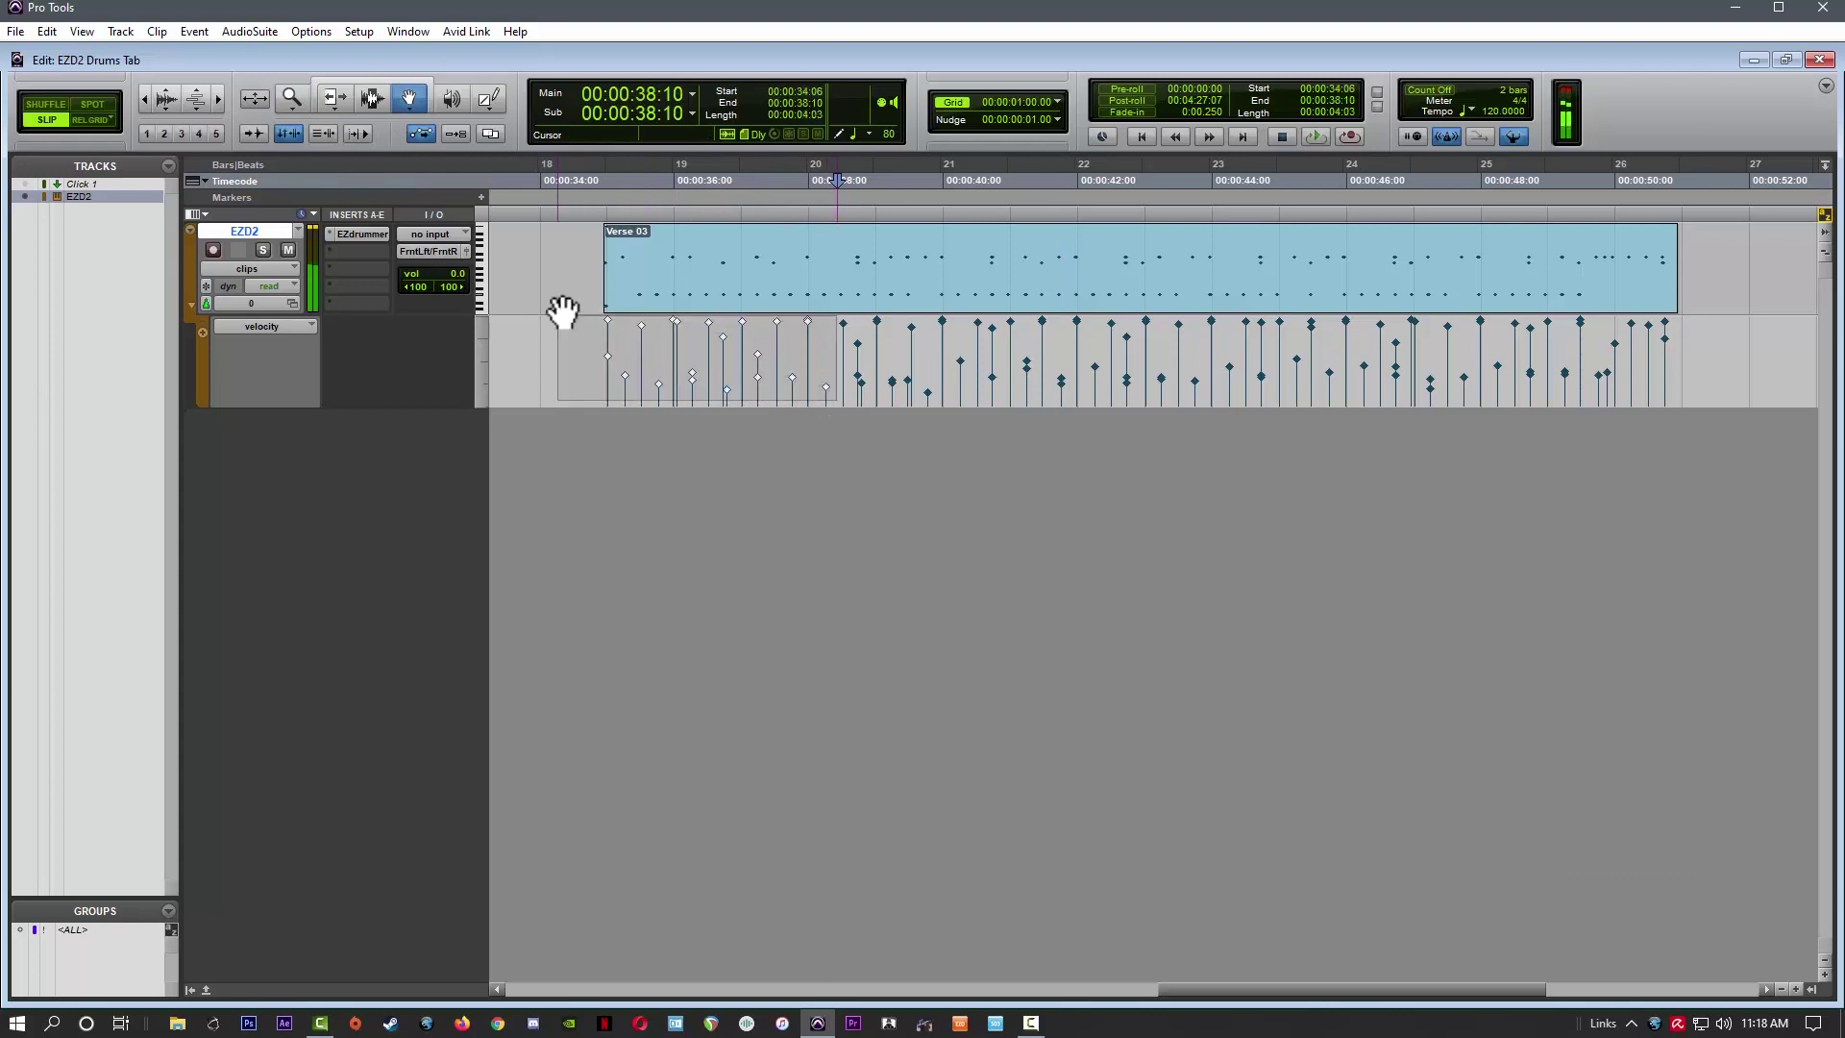
pyautogui.moveTo(699, 324); pyautogui.dragTo(730, 404)
pyautogui.click(580, 173)
pyautogui.press('space')
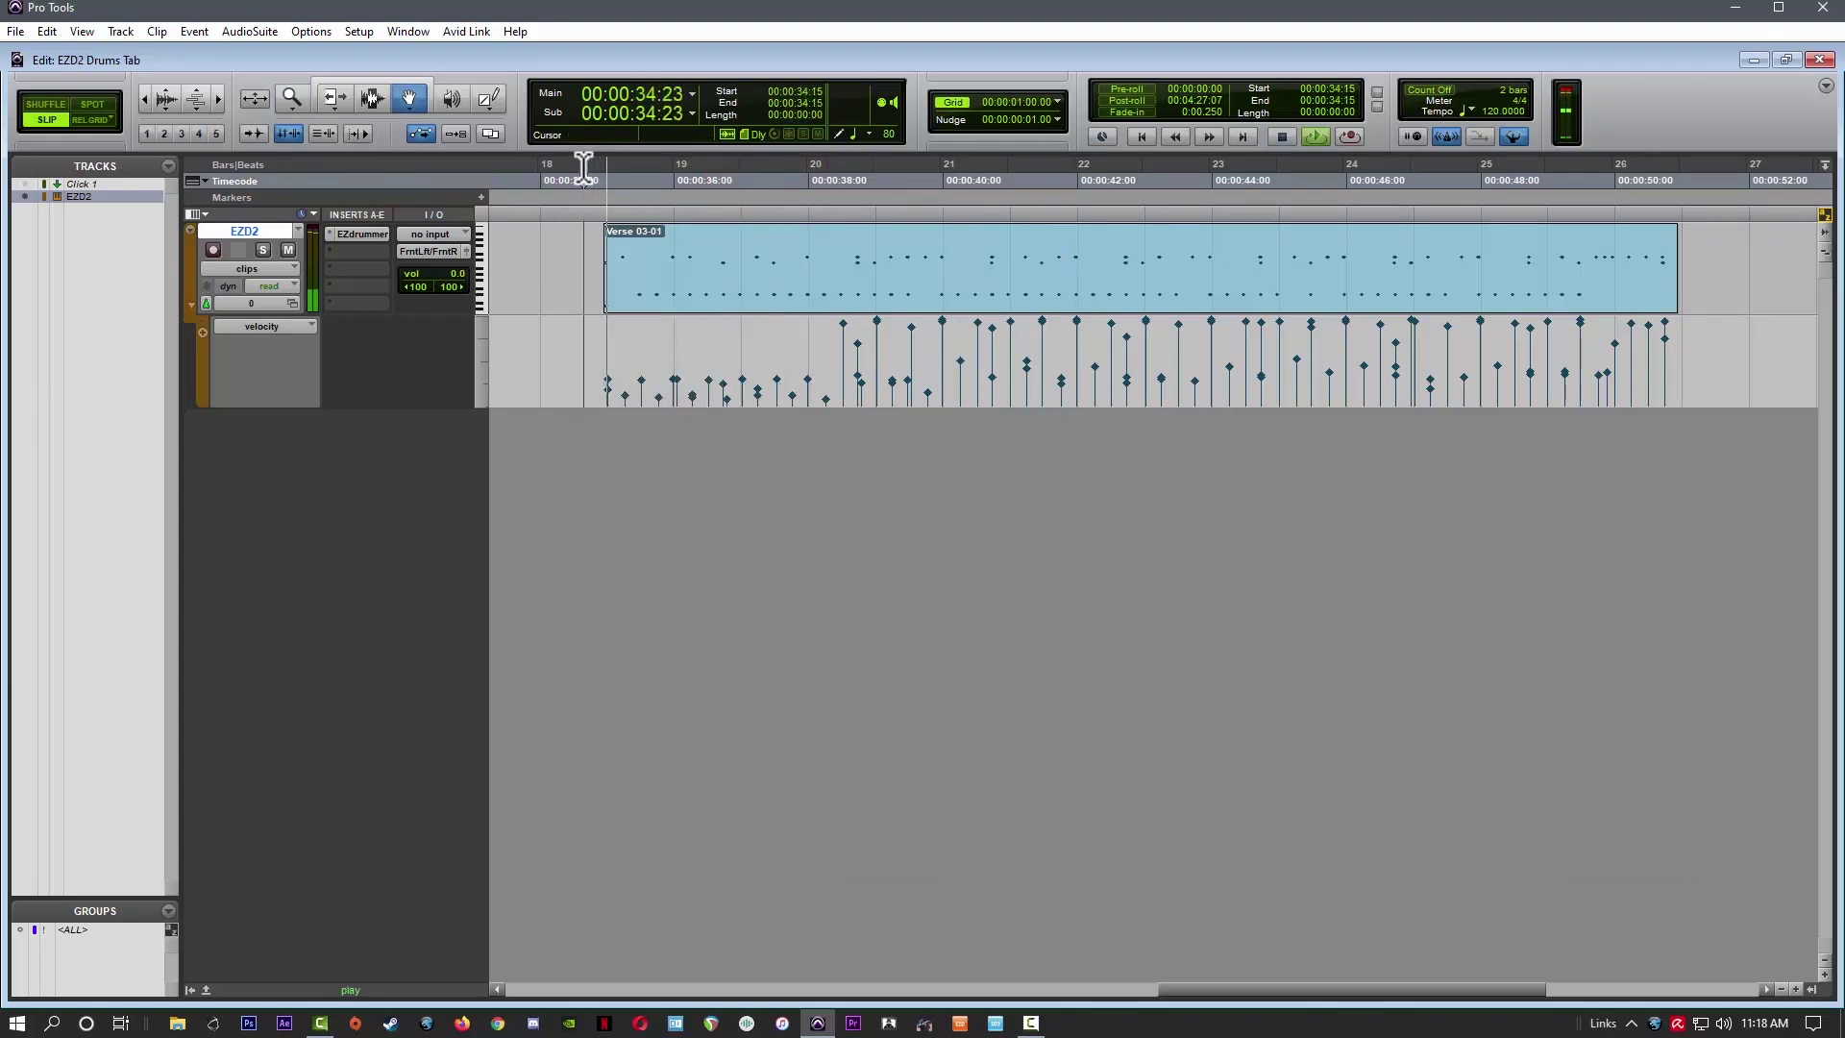
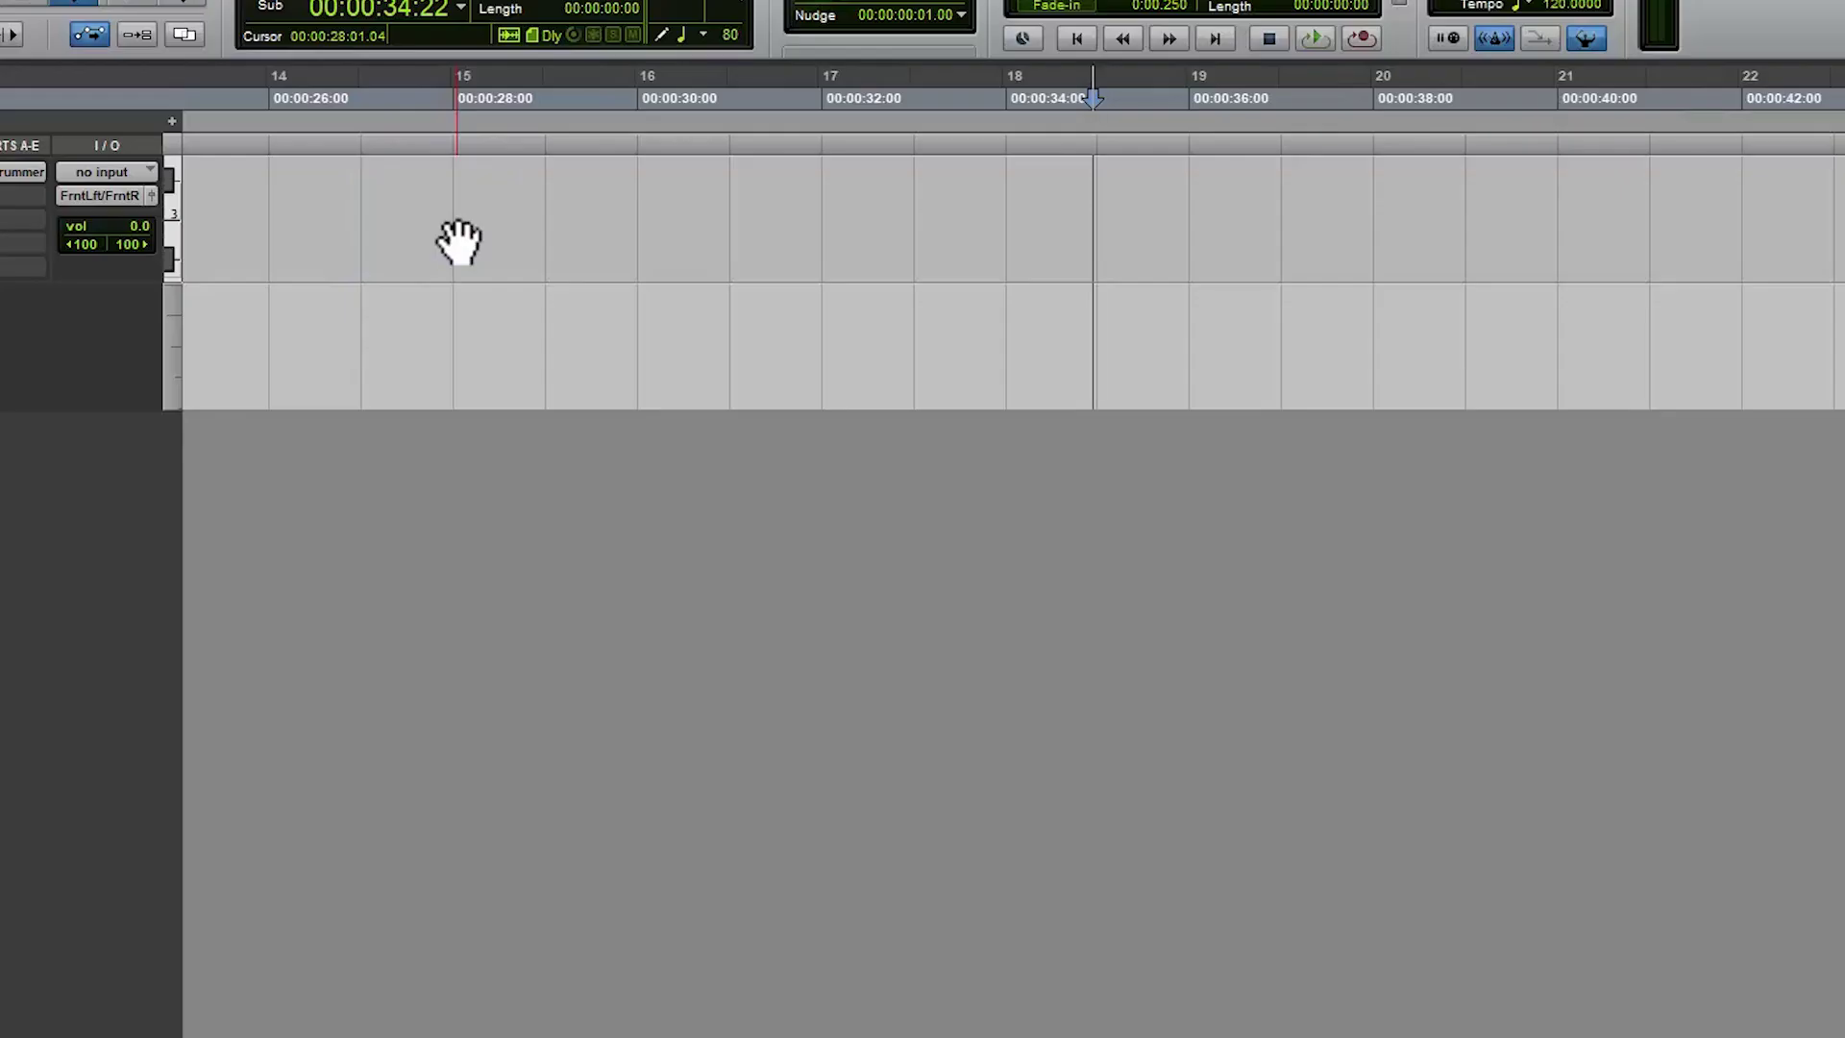
# Step: Open EZdrummer on the track and add Variation 04 from N.Y - Avatar, Straight 4/4, Song 01 75 BPM Cymbal Variations to the song timeline
pyautogui.click(17, 172)
pyautogui.click(990, 194)
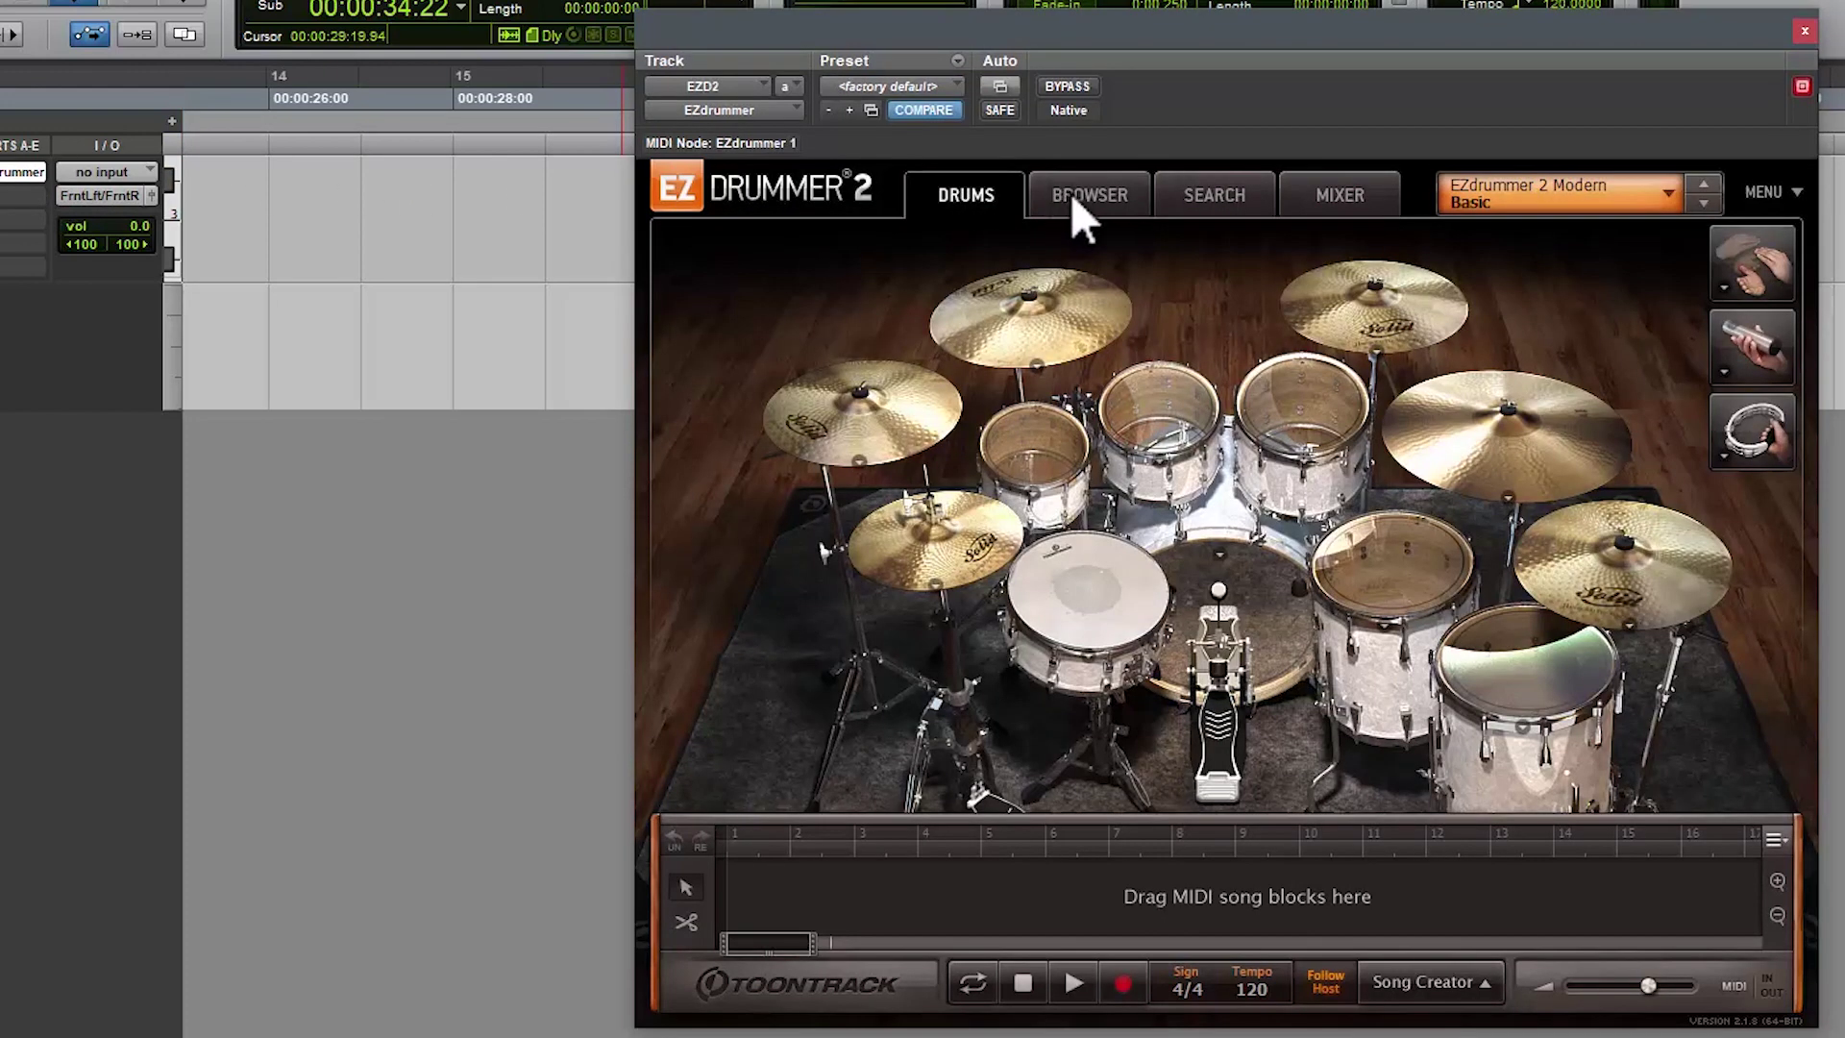
pyautogui.click(1134, 203)
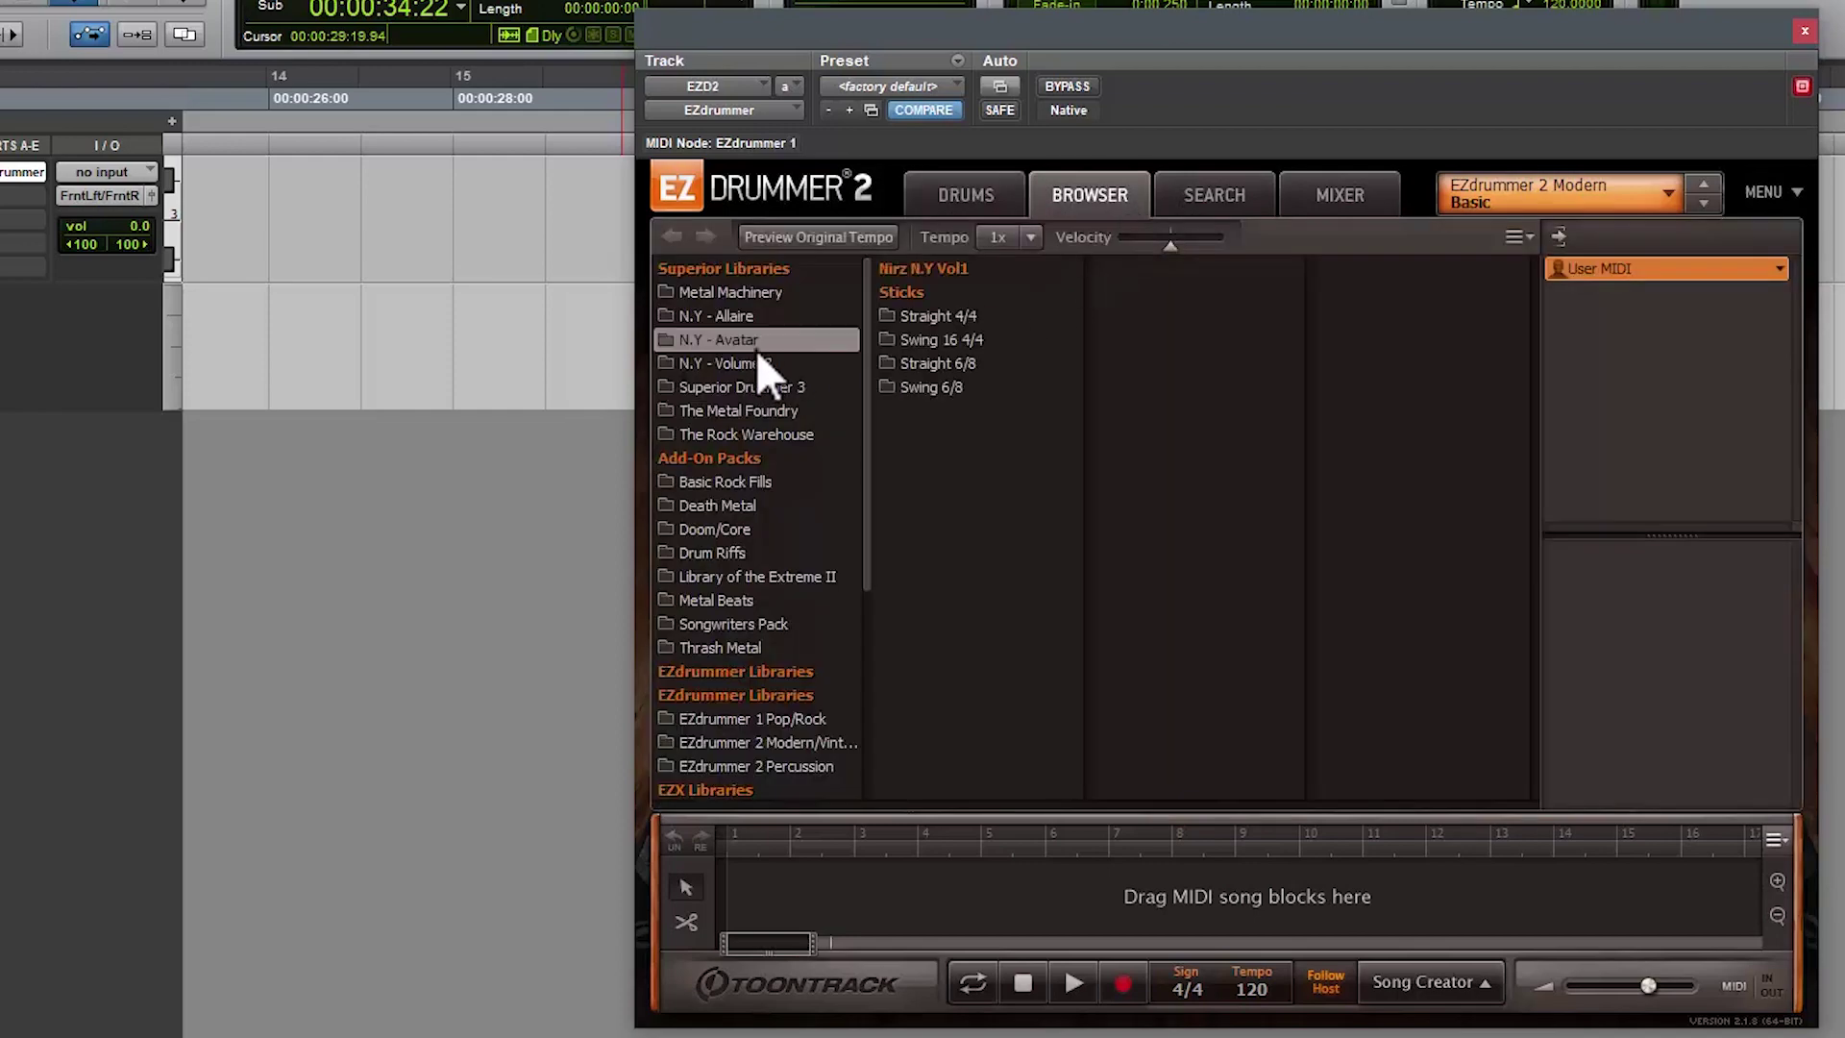
pyautogui.click(1066, 317)
pyautogui.click(1133, 315)
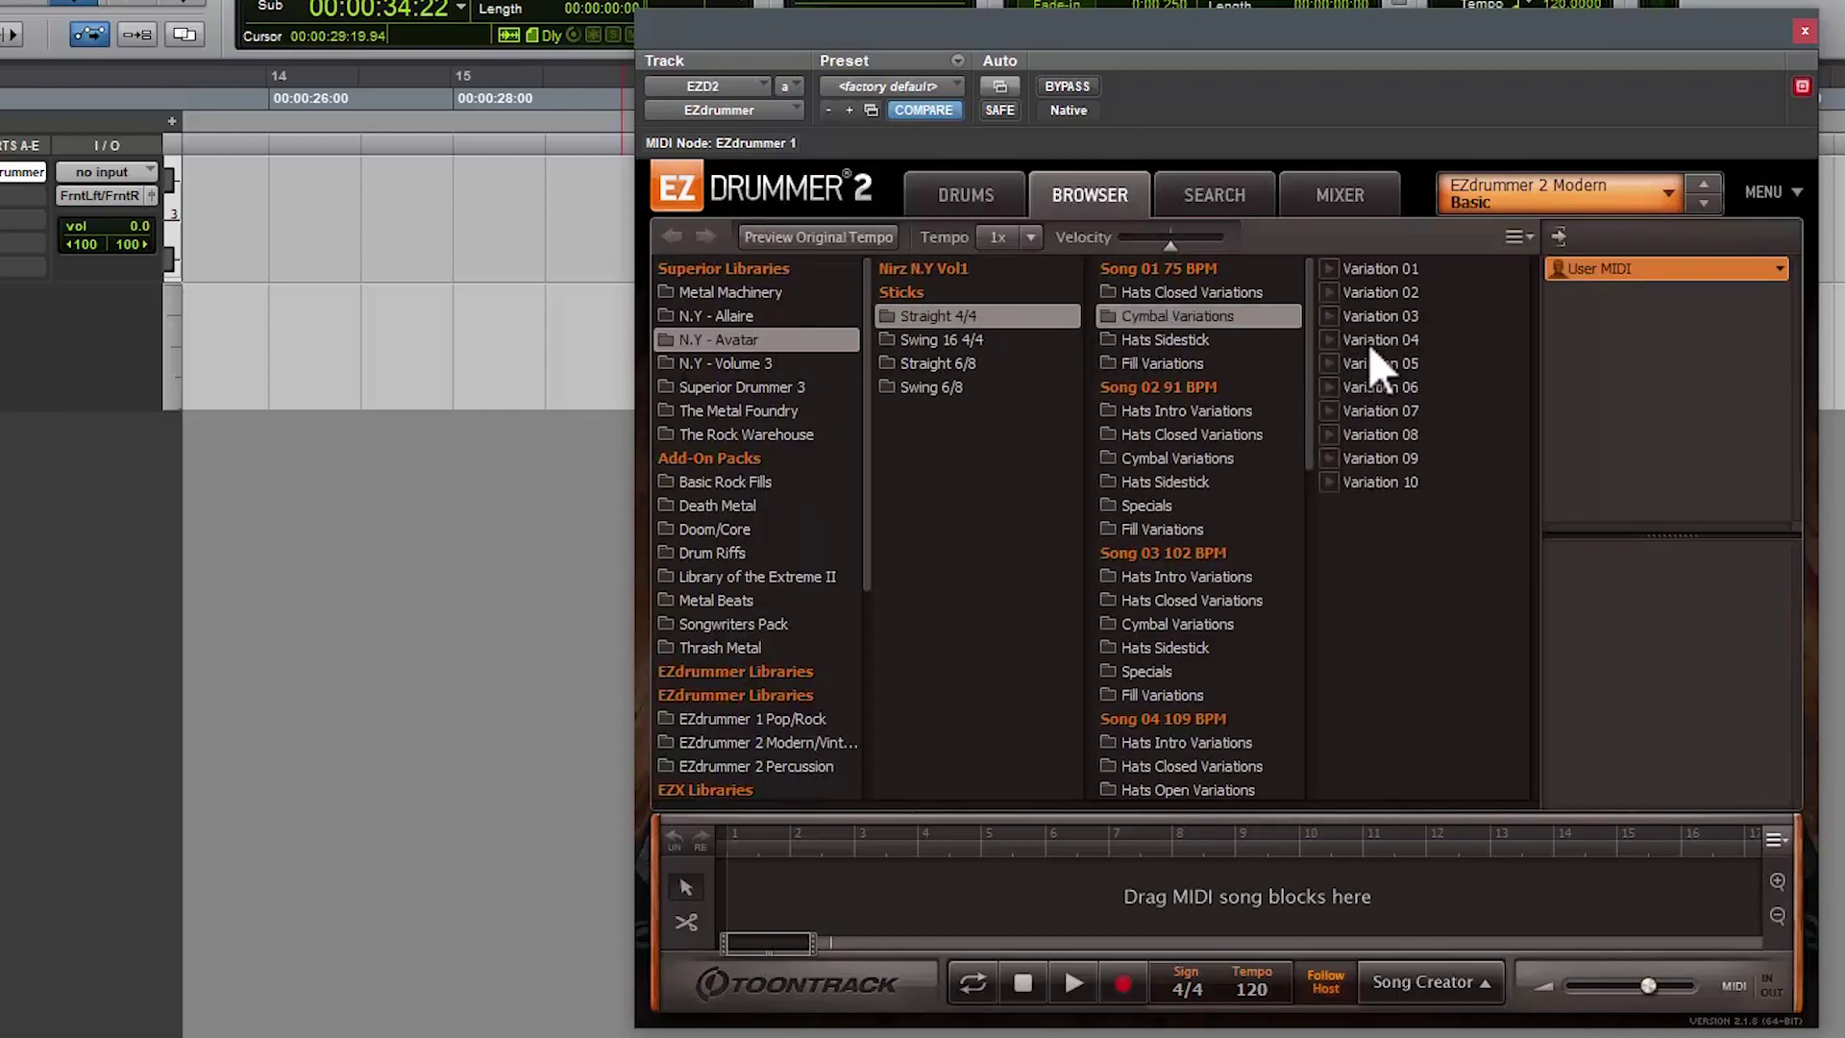
pyautogui.moveTo(1371, 348); pyautogui.dragTo(1208, 890)
# Step: Open the Ride Bow block in Edit Play Style, turn on looping and start playback
pyautogui.doubleClick(1211, 890)
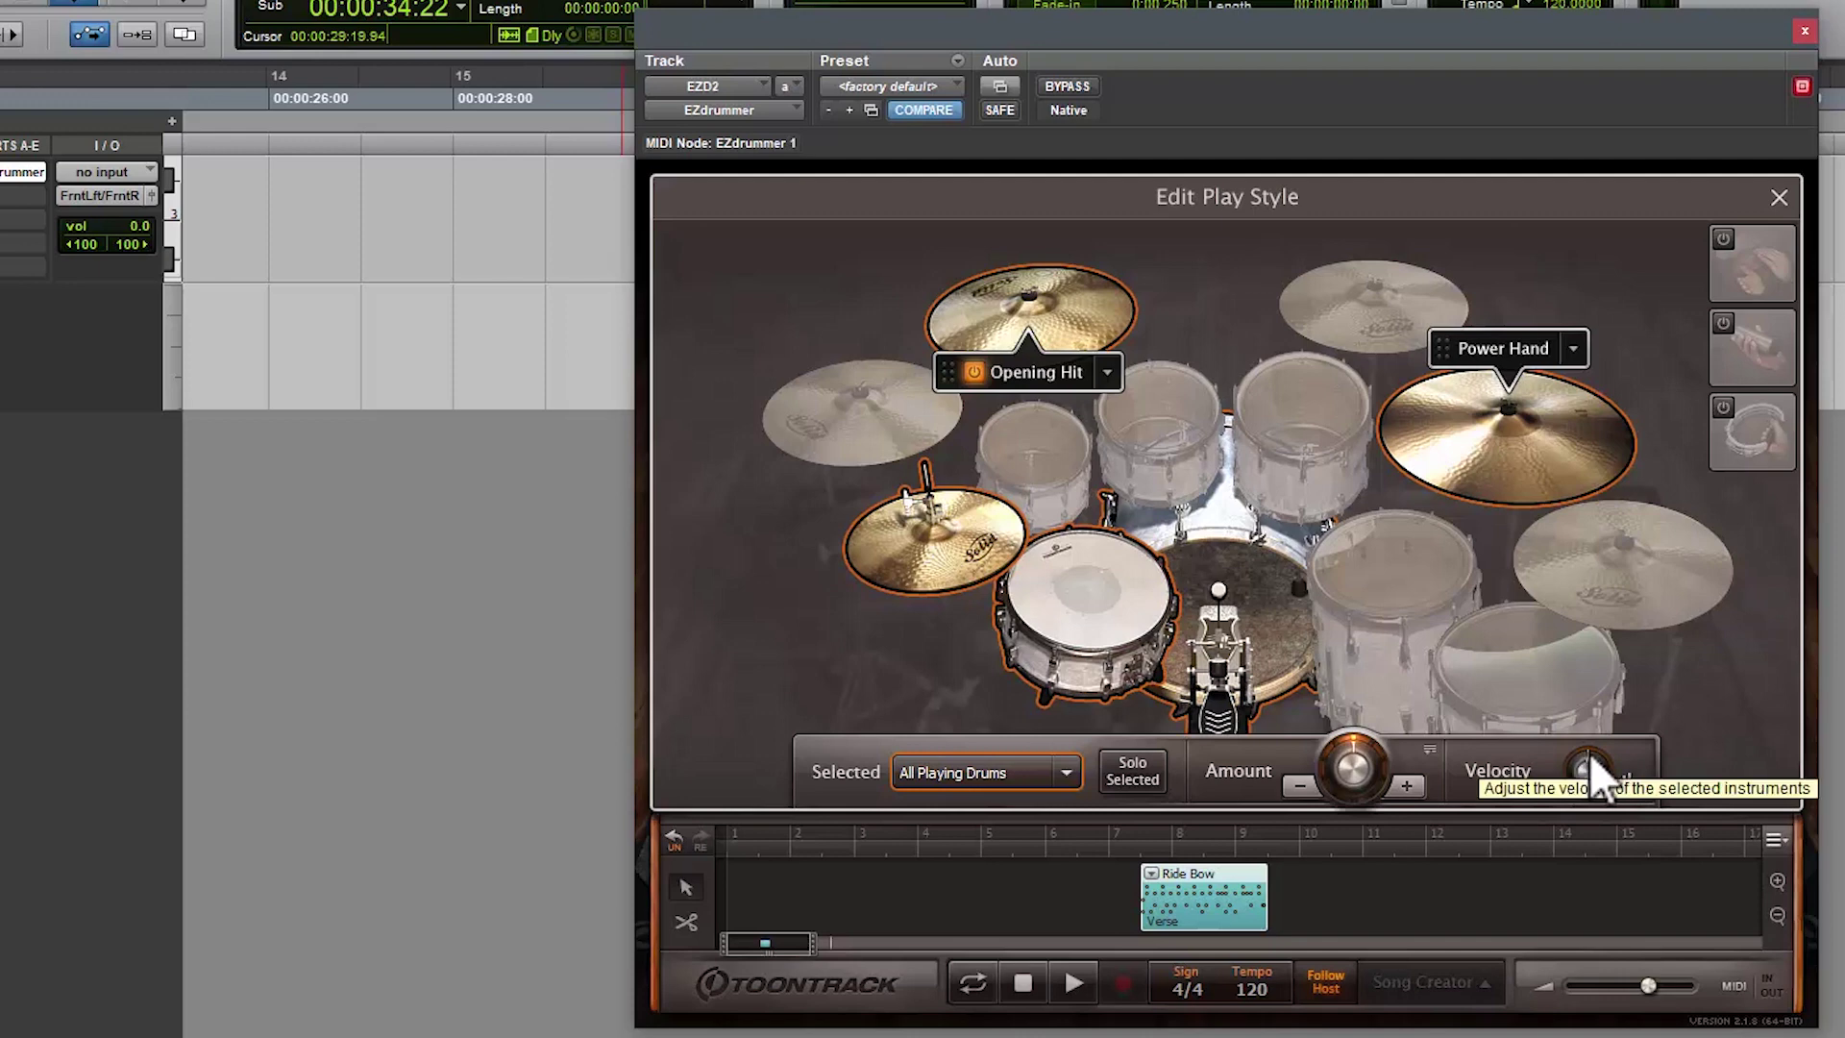
pyautogui.click(1140, 843)
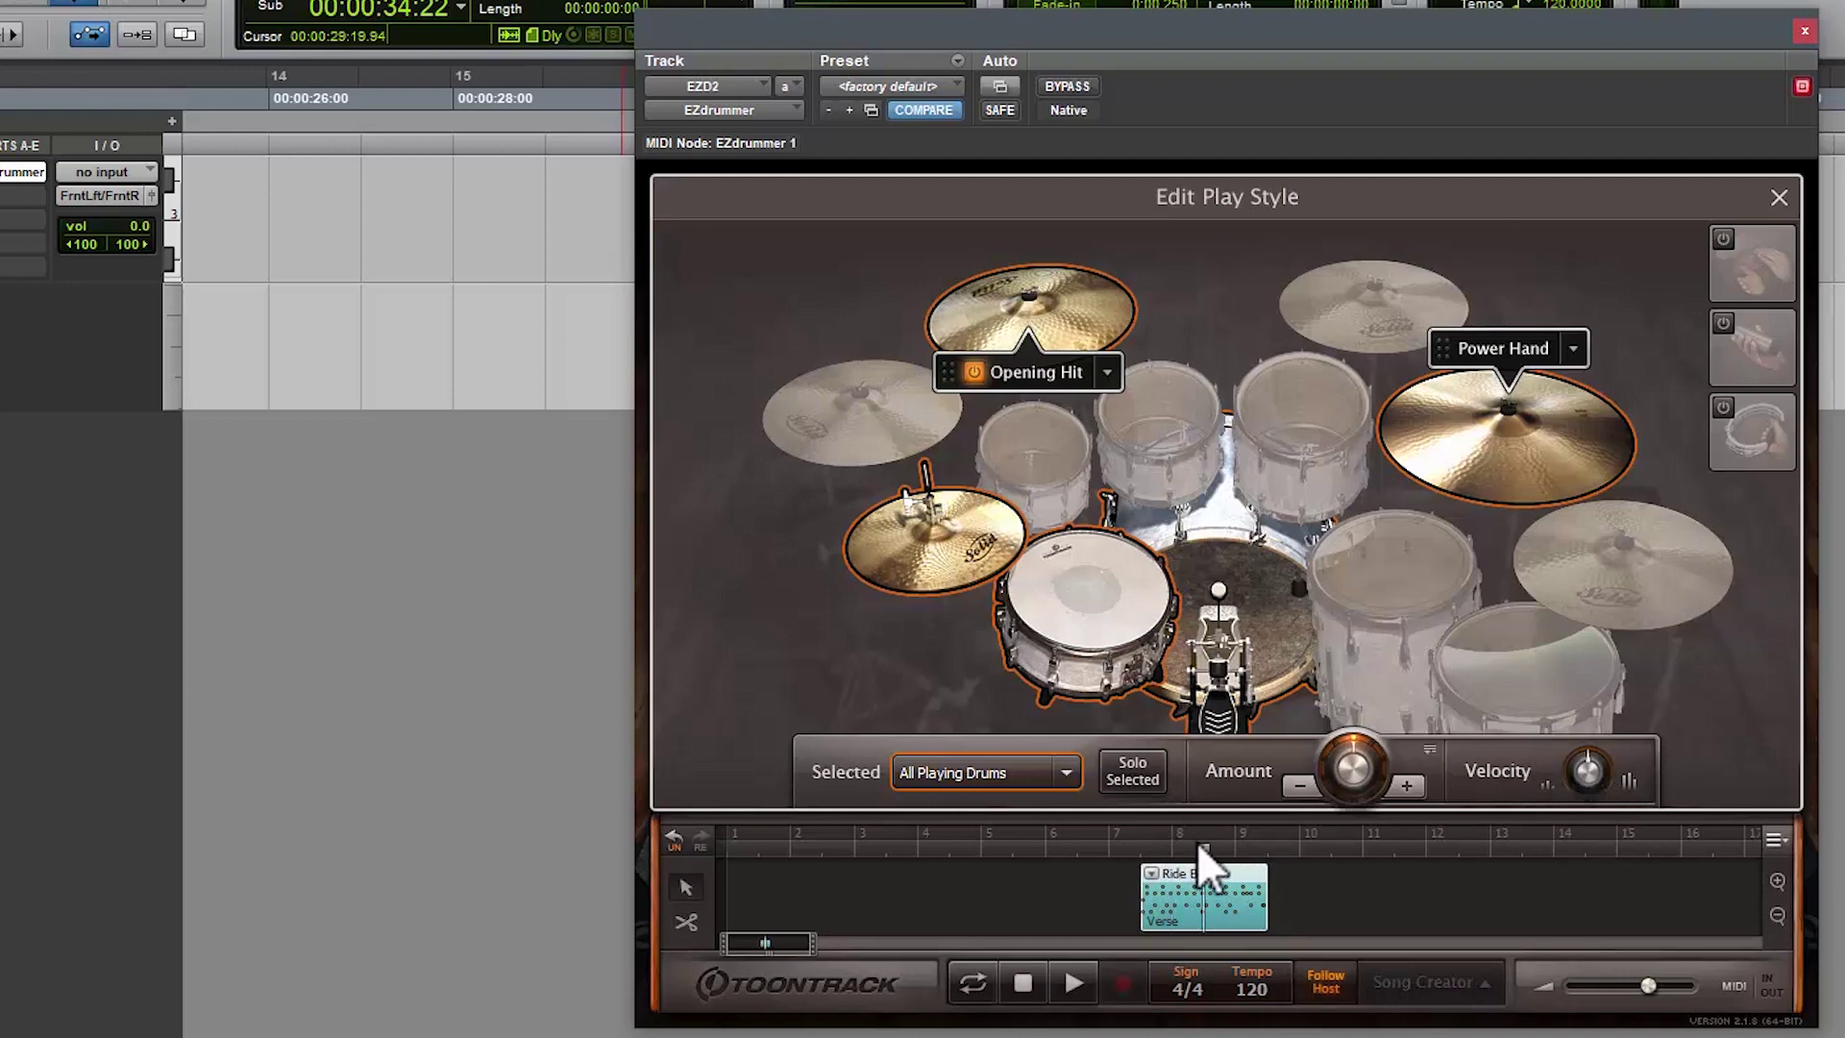
pyautogui.click(976, 985)
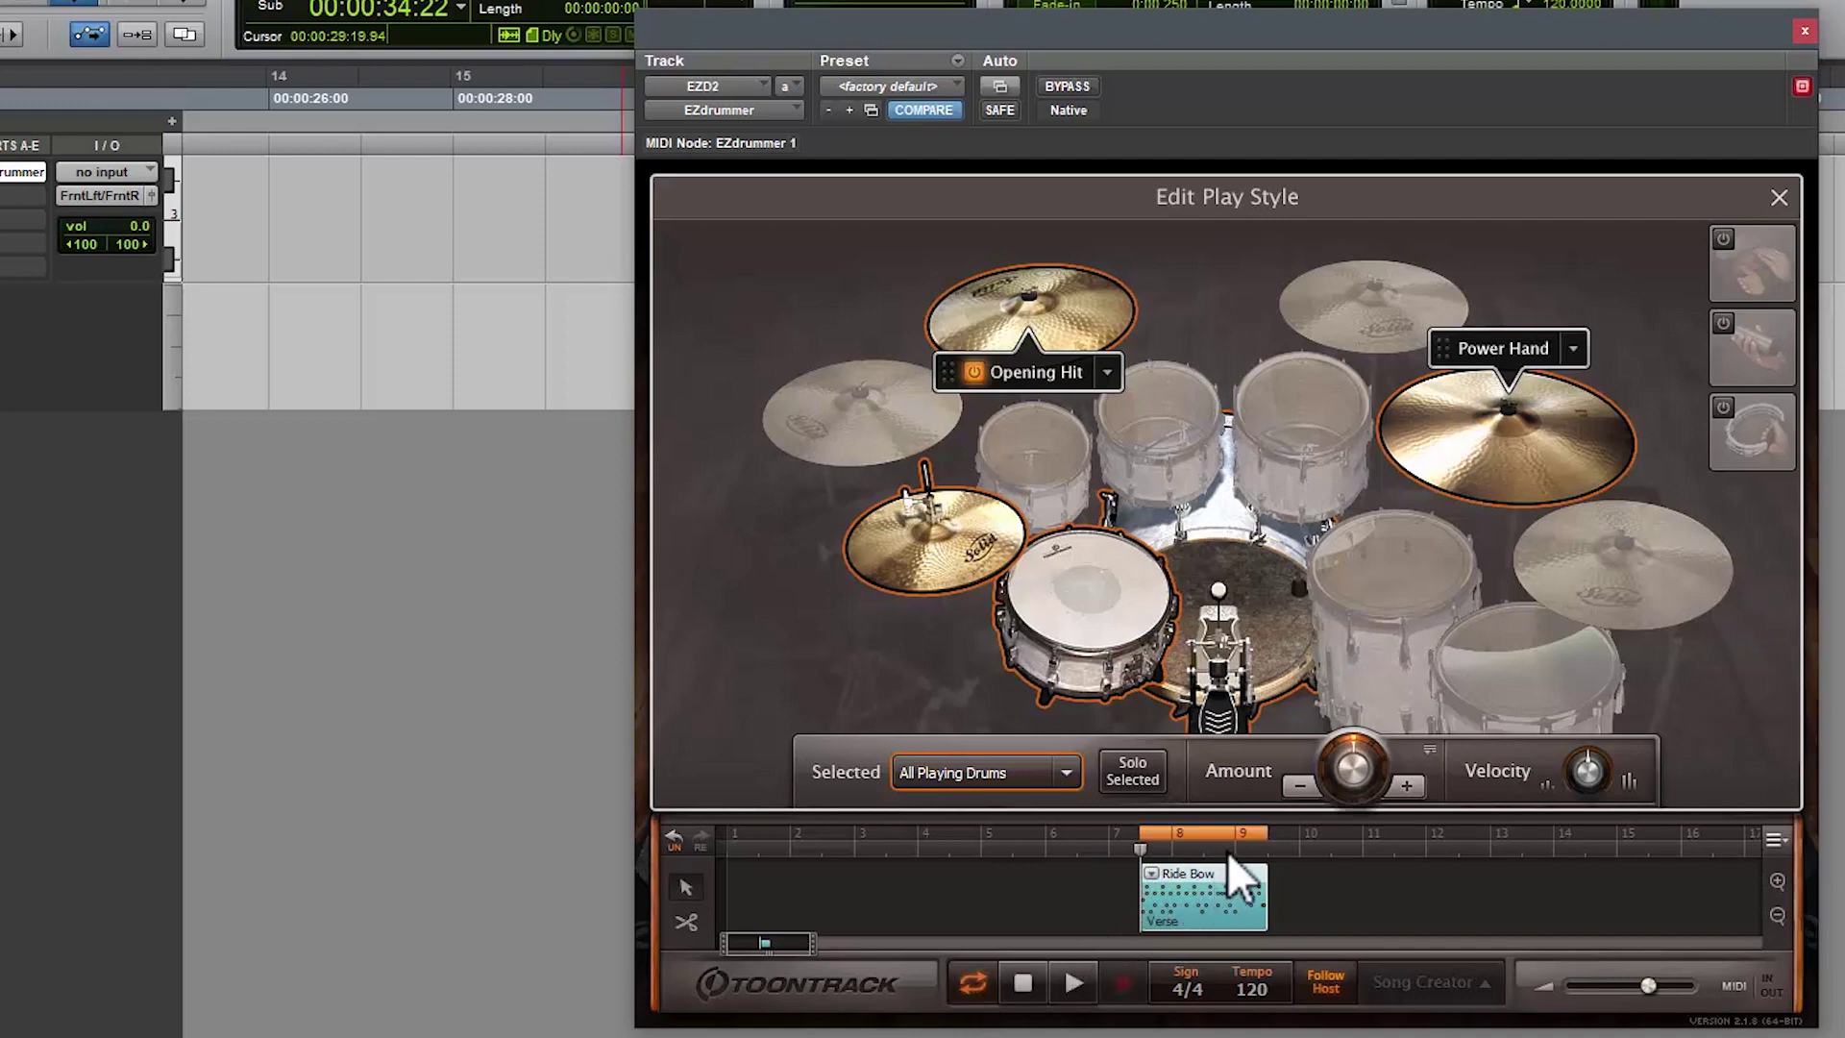
pyautogui.press('space')
# Step: Try different Velocity amounts for All Playing Drums while the block loops, and stop playback
pyautogui.moveTo(1585, 759); pyautogui.dragTo(1536, 757)
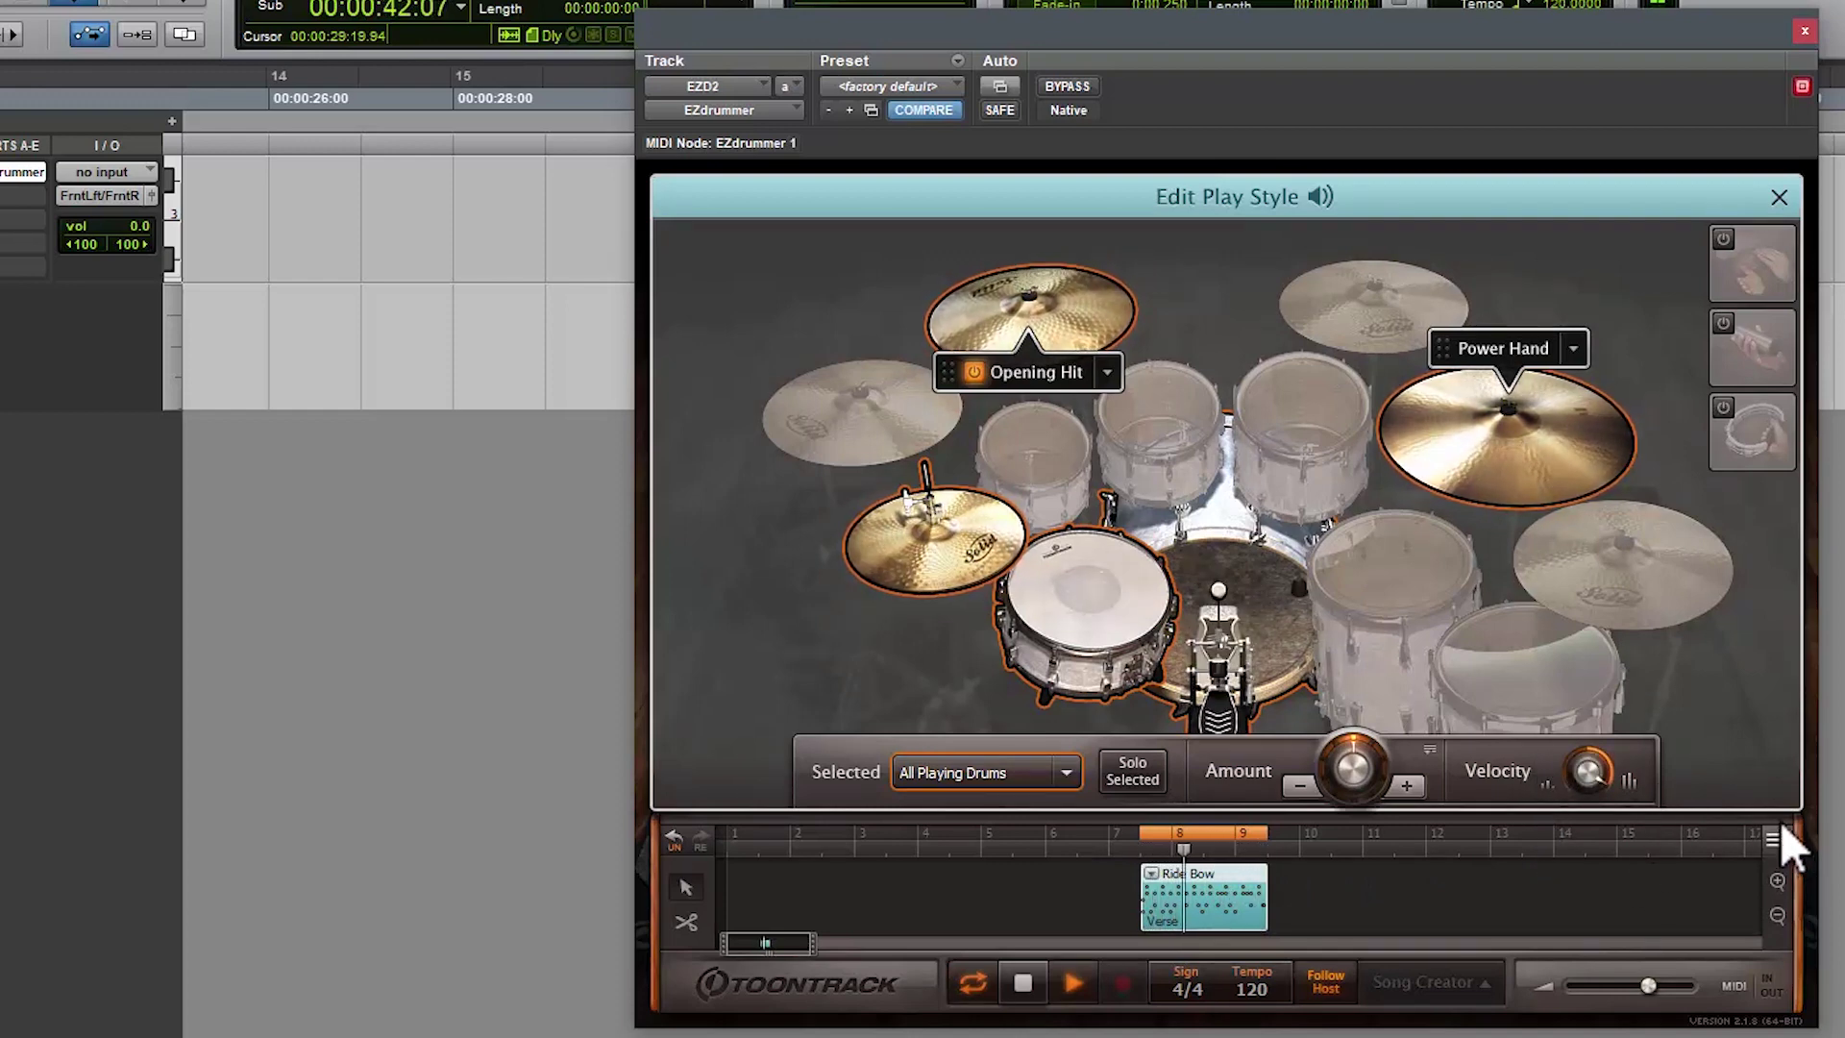
pyautogui.moveTo(1574, 765)
pyautogui.mouseDown()
pyautogui.moveTo(1576, 821)
pyautogui.moveTo(1575, 781)
pyautogui.mouseUp()
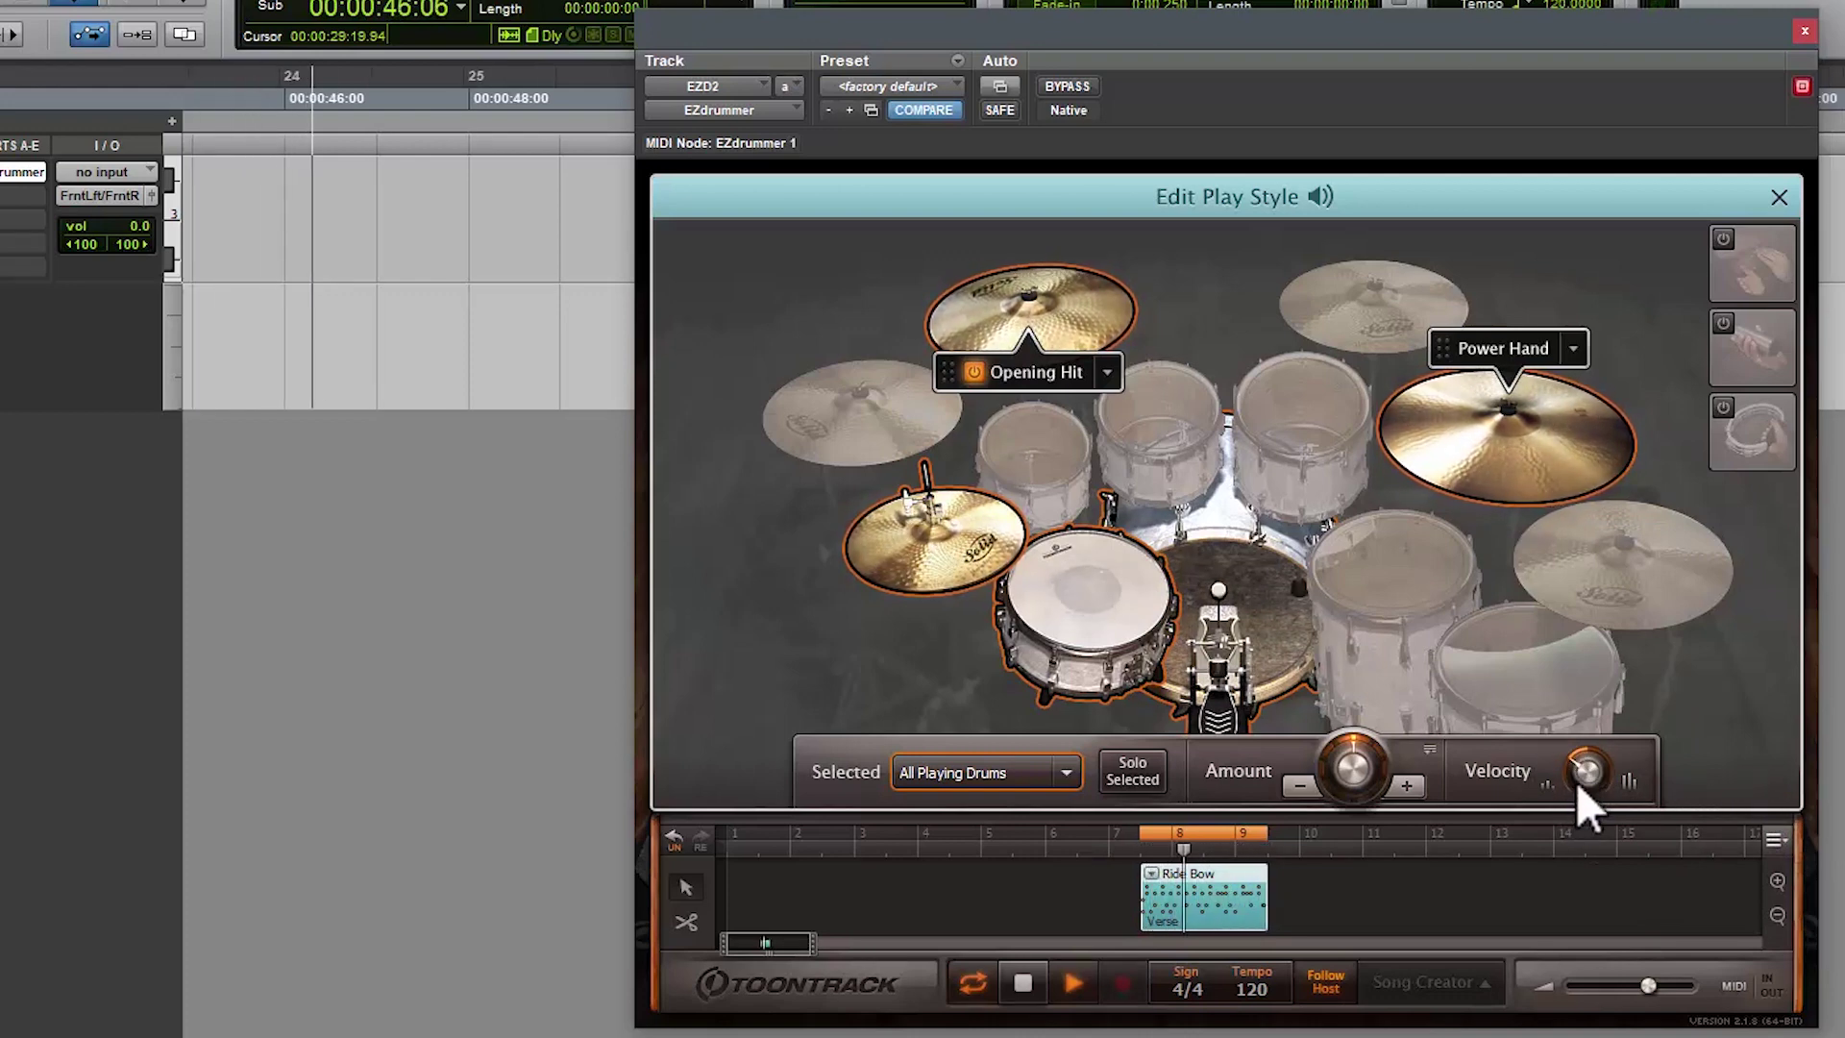
pyautogui.press('space')
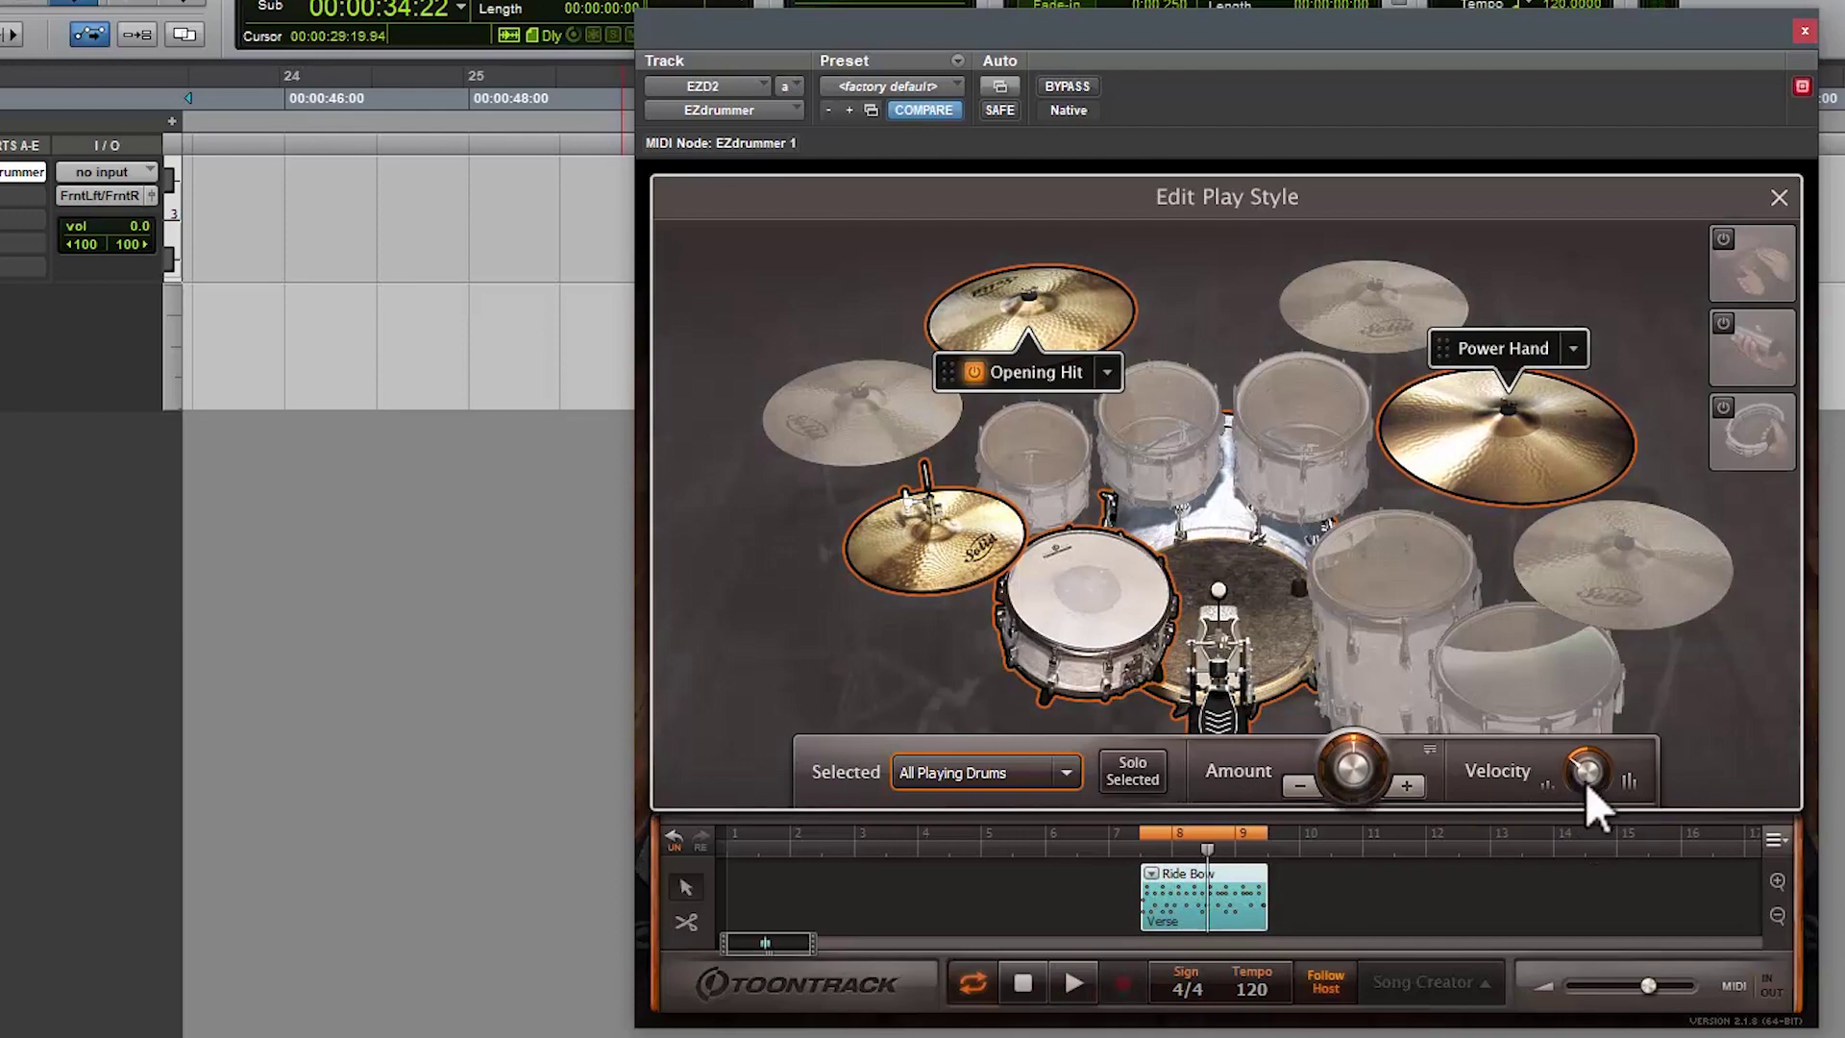
# Step: Delete the Ride Bow block from the song timeline
pyautogui.rightClick(1213, 898)
pyautogui.click(1326, 535)
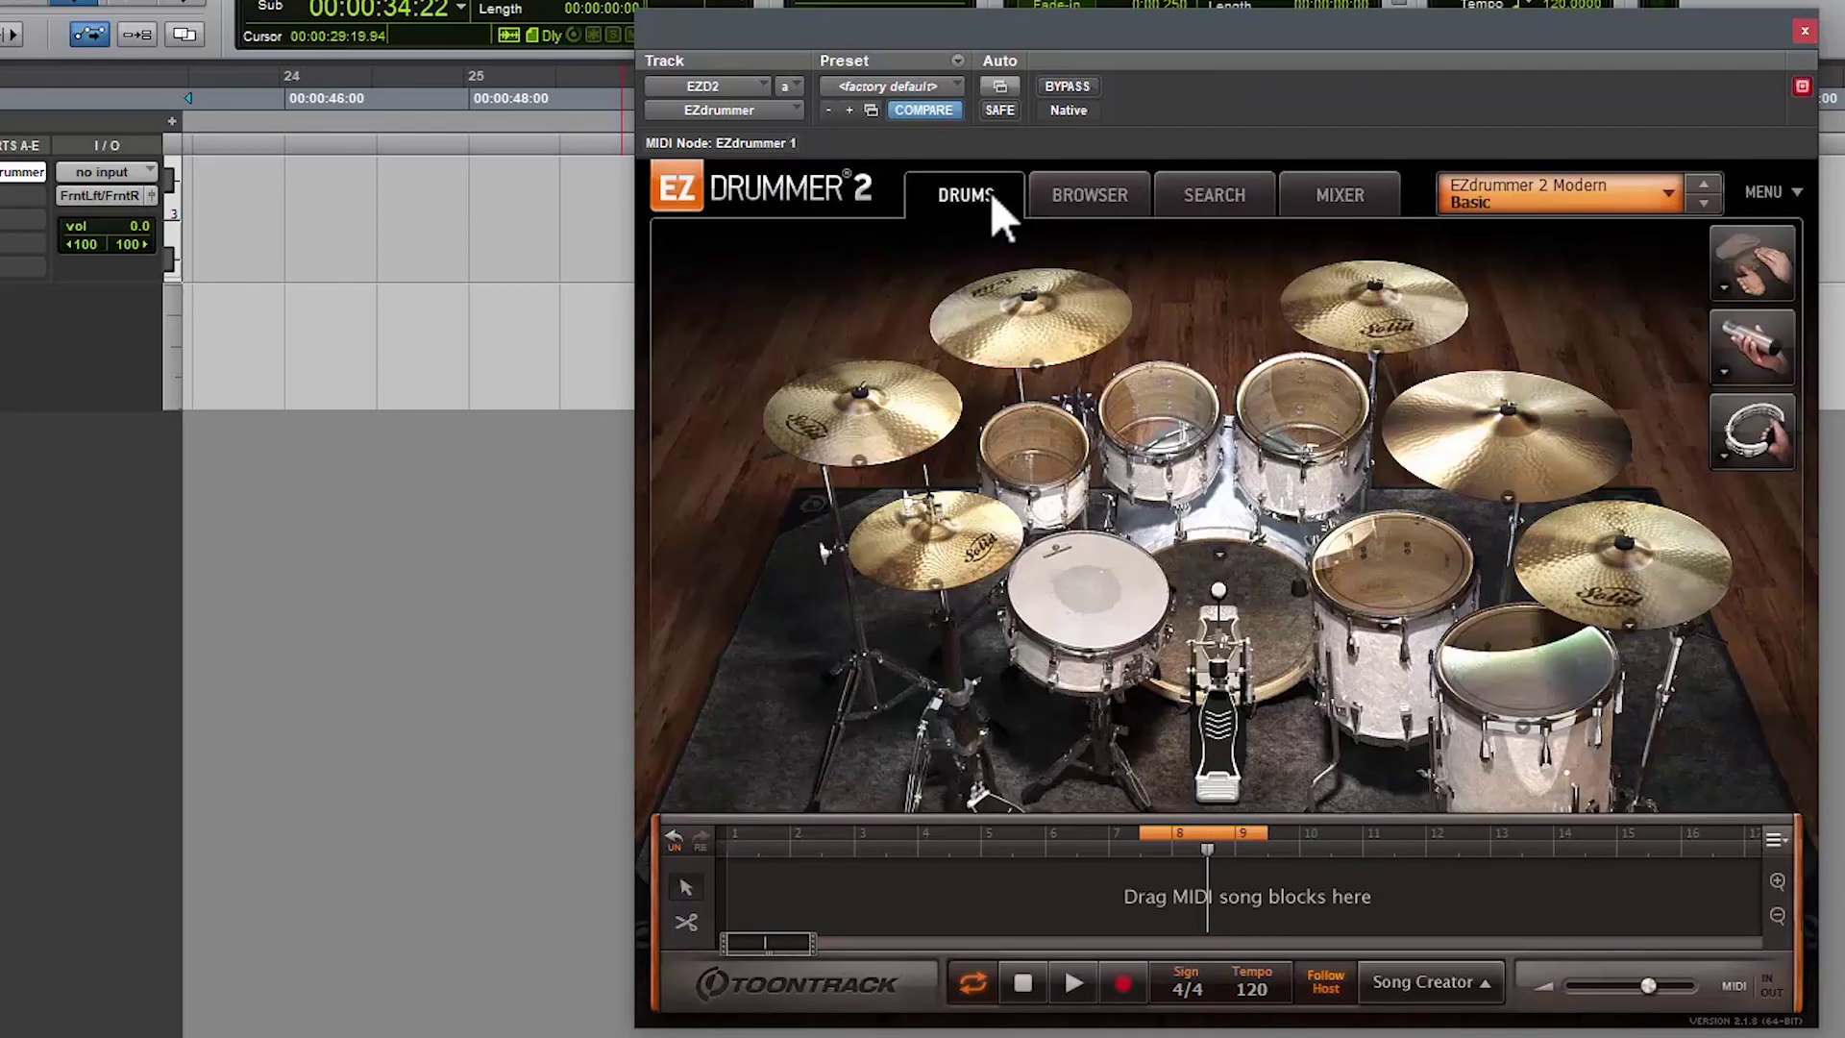
# Step: Change the snare to the 6.5x14" Brady Jarrah Block and audition its soft and hard hits
pyautogui.click(1108, 580)
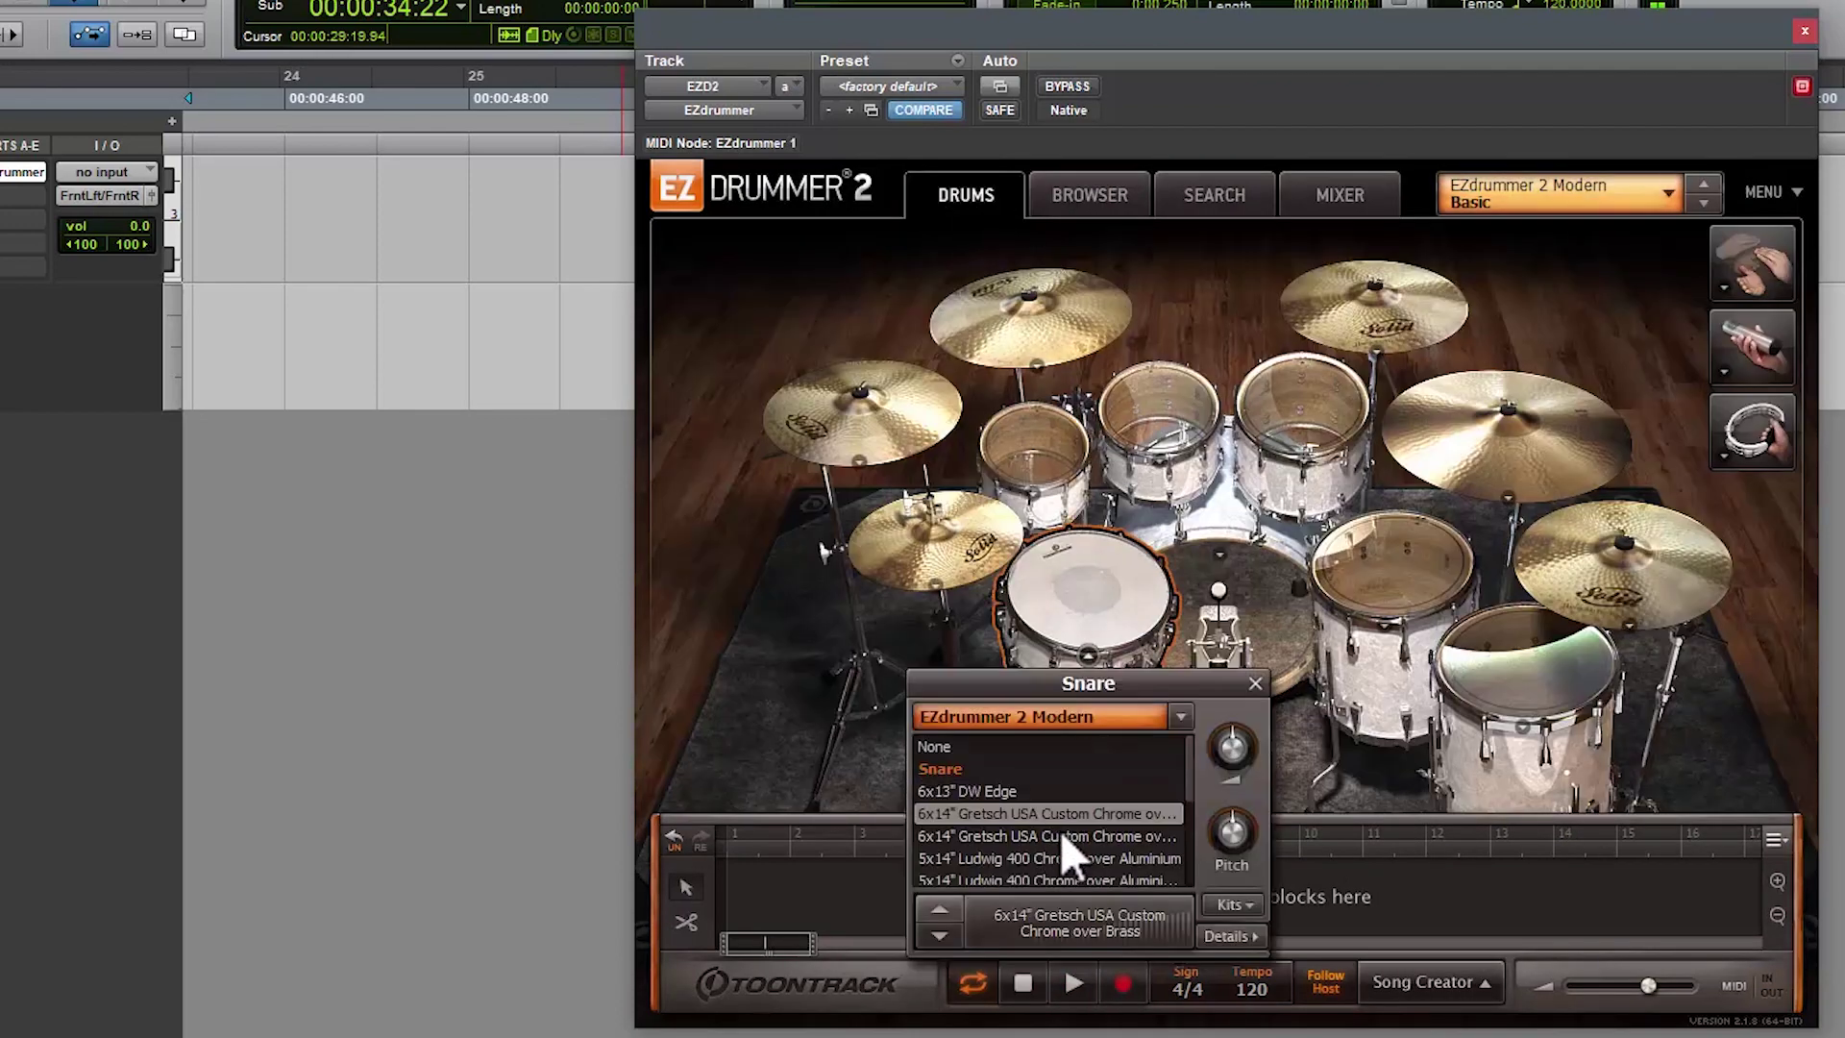
pyautogui.scroll(-2, 1059, 828)
pyautogui.click(1035, 771)
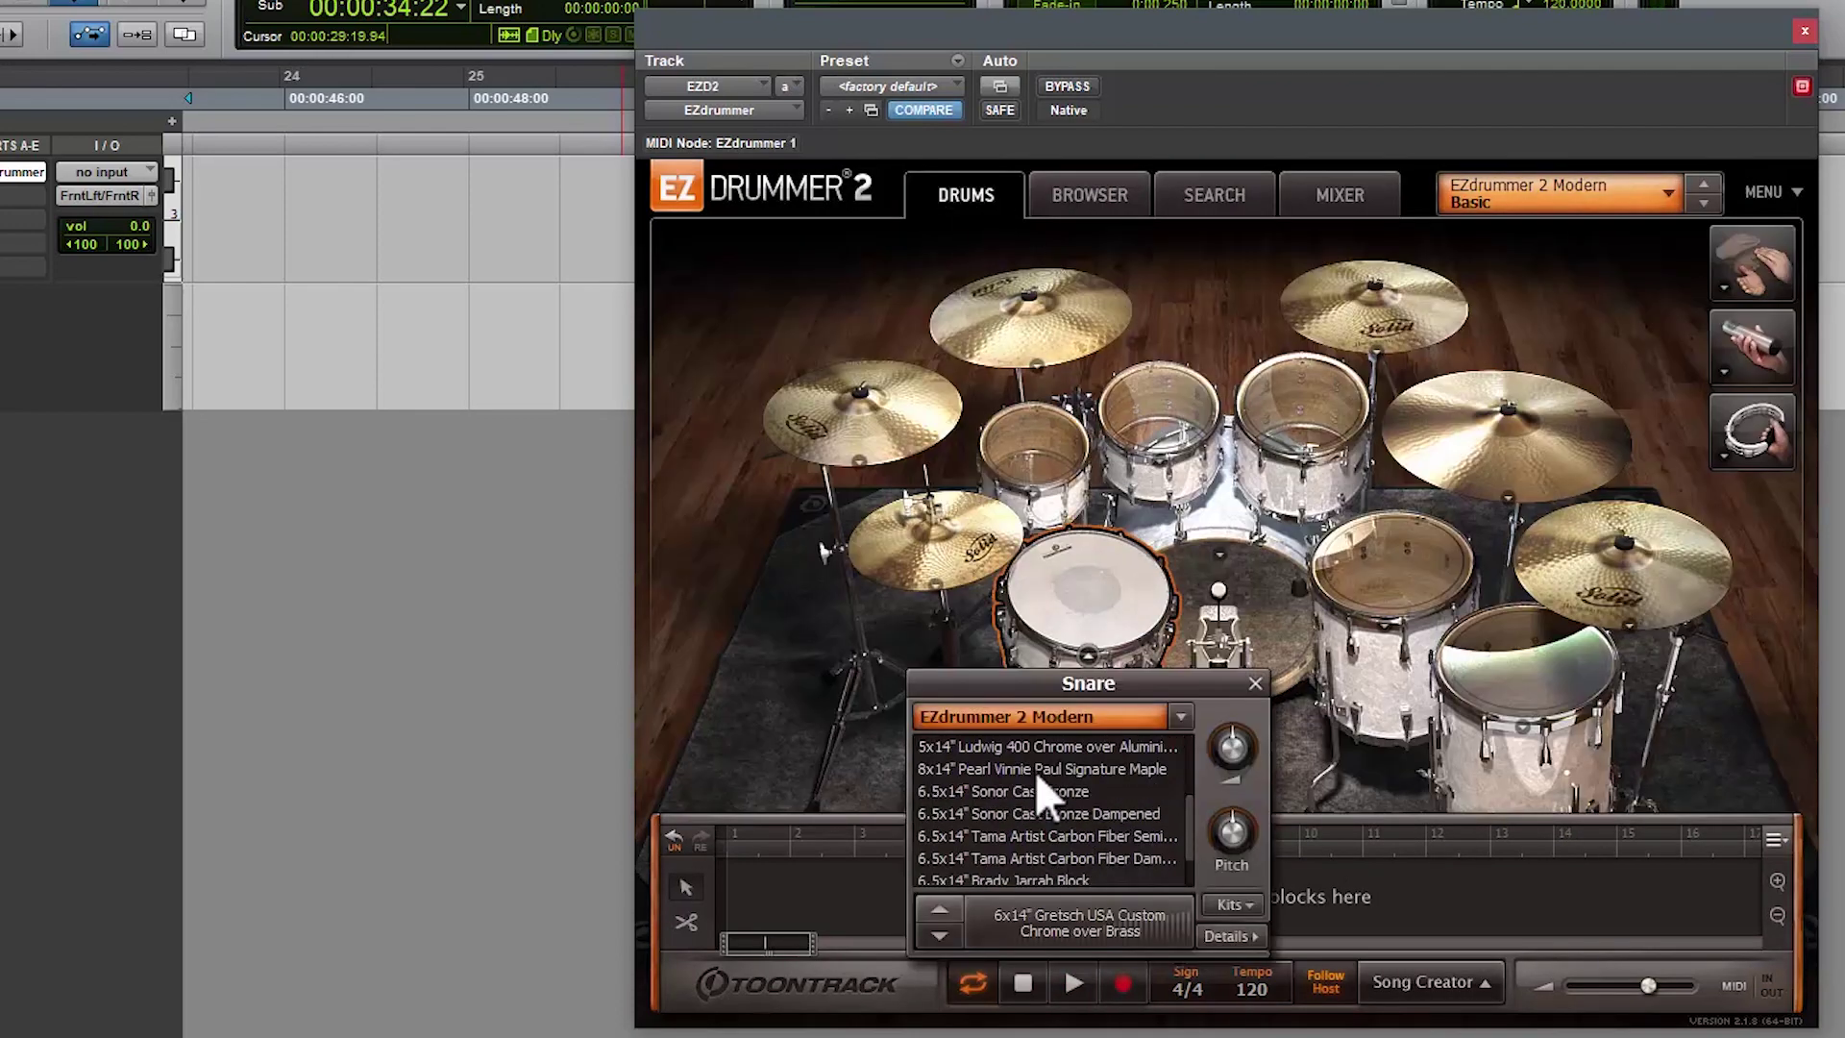
pyautogui.scroll(-2, 1042, 833)
pyautogui.click(1053, 830)
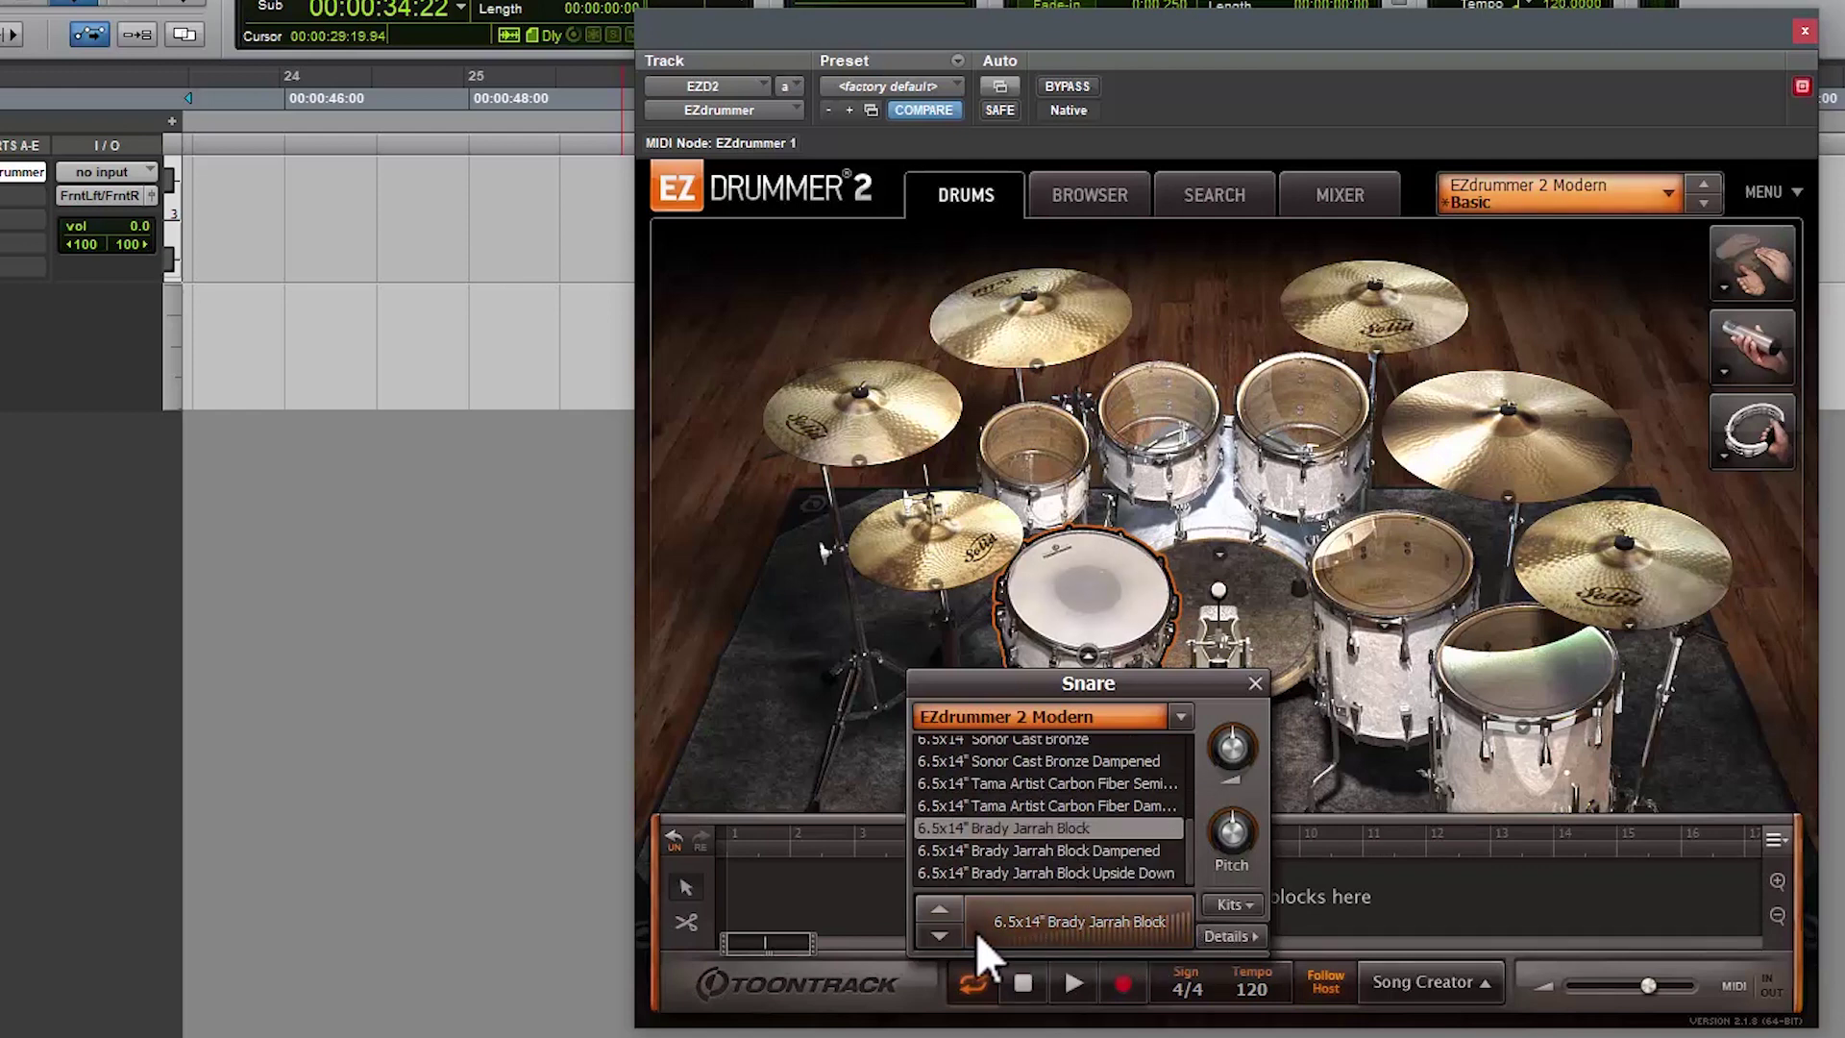
pyautogui.click(1184, 919)
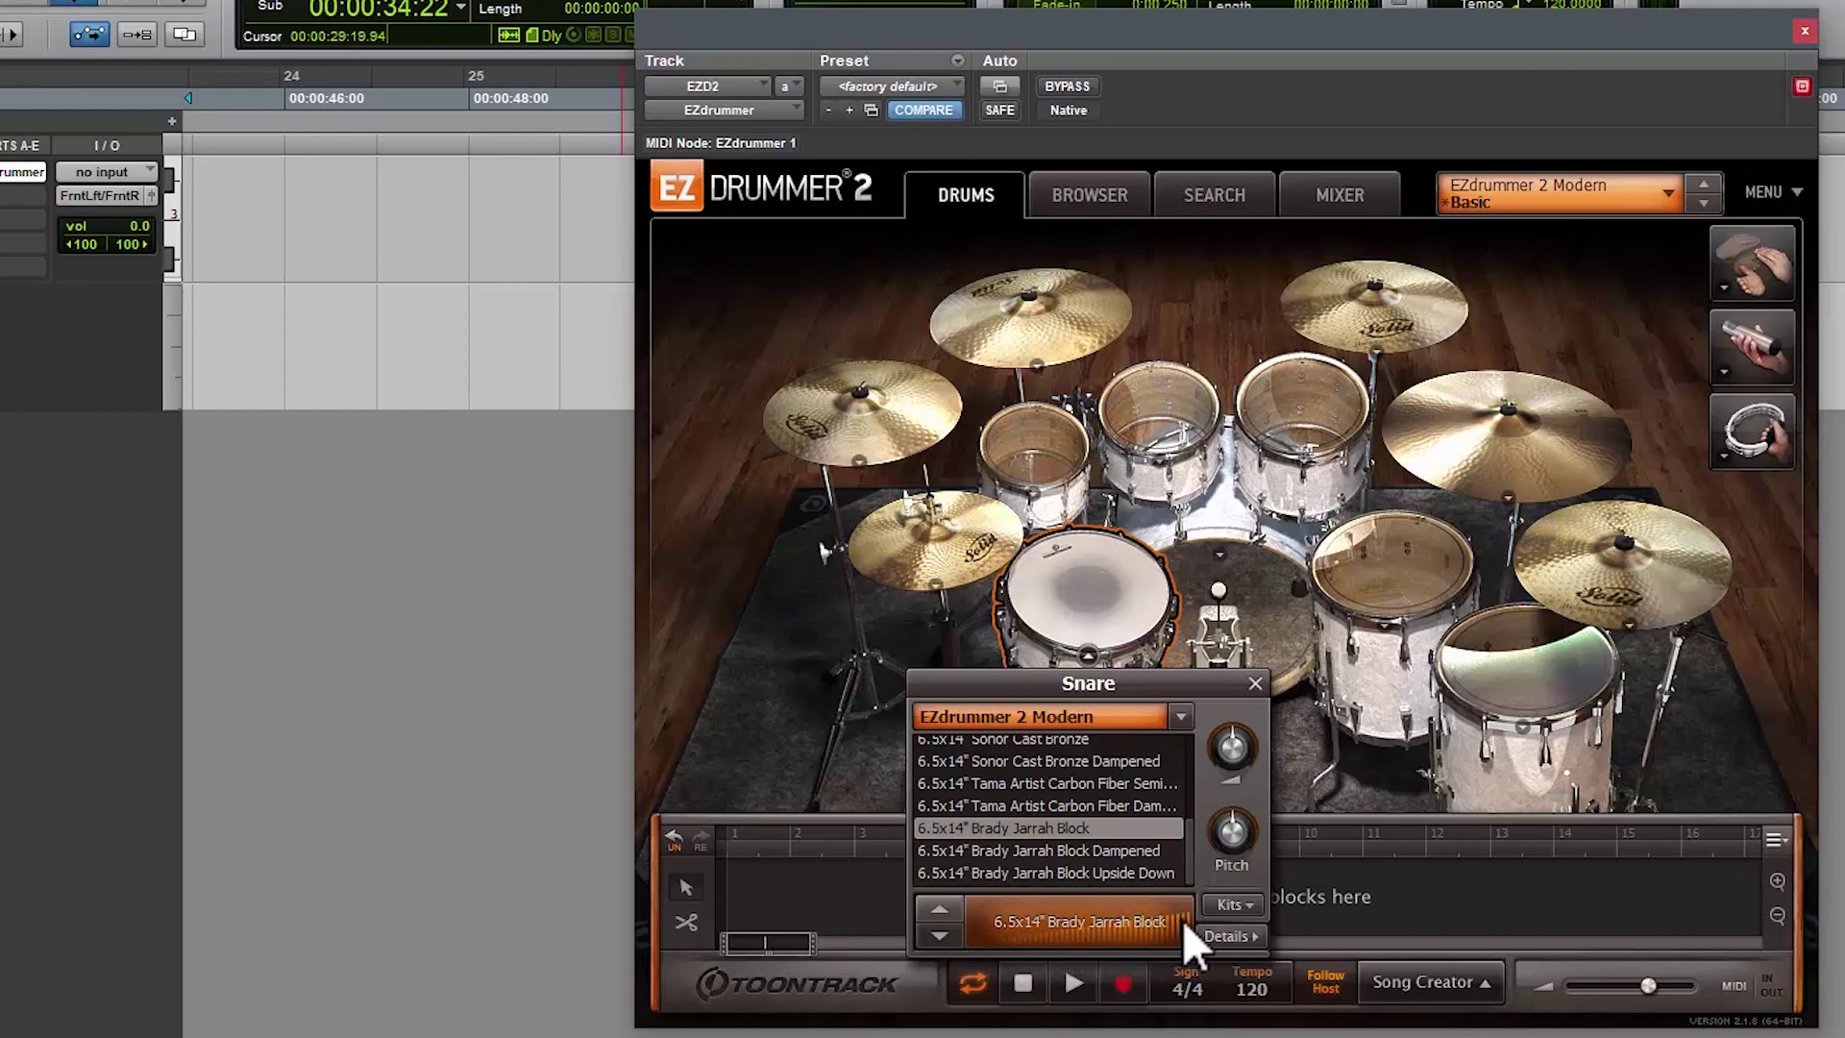
# Step: Audition a soft snare hit, close the snare's properties, and view and hide the articulation details of Racktom 2
pyautogui.click(994, 928)
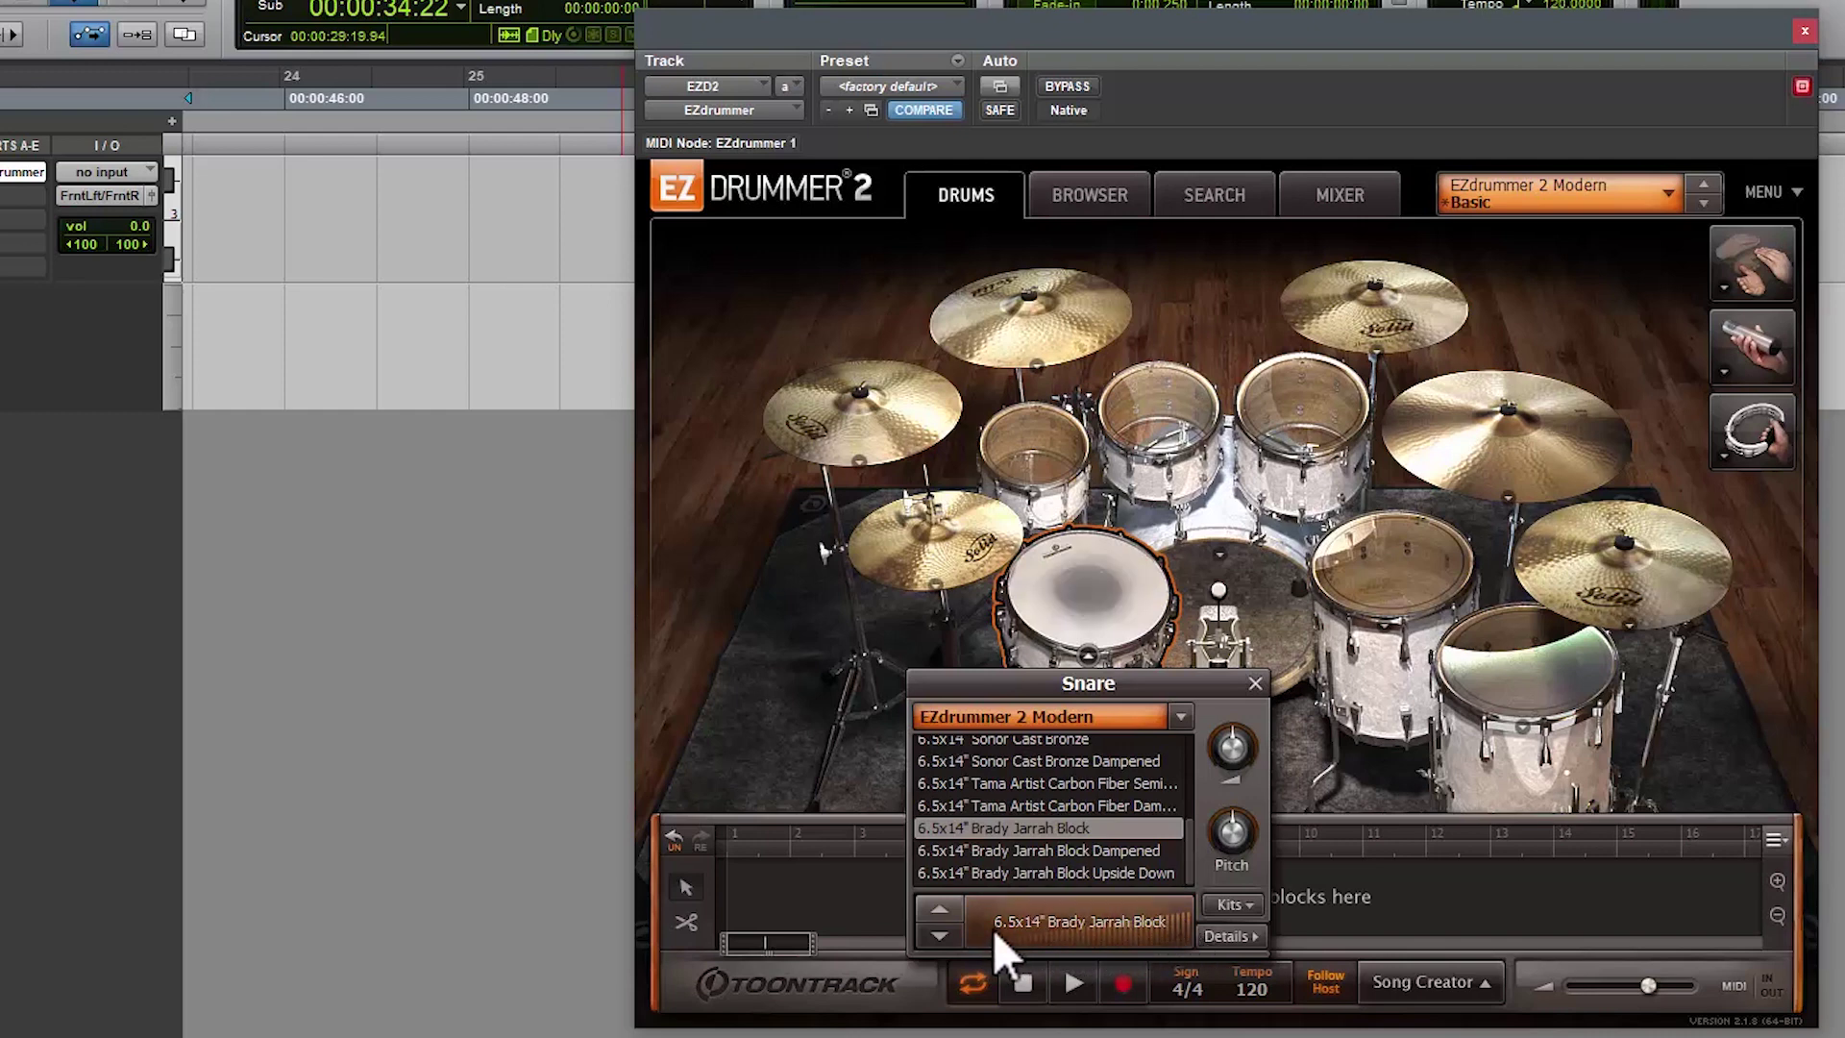
pyautogui.click(1257, 683)
pyautogui.click(1162, 405)
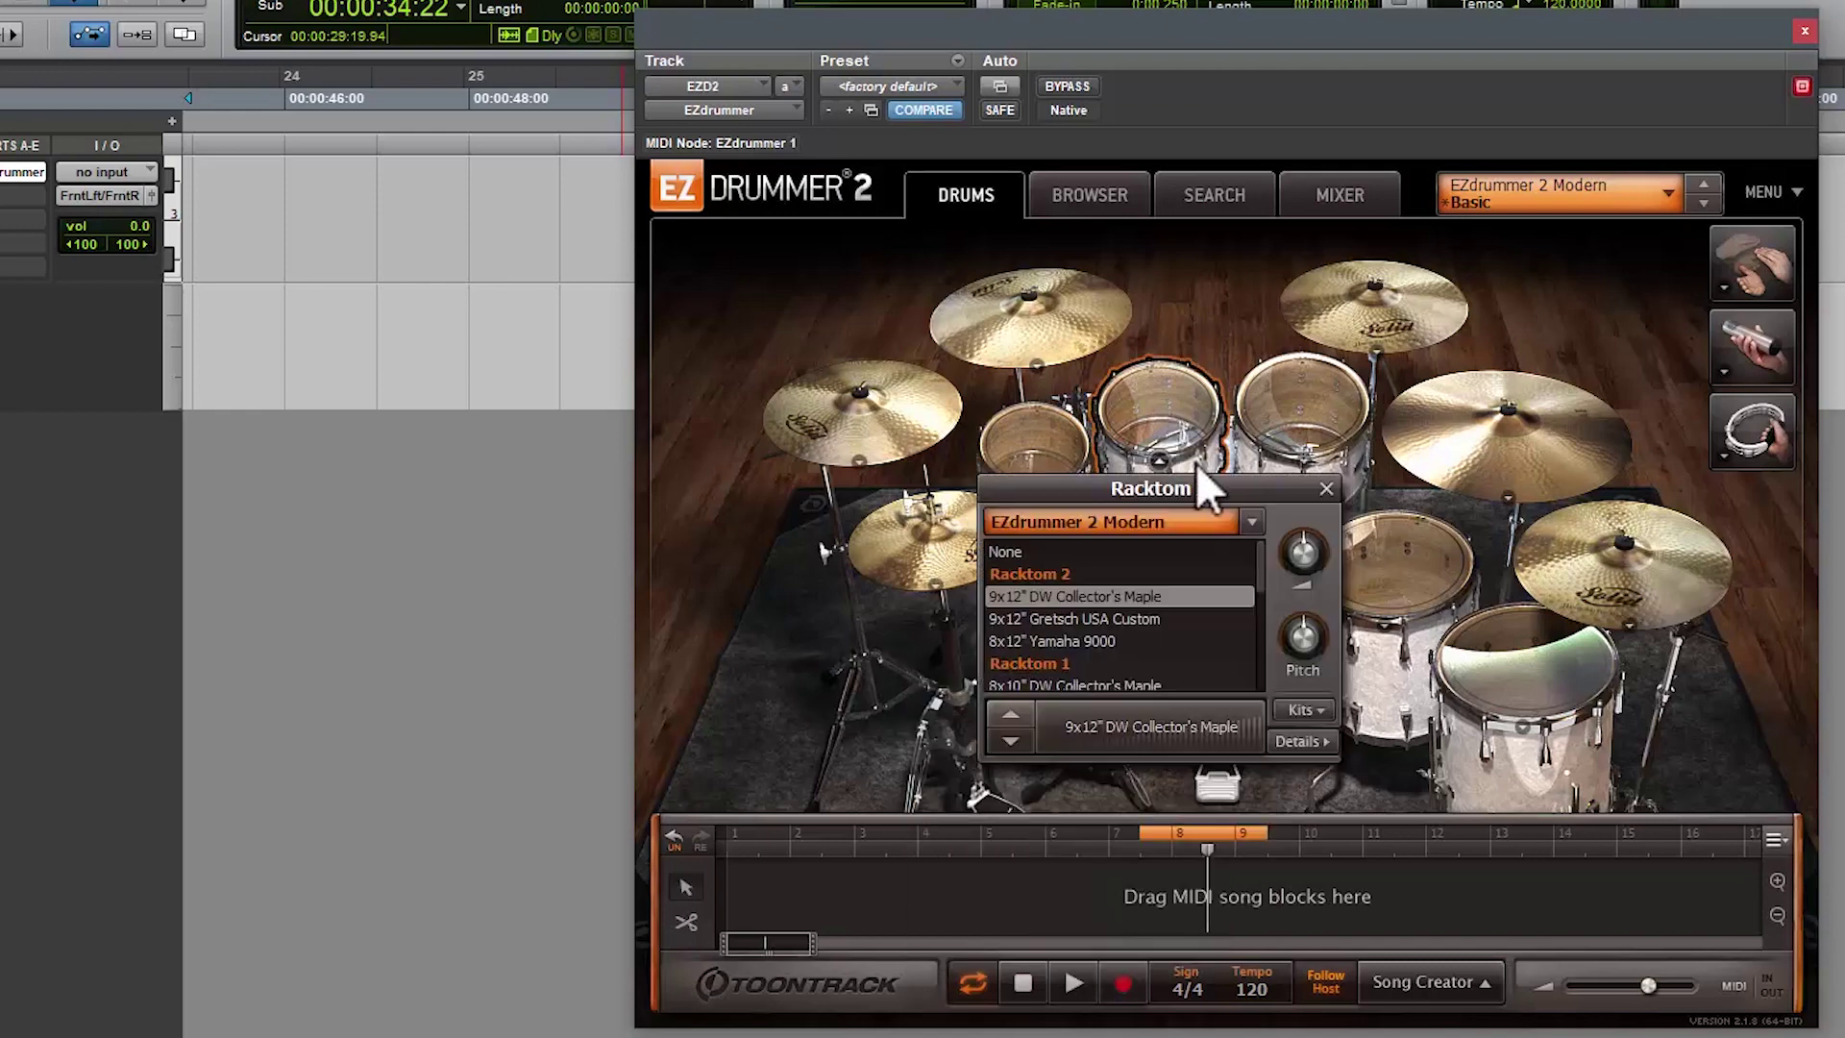
pyautogui.click(1297, 741)
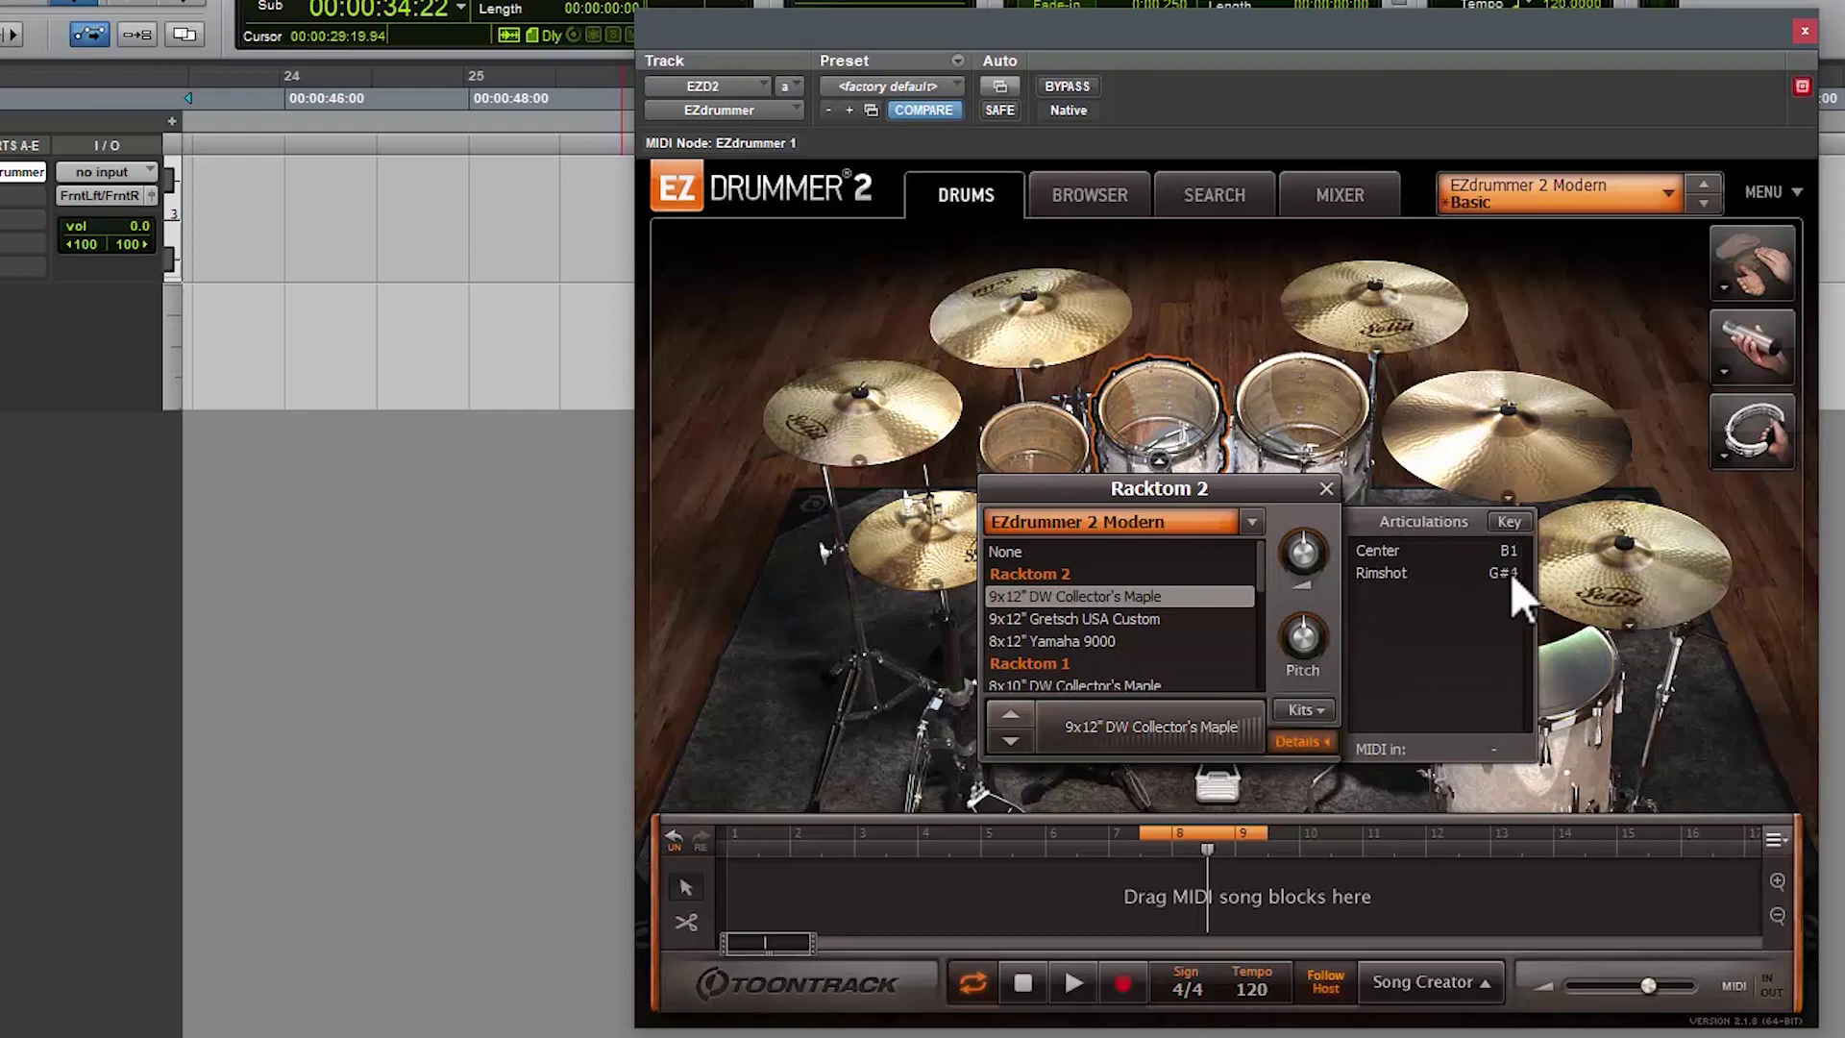
pyautogui.click(1306, 745)
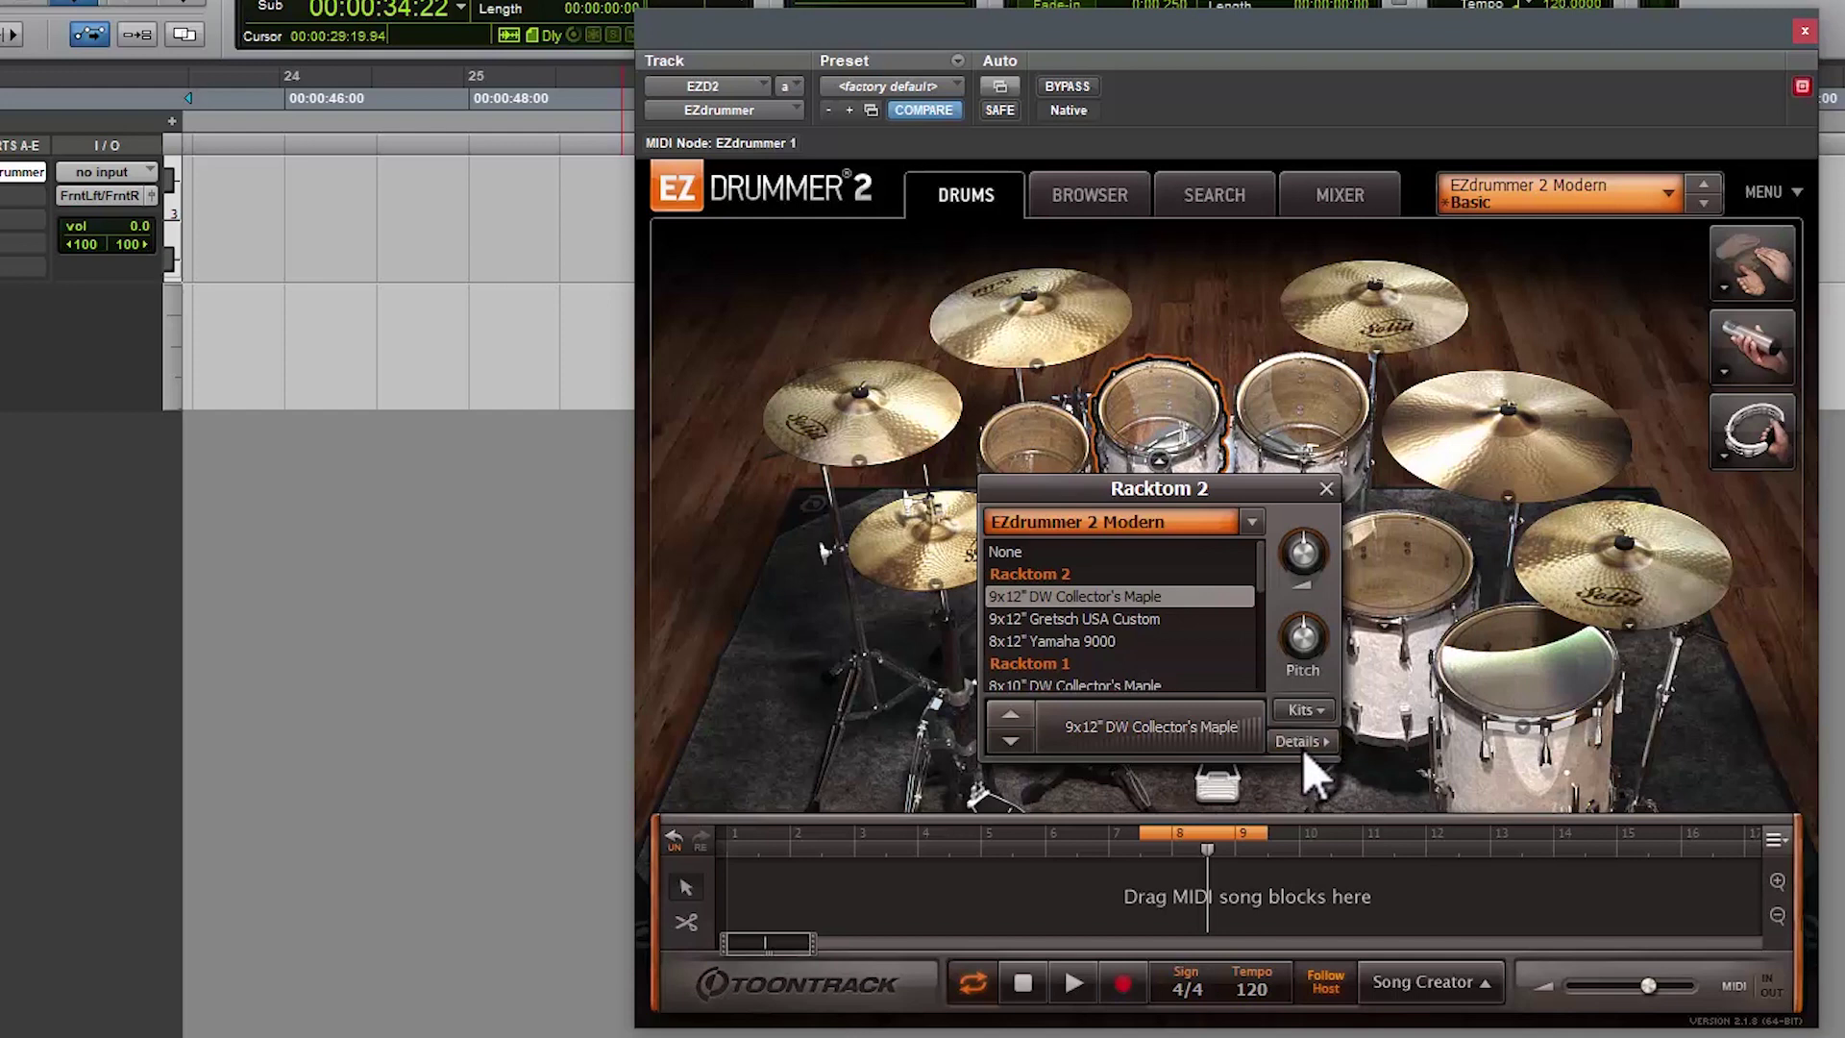
pyautogui.click(1325, 487)
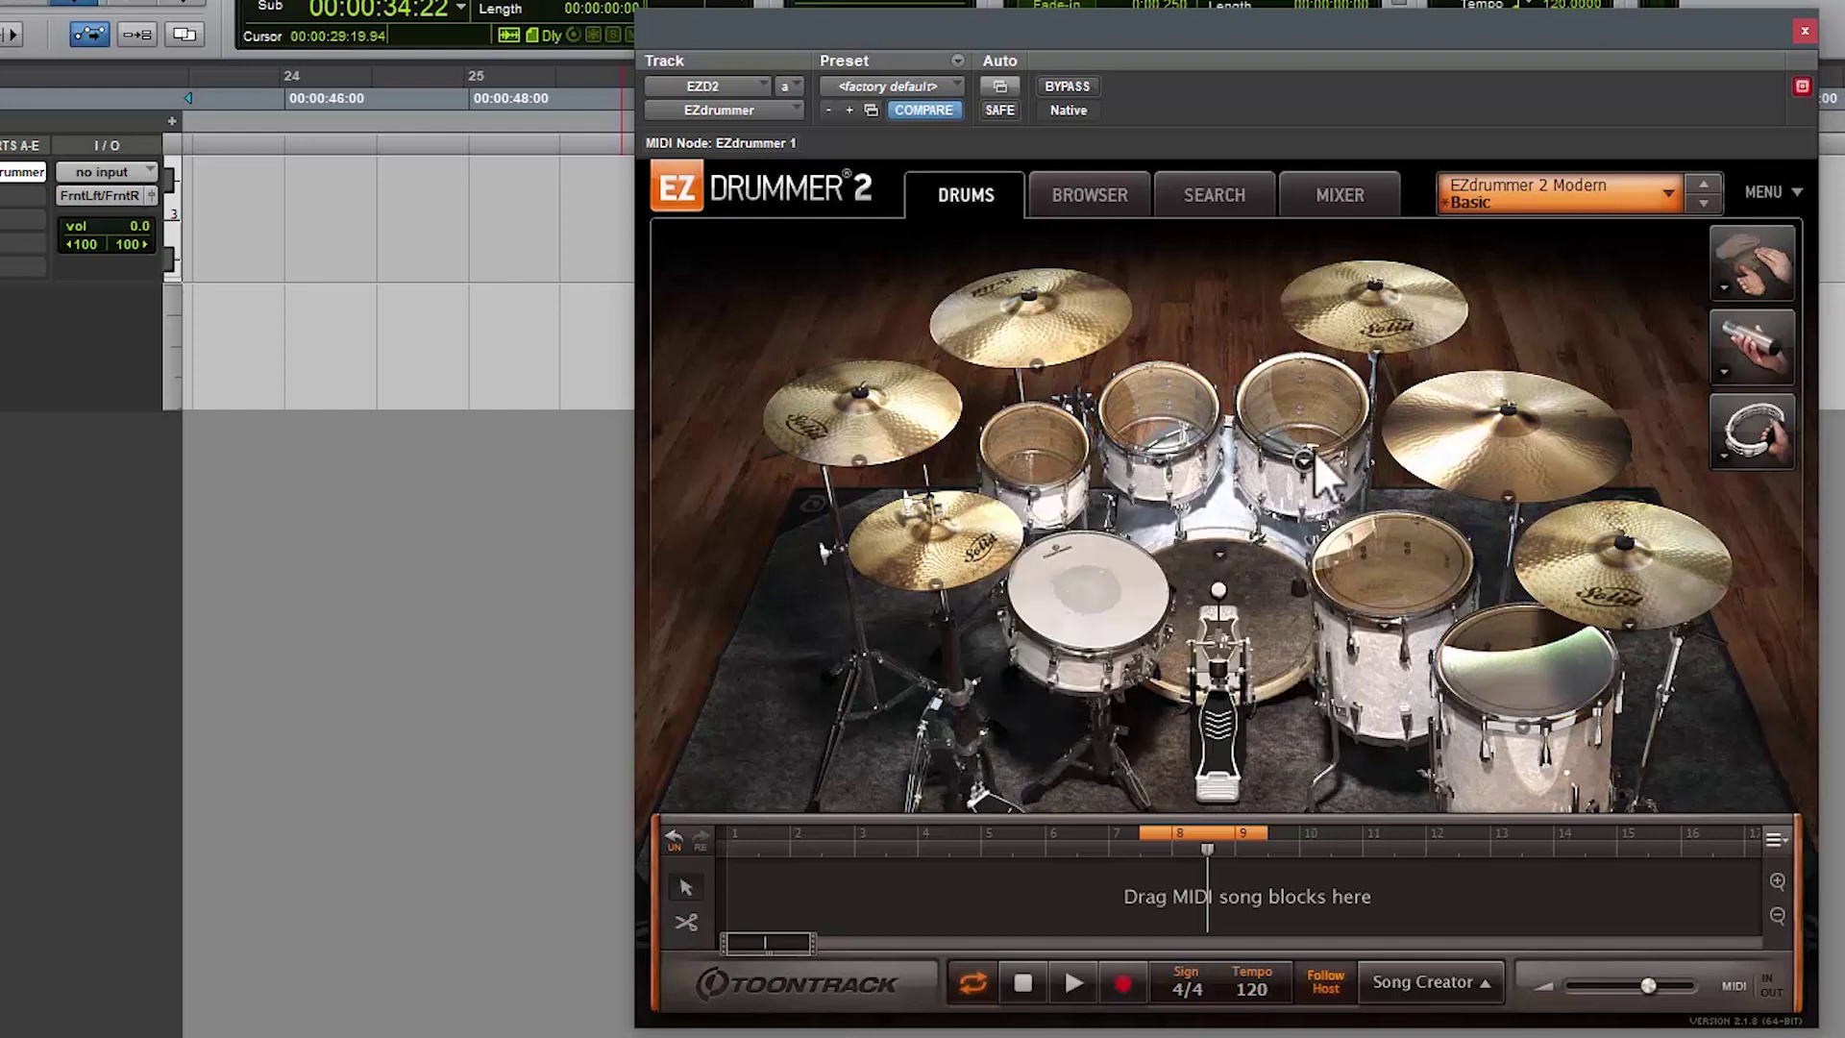
# Step: Show the kick's articulation details and view the articulations of Floortom 1 and the ride cymbal
pyautogui.click(1066, 563)
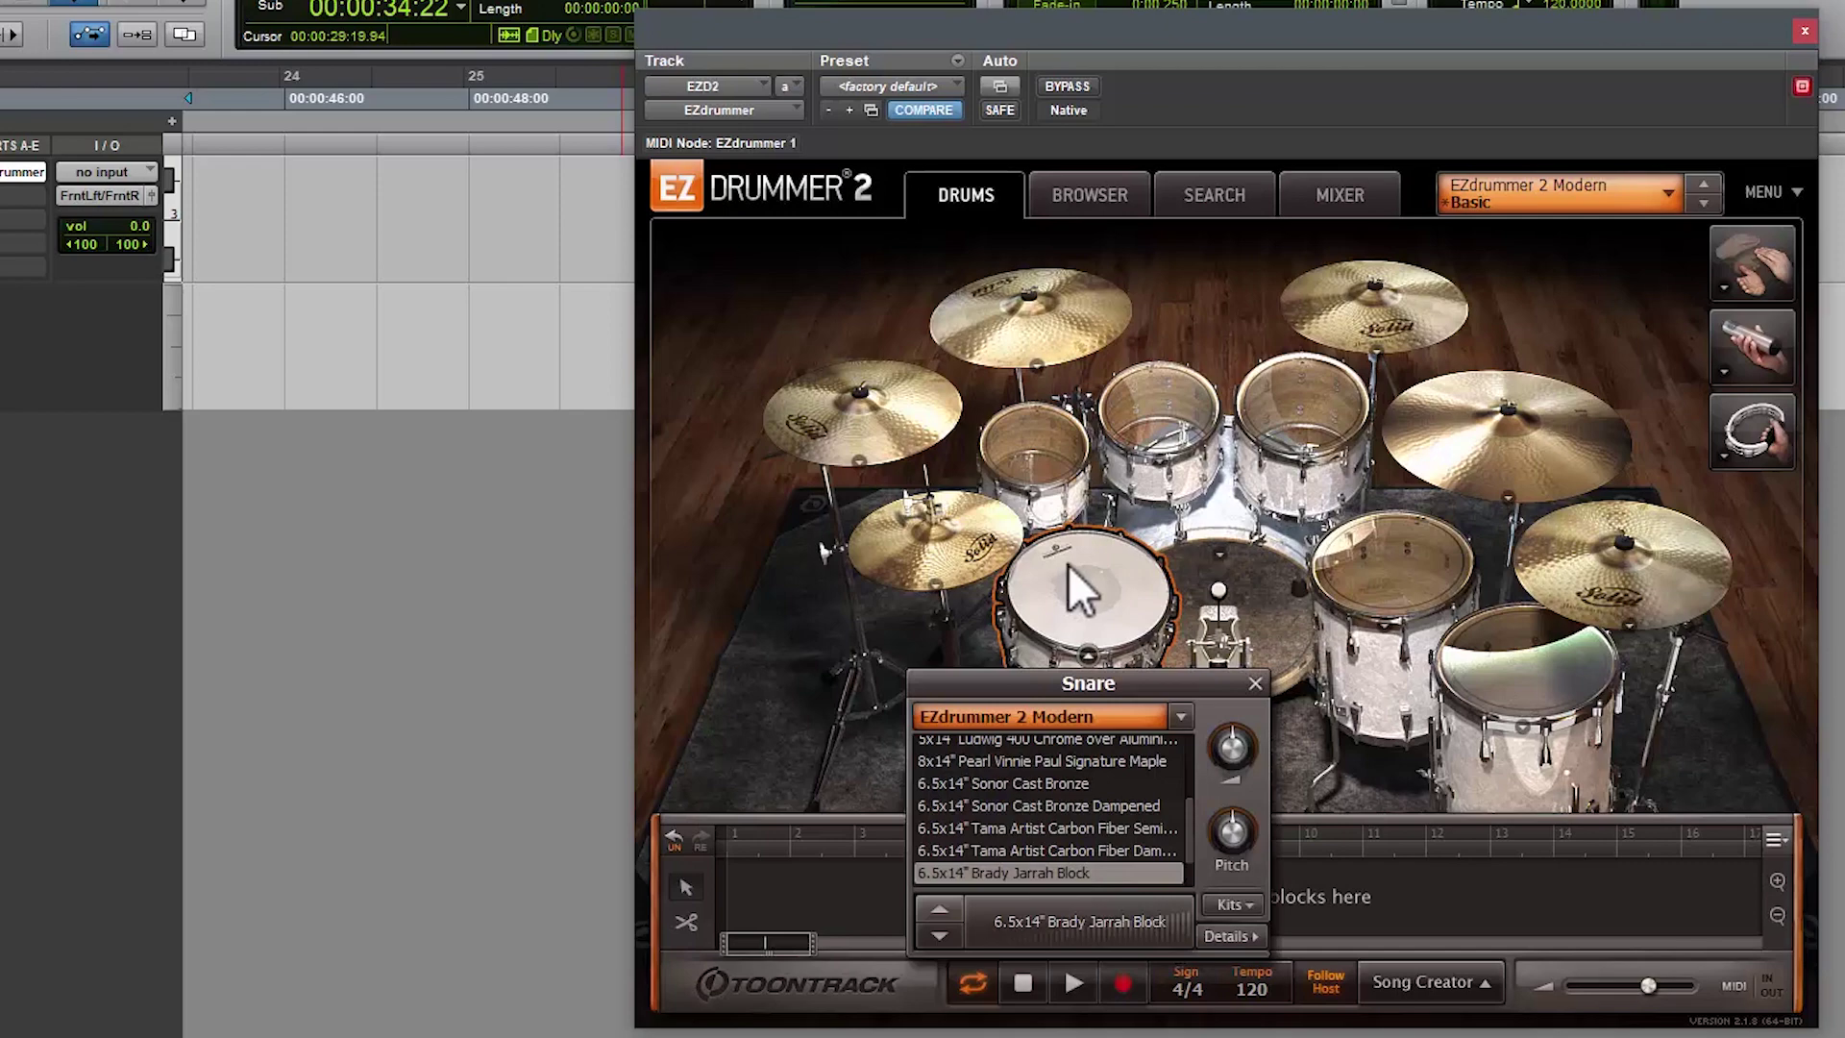
pyautogui.click(1259, 567)
pyautogui.click(1370, 943)
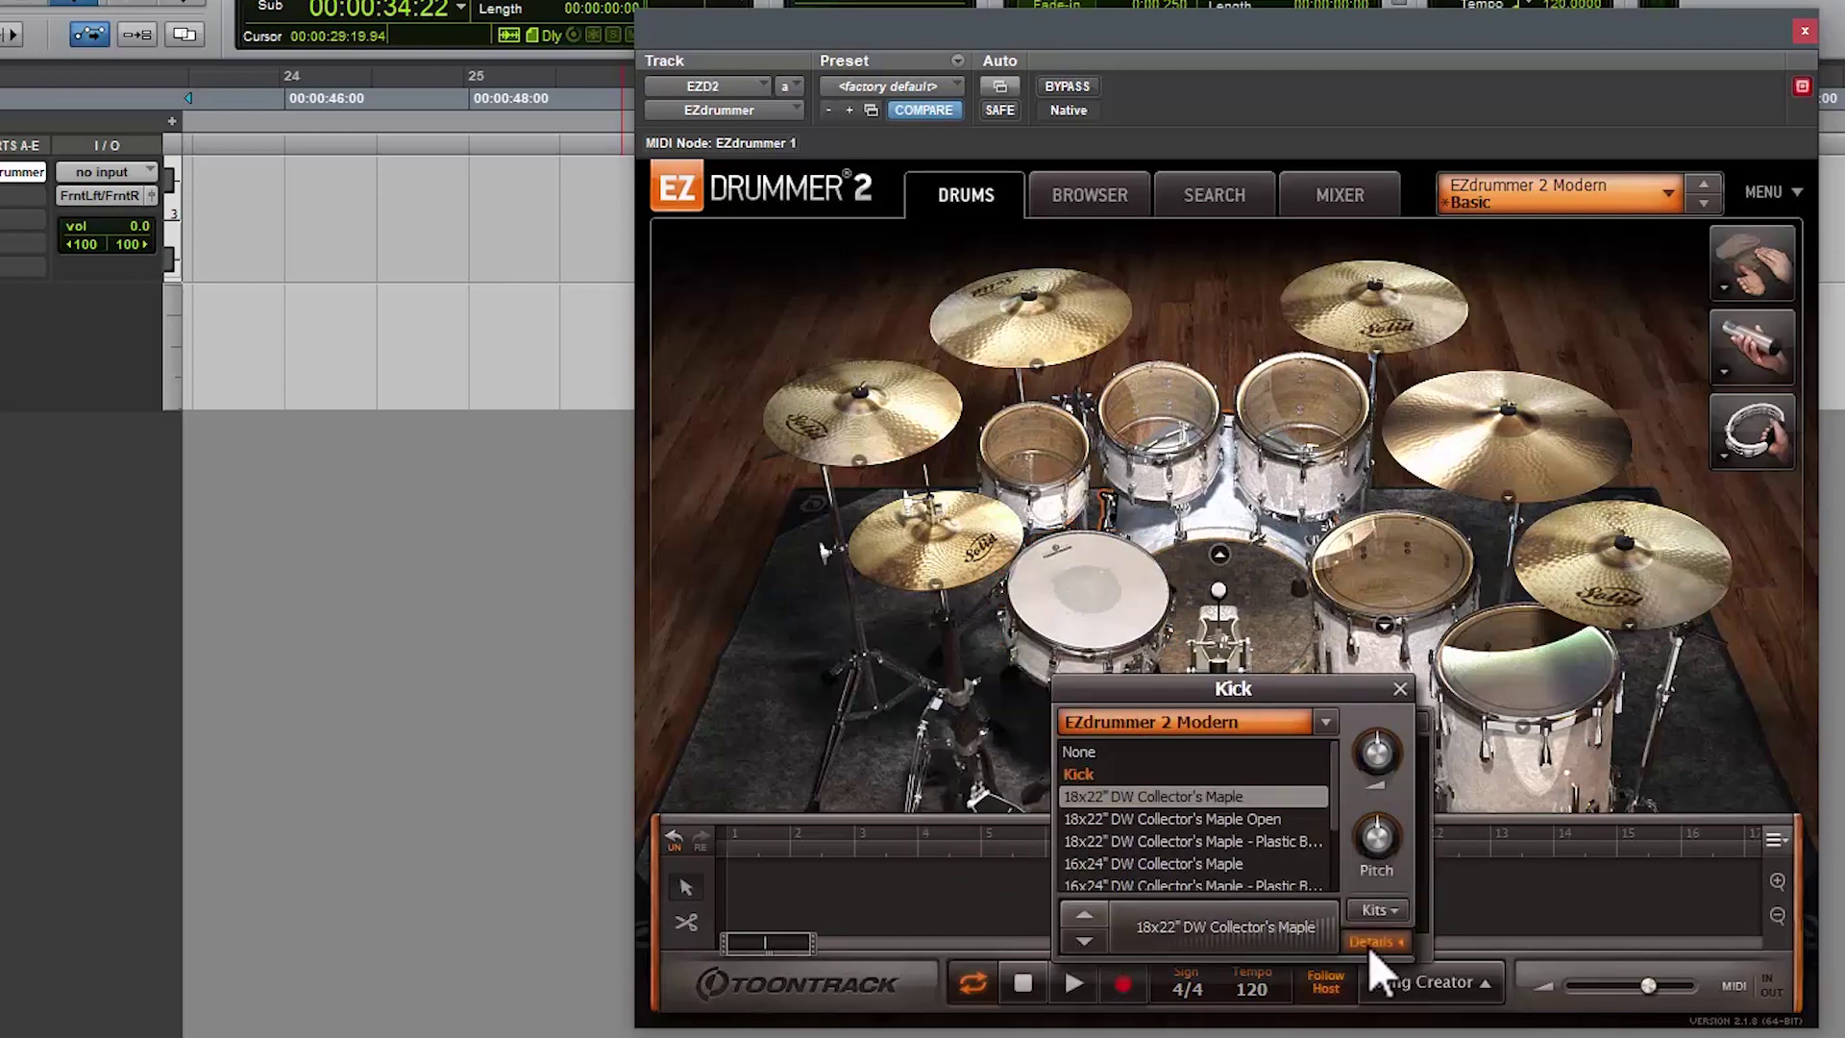
pyautogui.click(1386, 557)
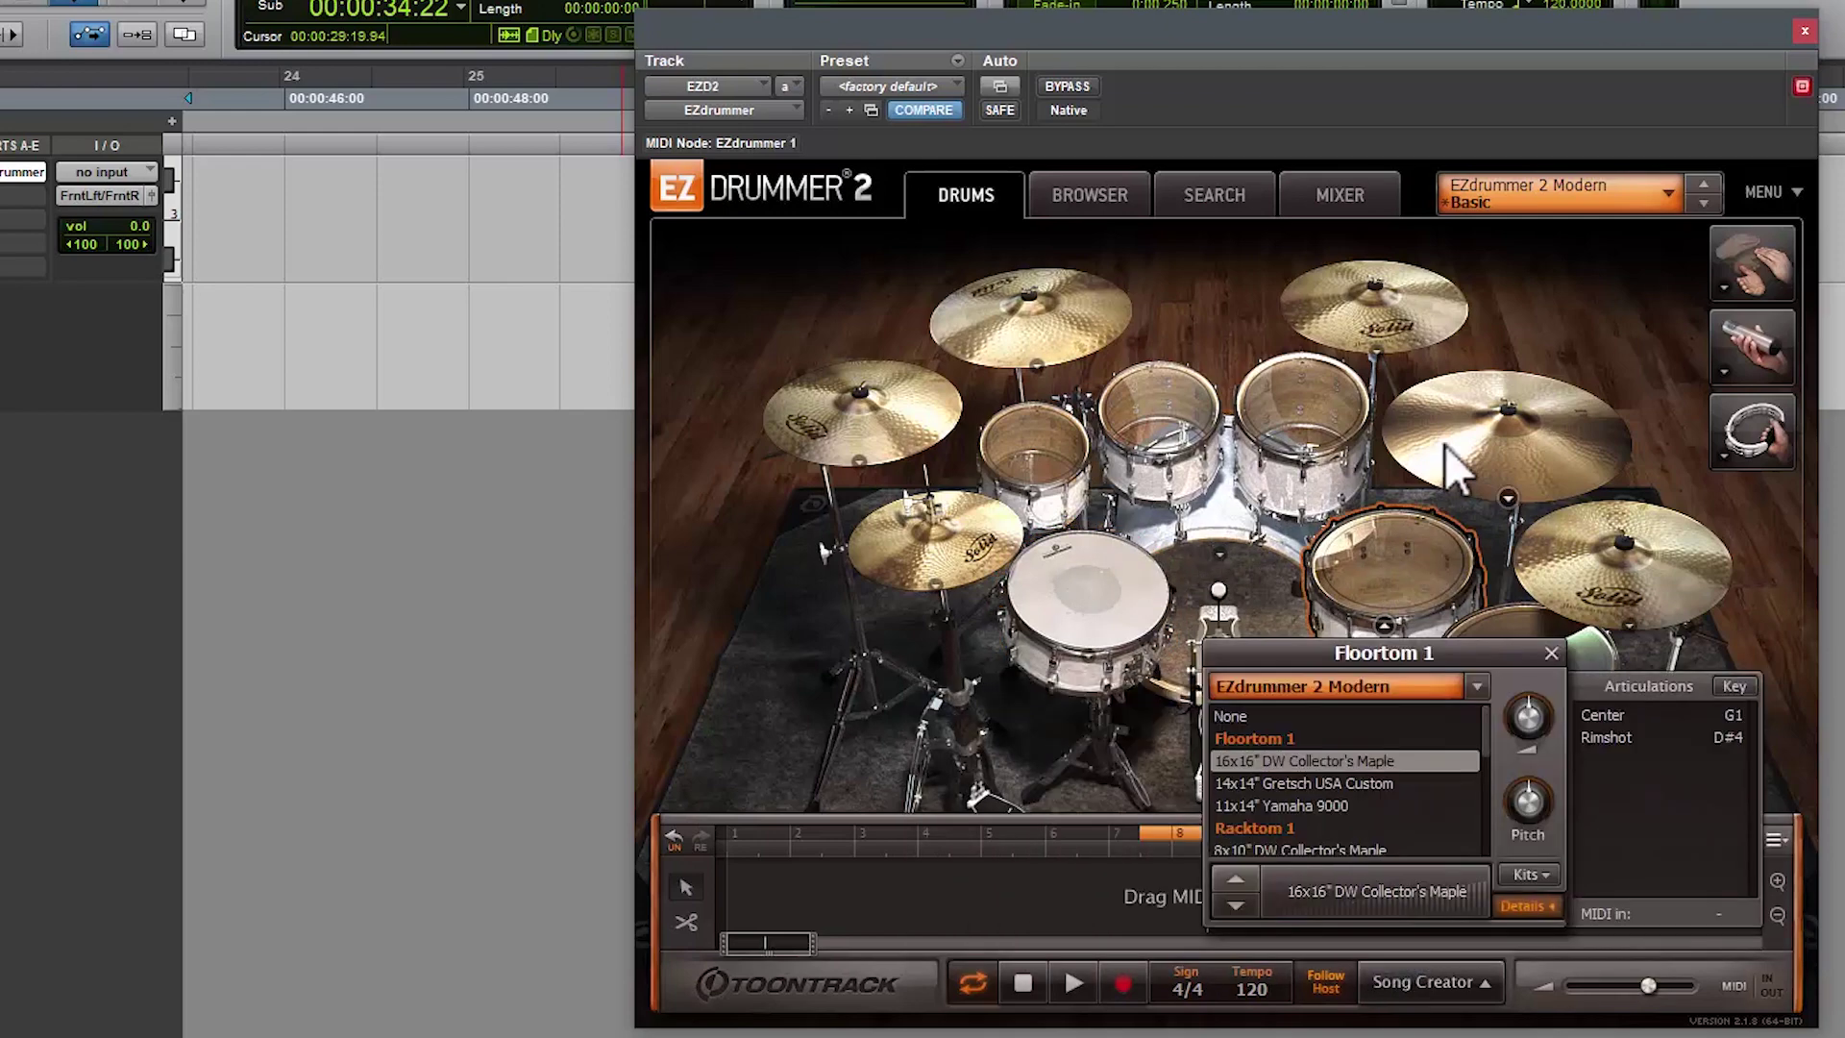
pyautogui.click(1455, 424)
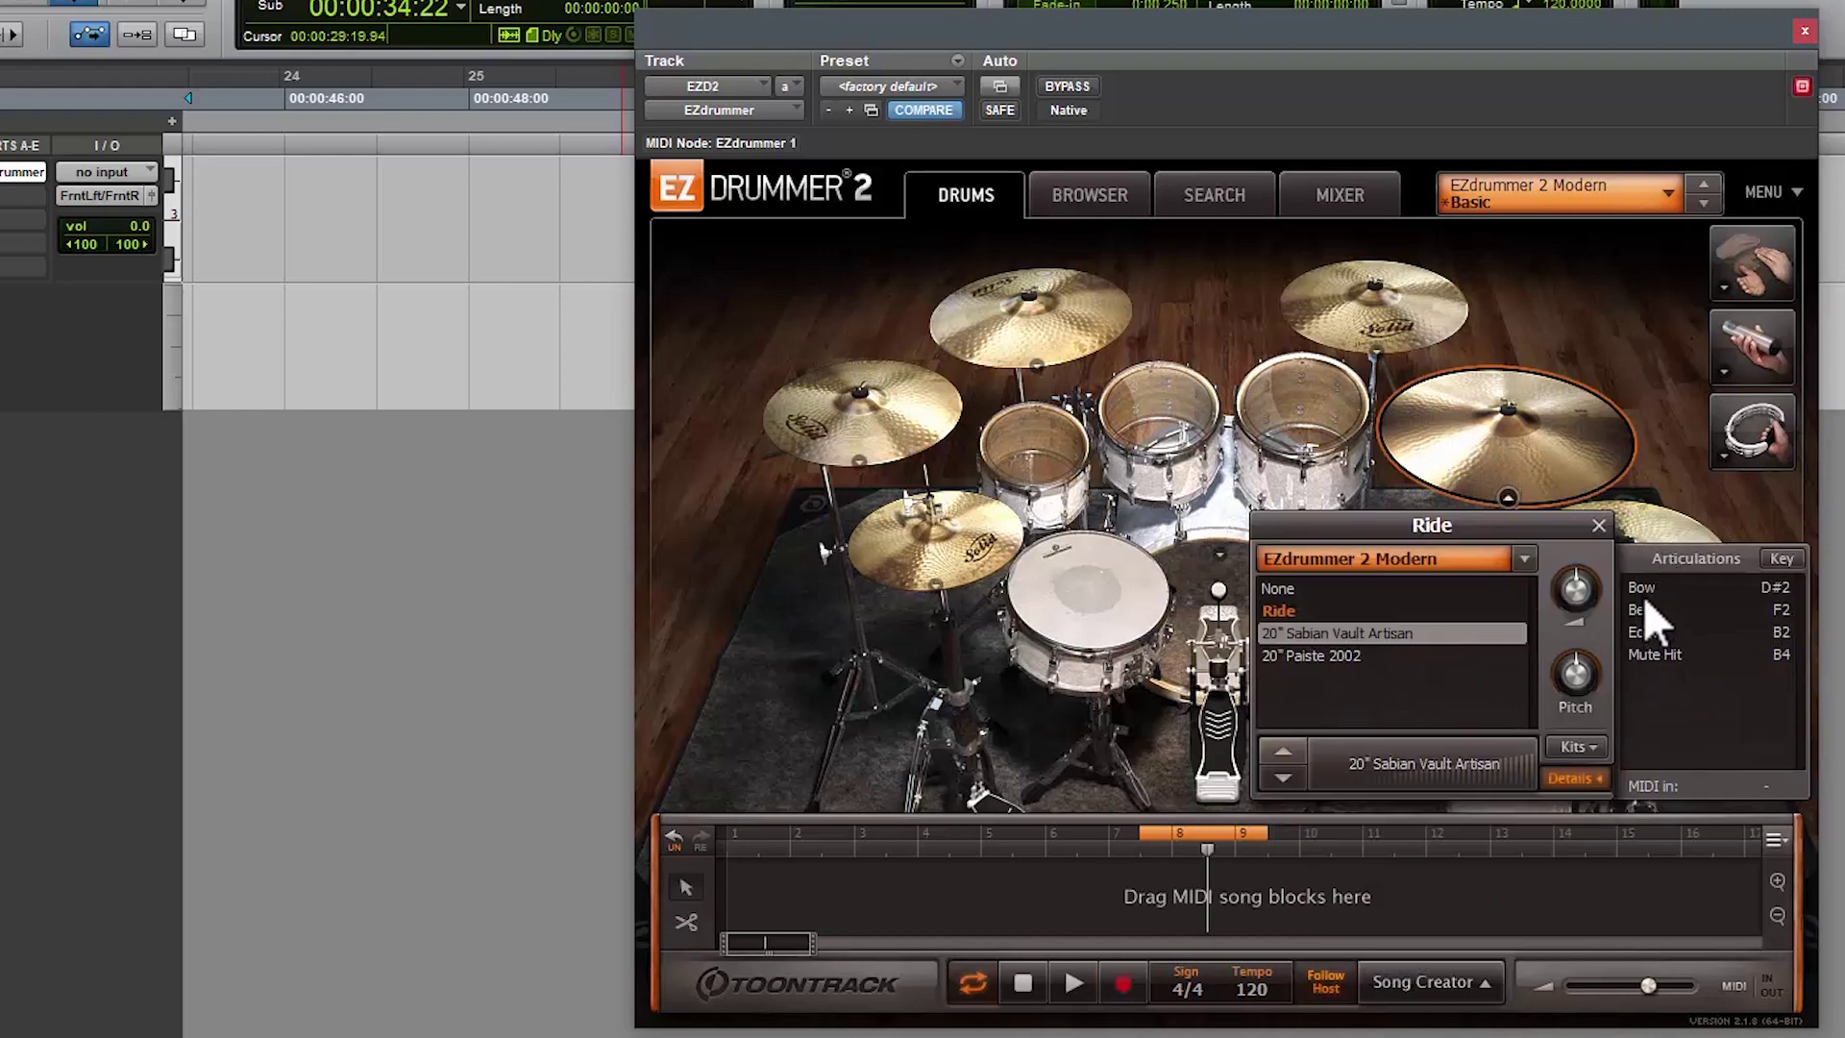
pyautogui.moveTo(1644, 590)
pyautogui.moveTo(1649, 639)
# Step: Look through the hi-hat's articulations and audition Closed Edge and Closed Tip
pyautogui.click(937, 538)
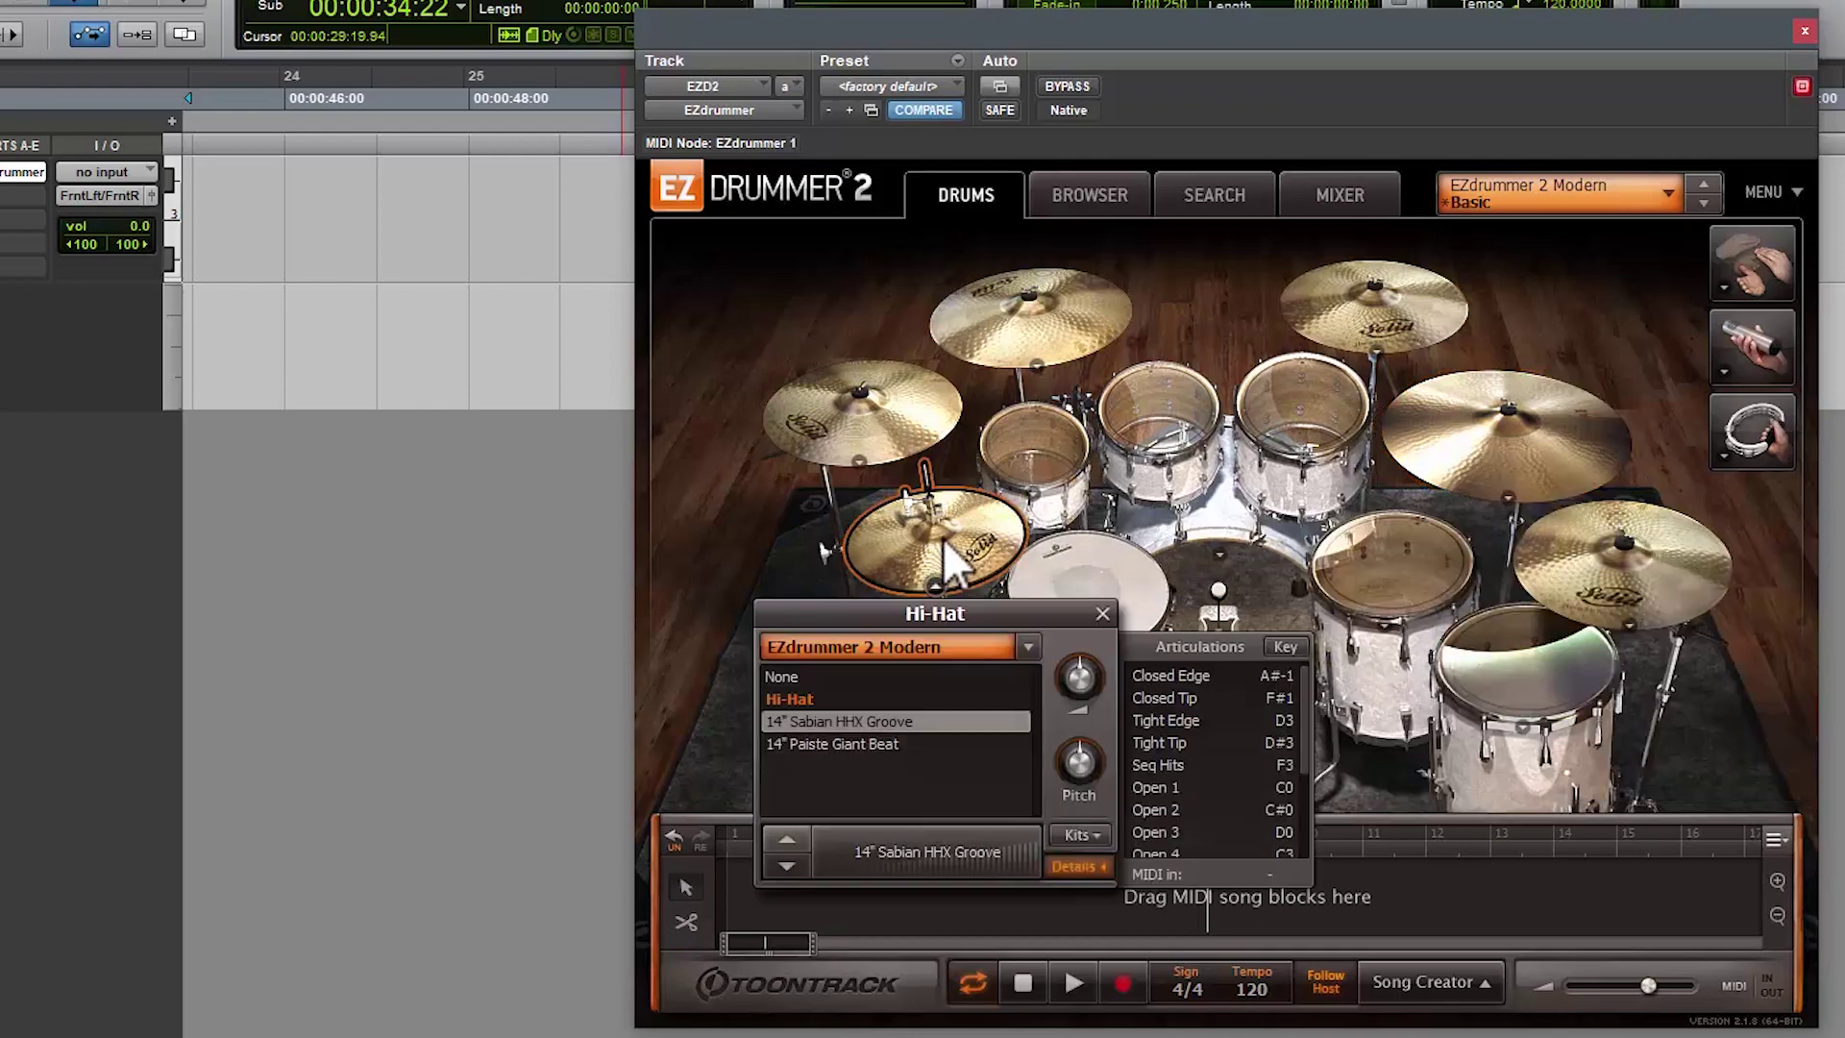
pyautogui.scroll(-3, 1180, 735)
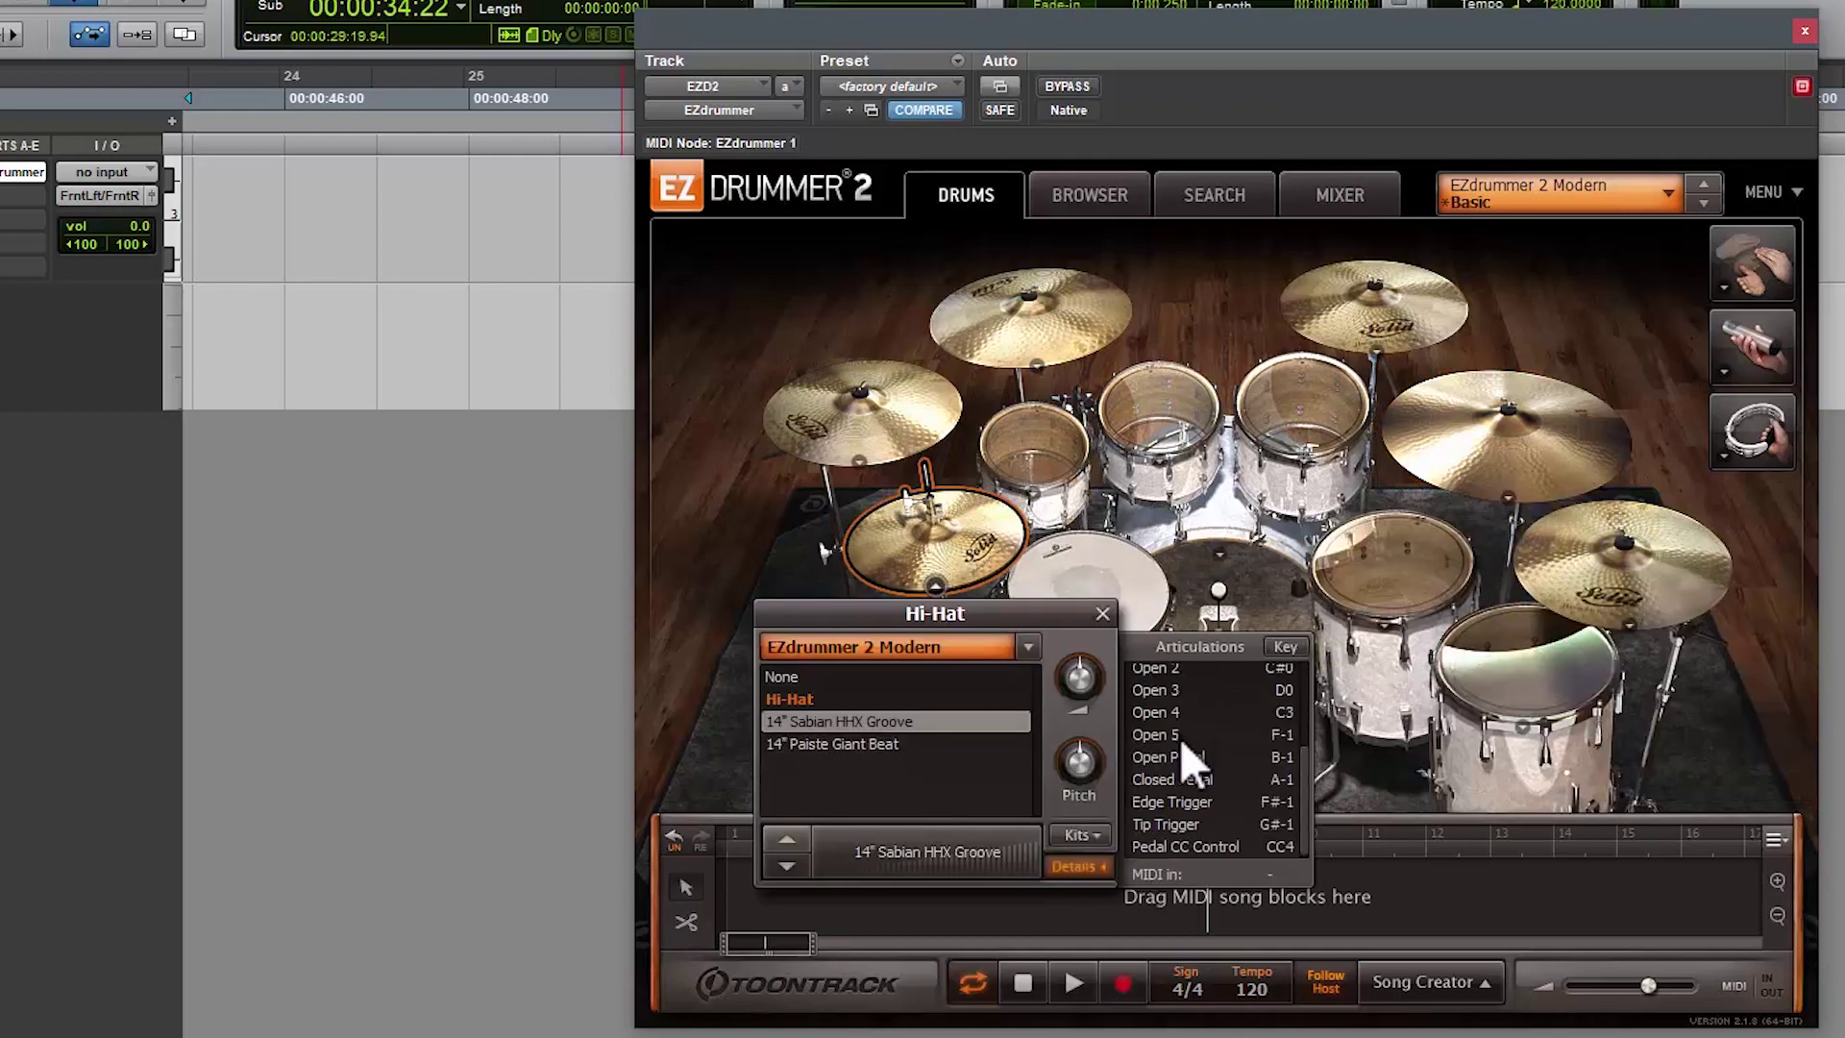
pyautogui.scroll(3, 1180, 759)
pyautogui.click(1178, 675)
pyautogui.click(1180, 698)
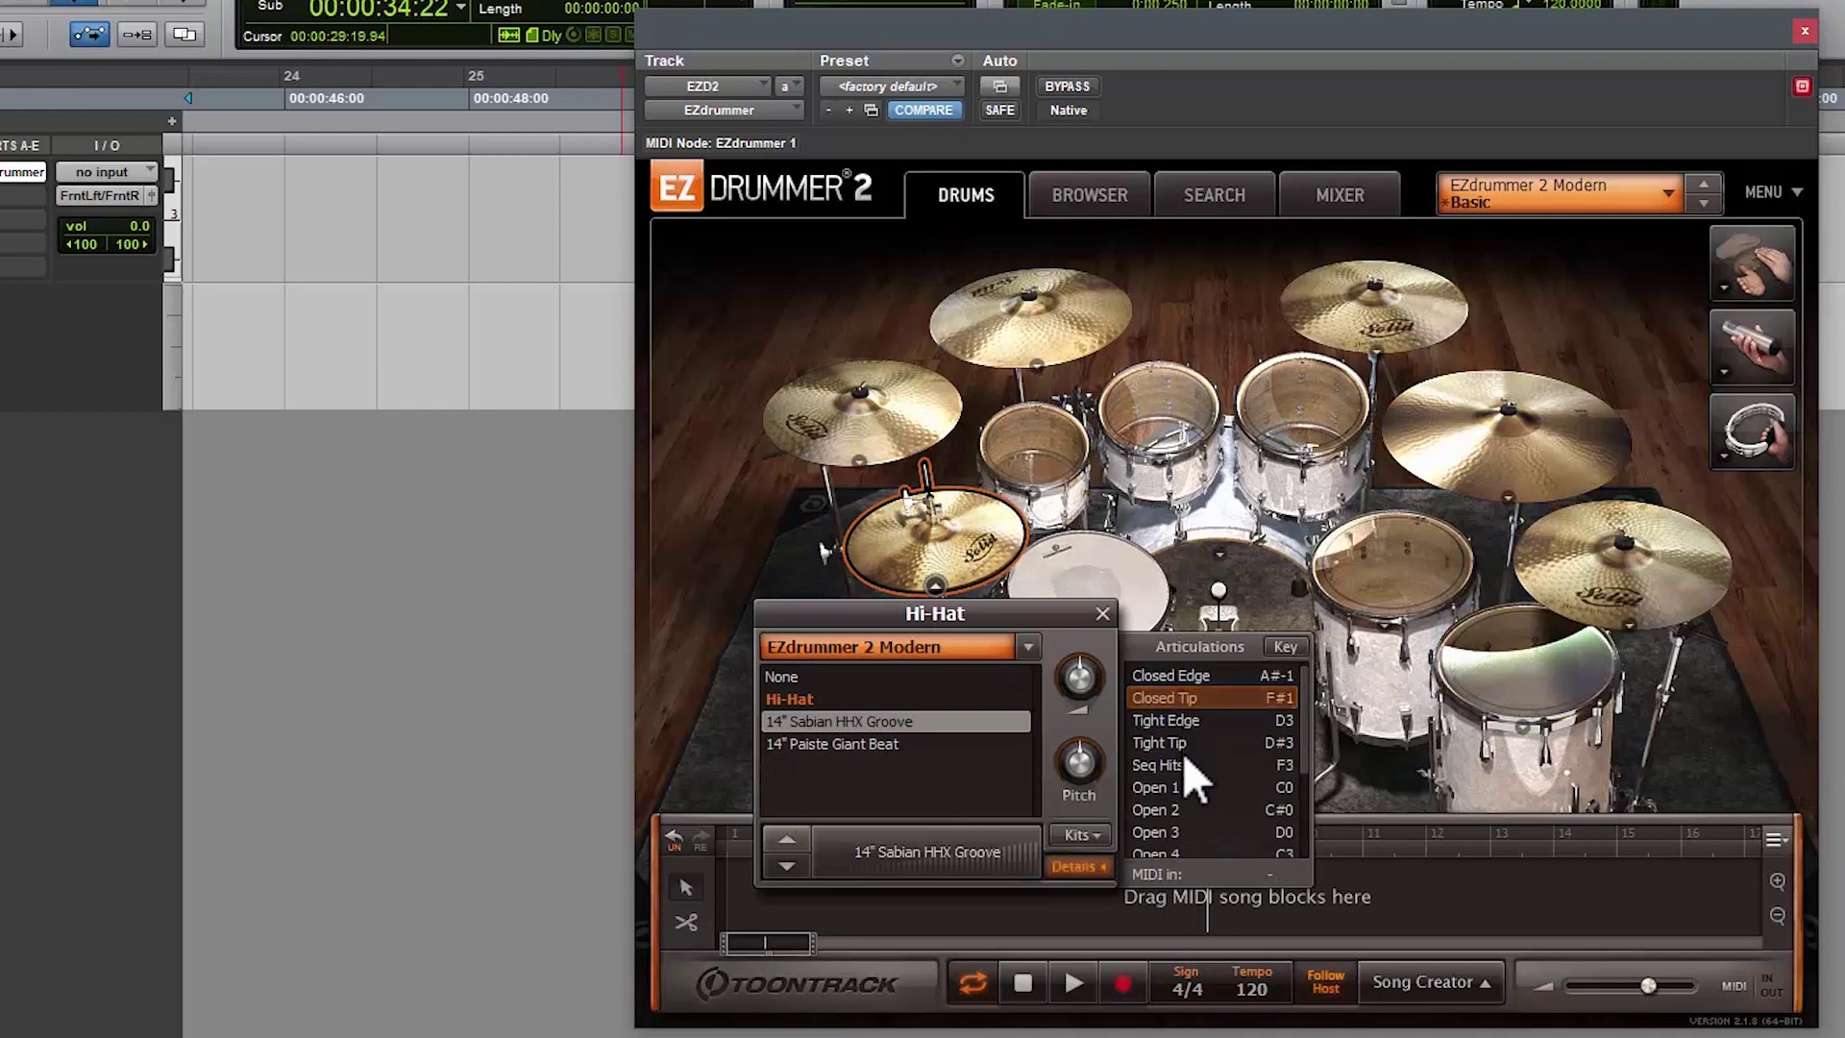
# Step: Audition the hi-hat's Open 3, Open 5, Closed Pedal and Open Pedal articulations and review the full articulation list
pyautogui.click(1176, 832)
pyautogui.scroll(-1, 1195, 832)
pyautogui.click(1196, 735)
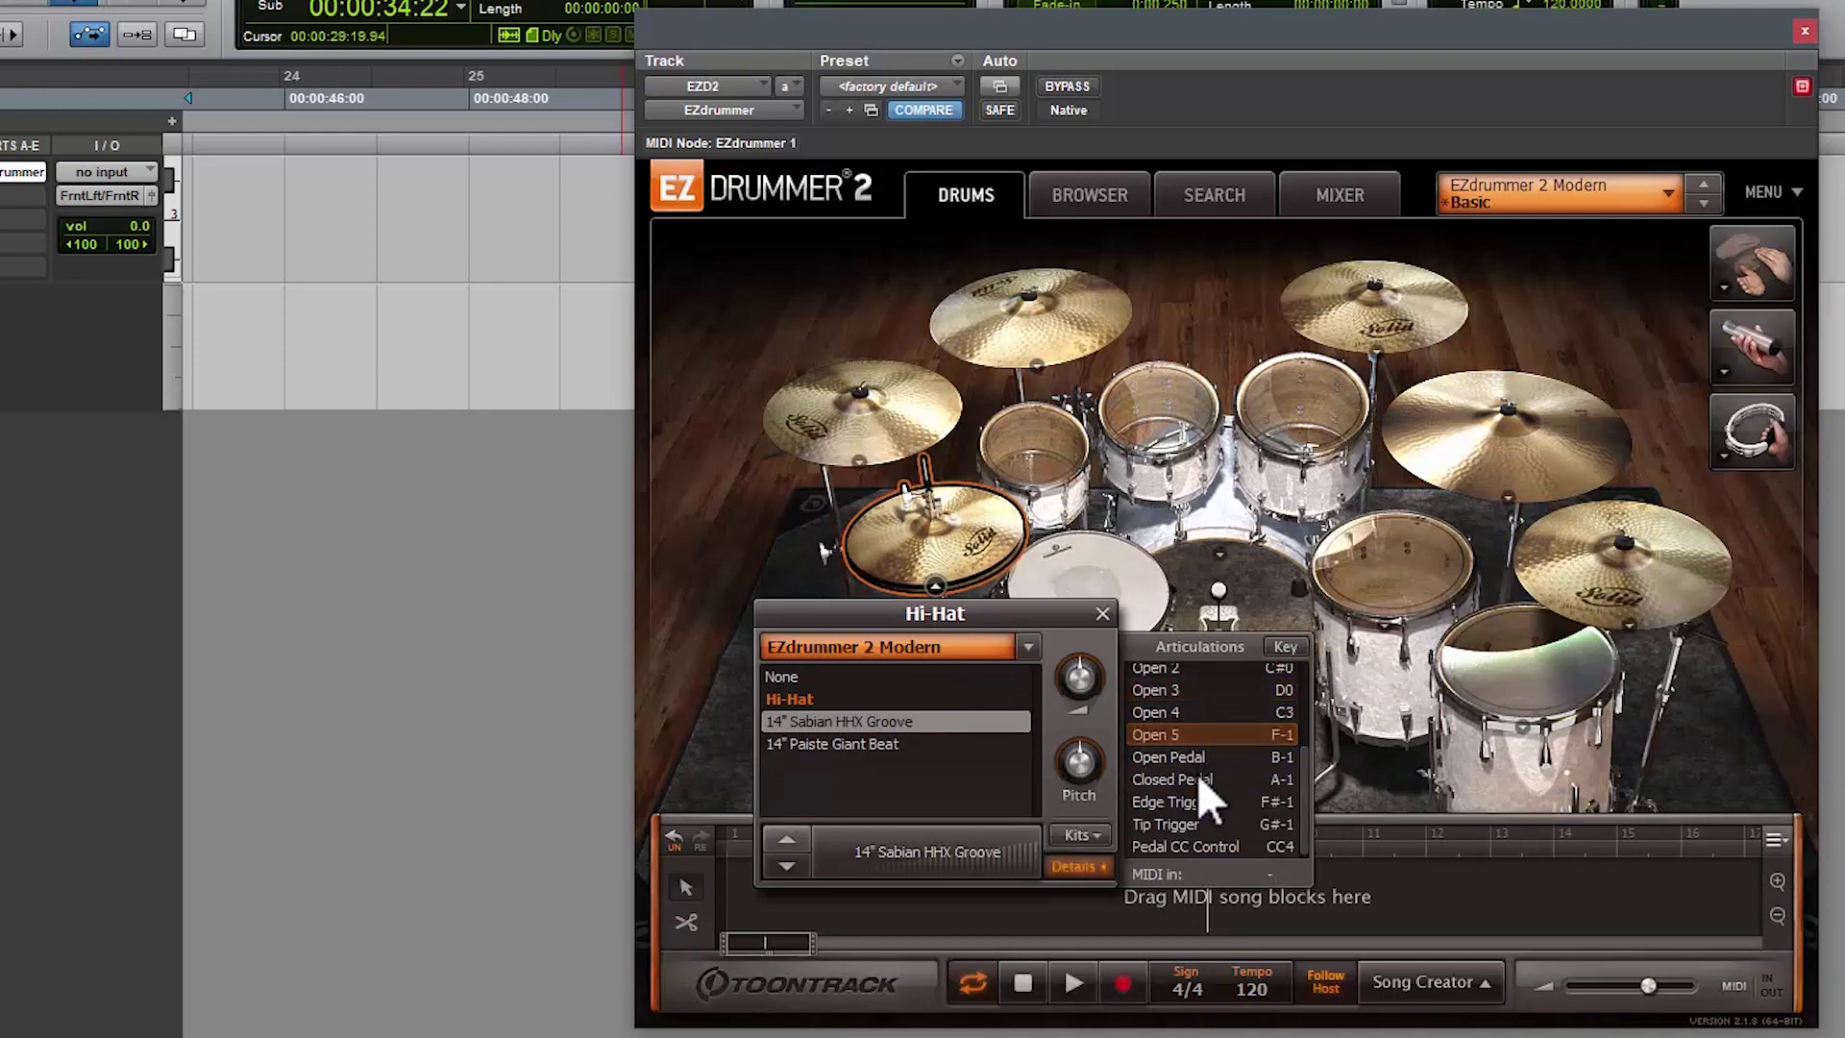
pyautogui.click(1197, 777)
pyautogui.click(1192, 759)
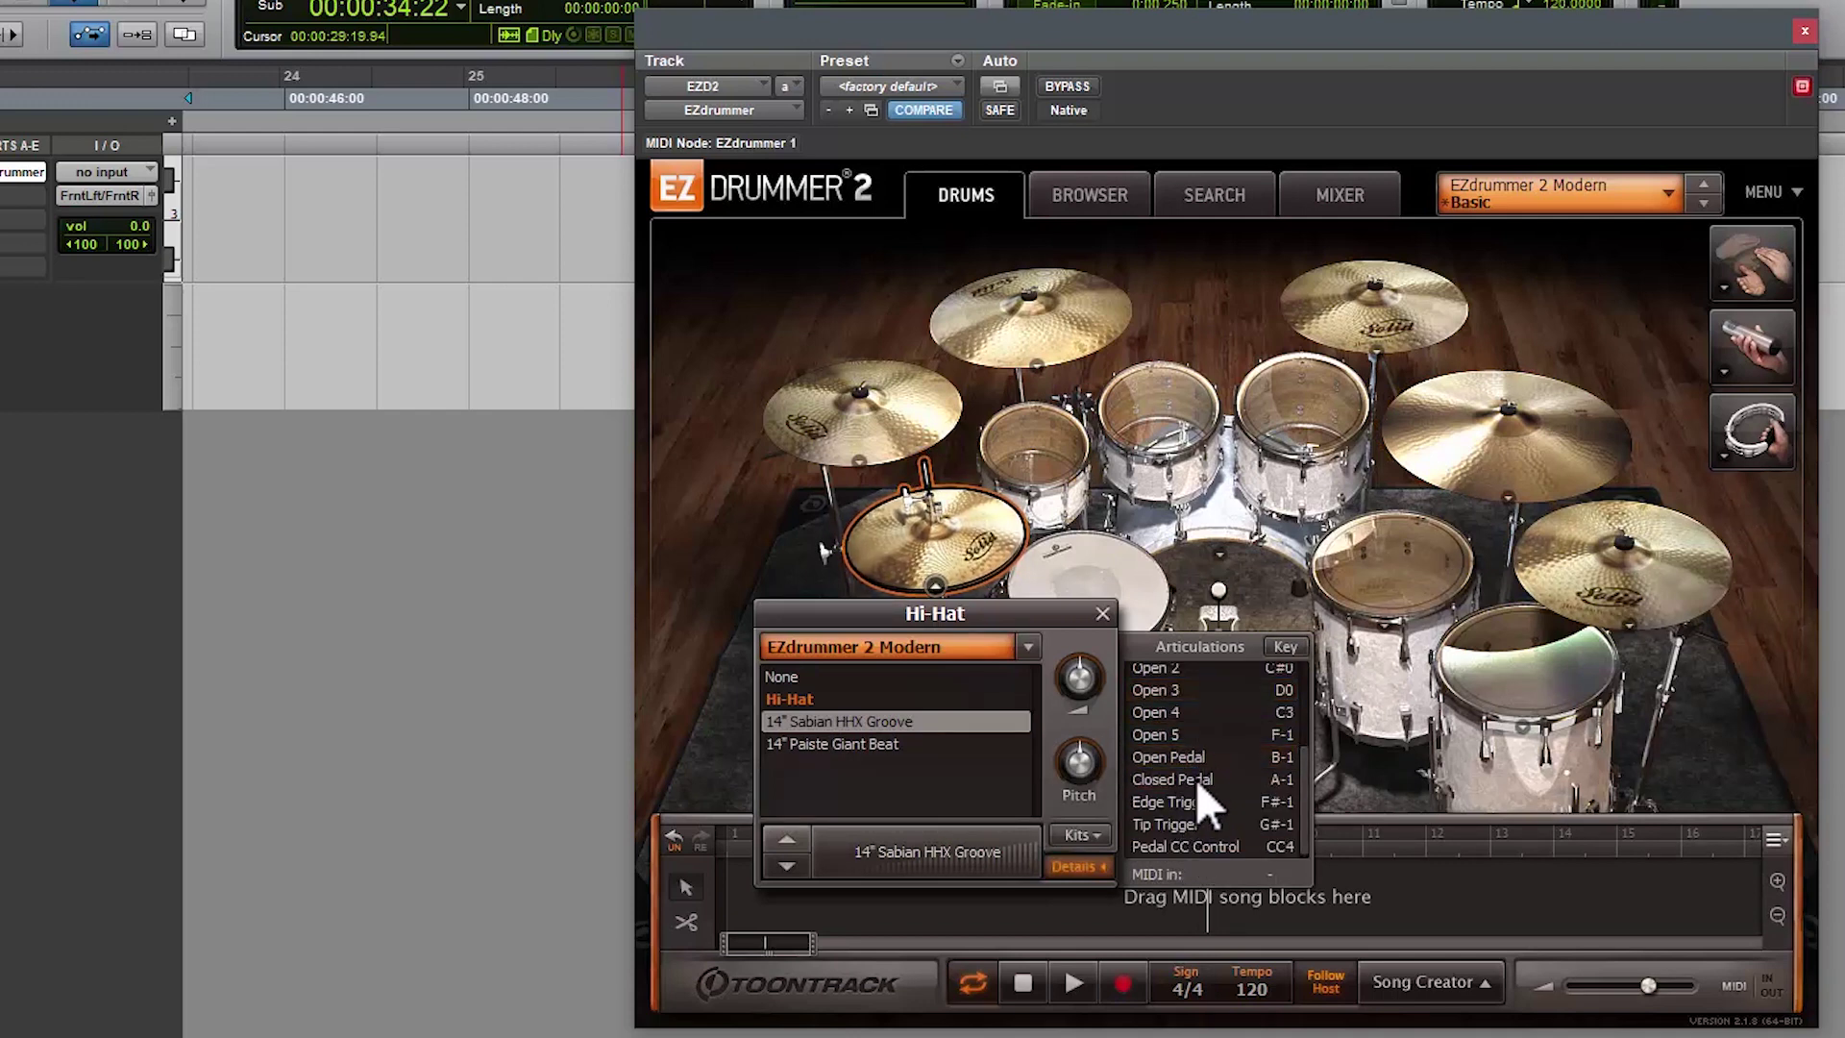
pyautogui.scroll(3, 1220, 774)
pyautogui.scroll(-2, 1253, 707)
pyautogui.scroll(2, 1259, 711)
# Step: Audition the snare's Sidestick, Center and Rimshot articulations
pyautogui.click(1101, 569)
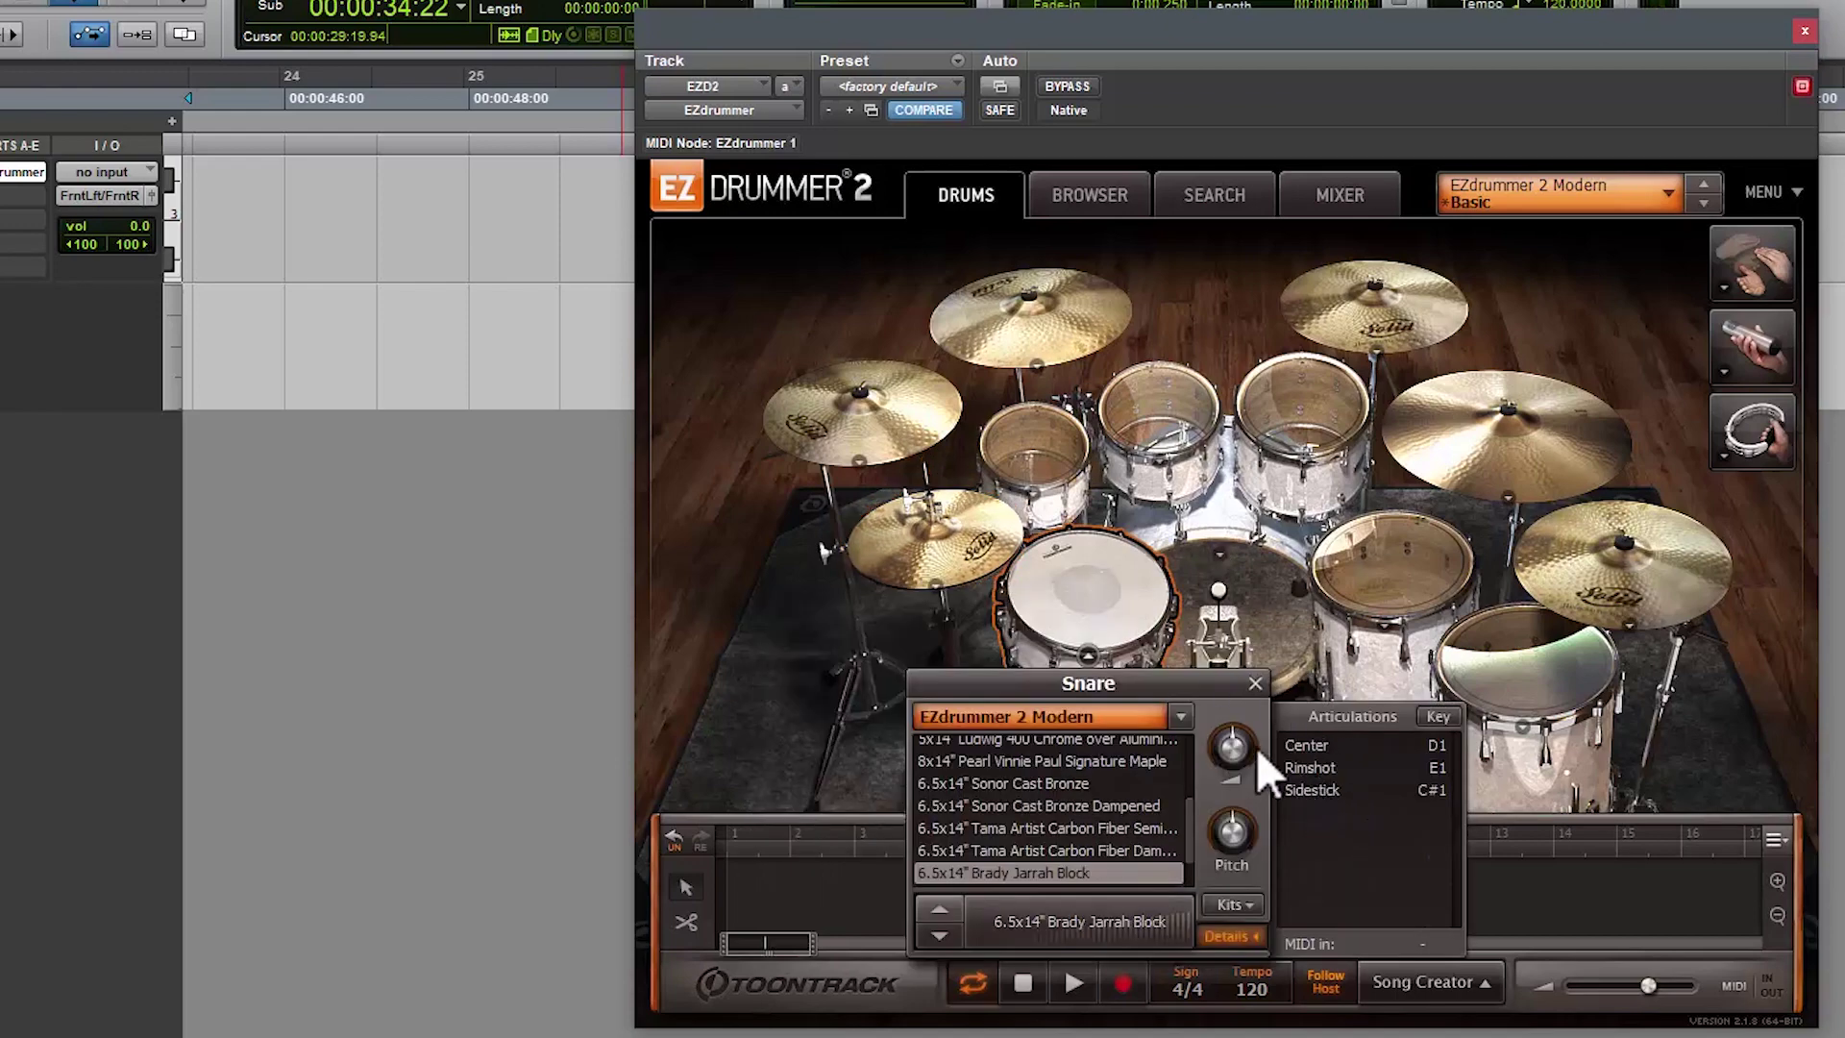
pyautogui.click(1074, 581)
pyautogui.click(1311, 786)
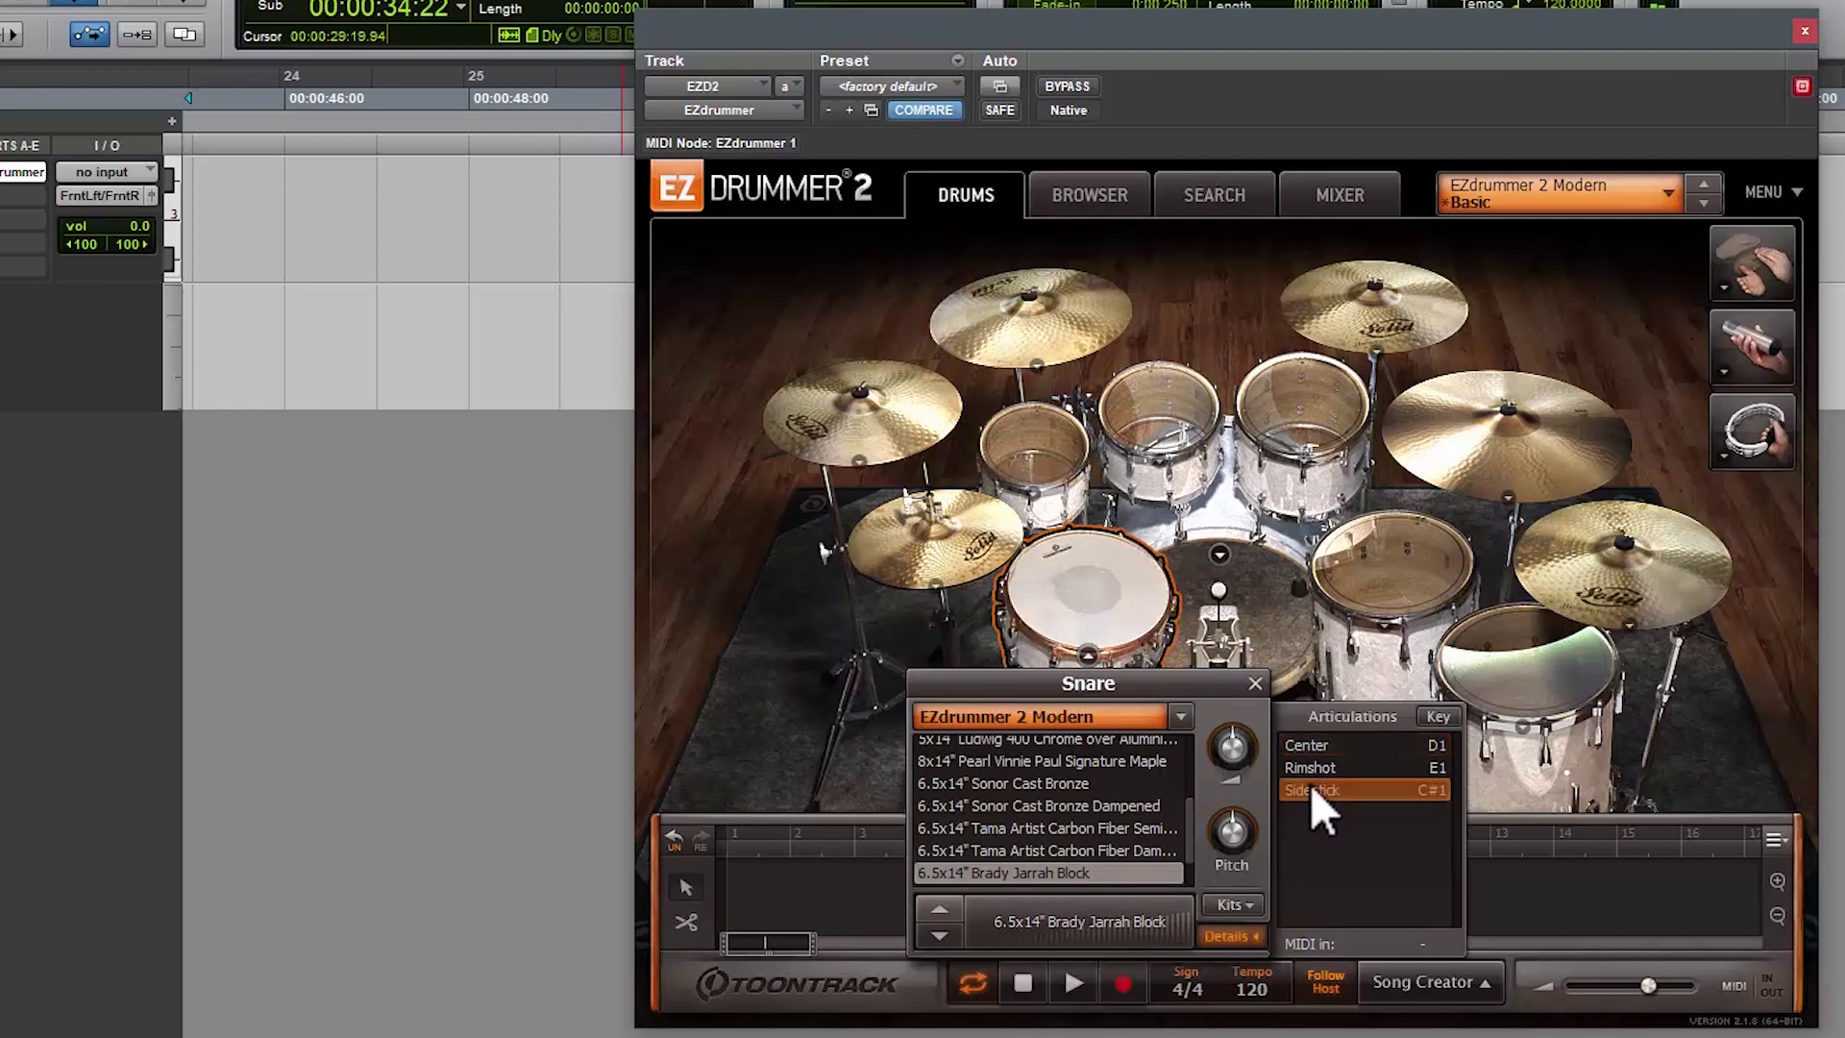
pyautogui.click(1302, 745)
pyautogui.click(1294, 766)
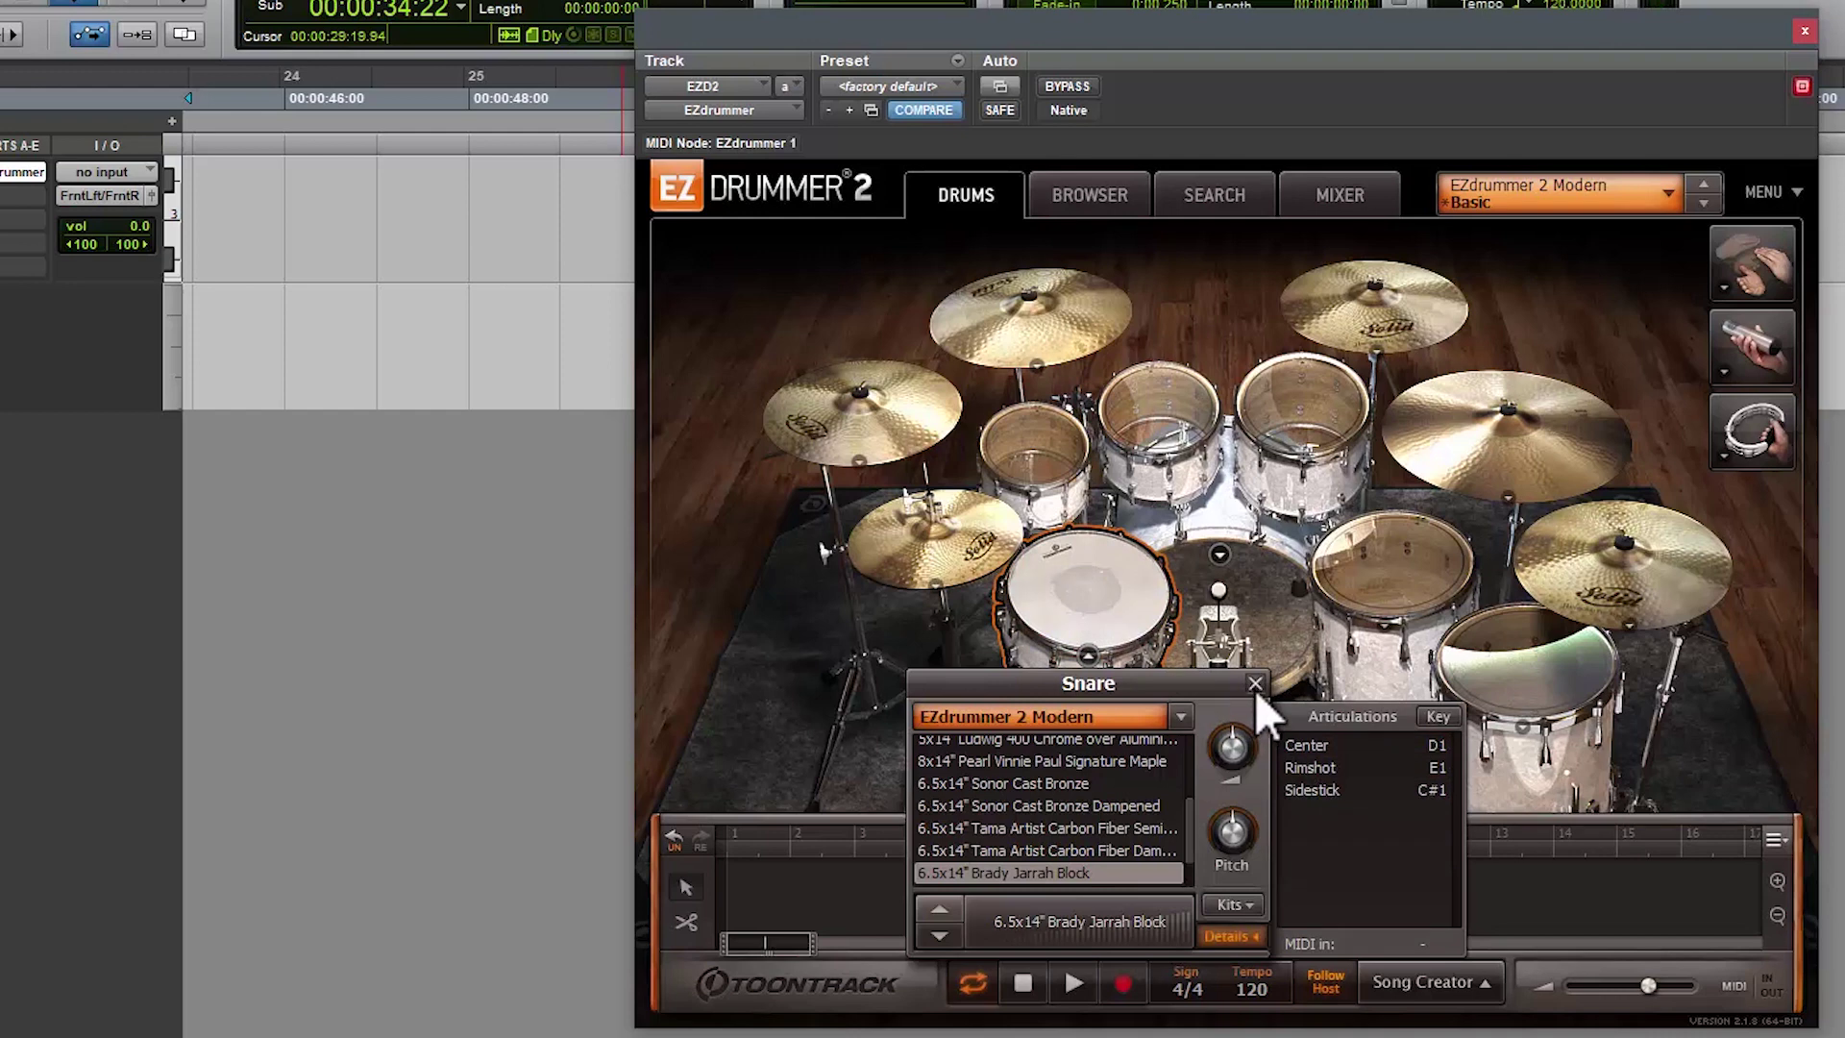
# Step: Audition Racktom 3's Center and Rimshot articulations and close its properties
pyautogui.click(1306, 413)
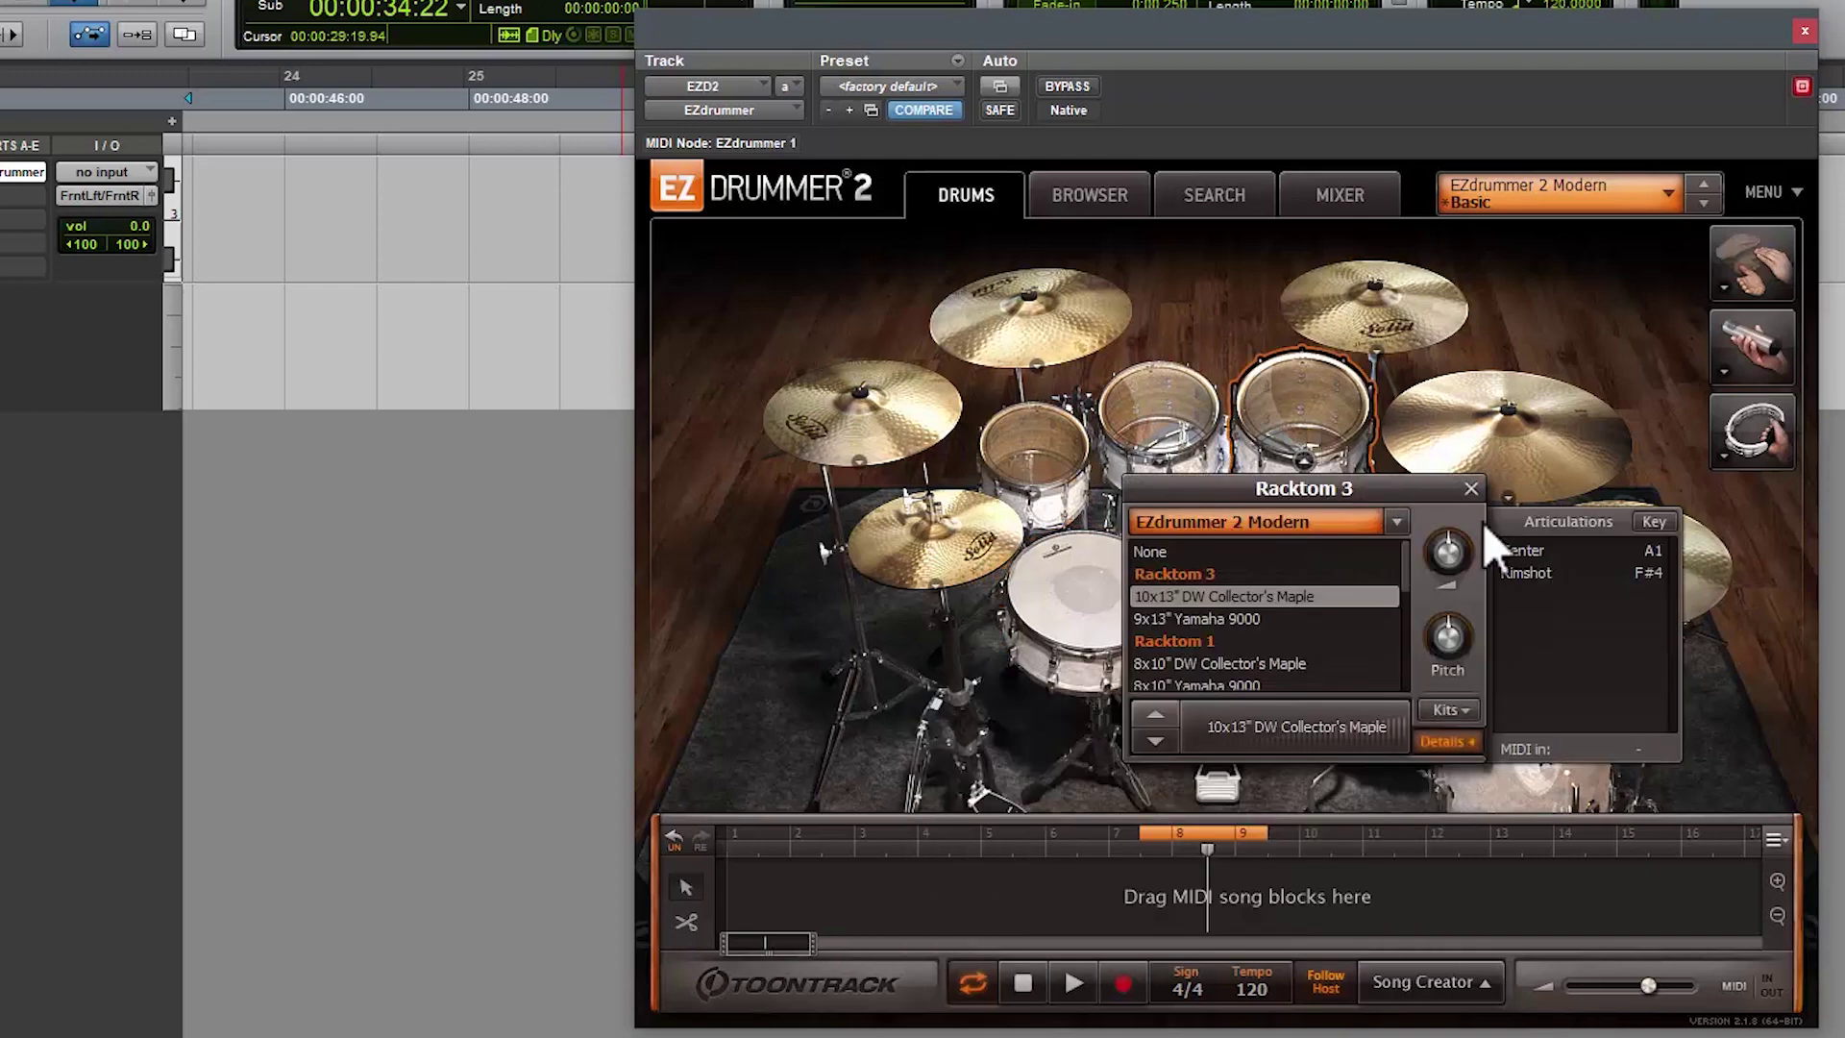
pyautogui.click(1536, 553)
pyautogui.click(1564, 571)
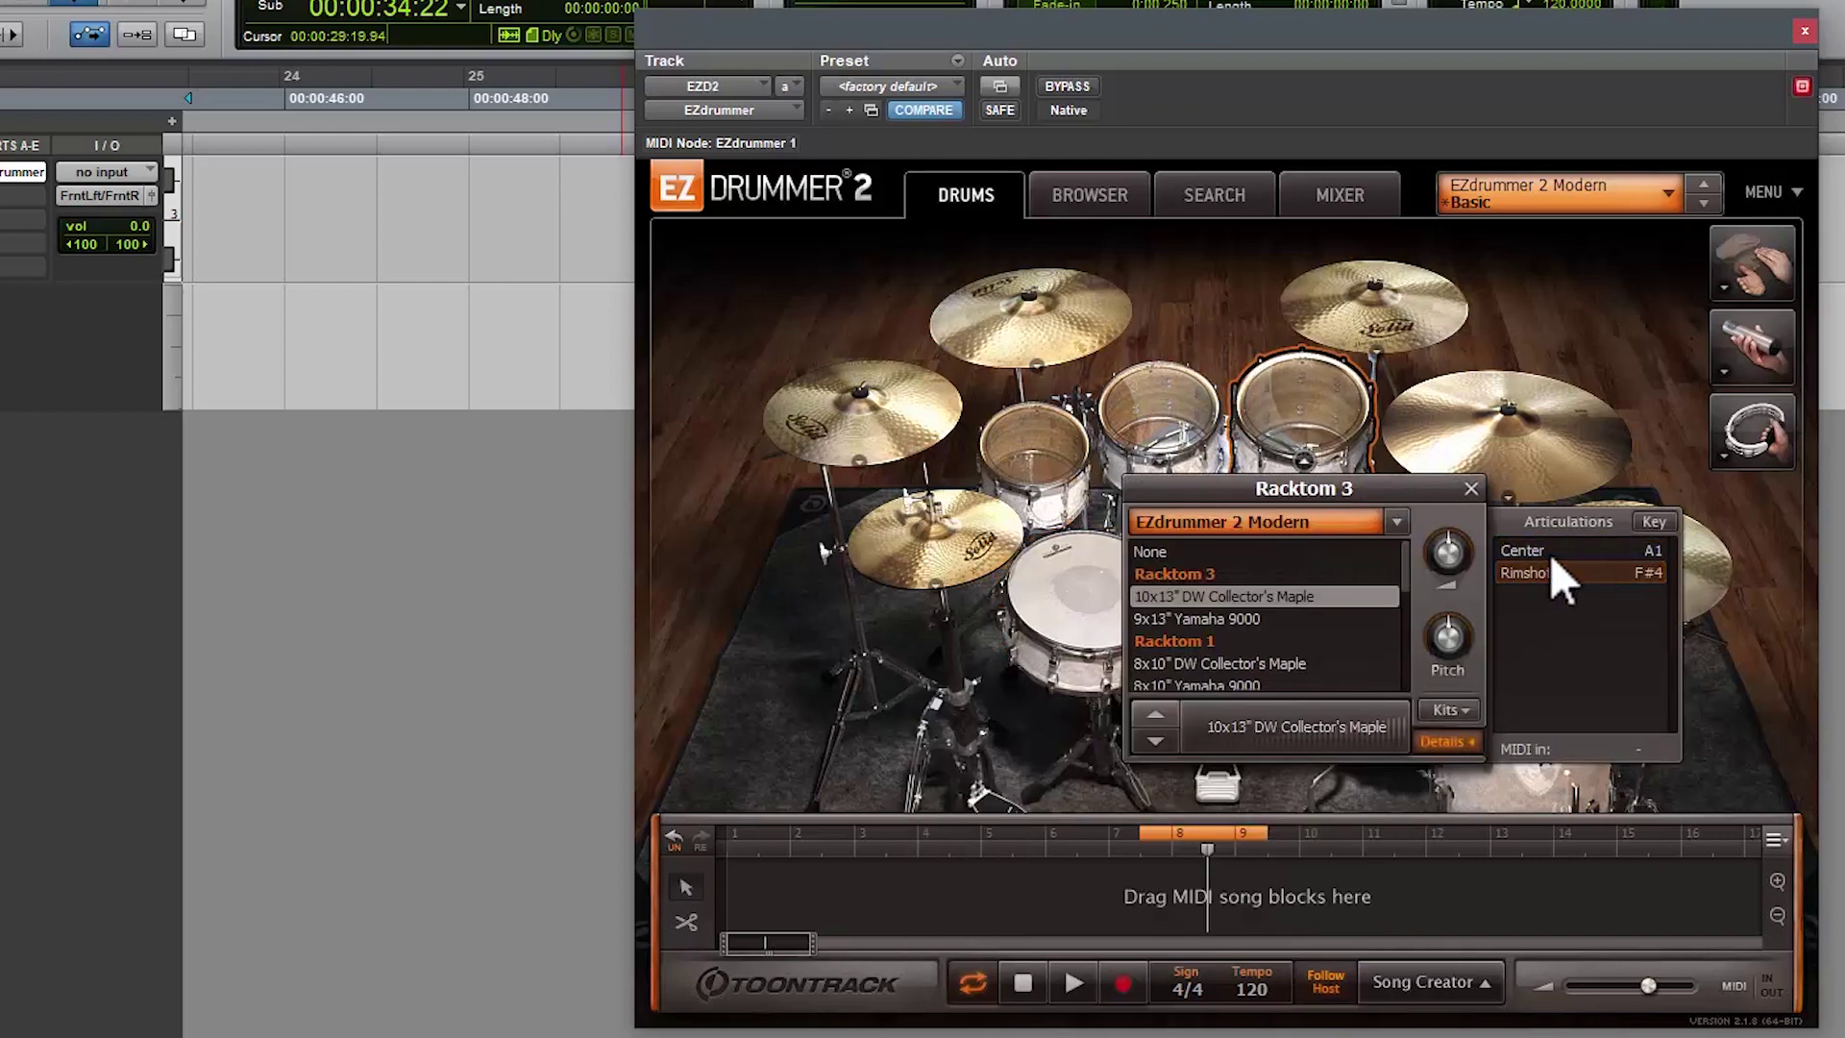
pyautogui.click(1523, 549)
pyautogui.click(1471, 488)
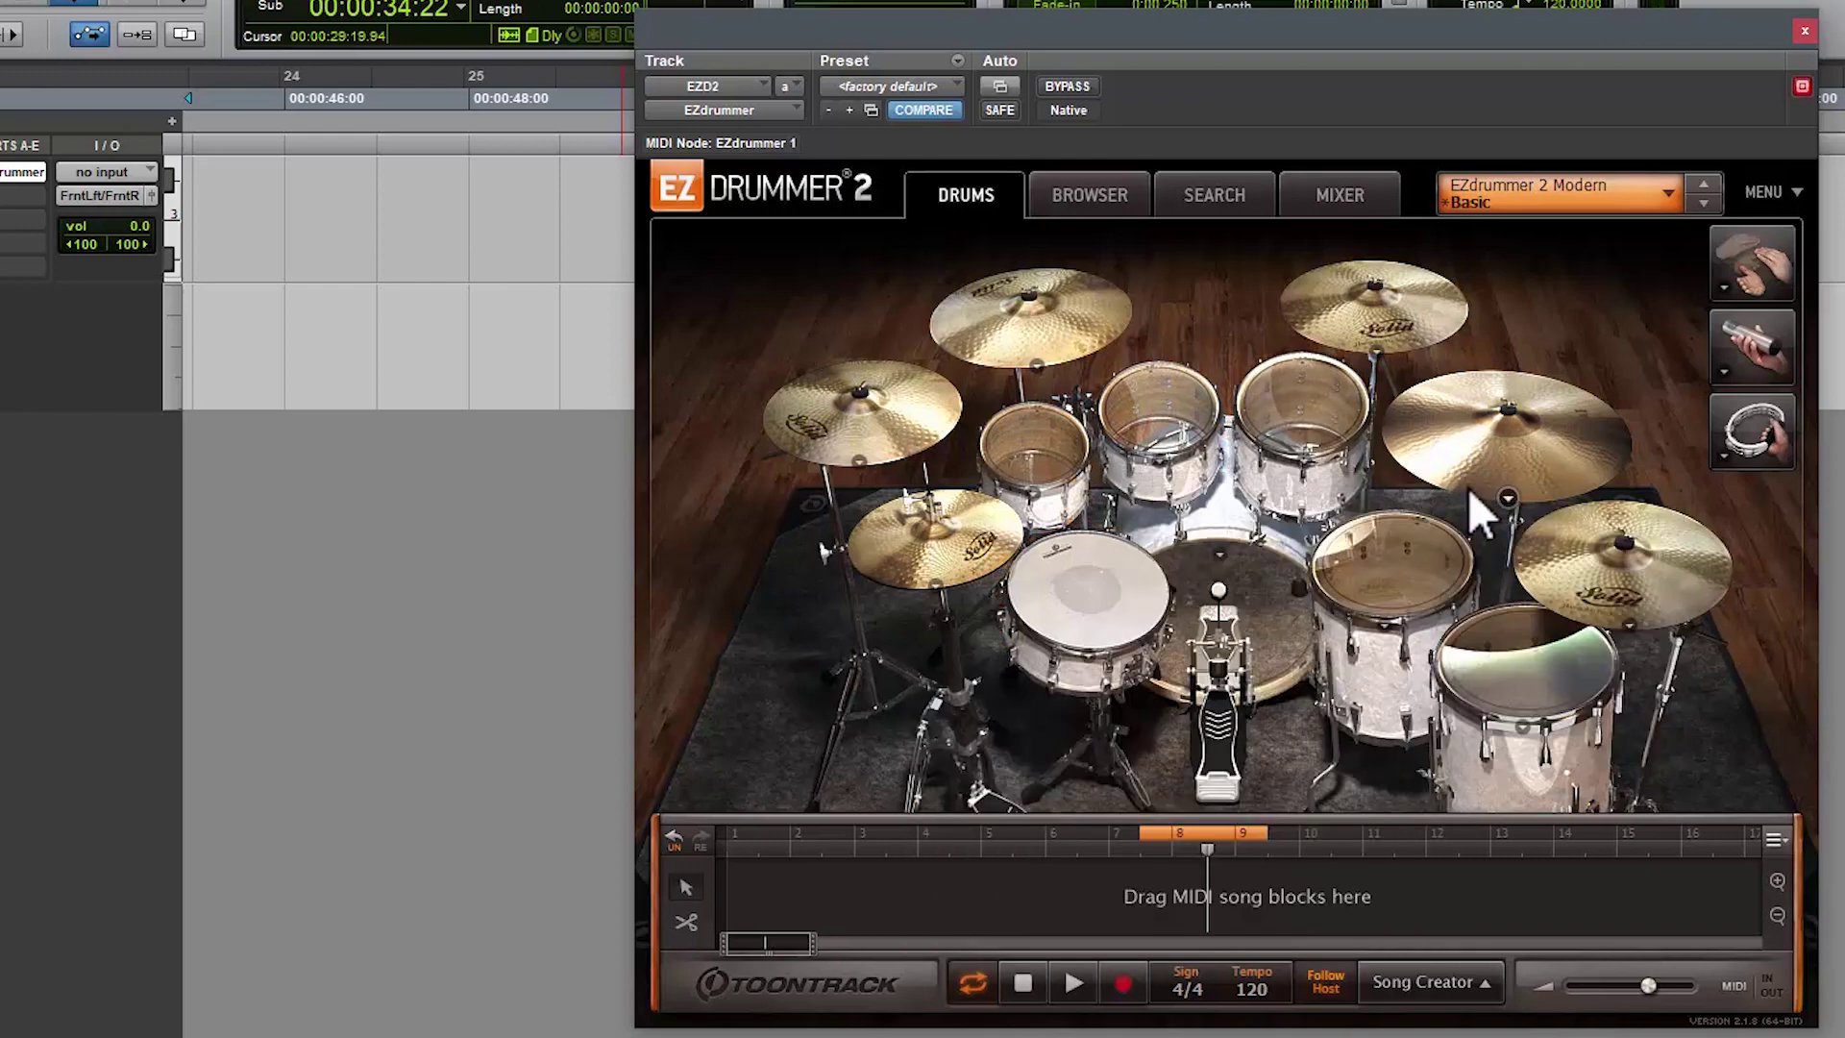
# Step: Audition the Mute Hit articulation of Cymbal 3 several times and close its properties
pyautogui.click(1379, 307)
pyautogui.click(1595, 464)
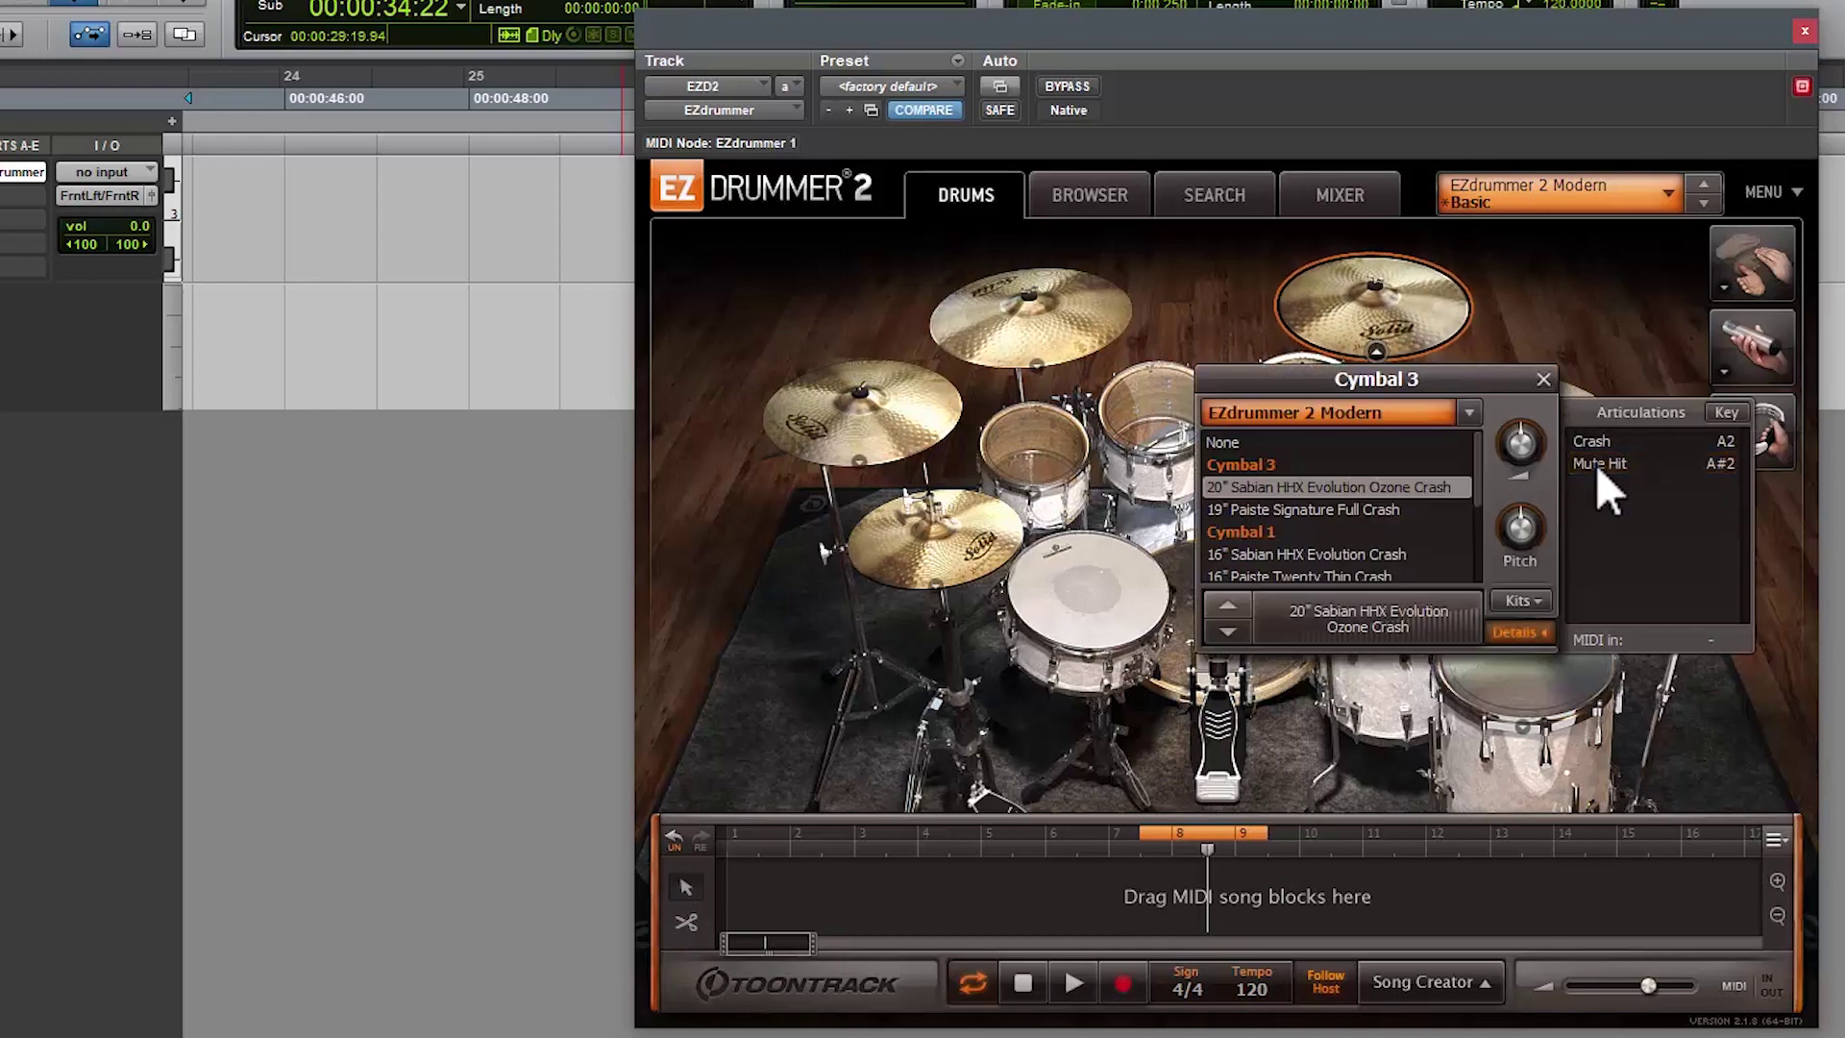
pyautogui.click(1595, 464)
pyautogui.click(1595, 464)
pyautogui.click(1543, 378)
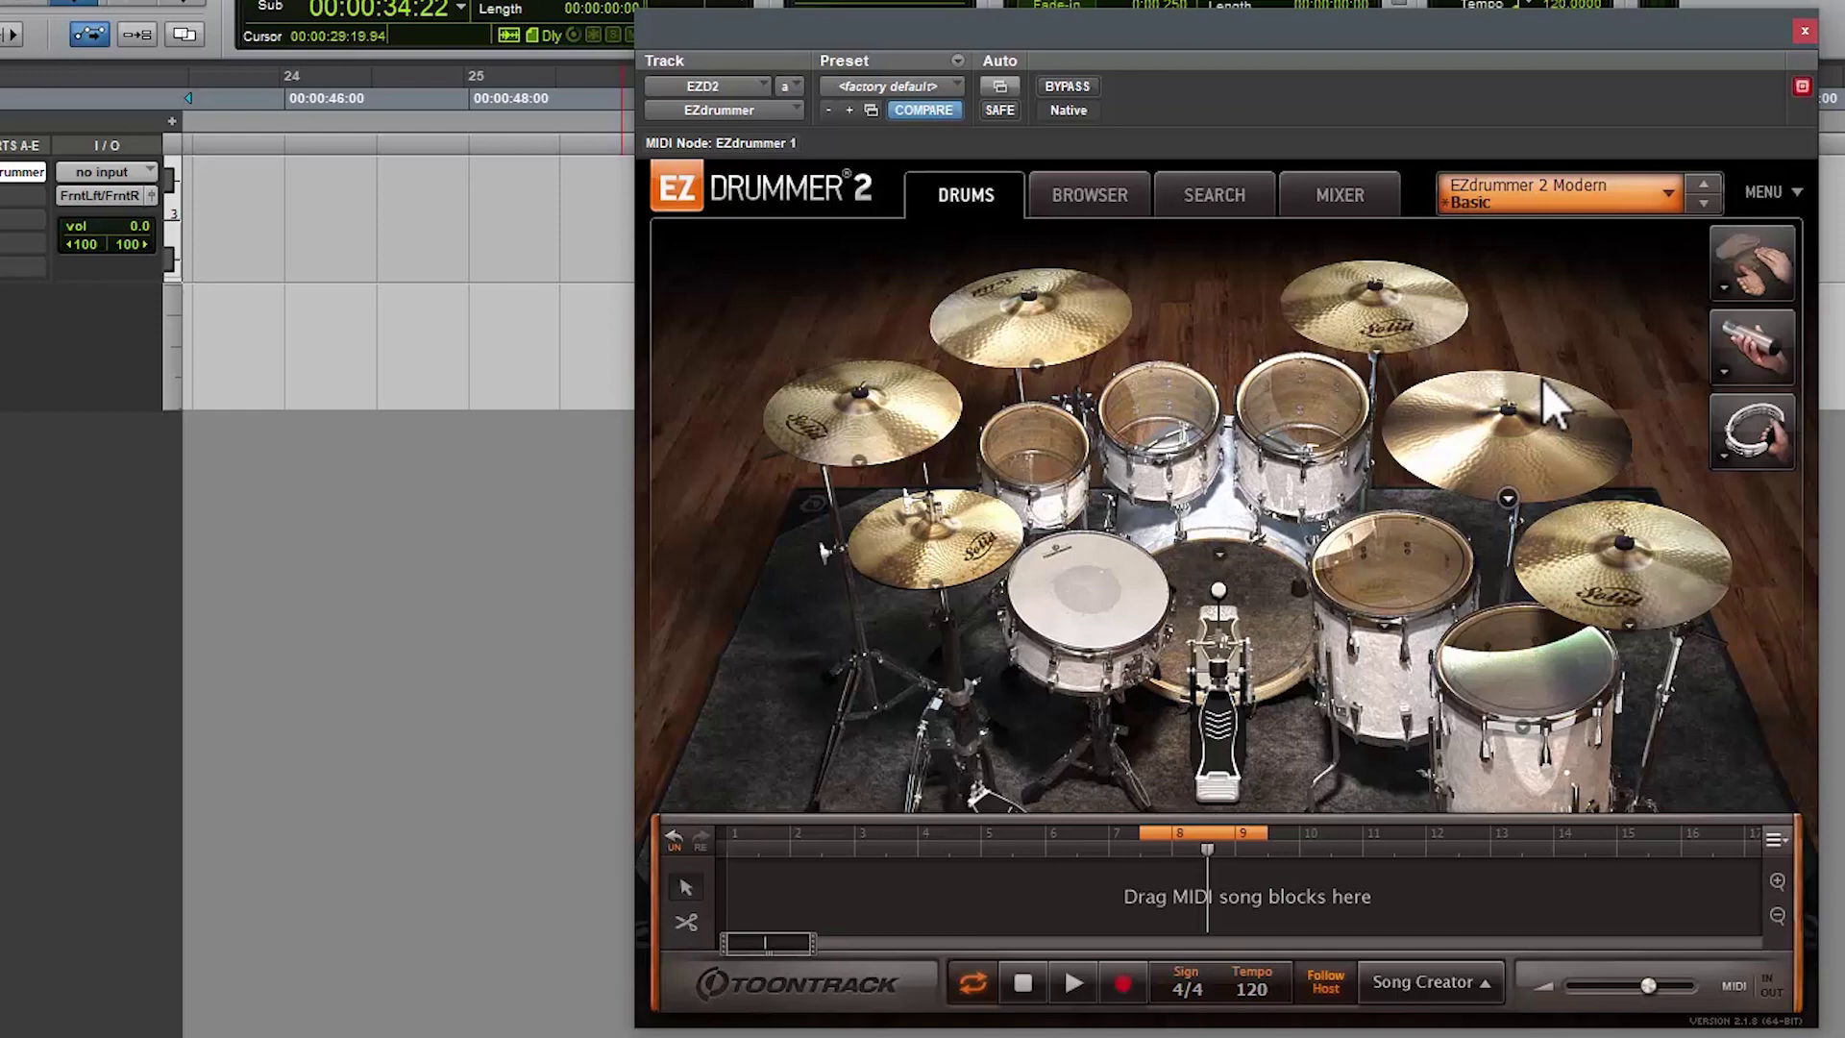
# Step: Audition the Mute Hit articulation of Cymbal 2
pyautogui.click(1512, 327)
pyautogui.click(1084, 331)
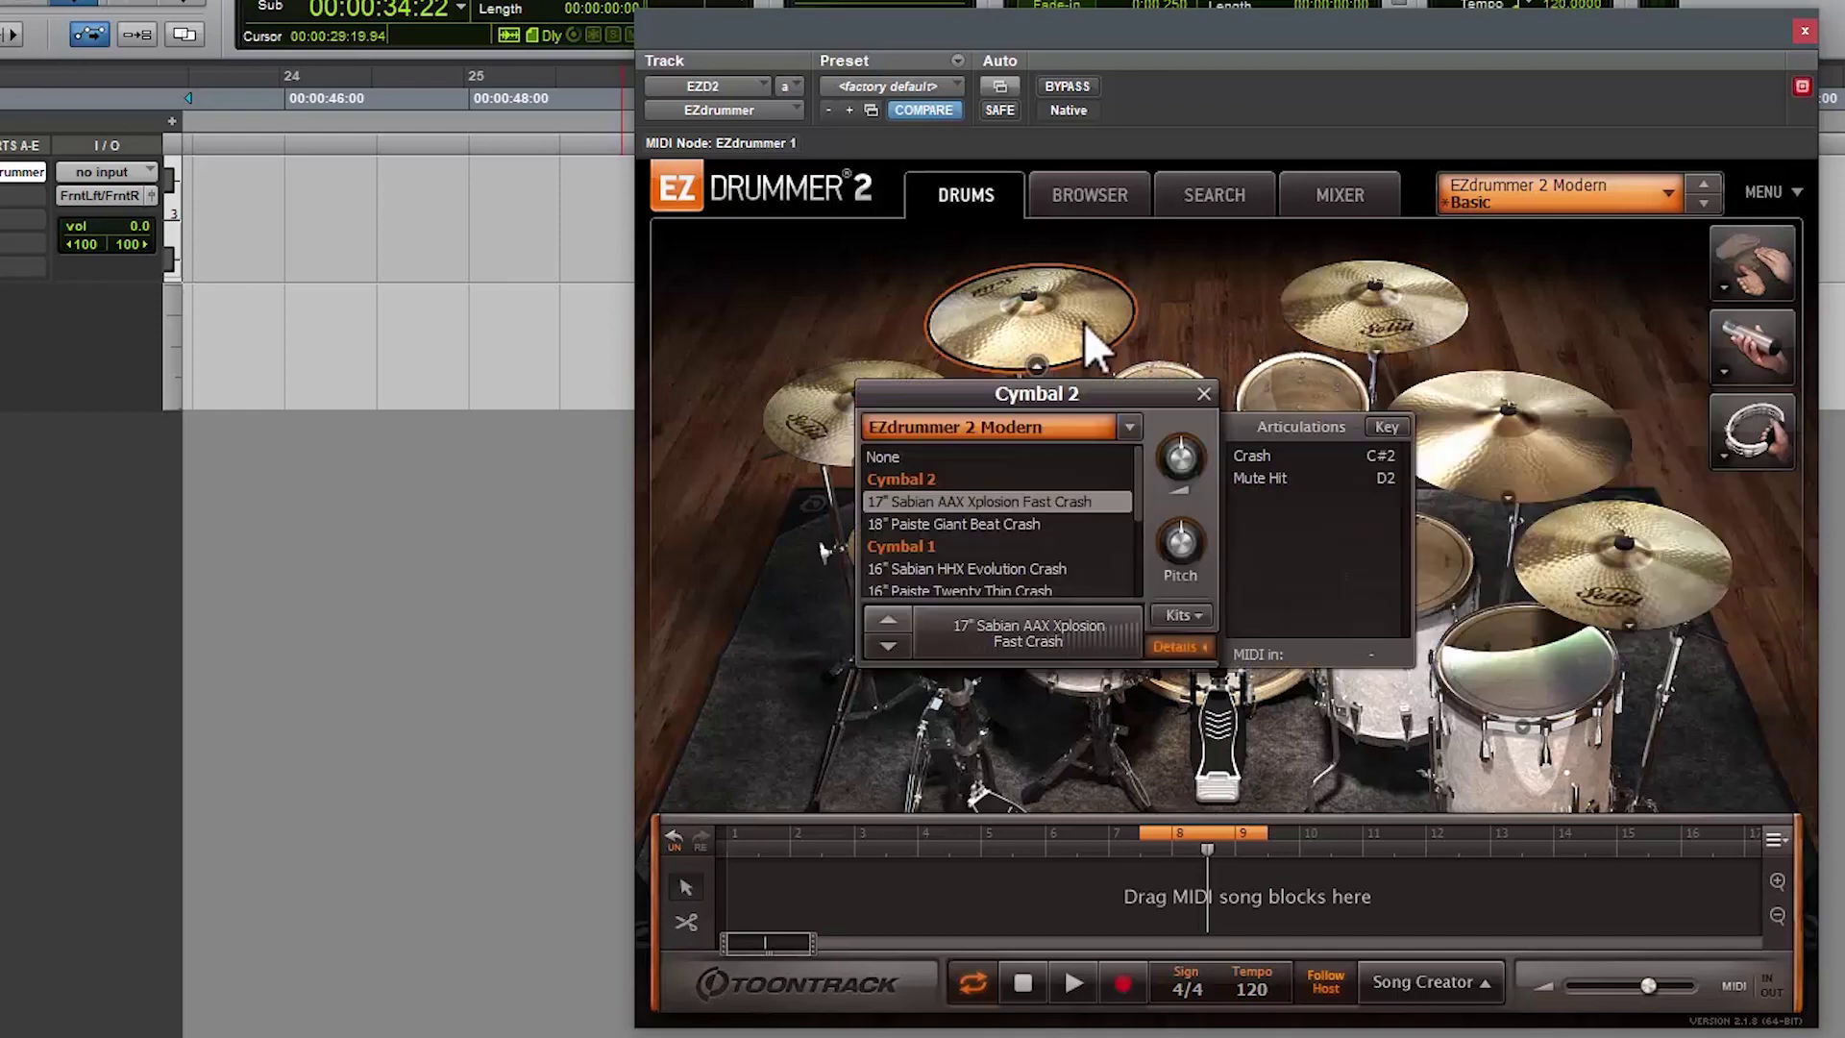
pyautogui.click(1280, 479)
pyautogui.click(1280, 478)
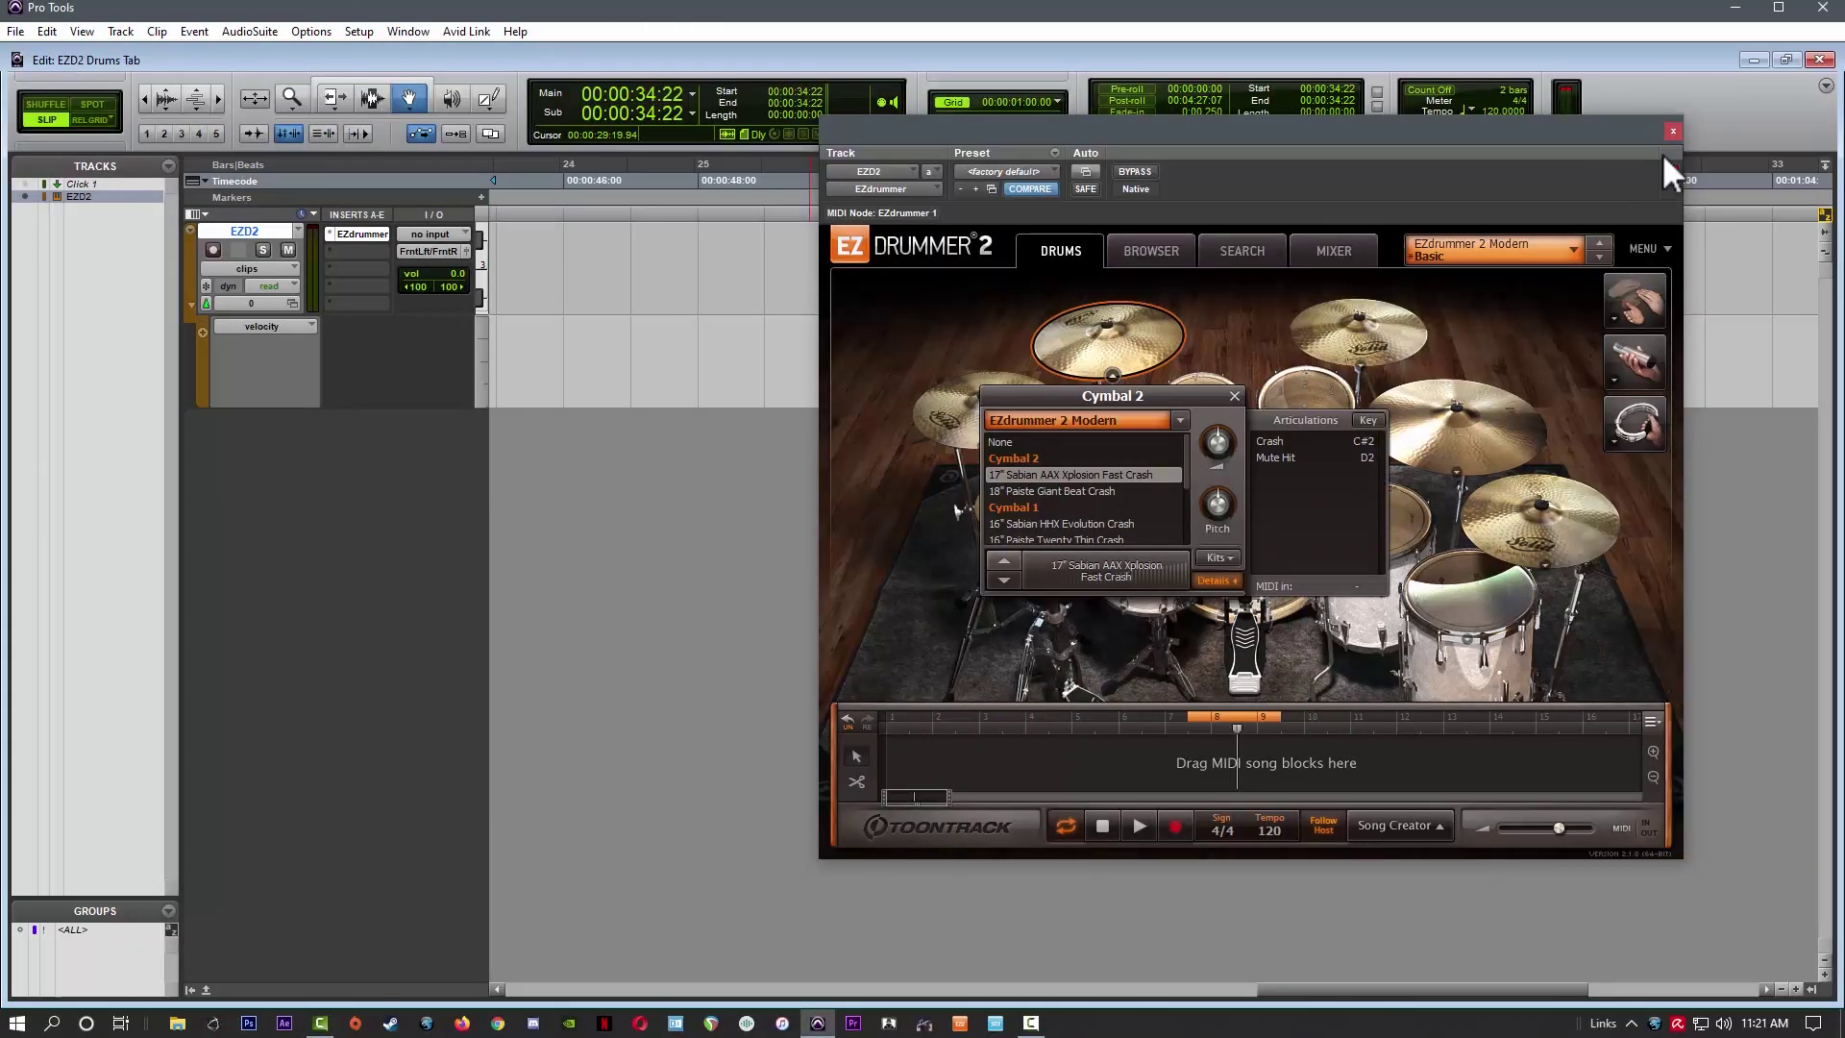
# Step: Close the EZdrummer window and draw a short D2 note at 00:00:32:11 in the EZD2 track's docked MIDI editor
pyautogui.click(1673, 131)
pyautogui.click(206, 990)
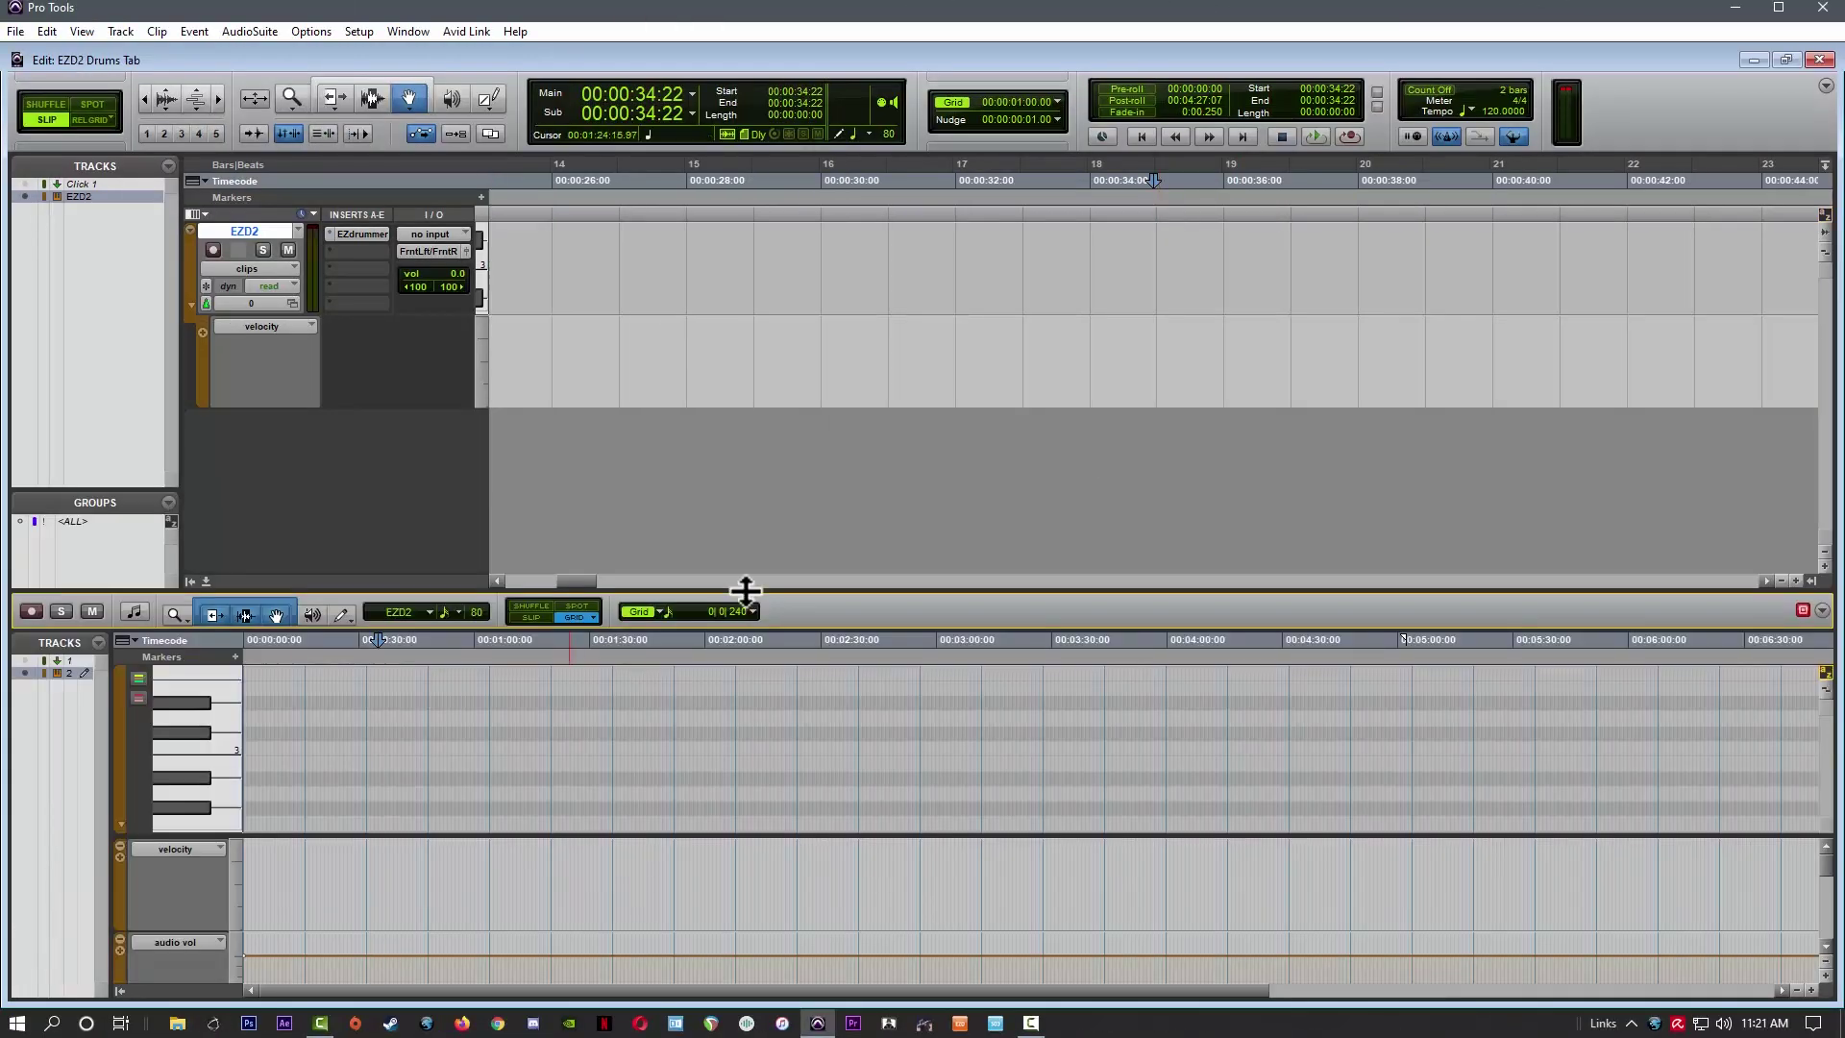
pyautogui.scroll(-3, 538, 648)
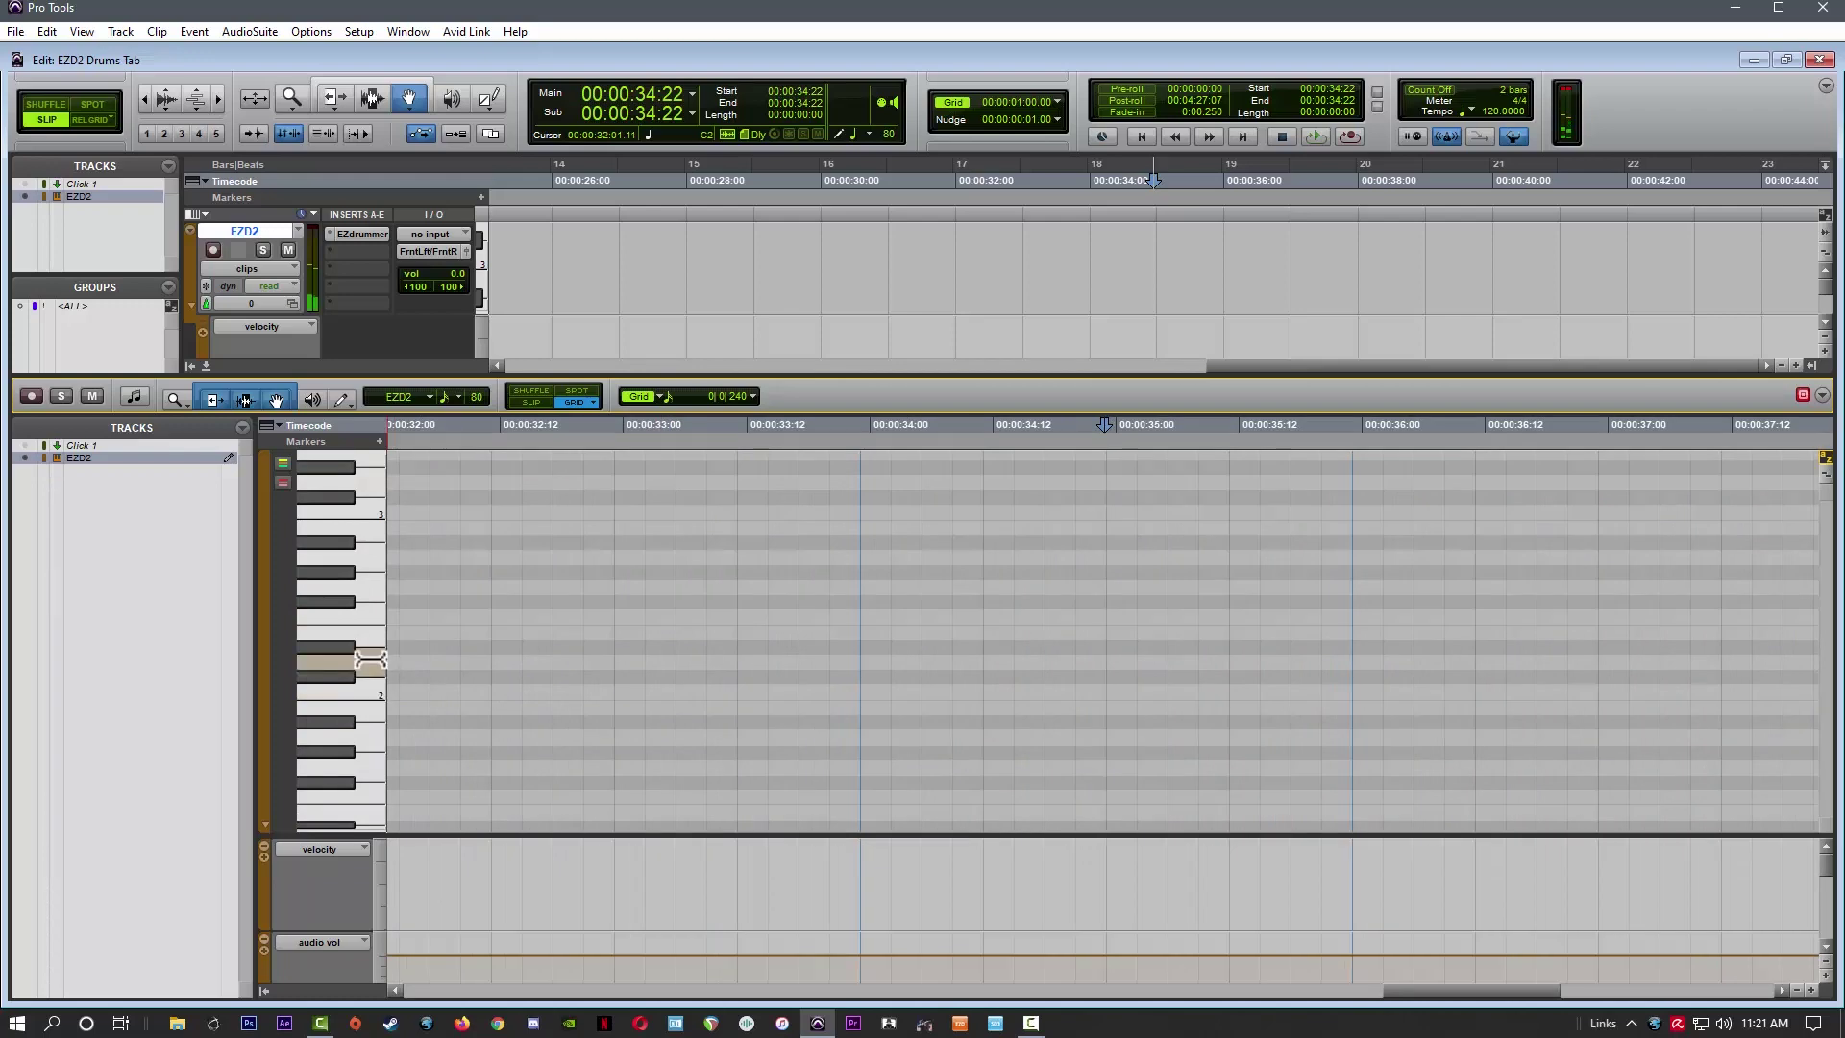
pyautogui.press('F10')
pyautogui.click(510, 662)
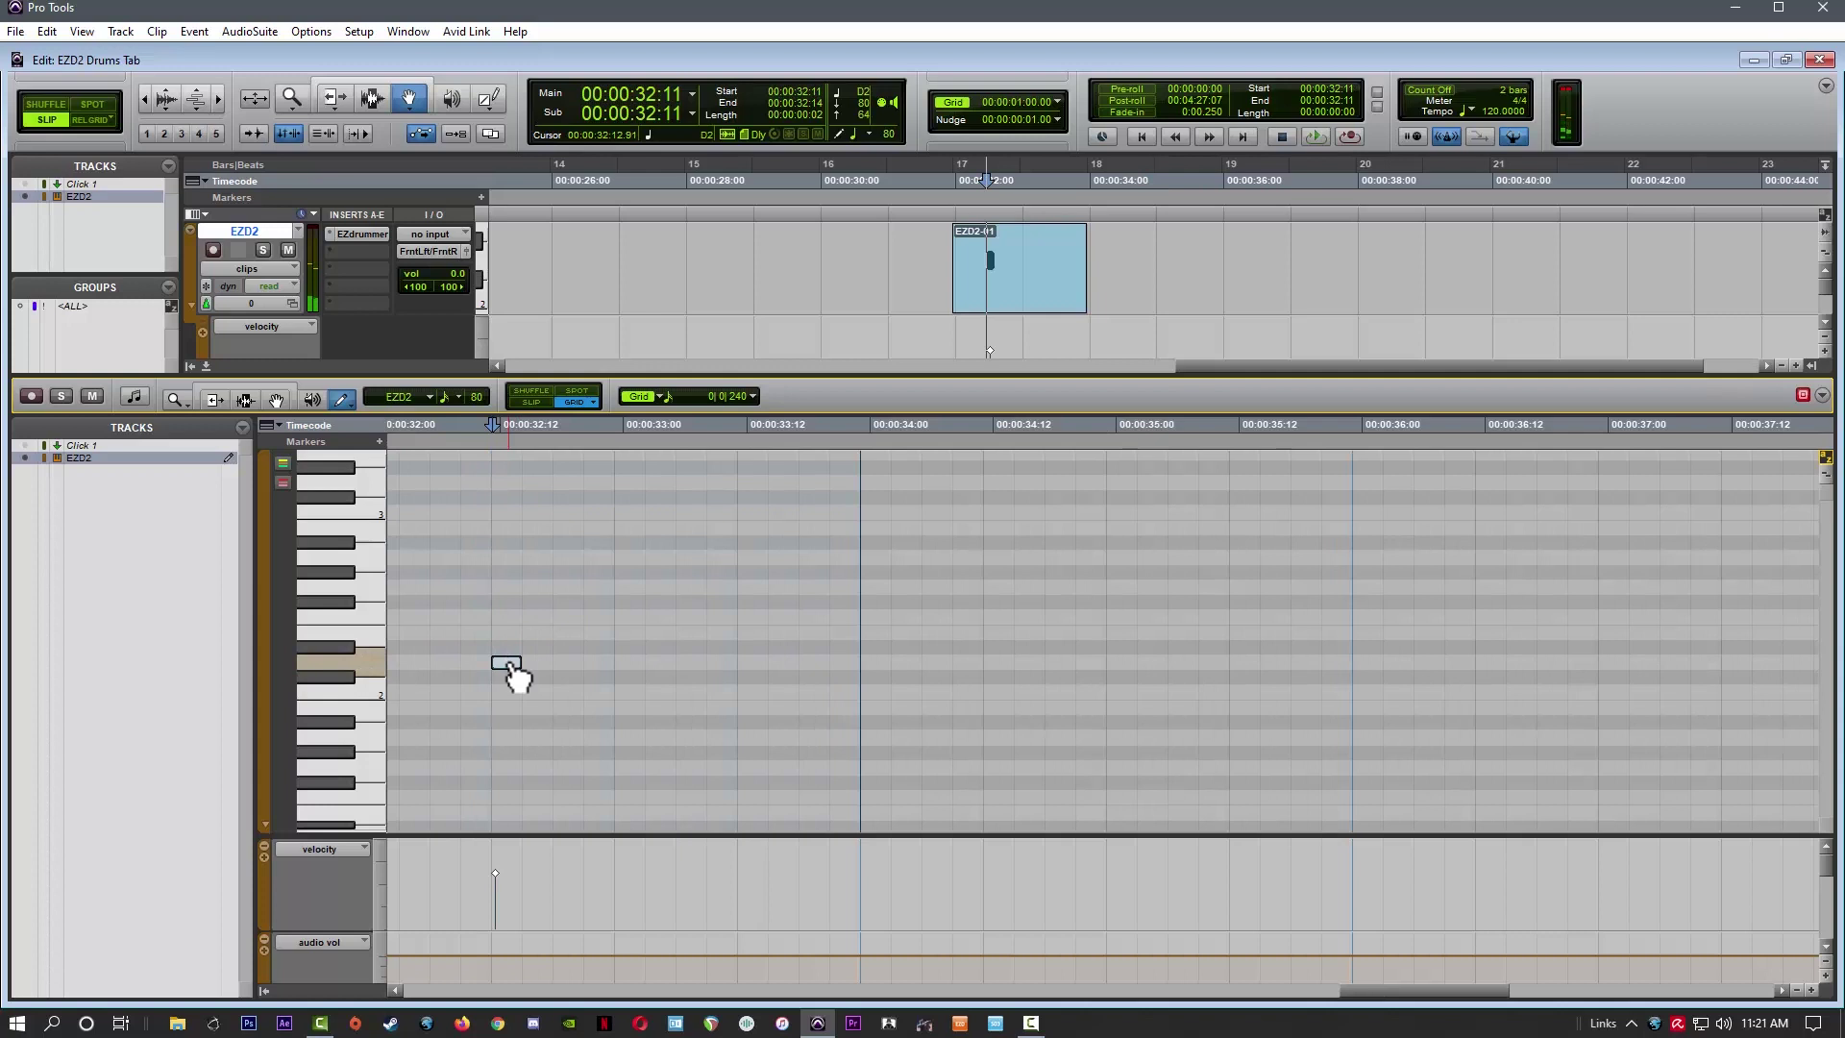
# Step: Check that the controller lane is set to velocity, raise the D2 note's velocity to 127, and lower it again
pyautogui.click(332, 847)
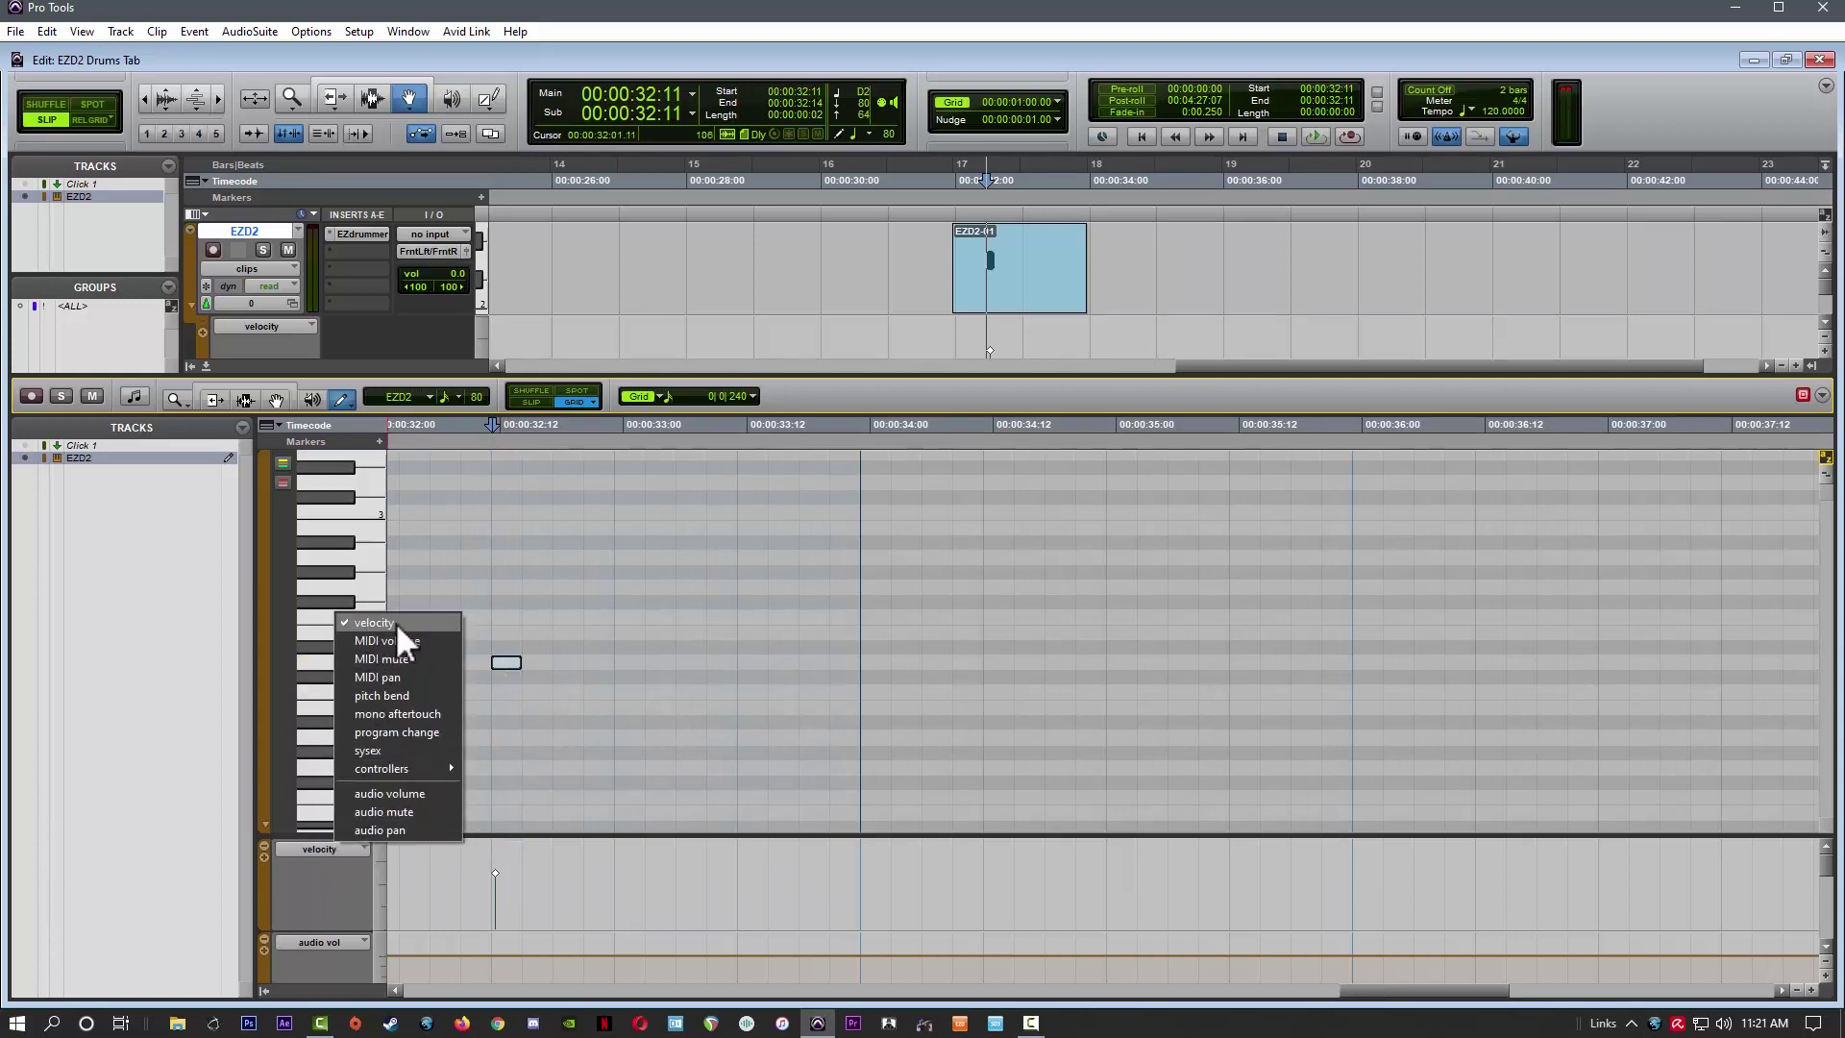
pyautogui.click(327, 862)
pyautogui.moveTo(495, 873); pyautogui.dragTo(511, 839)
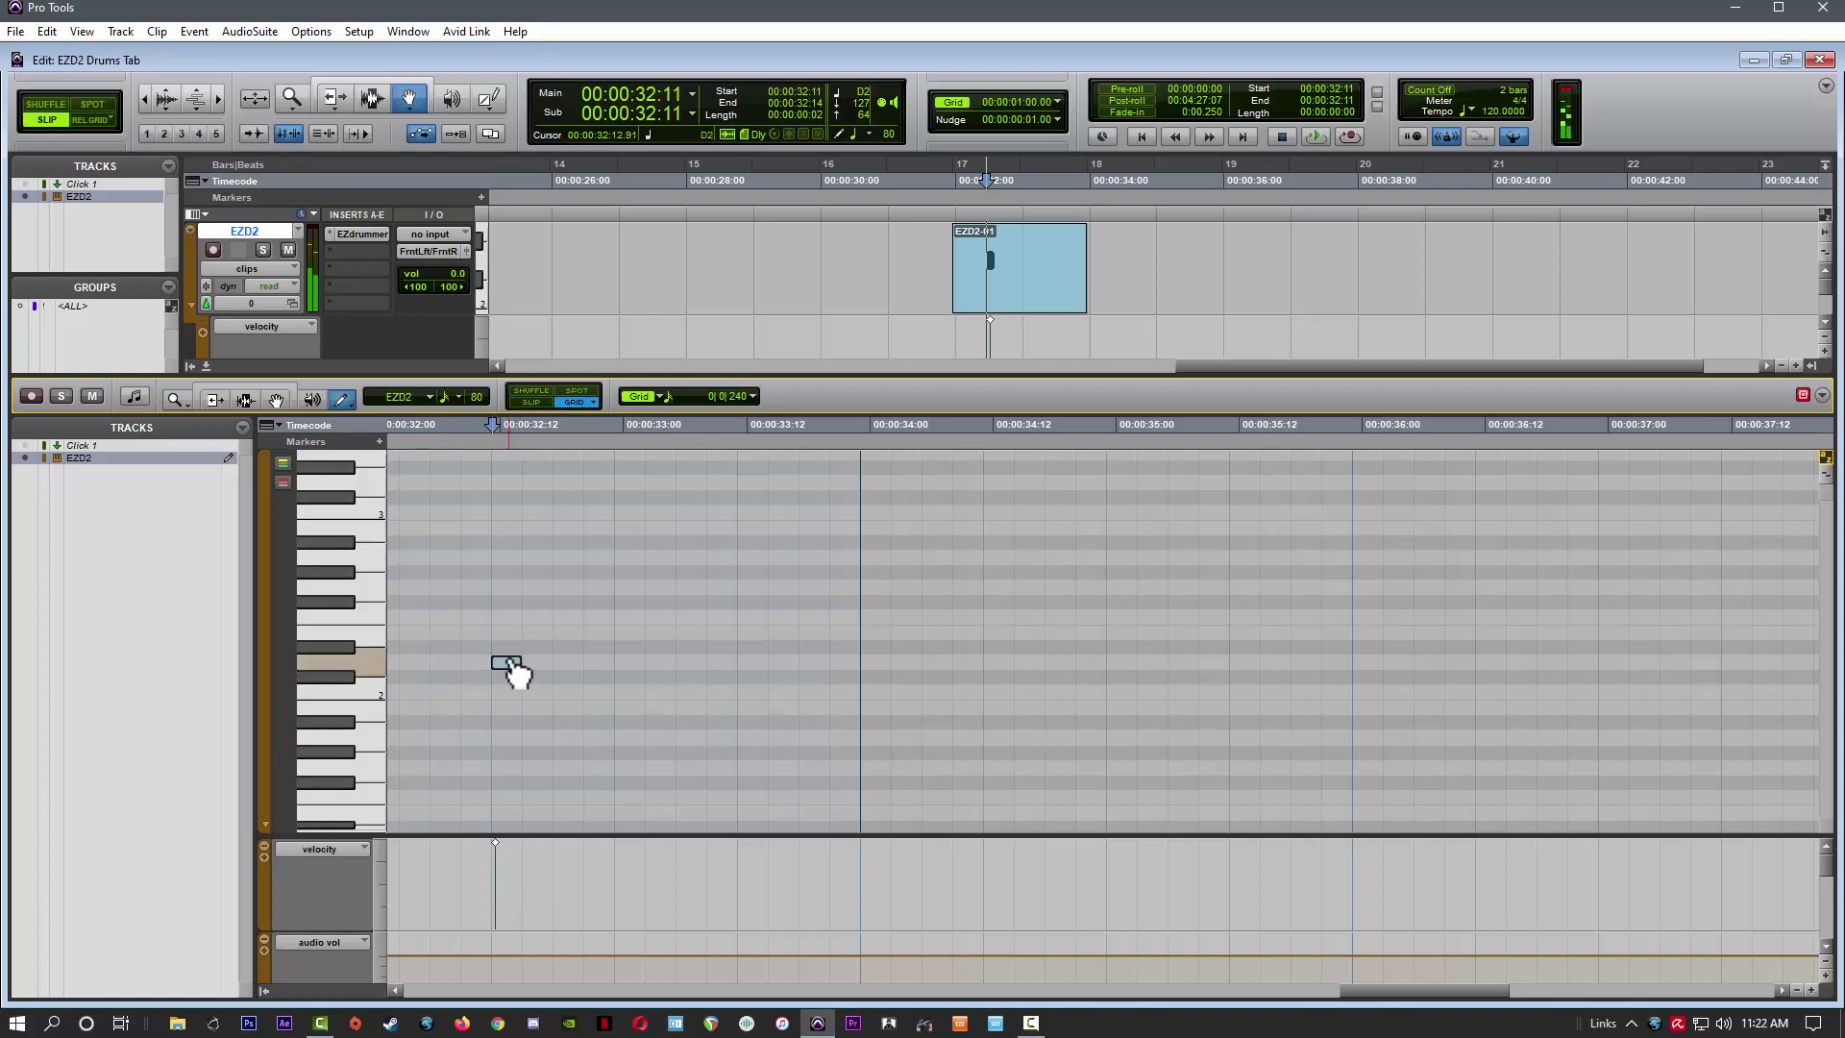
pyautogui.moveTo(502, 852); pyautogui.dragTo(495, 884)
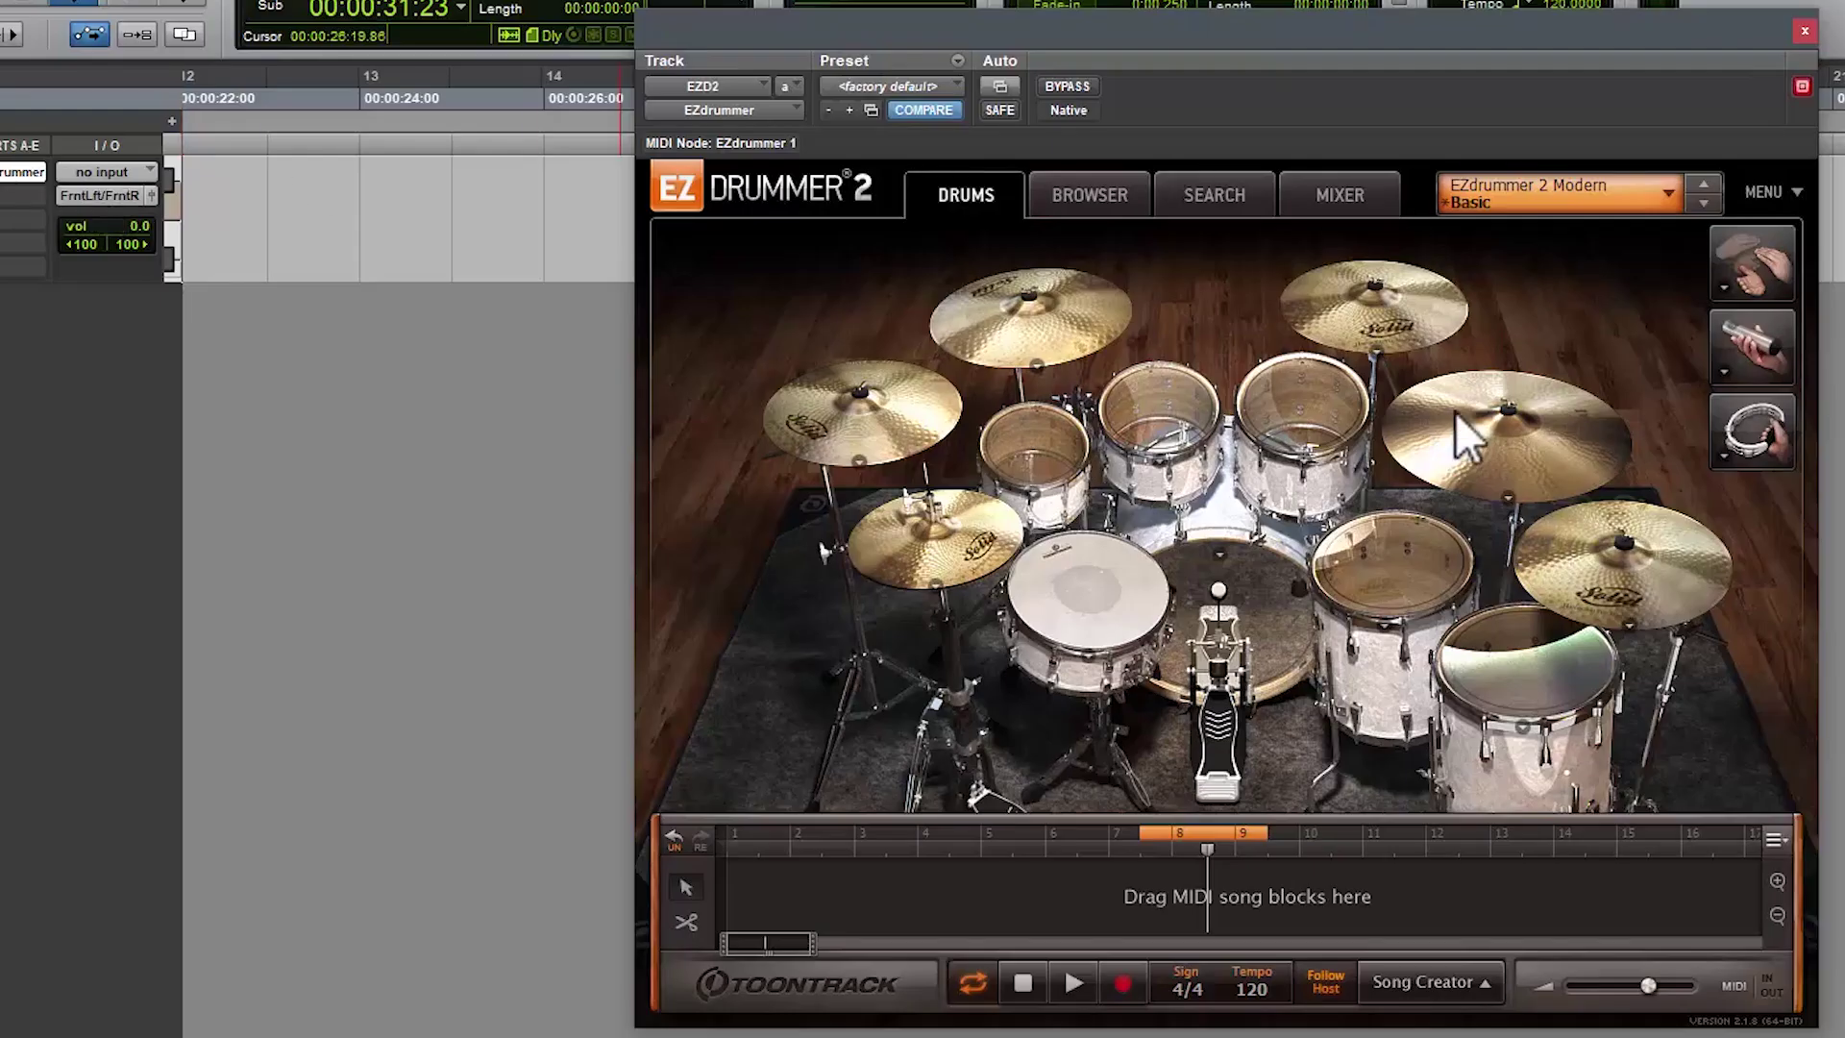
# Step: Audition the ride cymbal's Edge and Mute Hit articulations in EZdrummer
pyautogui.click(1455, 427)
pyautogui.click(1650, 779)
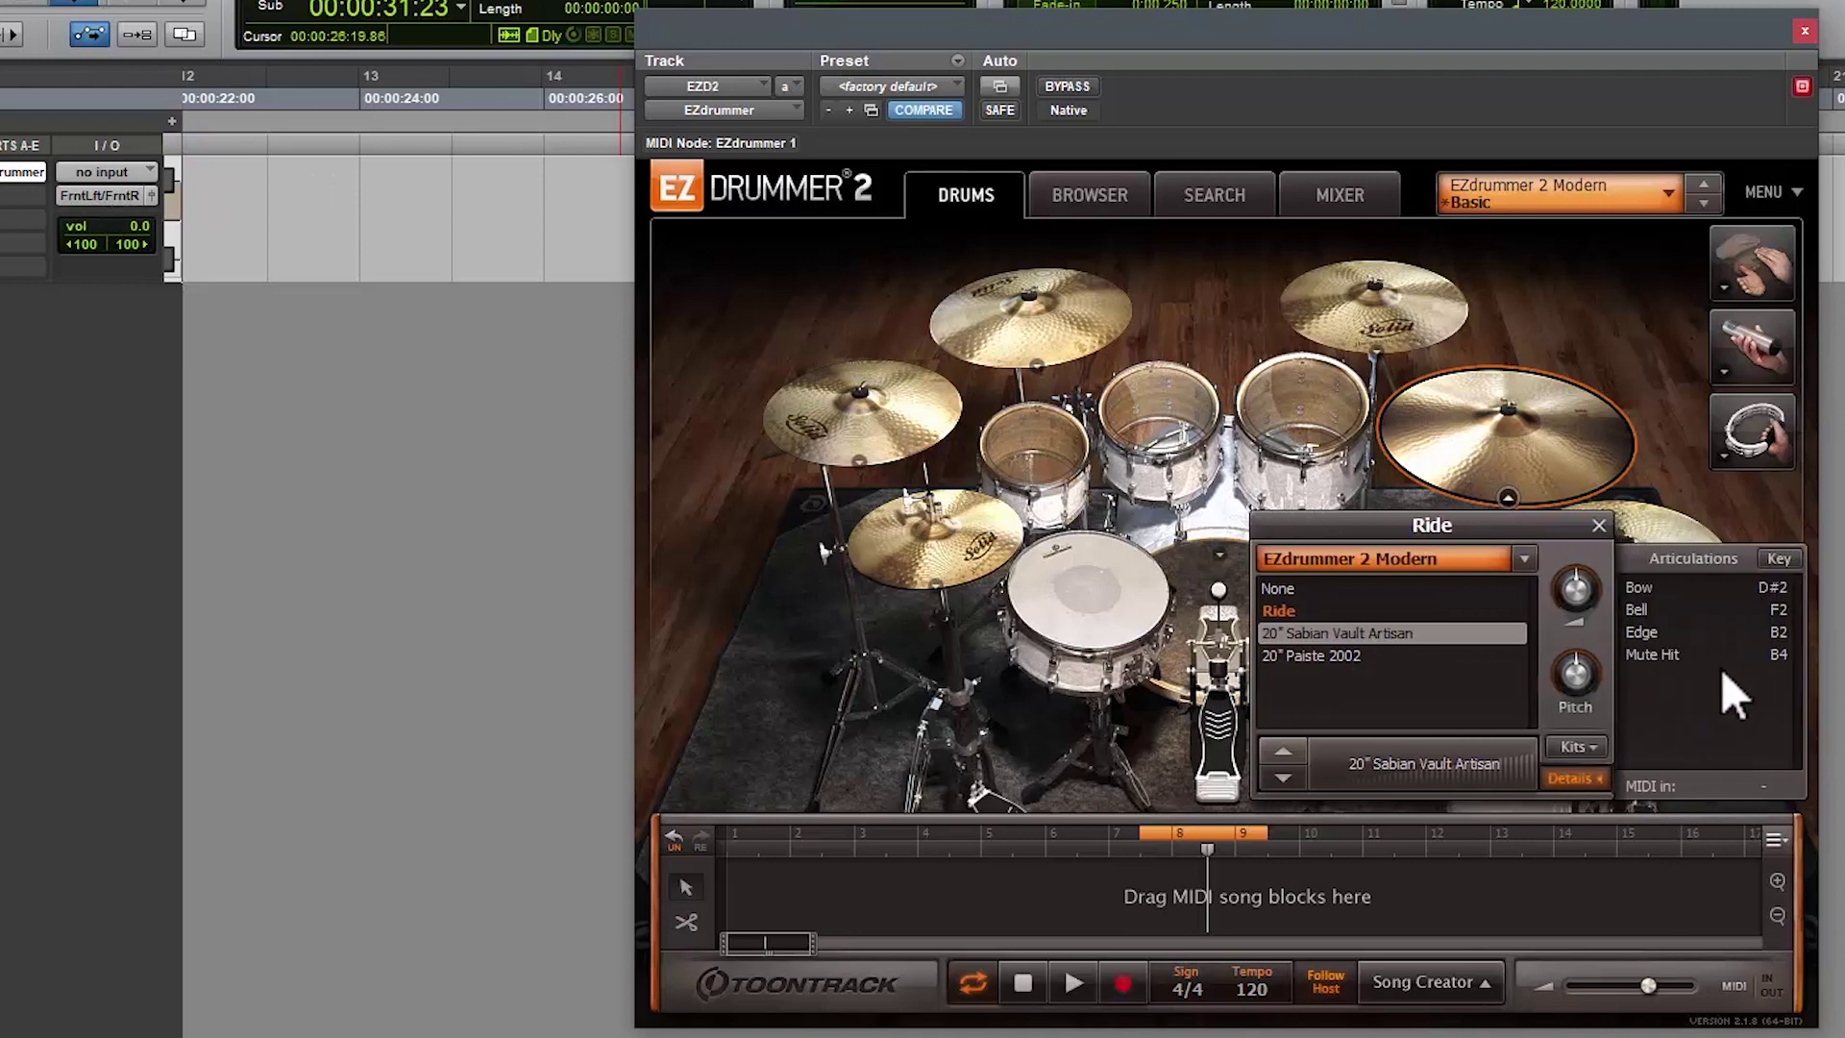
pyautogui.click(1679, 632)
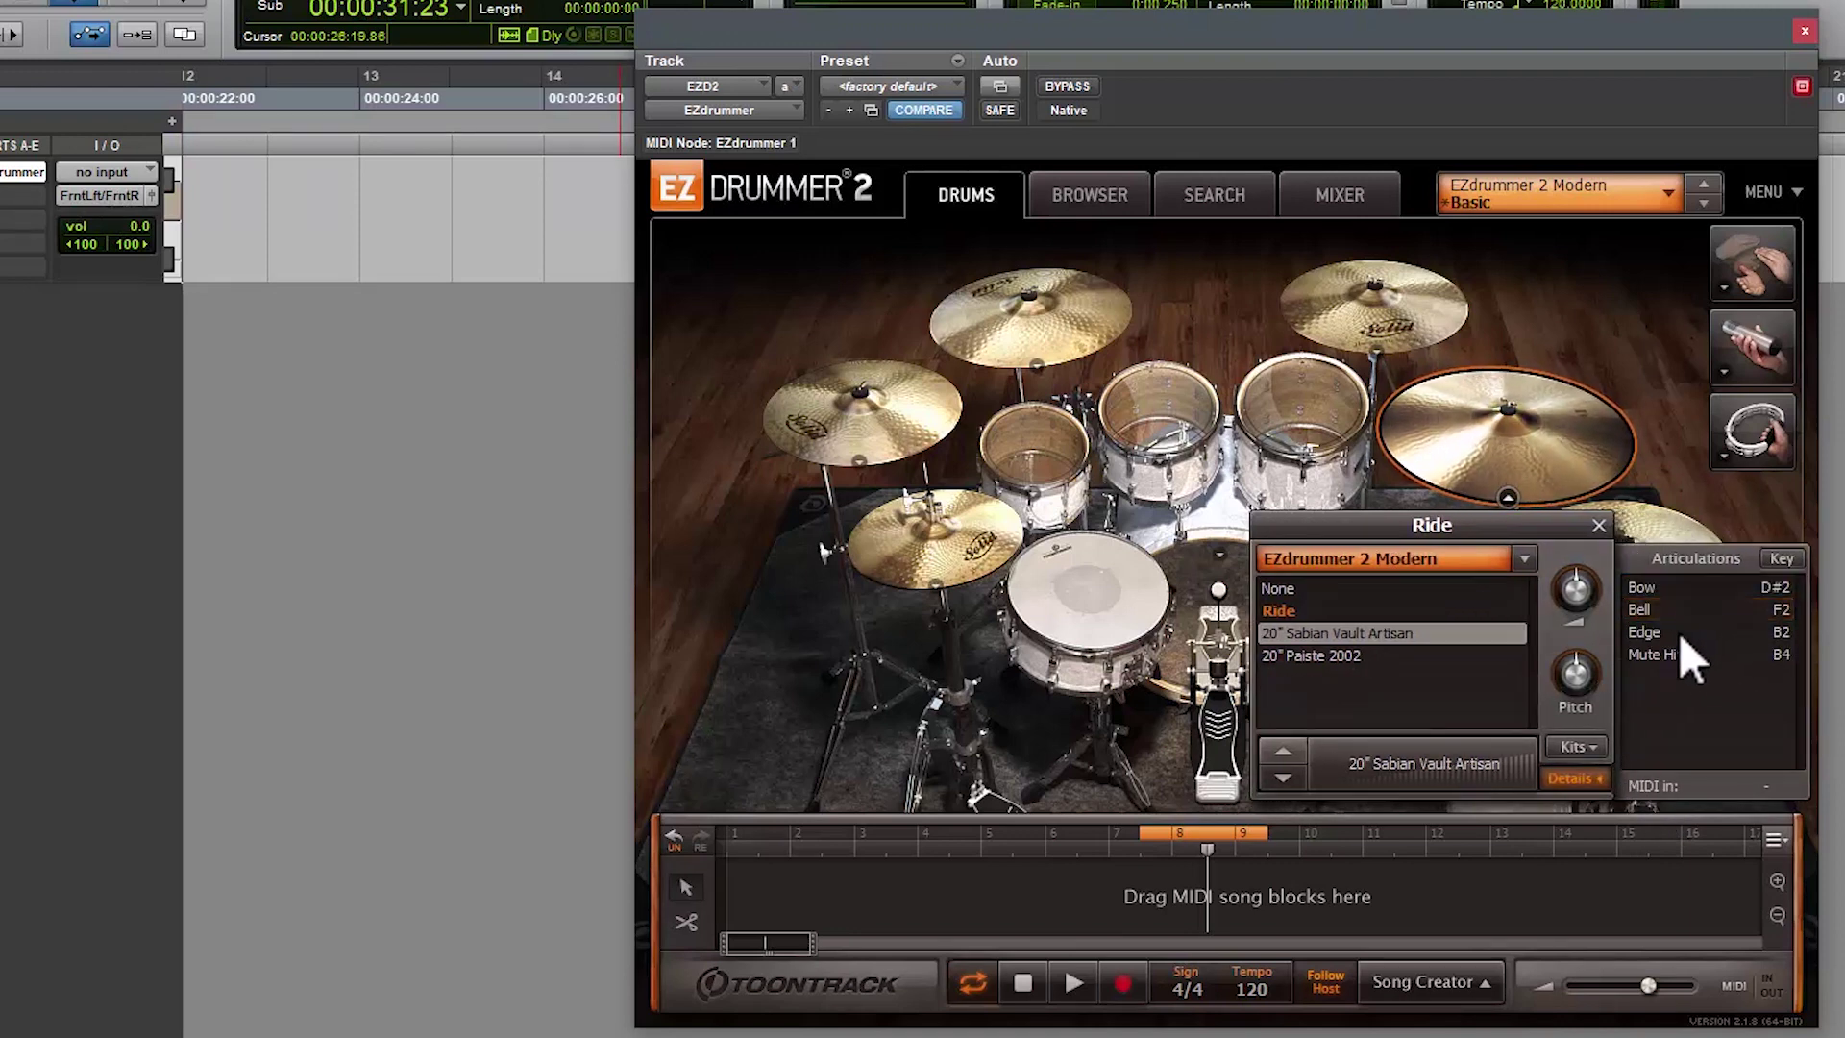
pyautogui.click(1692, 654)
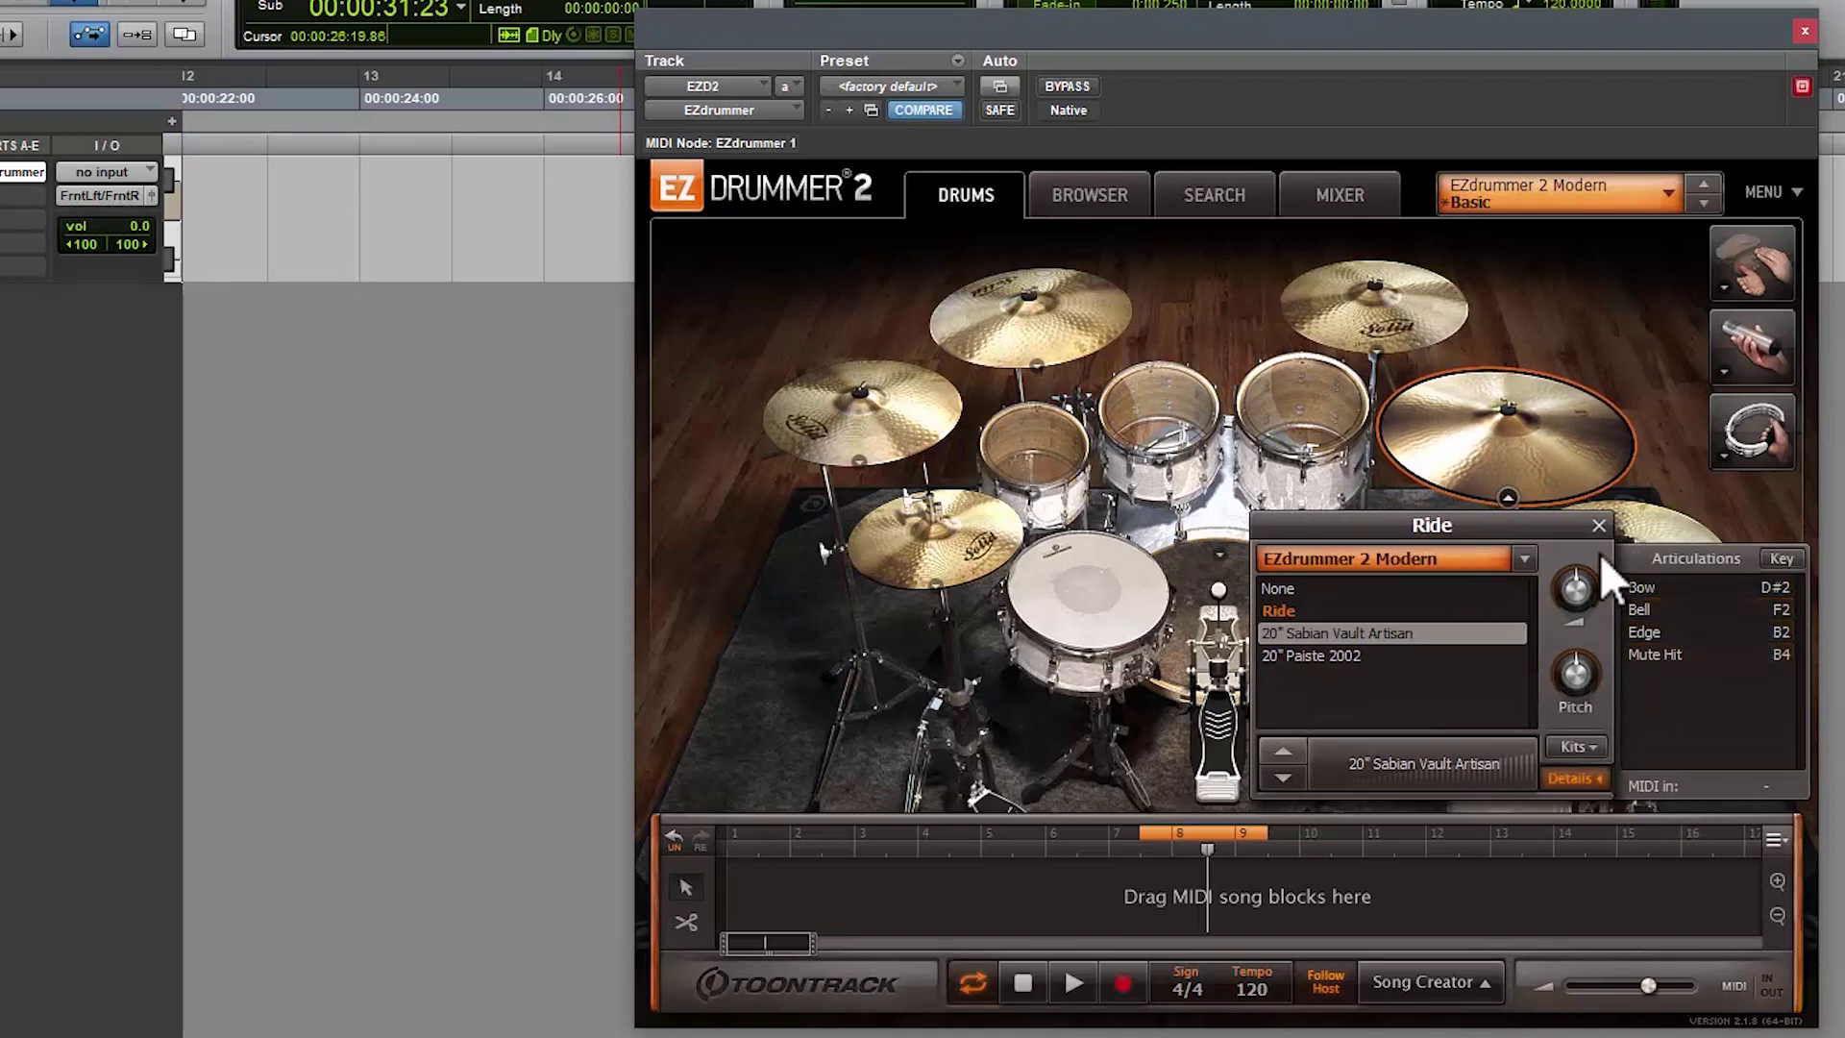
# Step: View the rack toms' articulations, compare Racktom 3's MIDI mapping as Note and Key, and close its properties
pyautogui.click(1037, 444)
pyautogui.click(1153, 421)
pyautogui.click(1299, 411)
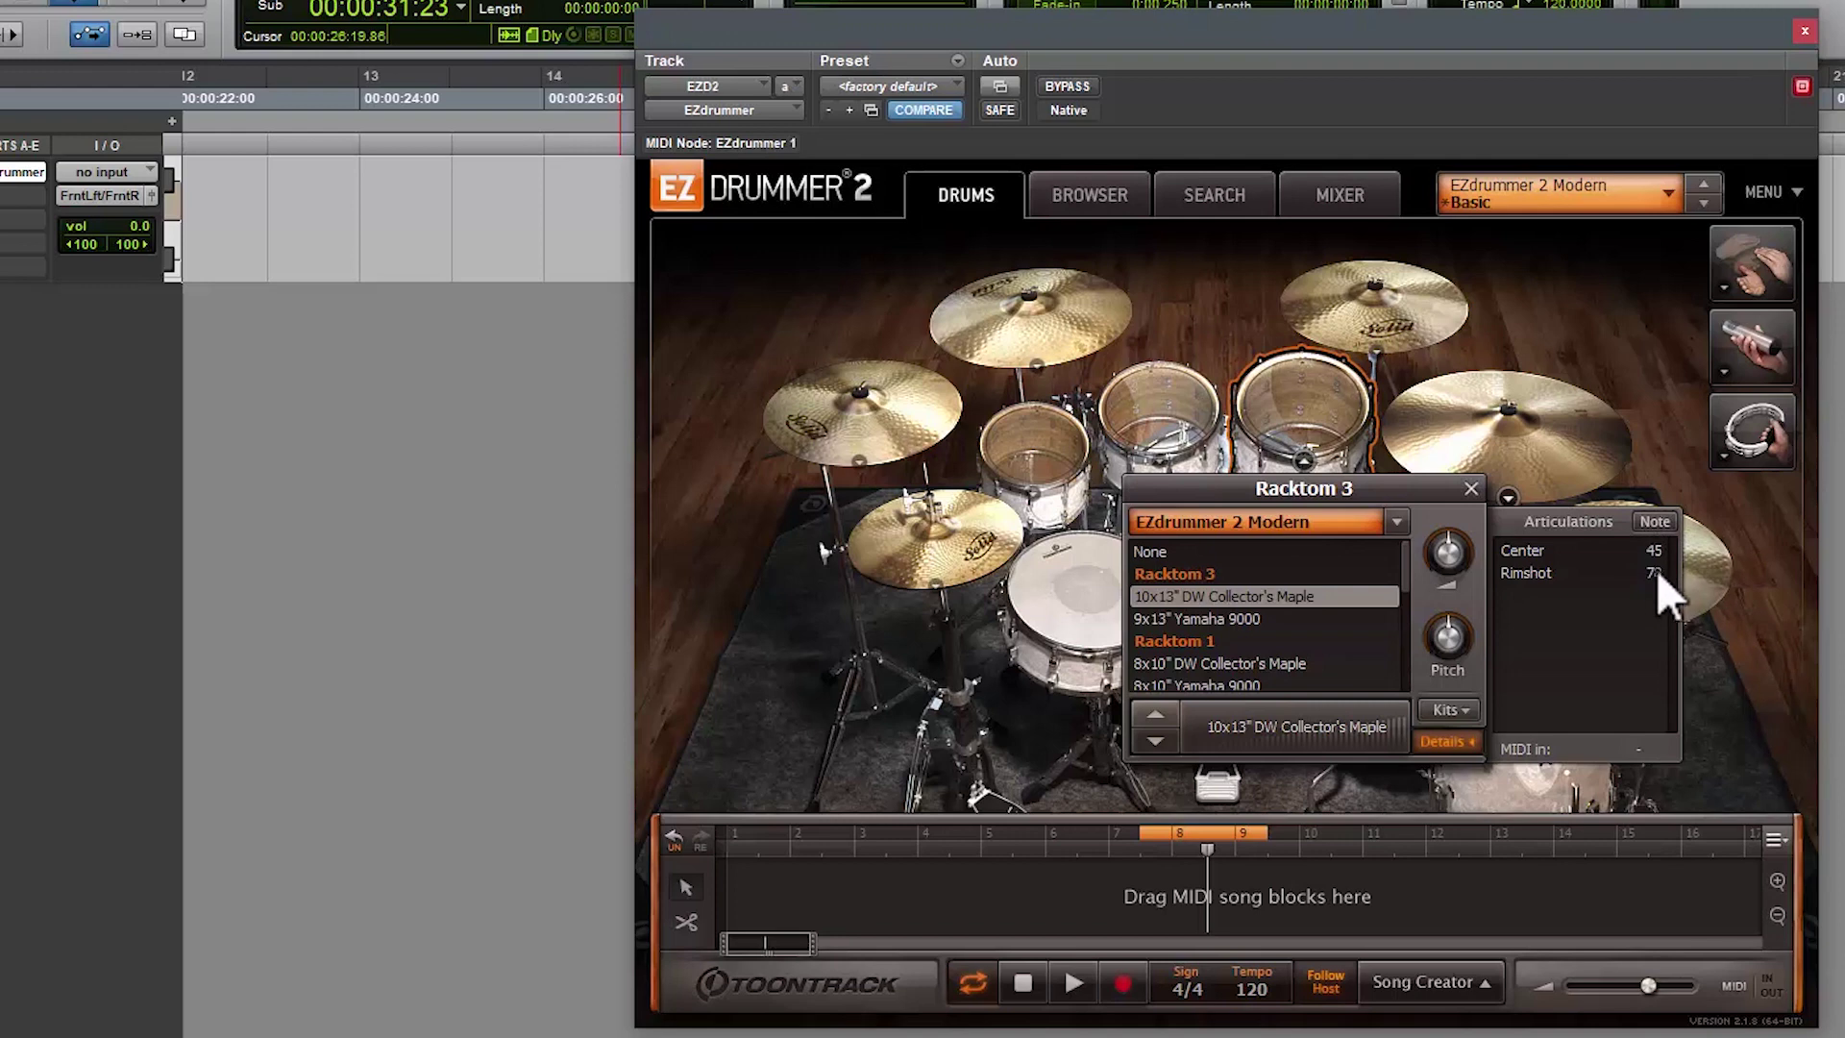
pyautogui.click(1652, 518)
pyautogui.click(1471, 488)
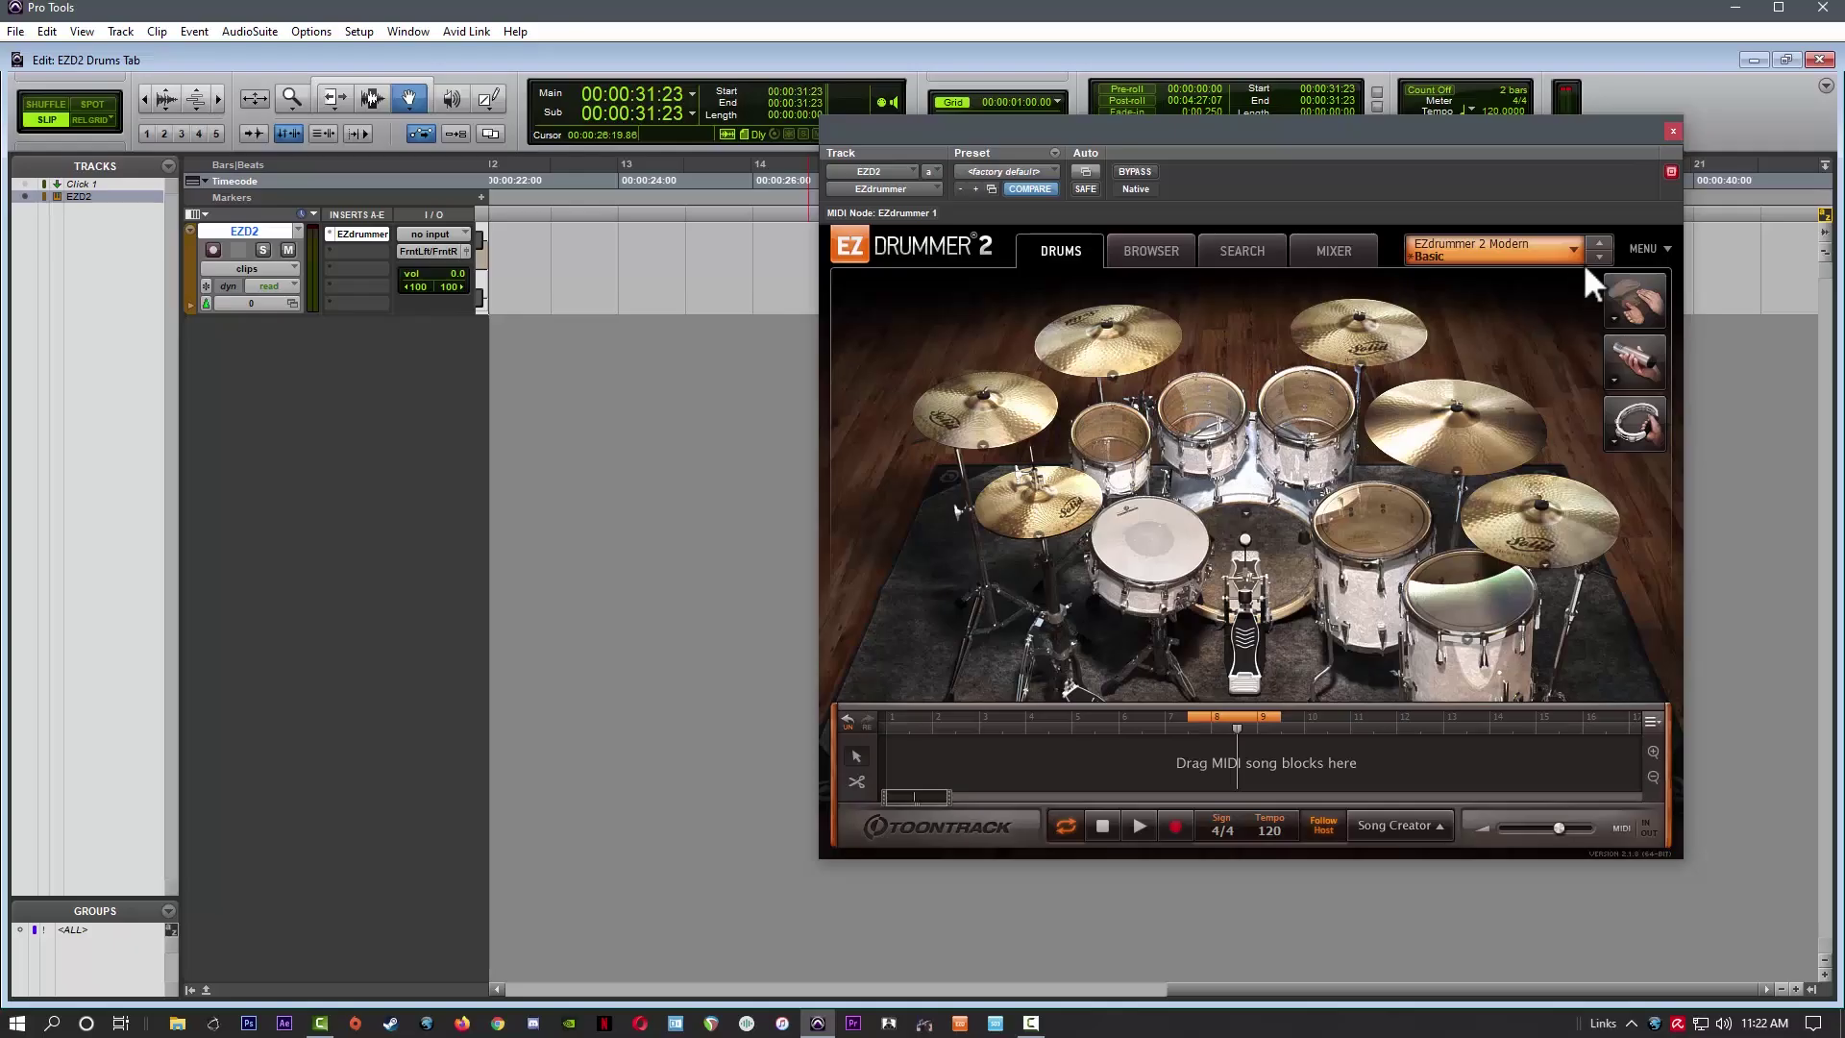
# Step: View the MIDI Layout document of the EZdrummer 2 Modern sound library and close it
pyautogui.click(1662, 245)
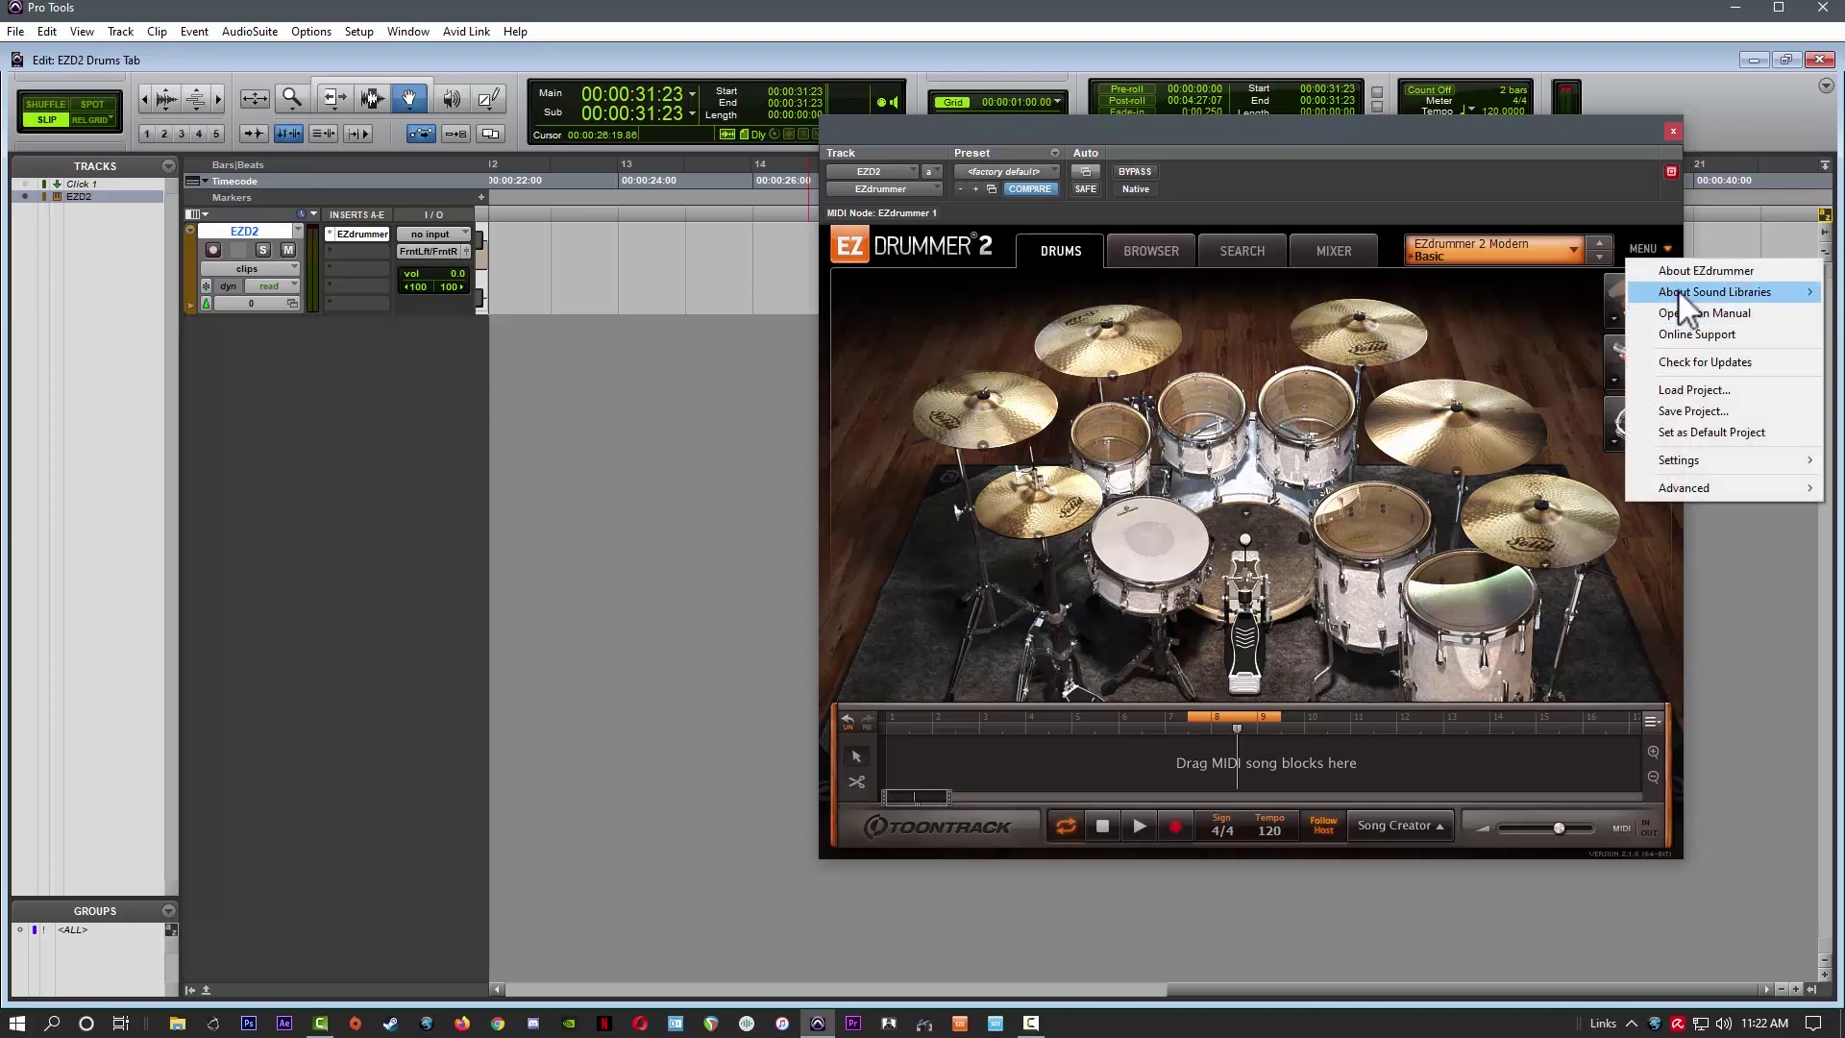
pyautogui.moveTo(1679, 292)
pyautogui.moveTo(1557, 354)
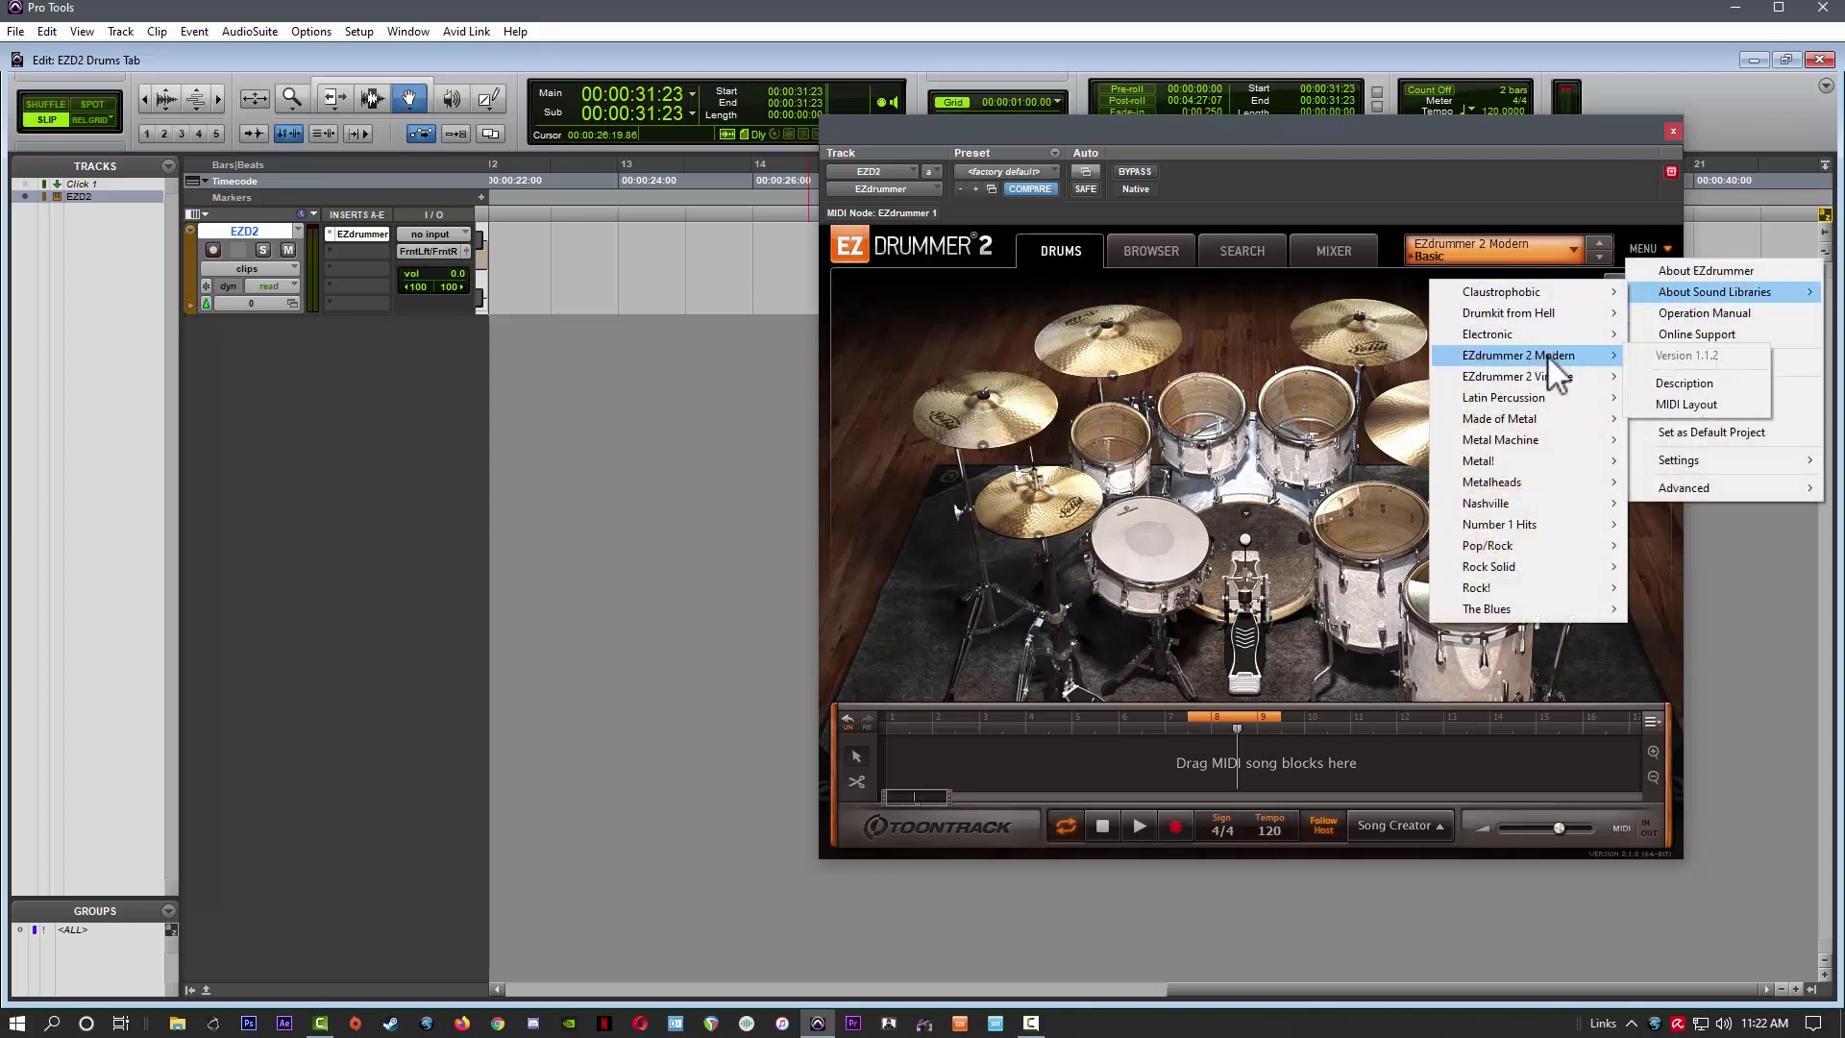
pyautogui.click(1685, 403)
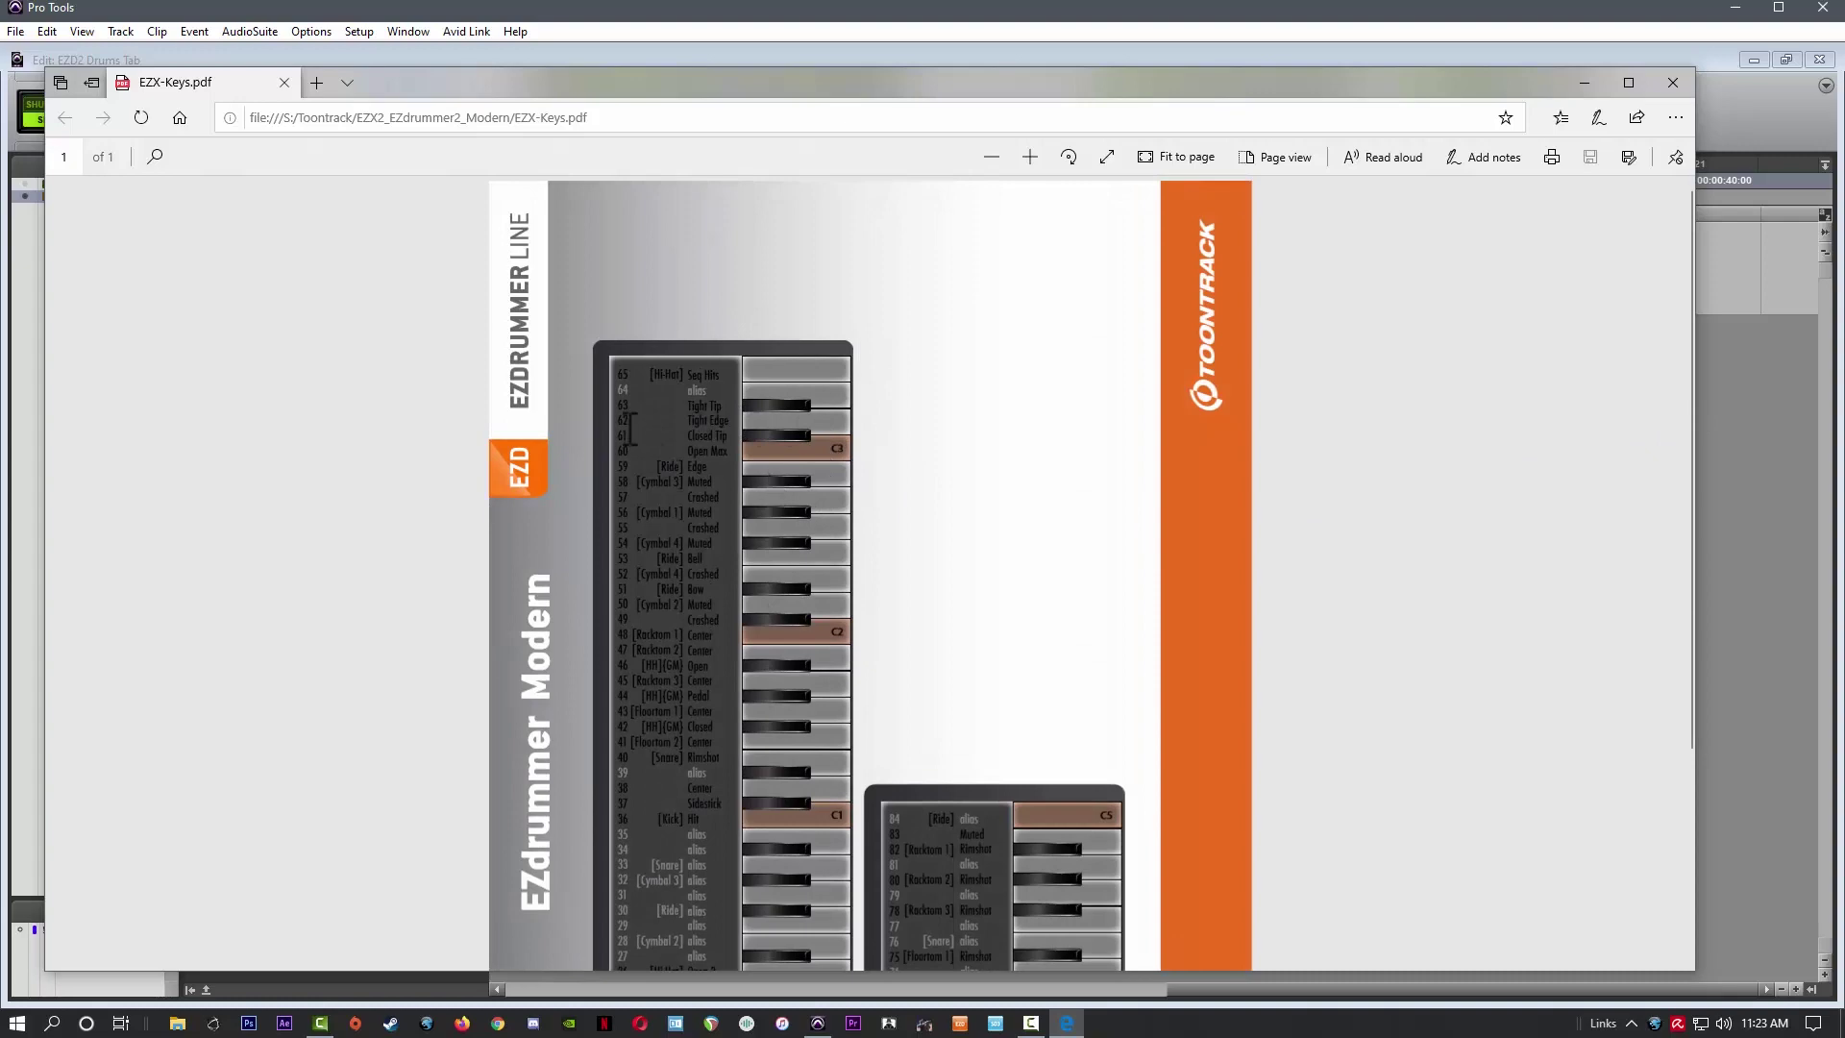
pyautogui.click(1679, 85)
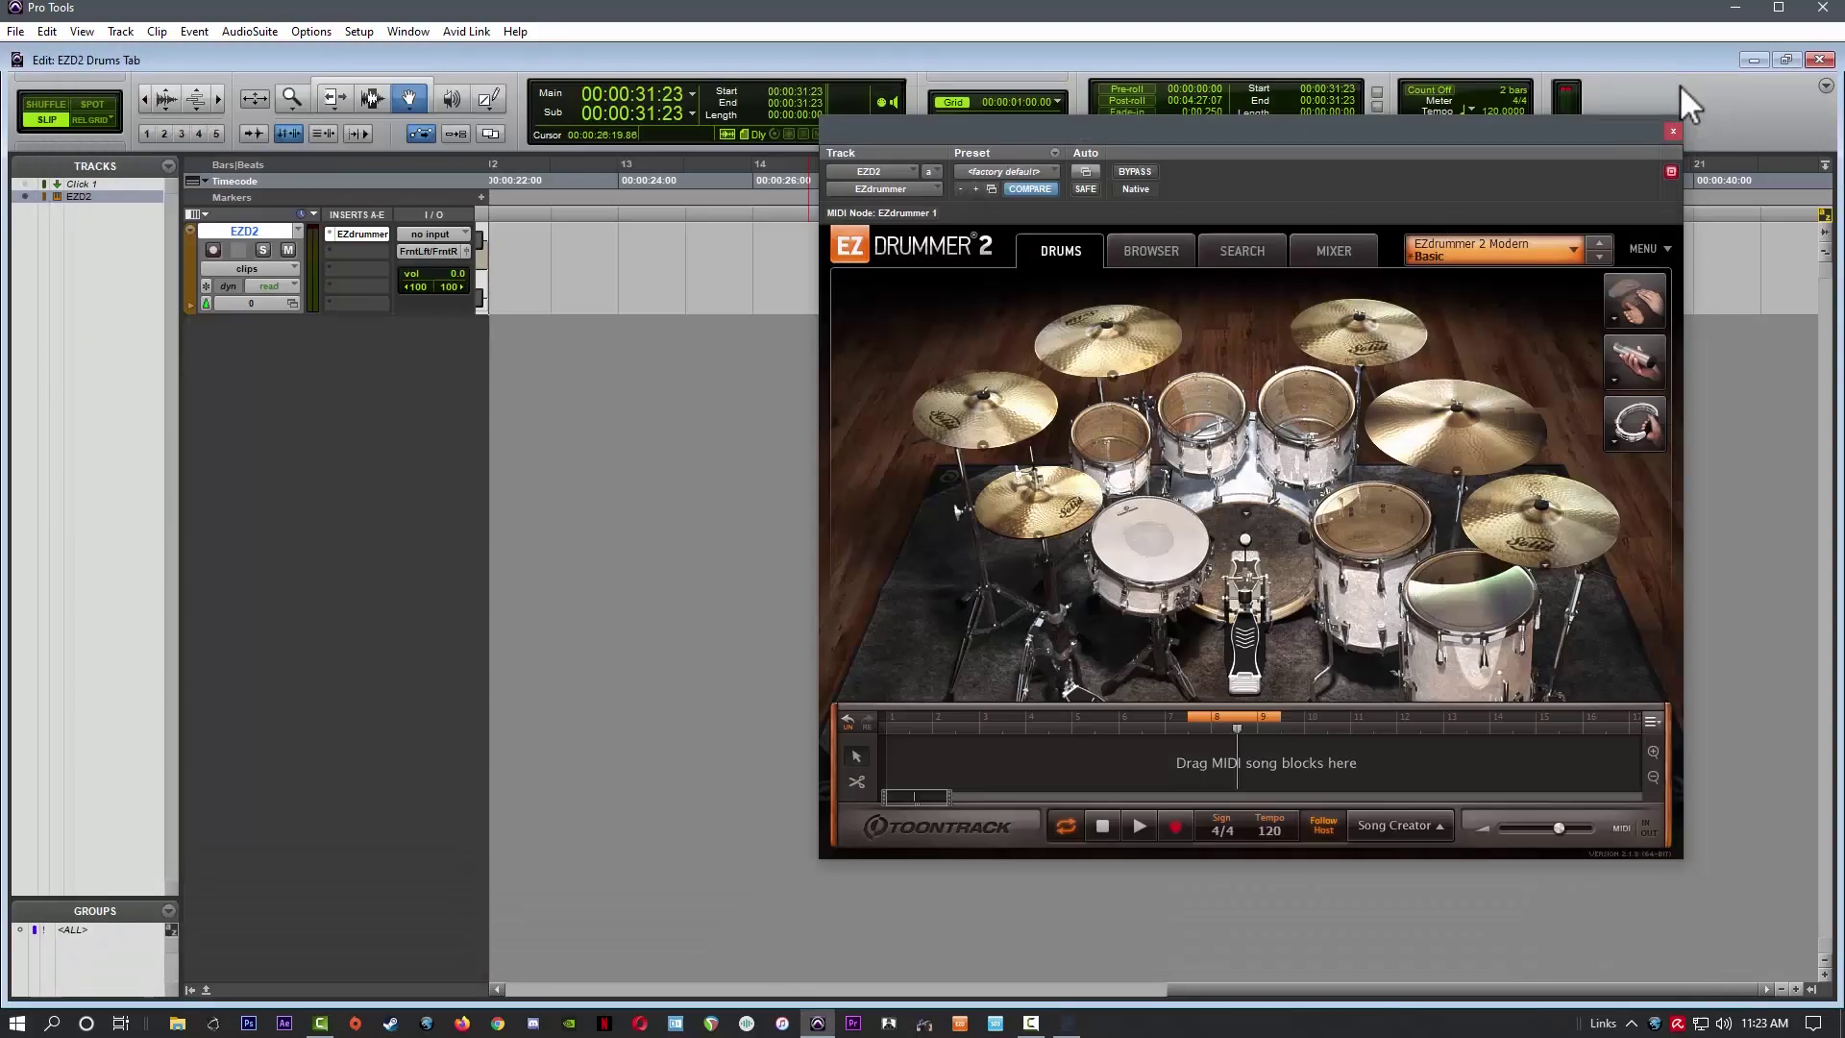
# Step: Audition the hand clap in EZdrummer, and show and hide the docked MIDI editor
pyautogui.click(1644, 290)
pyautogui.click(205, 989)
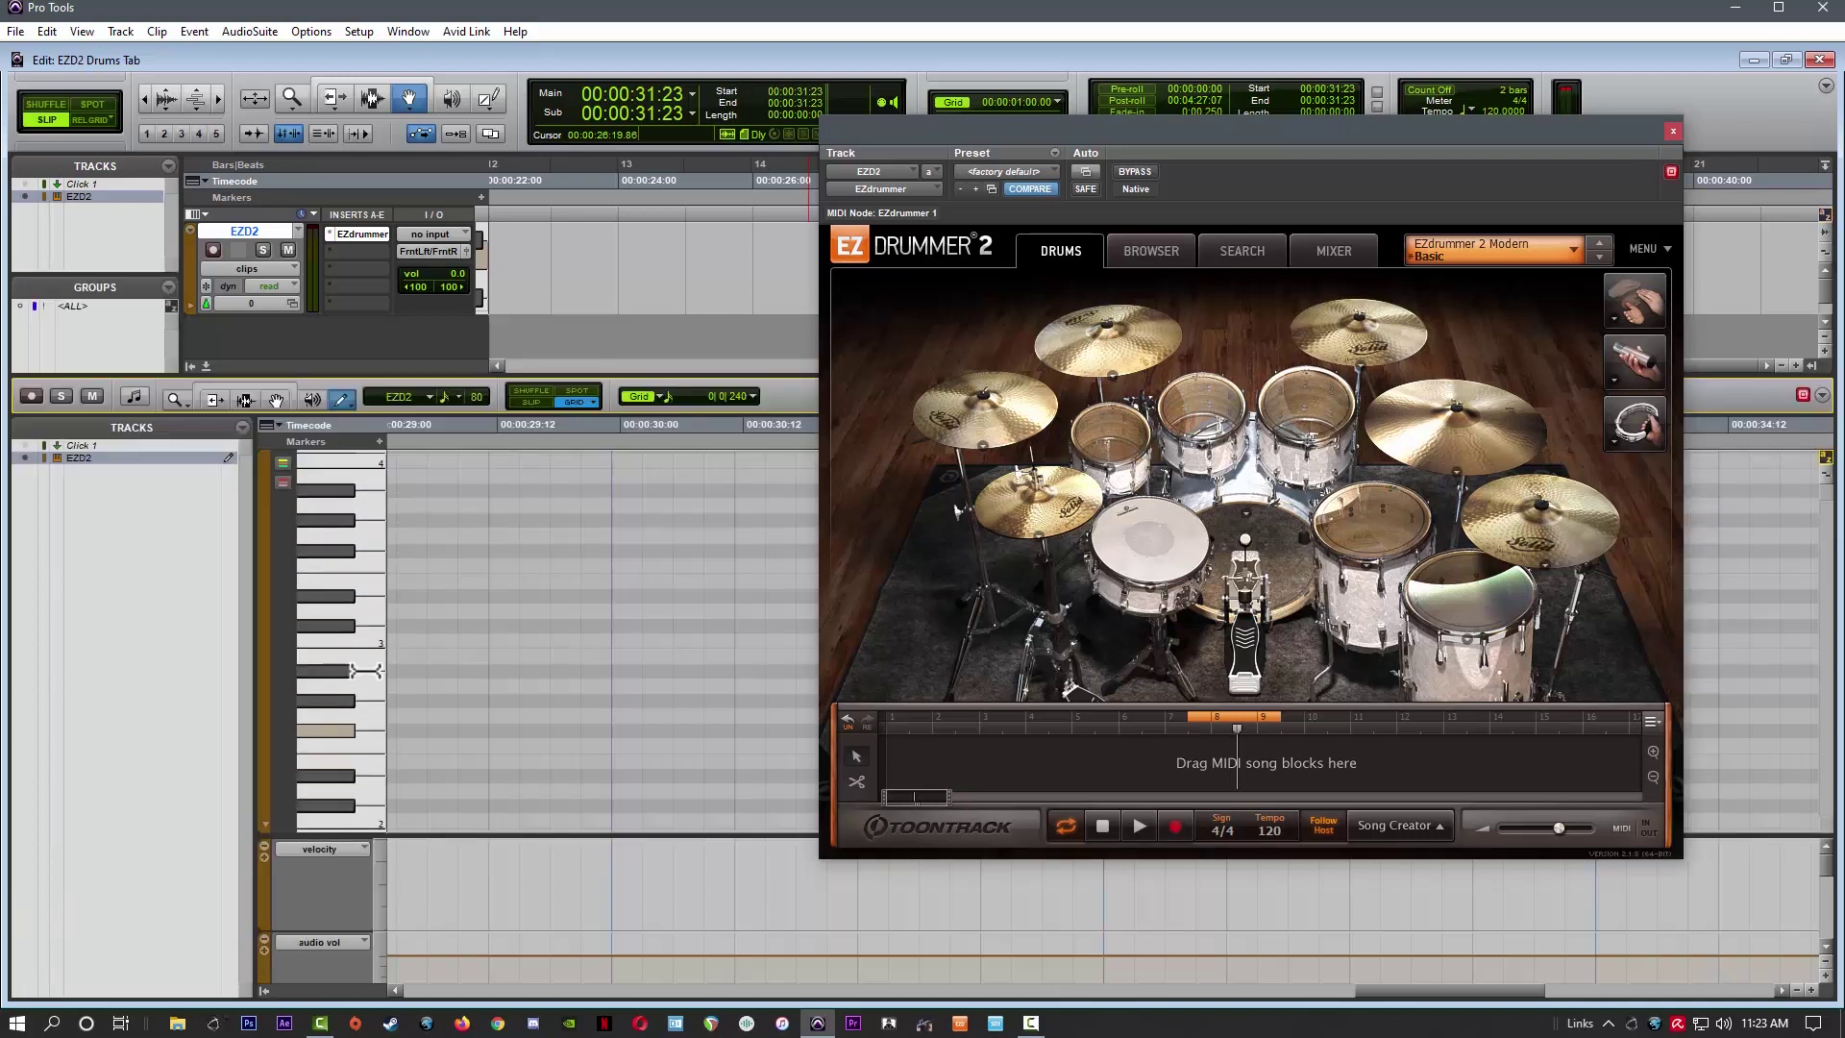
pyautogui.click(204, 365)
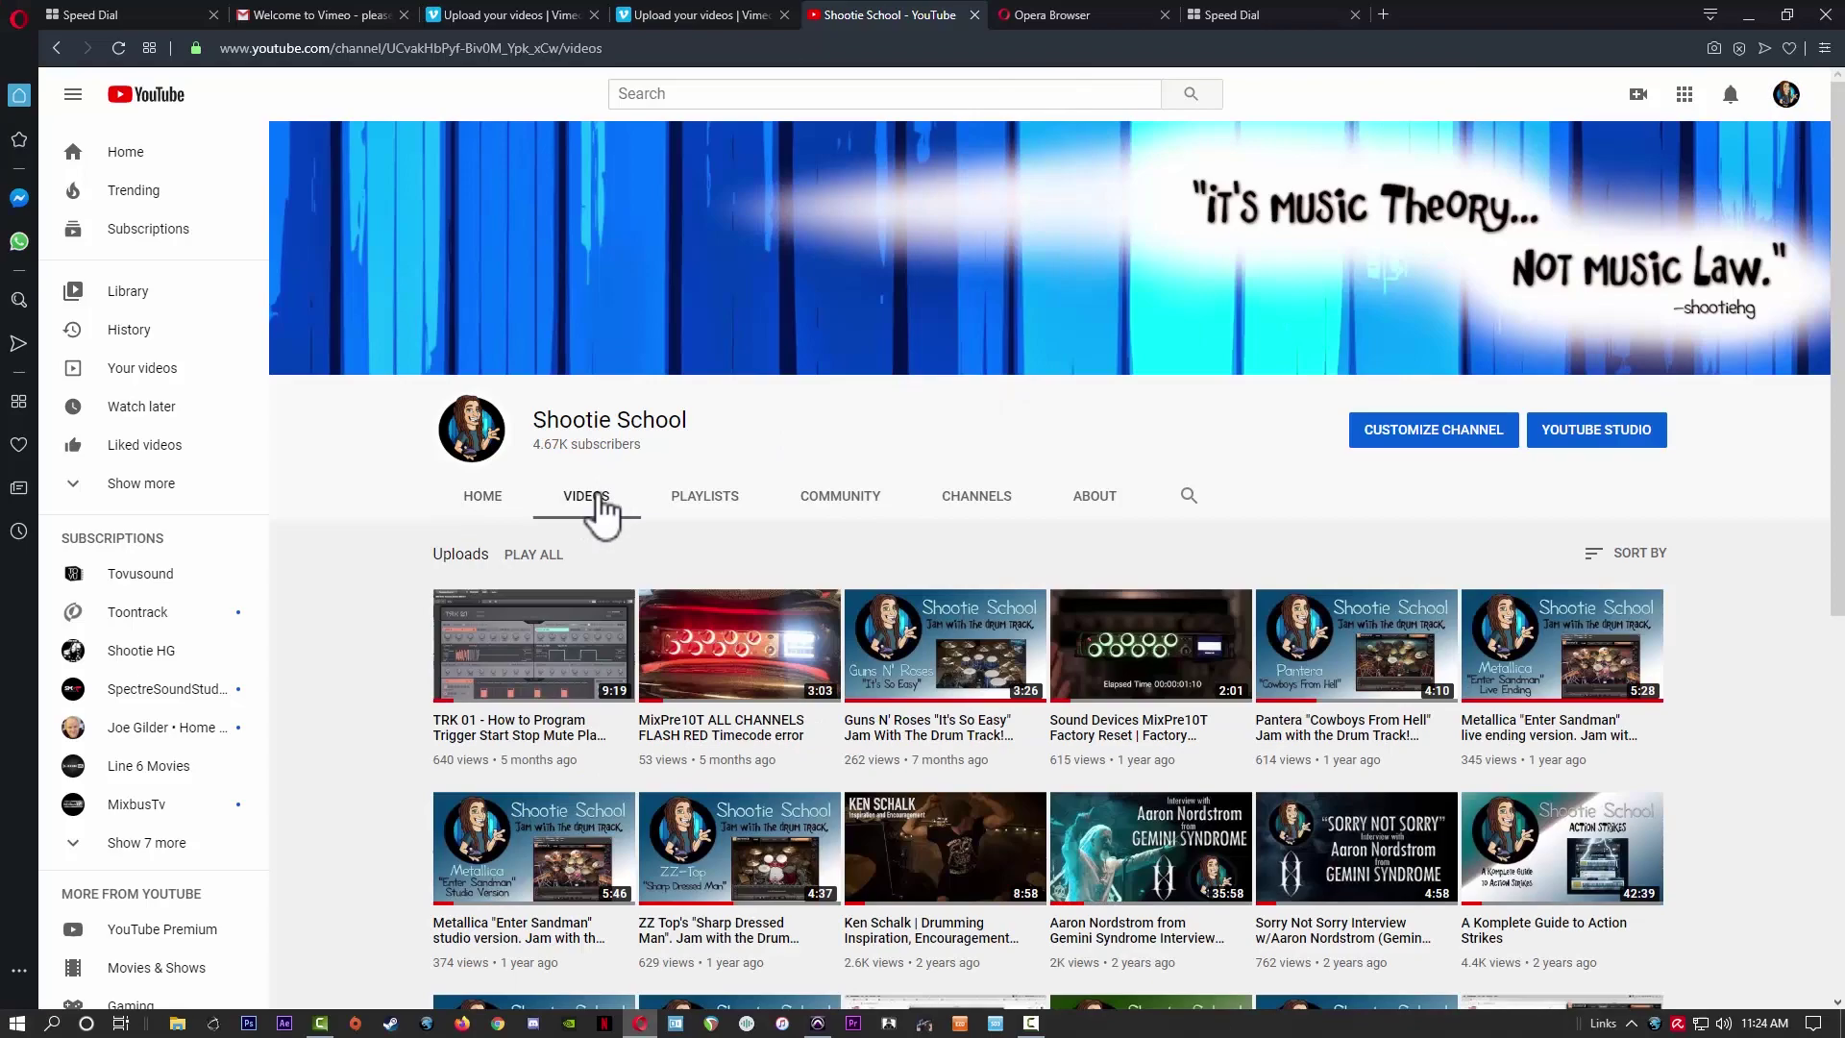
# Step: Switch to the Shootie School YouTube channel's videos and open the comments of "Futurehit" Working with EZ Drummer 2's Percussion
pyautogui.click(589, 501)
pyautogui.scroll(-7, 673, 577)
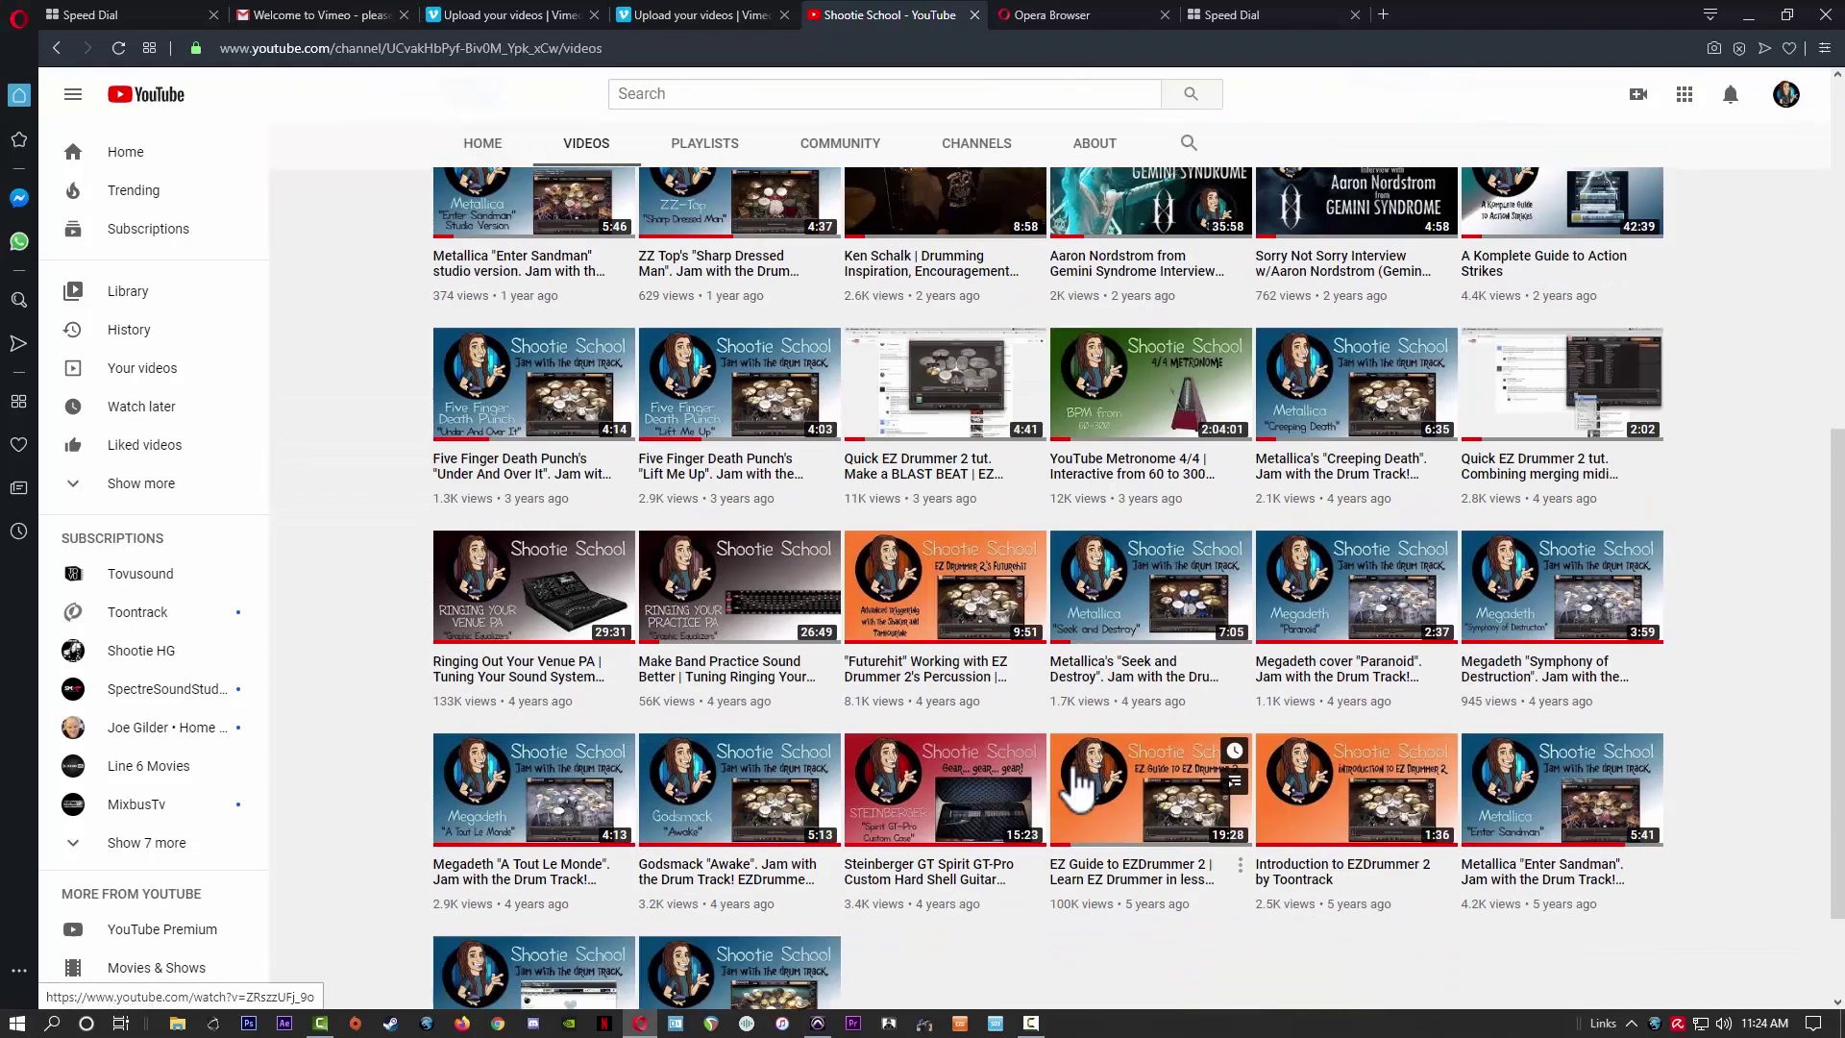
pyautogui.click(876, 684)
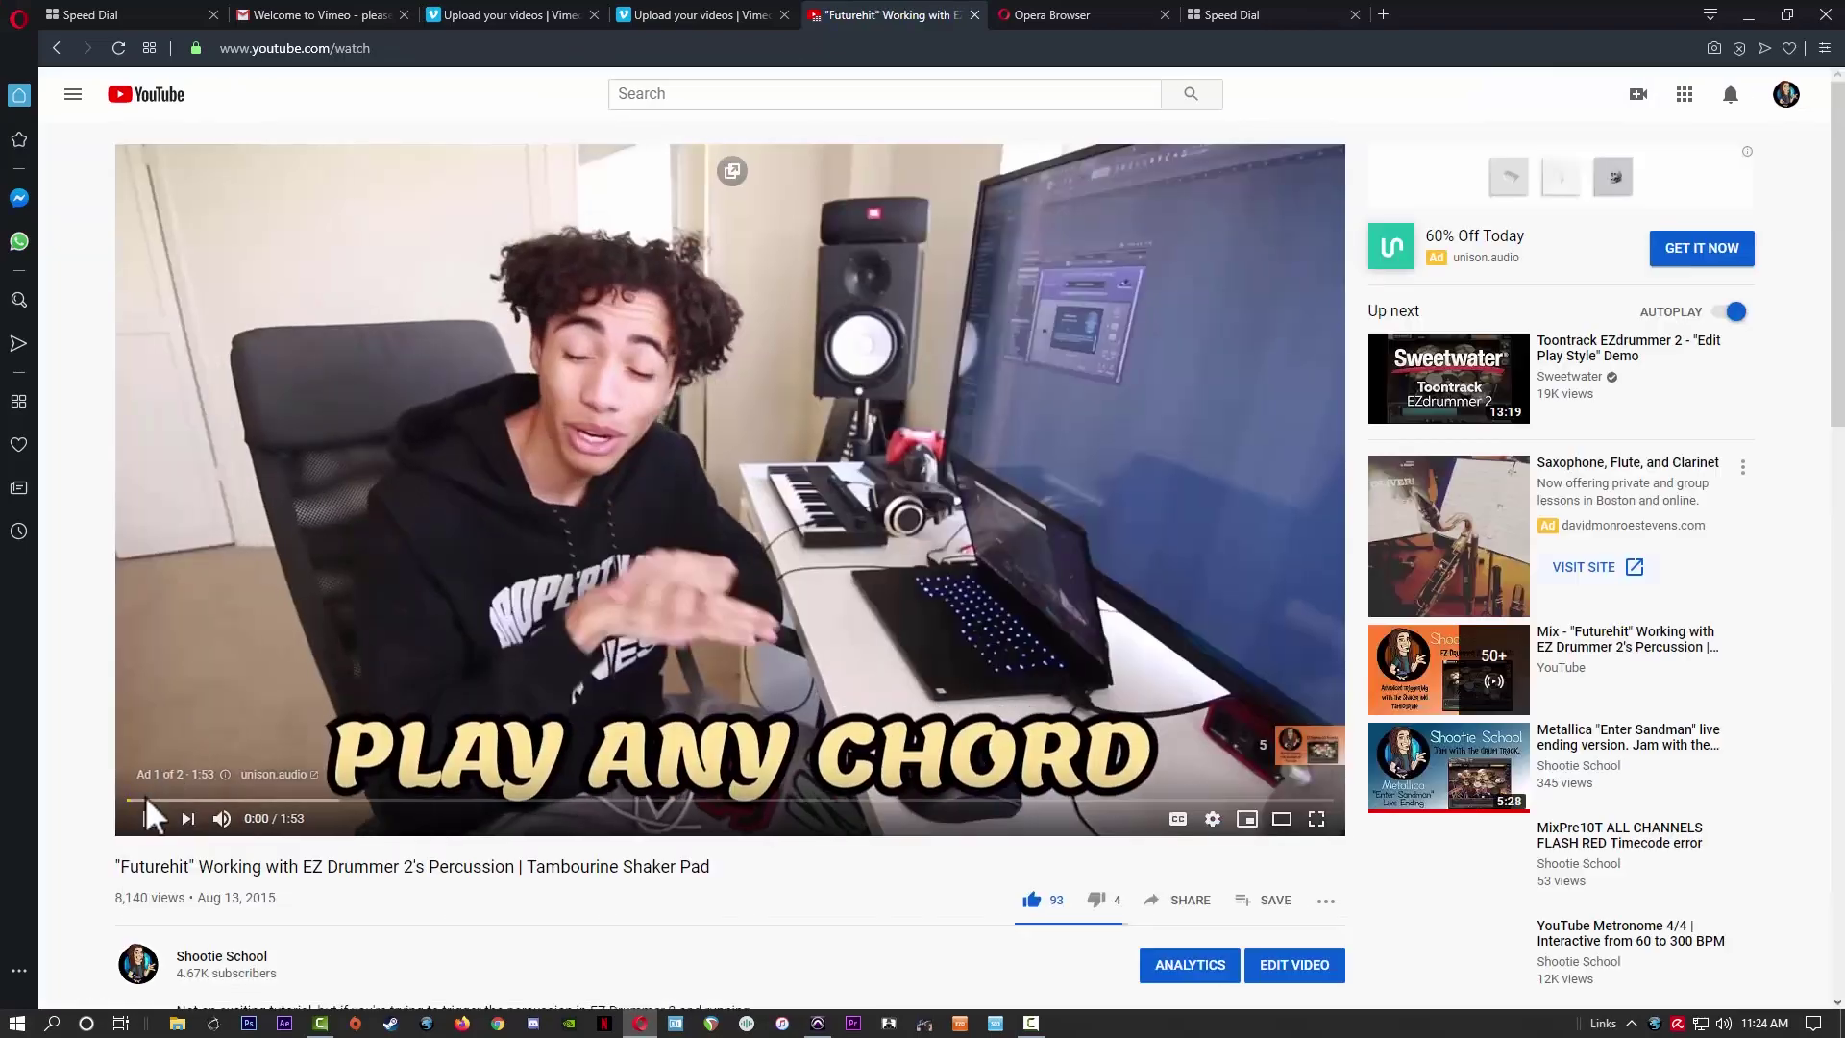
pyautogui.scroll(-8, 413, 721)
pyautogui.scroll(-2, 485, 518)
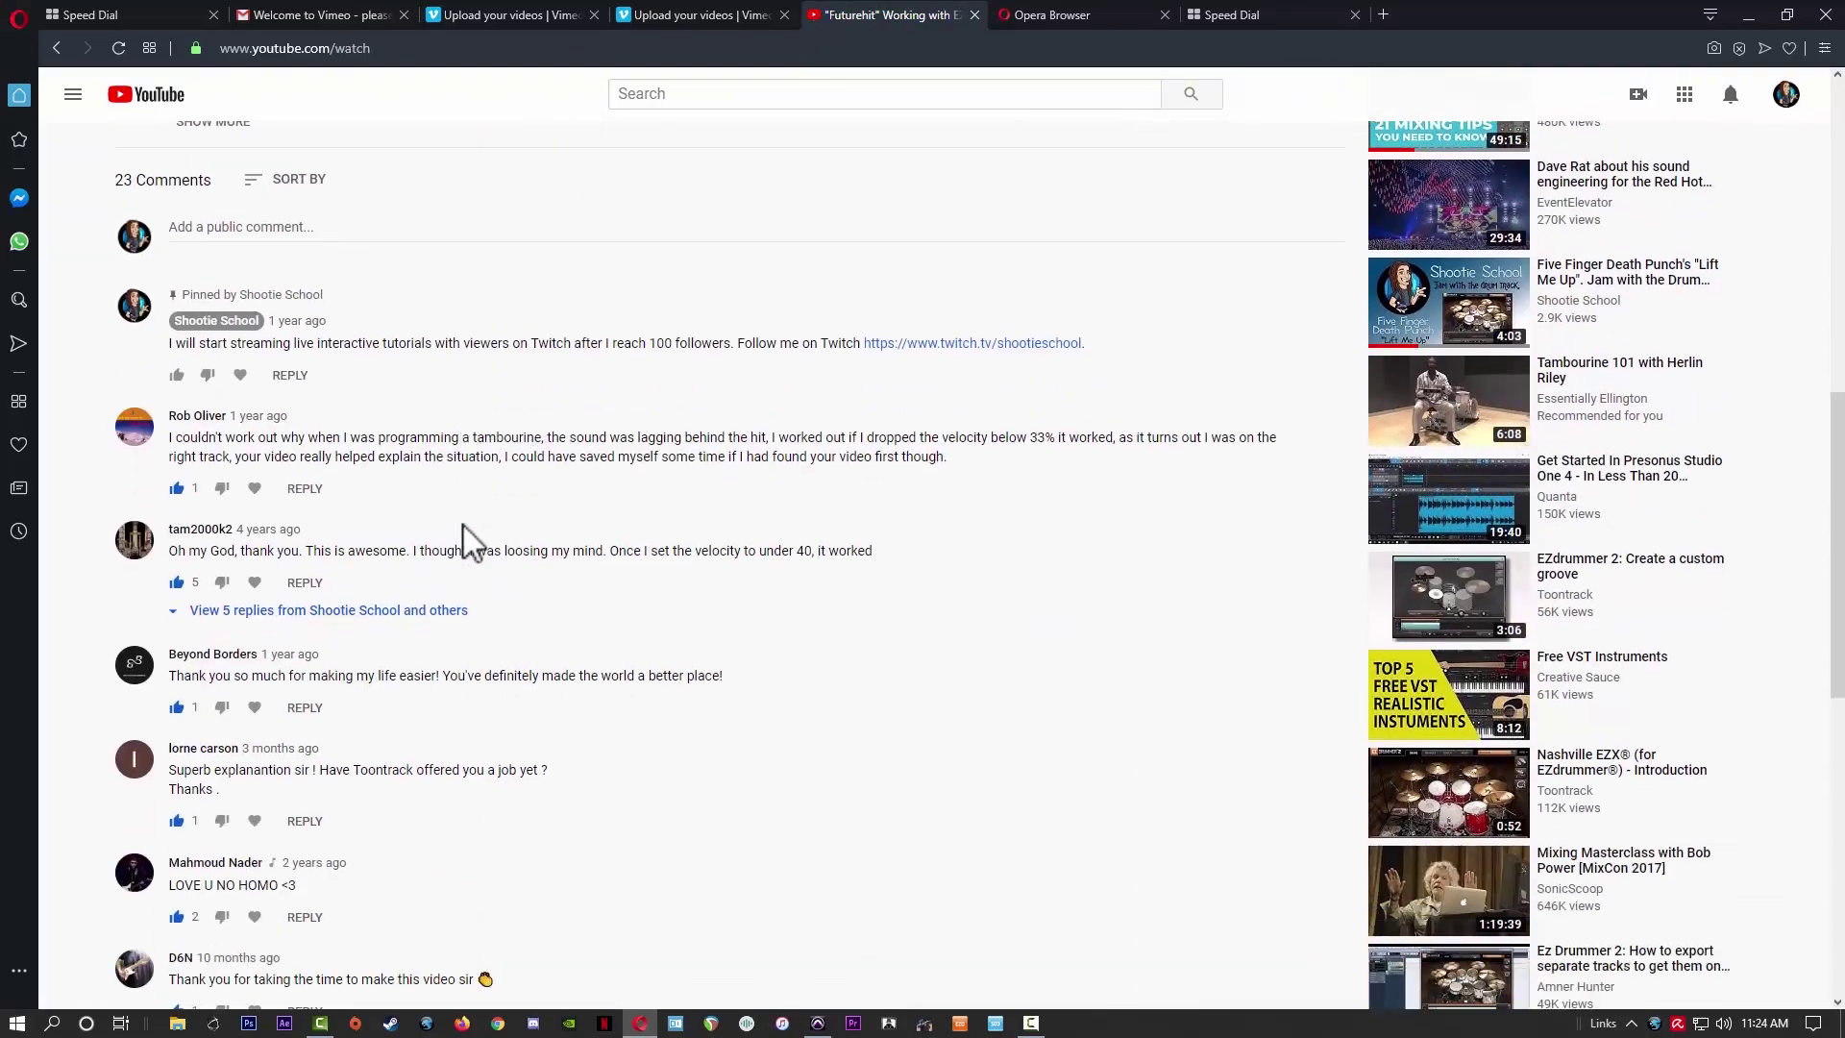
# Step: Read through the viewers' comments under the "Futurehit" percussion video, highlighting the words of thanks and praise
pyautogui.tripleClick(290, 552)
pyautogui.keyDown('shift'); pyautogui.click(413, 544); pyautogui.keyUp('shift')
pyautogui.scroll(-2, 314, 550)
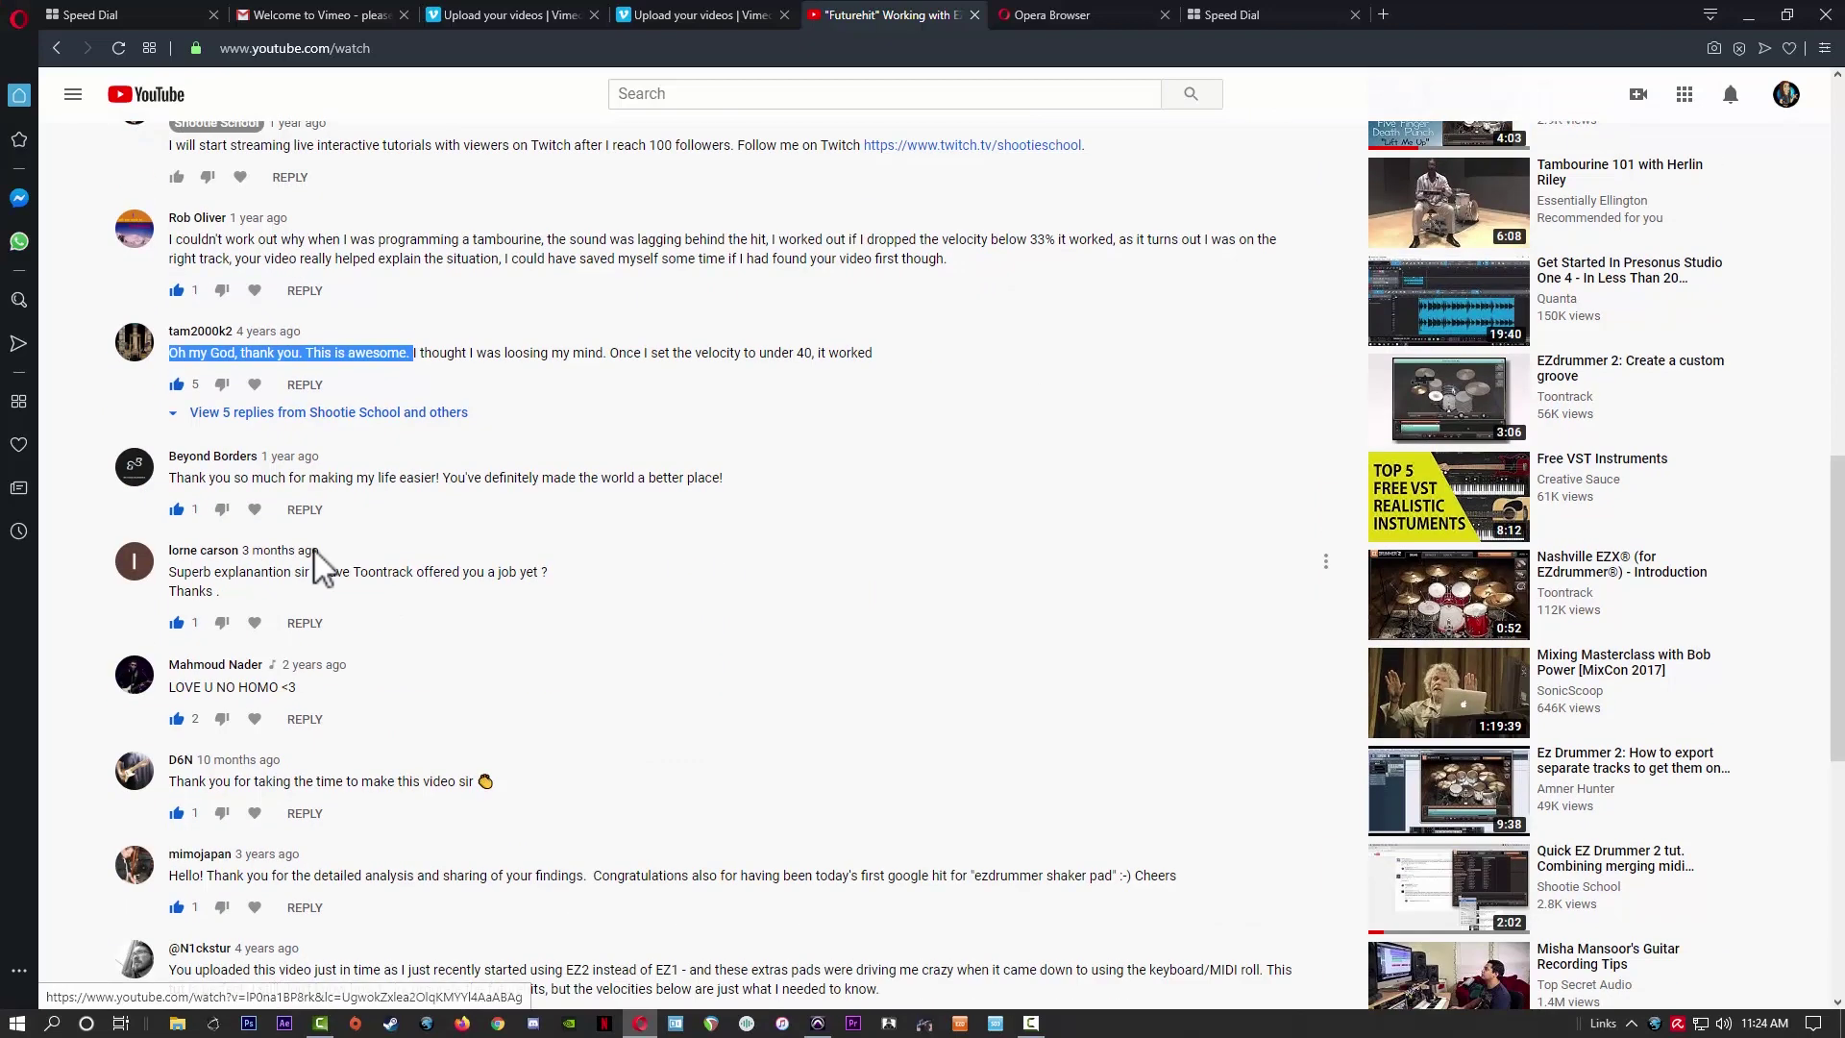
pyautogui.moveTo(171, 478); pyautogui.dragTo(424, 478)
pyautogui.moveTo(176, 572); pyautogui.dragTo(290, 575)
pyautogui.moveTo(169, 687); pyautogui.dragTo(298, 687)
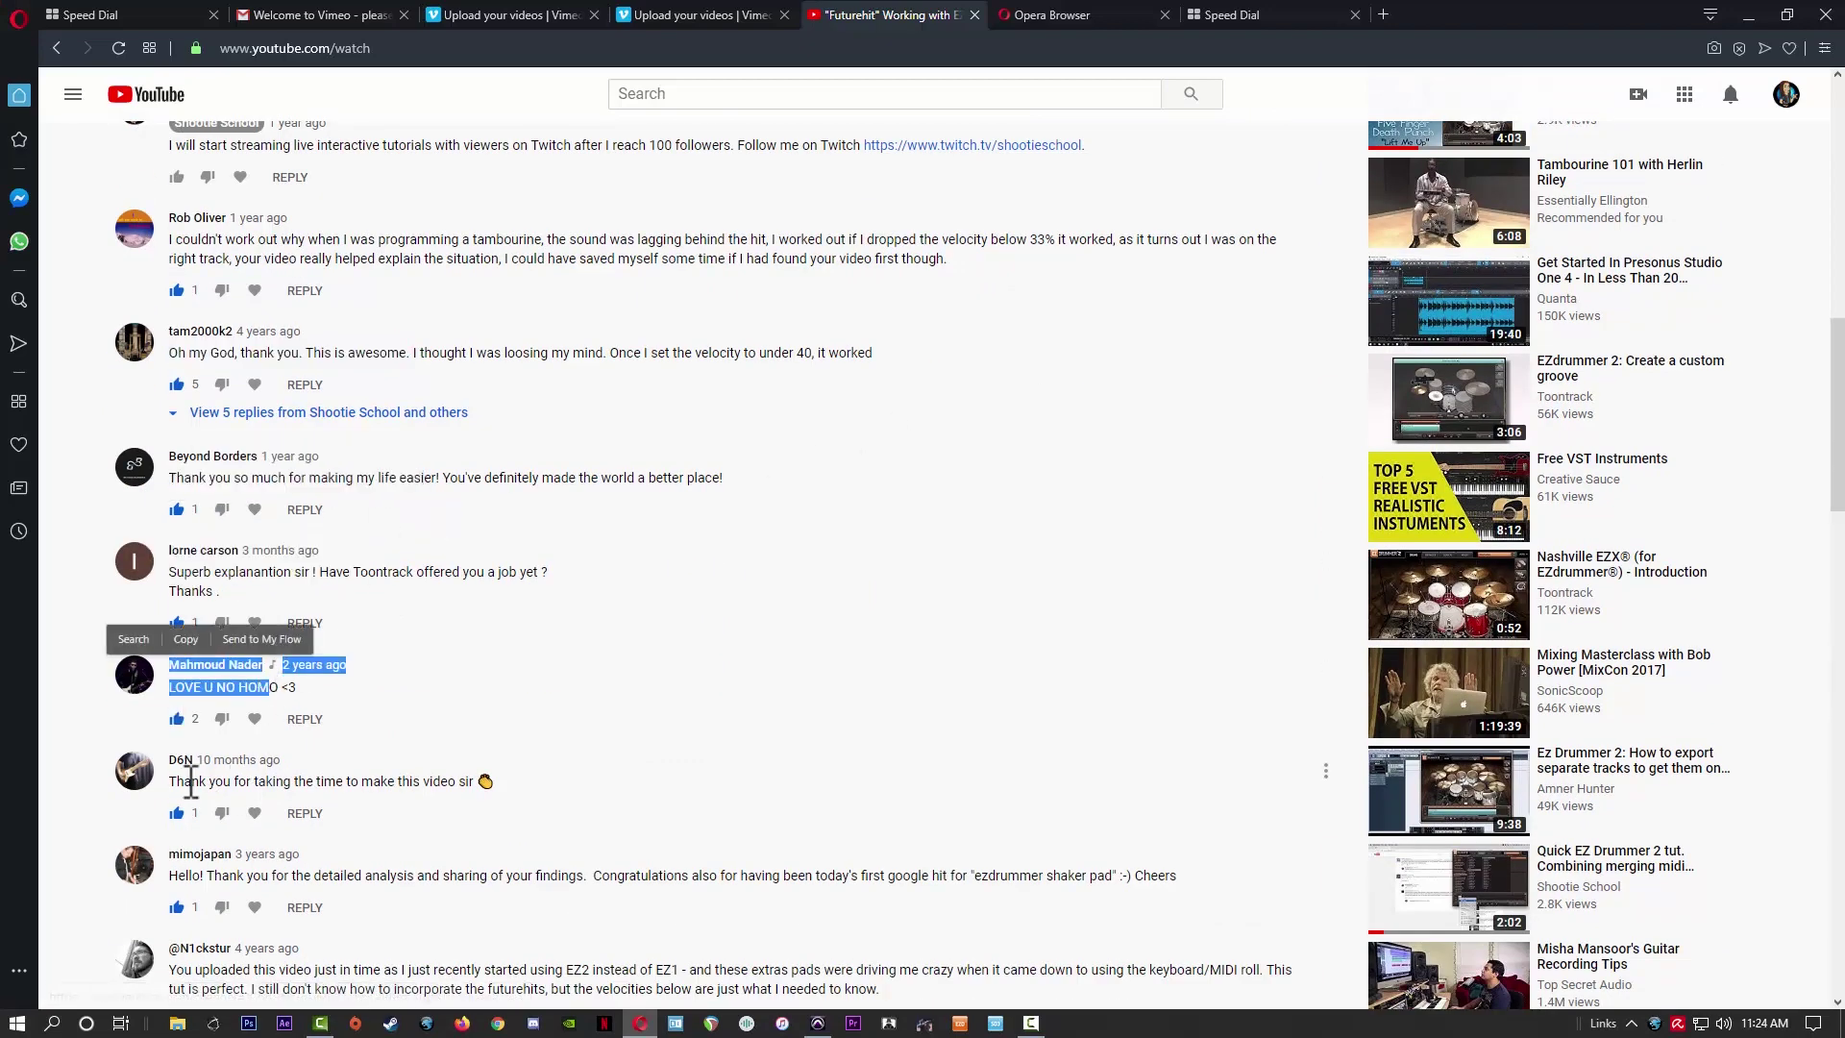
pyautogui.moveTo(169, 781); pyautogui.dragTo(476, 781)
pyautogui.moveTo(213, 876); pyautogui.dragTo(438, 875)
pyautogui.scroll(-3, 438, 875)
pyautogui.moveTo(170, 681); pyautogui.dragTo(596, 681)
pyautogui.scroll(-3, 595, 681)
pyautogui.moveTo(183, 537); pyautogui.dragTo(263, 546)
pyautogui.moveTo(169, 708); pyautogui.dragTo(251, 711)
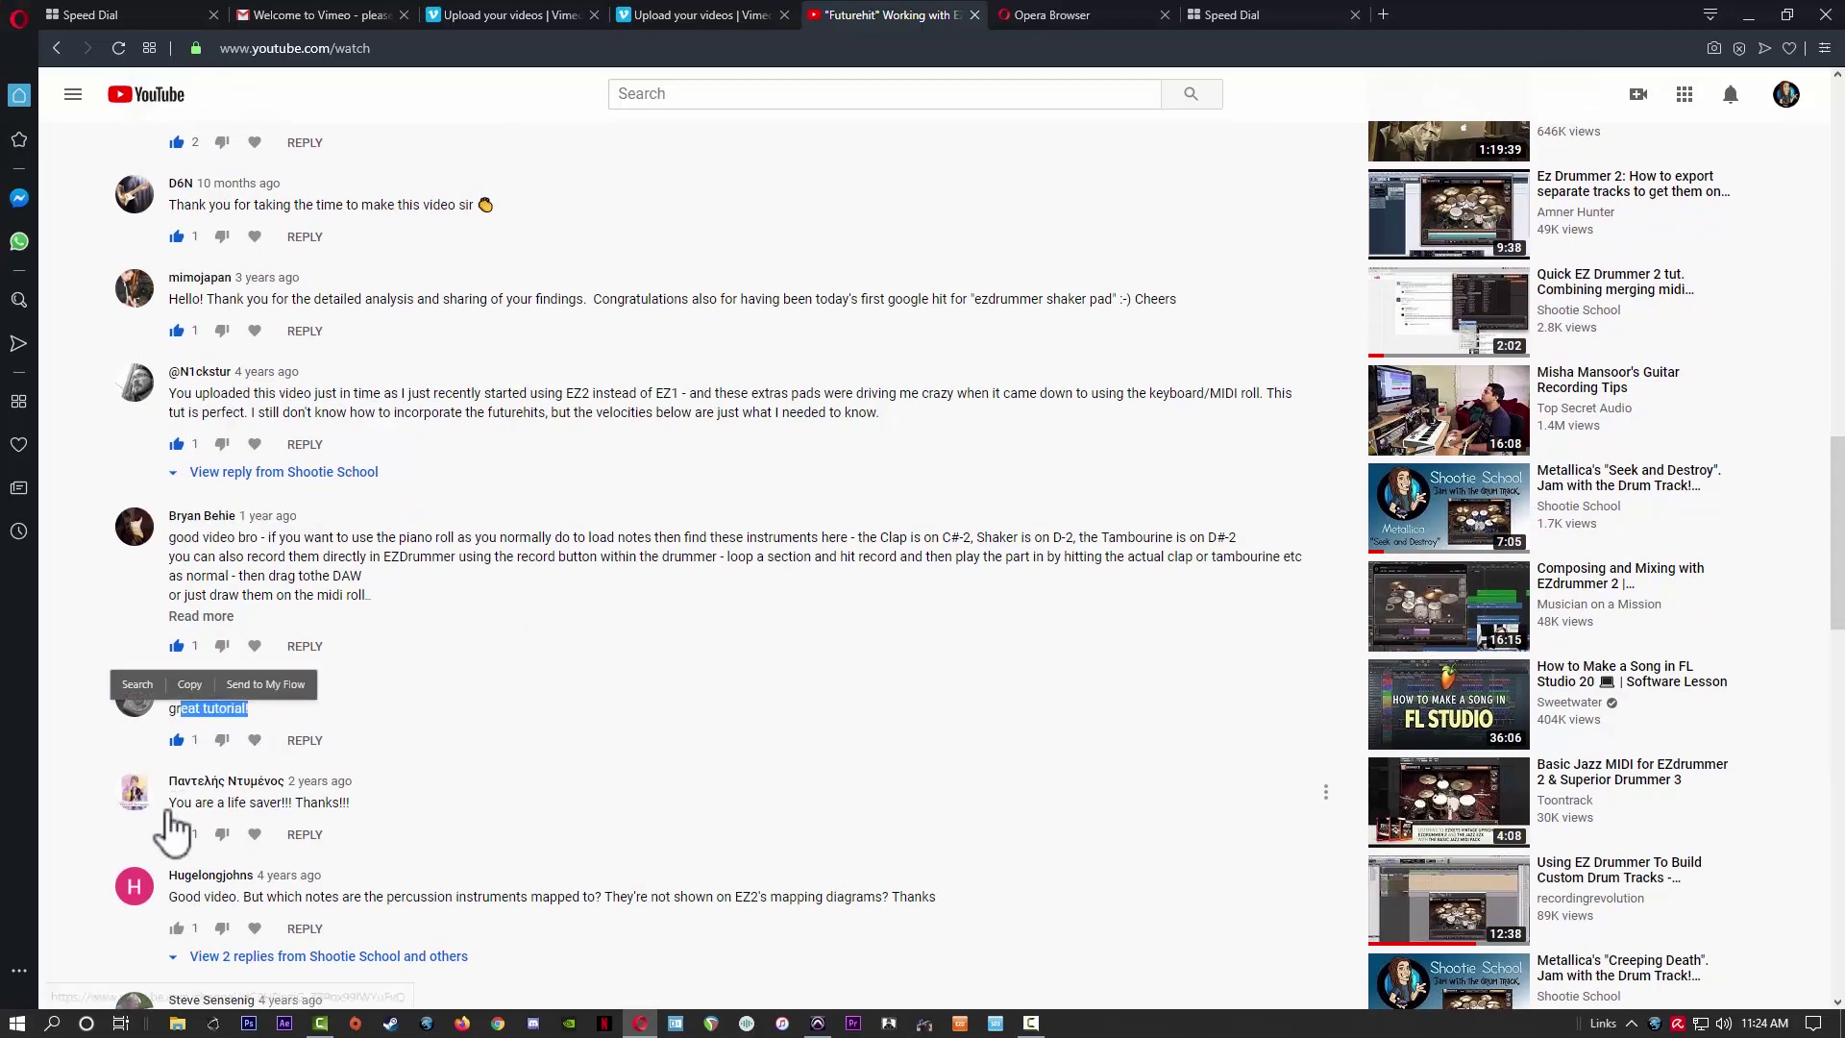
pyautogui.moveTo(169, 780); pyautogui.dragTo(384, 809)
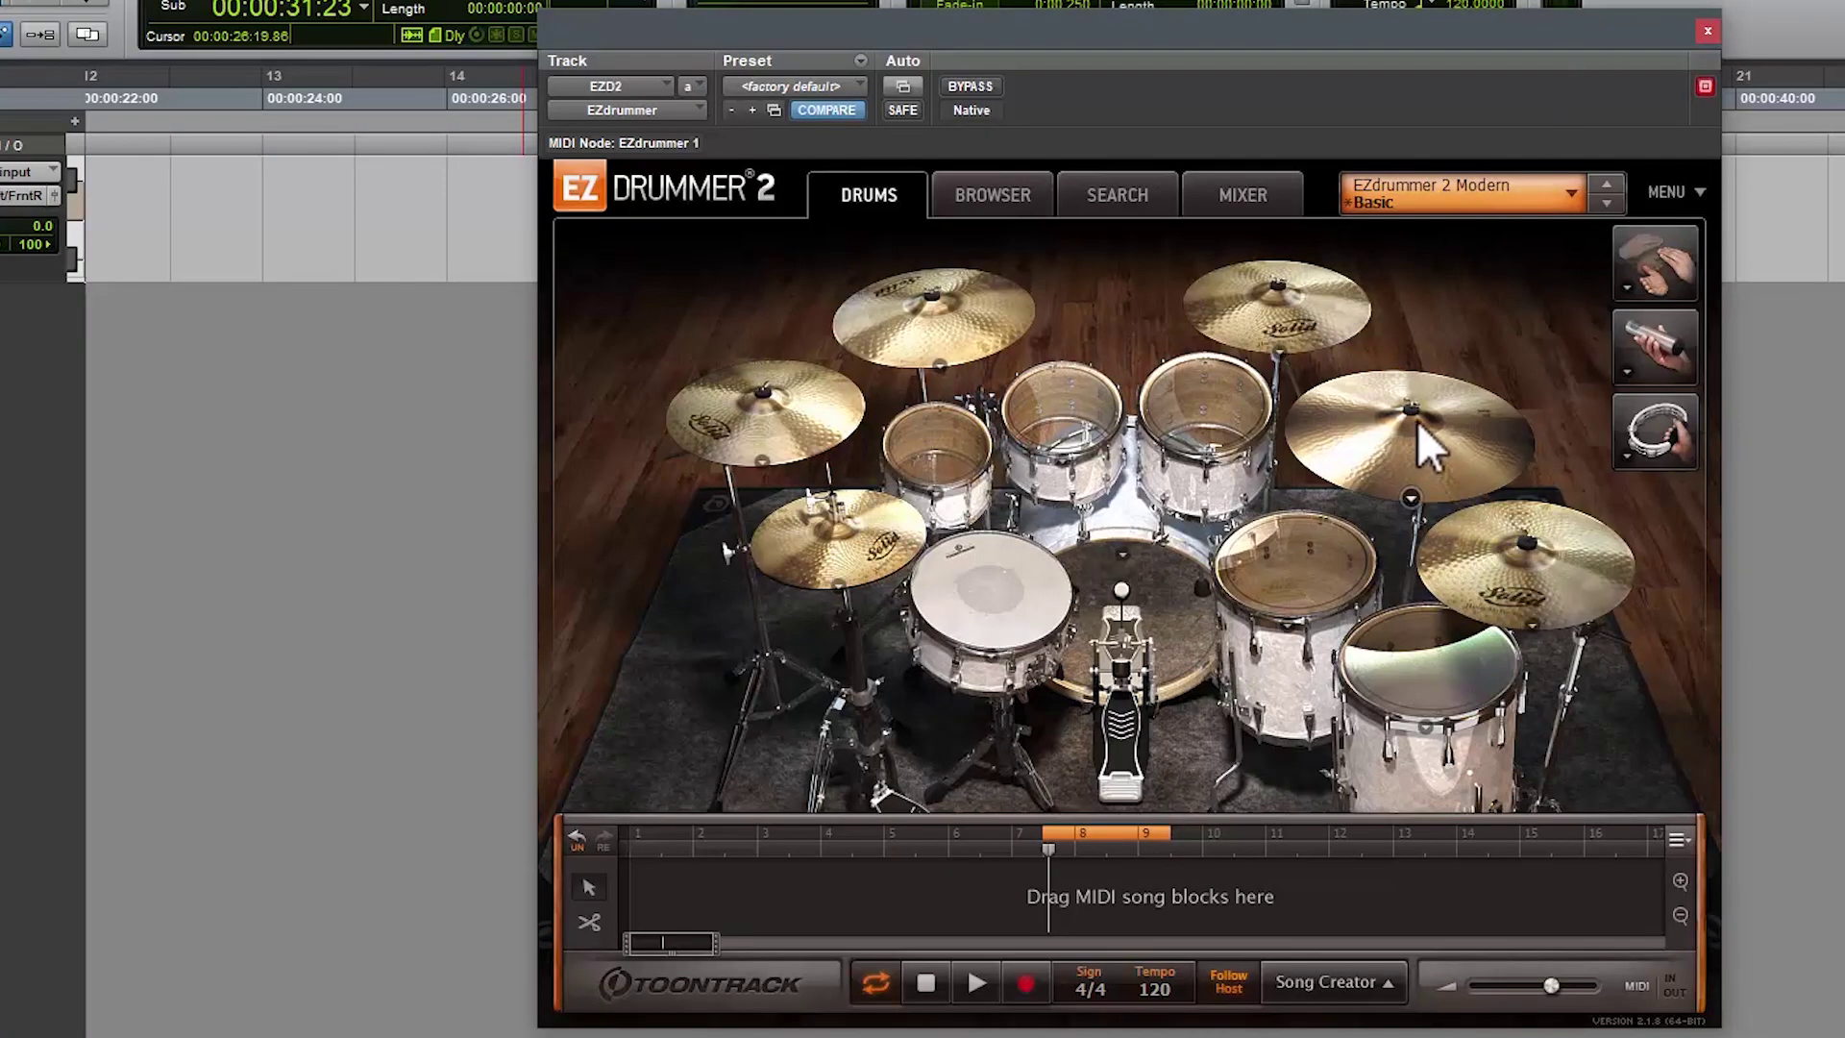
# Step: Return to EZdrummer and examine the presets available for the EZdrummer 2 Modern library without choosing one
pyautogui.click(1572, 196)
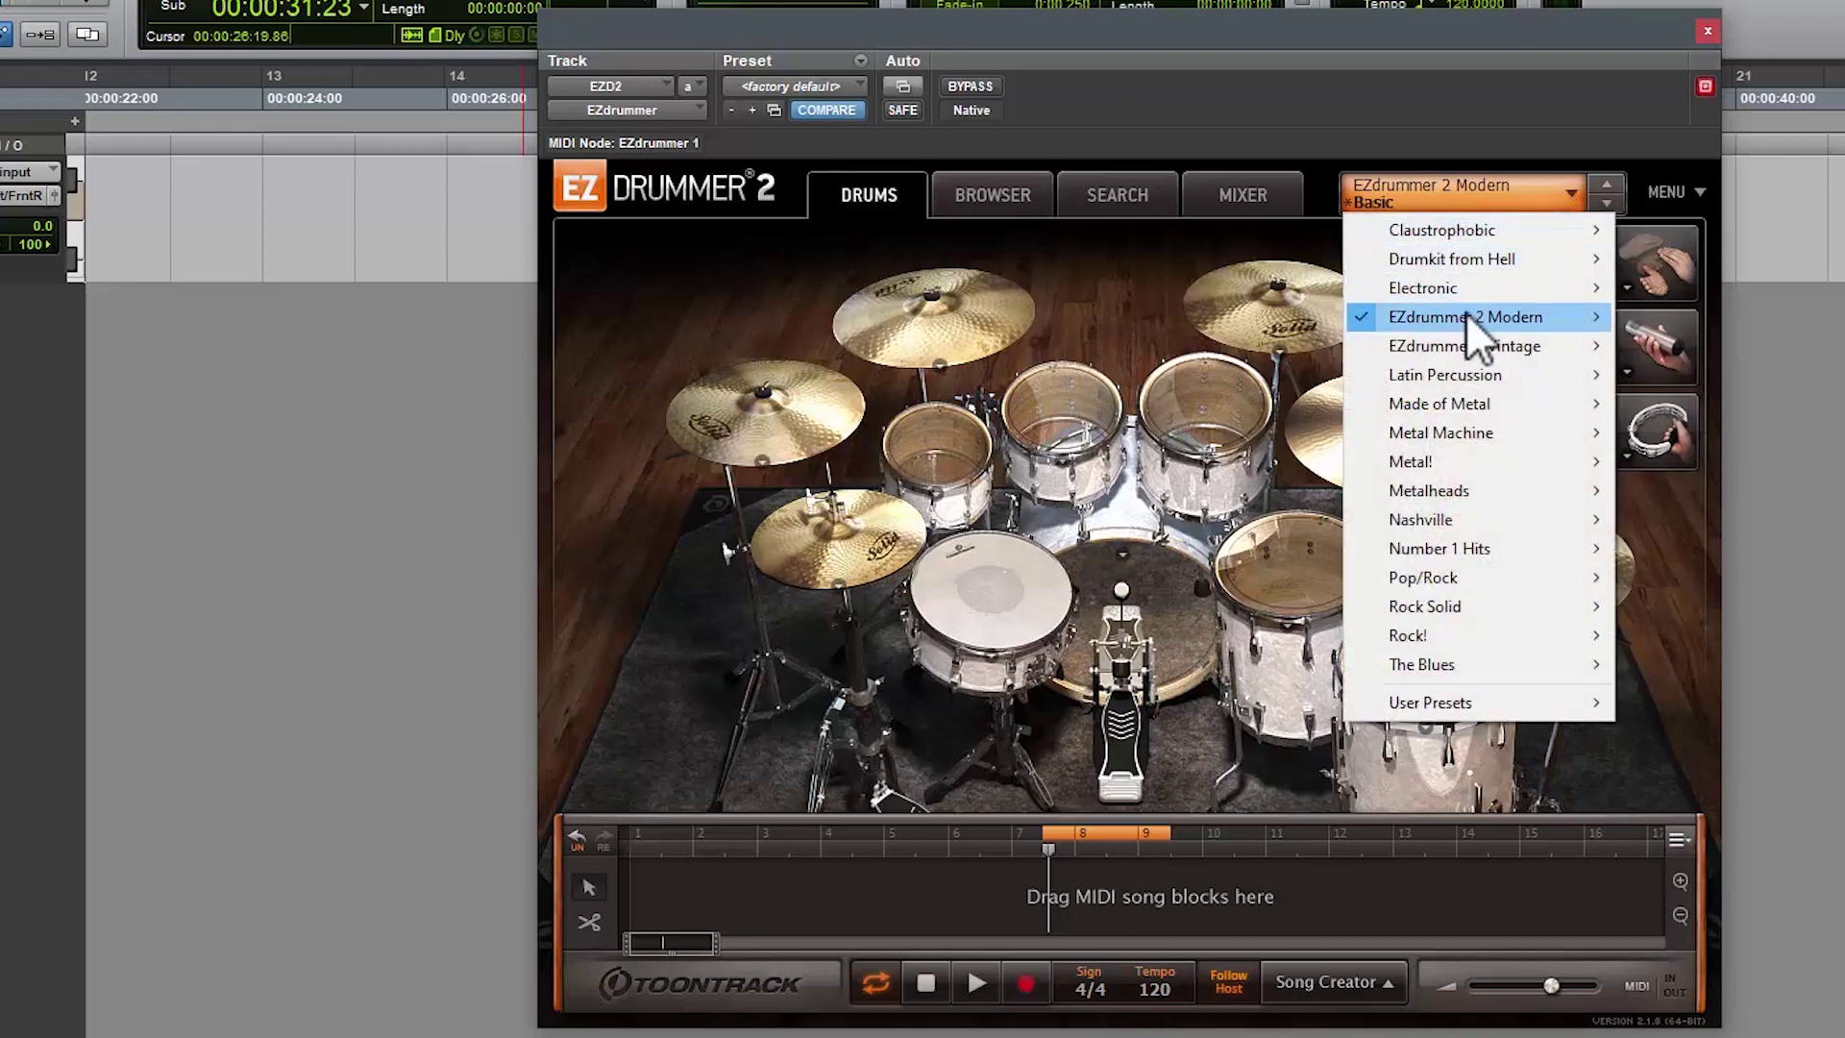
pyautogui.moveTo(1467, 315)
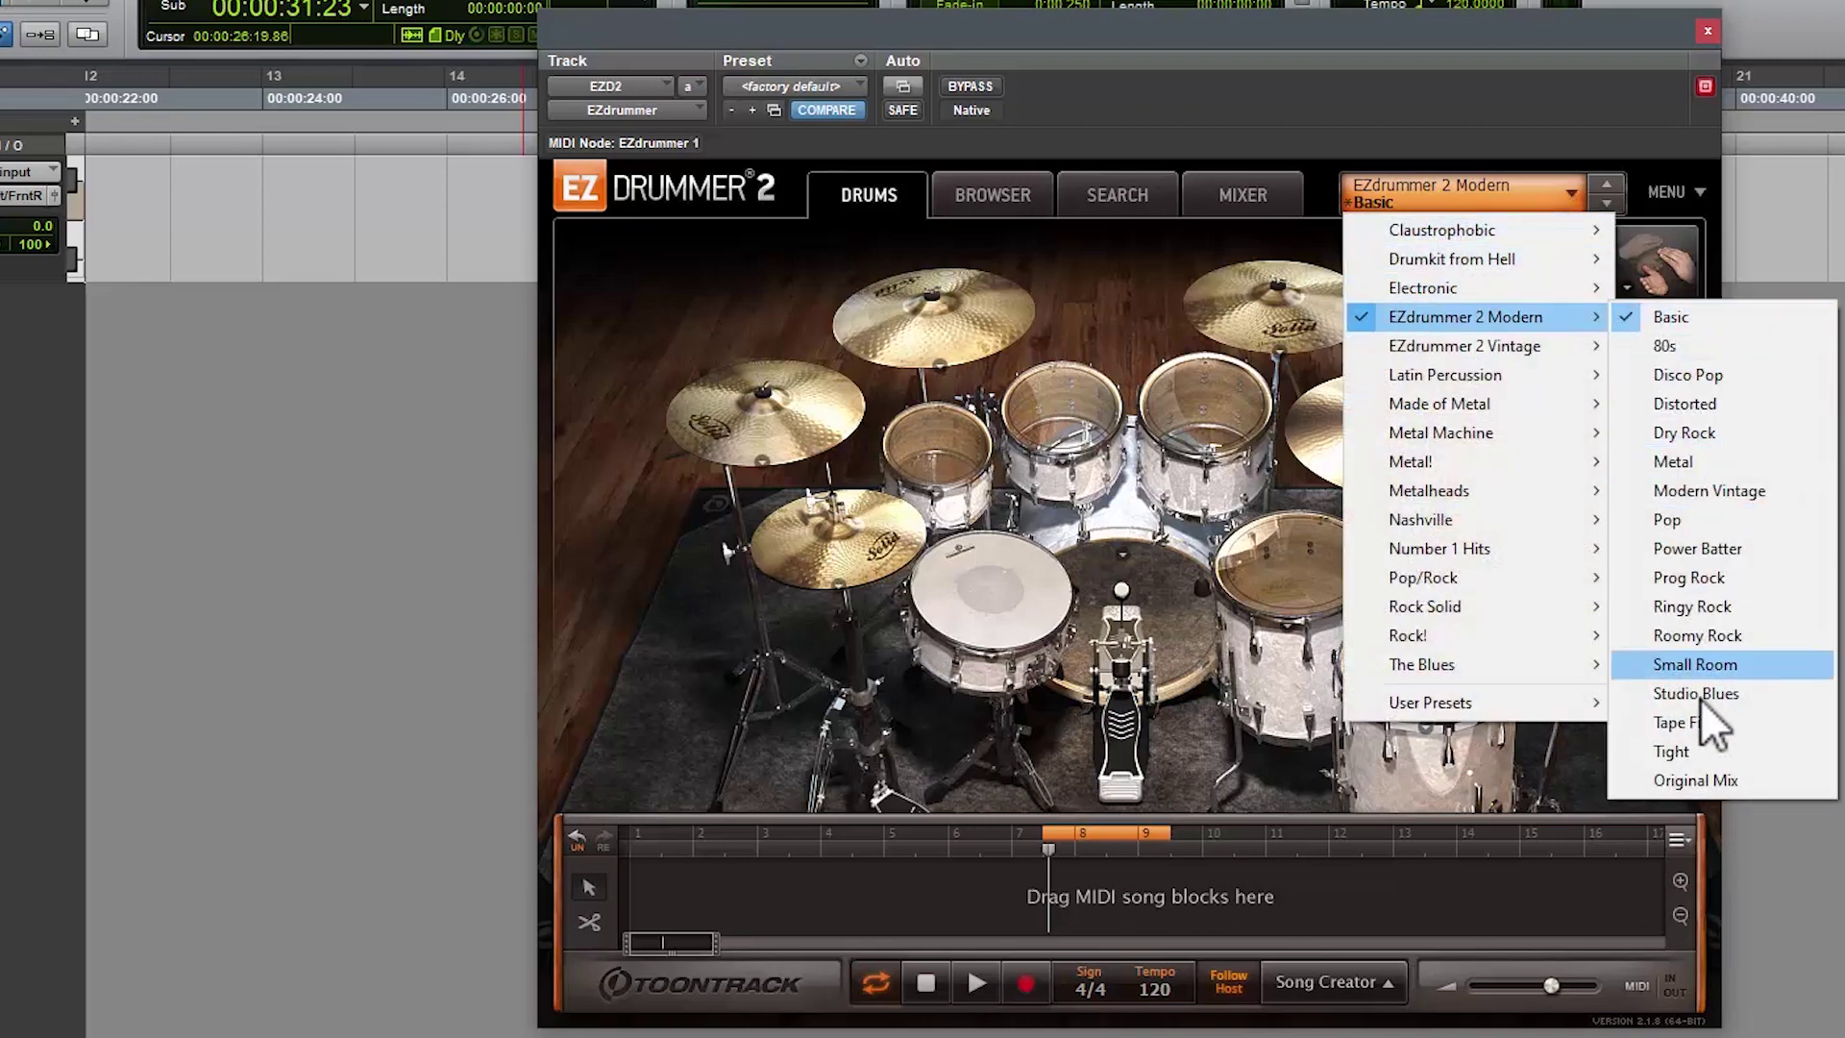
pyautogui.click(1479, 113)
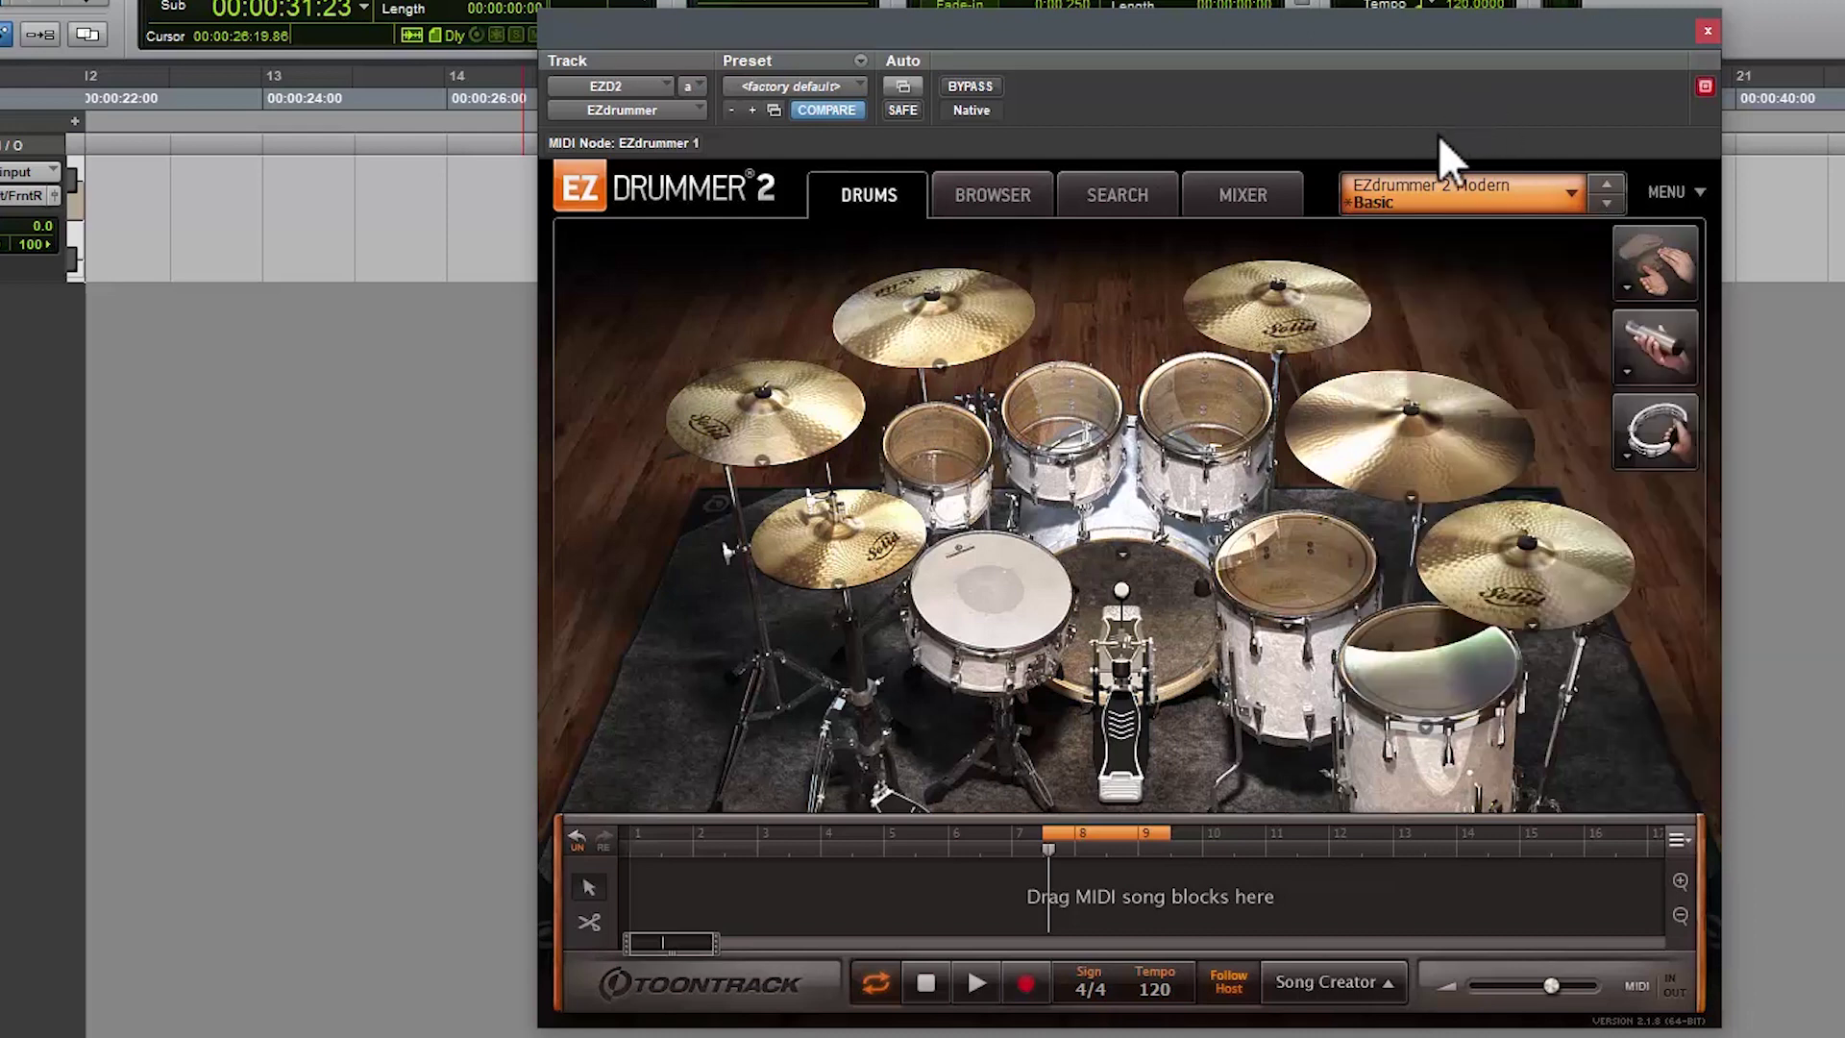
# Step: Load the Basic preset of the EZdrummer 2 Vintage library
pyautogui.click(1441, 195)
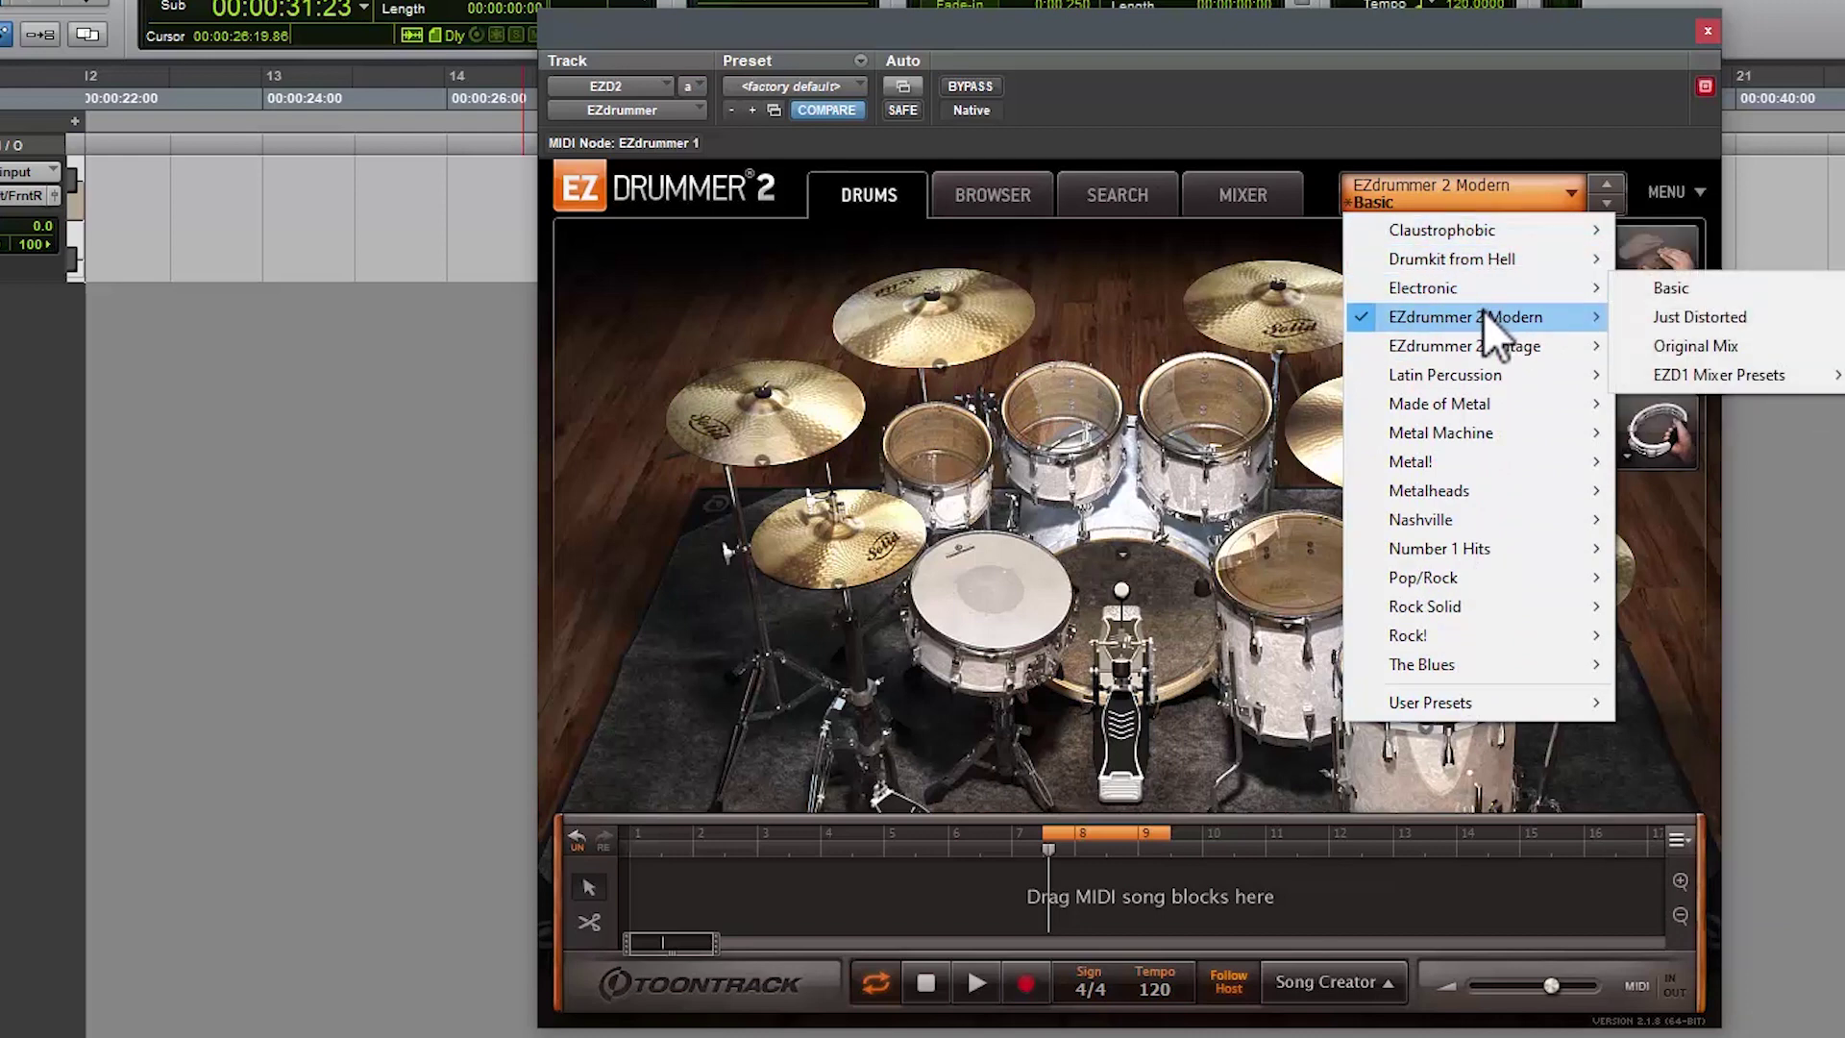
pyautogui.moveTo(1549, 315)
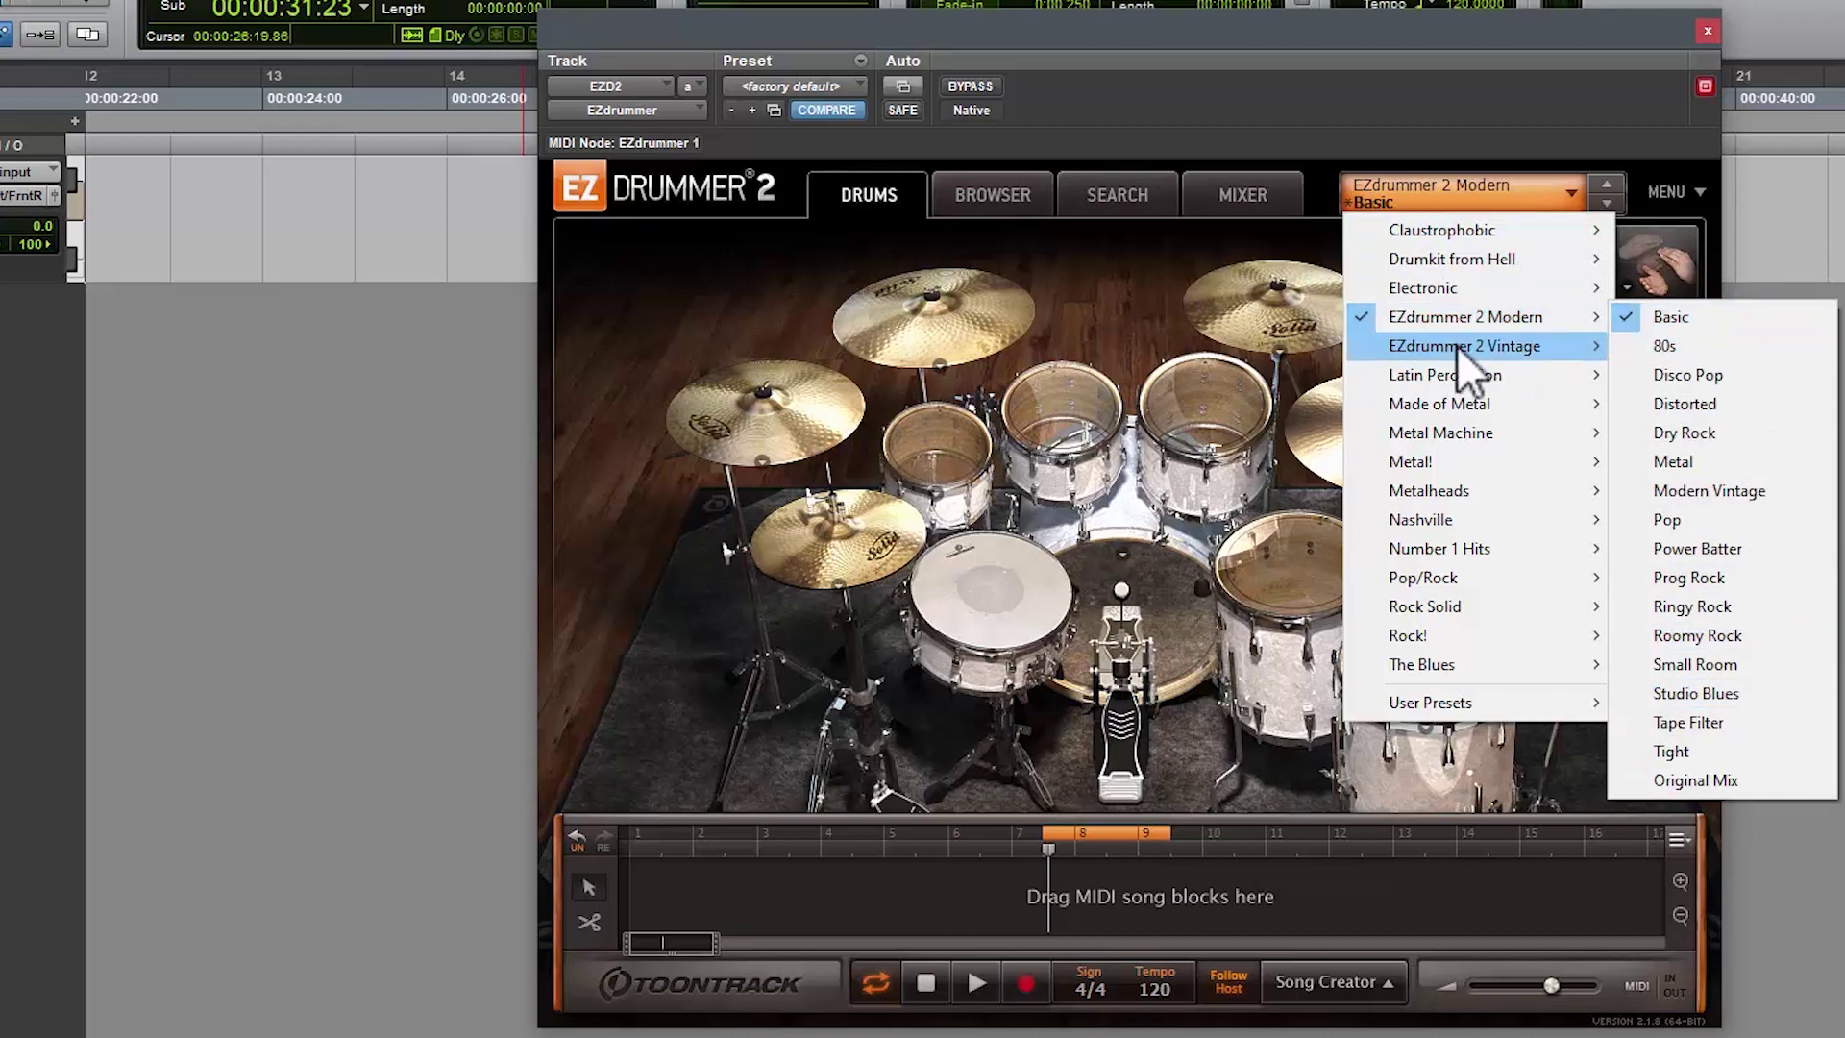
pyautogui.moveTo(1470, 348)
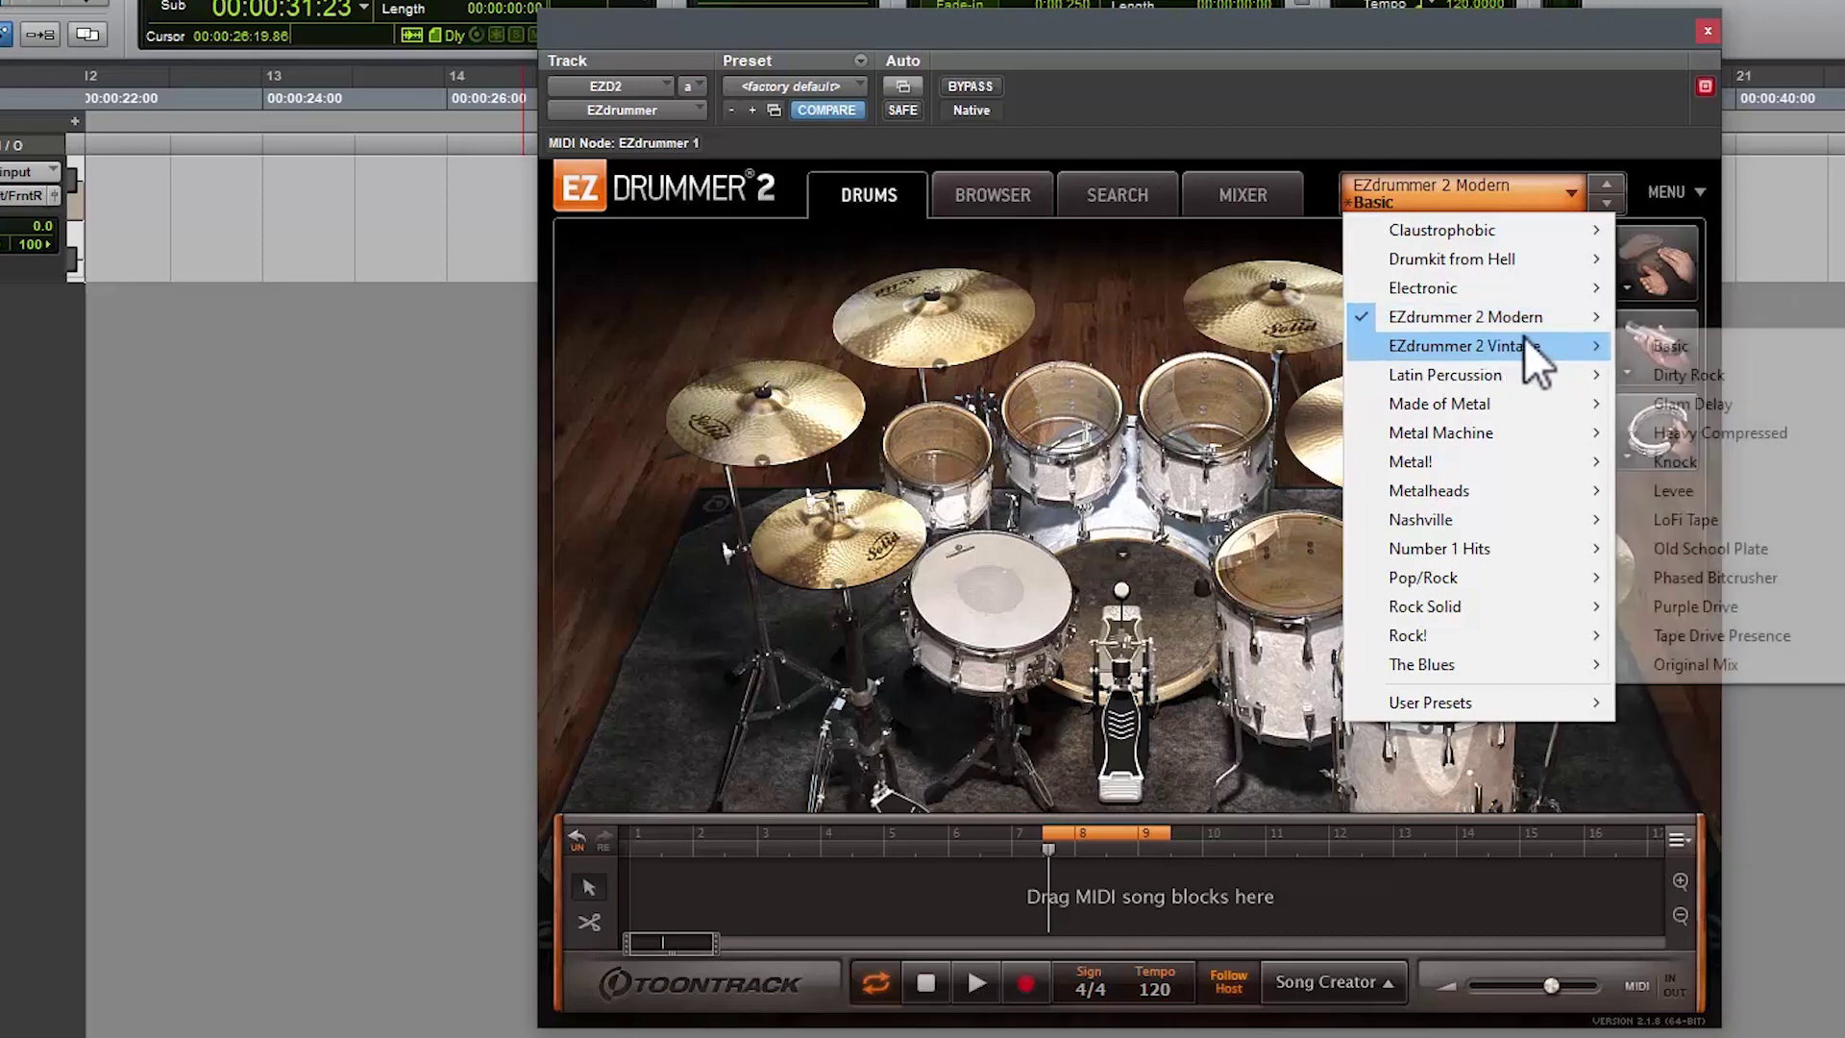
pyautogui.moveTo(1535, 351)
pyautogui.click(1650, 348)
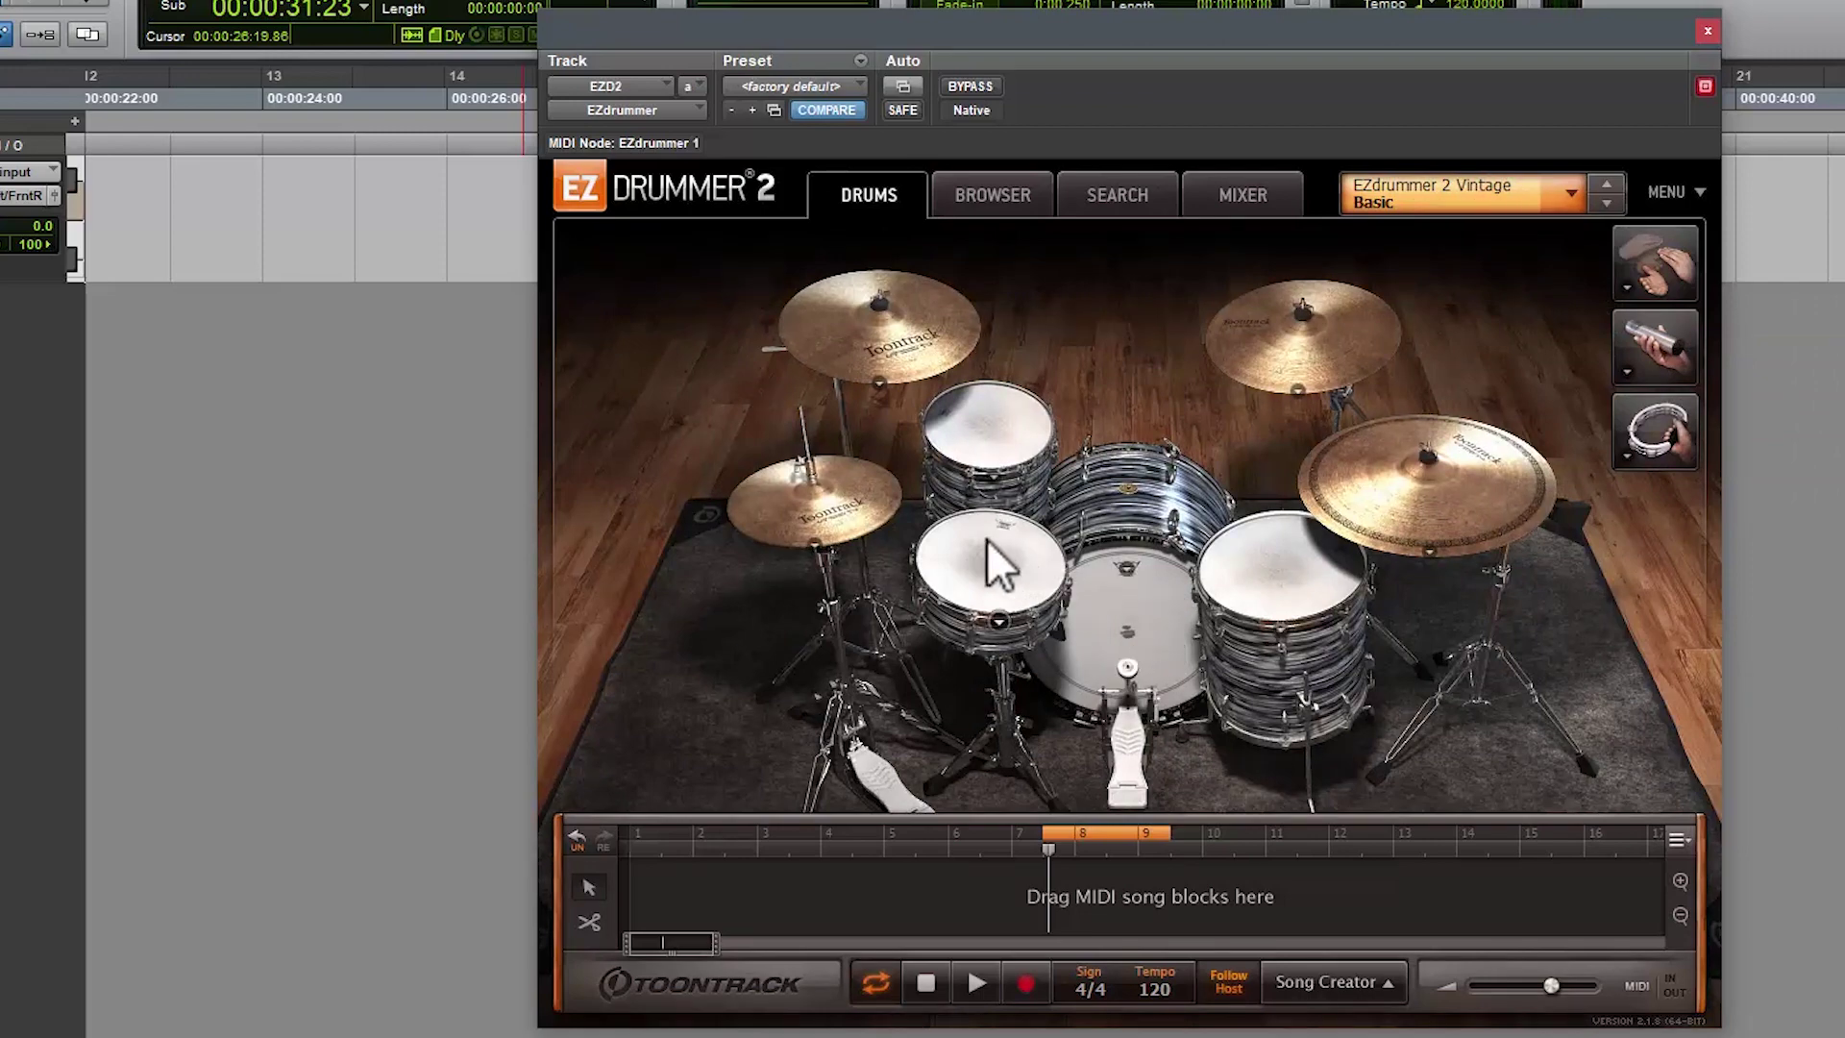
# Step: Load the Basic preset of the EZdrummer 2 Modern library
pyautogui.click(1523, 204)
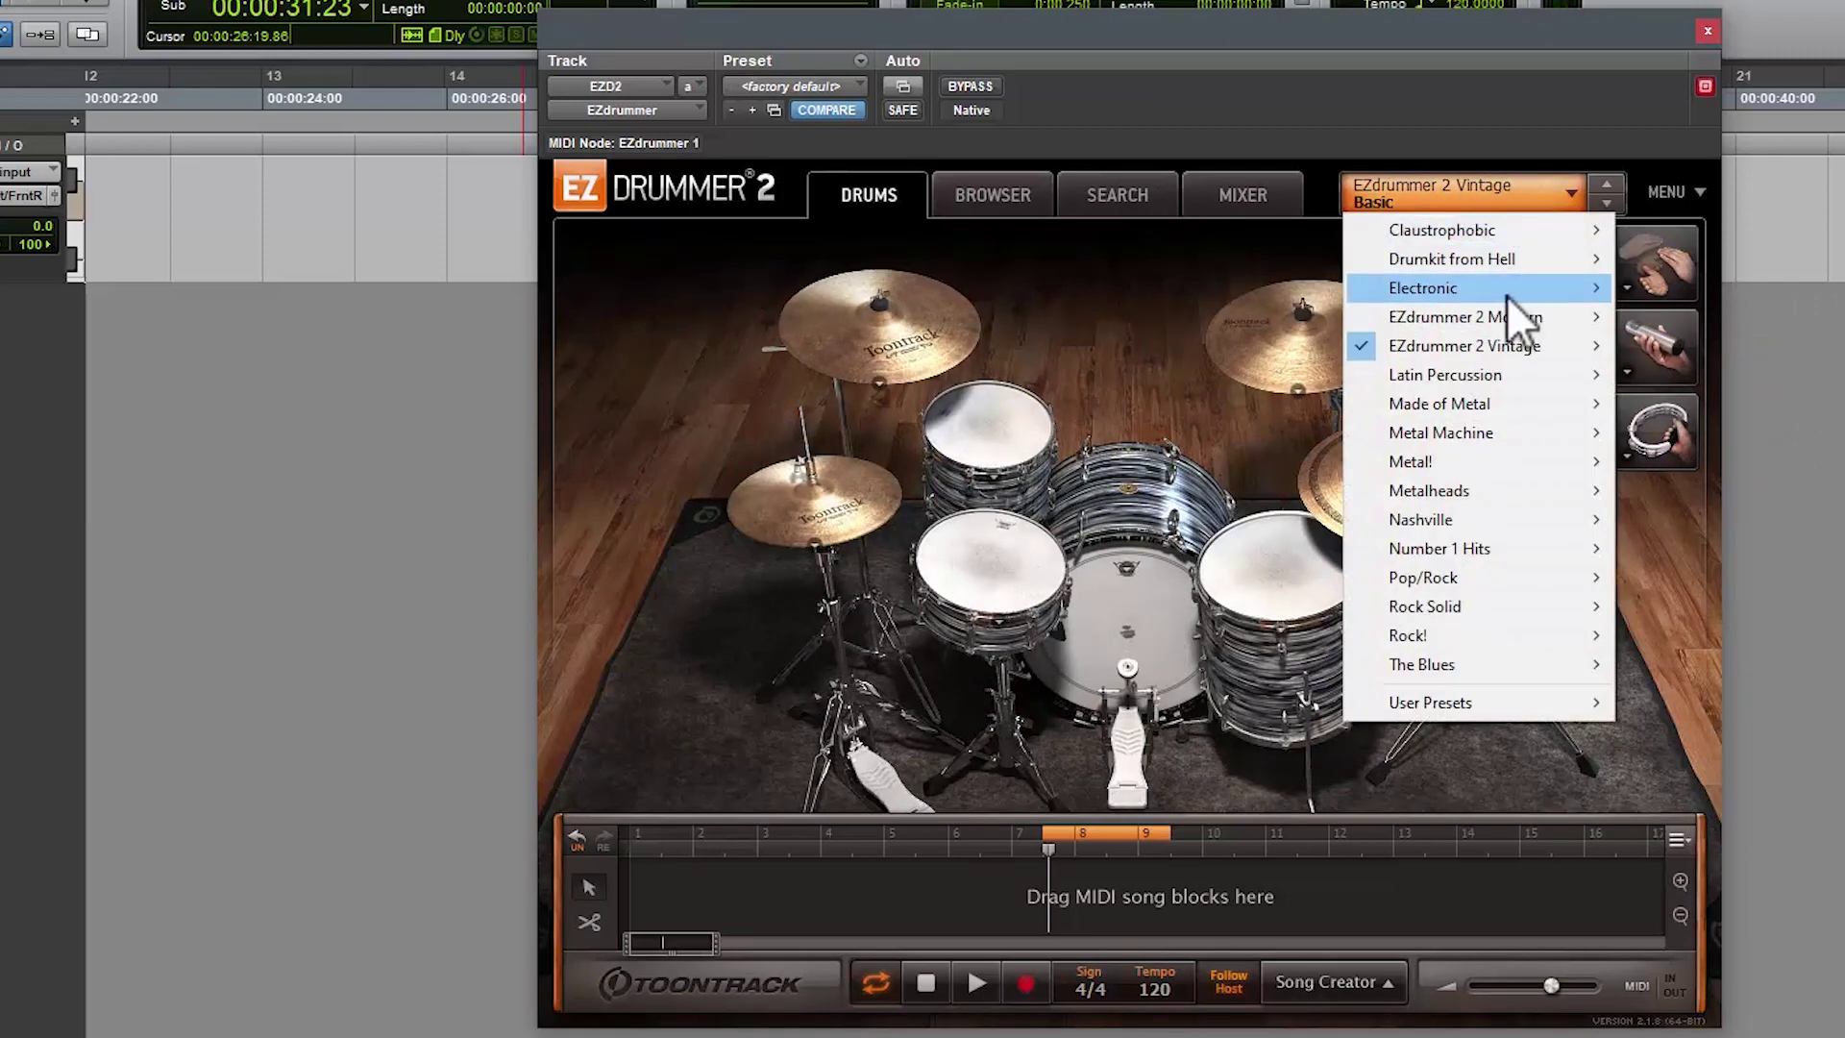
pyautogui.moveTo(1508, 320)
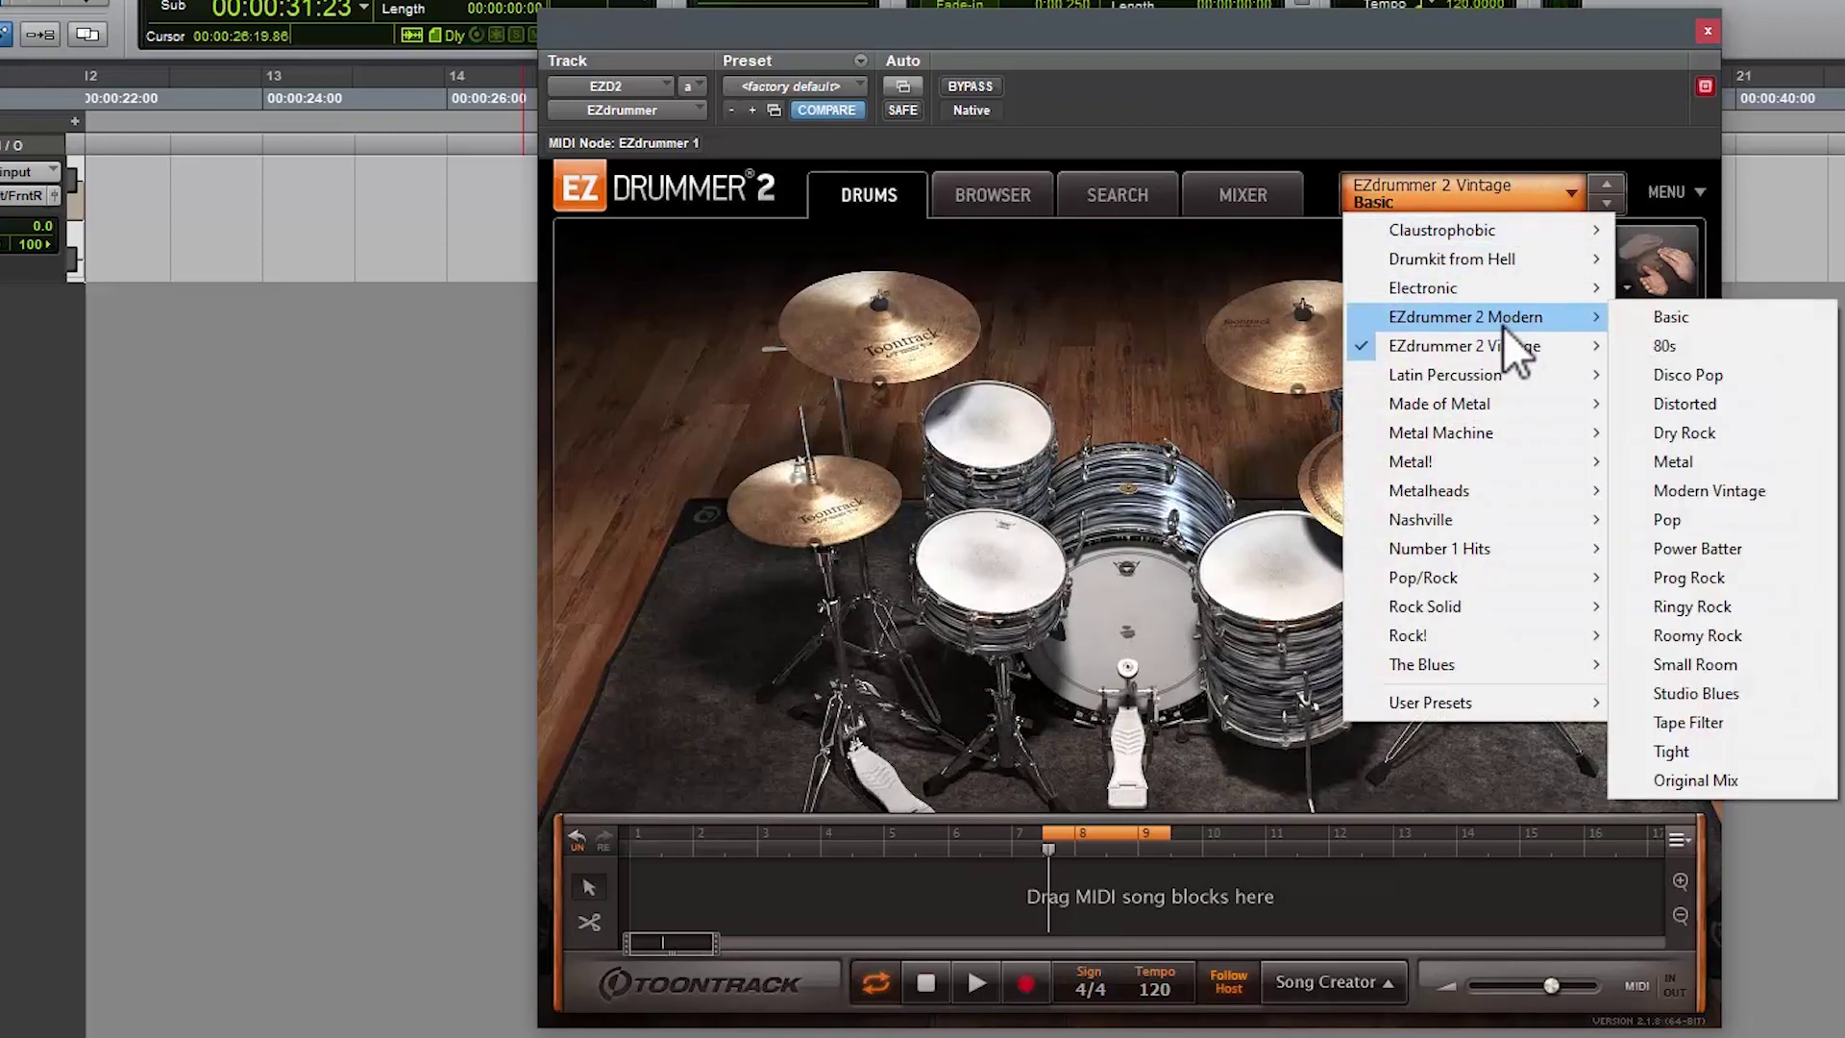
pyautogui.click(1673, 320)
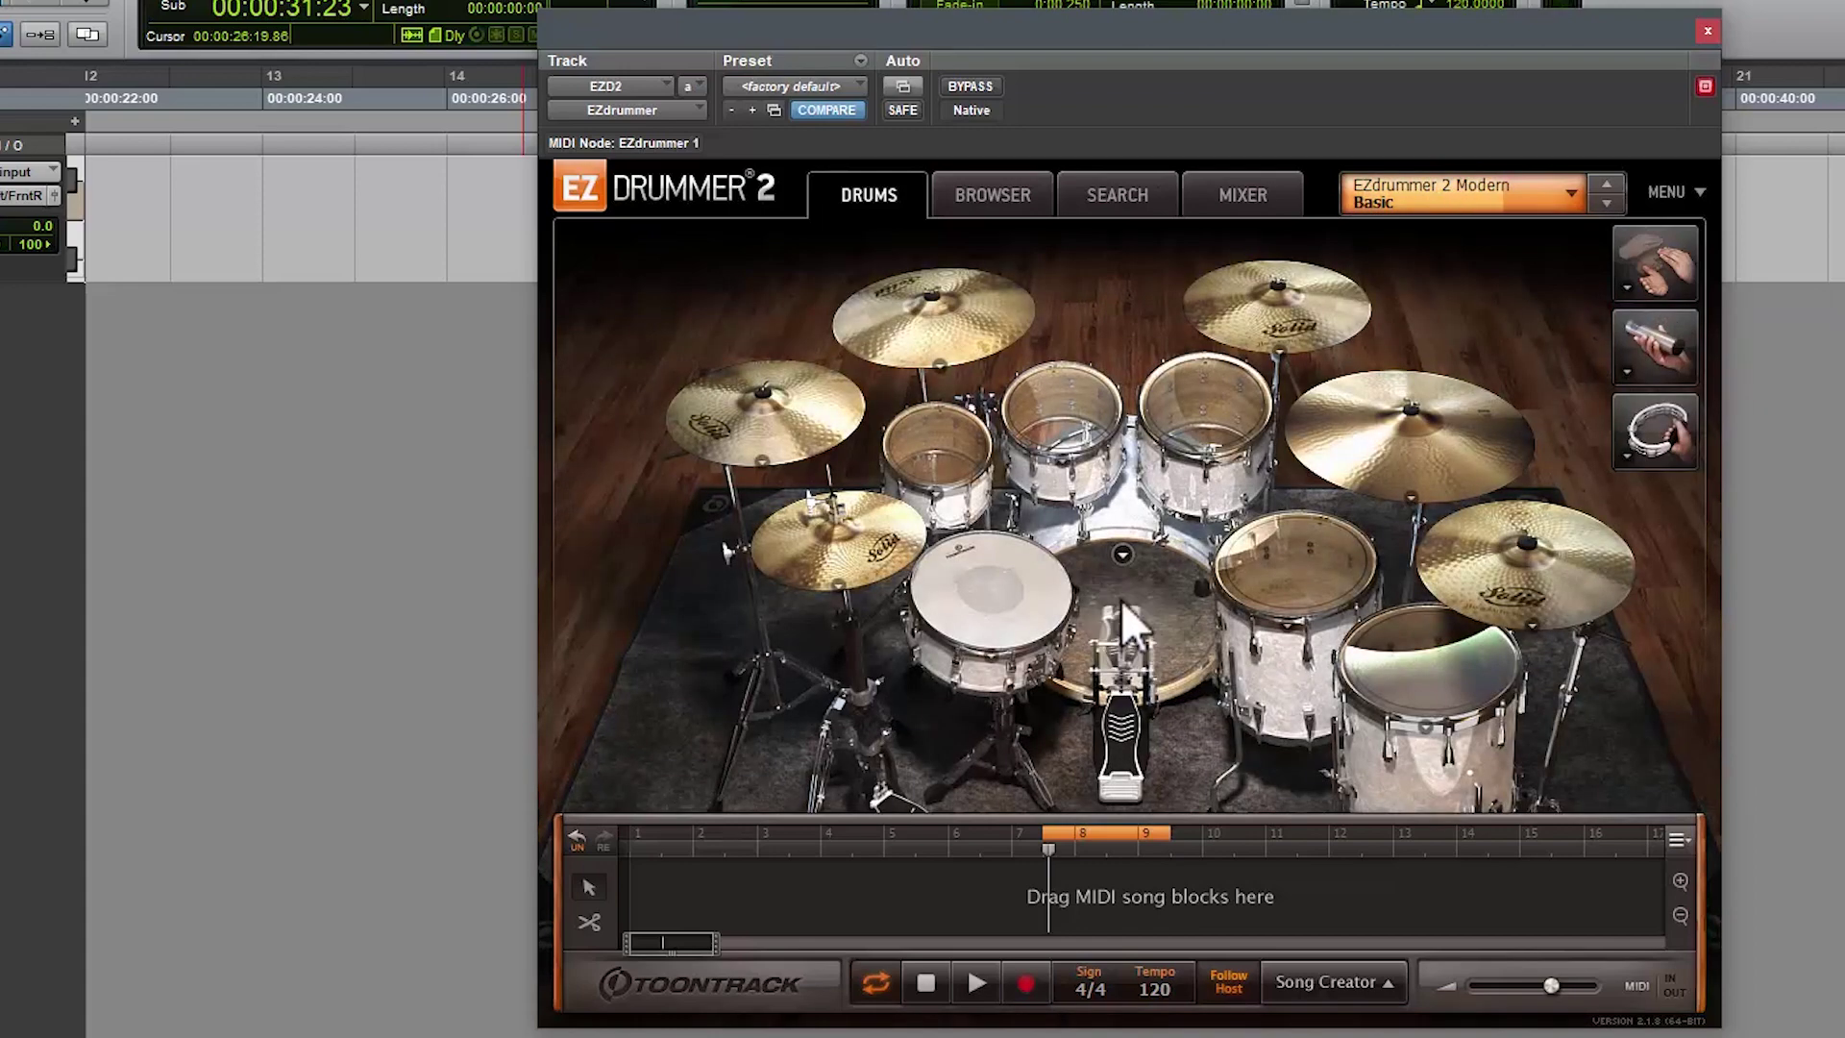
# Step: Audition the upper crash cymbal, look at the mixer, and return to the drum kit view
pyautogui.click(940, 338)
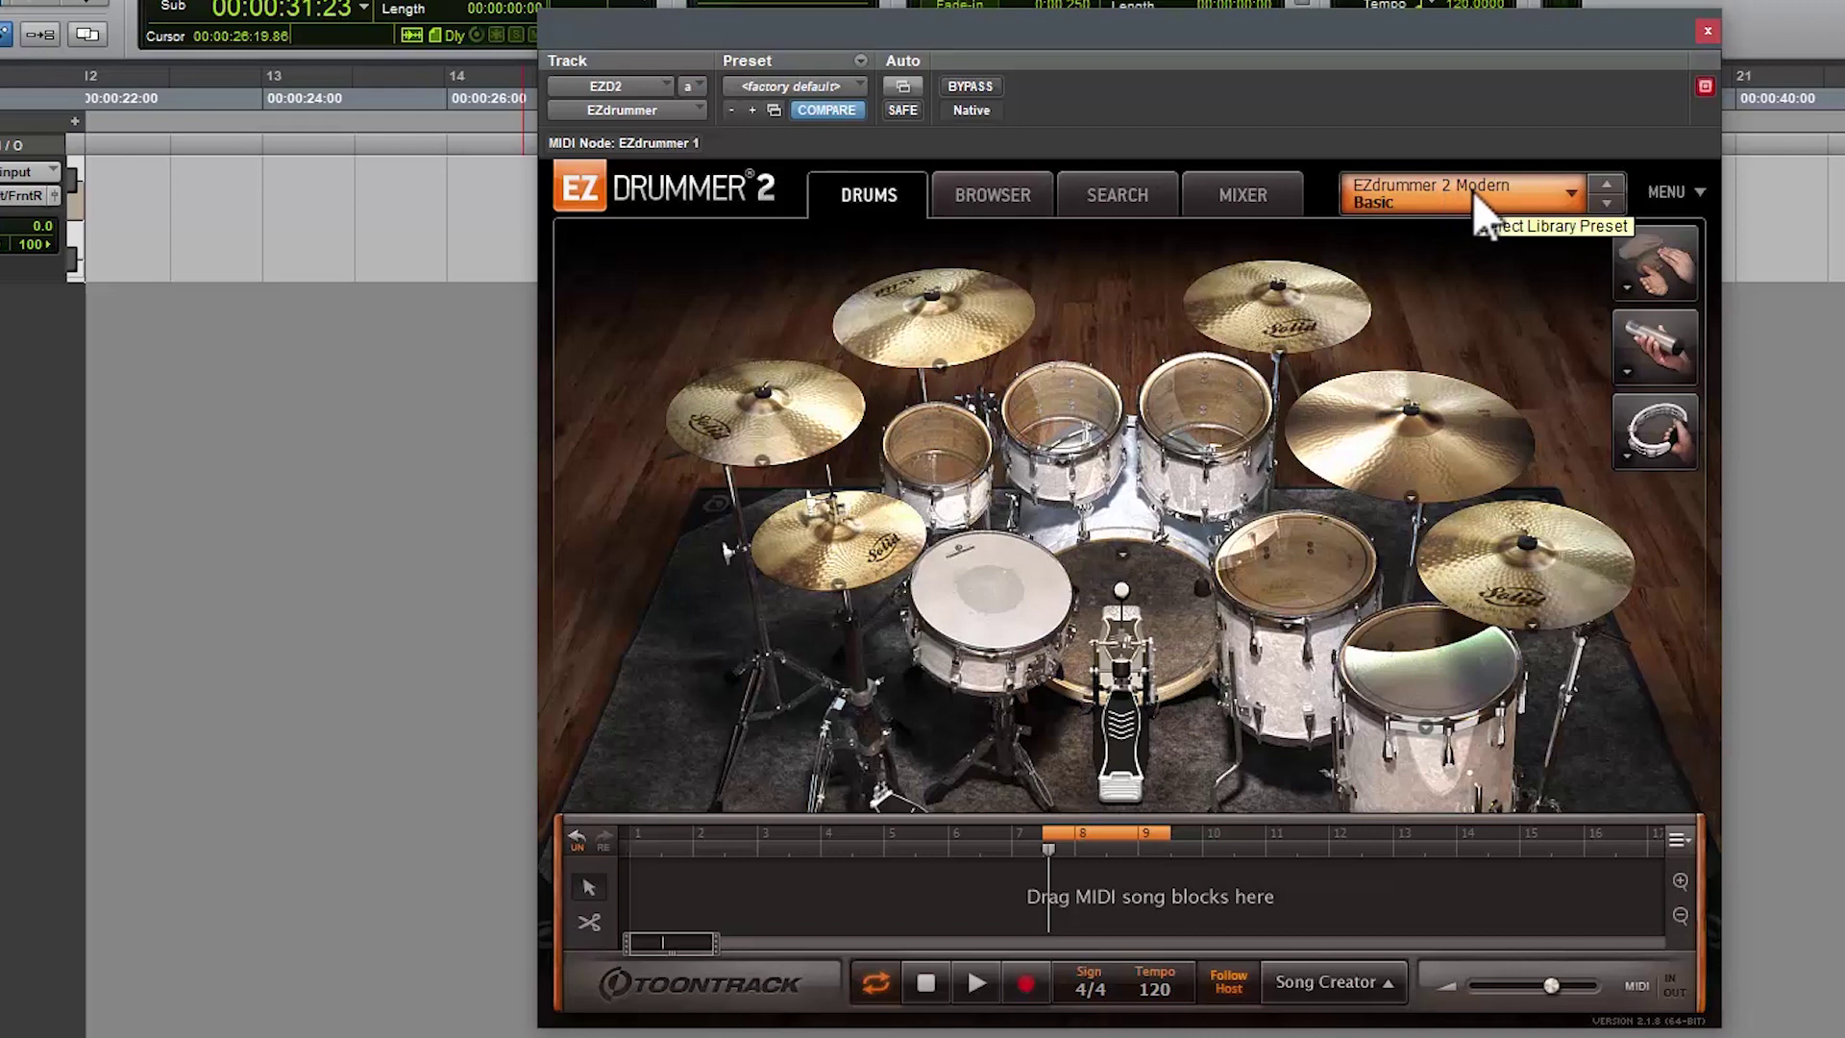
pyautogui.click(1219, 191)
pyautogui.click(841, 198)
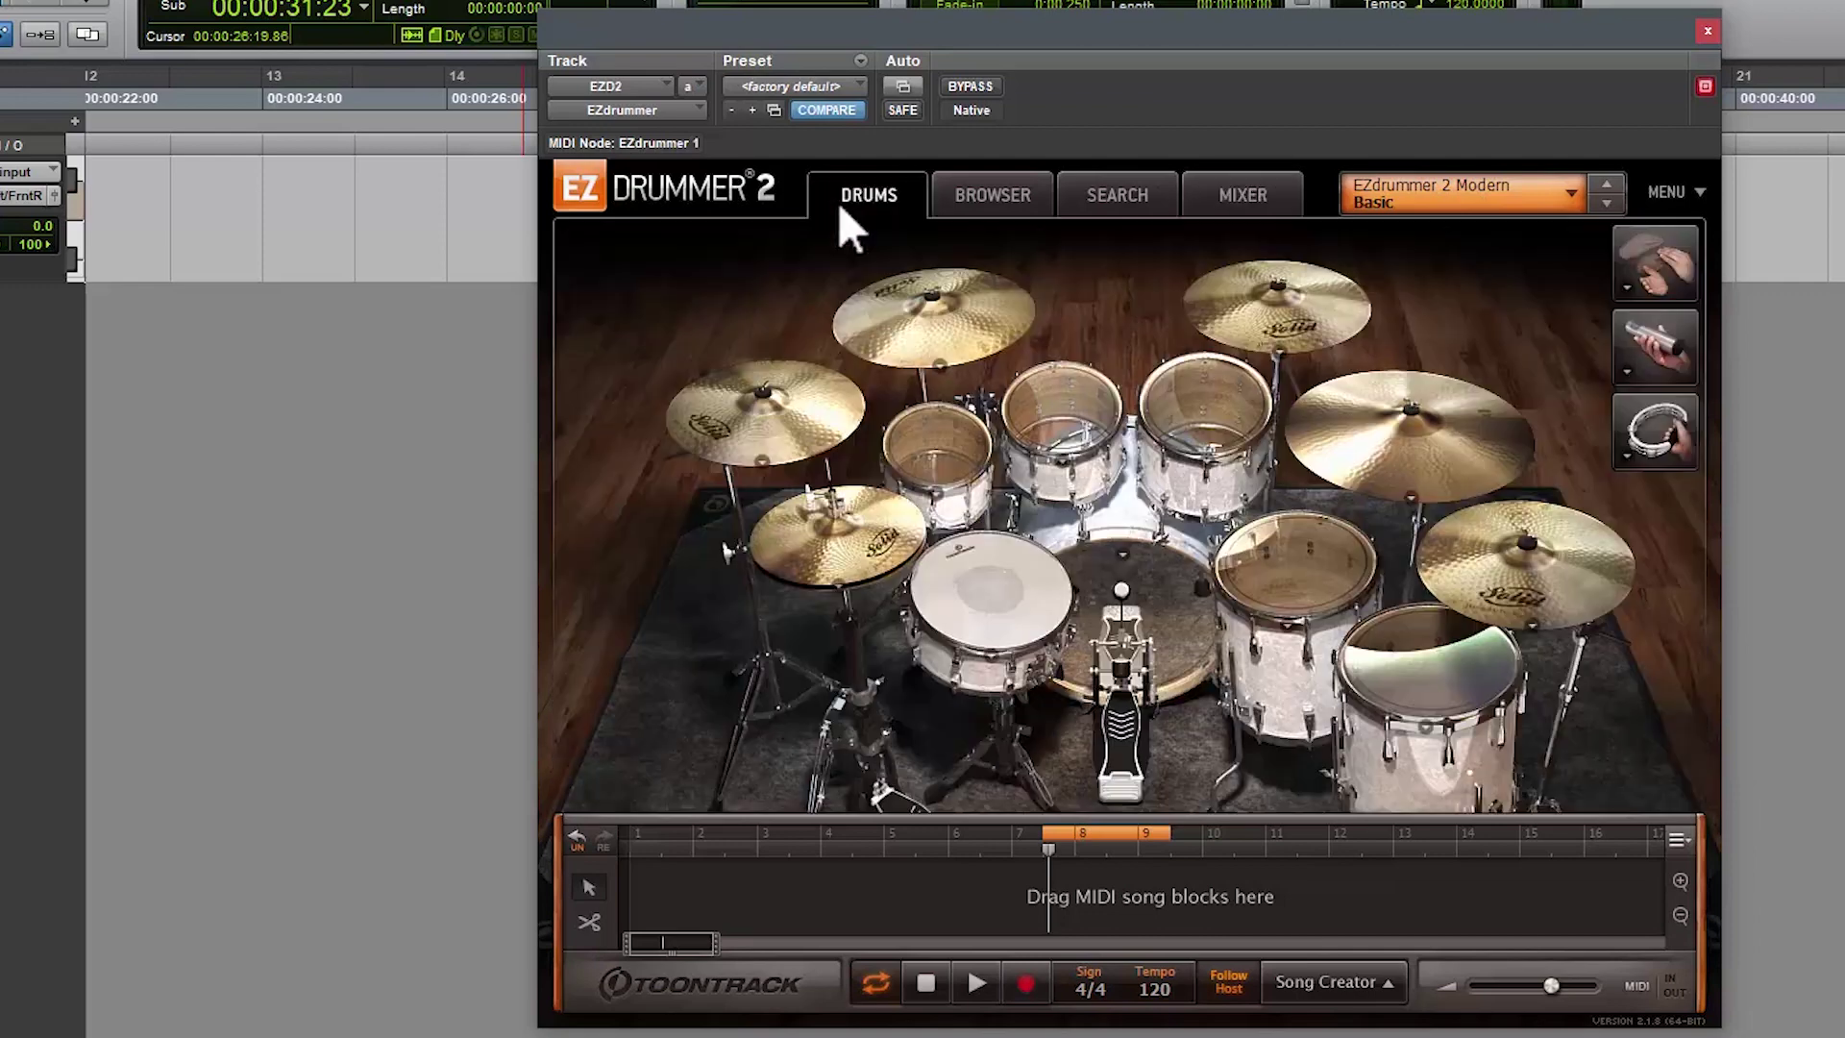
# Step: Advance to the 80s preset of EZdrummer 2 Modern and audition its kick drum
pyautogui.click(1604, 200)
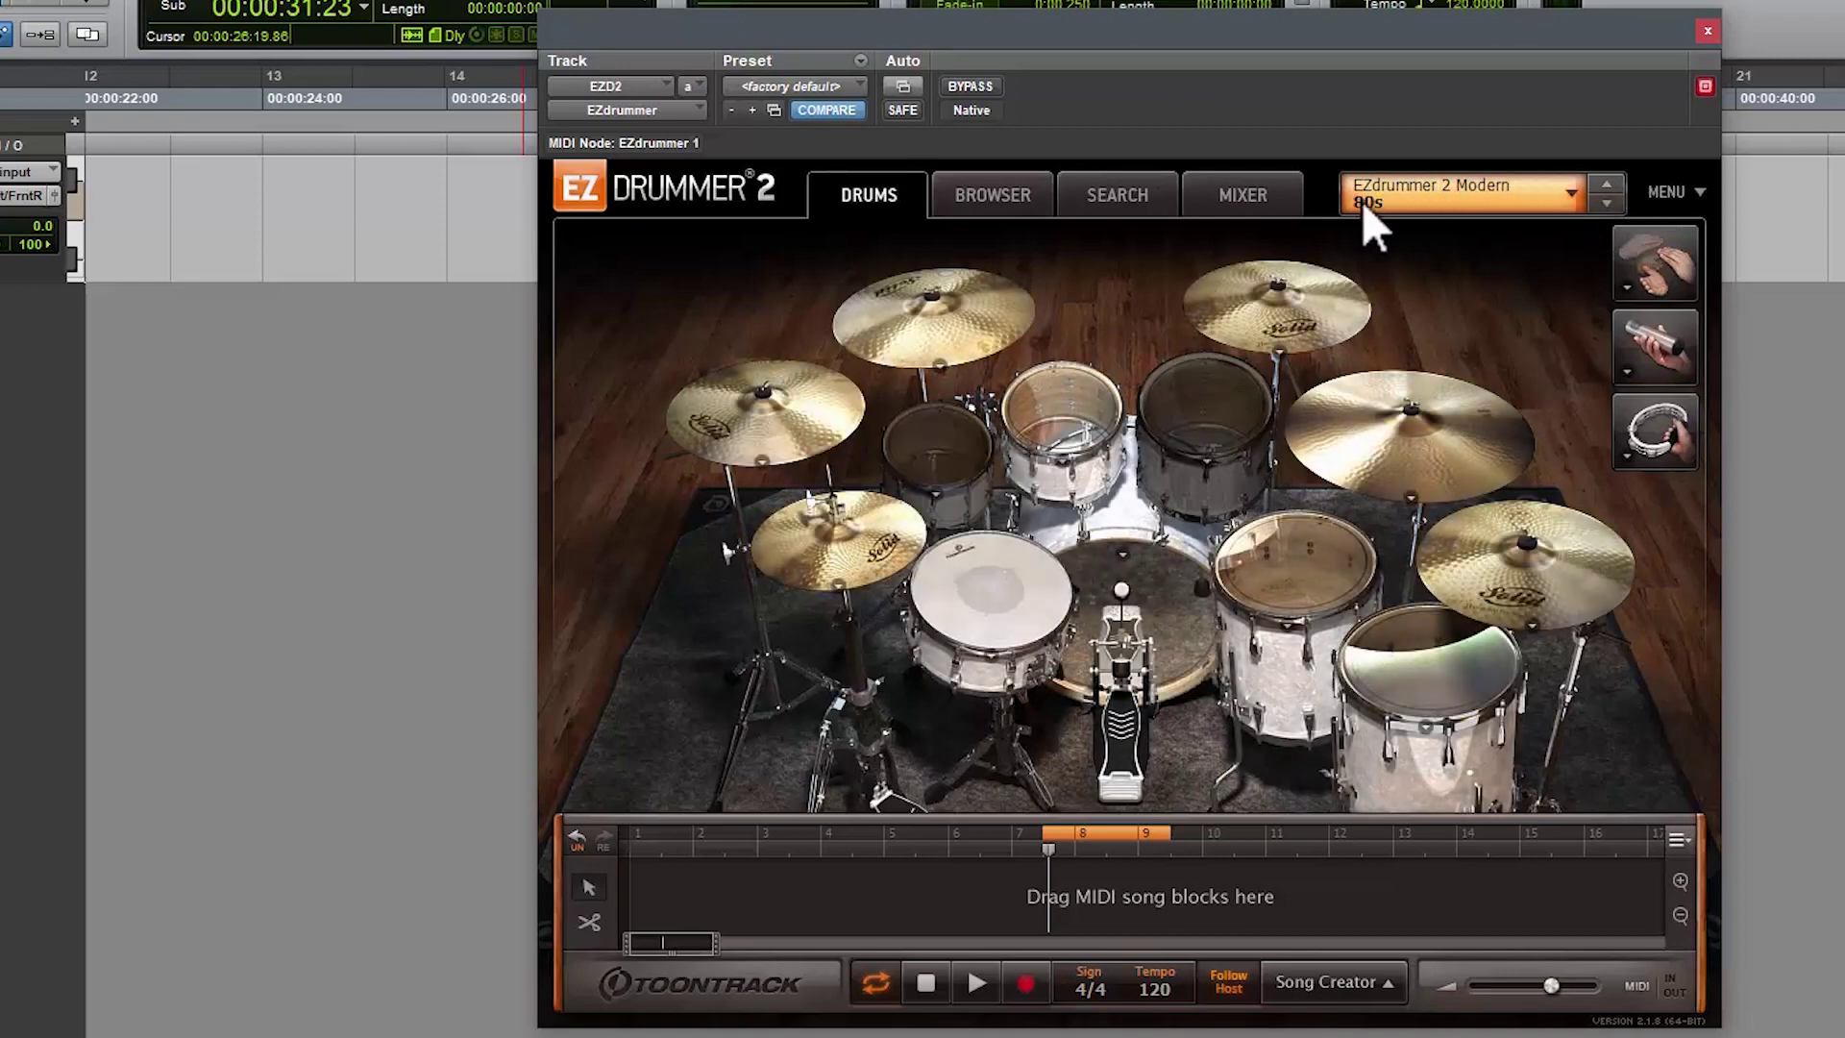
pyautogui.click(1126, 615)
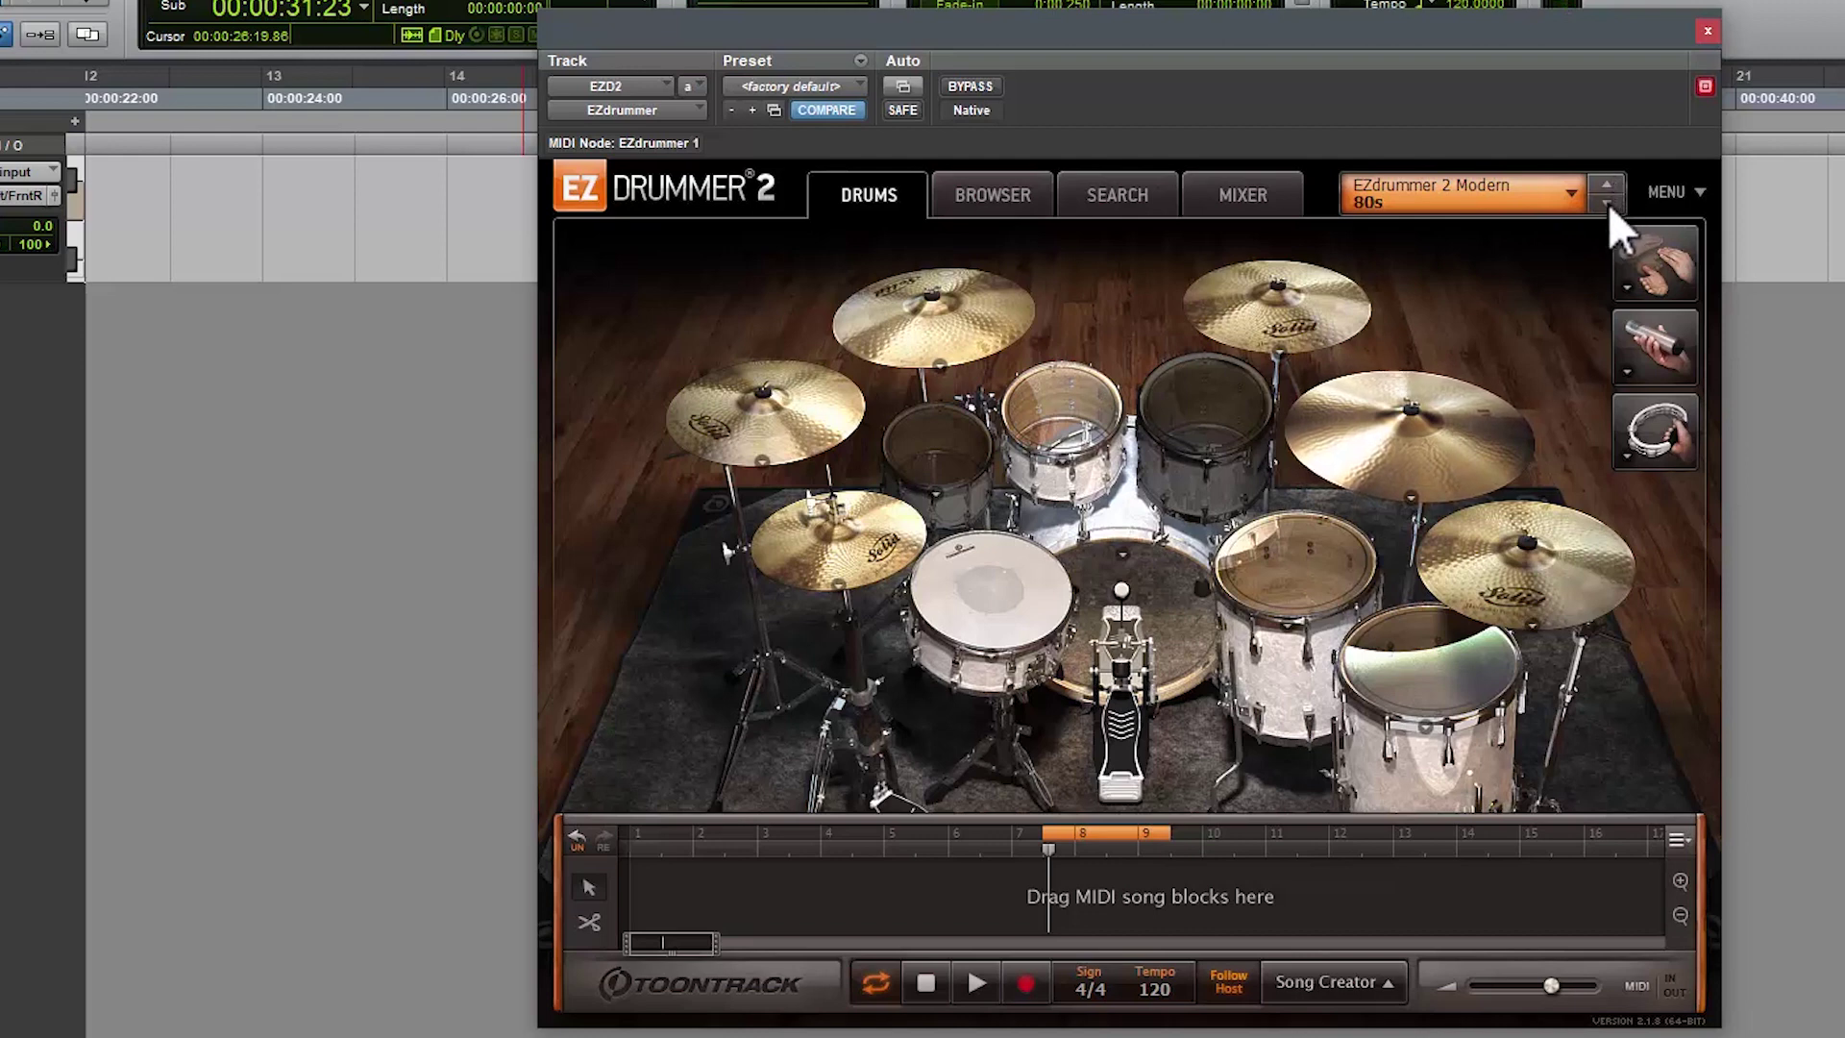
# Step: Load the Metal preset of the EZdrummer 2 Modern library
pyautogui.click(1490, 194)
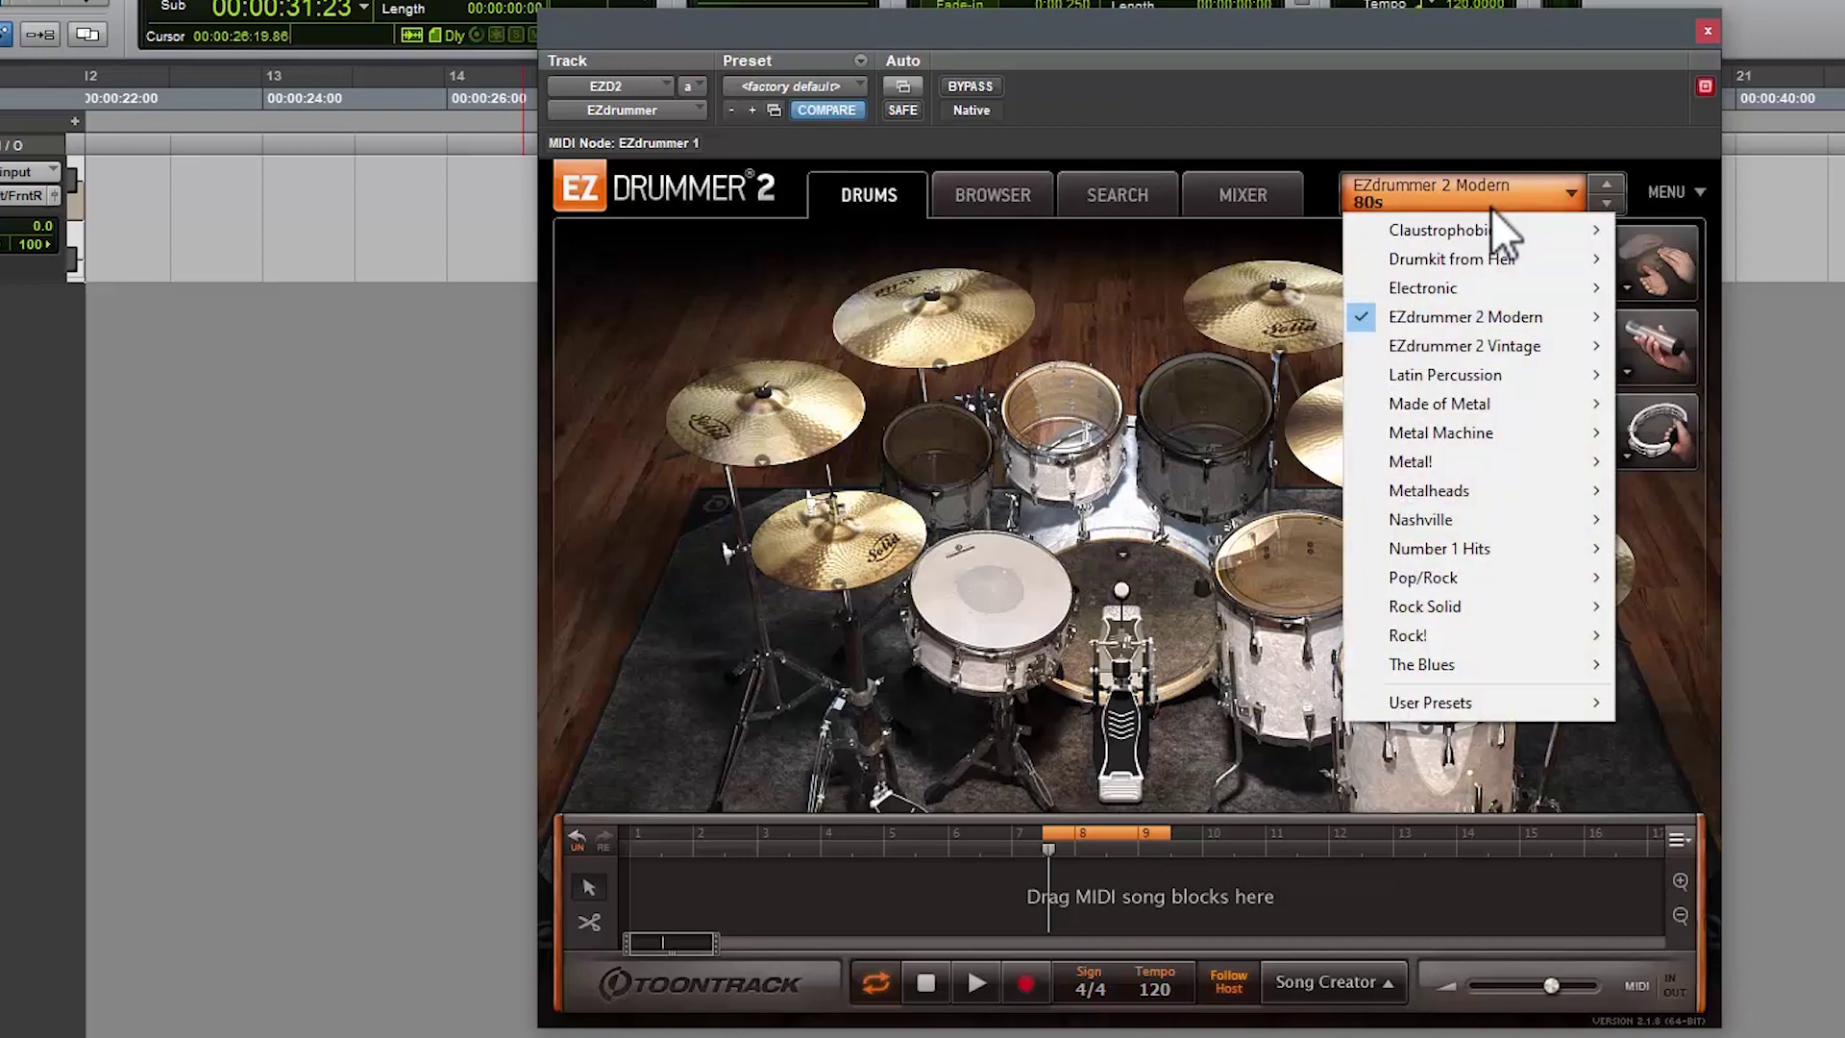
pyautogui.moveTo(1439, 317)
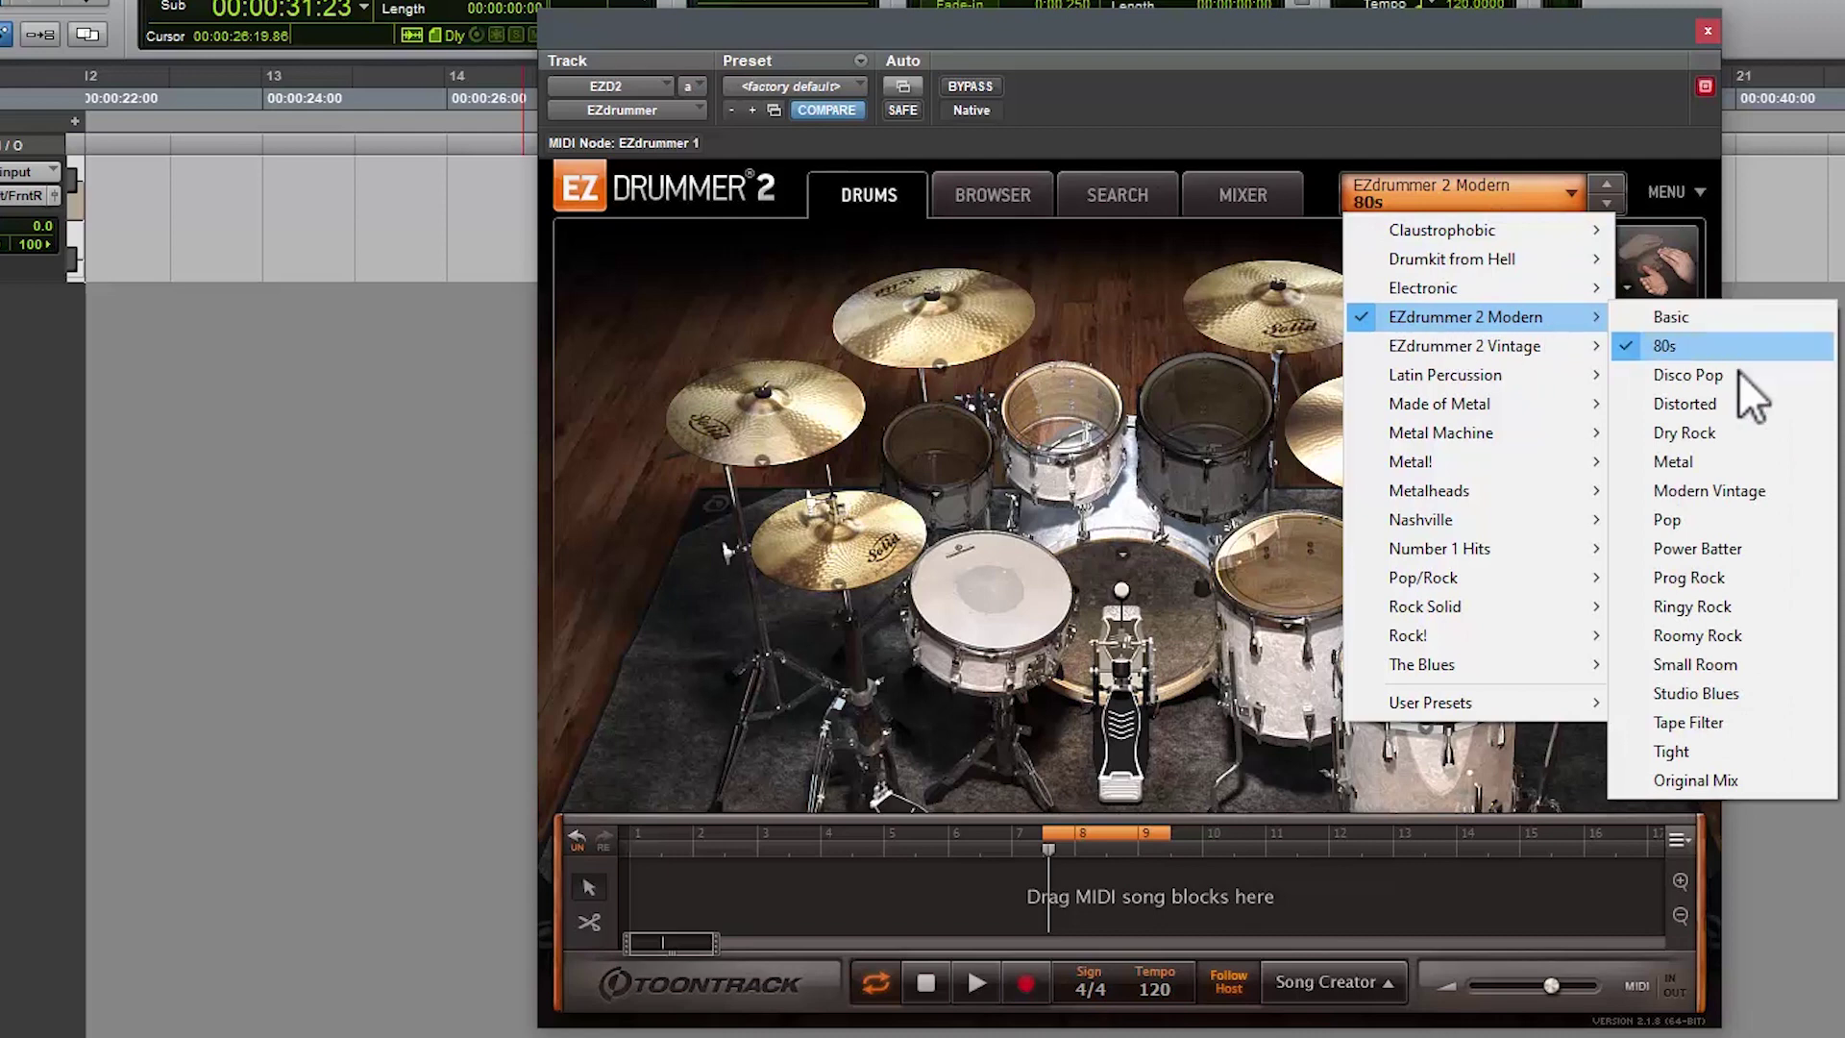
pyautogui.click(1685, 465)
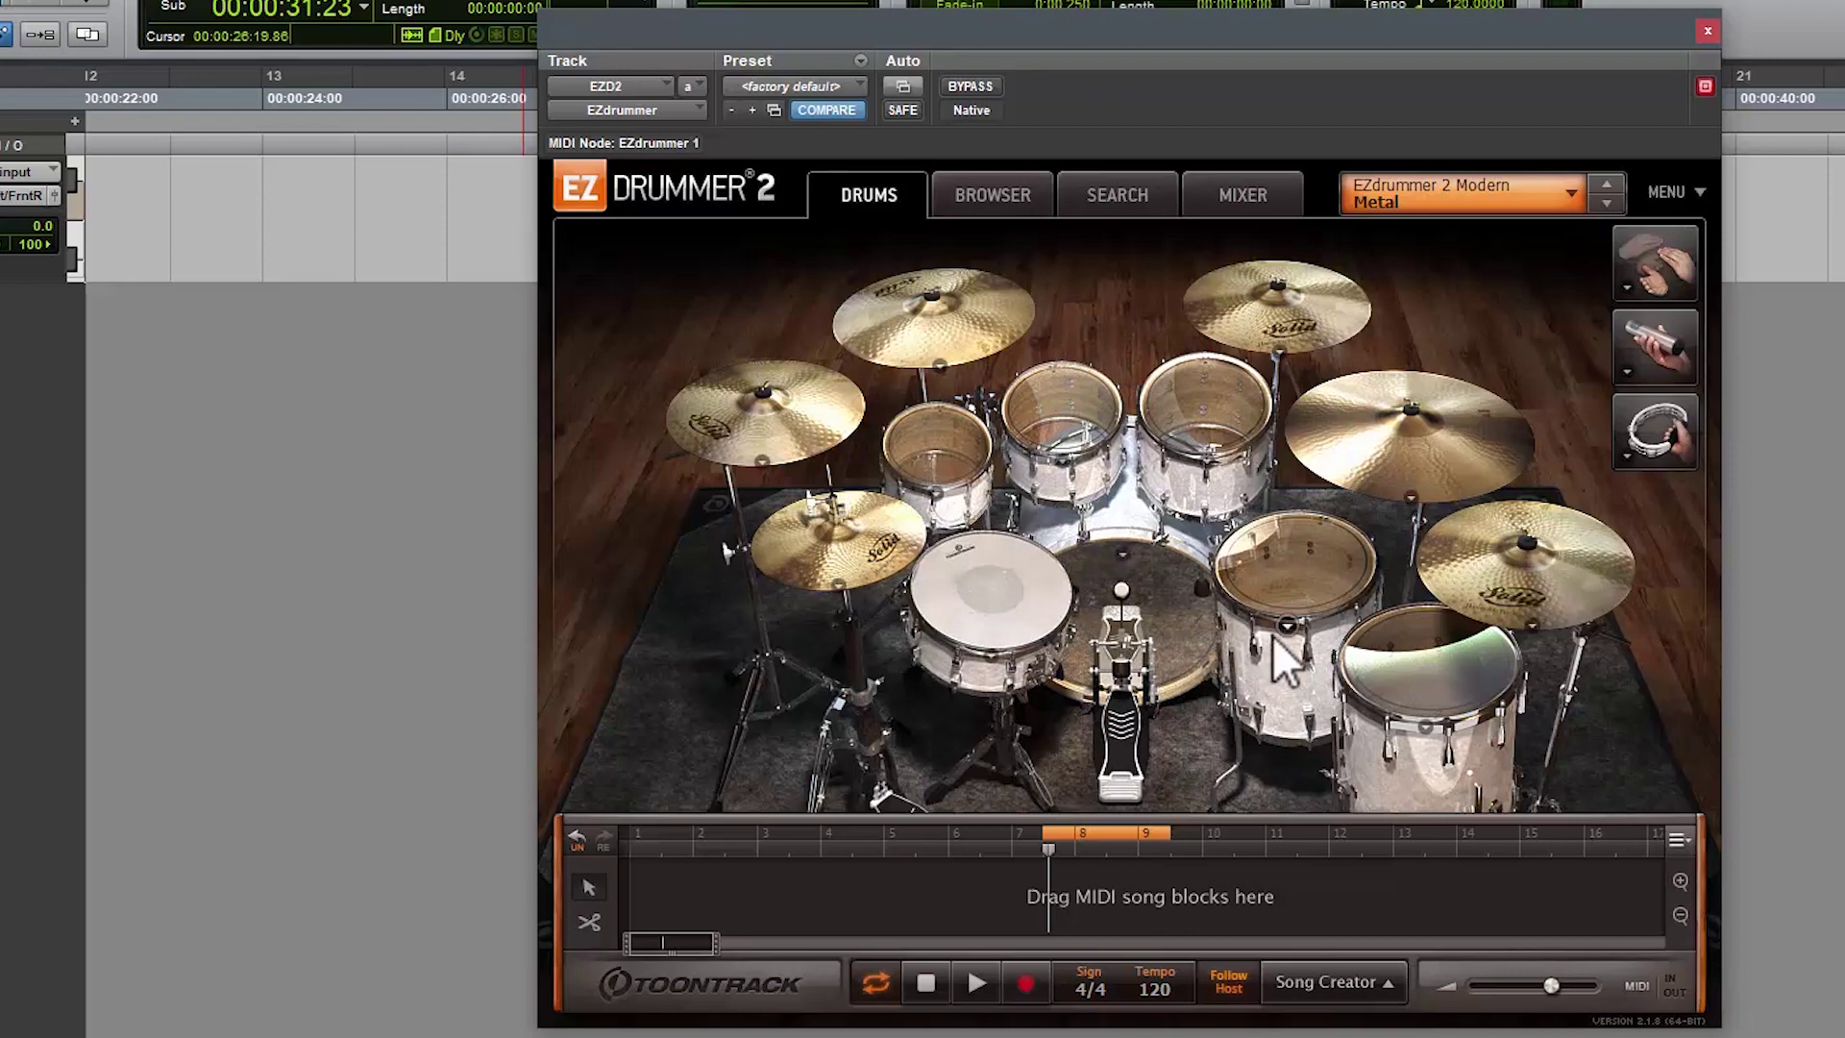
# Step: Review the replacement drums offered for Racktom 3 and close its properties
pyautogui.click(1520, 184)
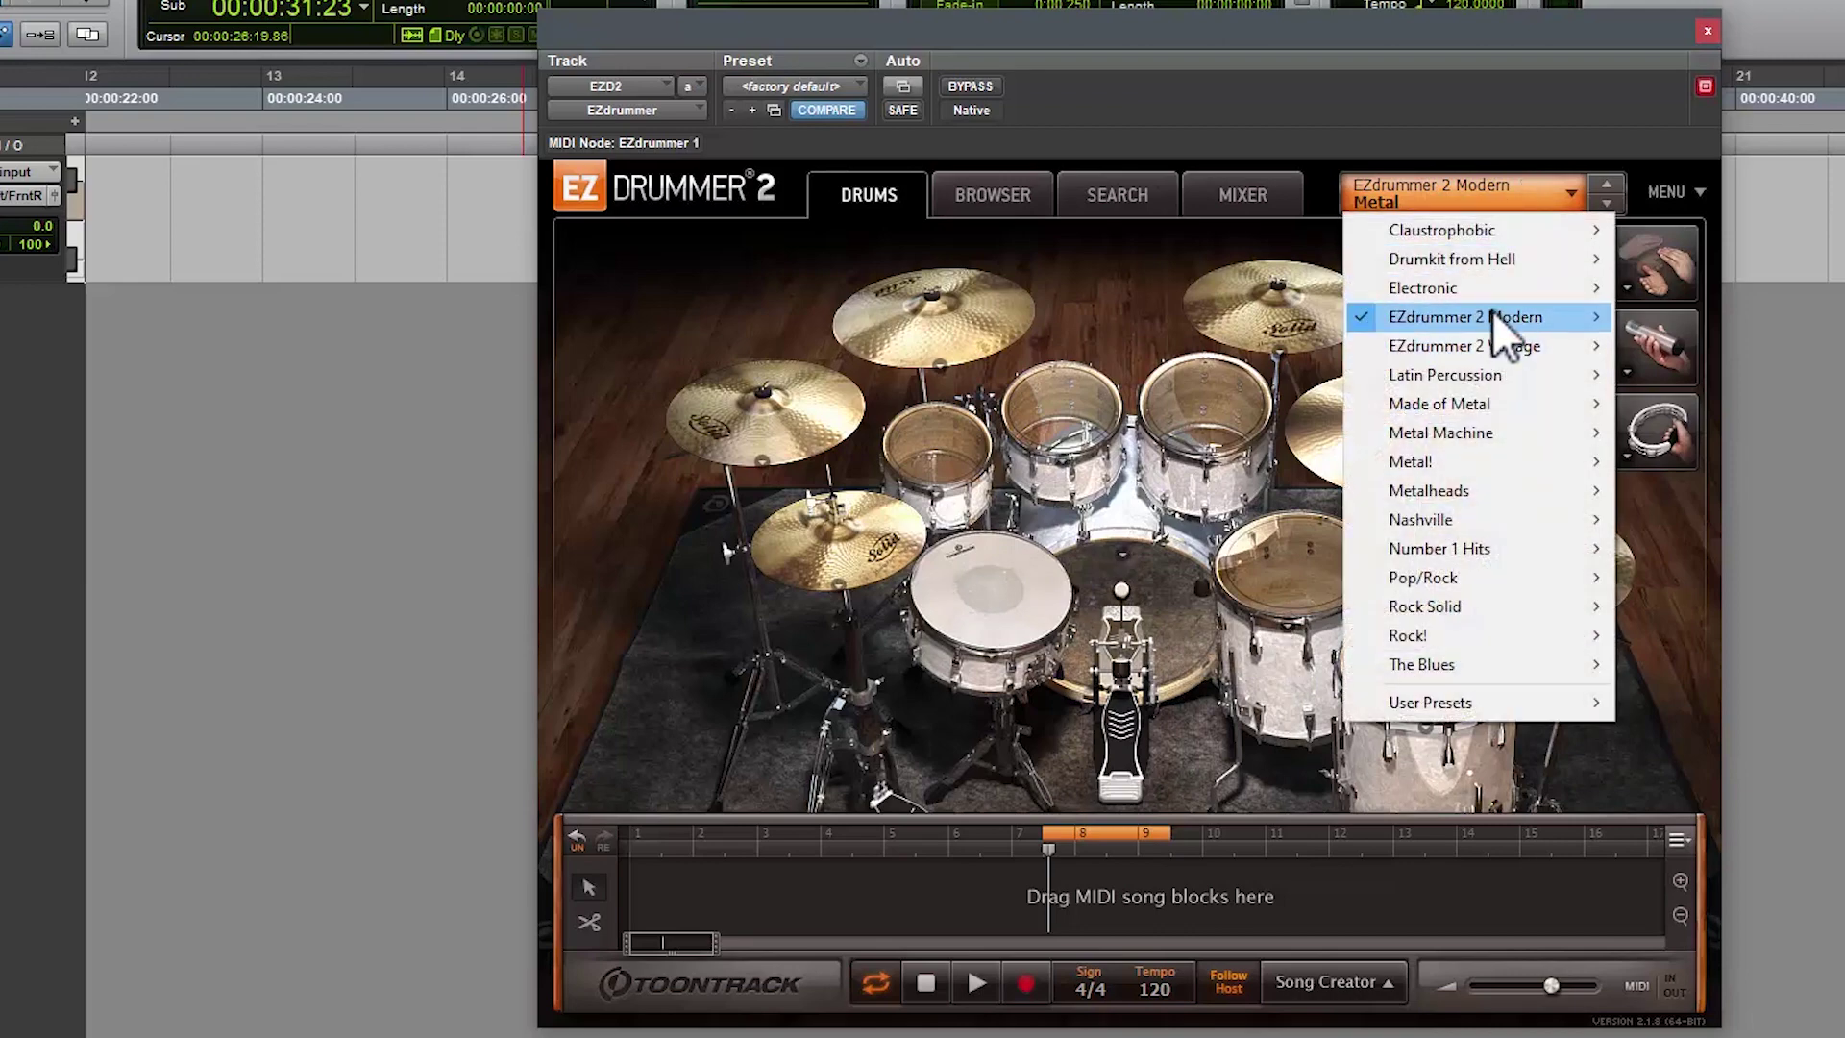
pyautogui.click(1197, 413)
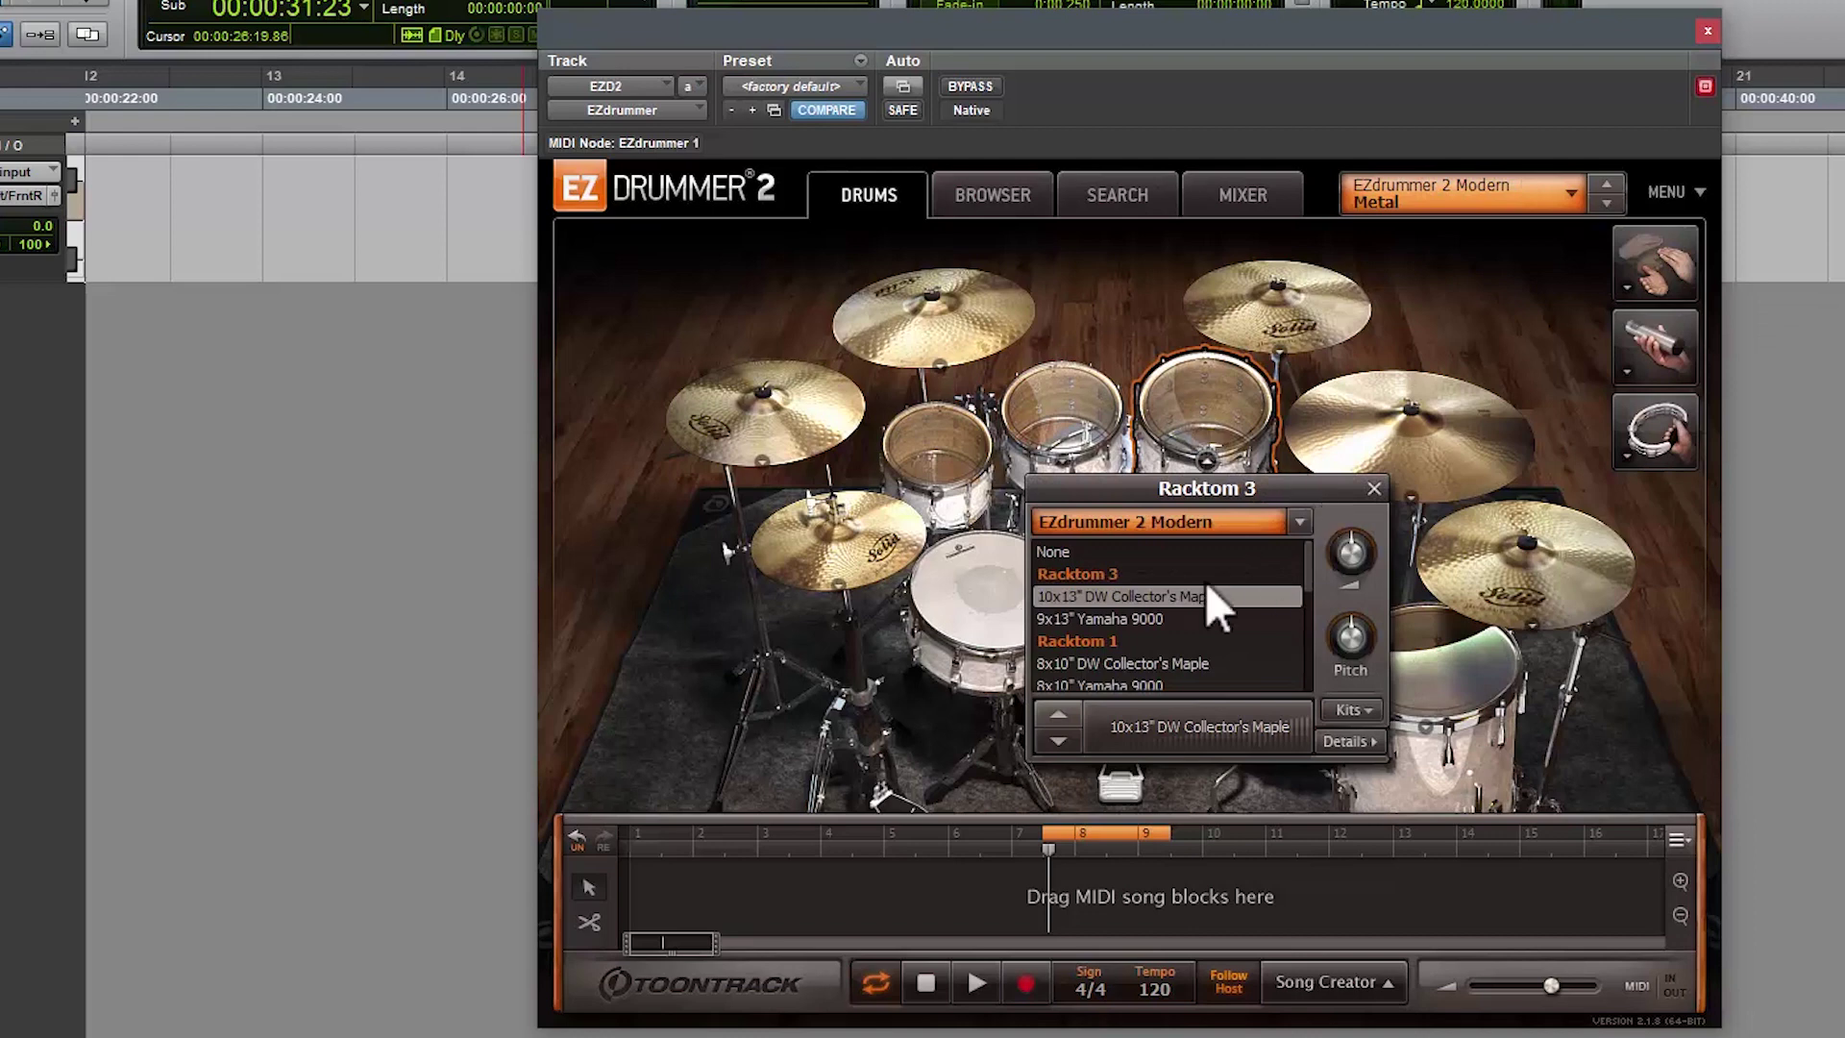
pyautogui.scroll(-3, 1162, 662)
pyautogui.scroll(3, 1172, 672)
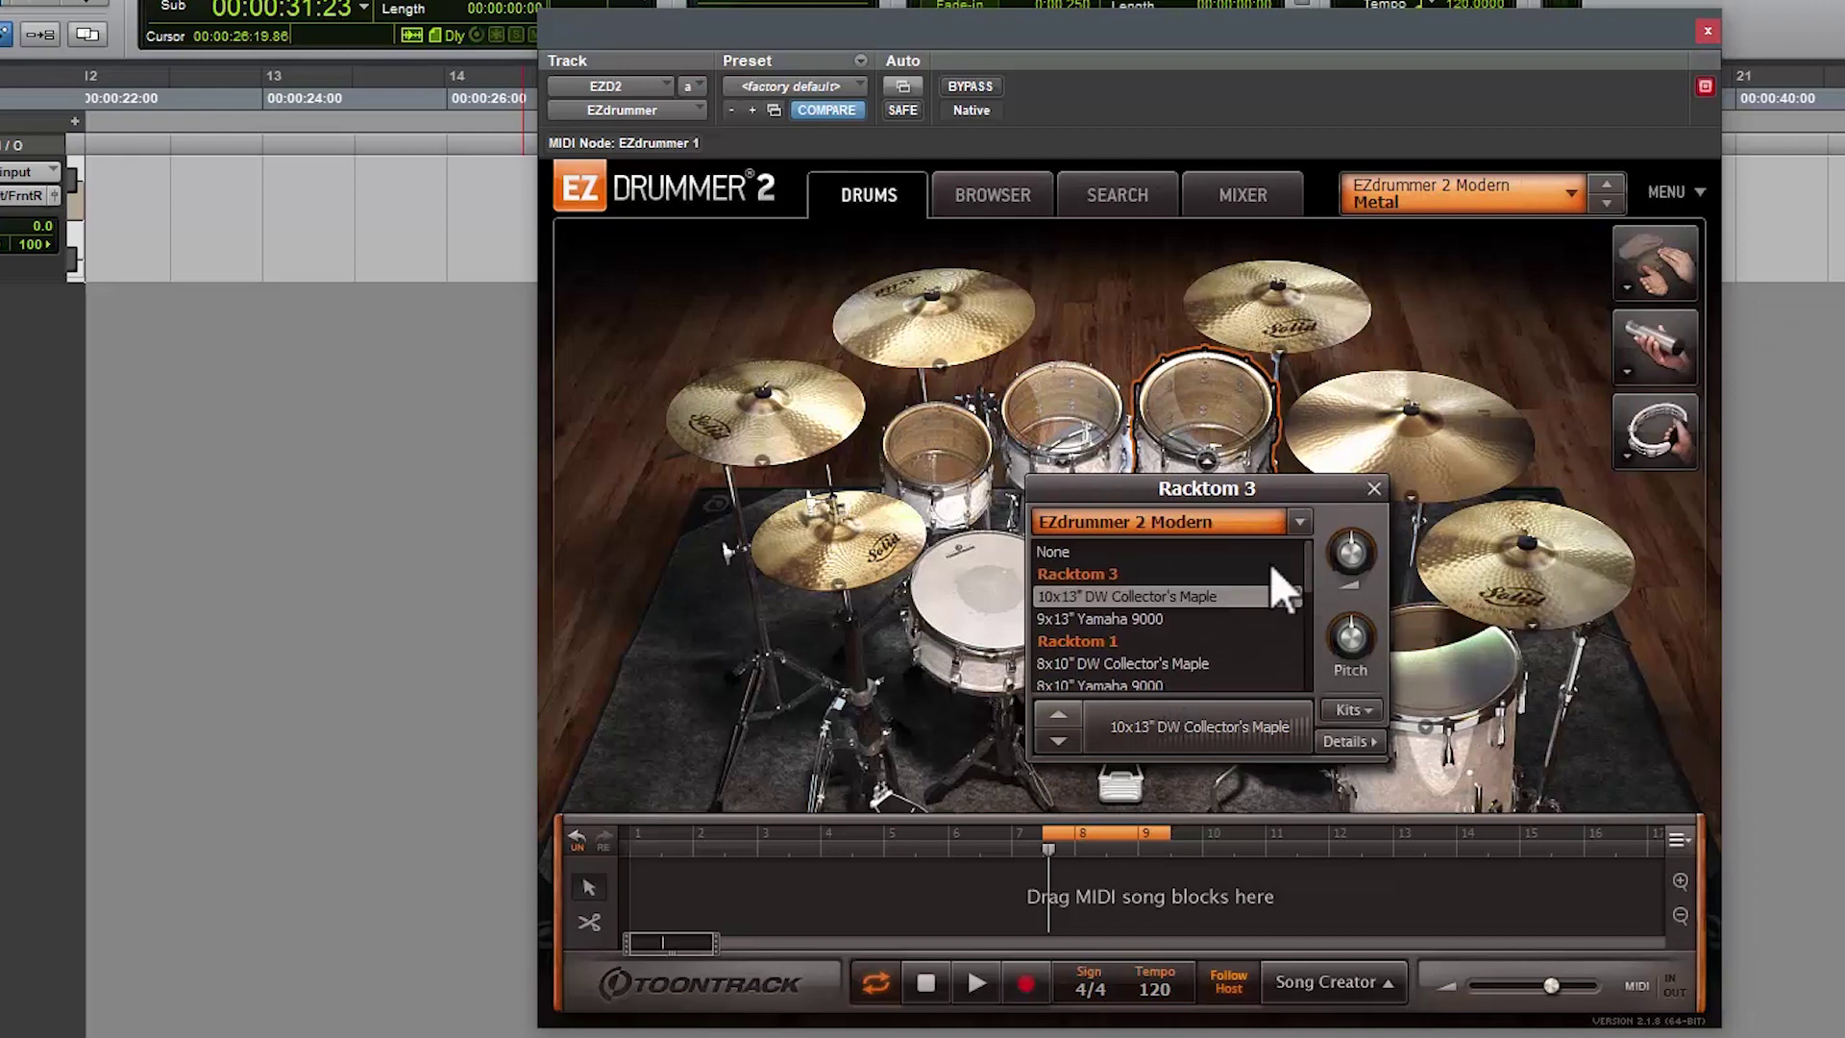
pyautogui.click(1374, 490)
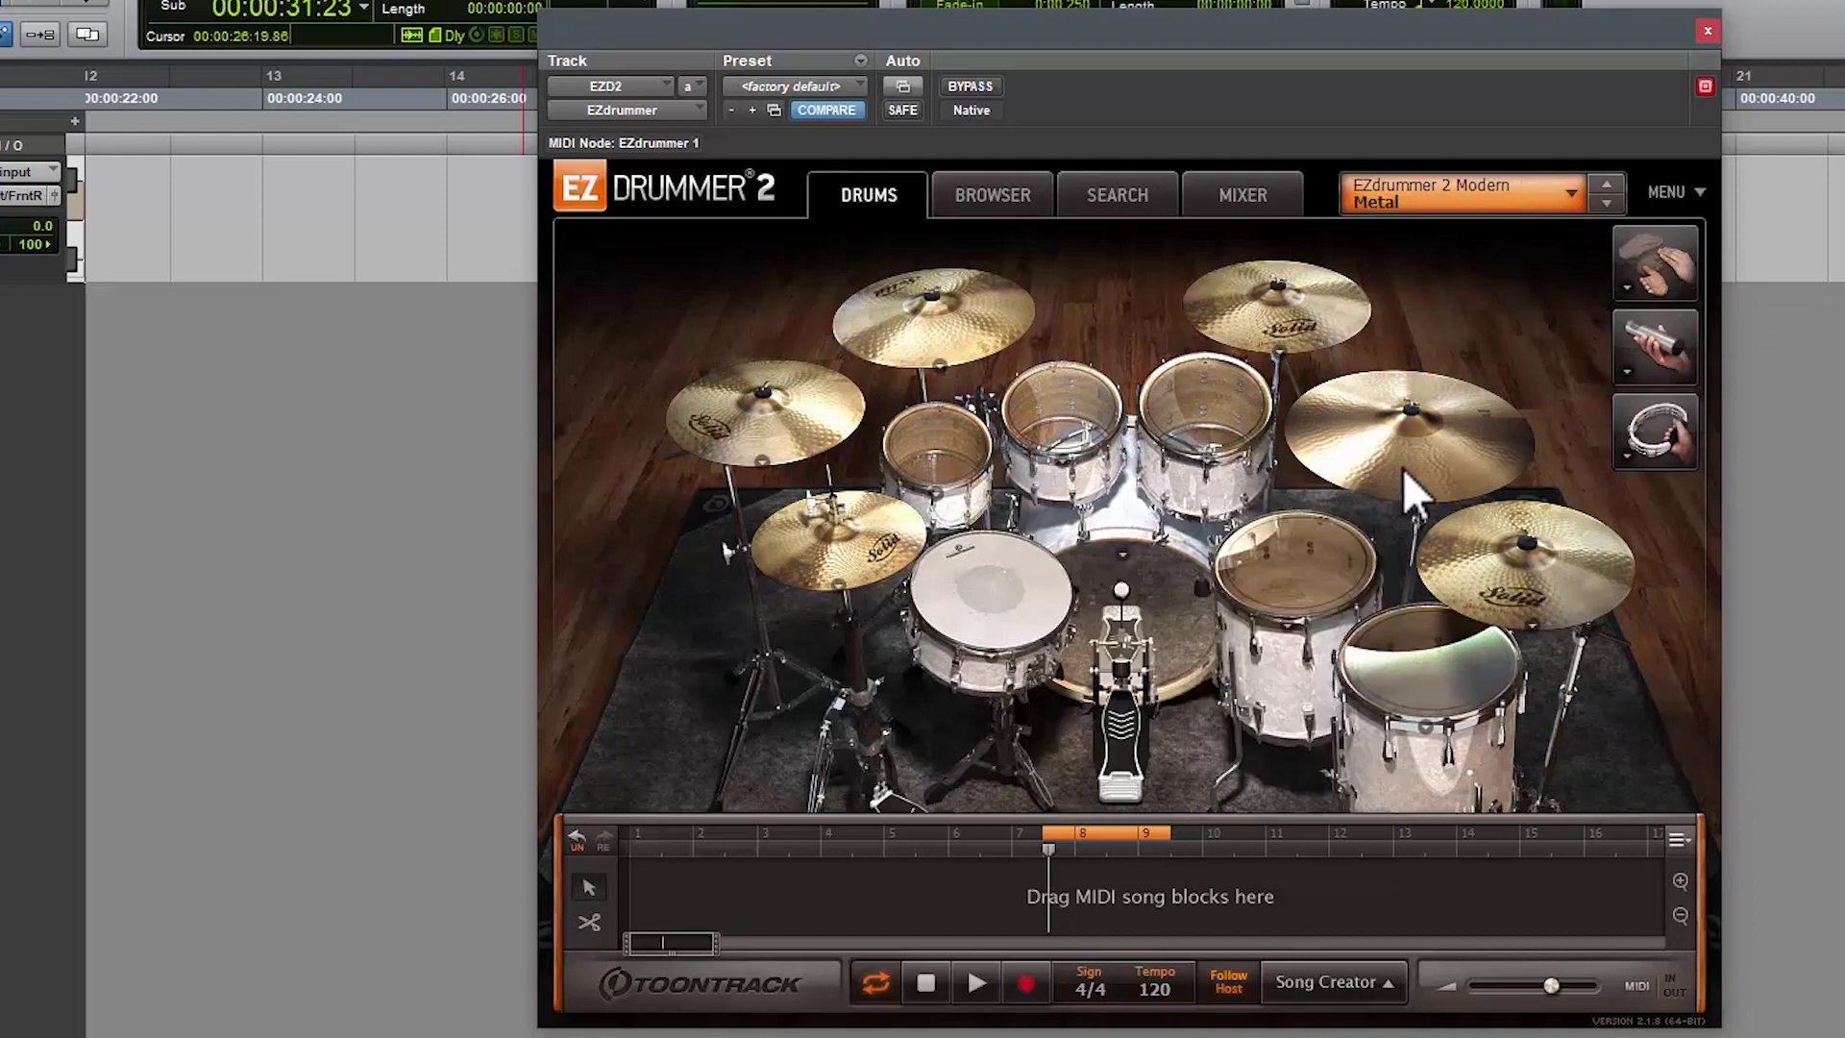
# Step: Load the Basic preset of the EZdrummer 2 Modern library
pyautogui.click(1566, 195)
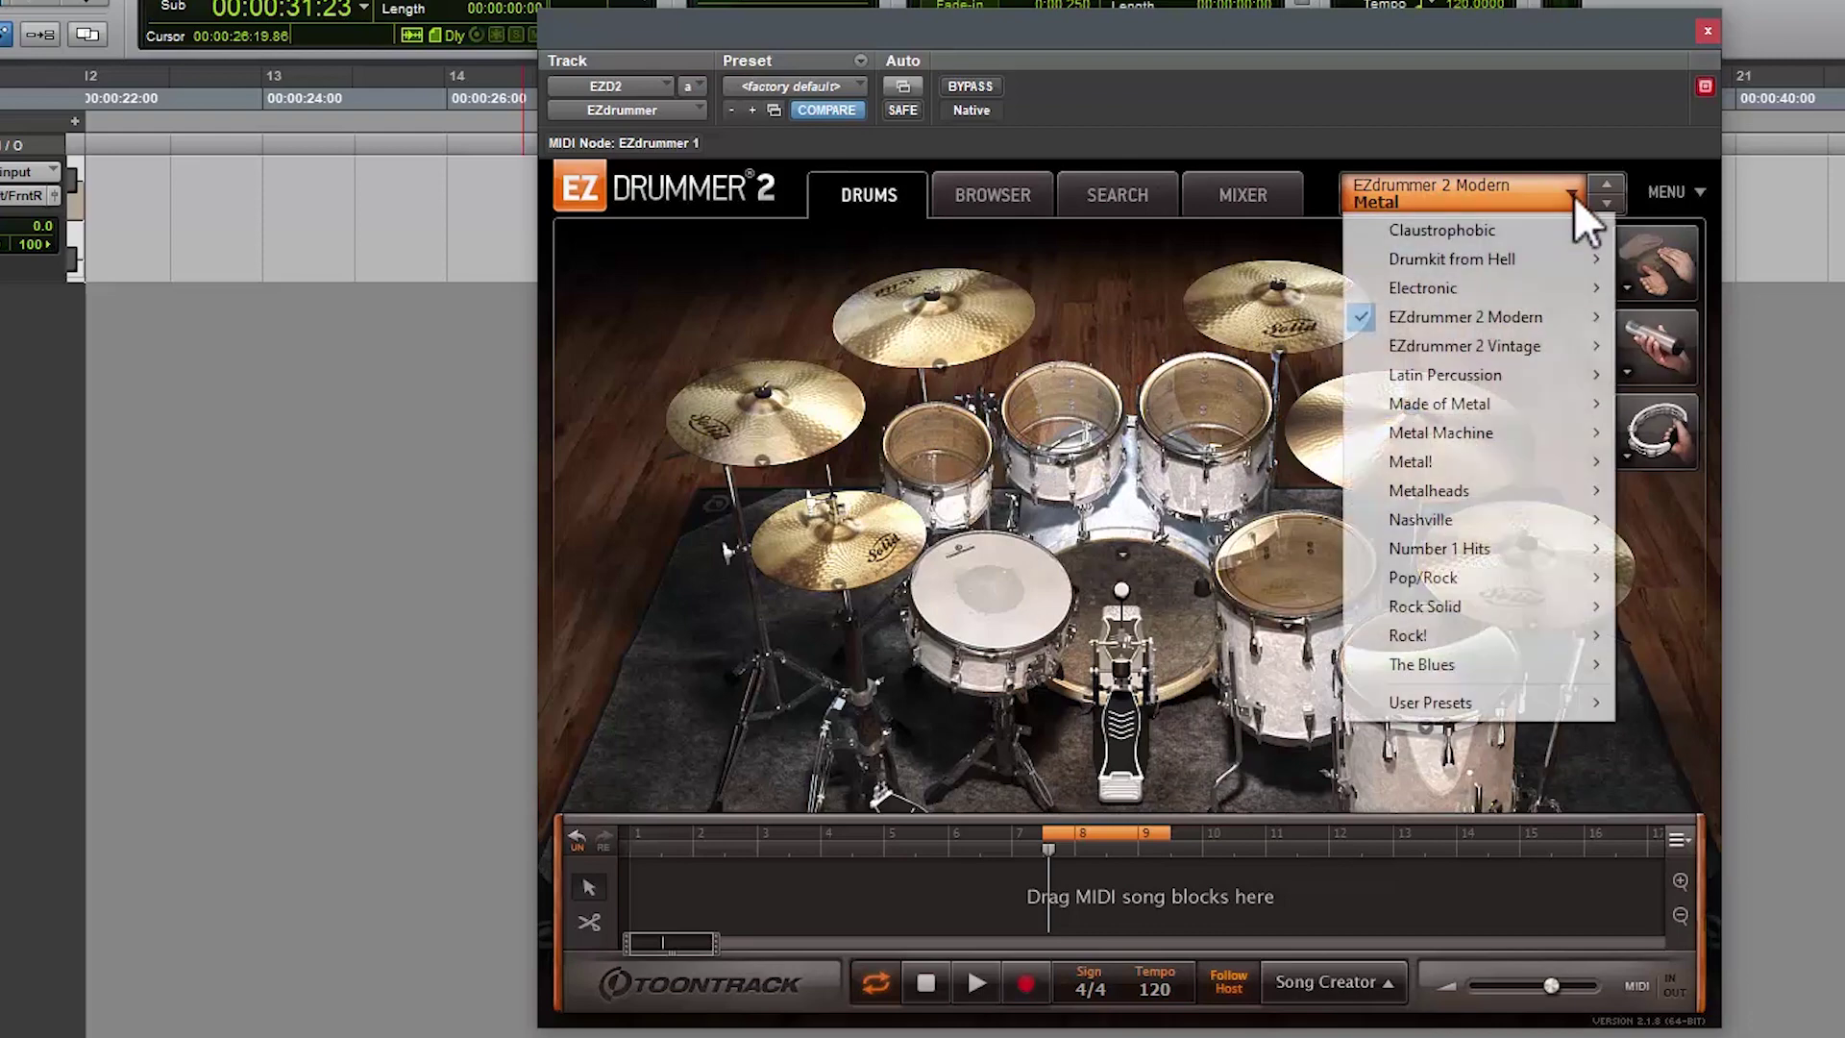
pyautogui.moveTo(1520, 319)
pyautogui.click(1634, 309)
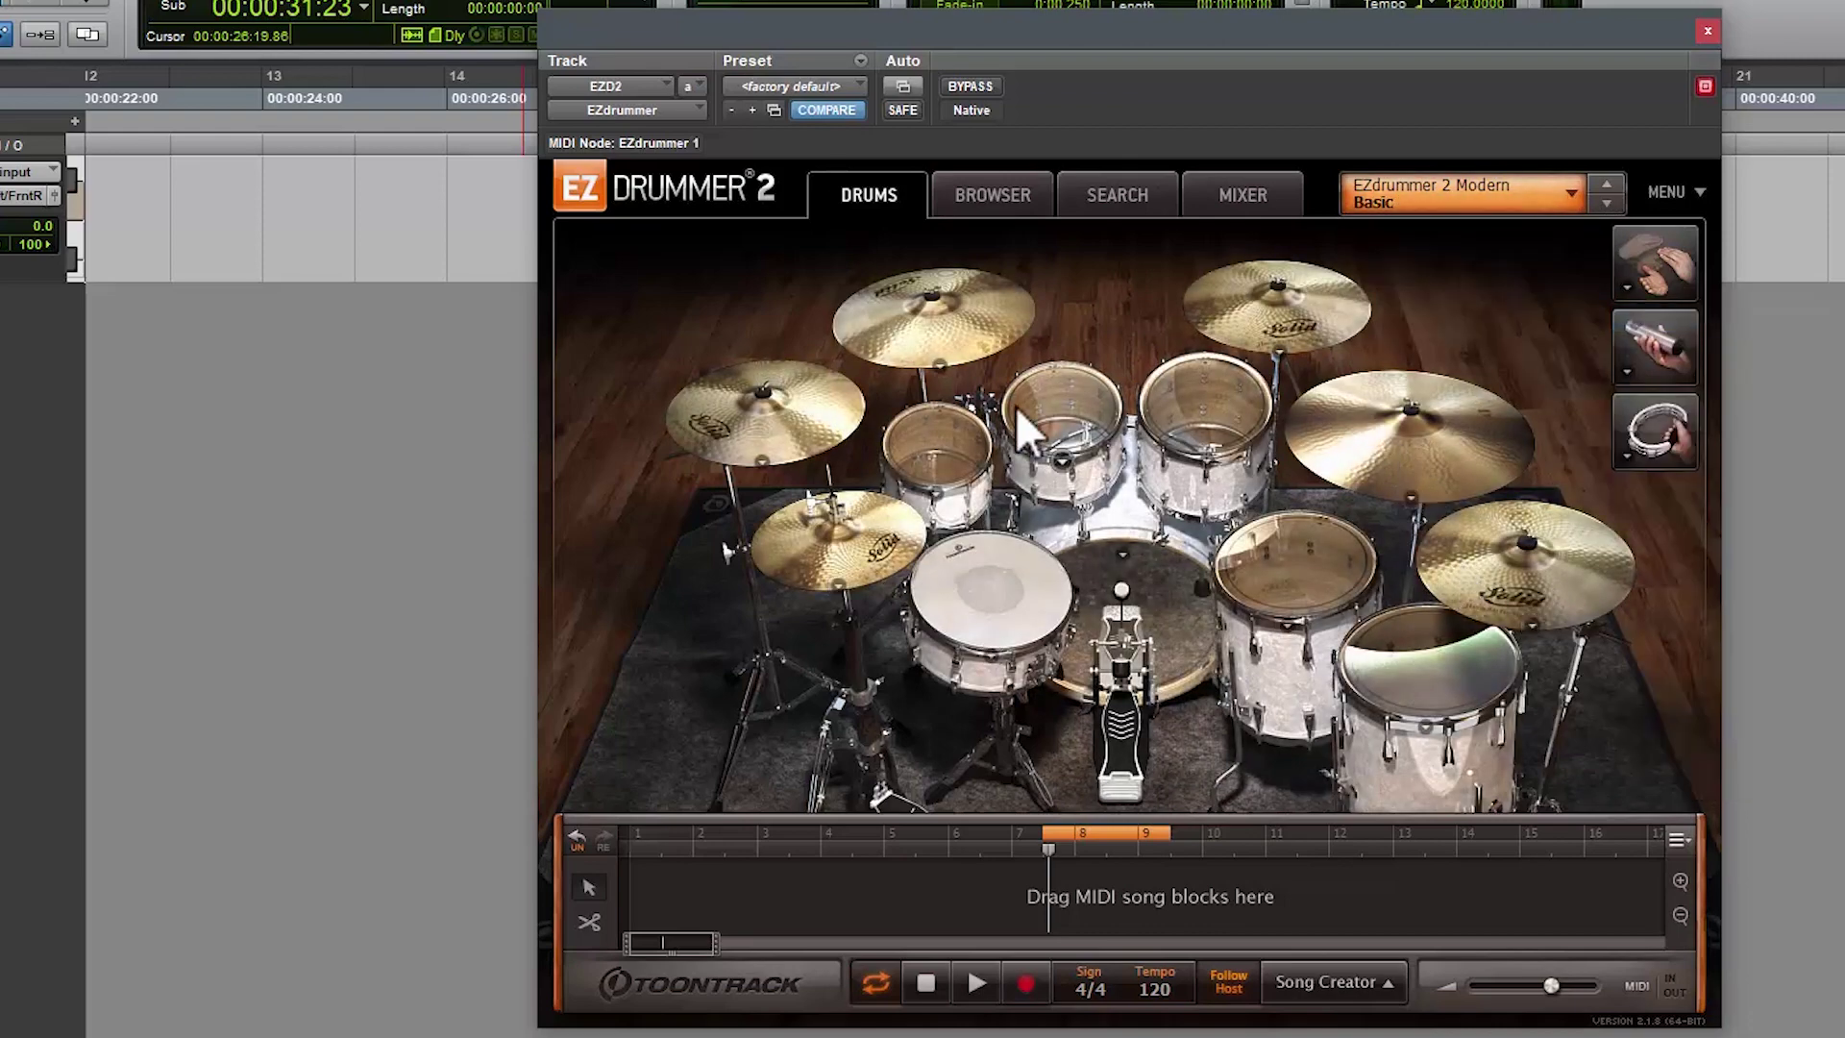
# Step: Check which drums the Basic preset assigns to Racktom 3, the snare and the kick
pyautogui.click(1206, 464)
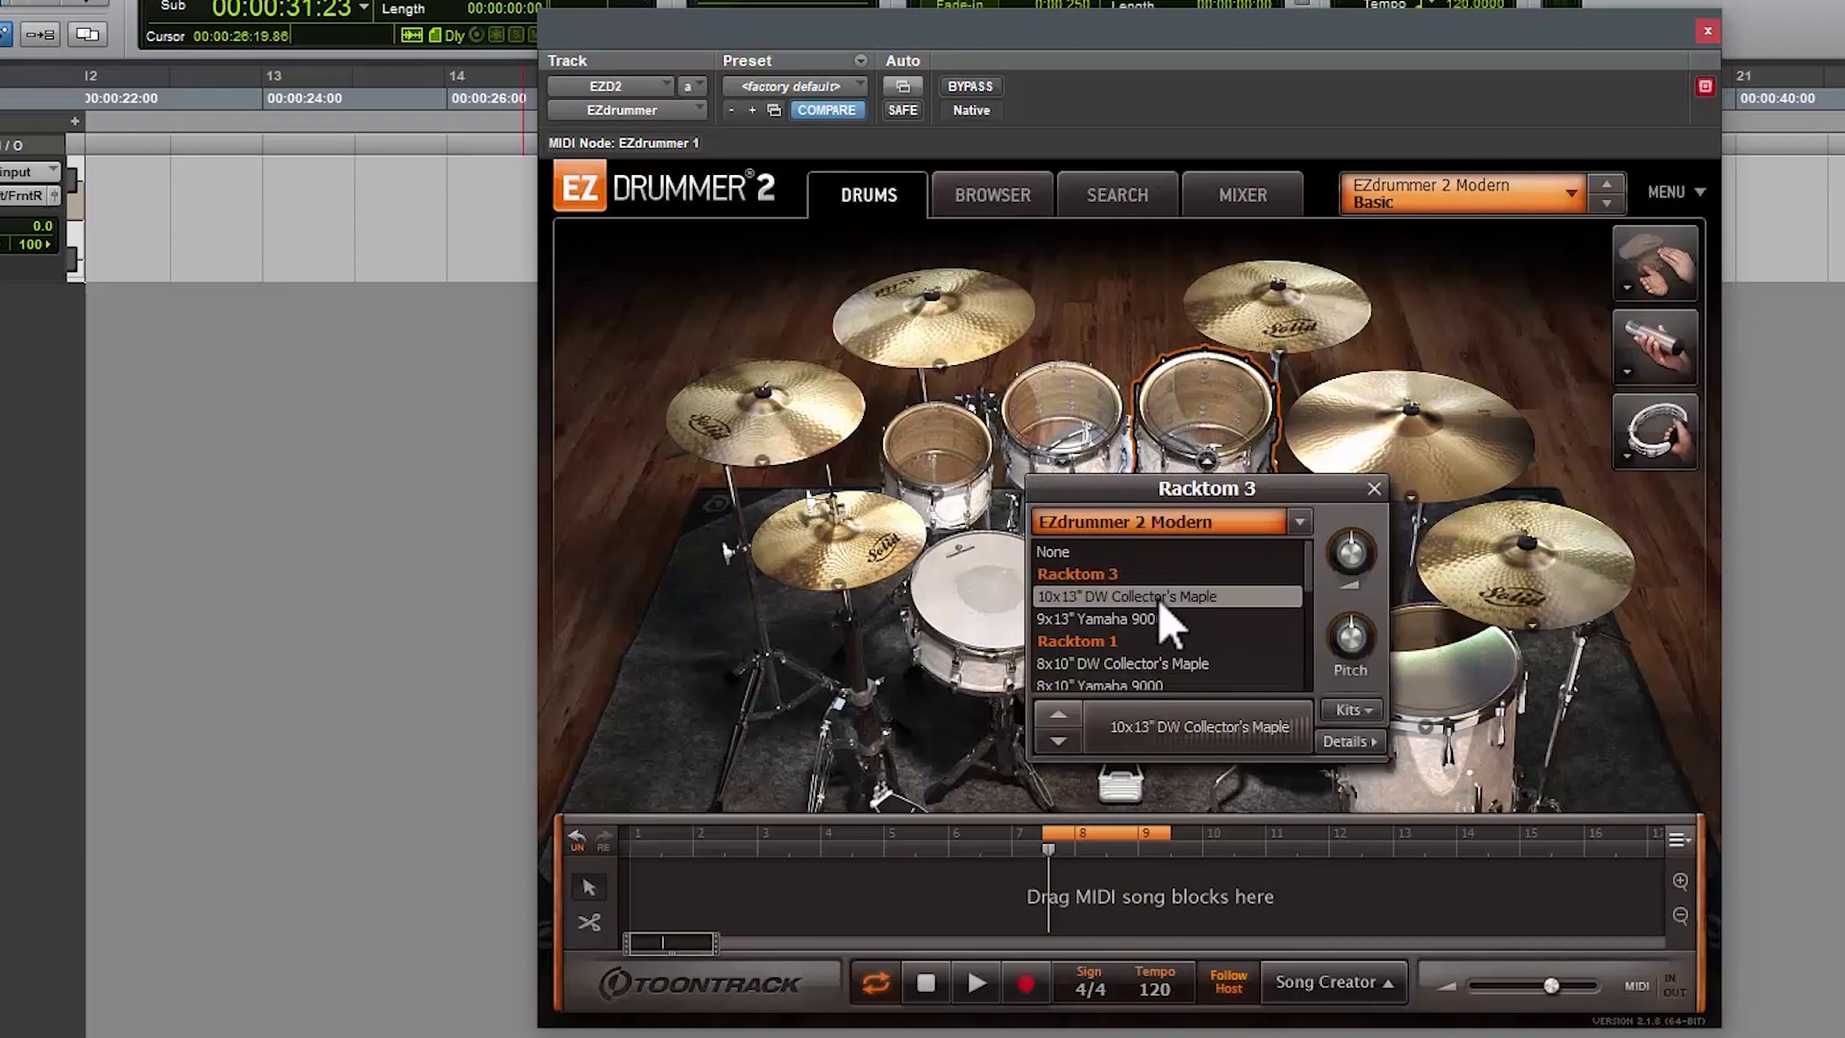
pyautogui.click(973, 572)
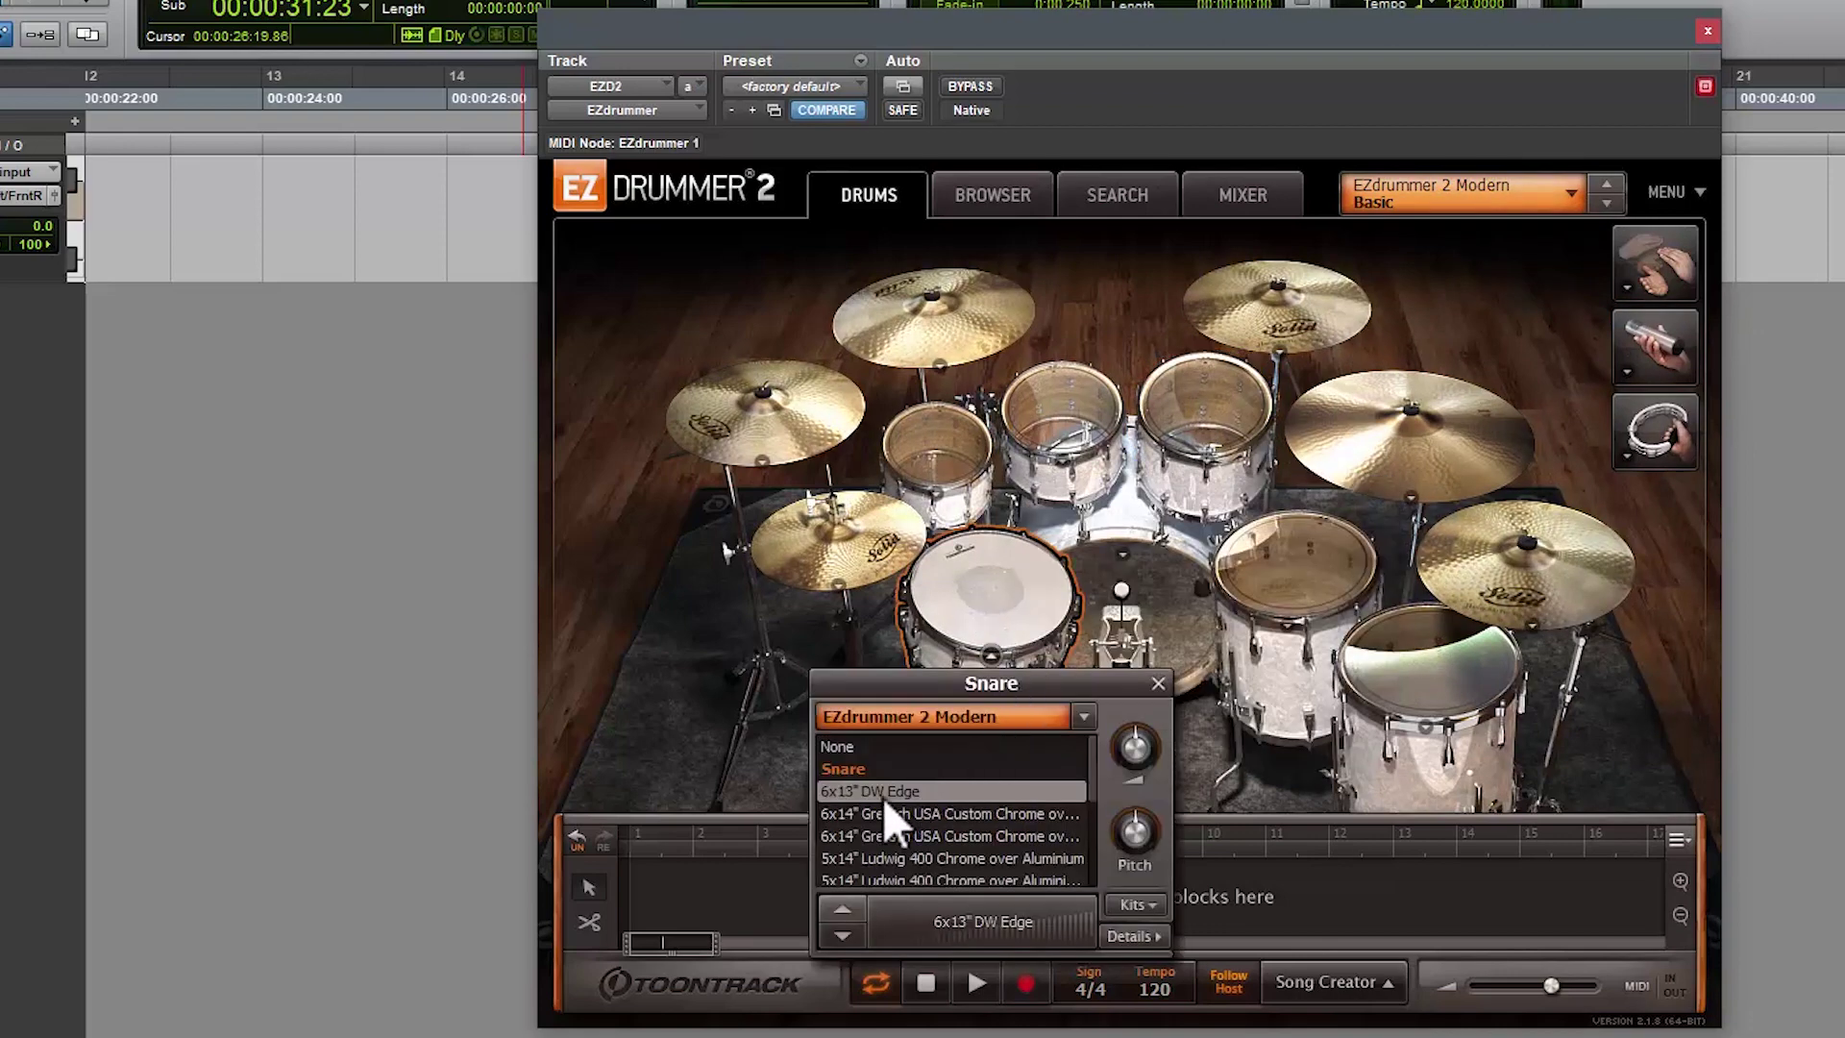
pyautogui.click(1157, 665)
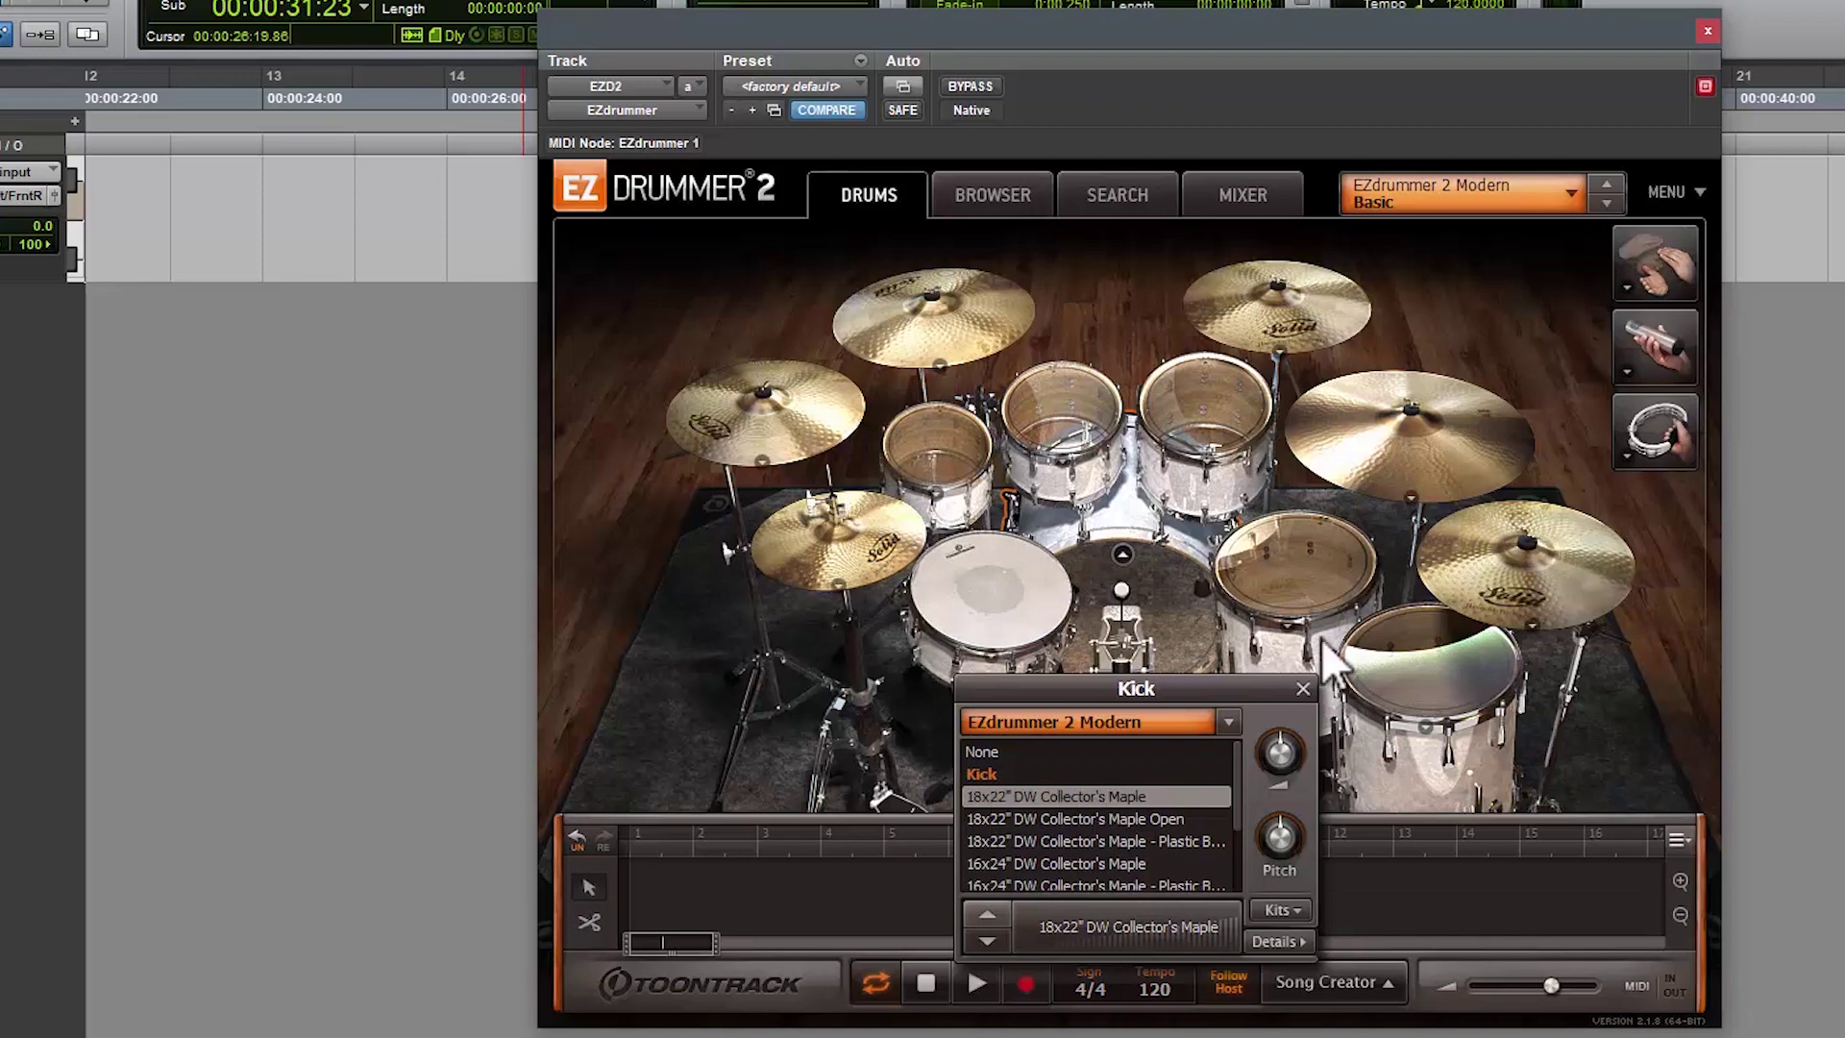
# Step: Switch from the Basic preset to the Metal preset of the EZdrummer 2 Modern library
pyautogui.click(1571, 194)
pyautogui.moveTo(1507, 327)
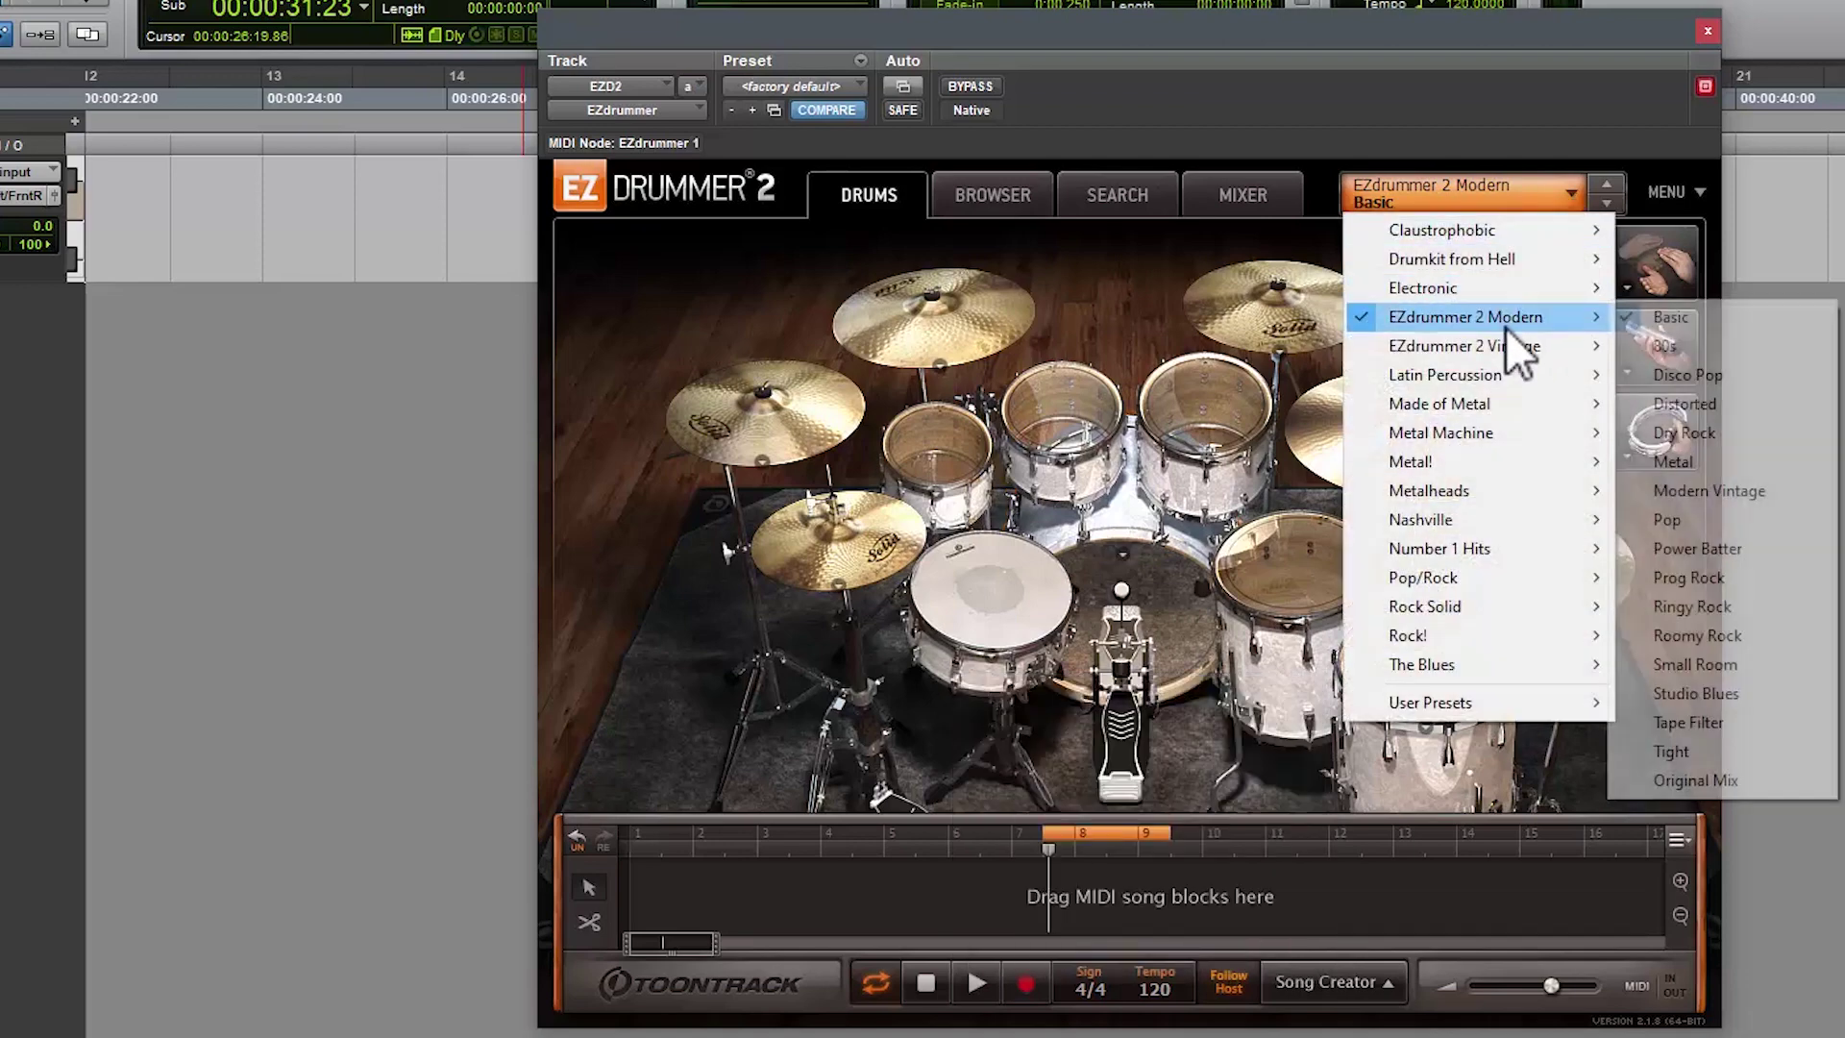
pyautogui.click(1715, 467)
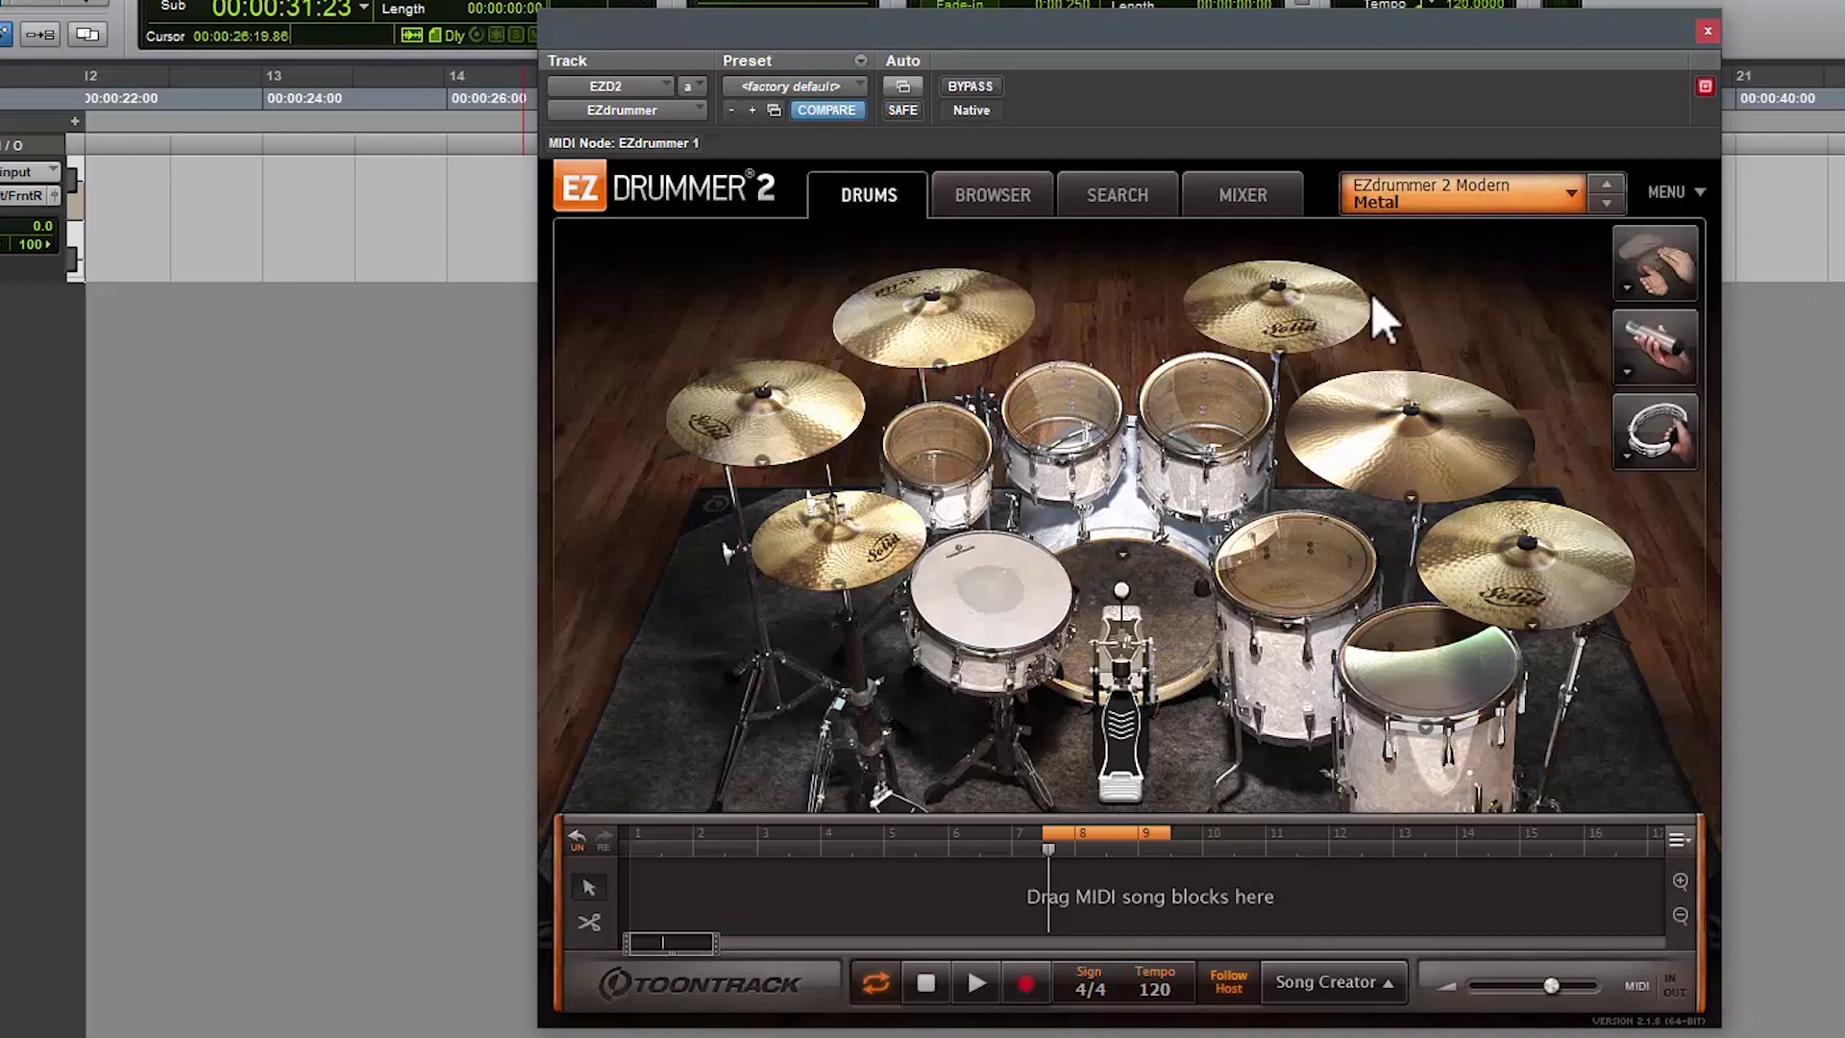
# Step: Check which drums the Metal preset assigns to Racktom 2, the snare, the kick and Floortom 1
pyautogui.click(1059, 467)
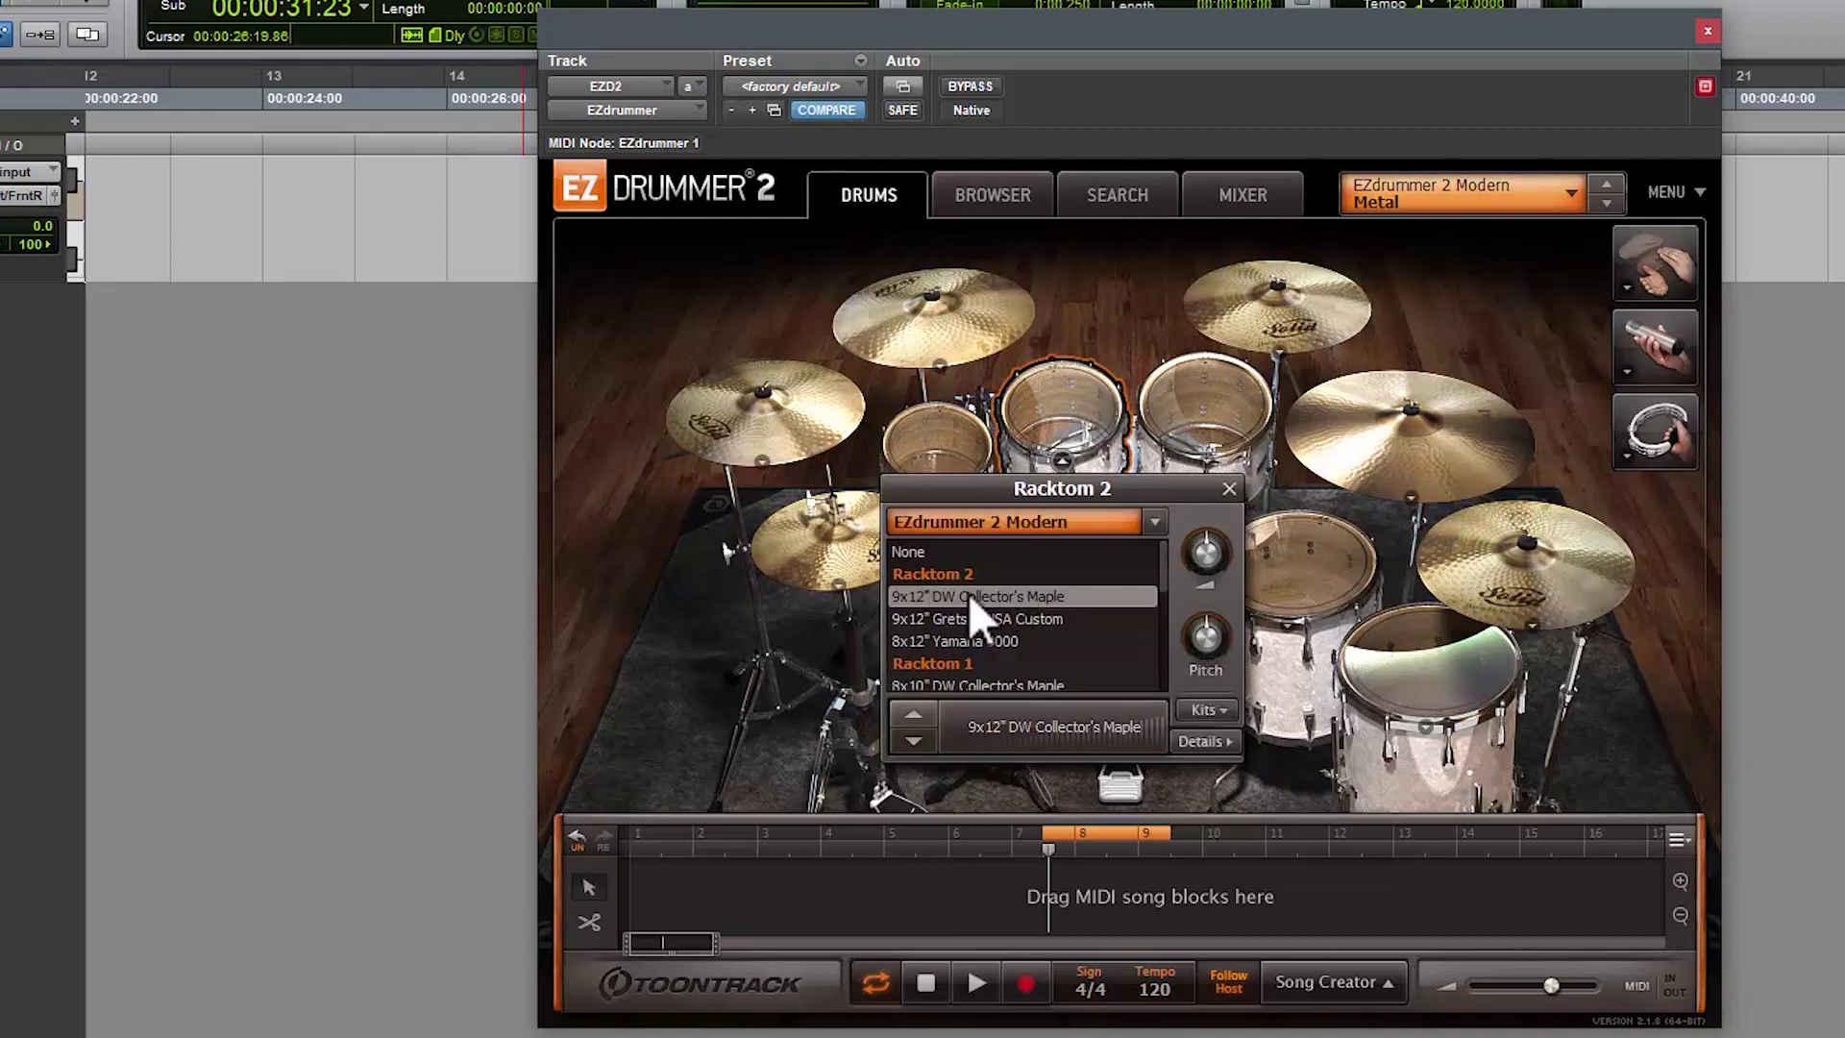
pyautogui.click(1464, 314)
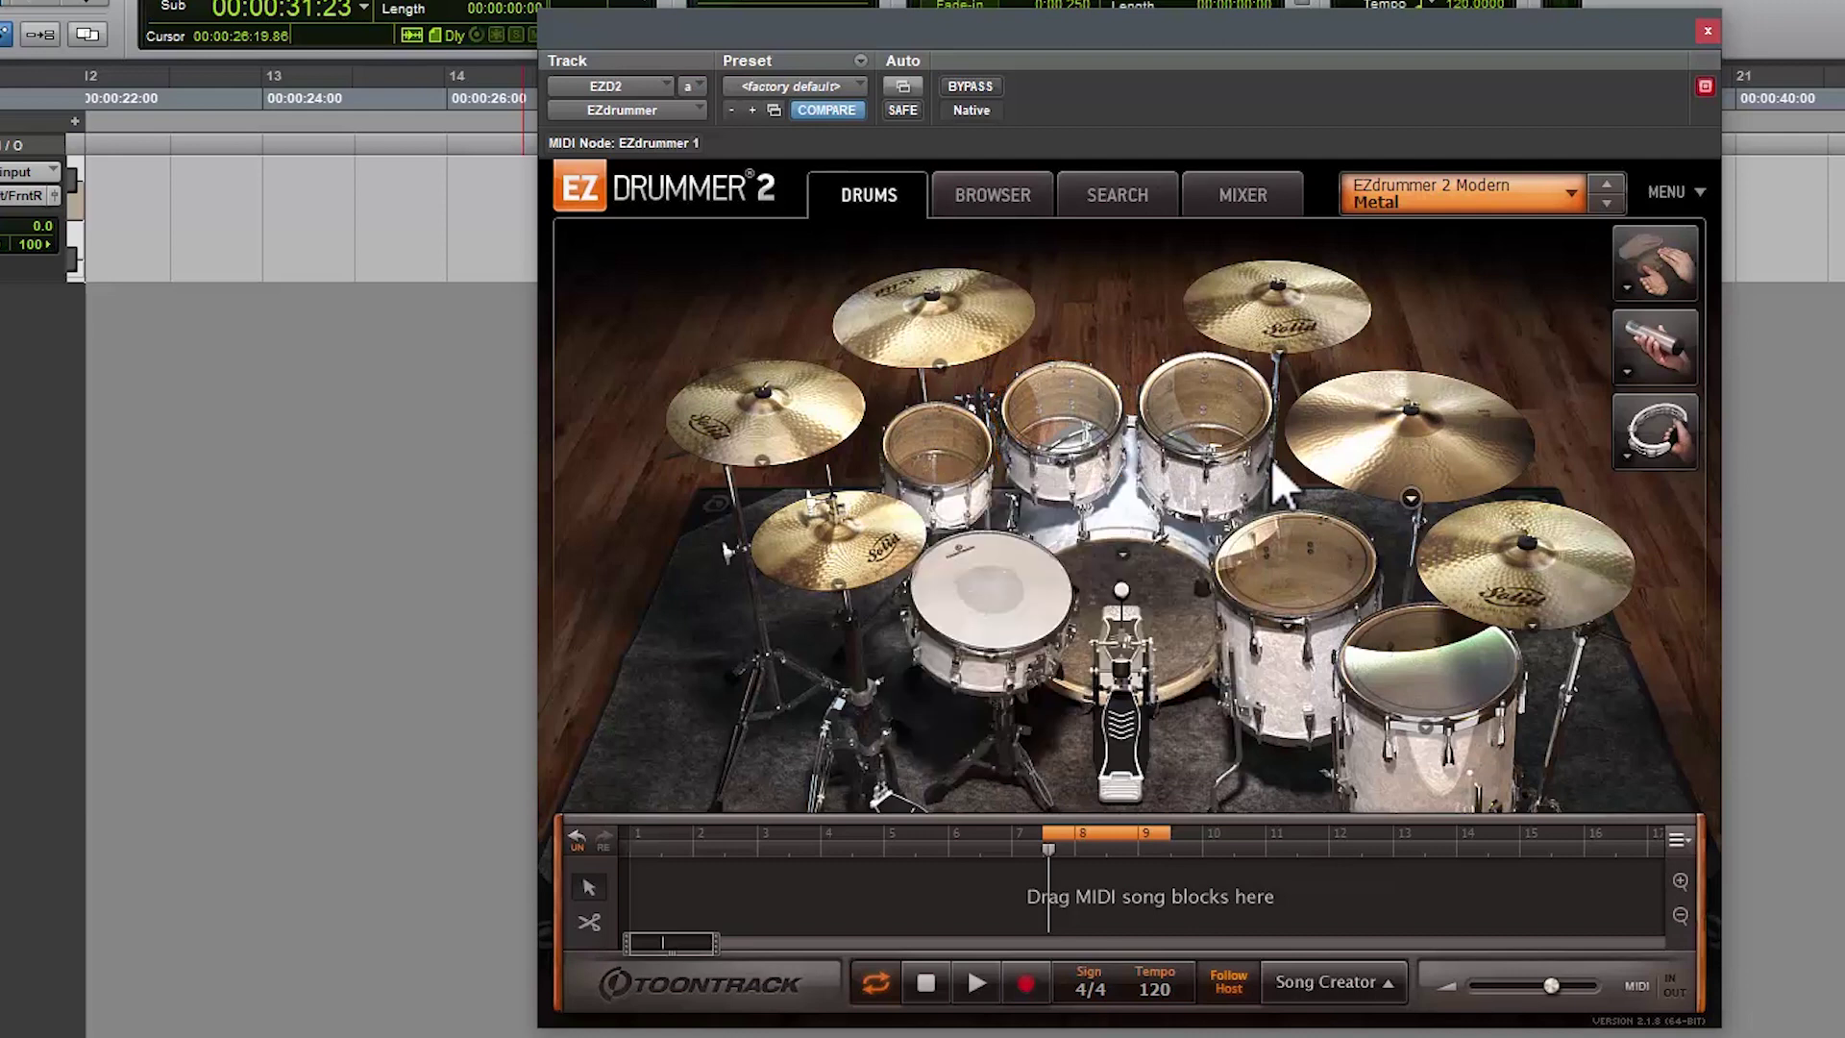
pyautogui.click(1001, 596)
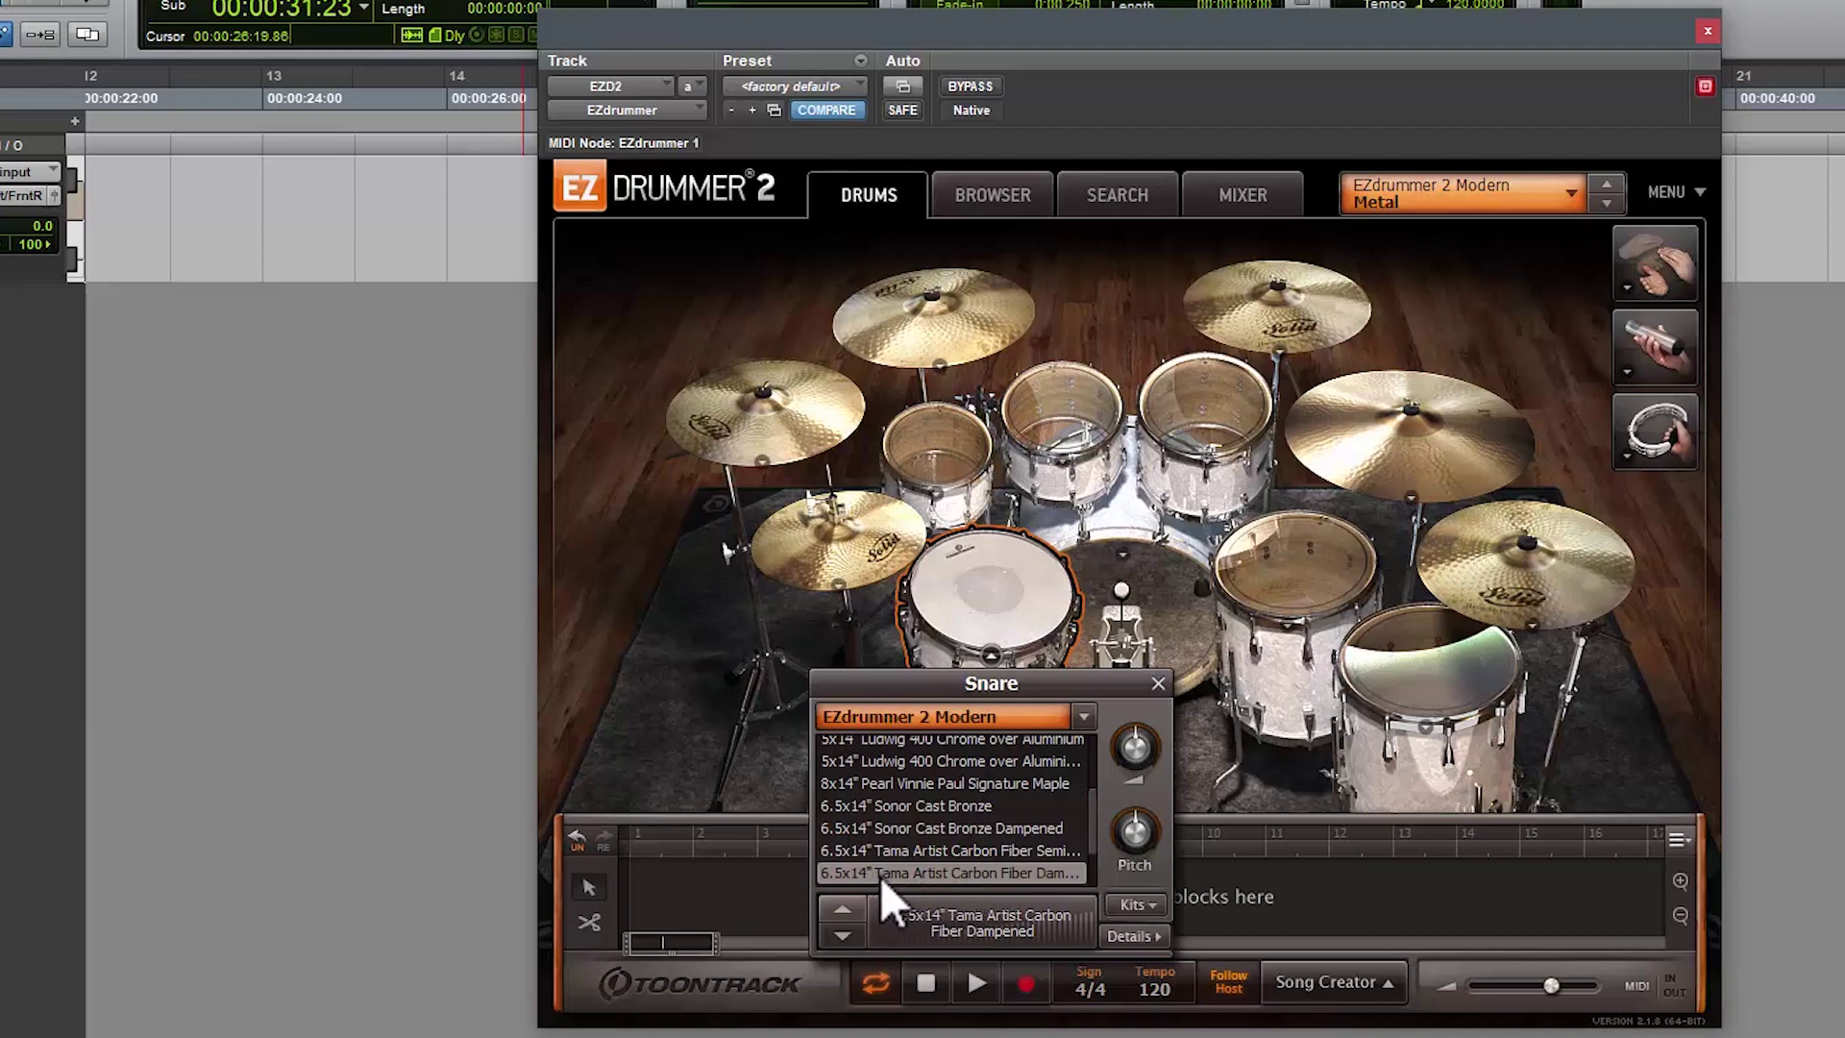
pyautogui.click(1189, 639)
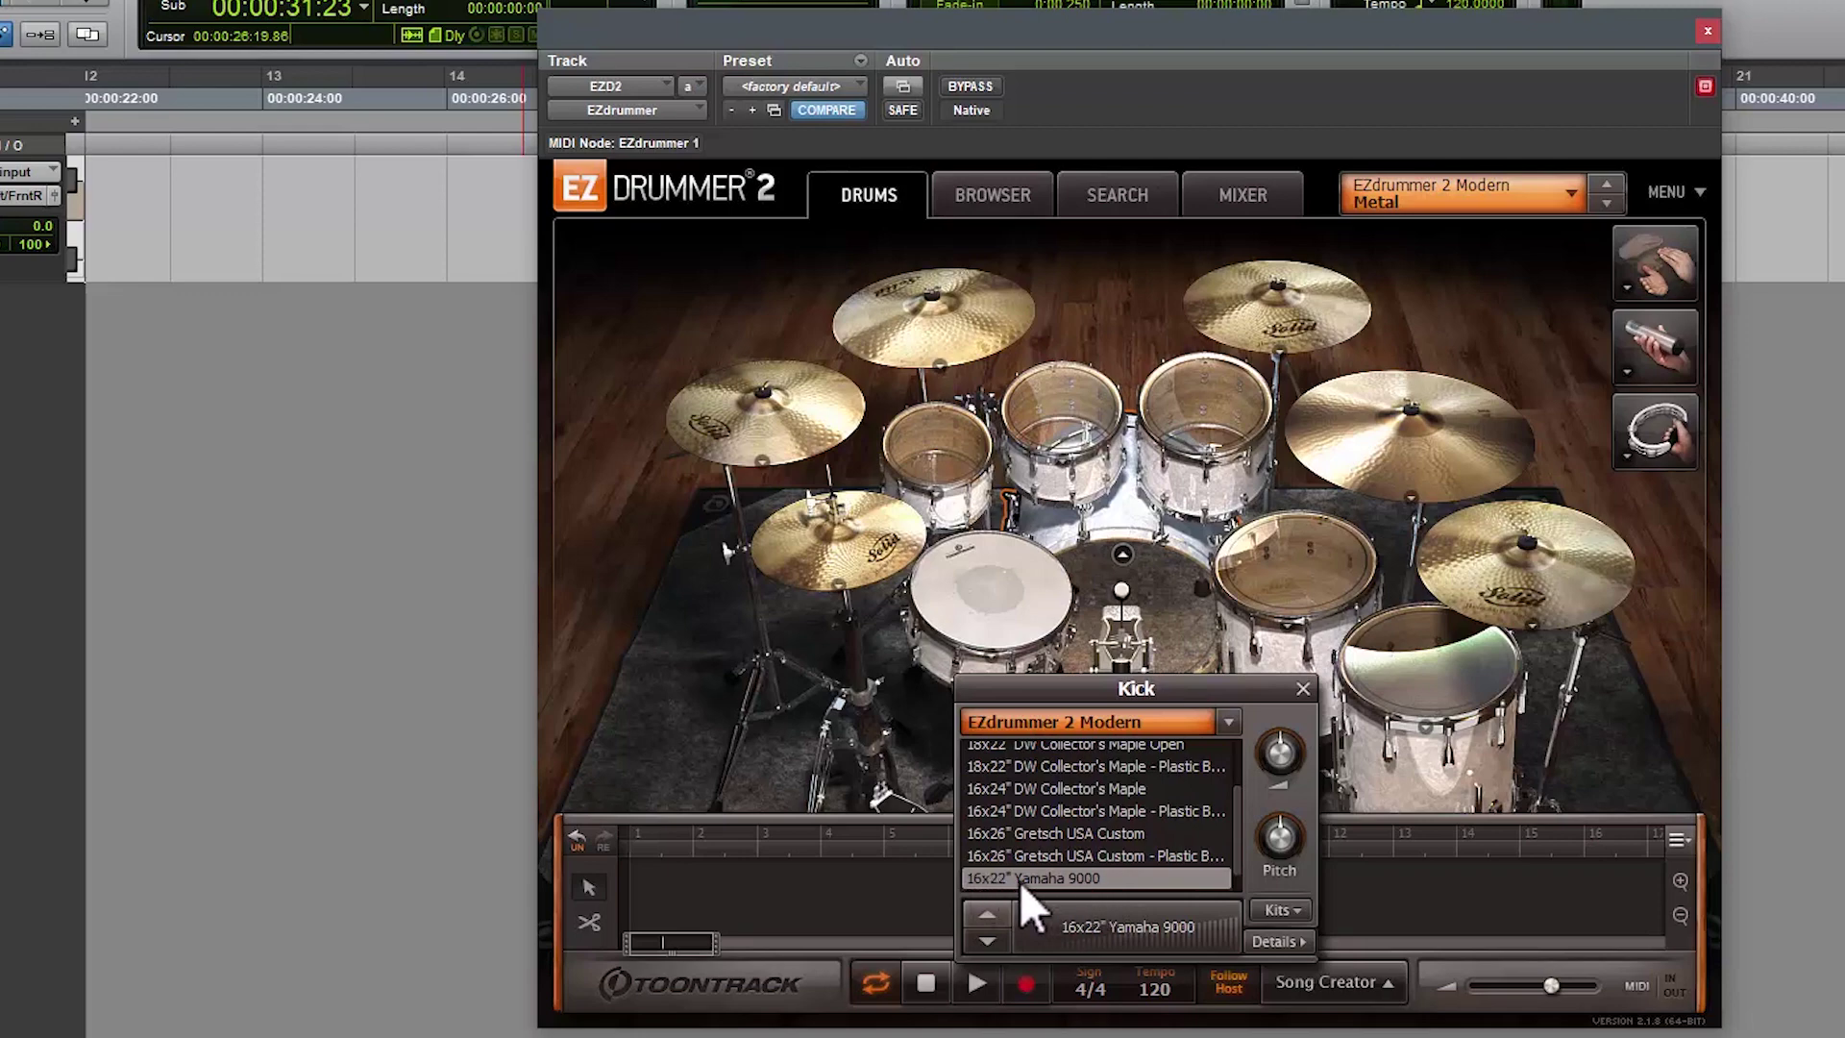
pyautogui.click(1295, 596)
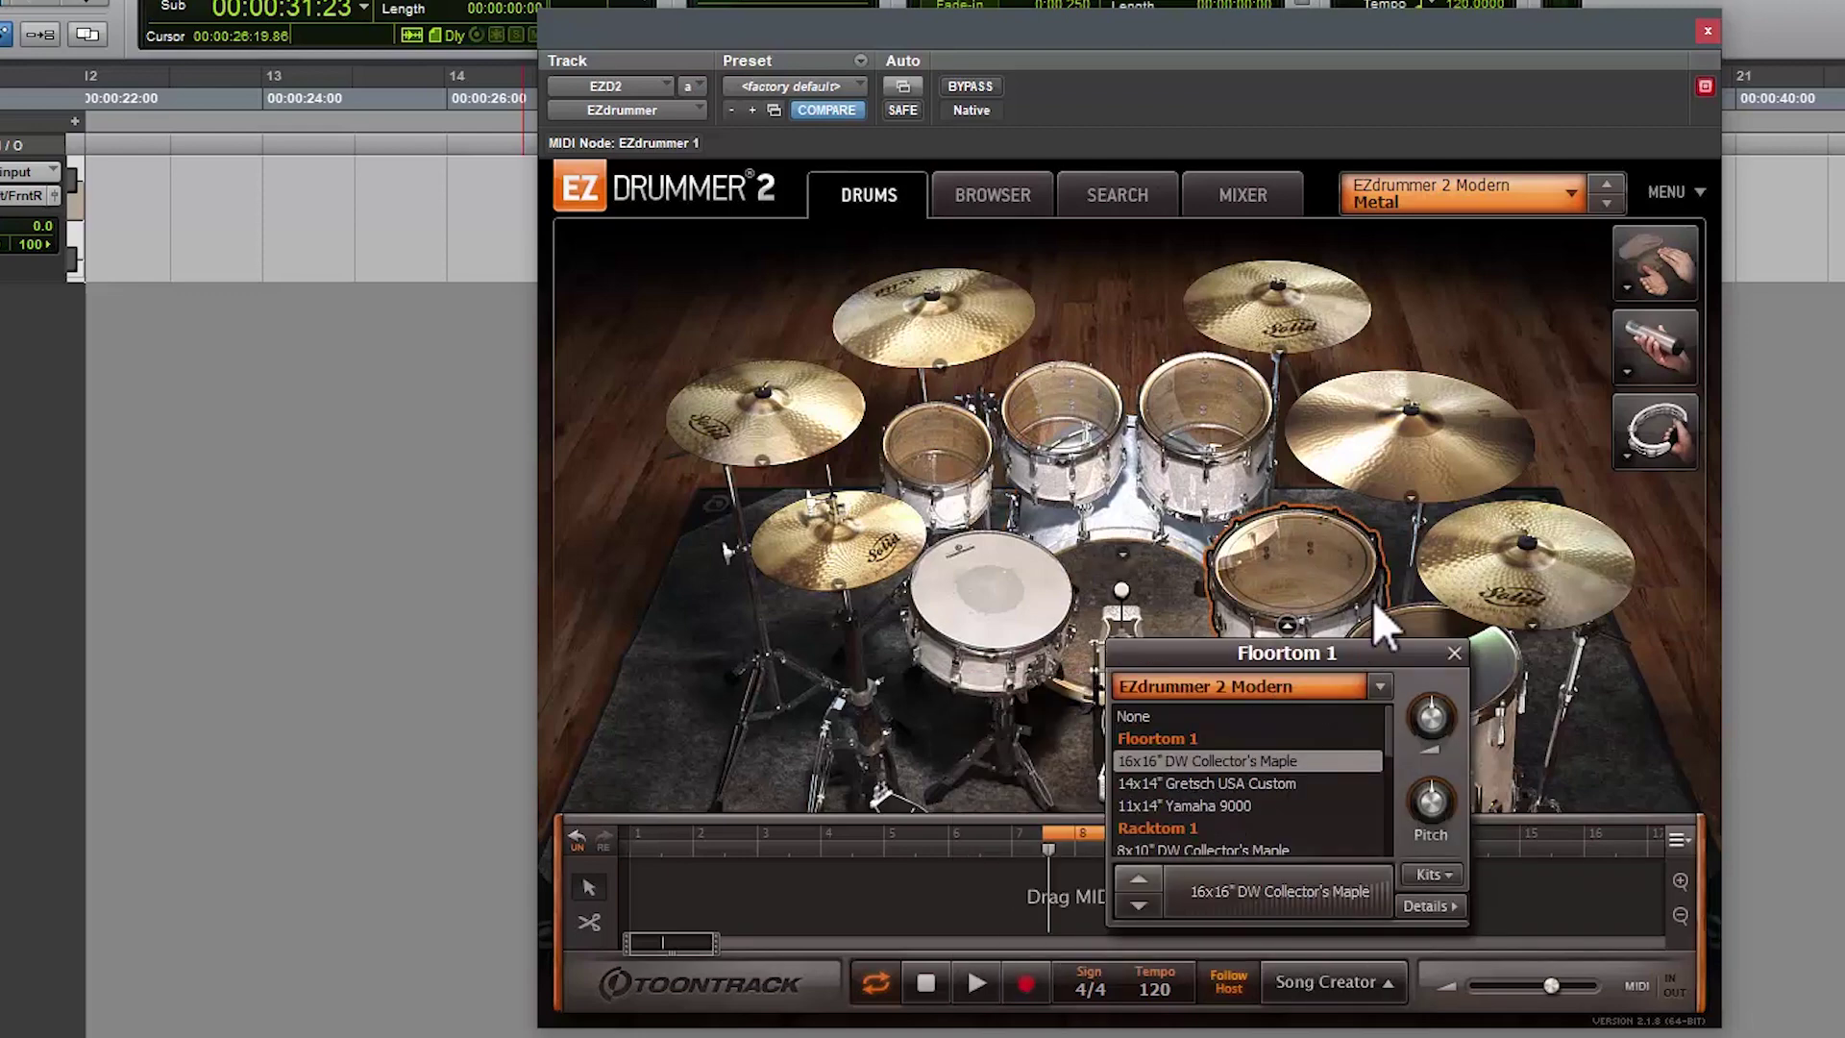
pyautogui.click(1536, 339)
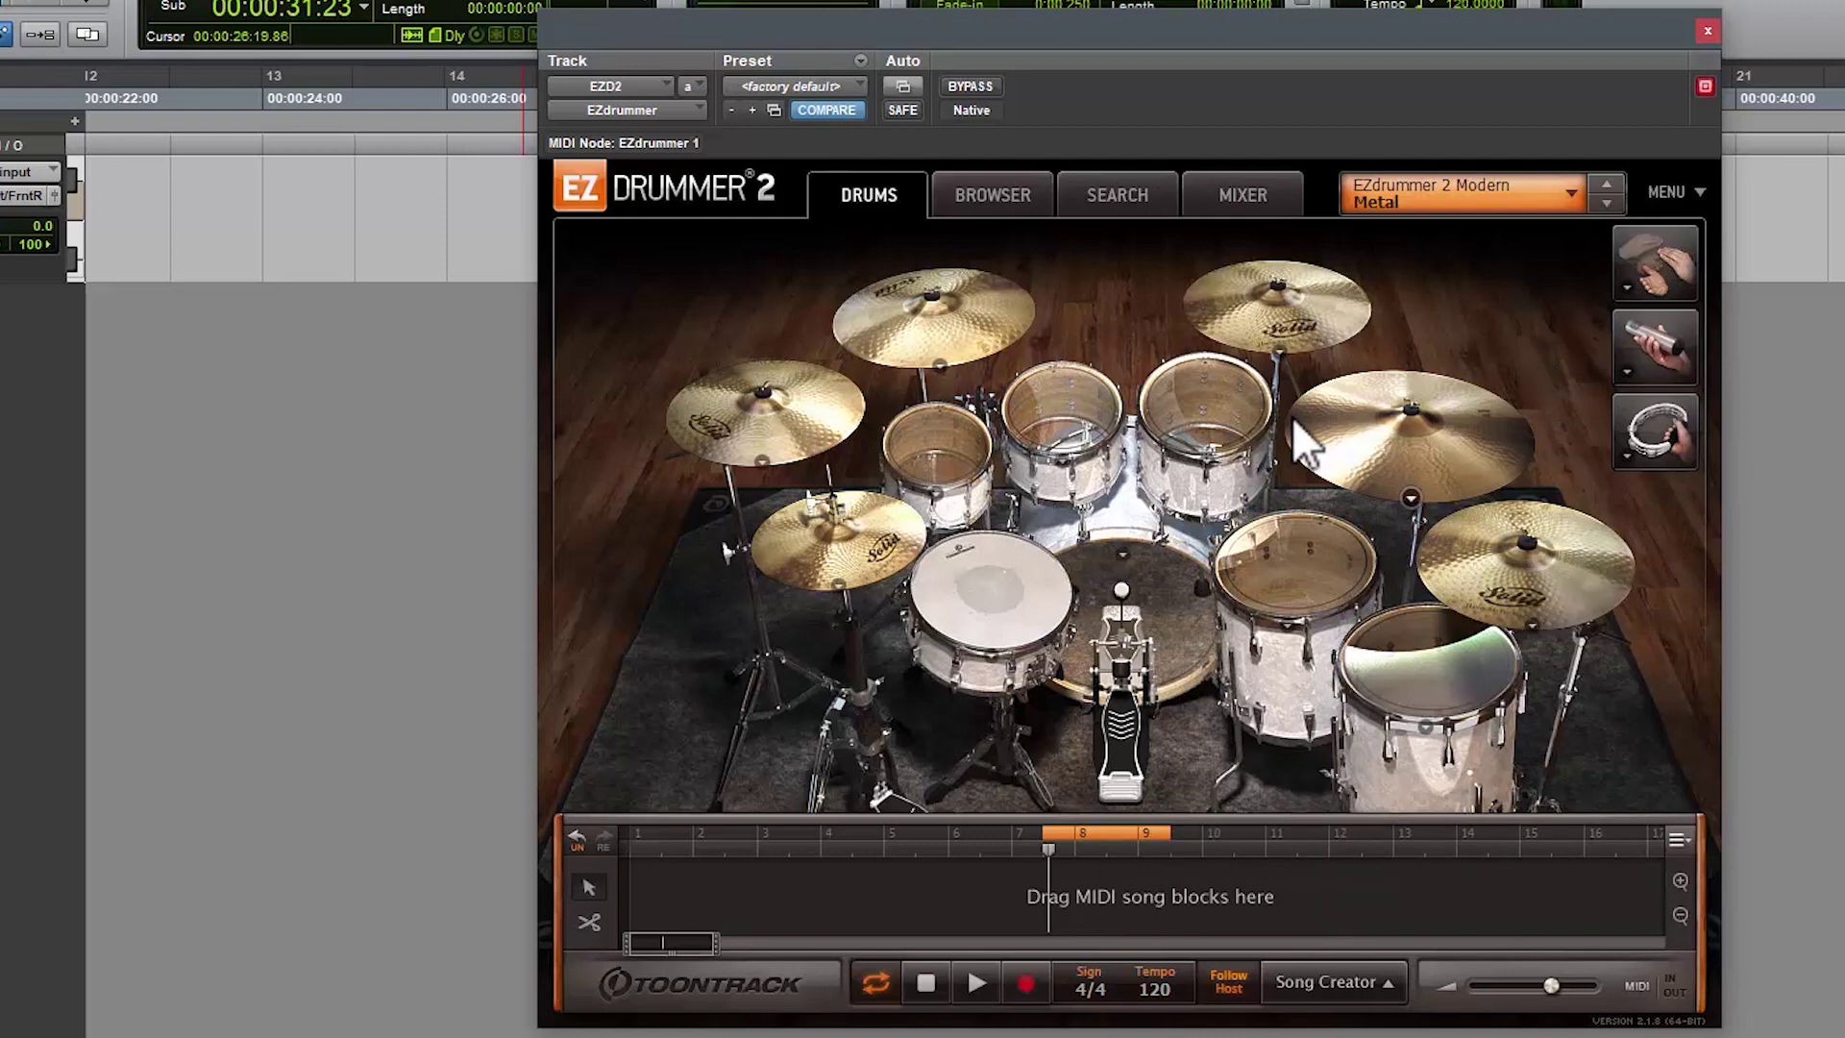
# Step: Compare the kits available from Racktom 3, including the User Kits, with the EZdrummer 2 Modern presets, leaving both lists without choosing
pyautogui.click(1195, 460)
pyautogui.click(1338, 711)
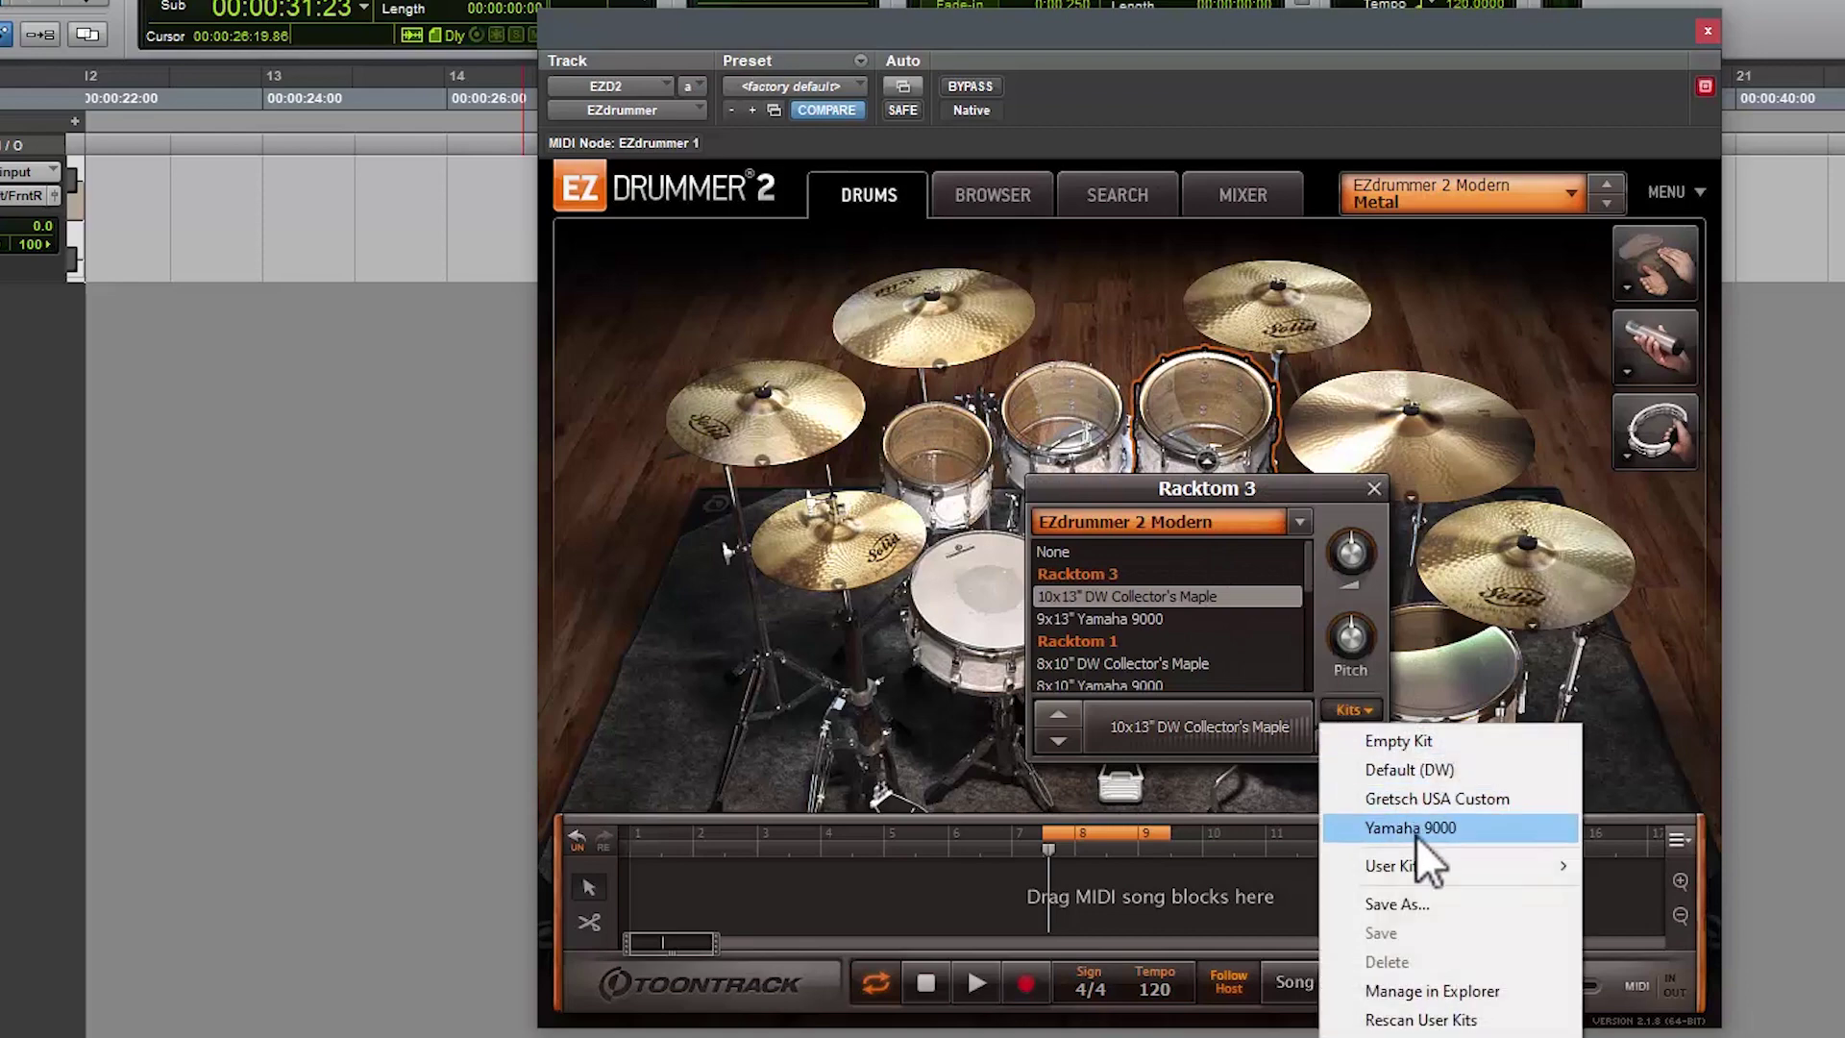
pyautogui.moveTo(1525, 870)
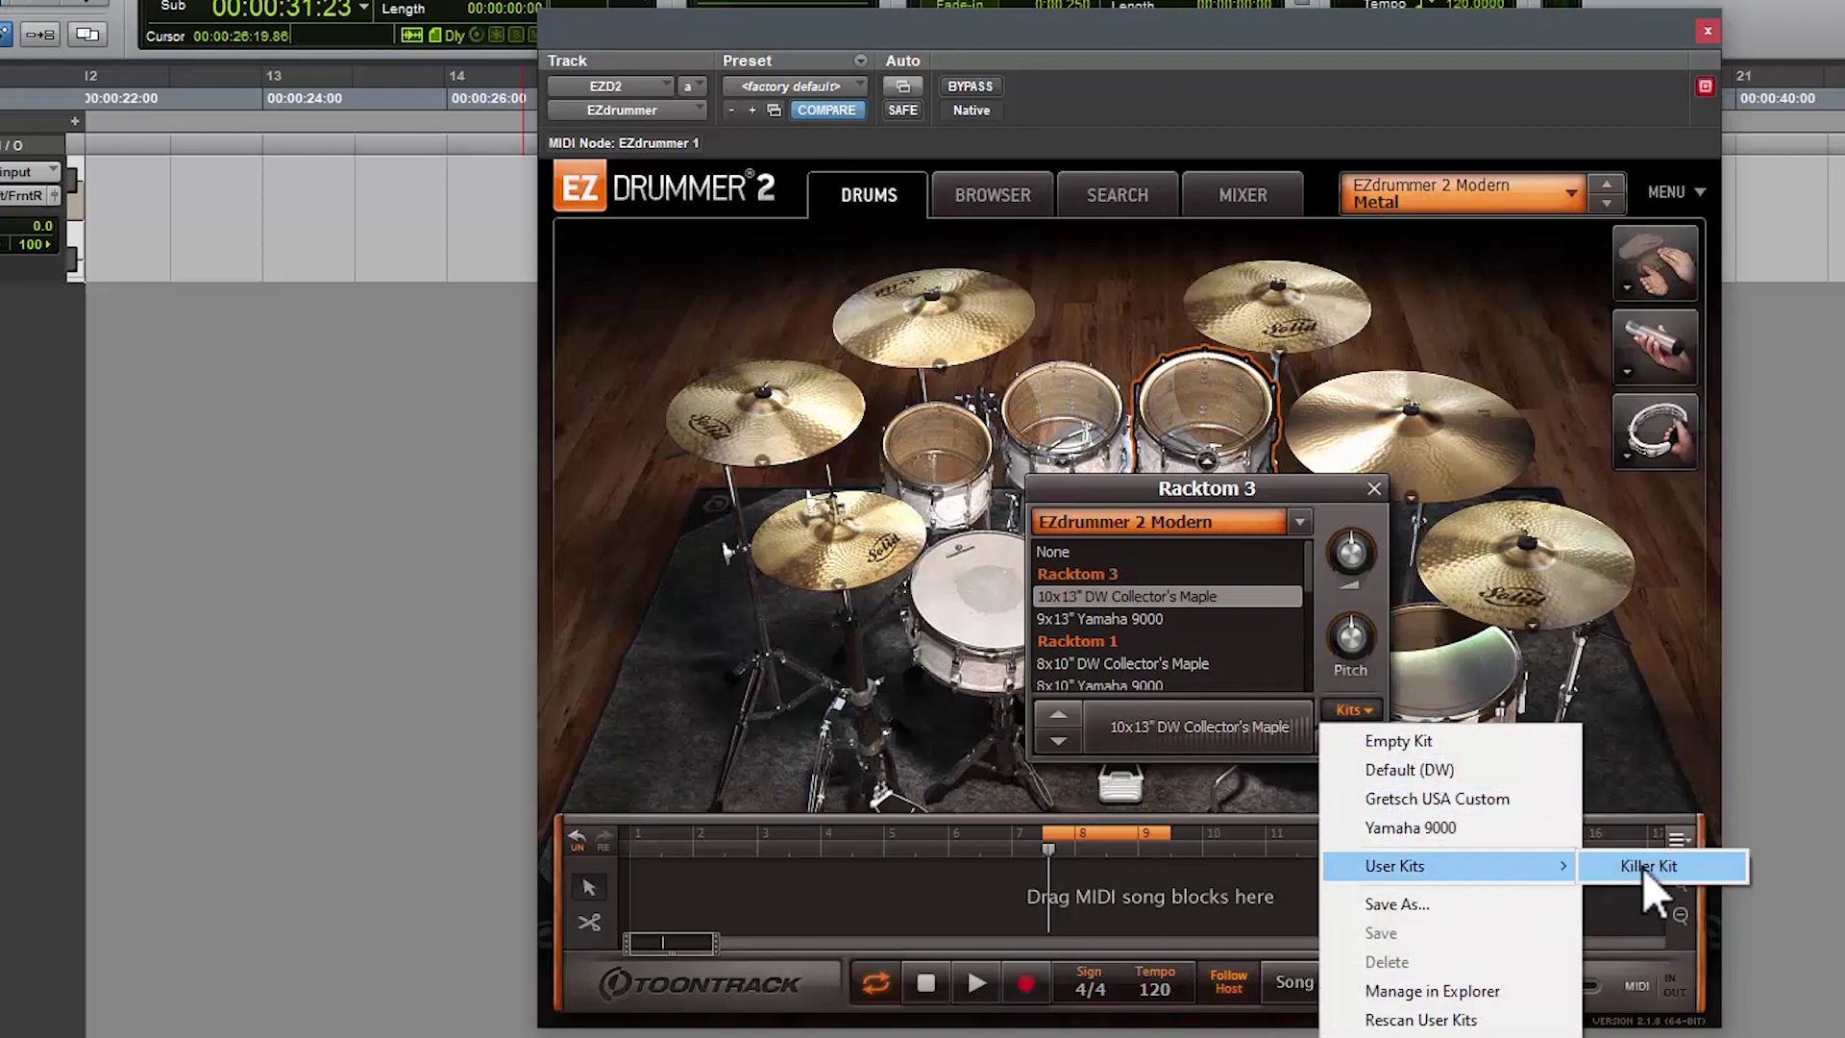
pyautogui.click(1487, 194)
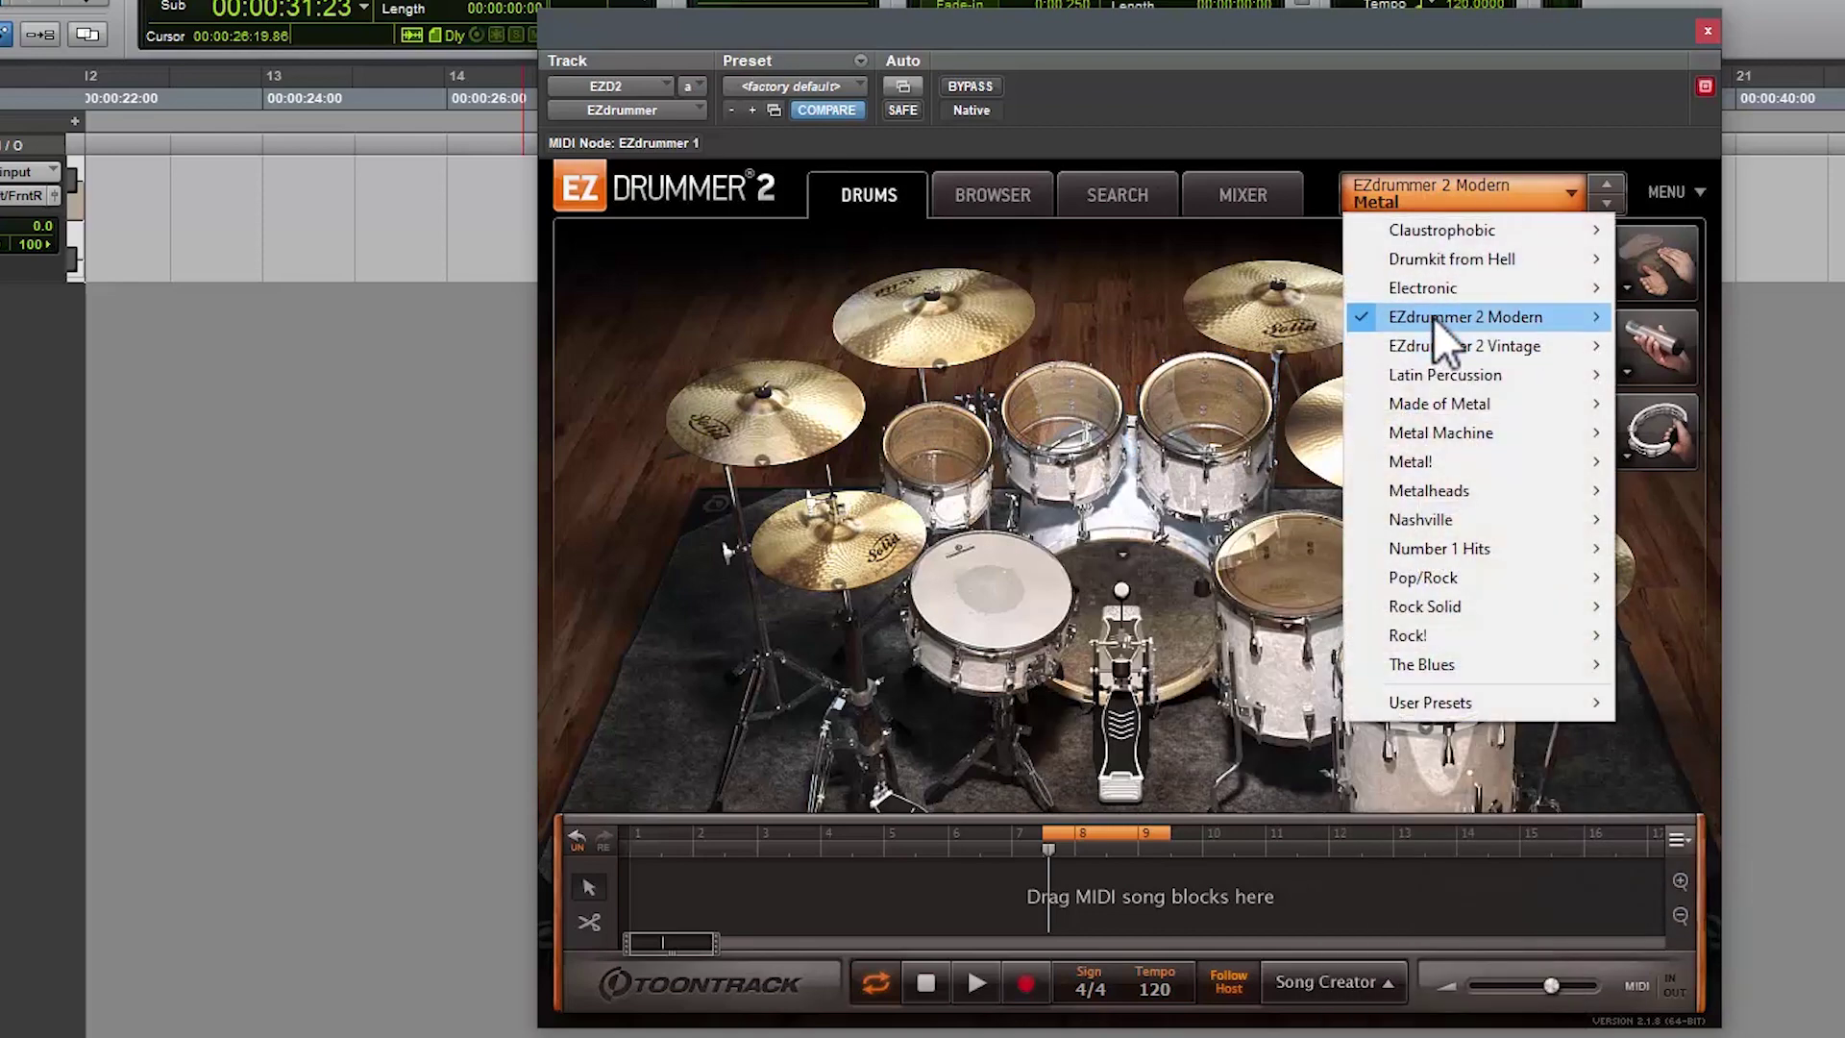
pyautogui.moveTo(1470, 345)
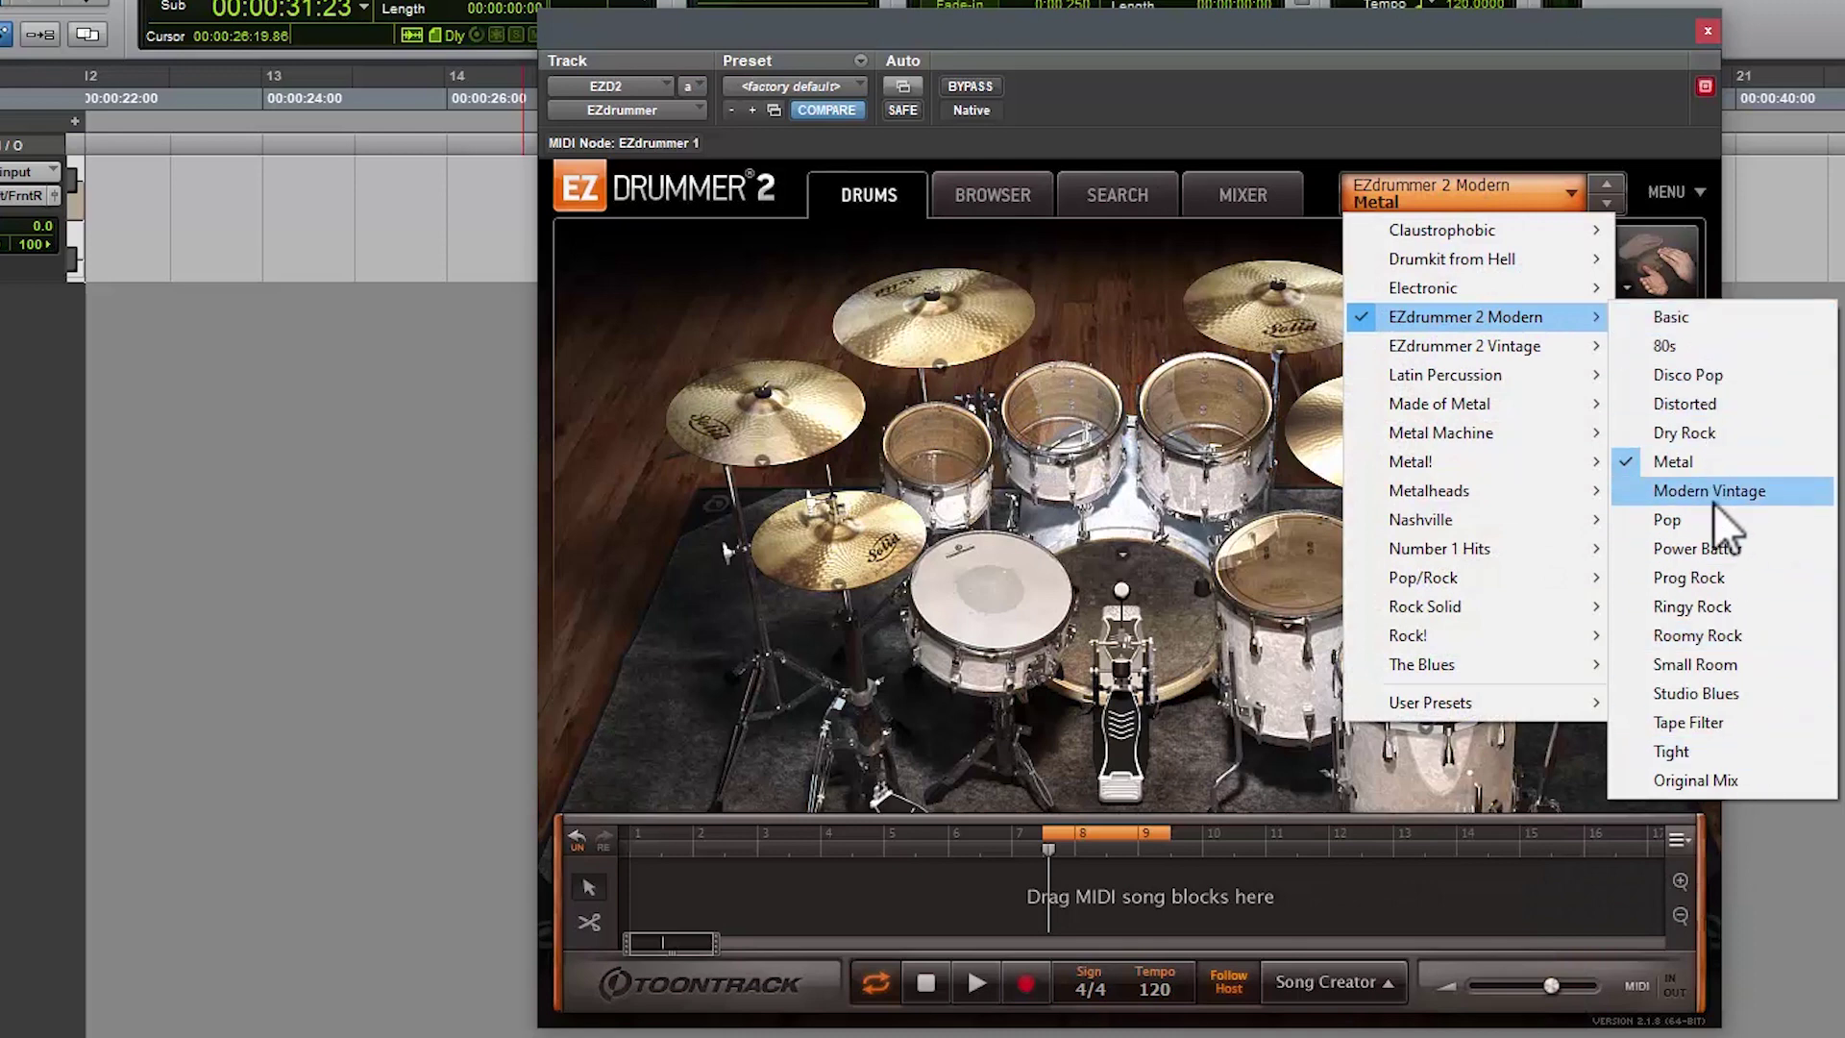
pyautogui.click(1406, 89)
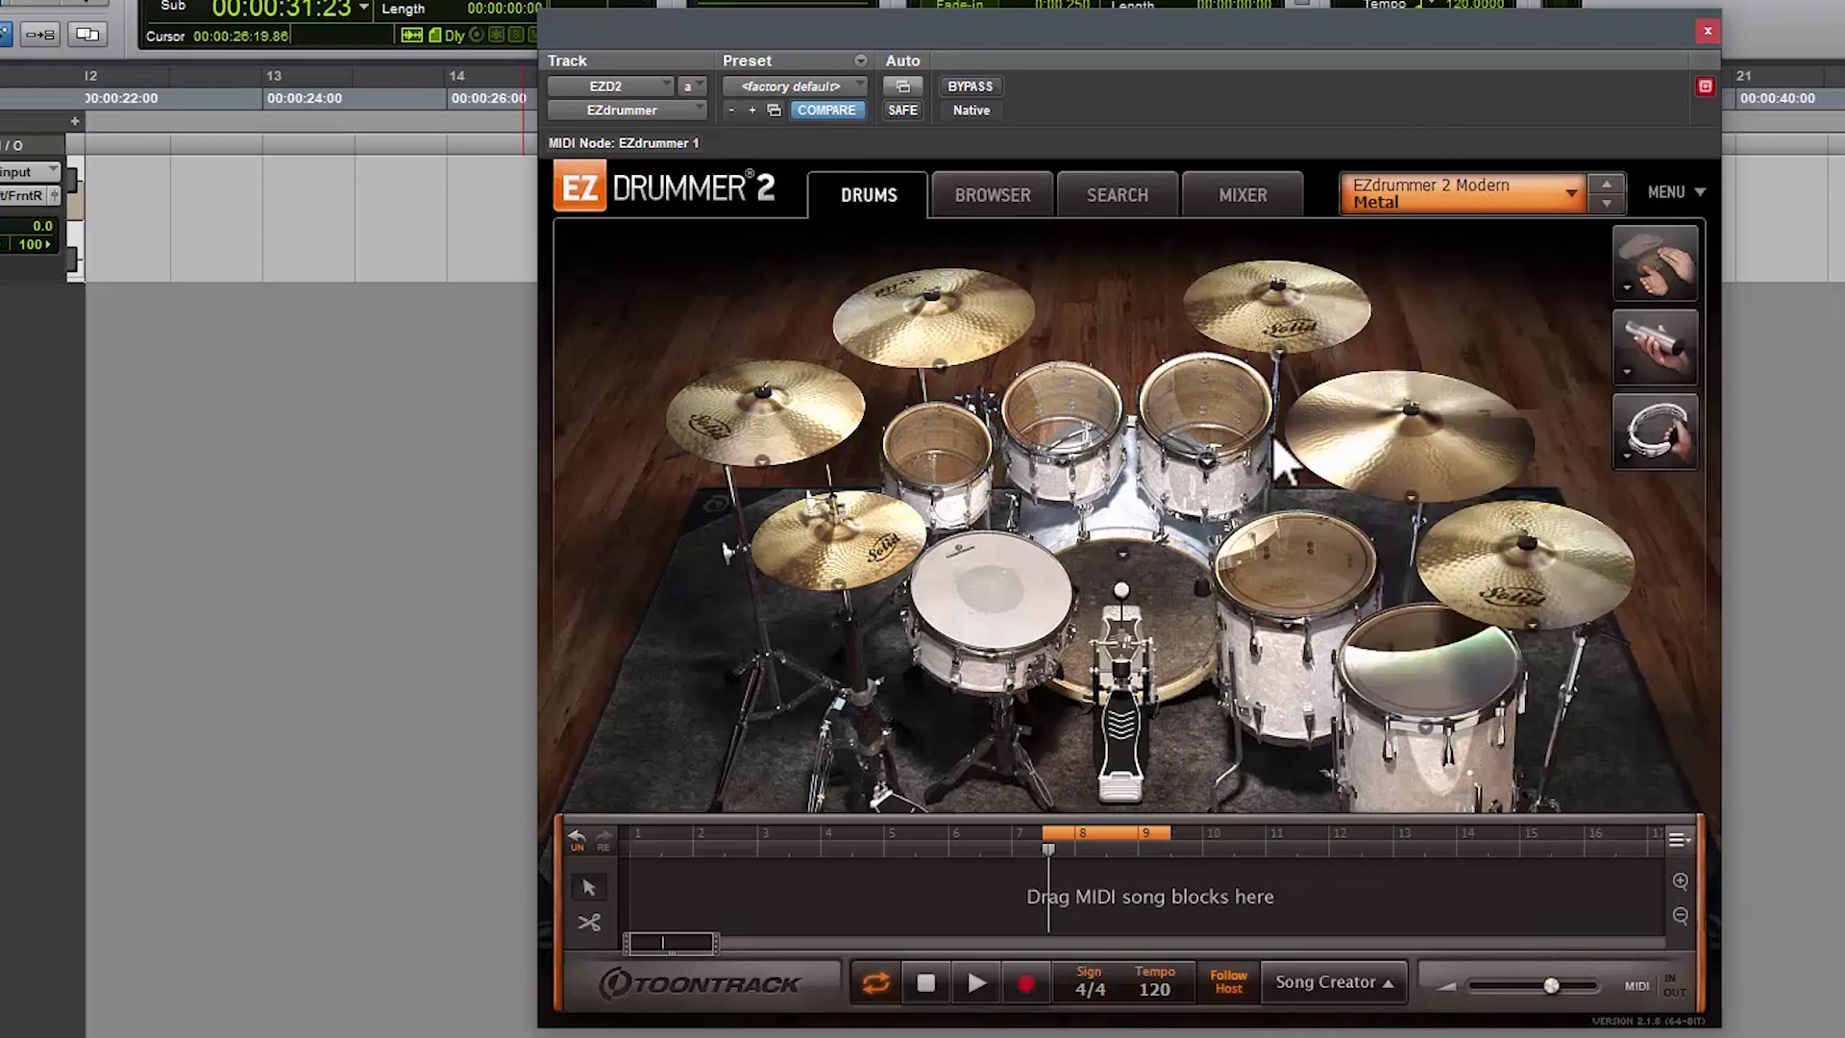
# Step: Review the kick and snare models used in the Metal preset and close their properties
pyautogui.moveTo(1126, 655)
pyautogui.click(1123, 555)
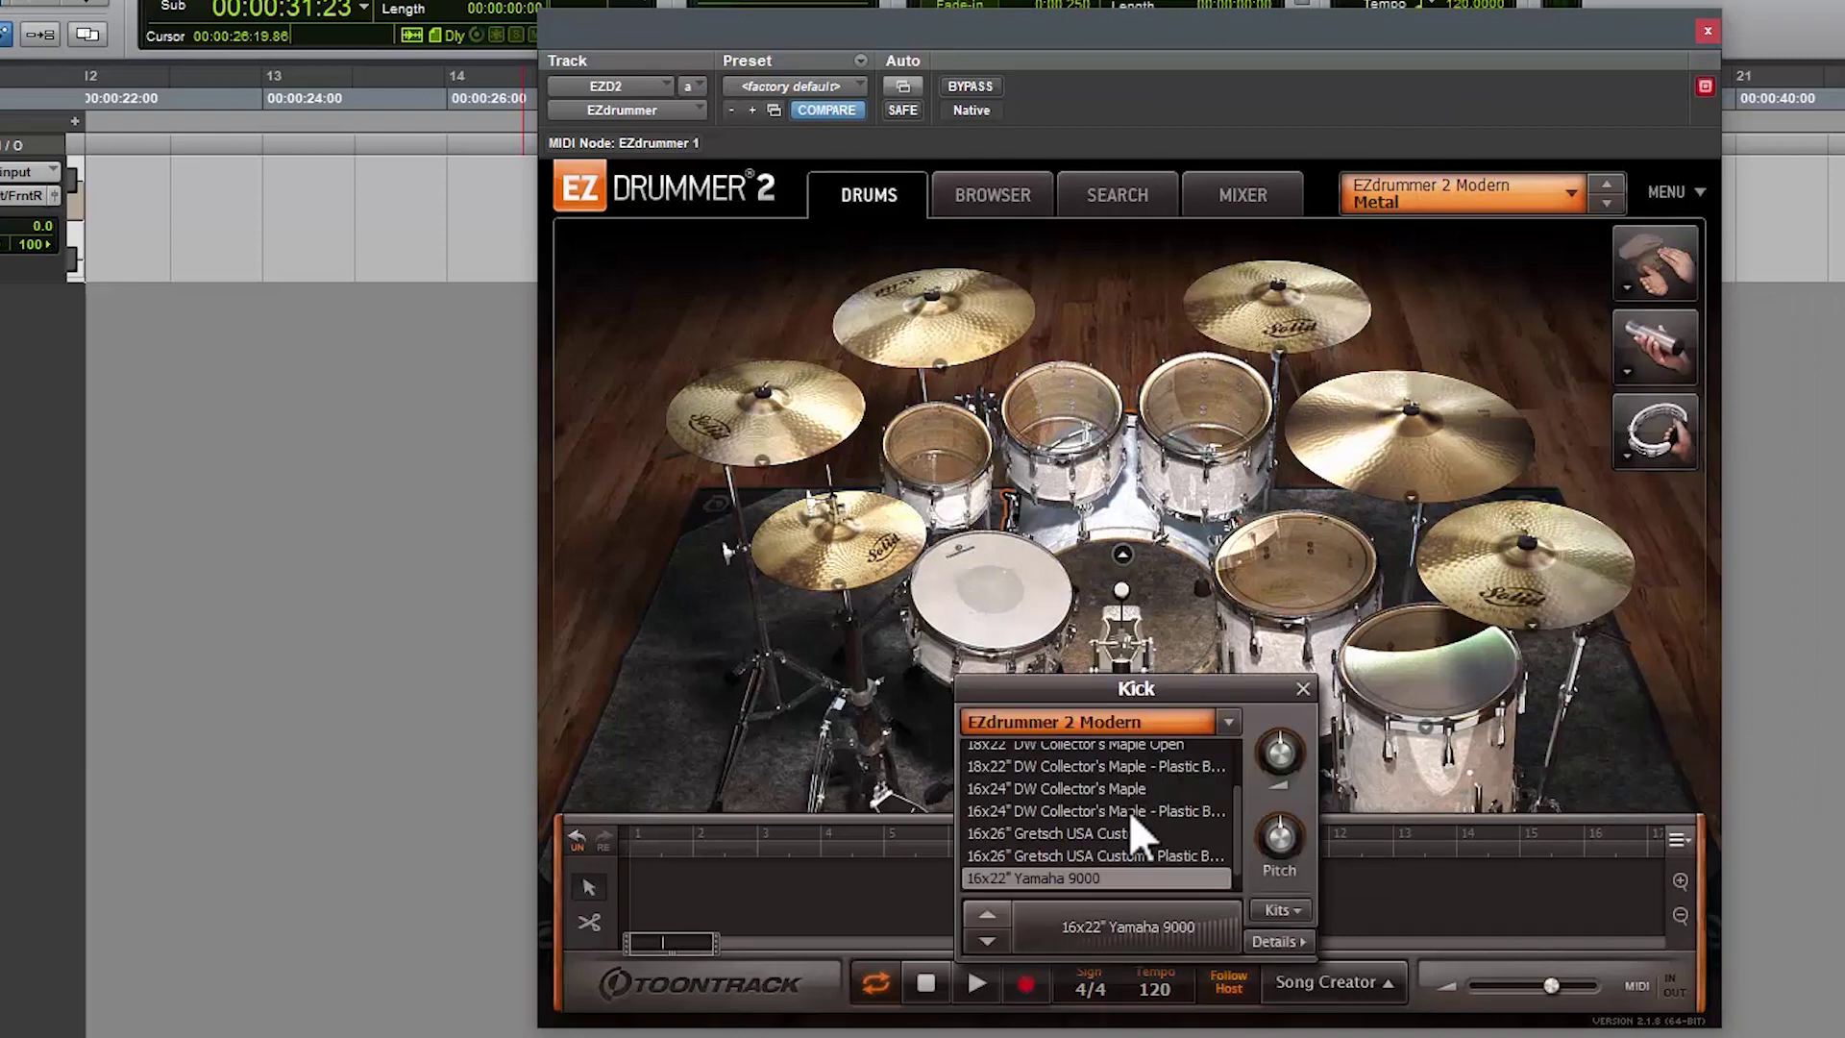
pyautogui.click(991, 660)
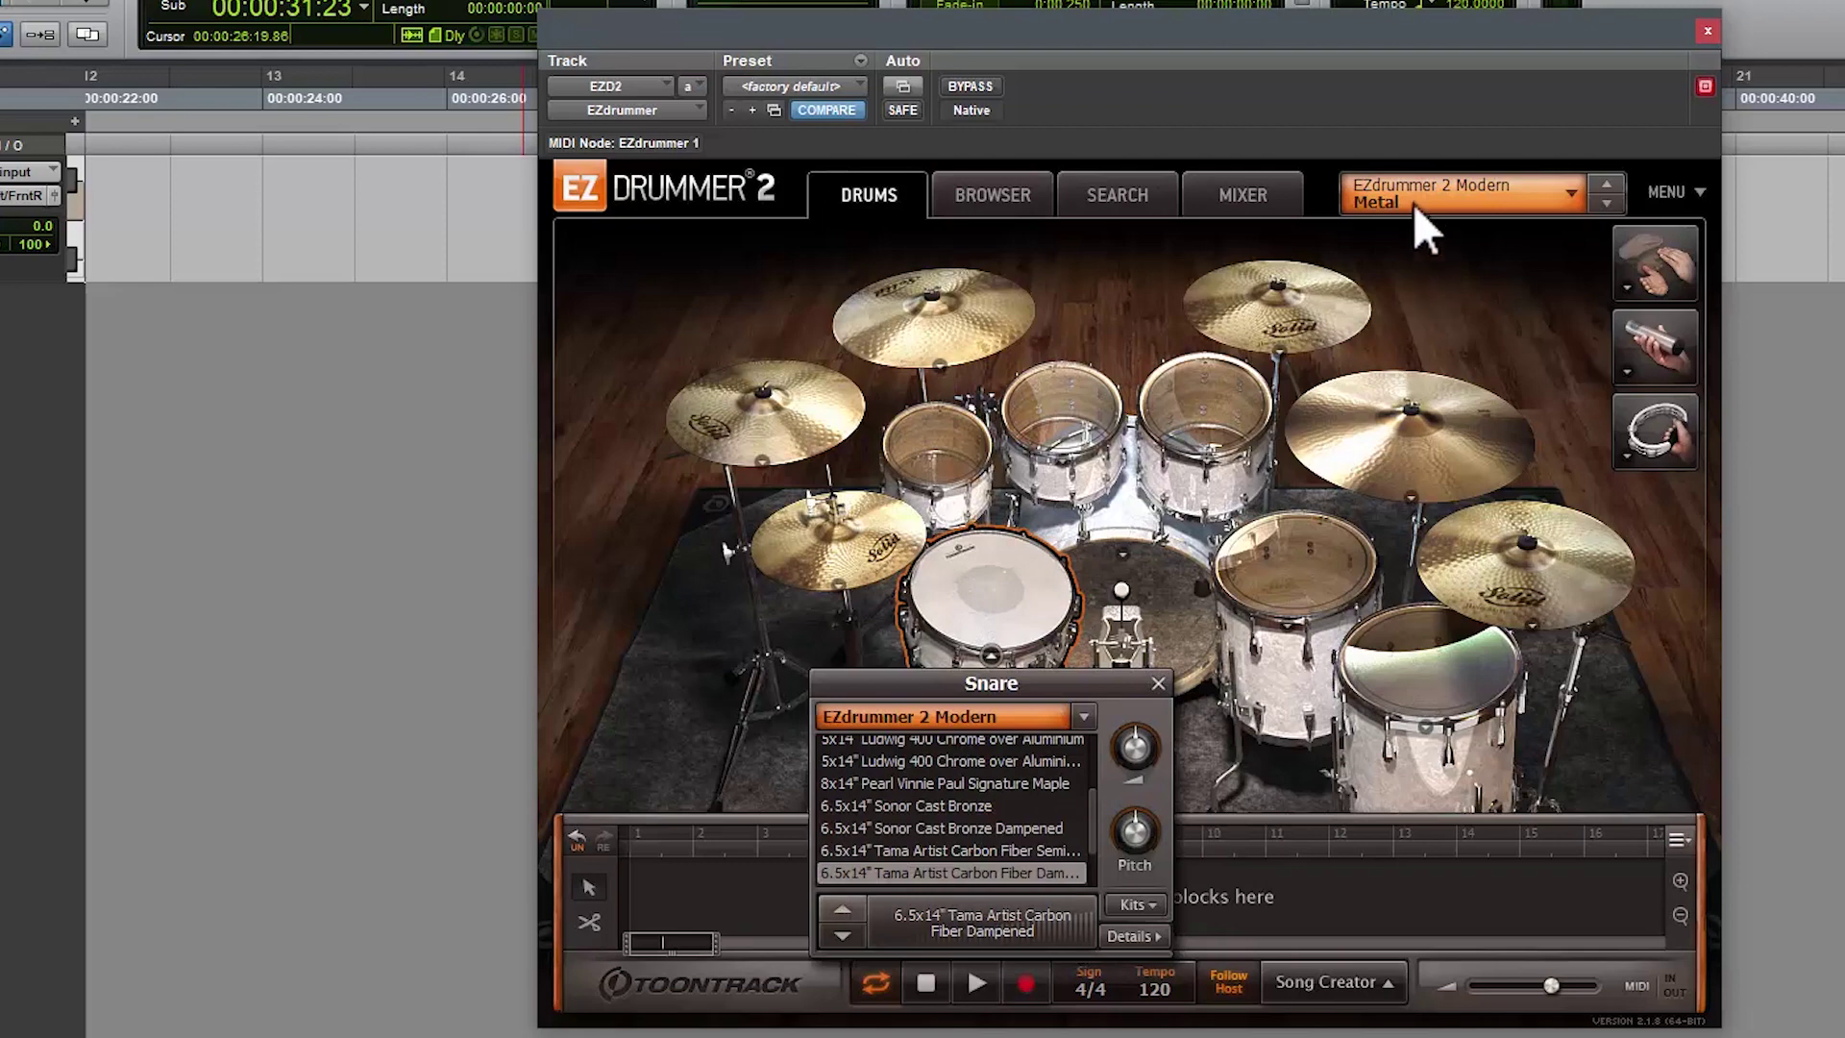
pyautogui.click(1399, 258)
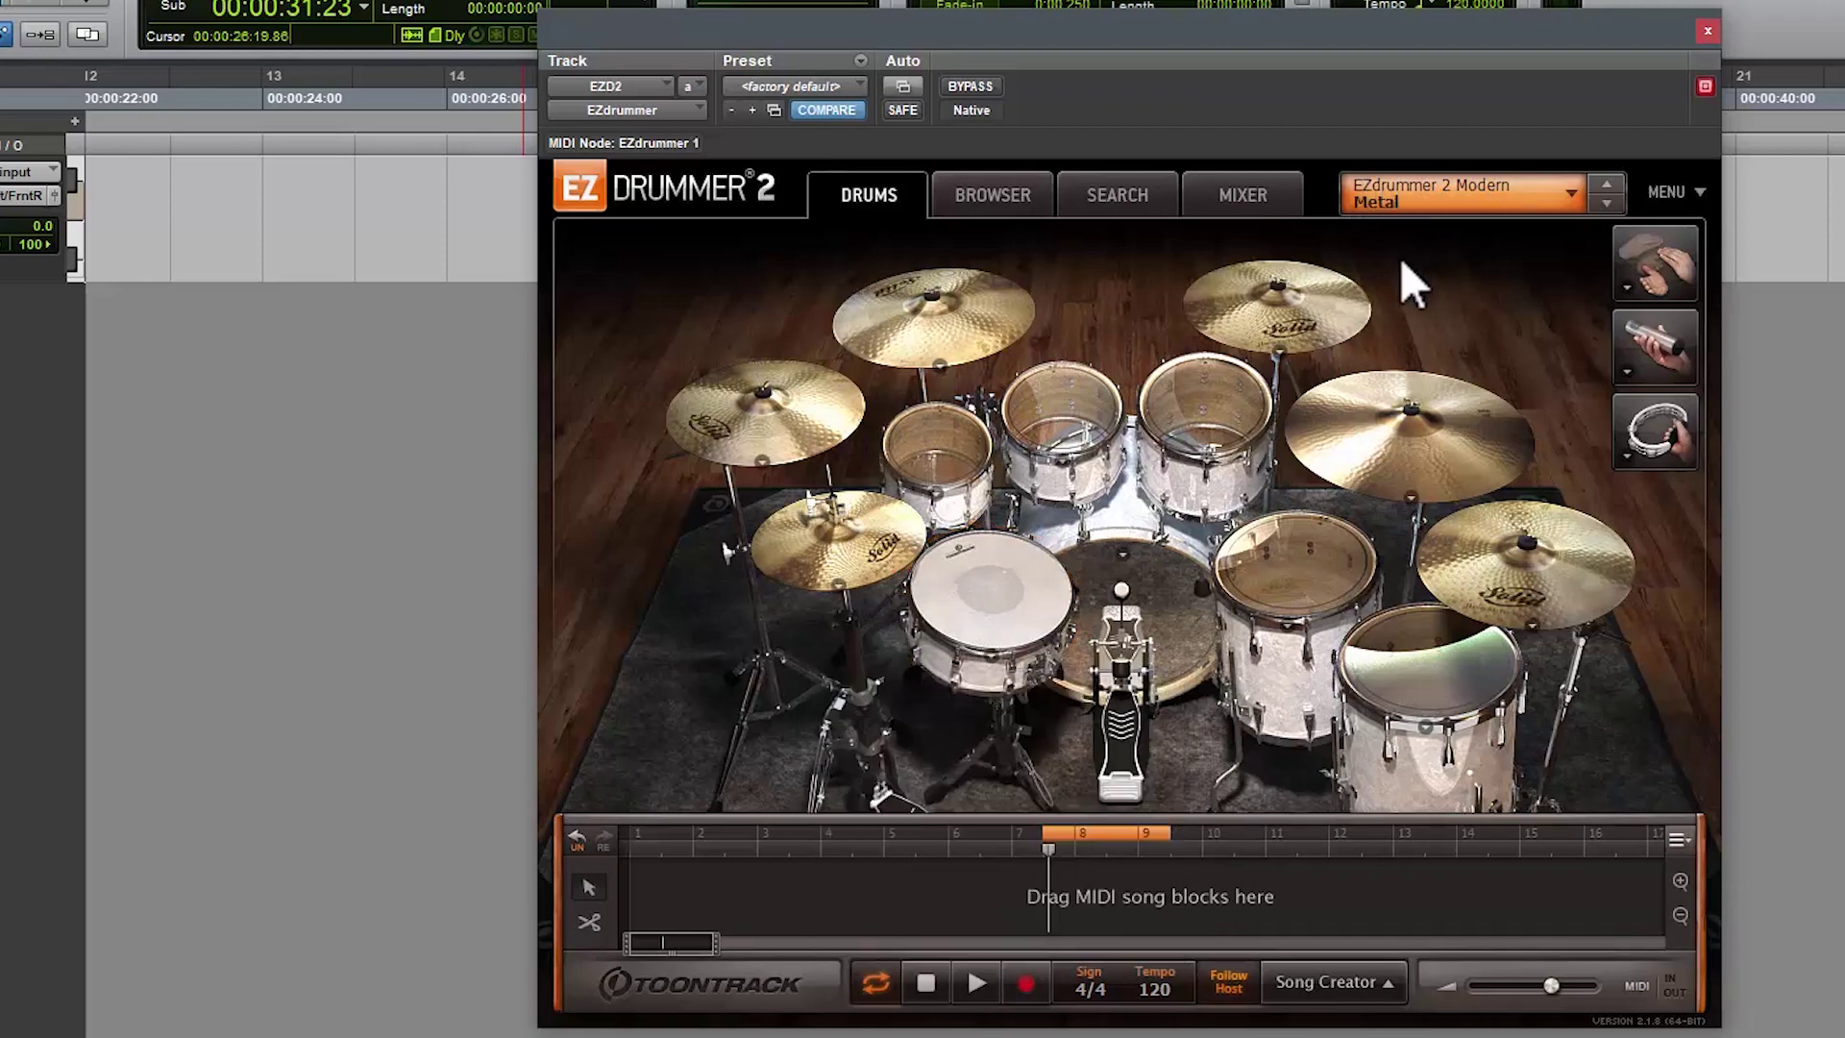
# Step: Load the Gretsch USA Custom kit from the snare's properties
pyautogui.click(995, 584)
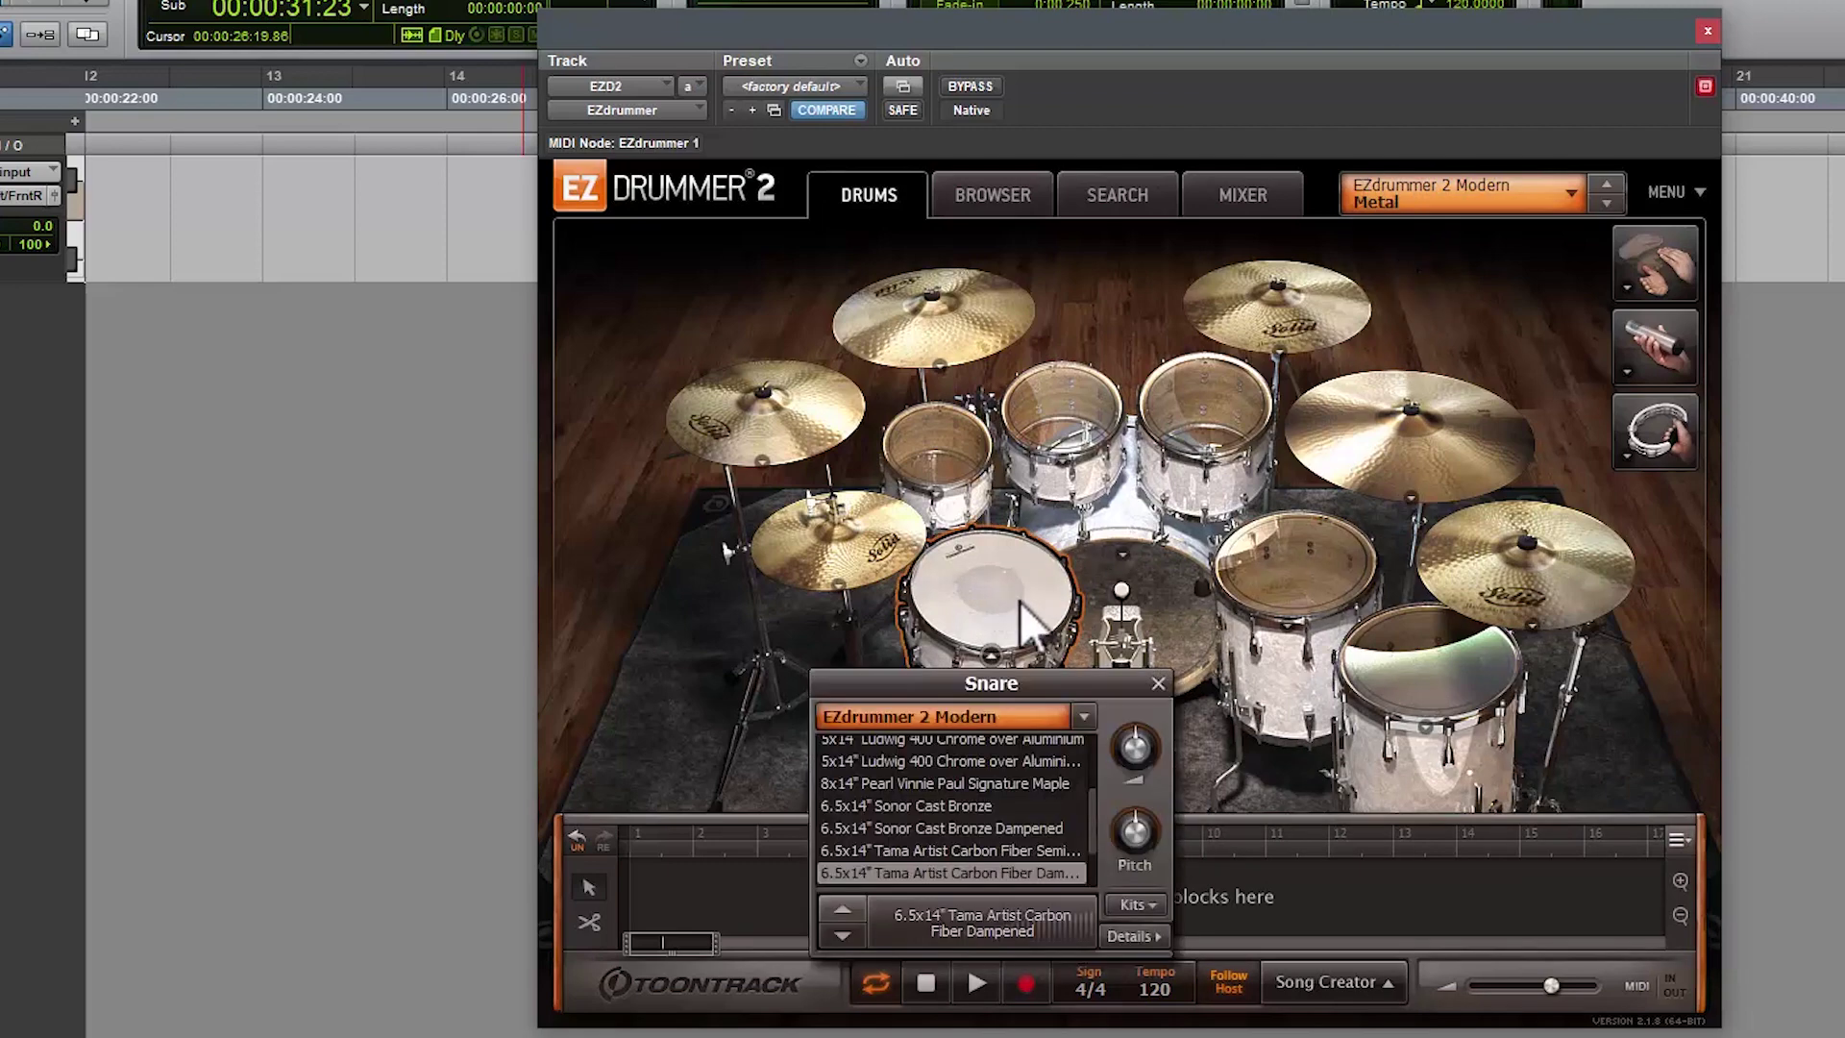
pyautogui.click(1149, 901)
pyautogui.click(1249, 994)
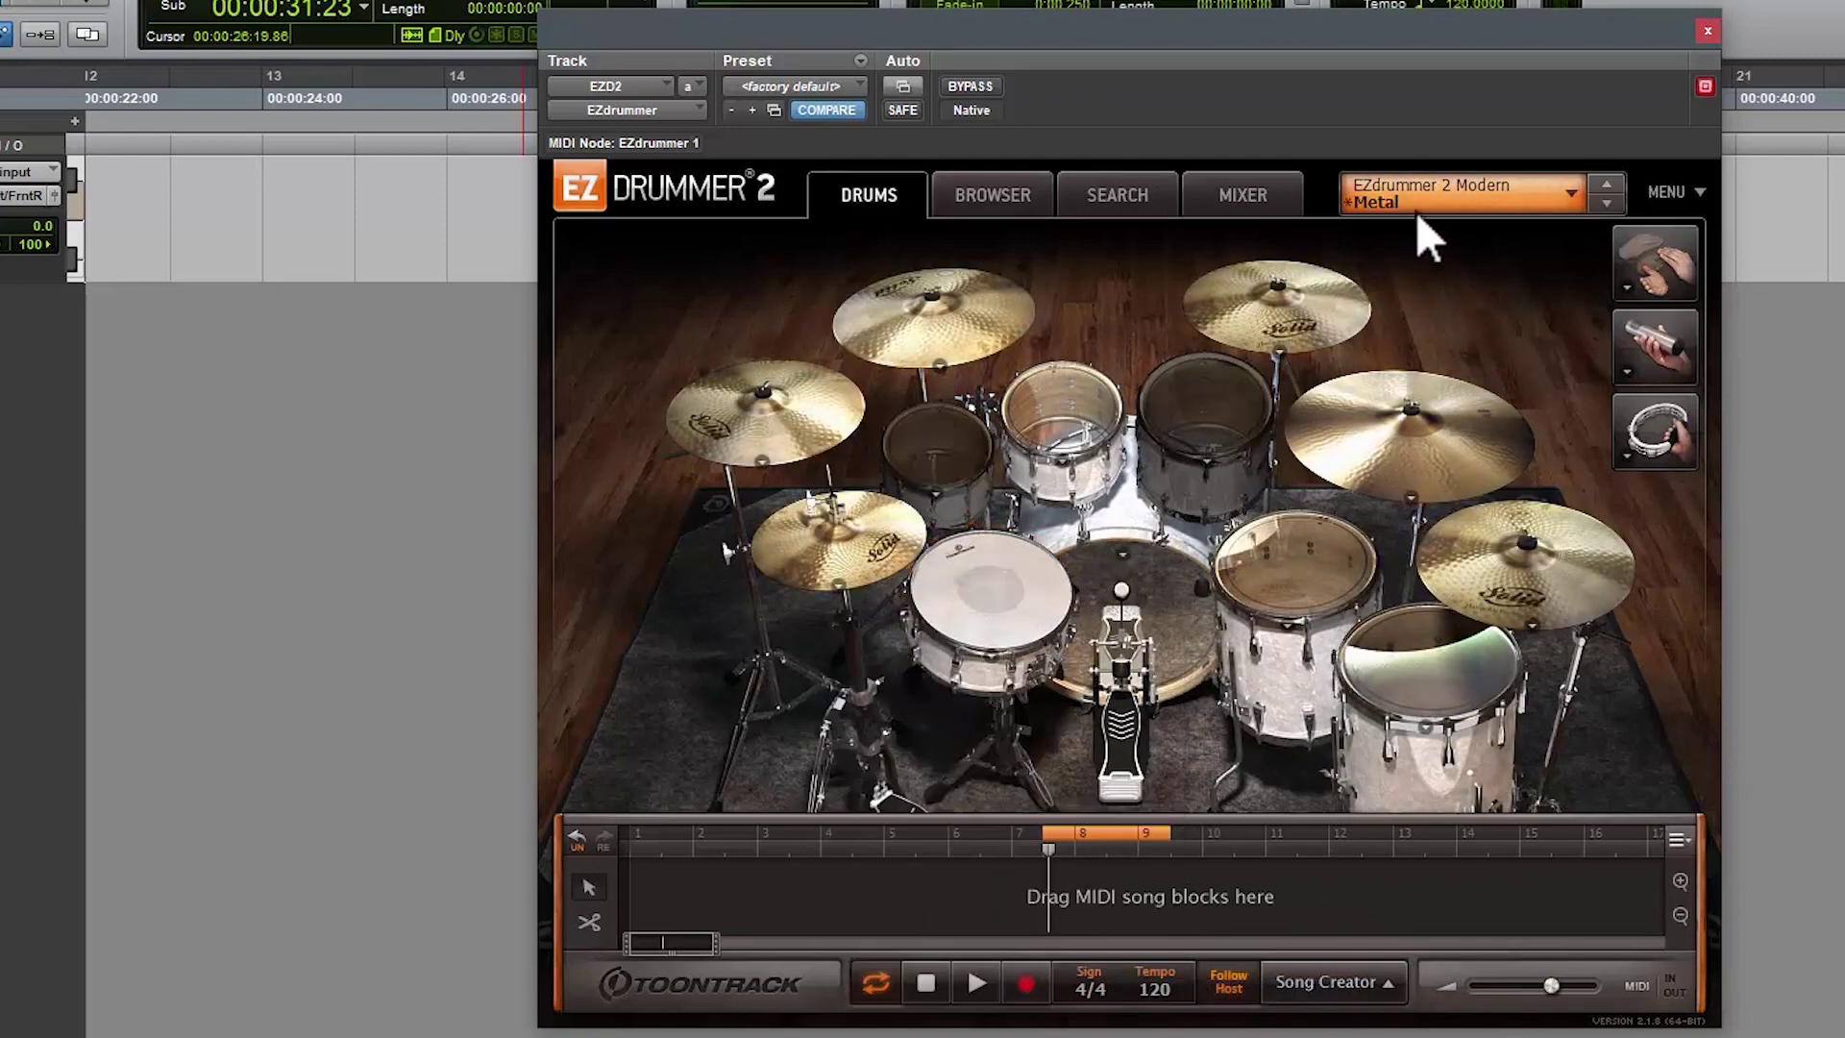
# Step: Reload the Metal preset of EZdrummer 2 Modern and check the drum assigned to Racktom 2
pyautogui.click(1378, 198)
pyautogui.moveTo(1449, 321)
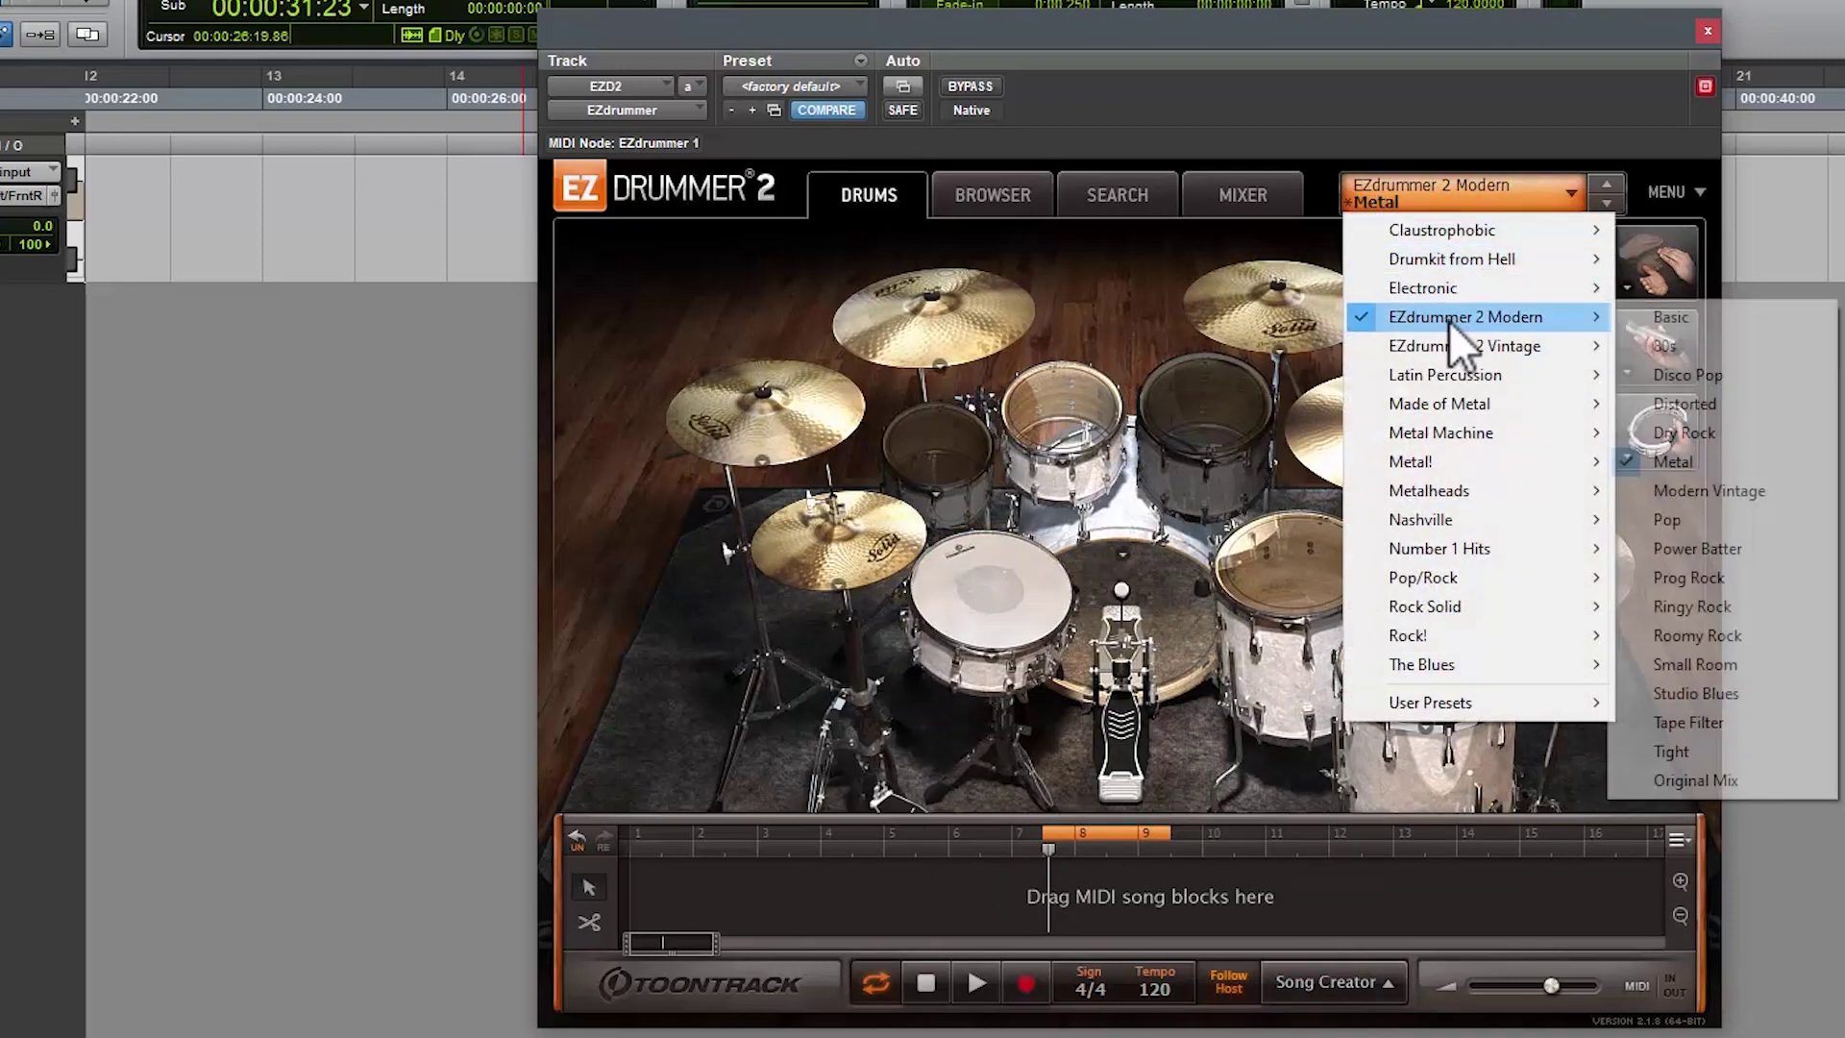
pyautogui.click(1685, 459)
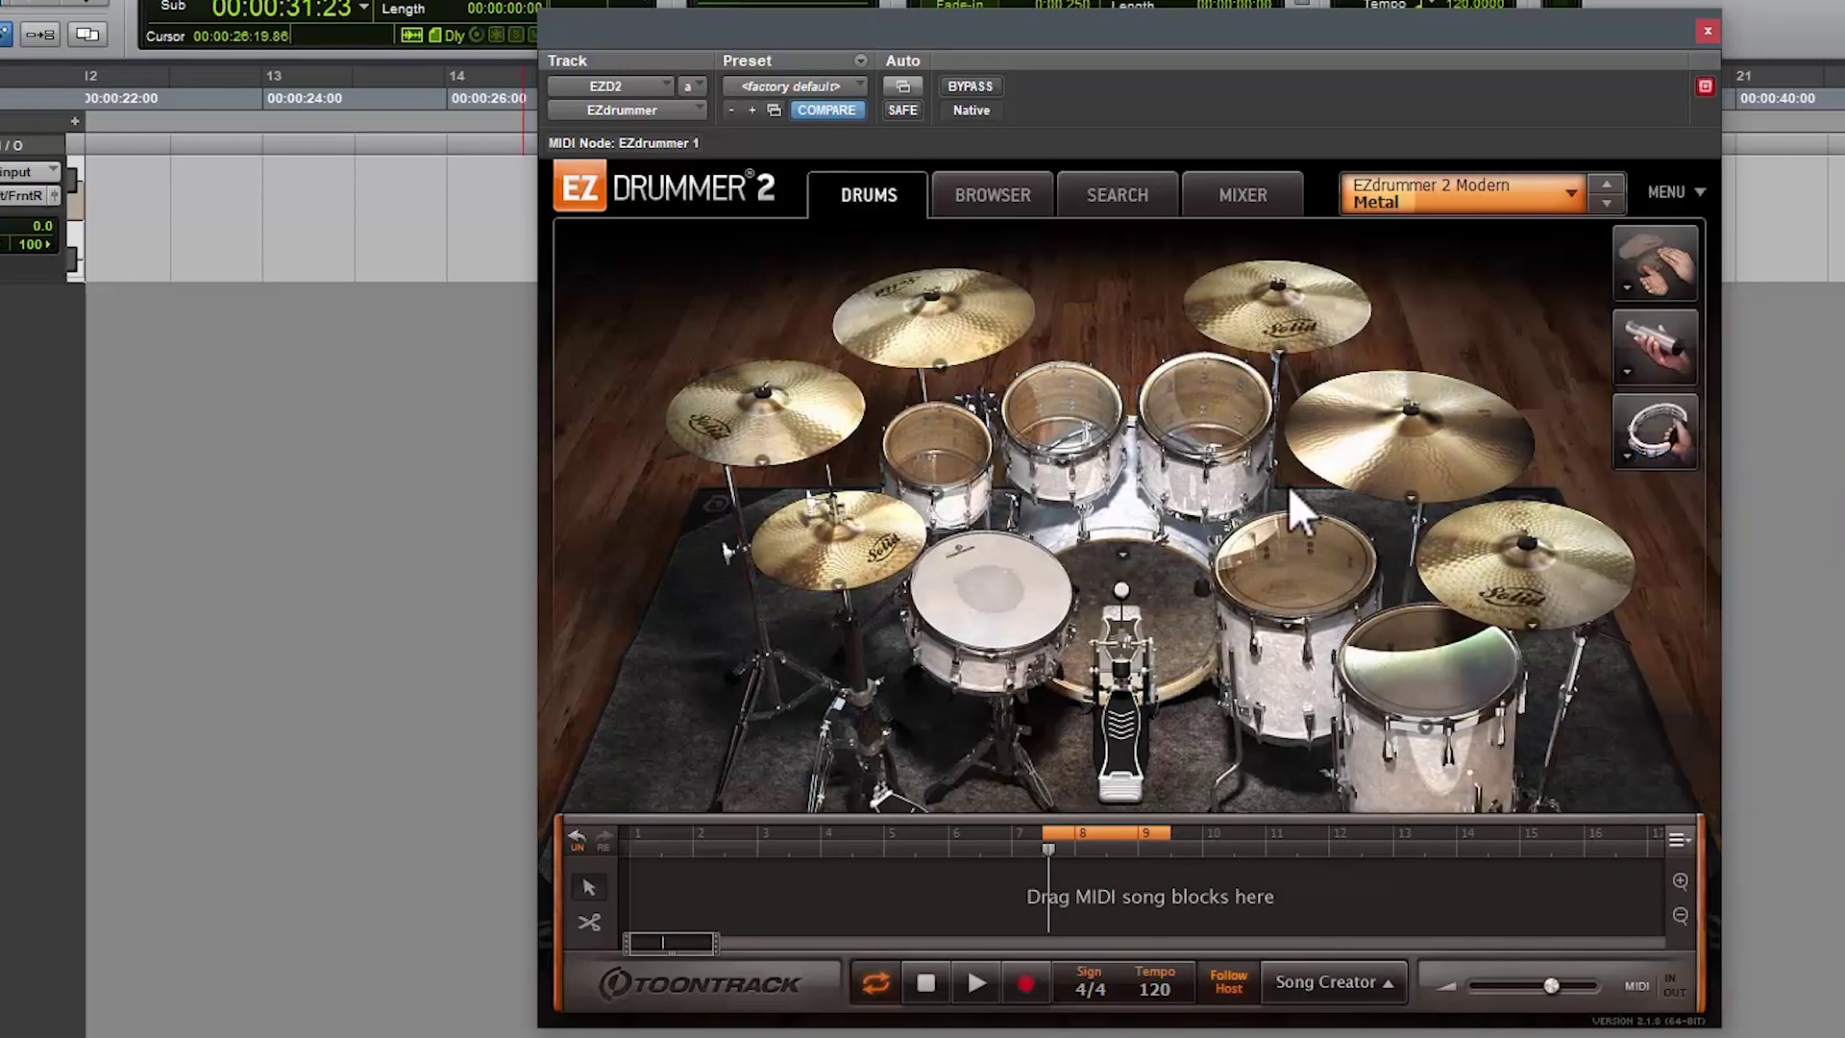
pyautogui.click(1080, 429)
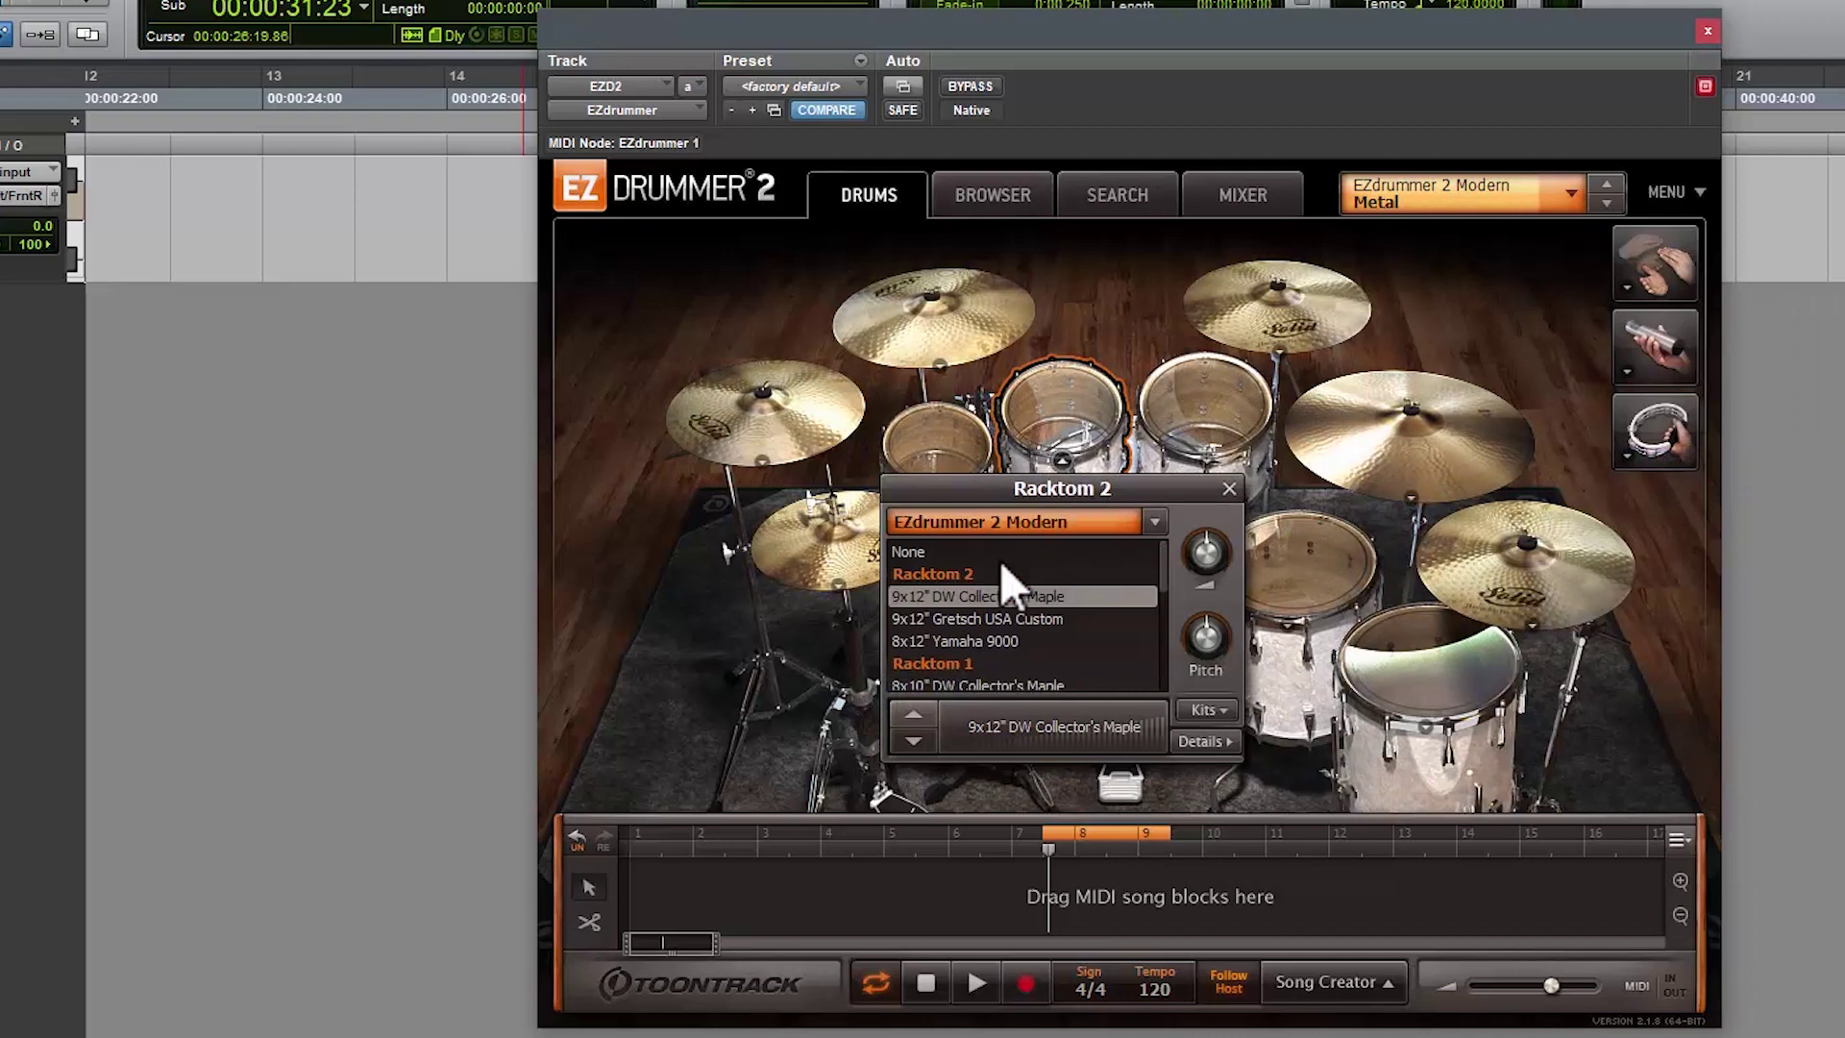
pyautogui.click(1116, 310)
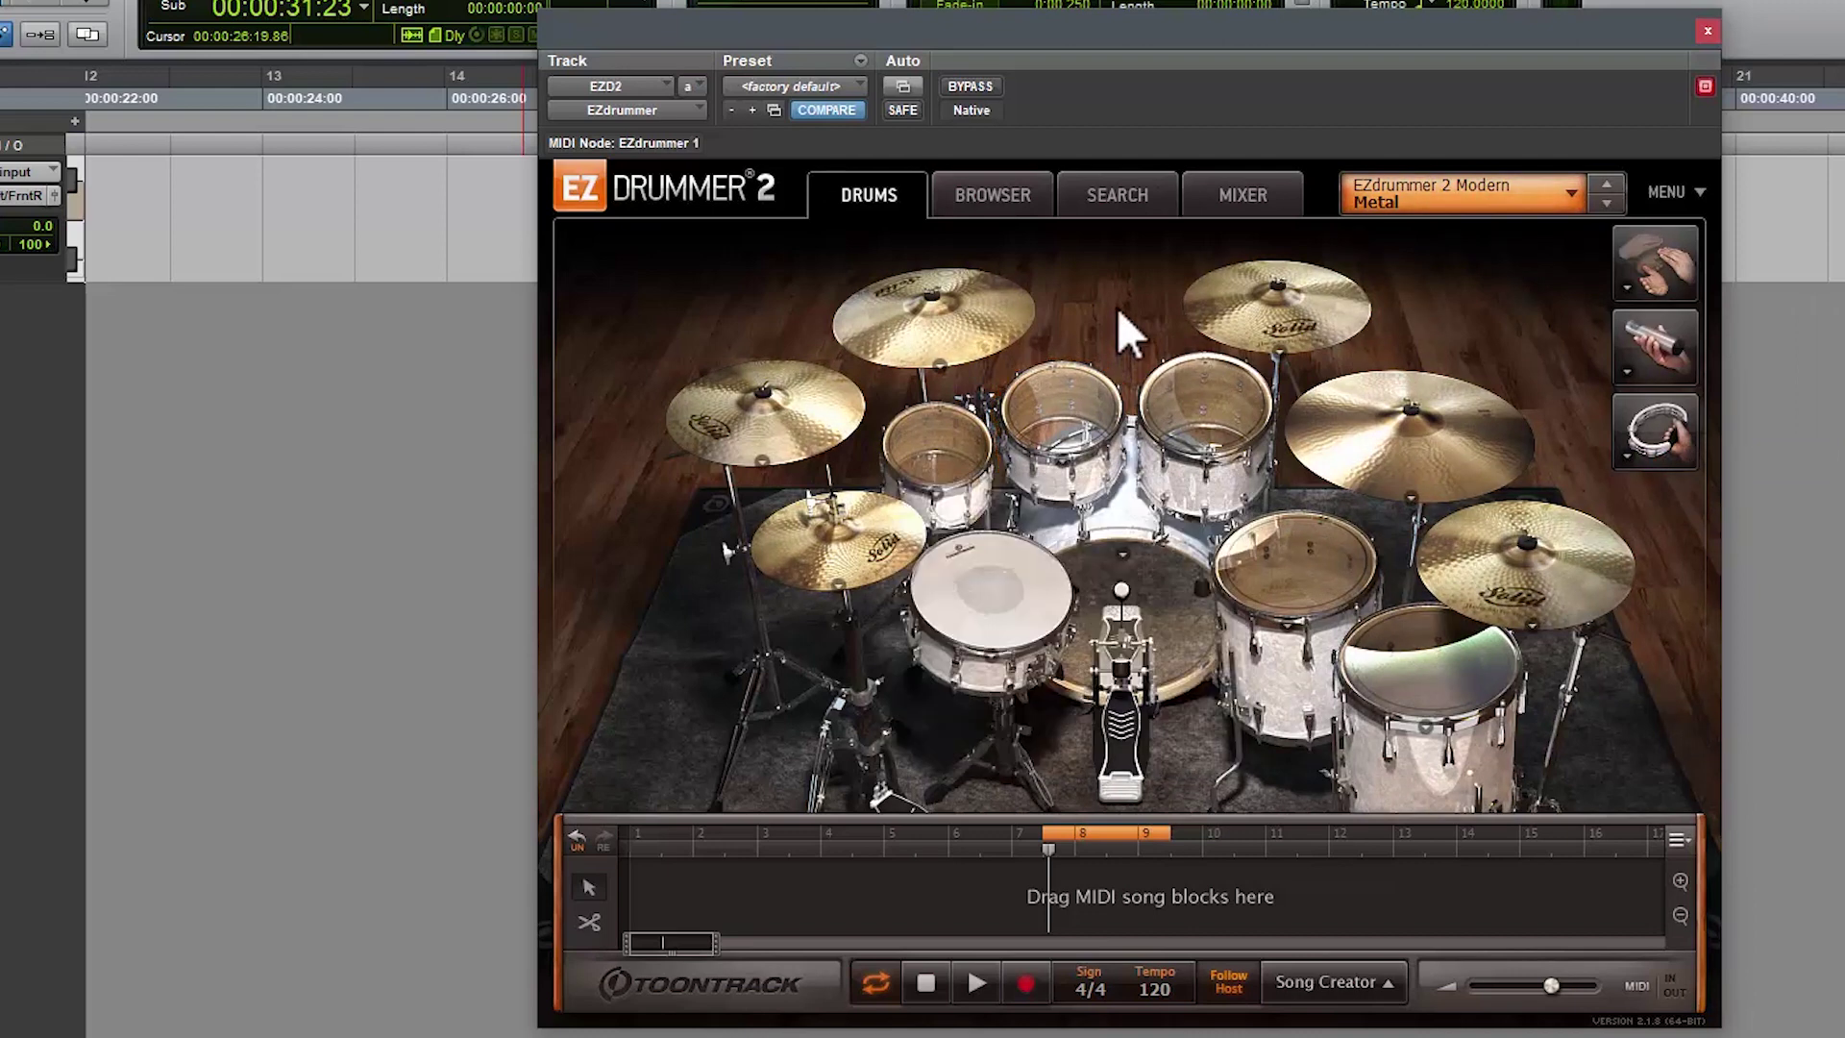
# Step: Raise Racktom 3's volume to 2.2 dB and replace Floortom 2 with the 13x15" Yamaha 9000
pyautogui.click(1182, 404)
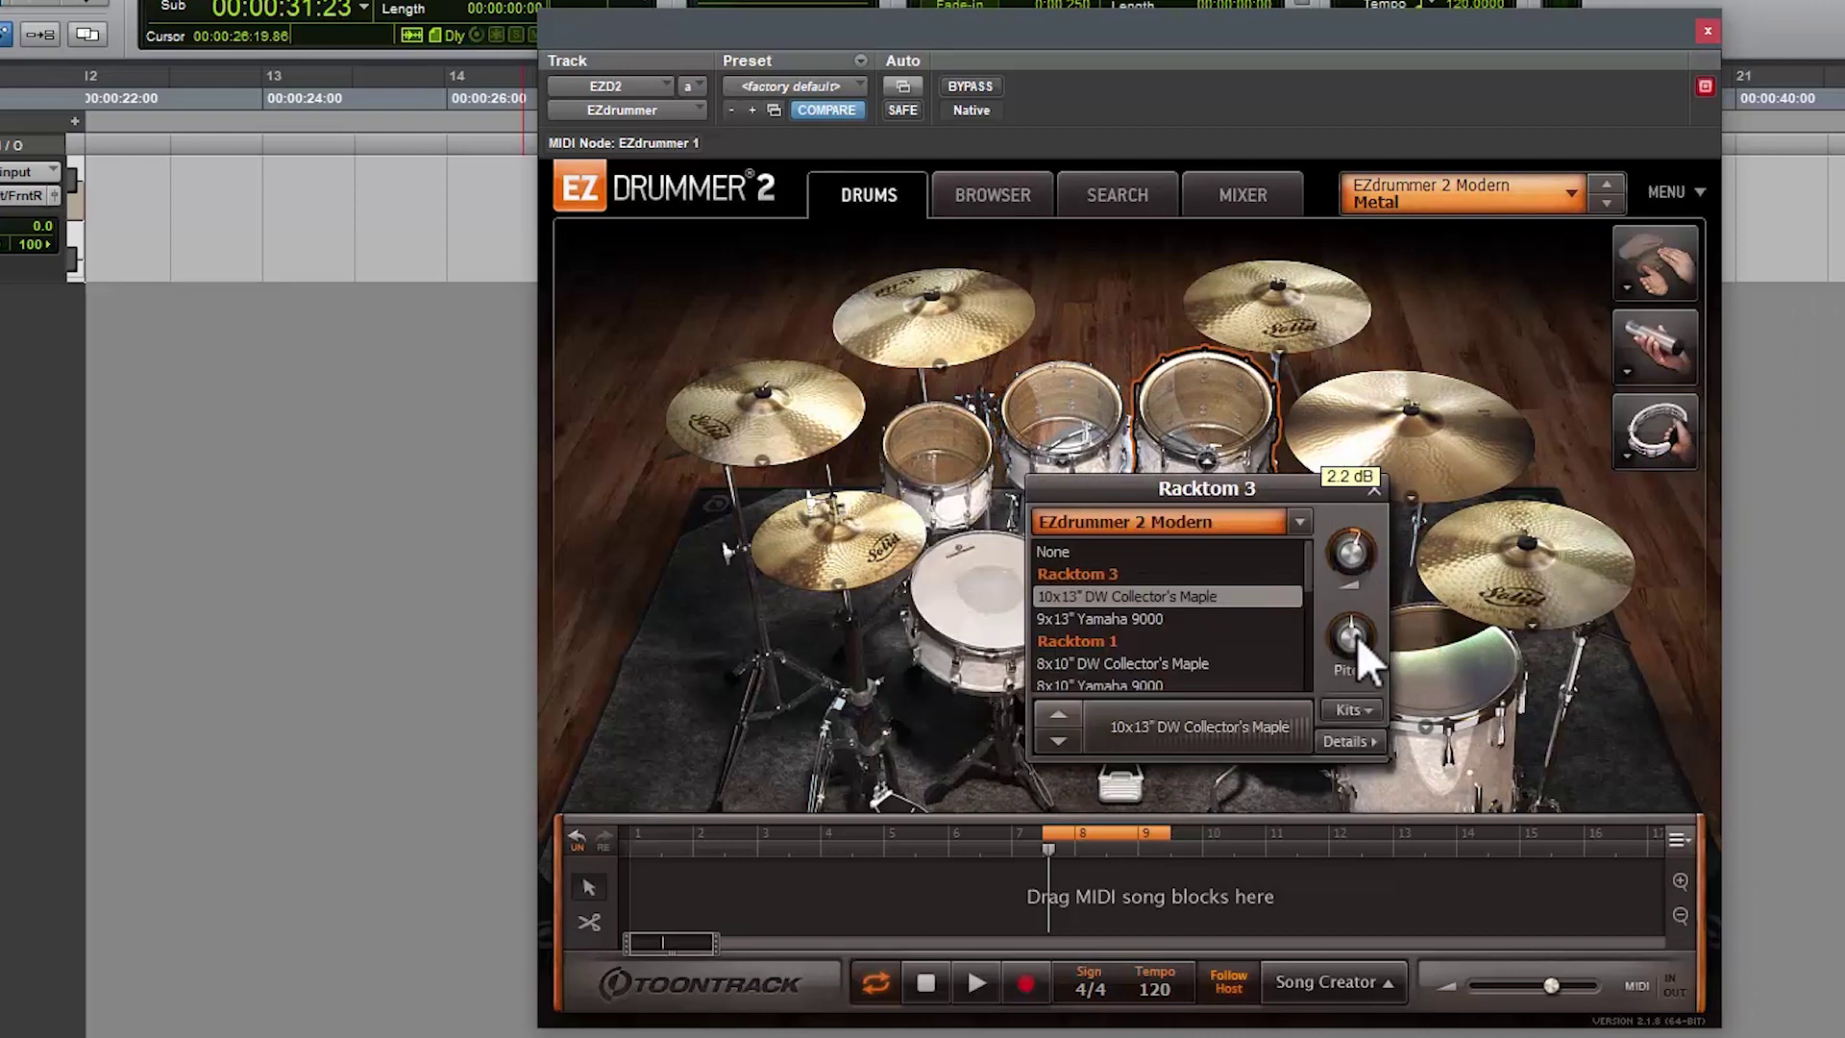
pyautogui.click(1479, 650)
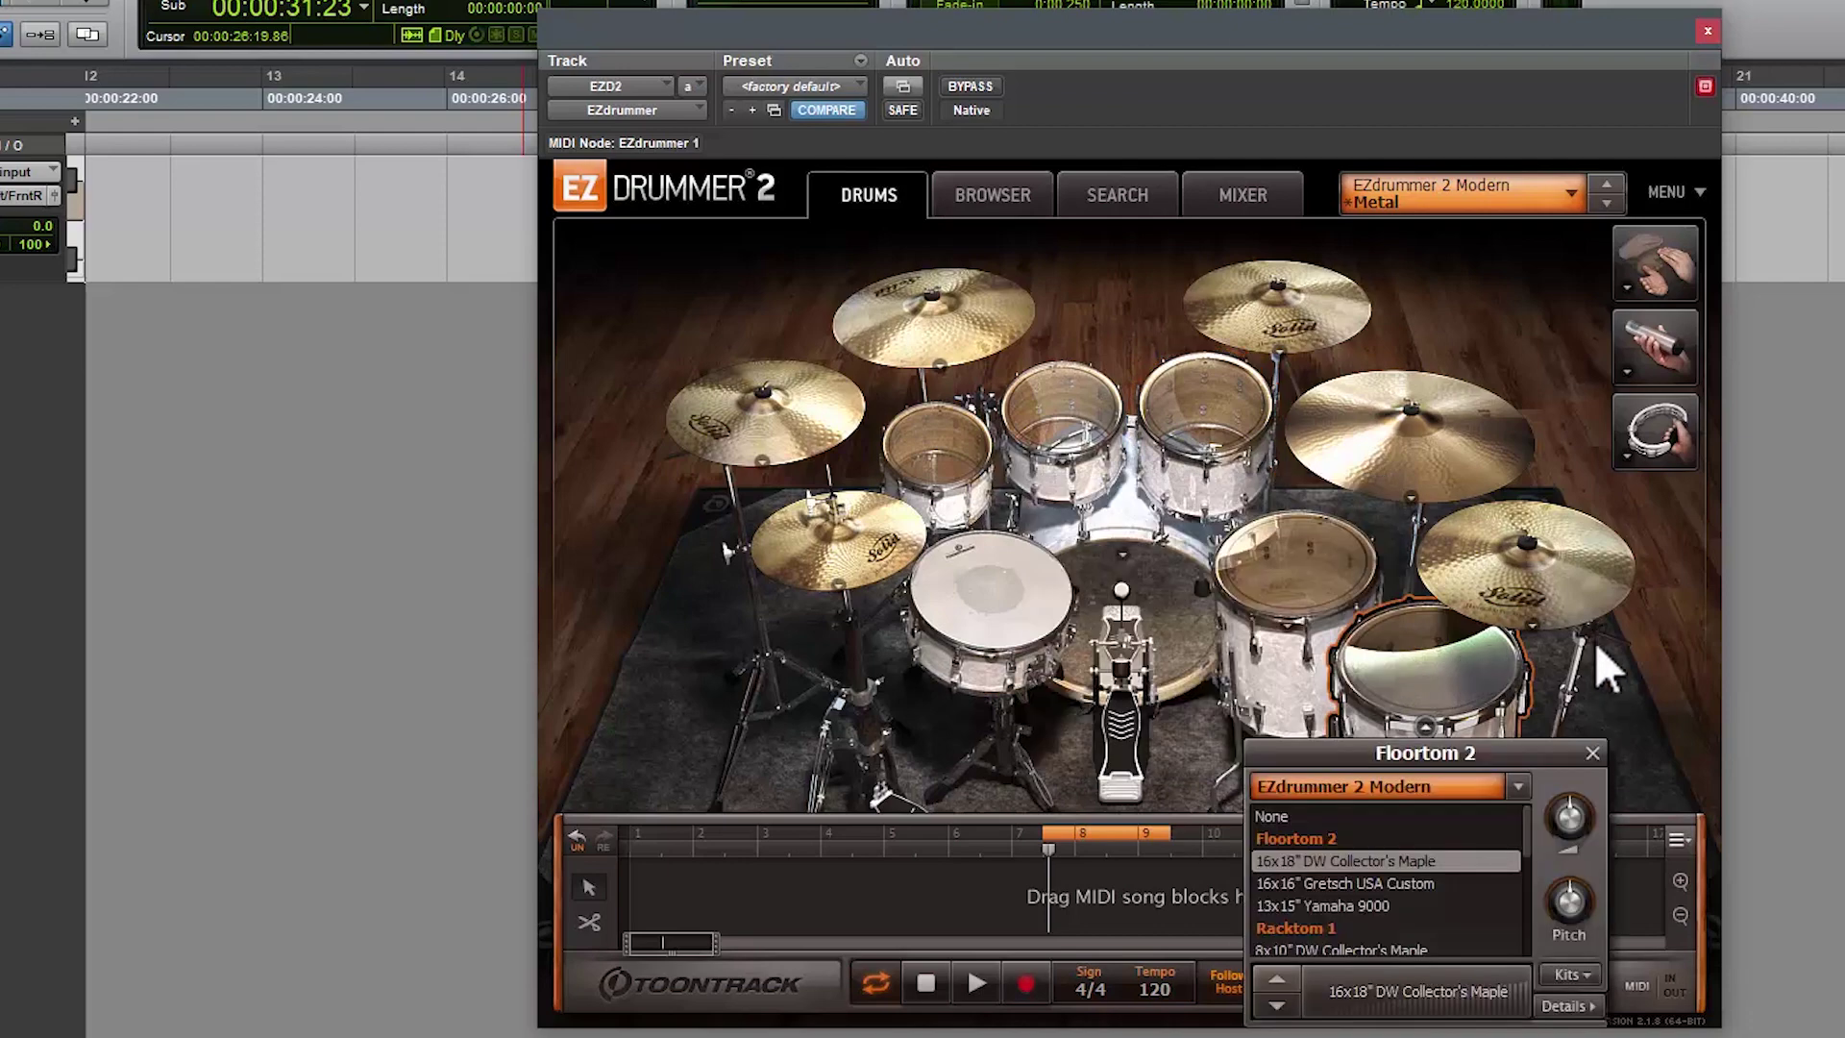
pyautogui.click(1355, 905)
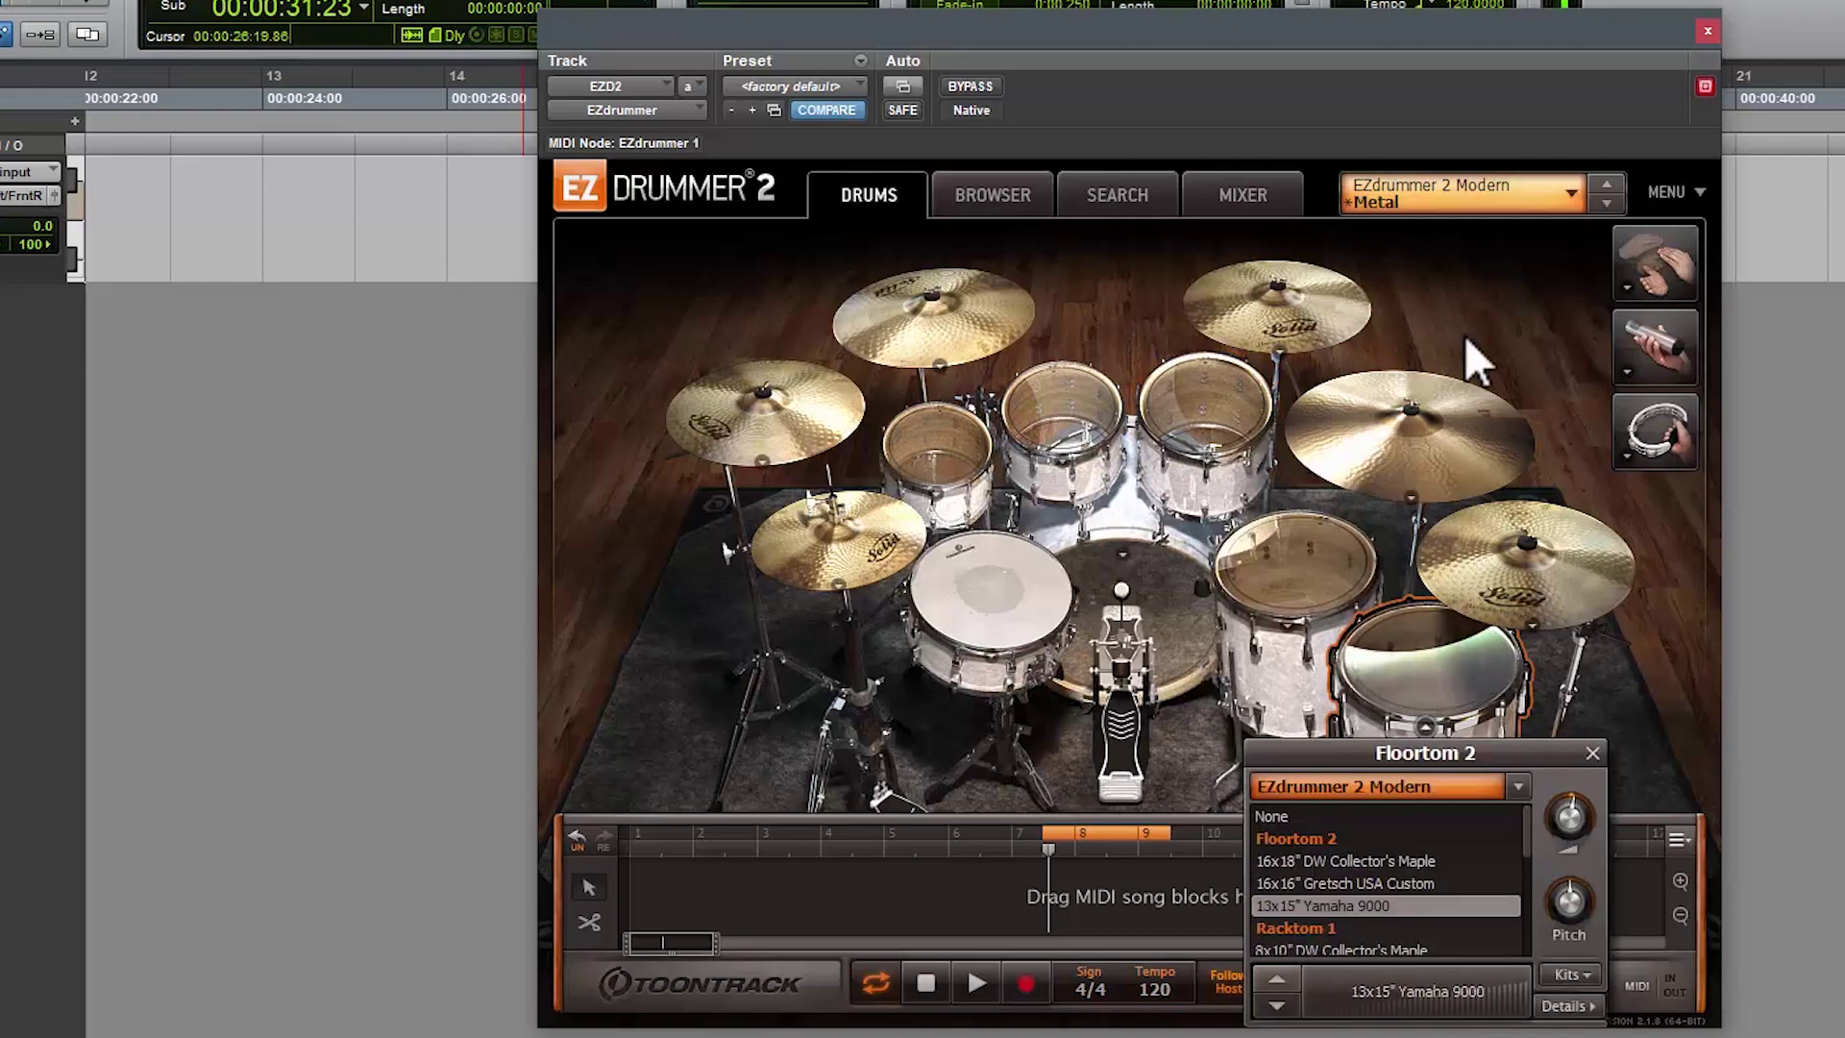
# Step: Discard the tom changes by reloading the Metal preset of EZdrummer 2 Modern
pyautogui.click(1461, 190)
pyautogui.moveTo(1472, 312)
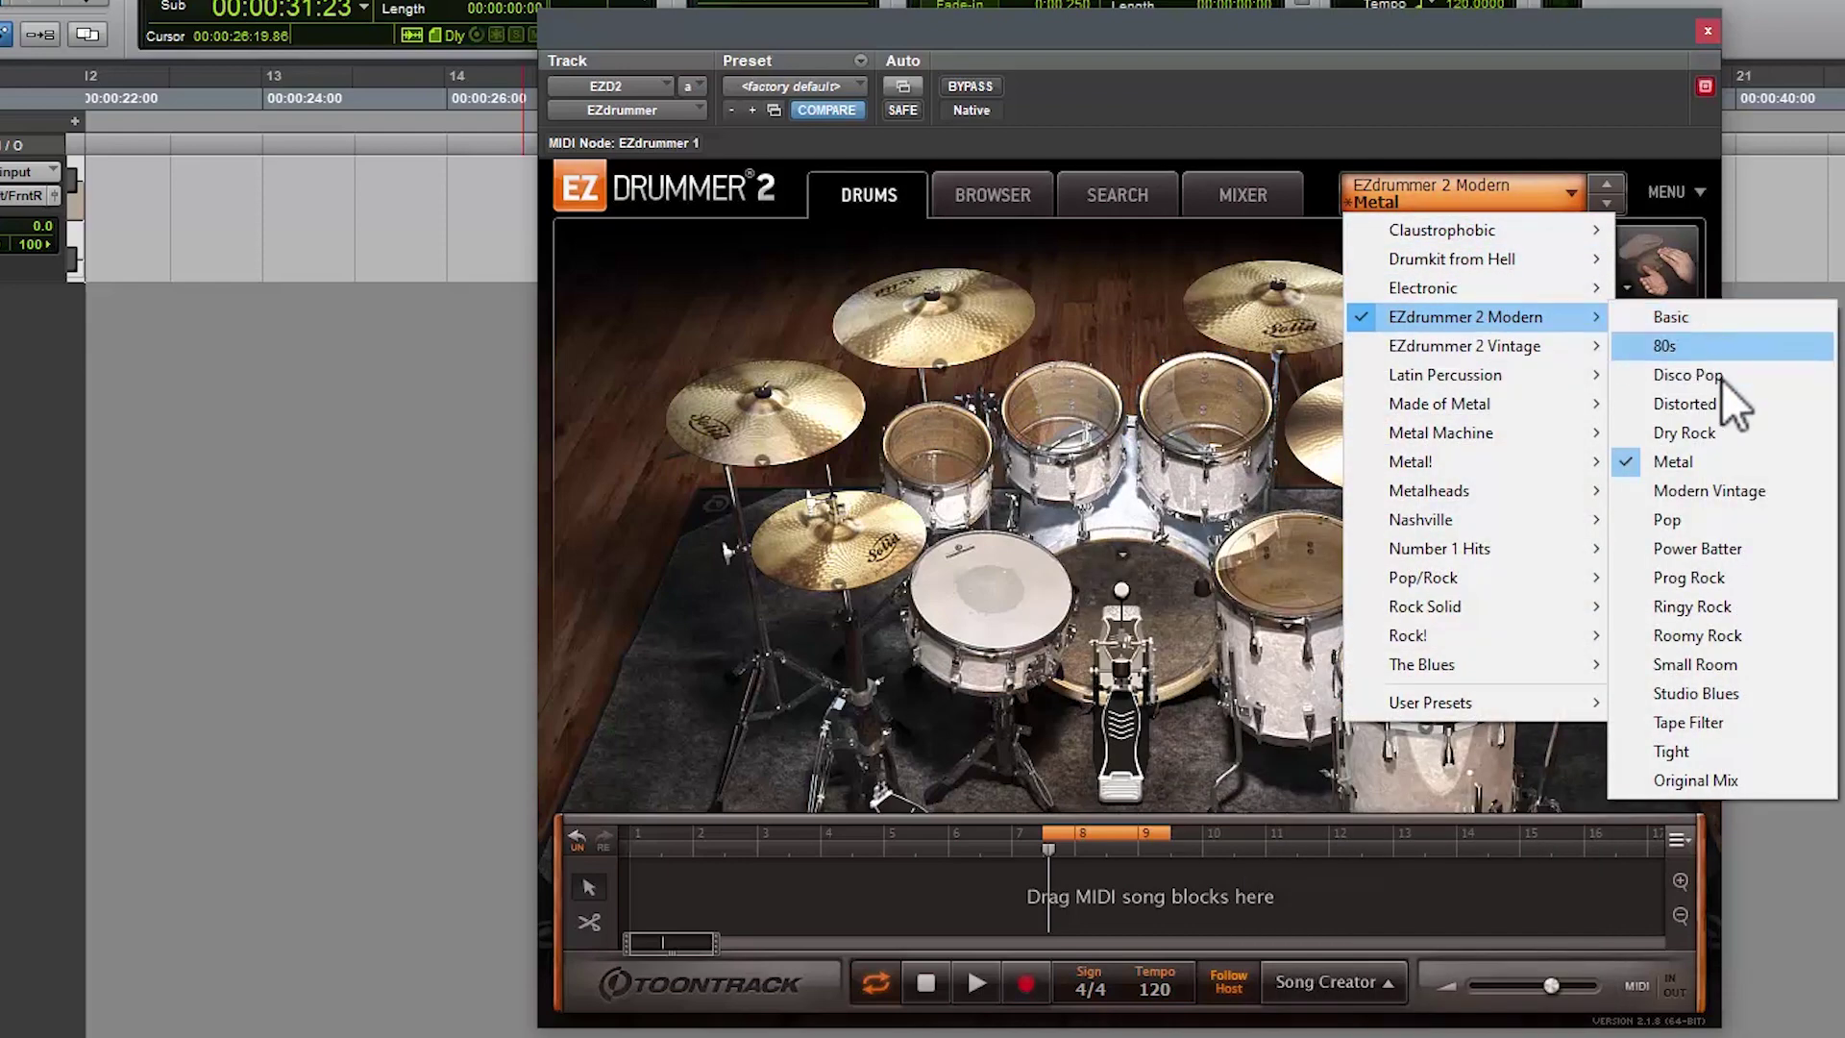
pyautogui.click(1716, 461)
# Step: Check the restored settings of Floortom 2, Floortom 1 and Racktom 3, and close the properties
pyautogui.click(1414, 663)
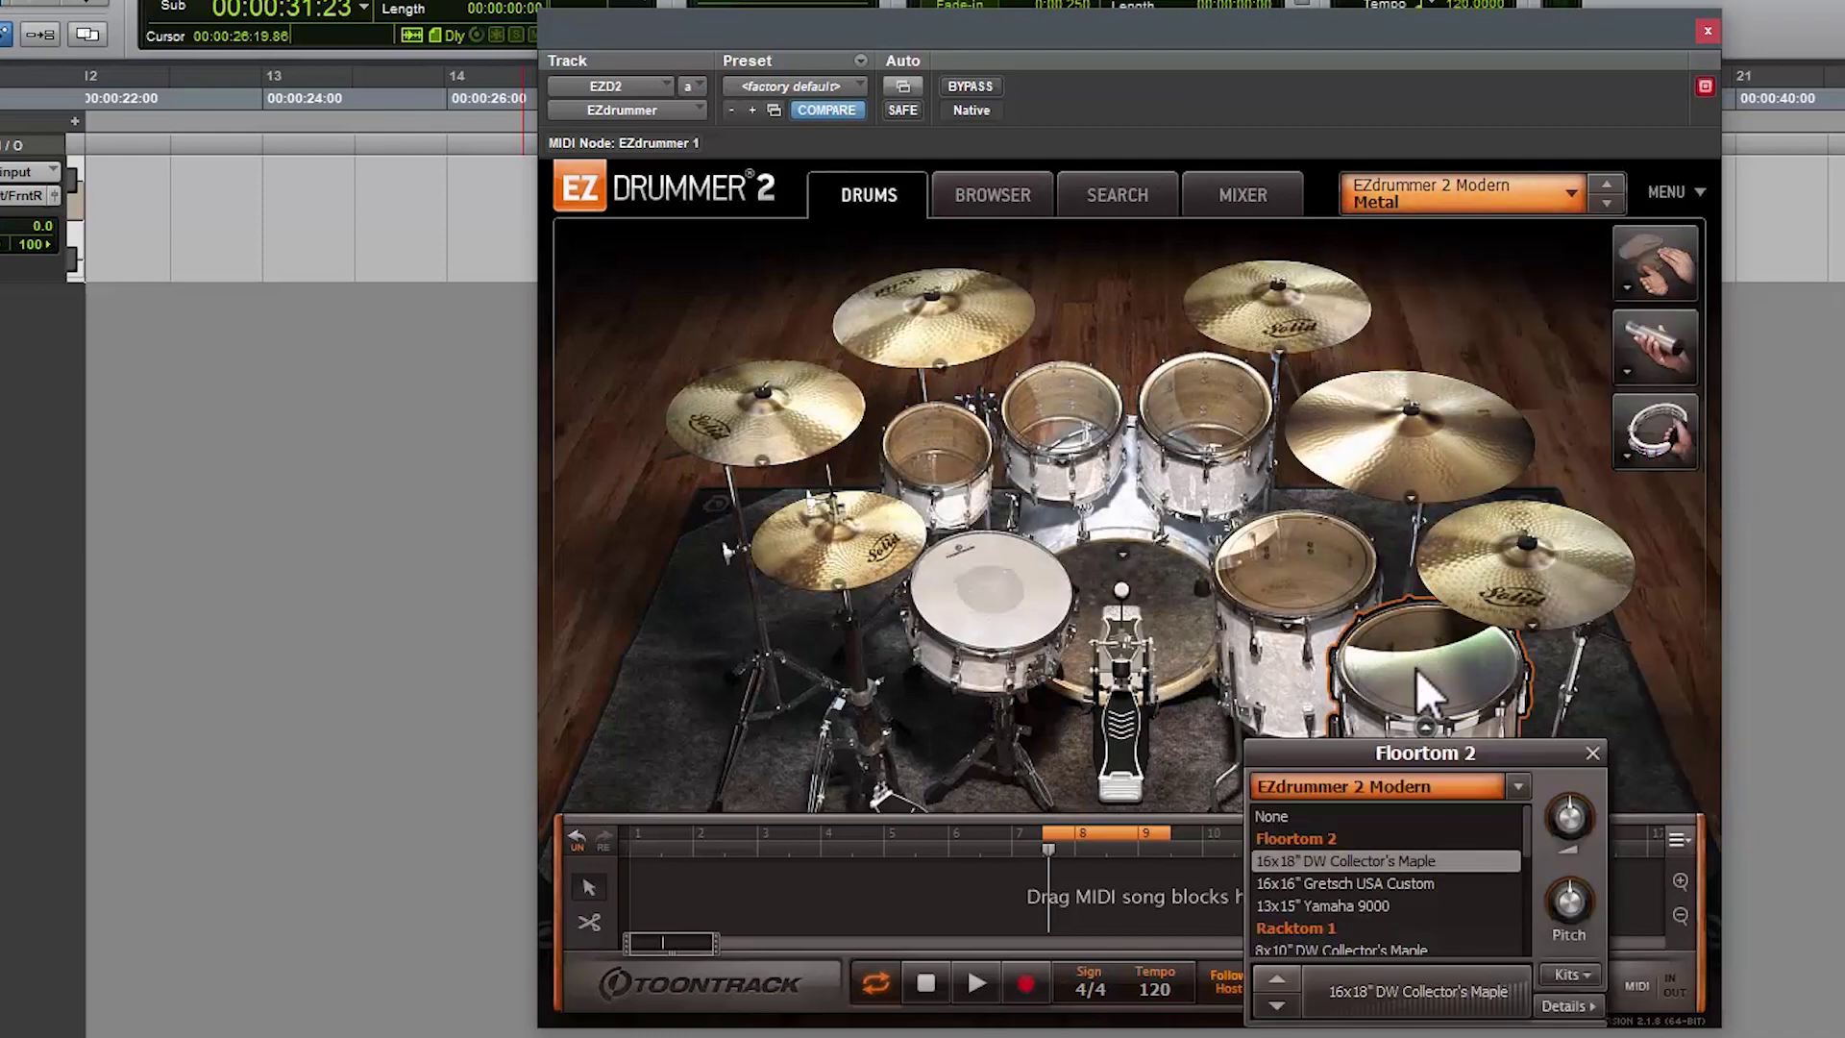
pyautogui.click(1314, 578)
pyautogui.click(1213, 432)
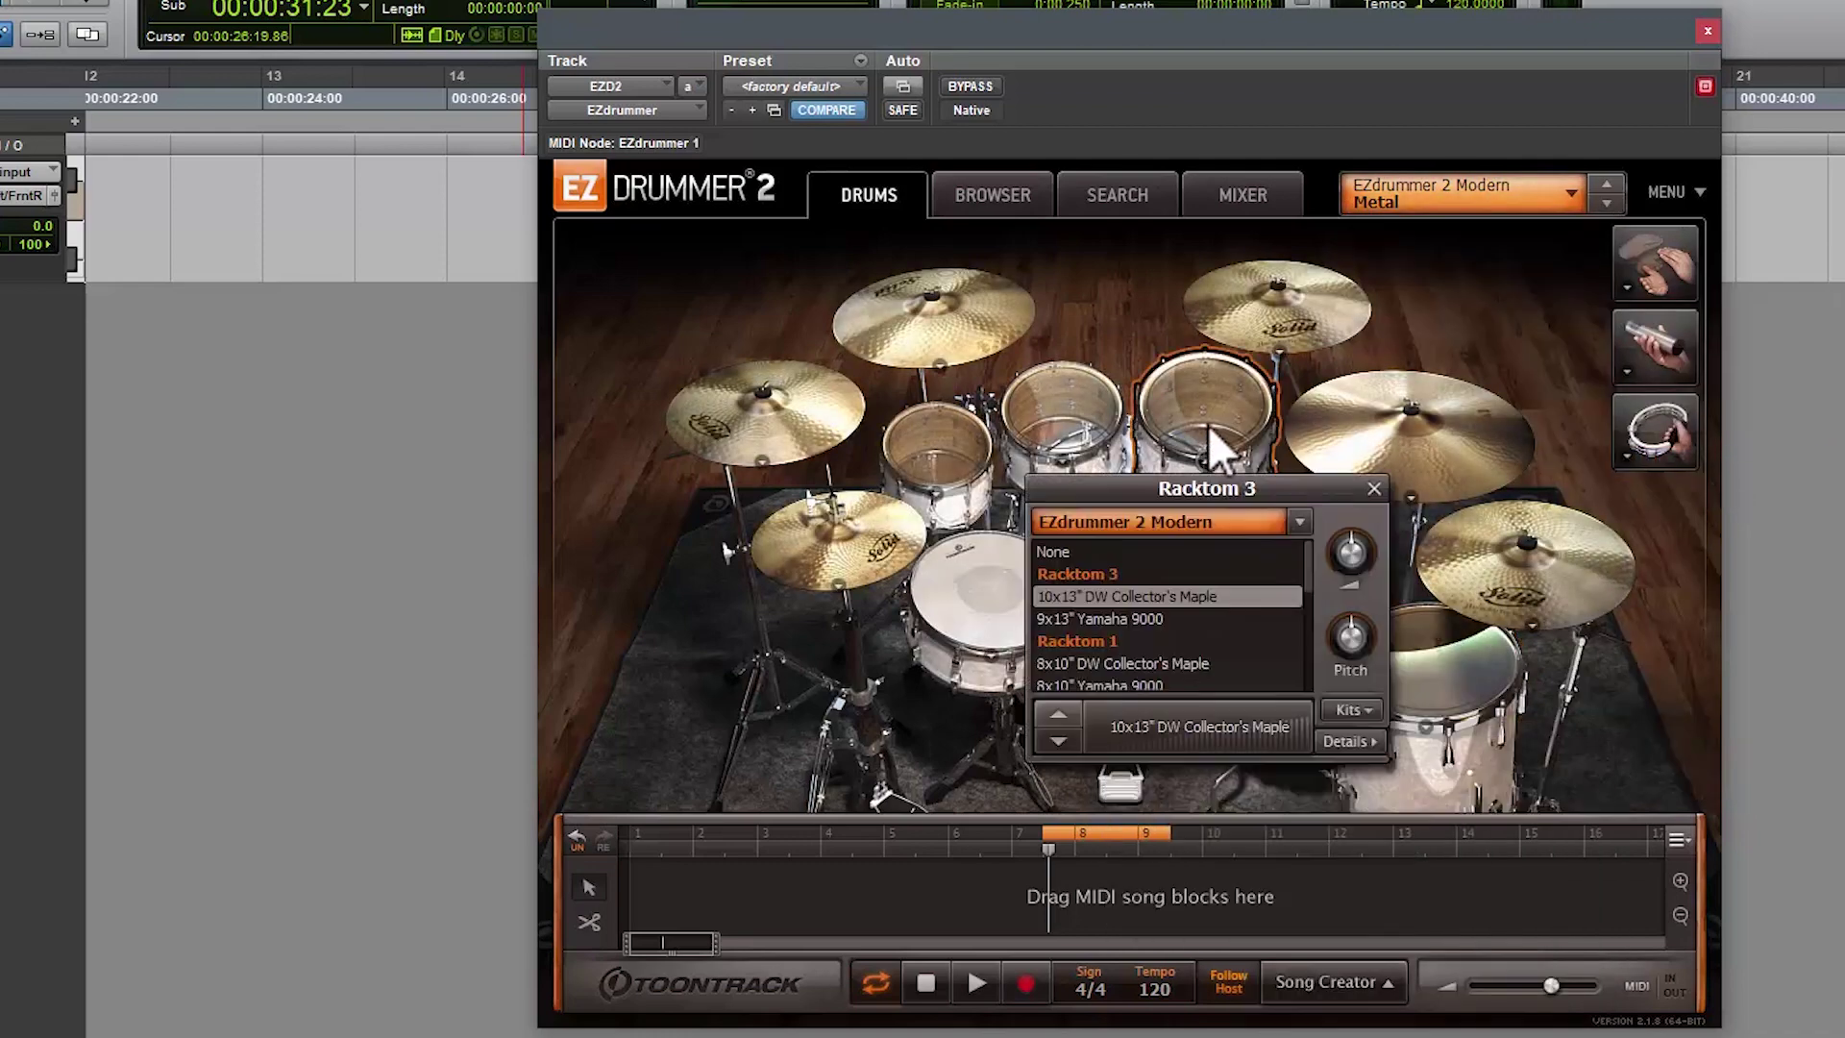
pyautogui.click(1147, 279)
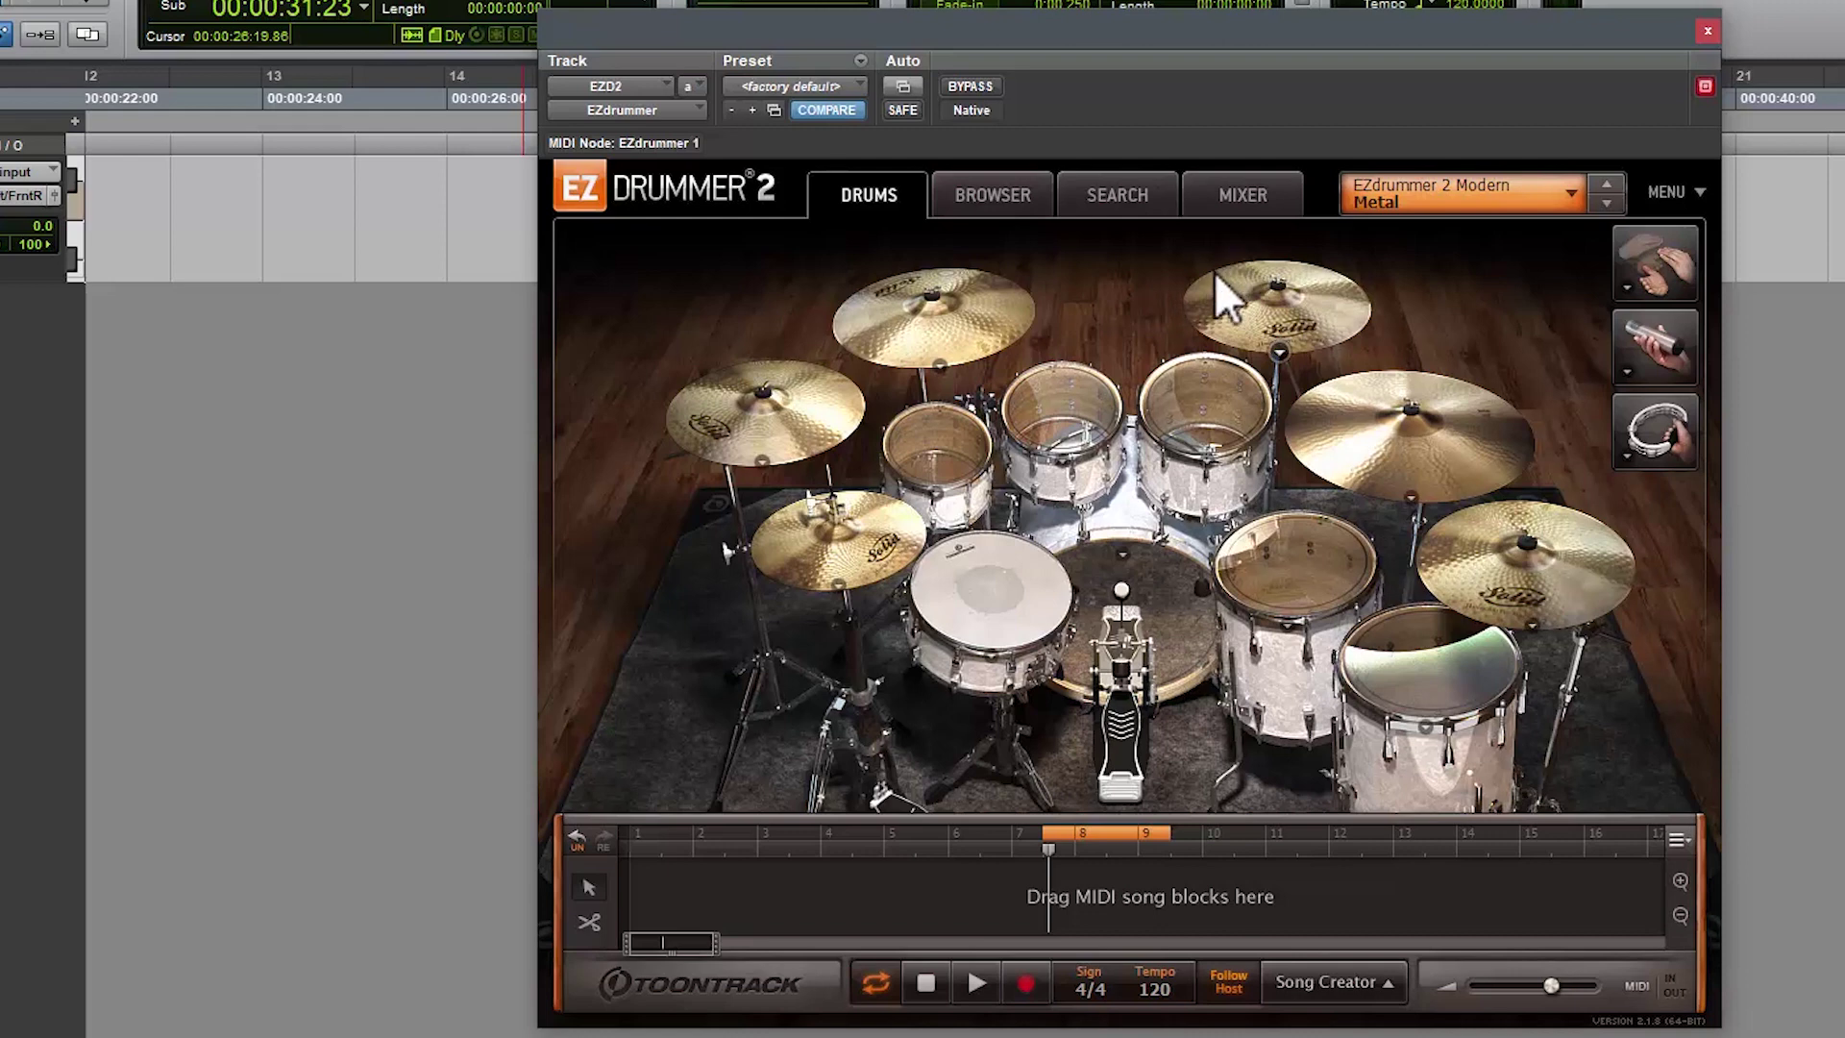
# Step: Examine the preset library list and the saving and management options available for user presets
pyautogui.click(1584, 193)
pyautogui.moveTo(1503, 327)
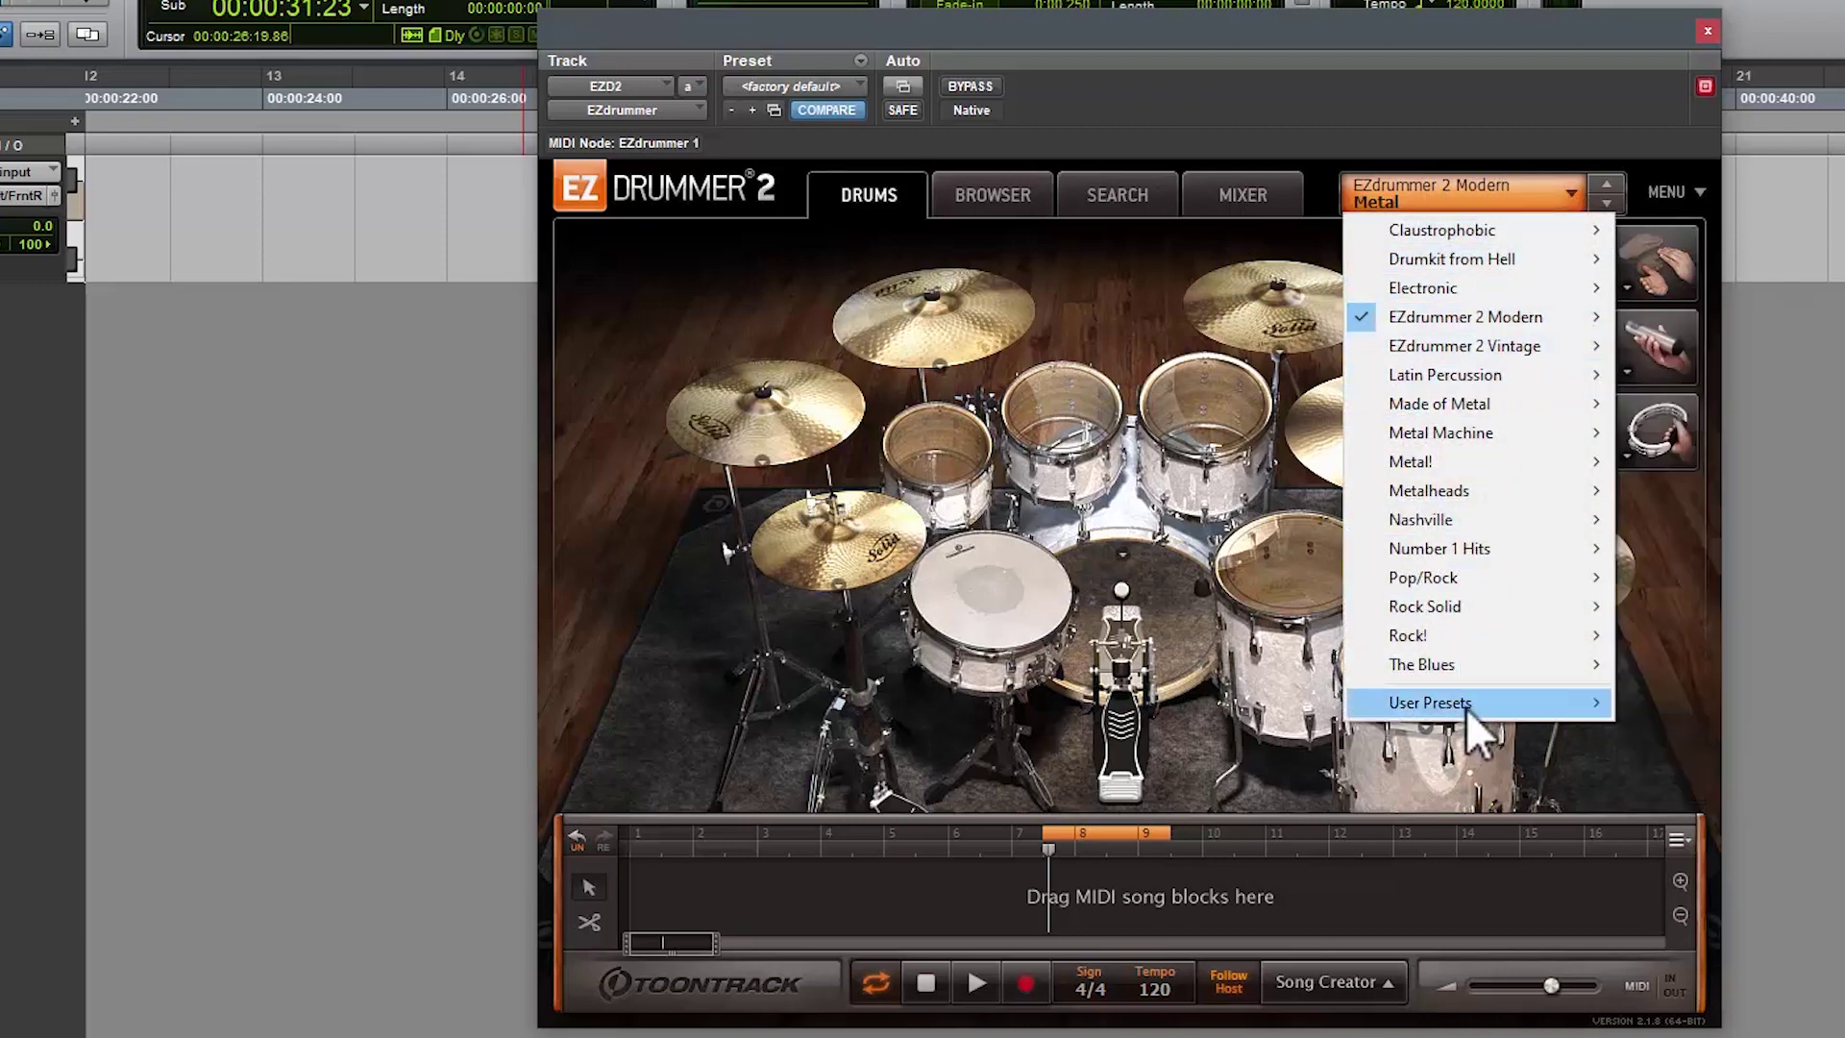
pyautogui.moveTo(1470, 704)
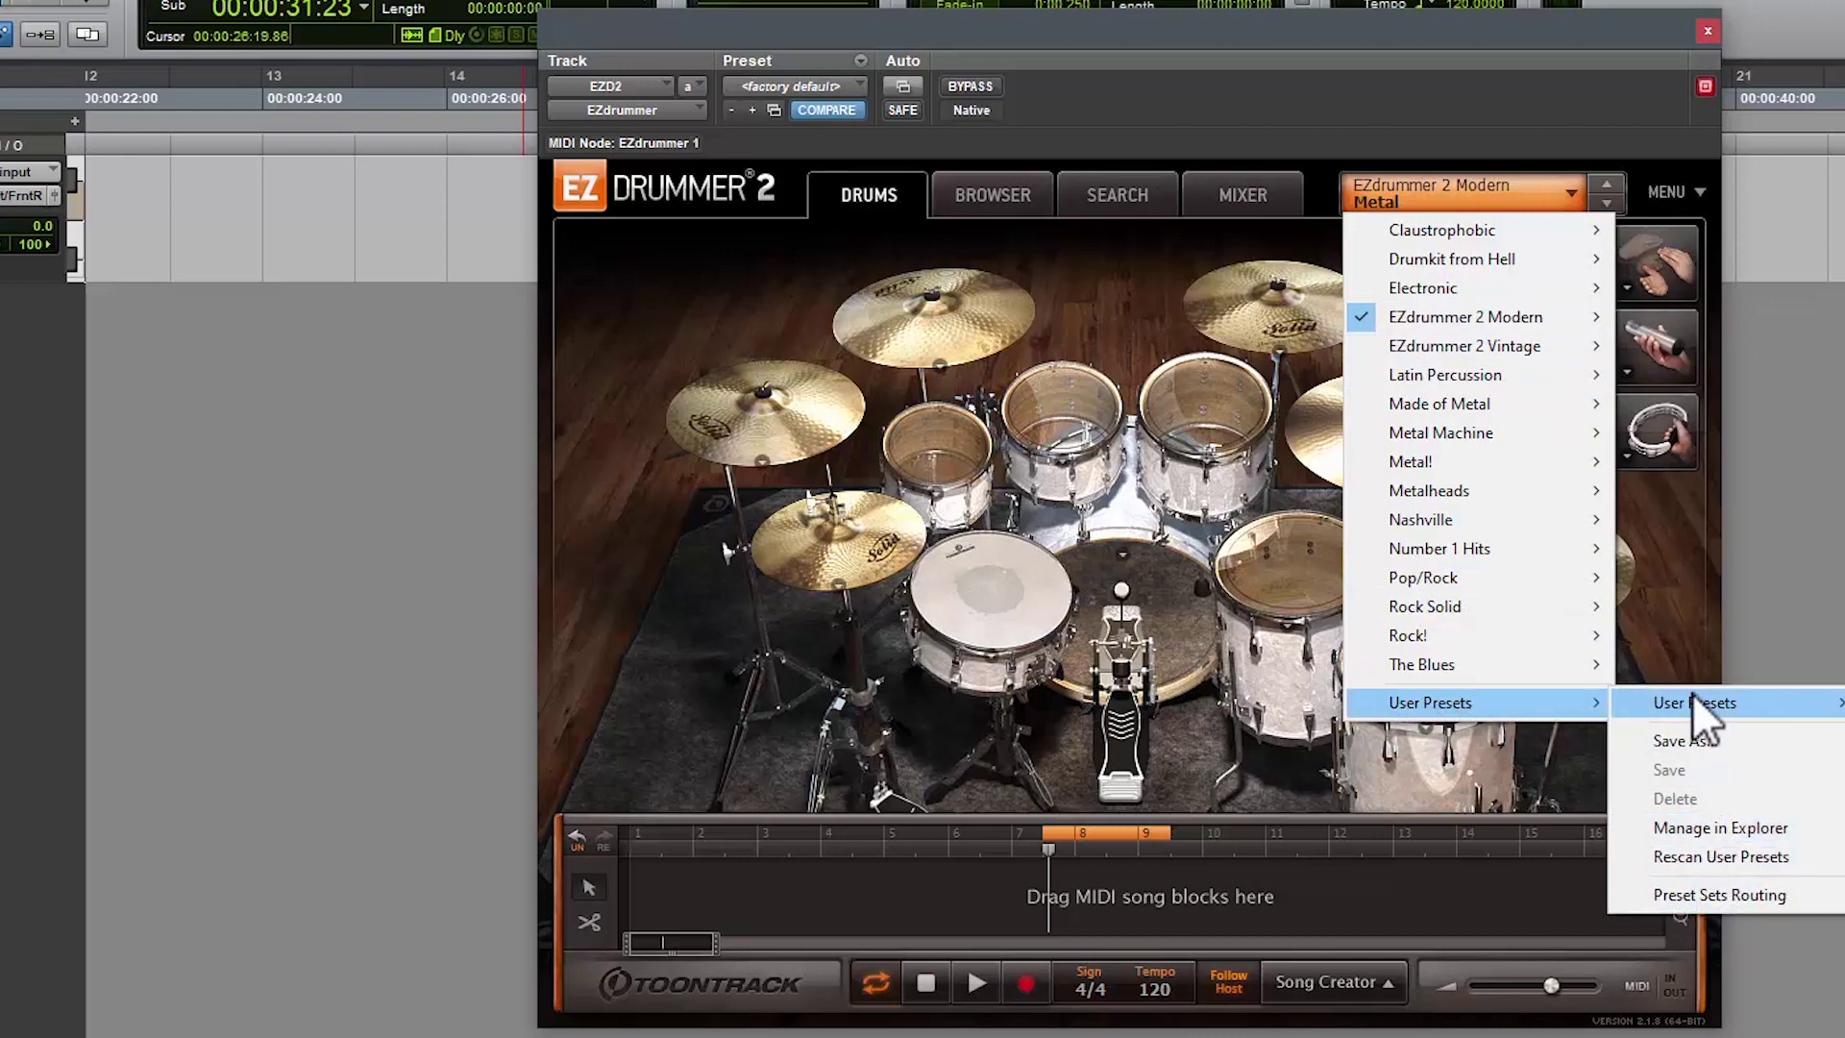
pyautogui.click(1495, 98)
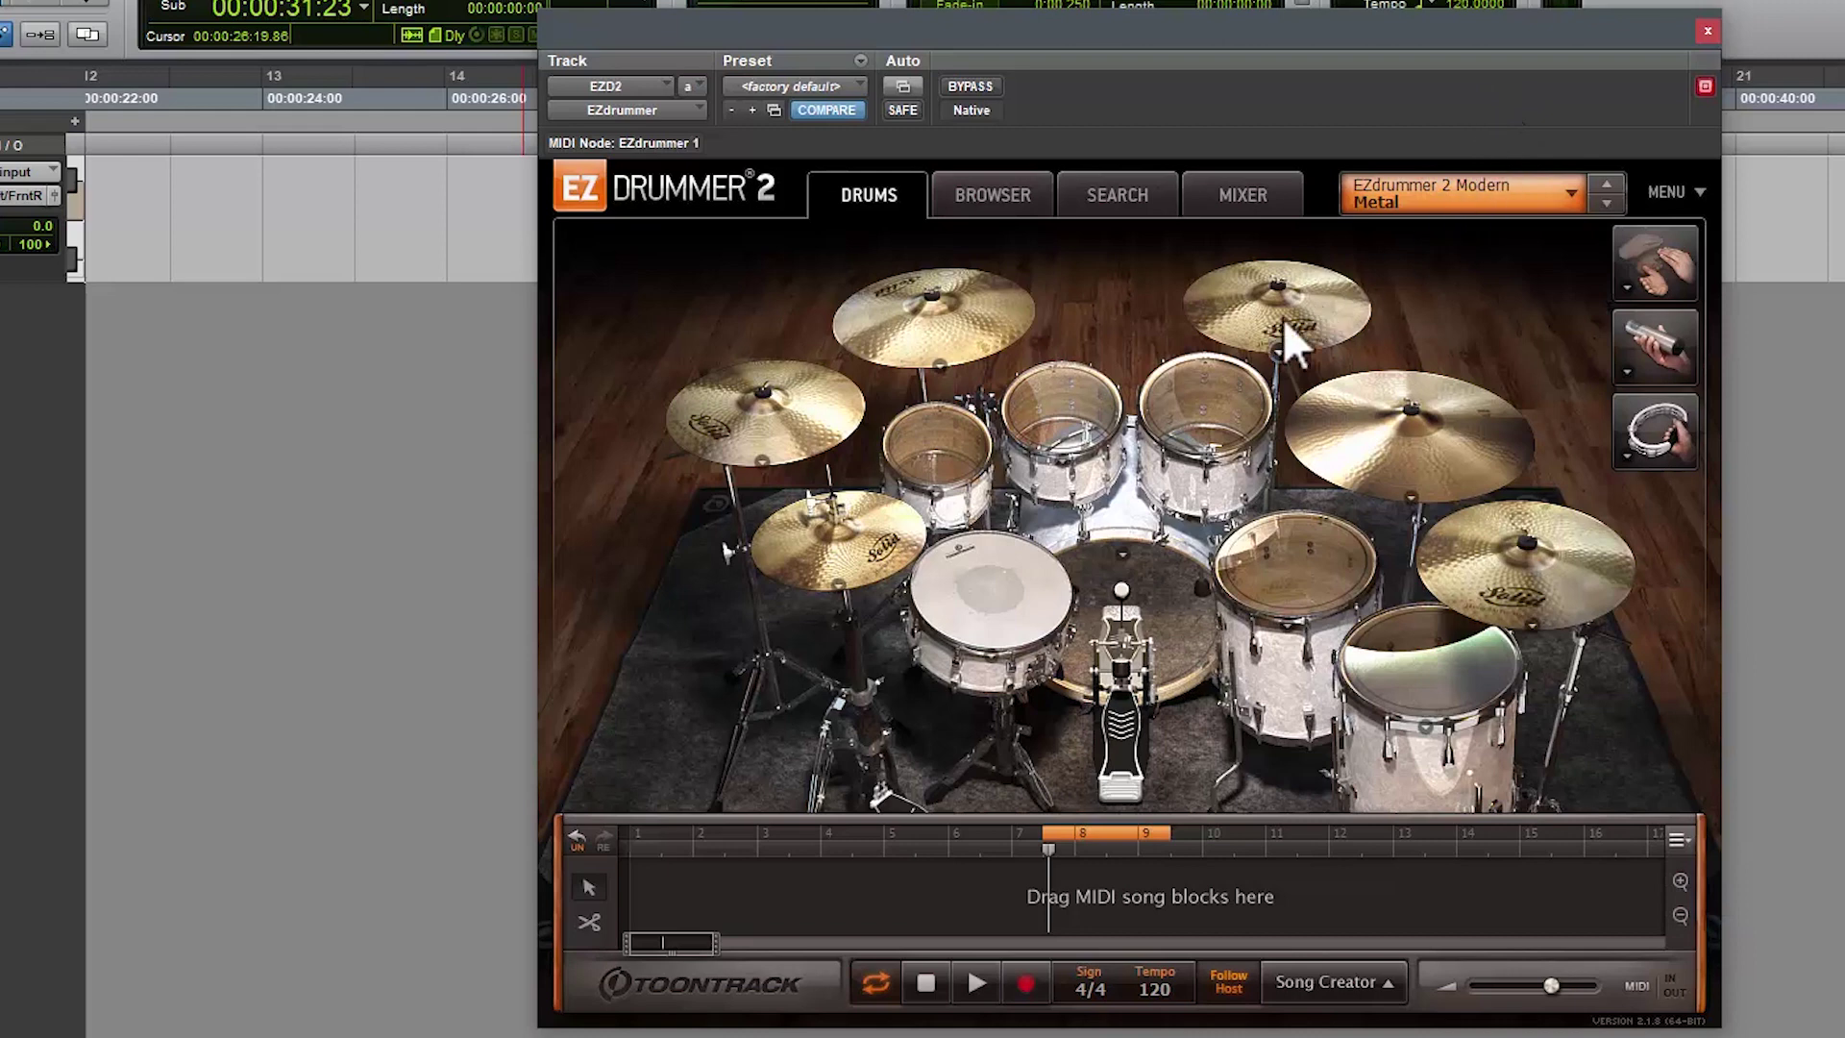
# Step: Inspect the volume and pitch controls in Racktom 3's properties
pyautogui.click(1207, 460)
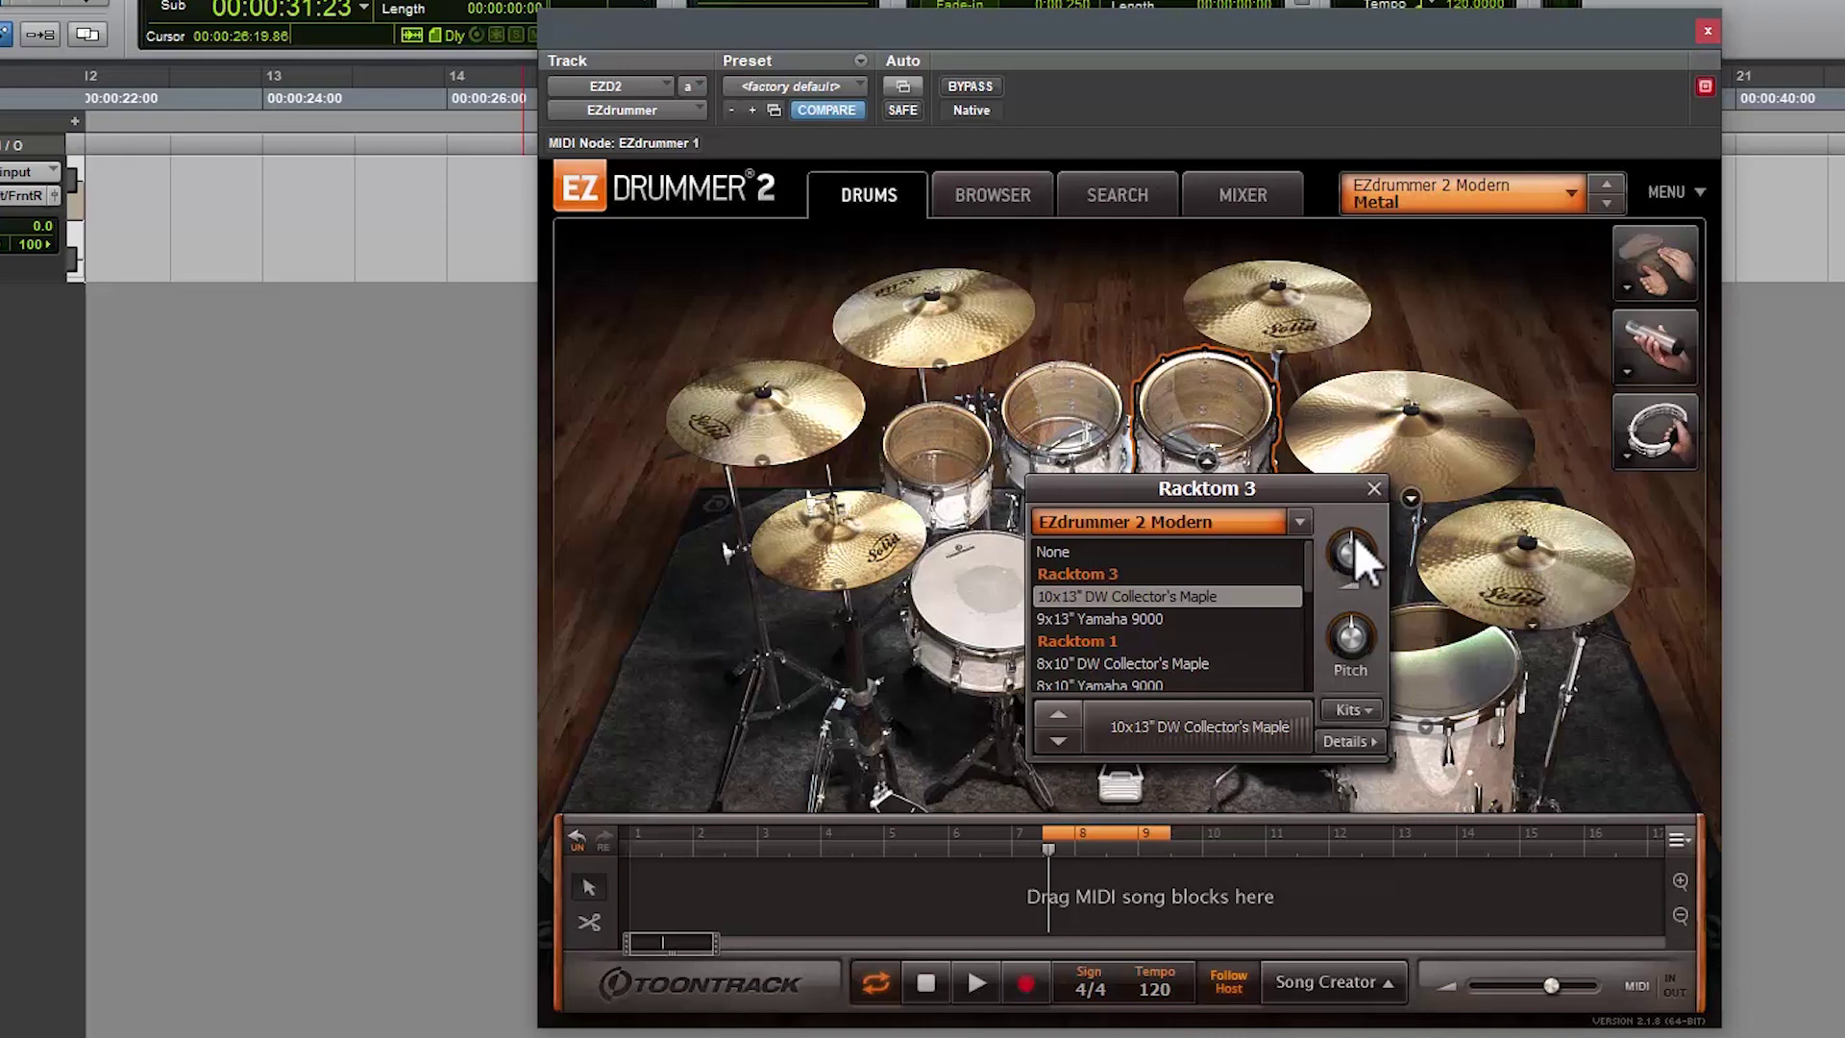
pyautogui.moveTo(1358, 542); pyautogui.dragTo(1335, 571)
pyautogui.moveTo(1388, 653); pyautogui.dragTo(1349, 644)
# Step: In the mixer, raise the reverb decay and lower the Hi-Hat channel to -17.5, and return to the drum kit view
pyautogui.click(1217, 196)
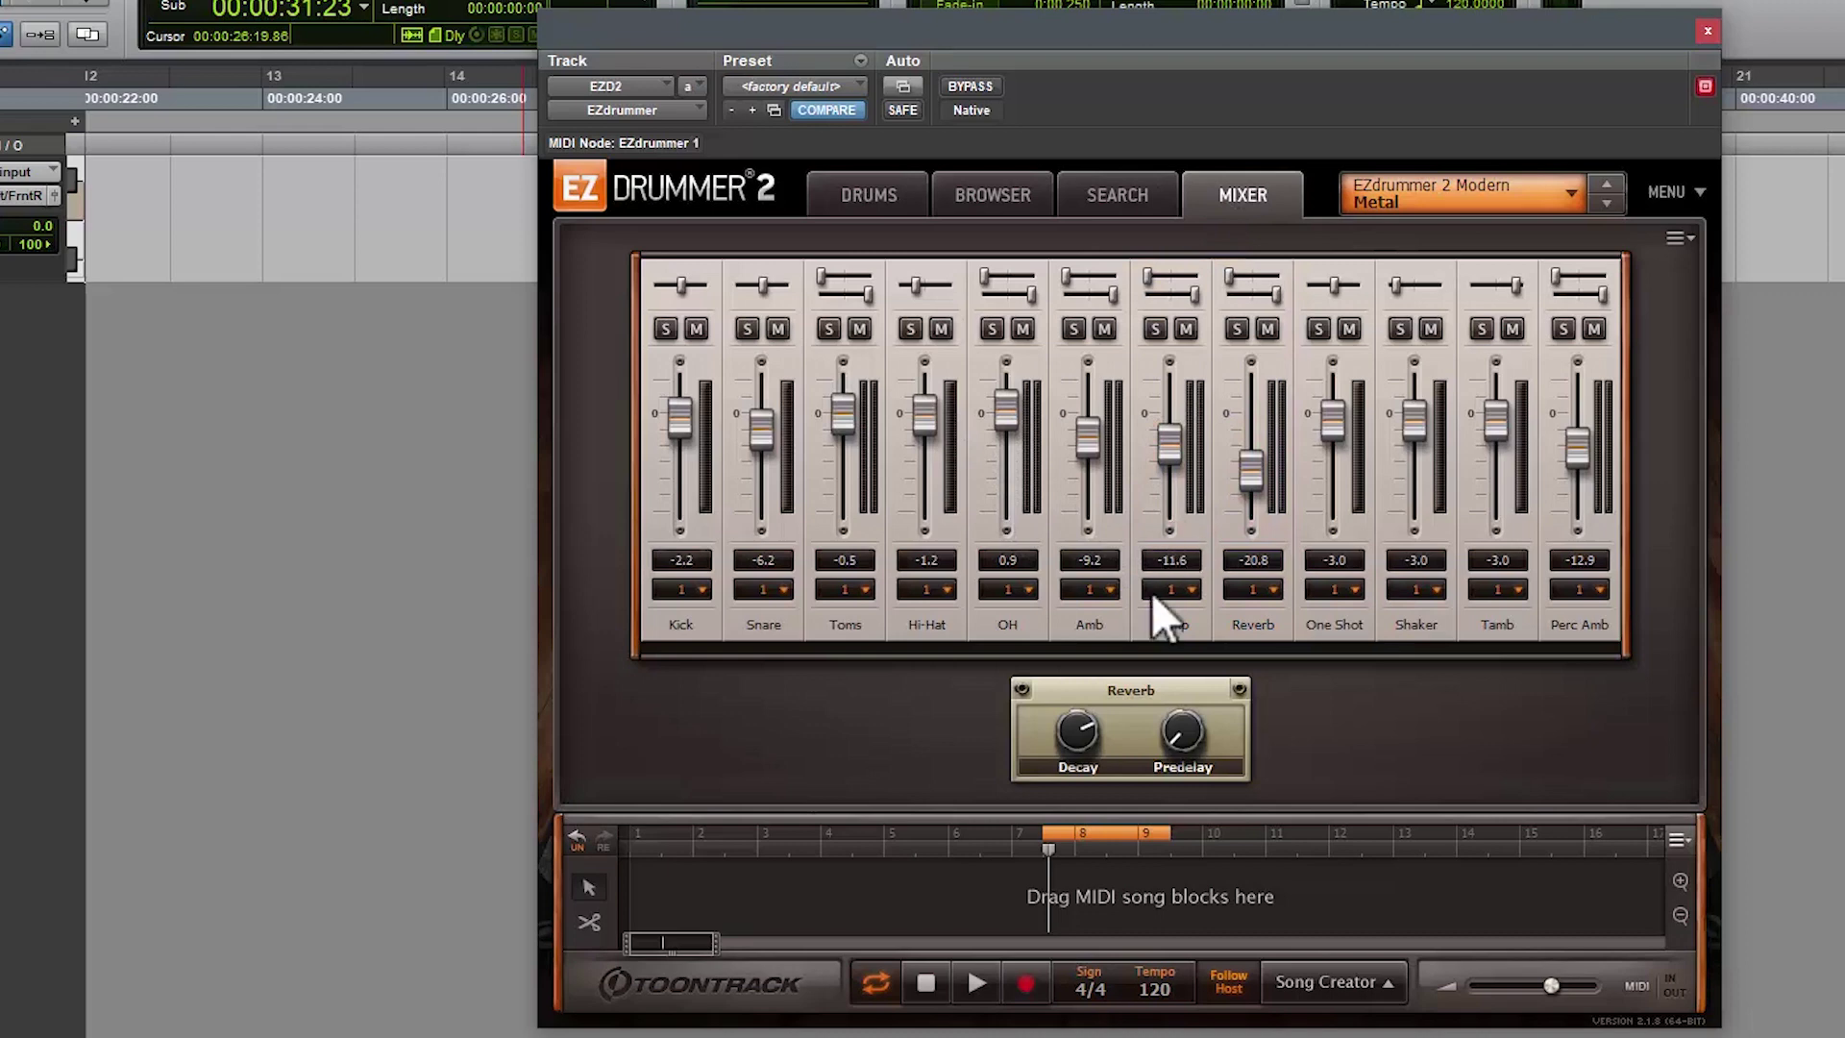
pyautogui.moveTo(1080, 732); pyautogui.dragTo(856, 724)
pyautogui.moveTo(956, 744); pyautogui.dragTo(1022, 740)
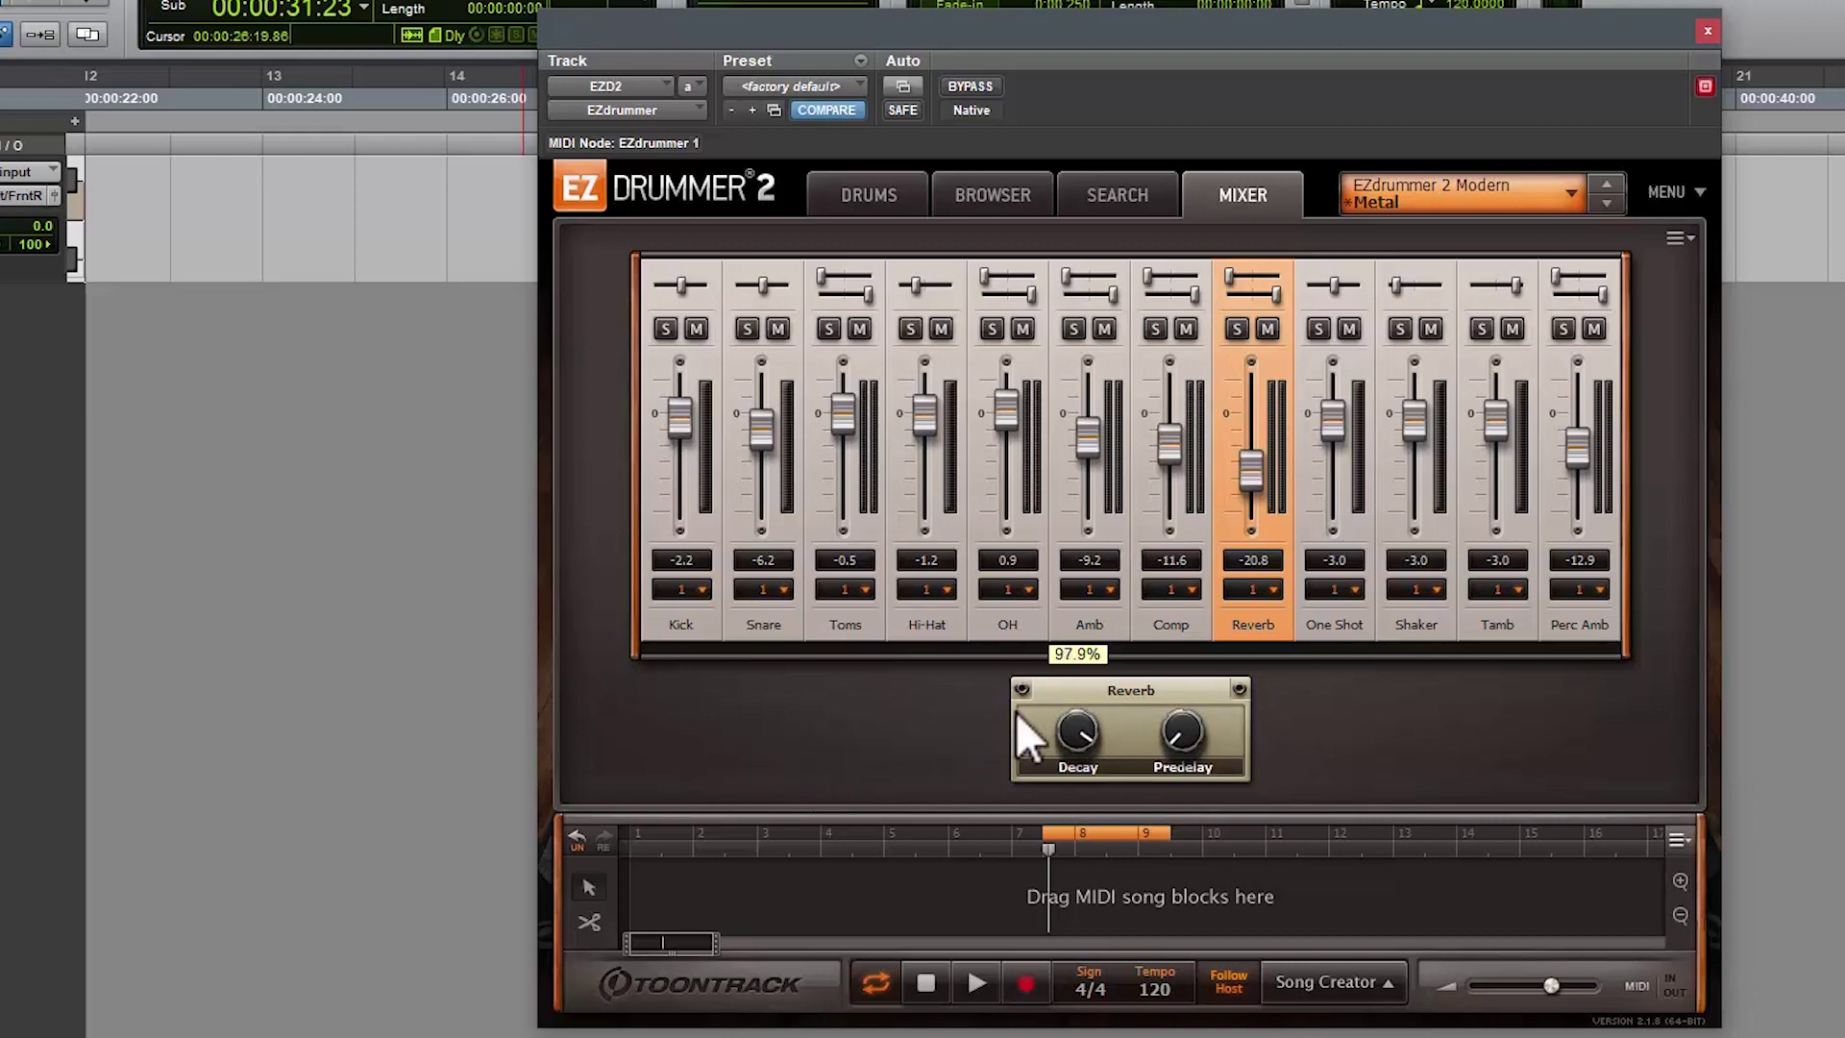
pyautogui.moveTo(919, 437); pyautogui.dragTo(951, 485)
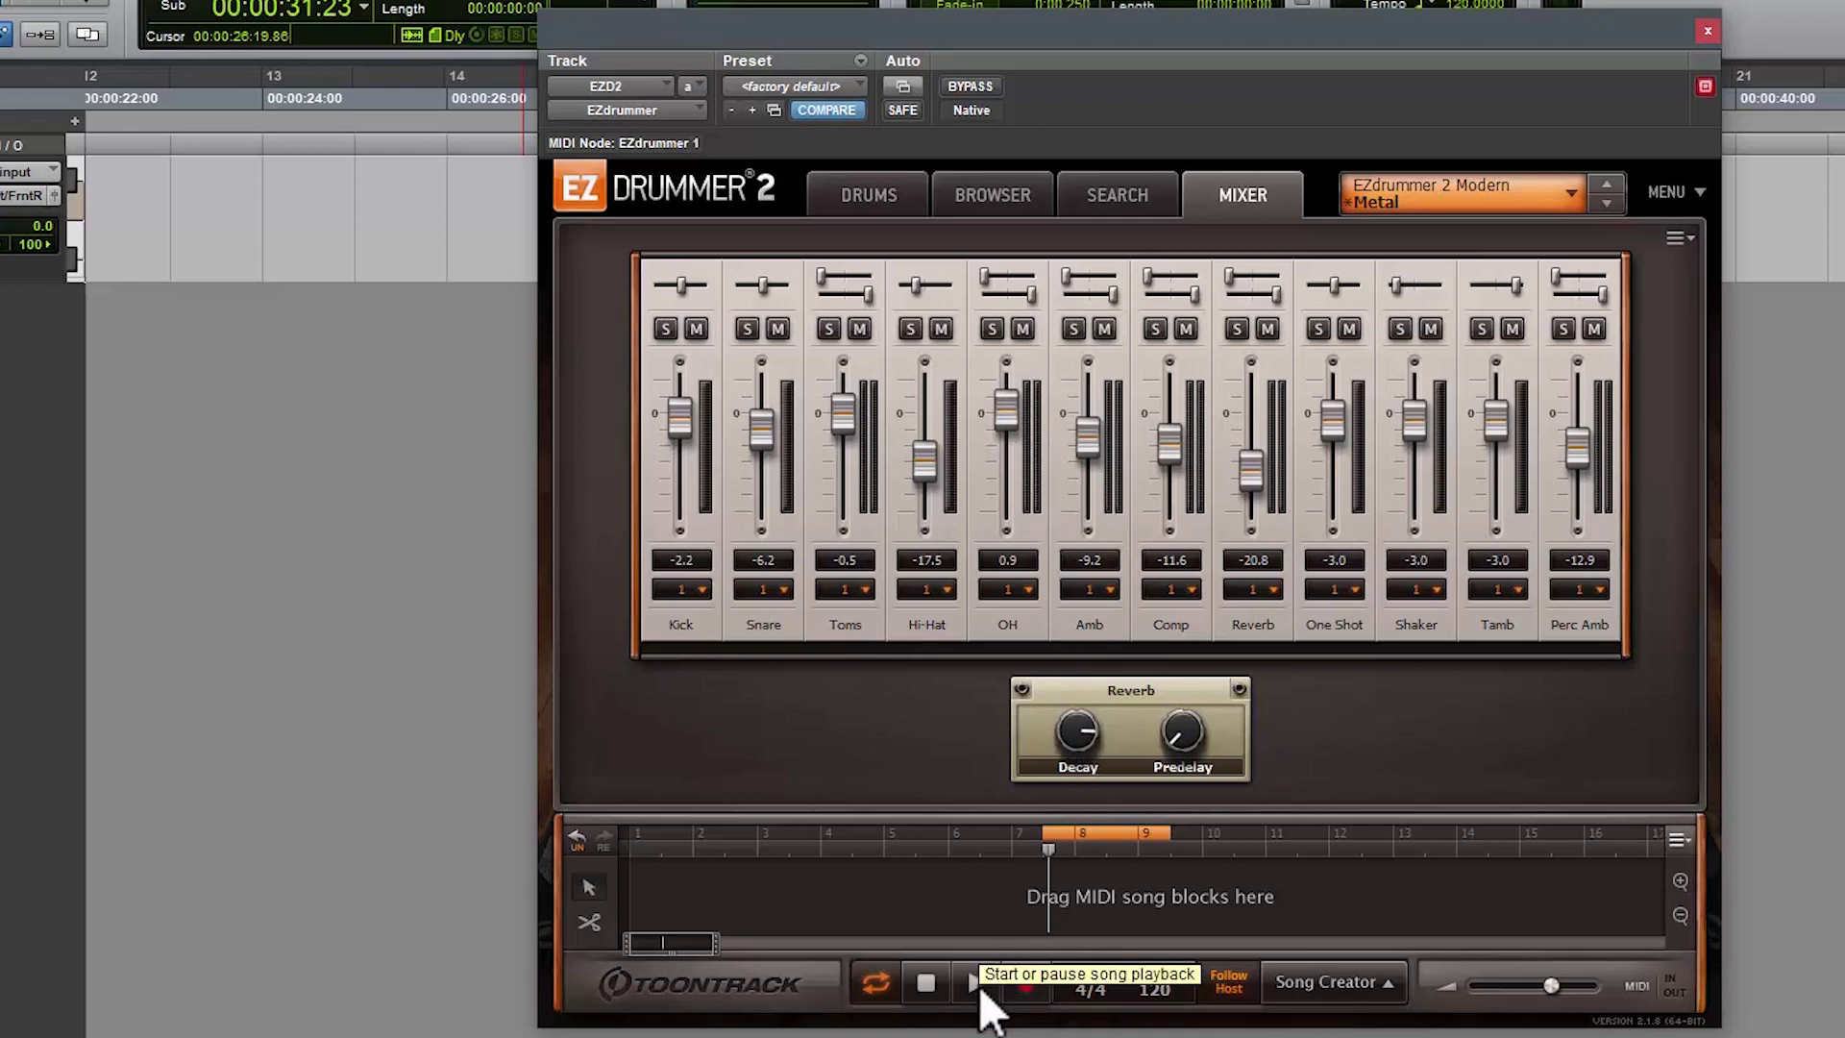
pyautogui.click(870, 200)
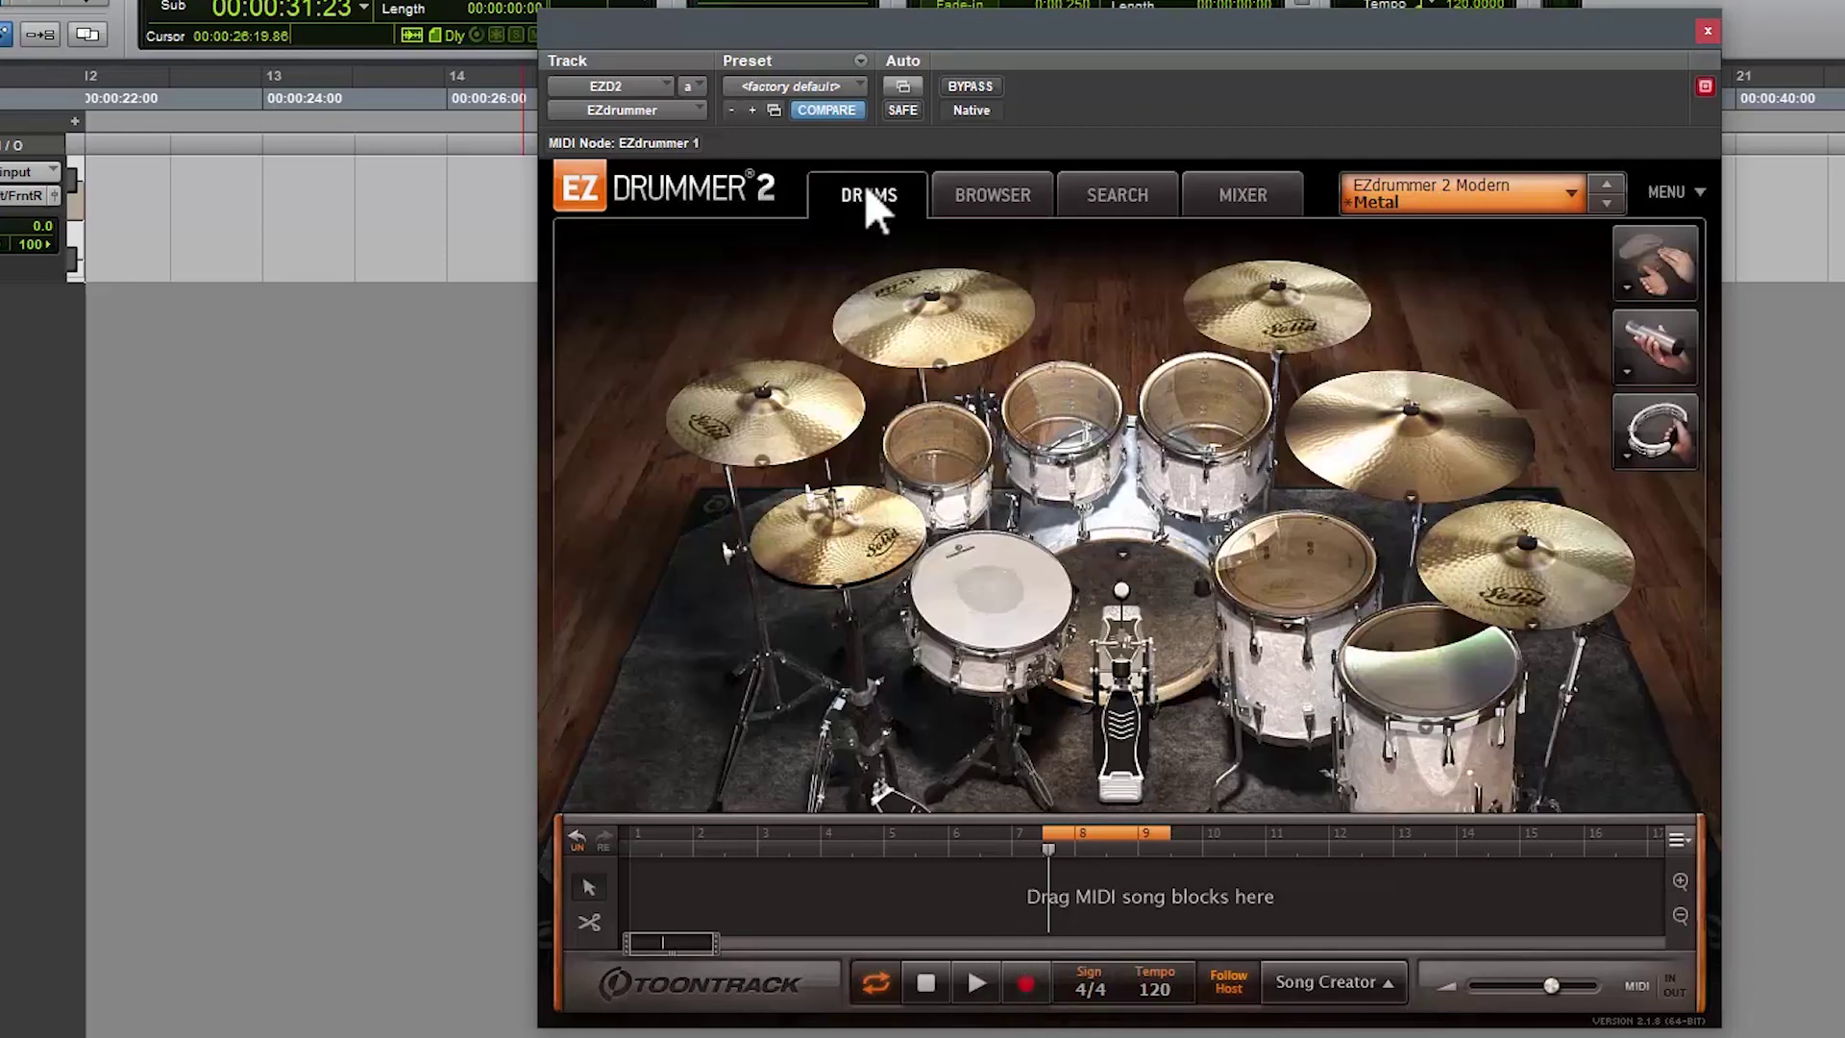